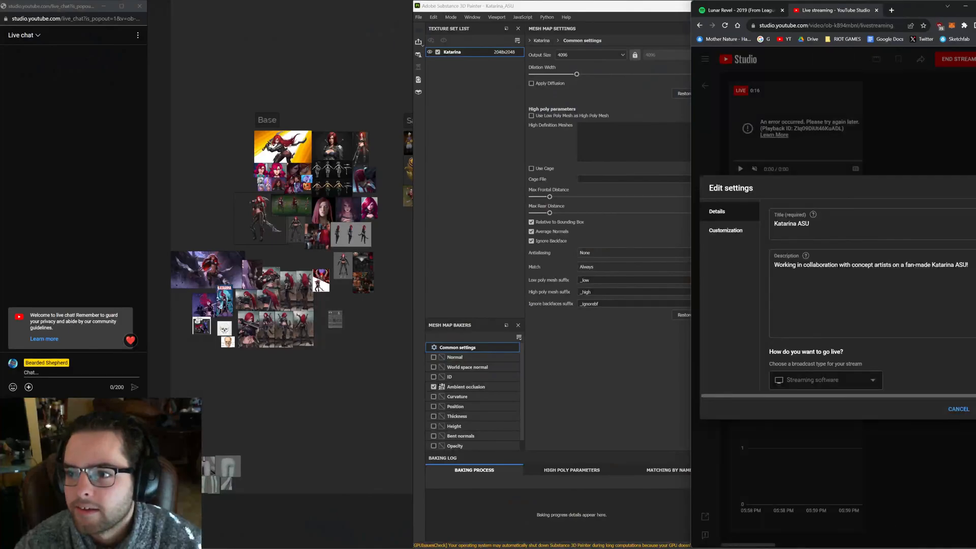
Leave the mesh map baker and return to painting mode on the Katarina model
left_click(965, 6)
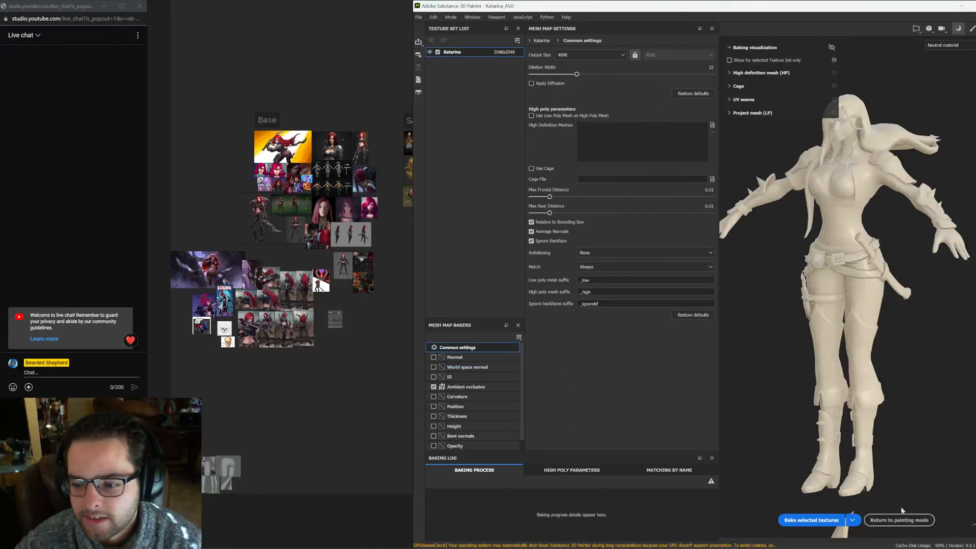
left_click(899, 520)
mouse_move(814, 295)
left_mouse_down("alt")
mouse_move(778, 295)
mouse_move(661, 411)
left_mouse_up("alt")
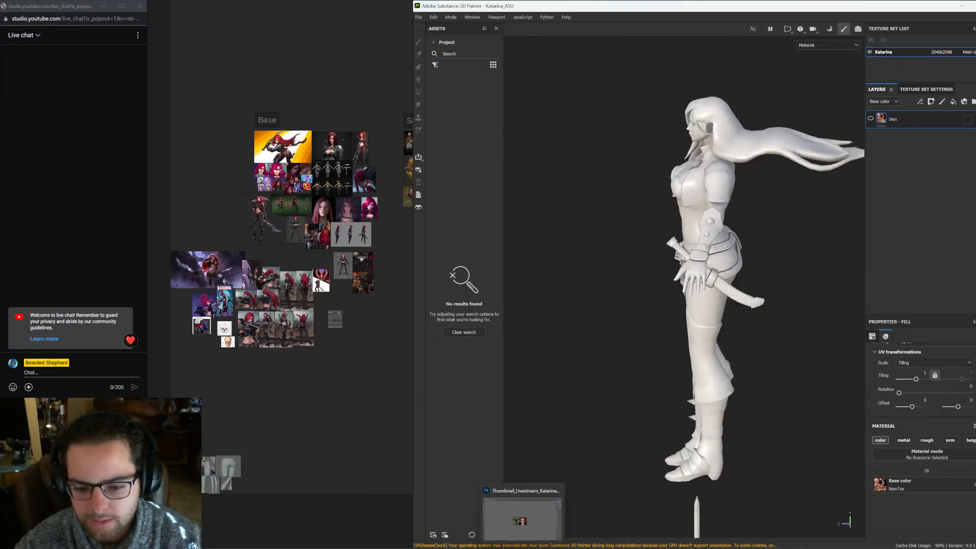
mouse_move(649, 310)
left_mouse_down("alt")
mouse_move(754, 281)
mouse_move(806, 247)
mouse_move(754, 327)
mouse_move(711, 322)
mouse_move(813, 325)
mouse_move(812, 345)
left_mouse_up("alt")
left_click_drag(775, 307, 780, 306, "alt")
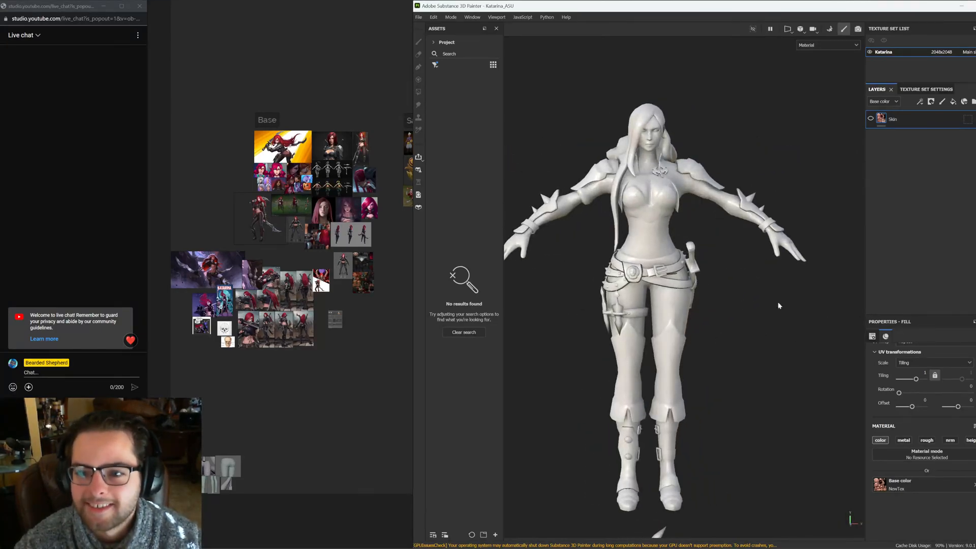
Enable the mesh wireframe display and set the wireframe color to black
left_click(854, 127)
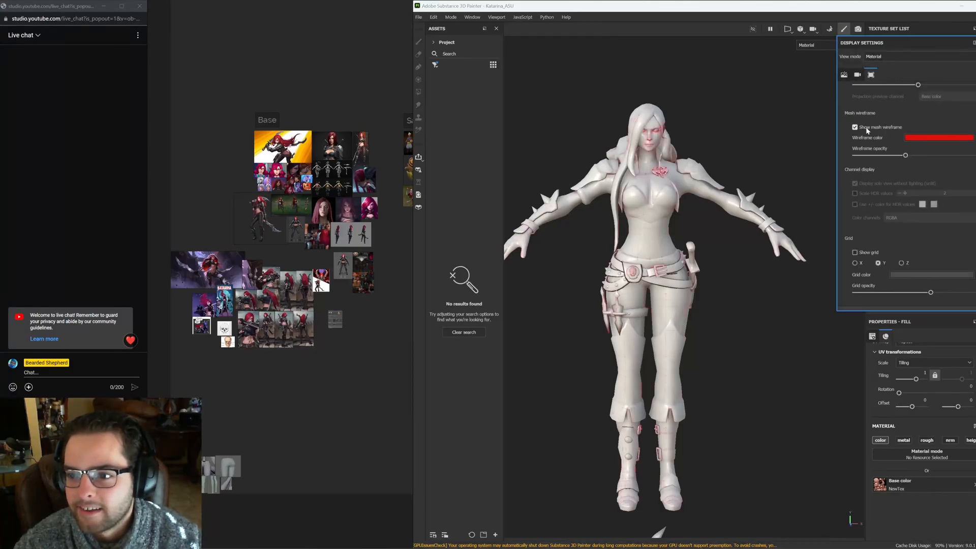
left_click(920, 138)
left_click_drag(866, 200, 810, 250)
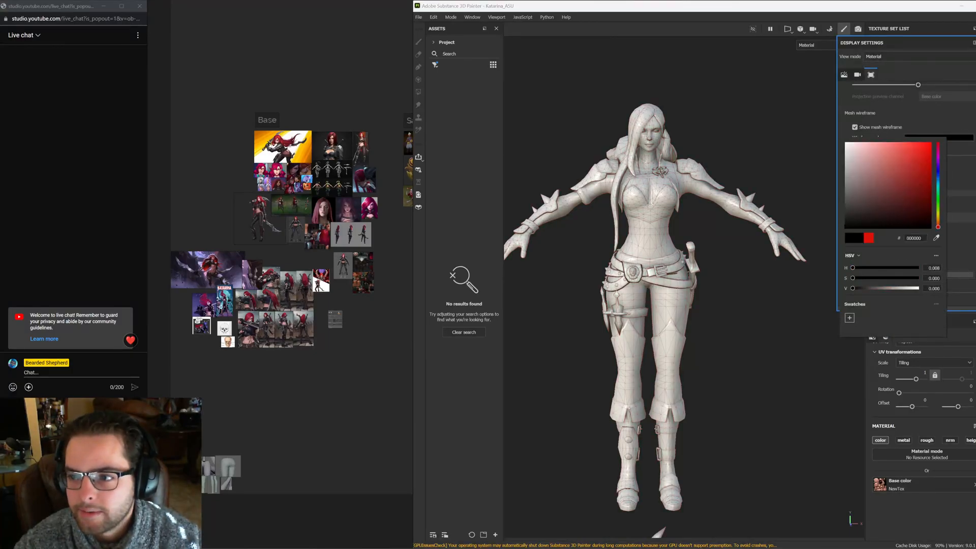
left_click(810, 250)
Examine the wireframe across the character model from several angles and distances
middle_click_drag(711, 223, 791, 216, "alt")
right_click_drag(791, 216, 814, 224, "alt")
middle_click_drag(813, 224, 722, 244, "alt")
left_click_drag(722, 244, 699, 260, "alt")
middle_click_drag(699, 259, 728, 203, "alt")
left_click_drag(747, 254, 687, 280, "alt")
middle_click_drag(724, 328, 733, 247, "alt")
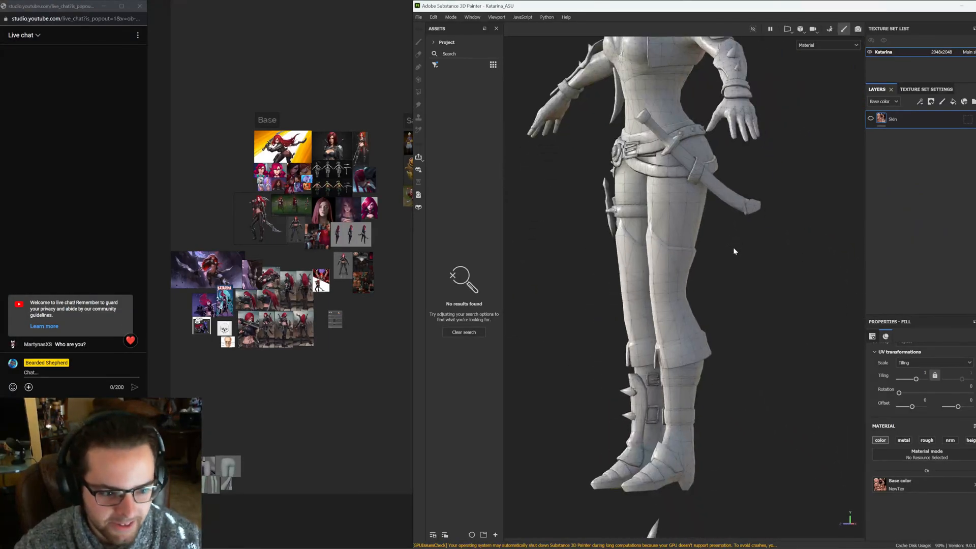
left_click_drag(649, 245, 784, 257, "alt")
middle_click_drag(669, 321, 718, 237, "alt")
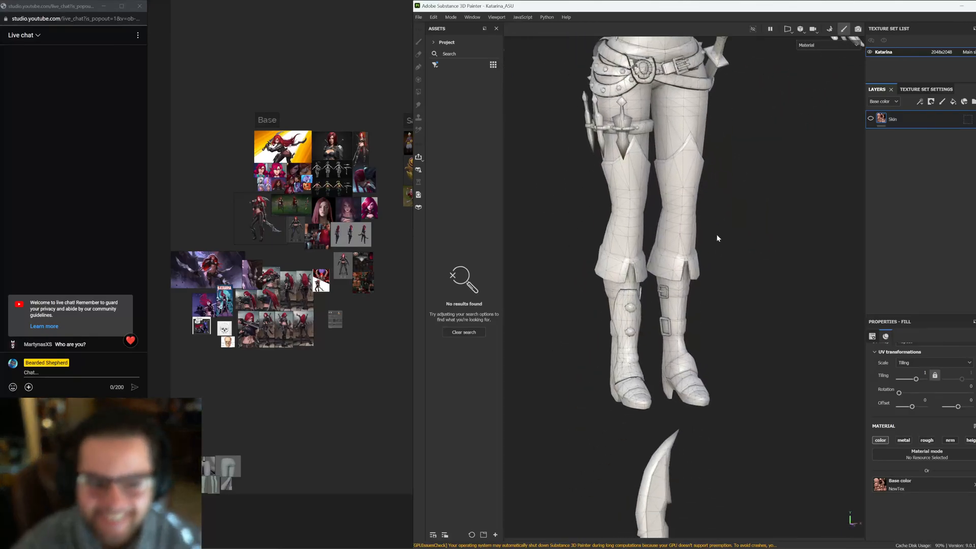
left_click_drag(717, 238, 809, 286, "alt")
middle_click_drag(806, 157, 749, 325, "alt")
left_click_drag(749, 325, 725, 325, "alt")
middle_click_drag(740, 386, 756, 280, "alt")
right_click_drag(757, 279, 737, 320, "alt")
left_click_drag(737, 320, 715, 321, "alt")
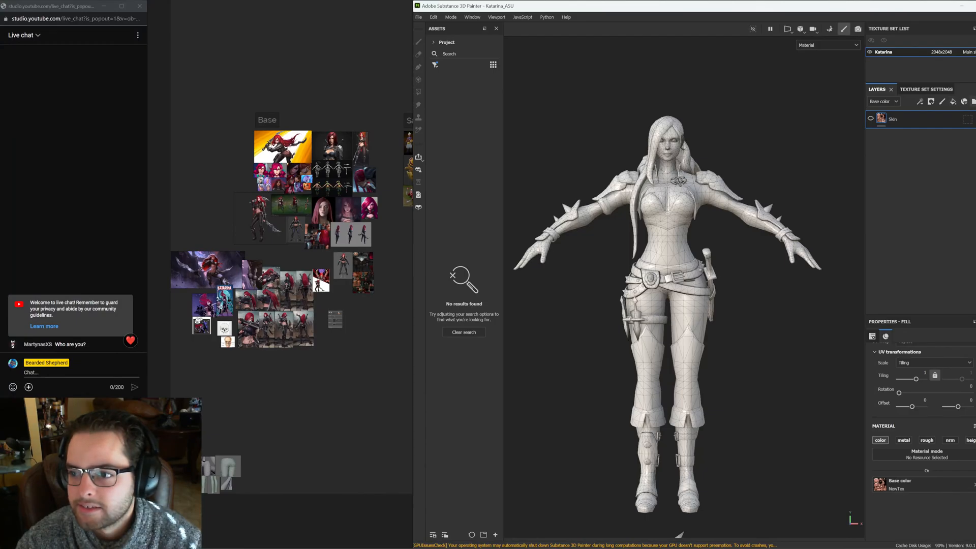
Bake the Ambient occlusion mesh map for the Katarina texture set and return to painting mode
left_click(829, 29)
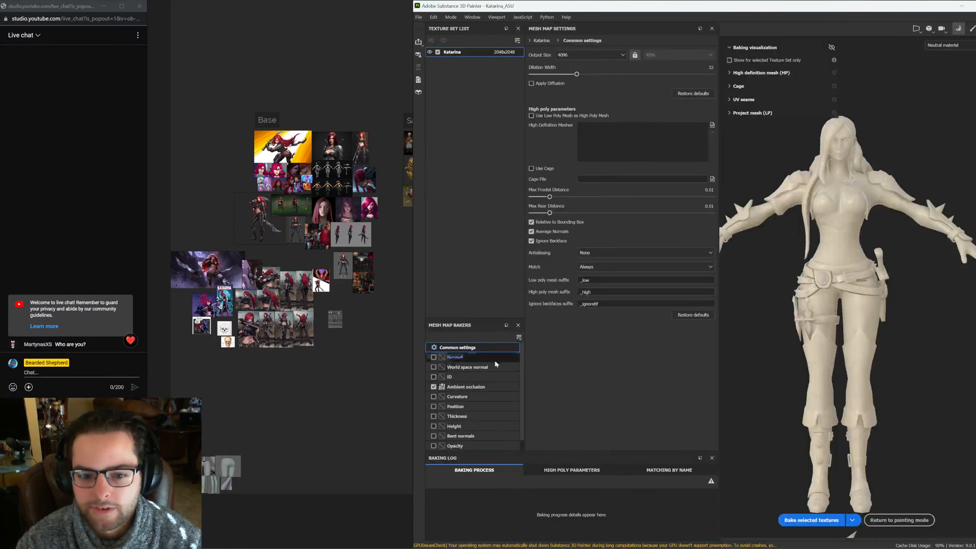
left_click(465, 387)
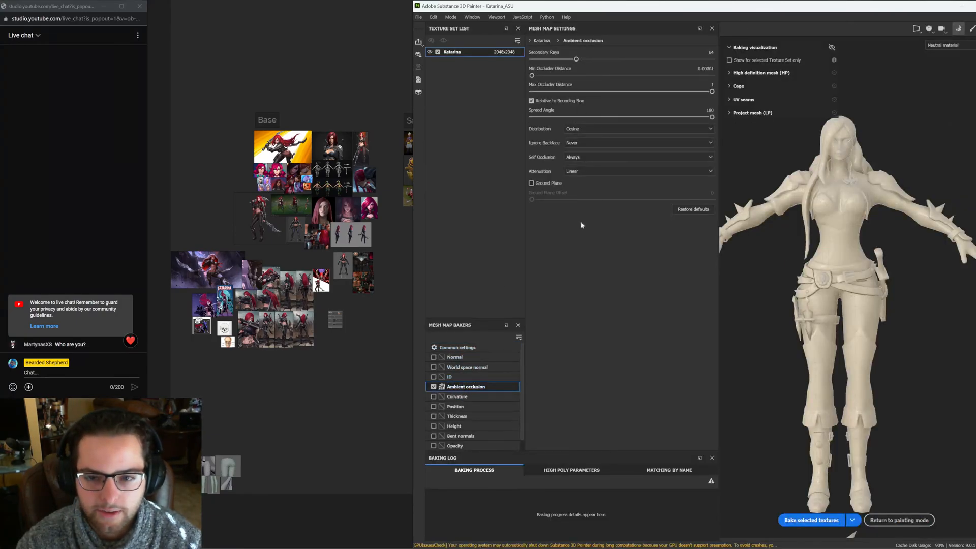
left_click(805, 521)
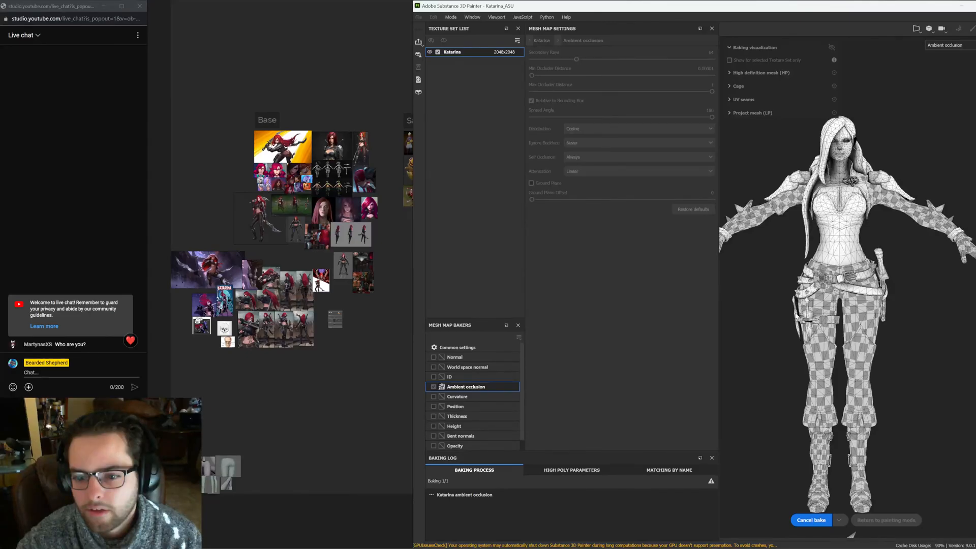
middle_click_drag(834, 338, 842, 309, "alt")
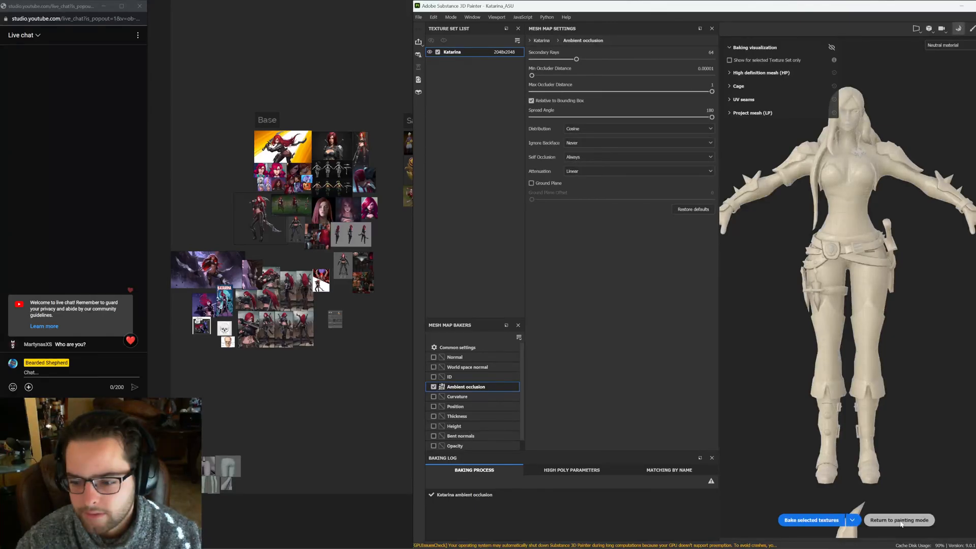
left_click(899, 521)
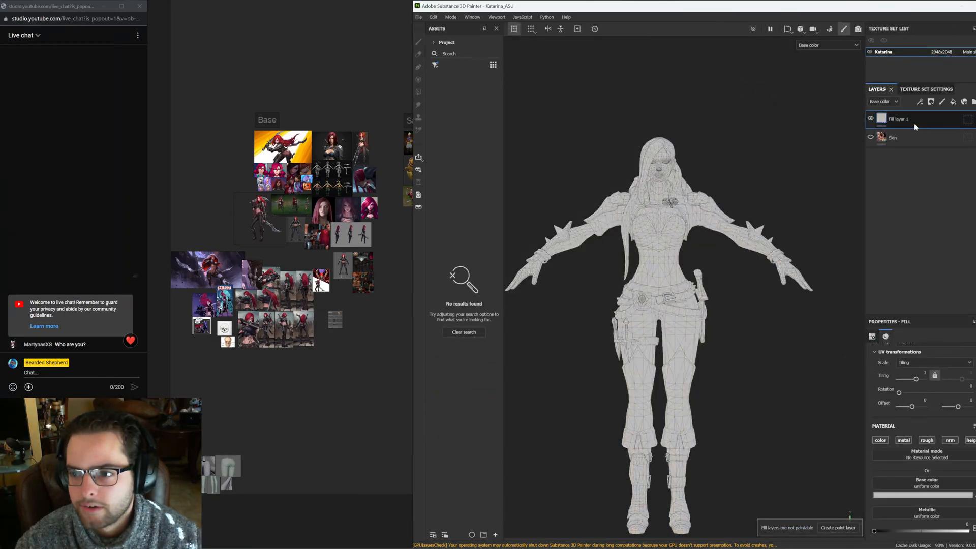
Move Fill layer 1 beneath the Skin layer in the layer stack
left_click_drag(914, 123, 912, 144)
scroll(903, 382, "down", 2)
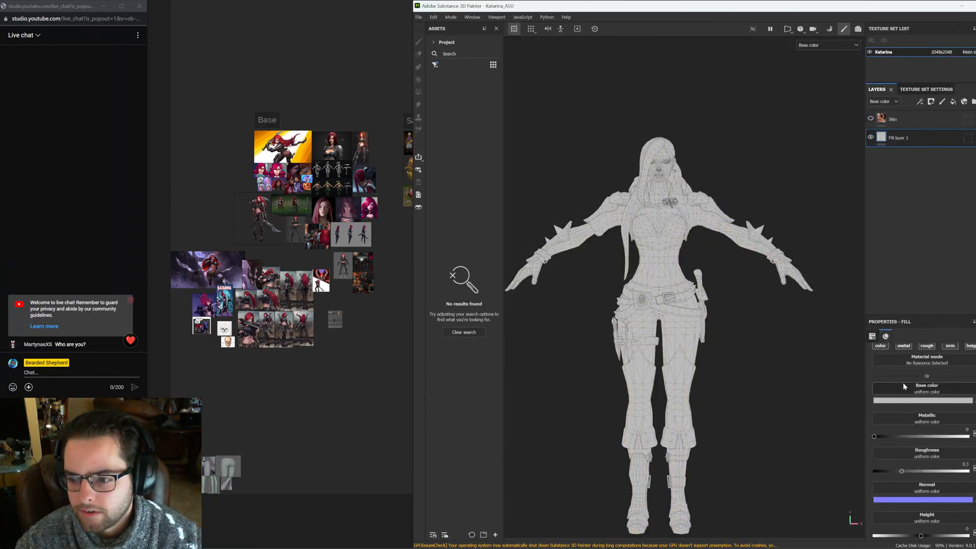
Set the asset browser filter to show all assets
left_click(435, 64)
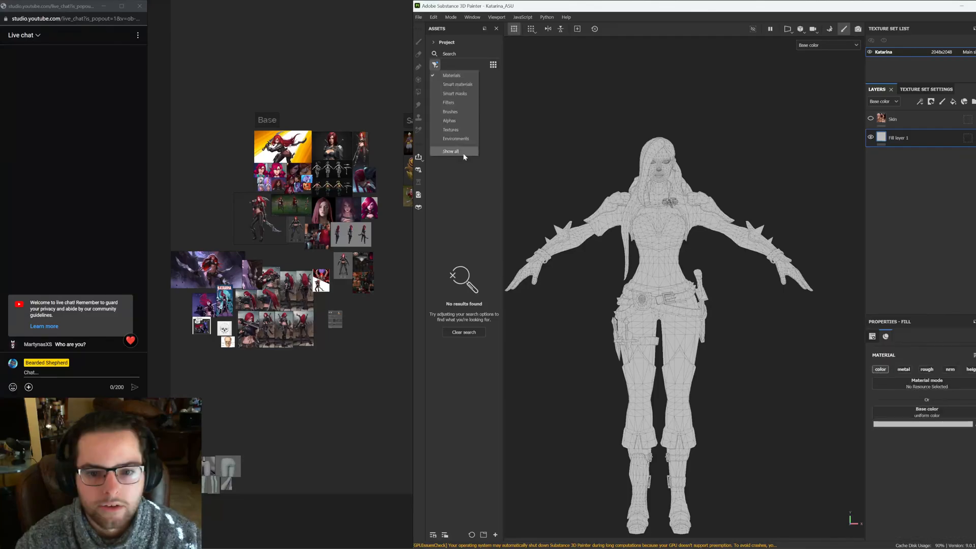
left_click(451, 151)
mouse_move(467, 86)
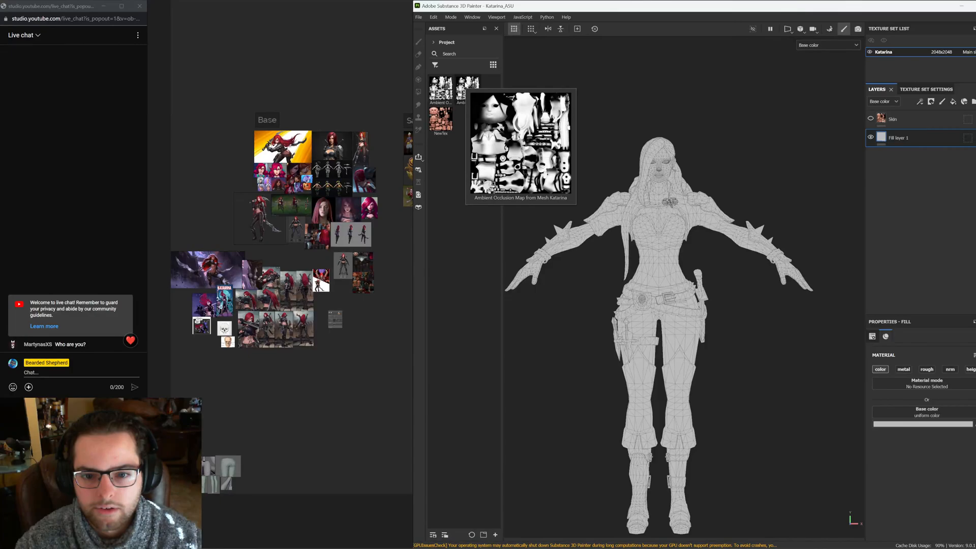
key("alt+Tab")
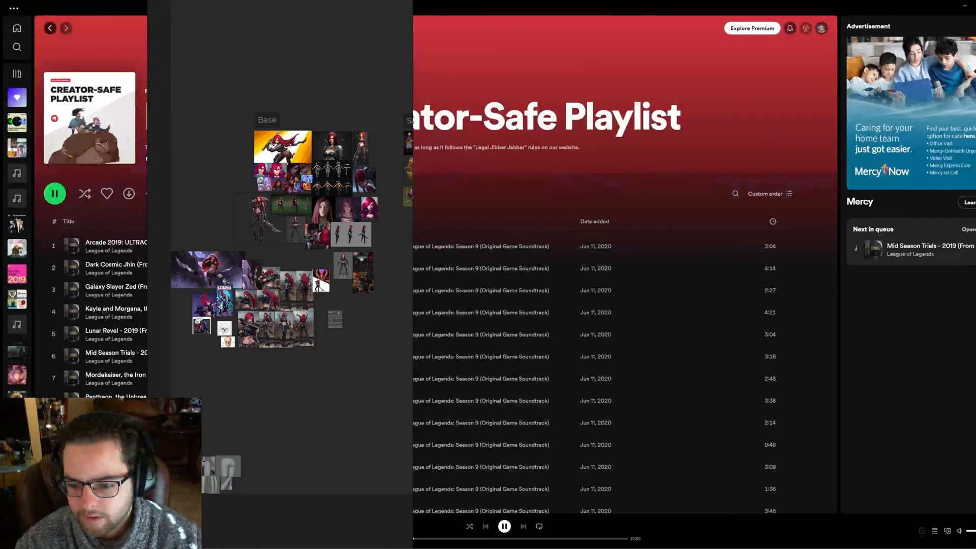
key("alt+Tab")
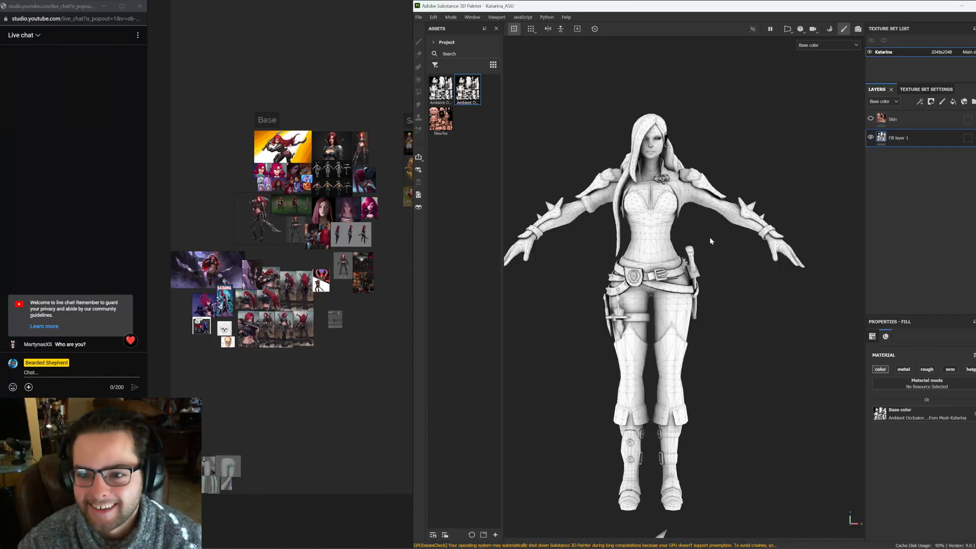
Select the Skin layer and add a new fill layer with a mask above it
left_click_drag(710, 238, 654, 218, "alt")
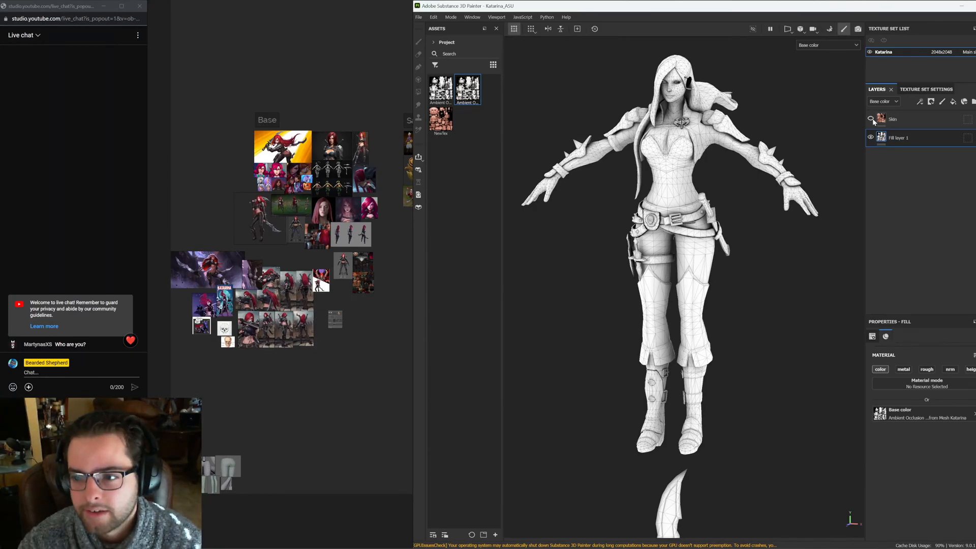
left_click(916, 119)
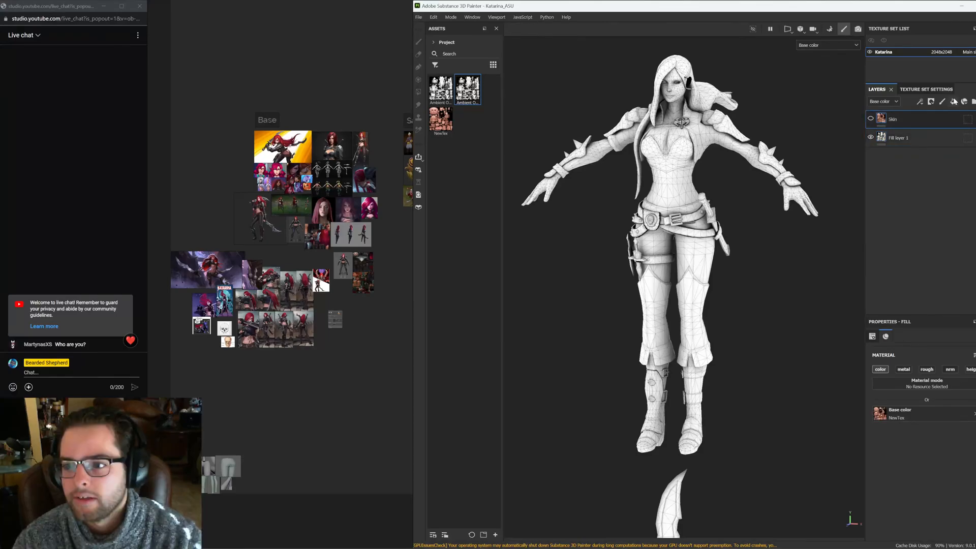
left_click(953, 102)
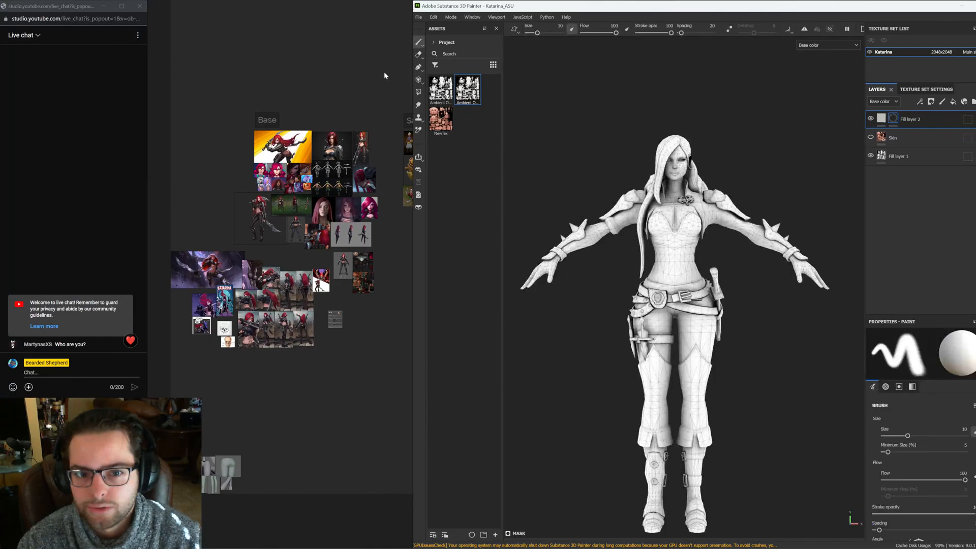
Rename the new fill layer as Leather
left_click(418, 92)
right_click(879, 119)
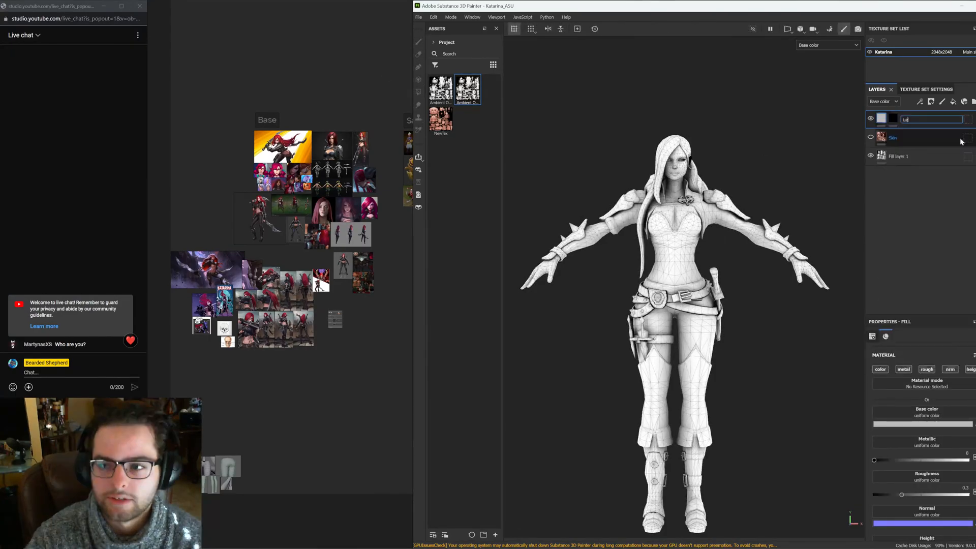
type("ather")
key("Return")
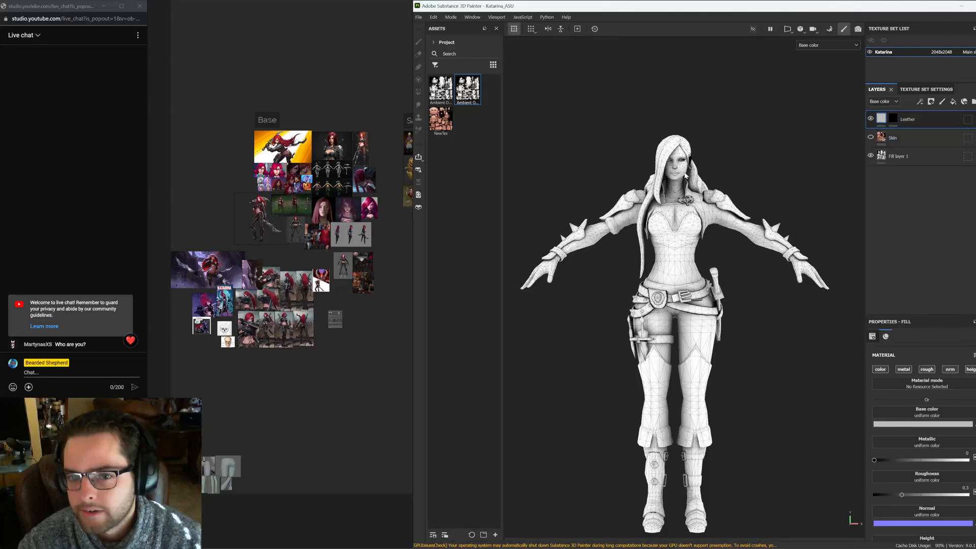
Apply the baked ambient occlusion map to the Leather layer and give it a Gradient filter
left_click_drag(467, 90, 921, 433)
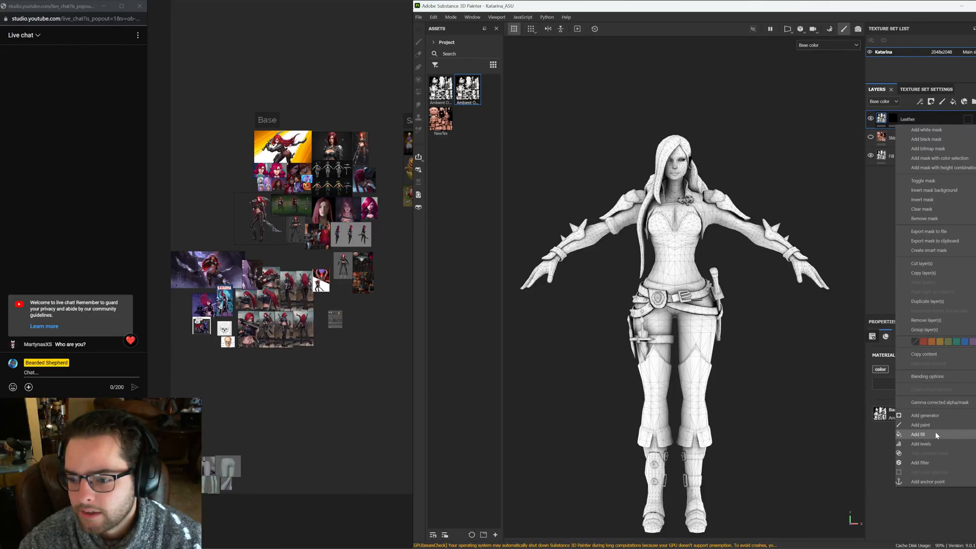
left_click(928, 463)
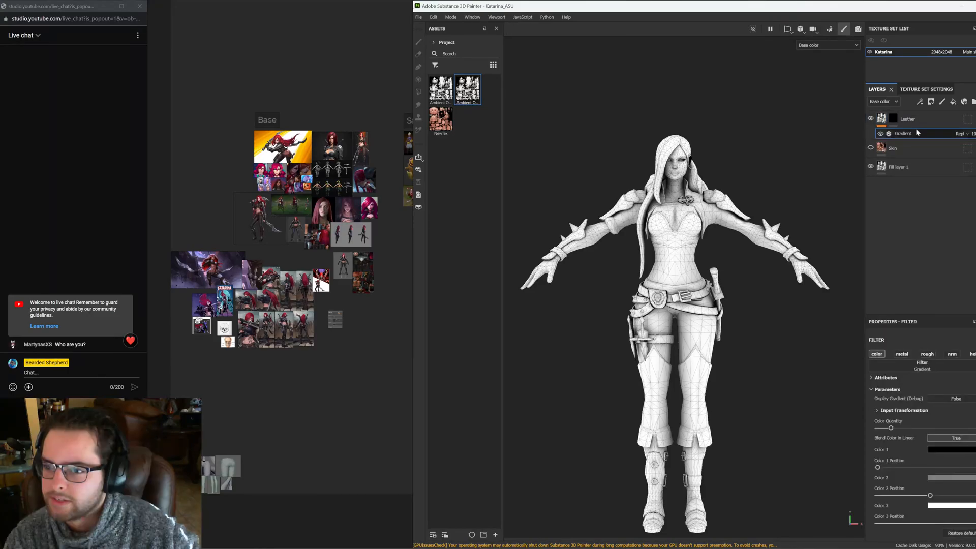
scroll(926, 427, "down", 1)
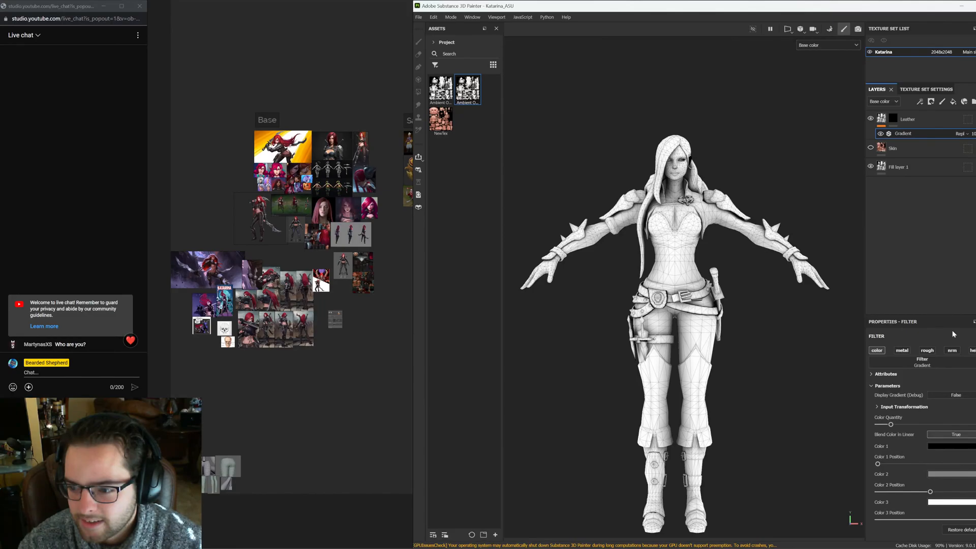
left_click(922, 362)
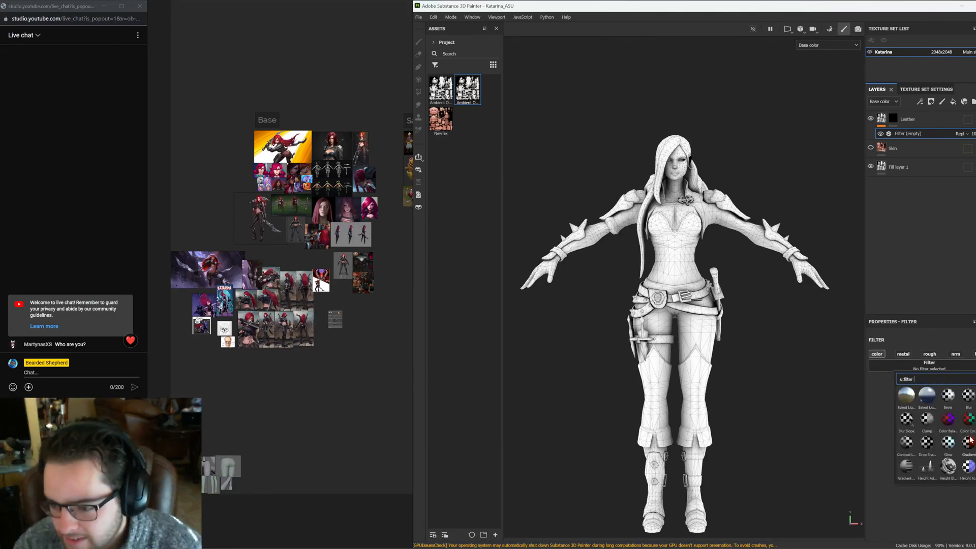
mouse_move(971, 441)
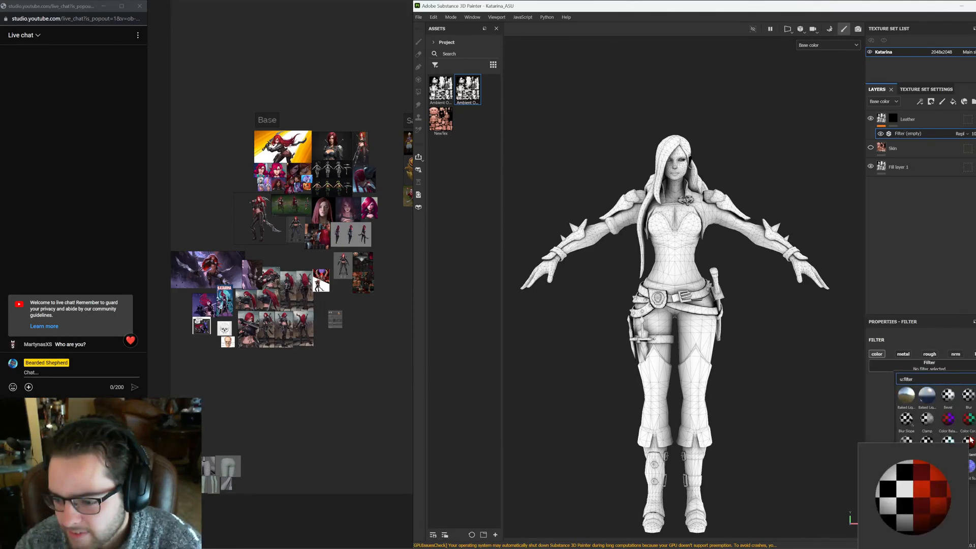
left_click(970, 440)
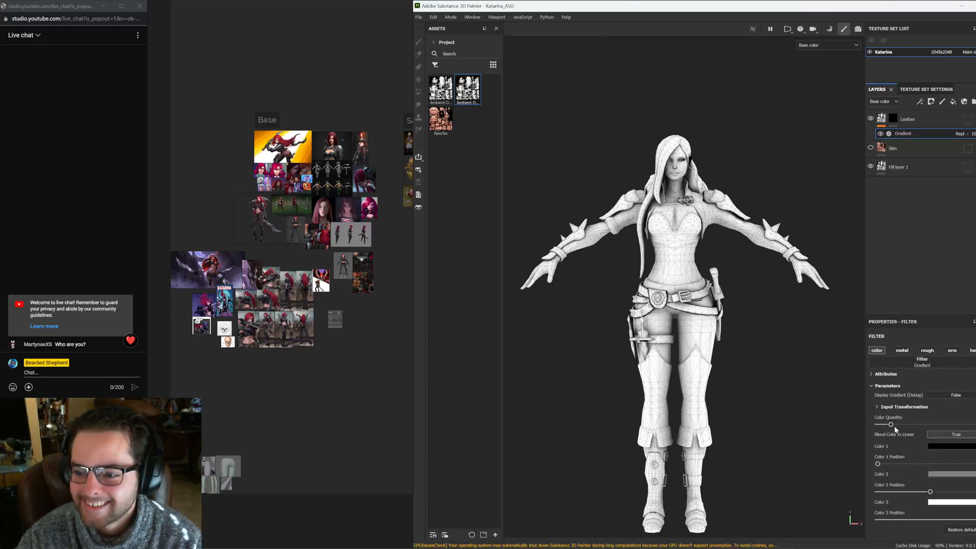
Set the gradient filter's colors by sampling the dark leather tones from the reference image
mouse_move(894, 426)
left_mouse_down()
mouse_move(910, 428)
mouse_move(890, 425)
left_mouse_up()
scroll(700, 188, "up", 3)
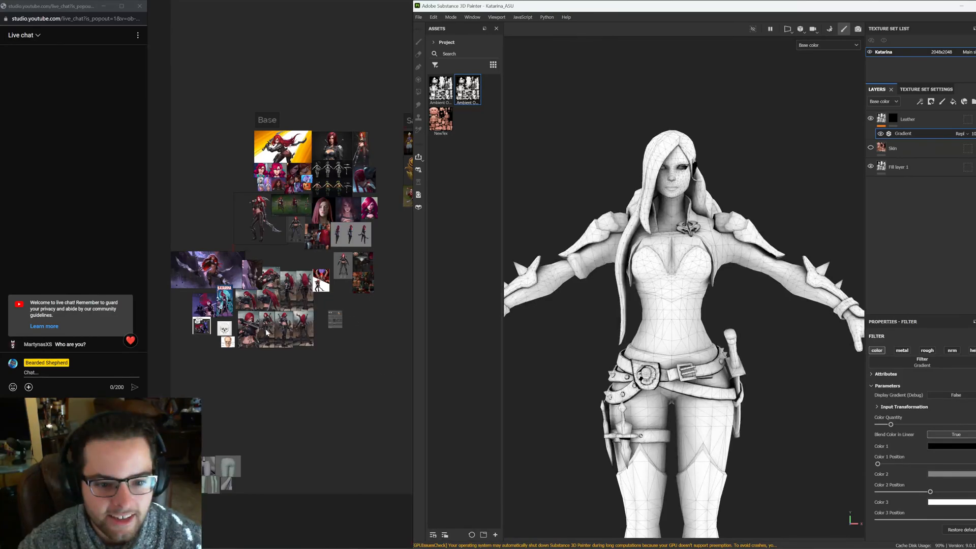
scroll(270, 268, "up", 8)
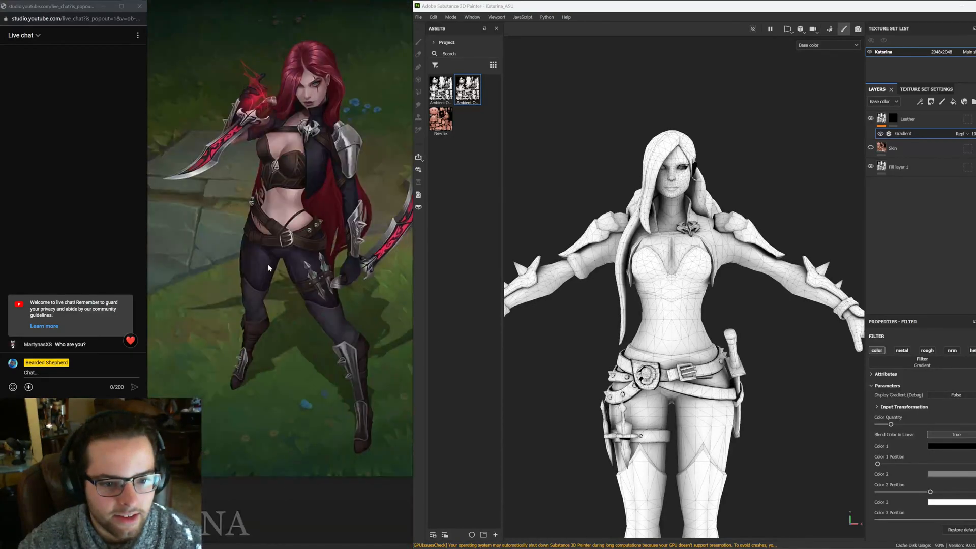
scroll(269, 265, "up", 3)
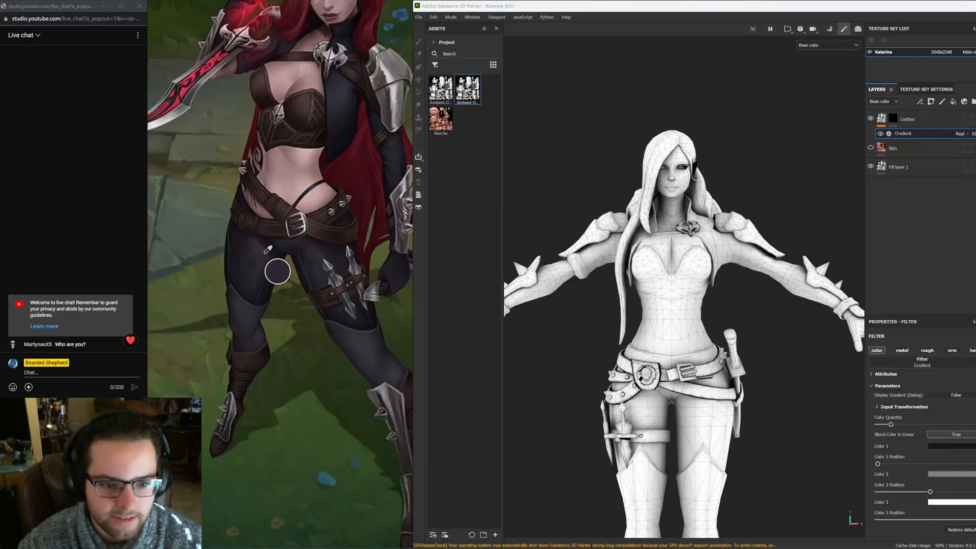
left_click(281, 288)
left_click(260, 265)
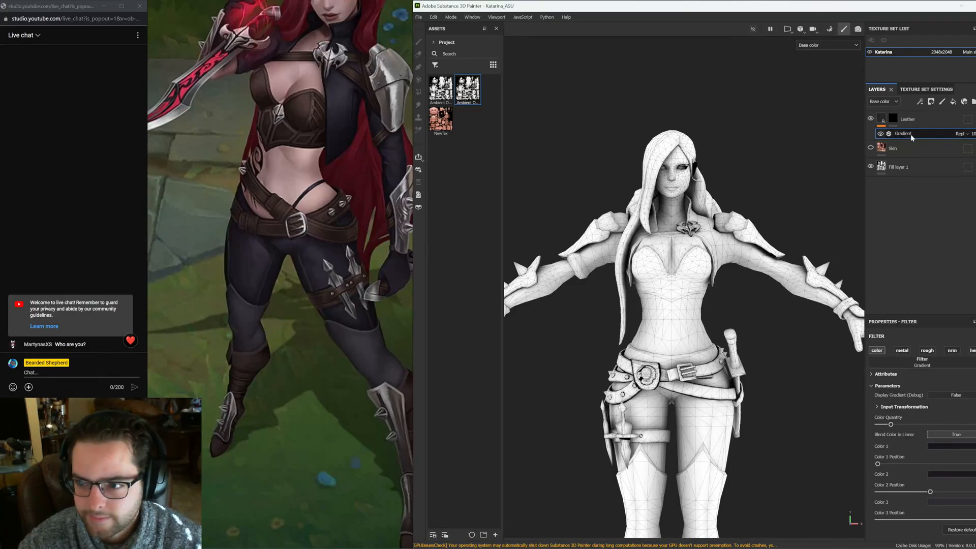
Select the Leather layer's mask and polygon-fill the pants into it using UV chunk fill mode
left_click(894, 119)
mouse_move(667, 180)
left_mouse_down("alt")
mouse_move(753, 228)
mouse_move(704, 190)
left_mouse_up("alt")
scroll(704, 191, "up", 4)
middle_click_drag(705, 191, 837, 292, "alt")
left_click(935, 335)
middle_click_drag(688, 316, 676, 260, "alt")
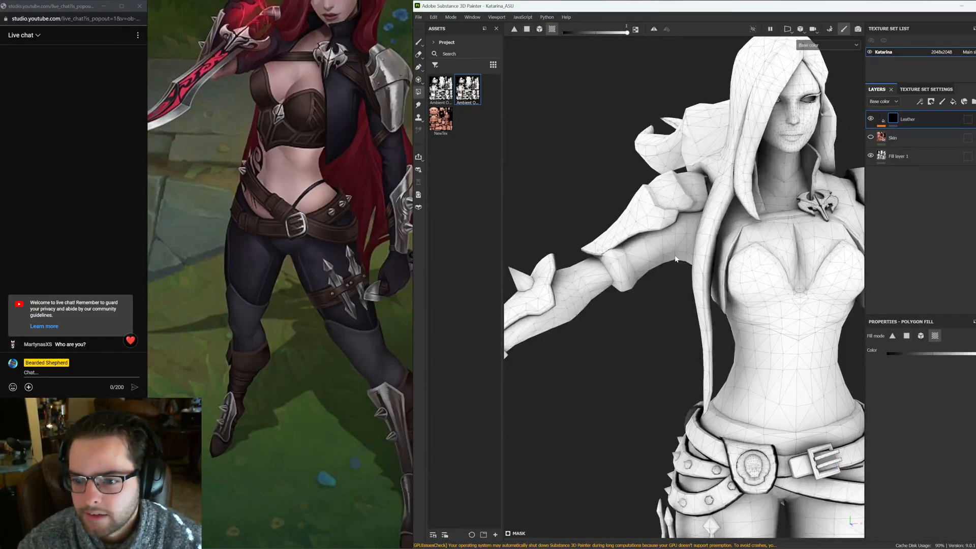
left_click_drag(676, 259, 718, 254, "alt")
left_click(717, 254)
right_click_drag(717, 253, 616, 270, "alt")
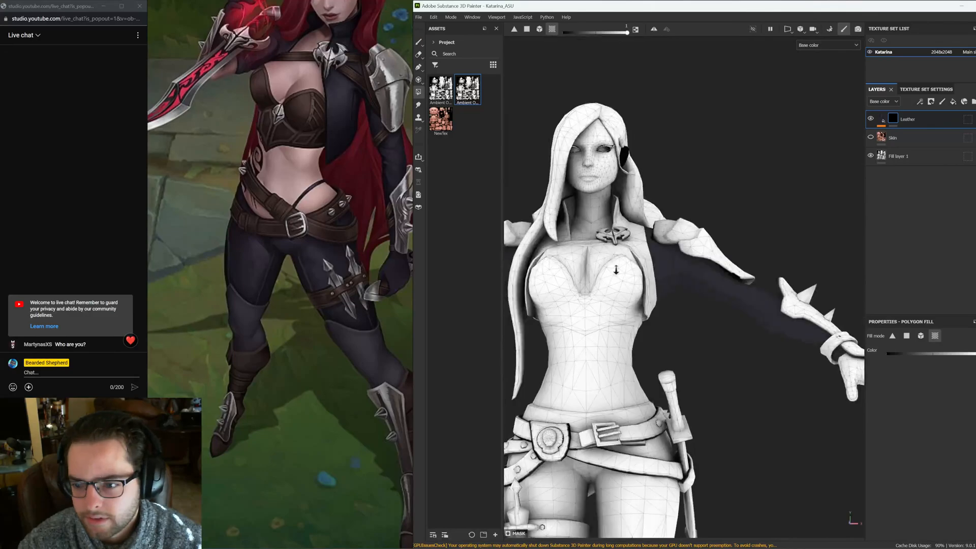
left_click_drag(617, 270, 675, 364, "alt")
middle_click_drag(674, 364, 704, 120, "alt")
right_click_drag(704, 119, 656, 214, "alt")
left_click_drag(656, 213, 610, 260, "alt")
left_click(686, 254)
middle_click_drag(678, 197, 677, 260, "alt")
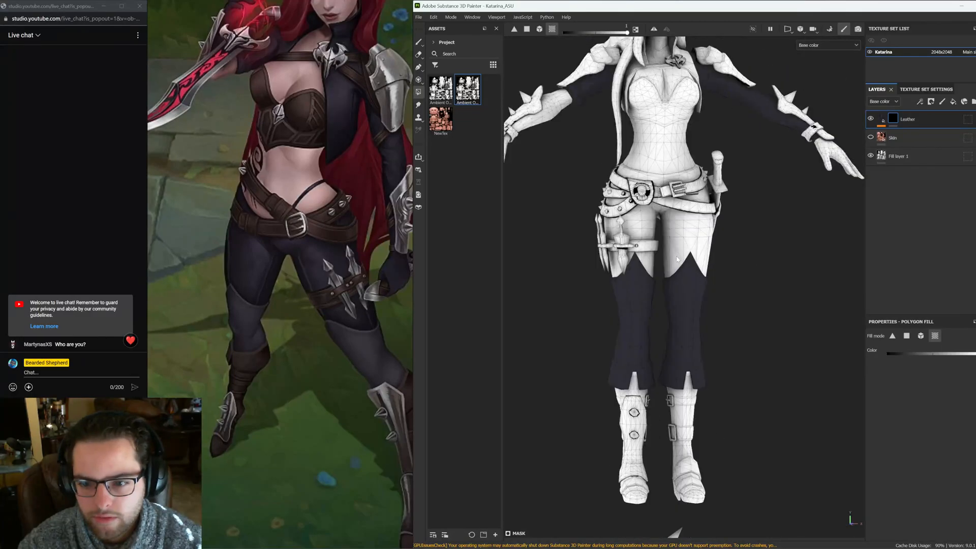
Polygon-fill the back of the top and pants into the Leather mask
left_click(677, 260)
right_click_drag(677, 260, 676, 165, "alt")
middle_click_drag(676, 165, 722, 305, "alt")
left_click_drag(722, 305, 678, 286, "alt")
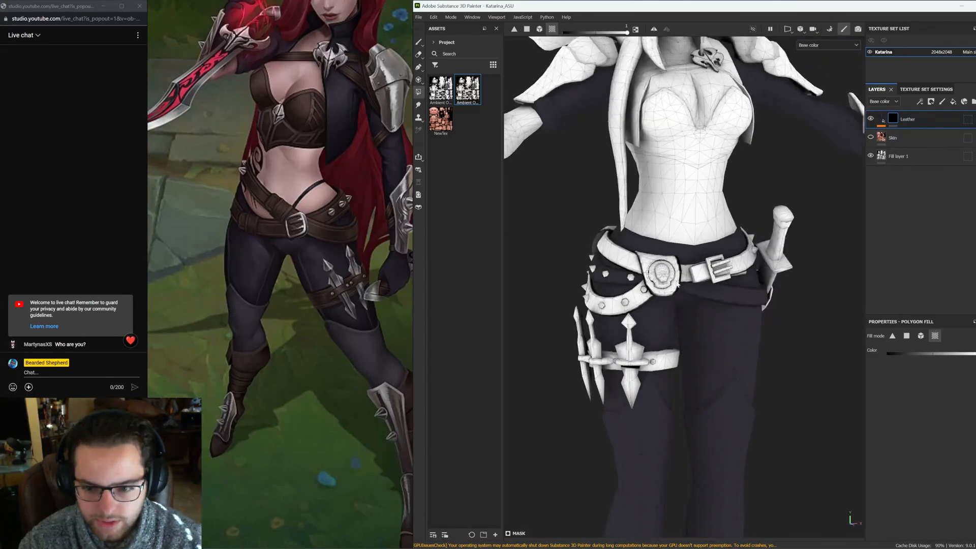
left_click(647, 265)
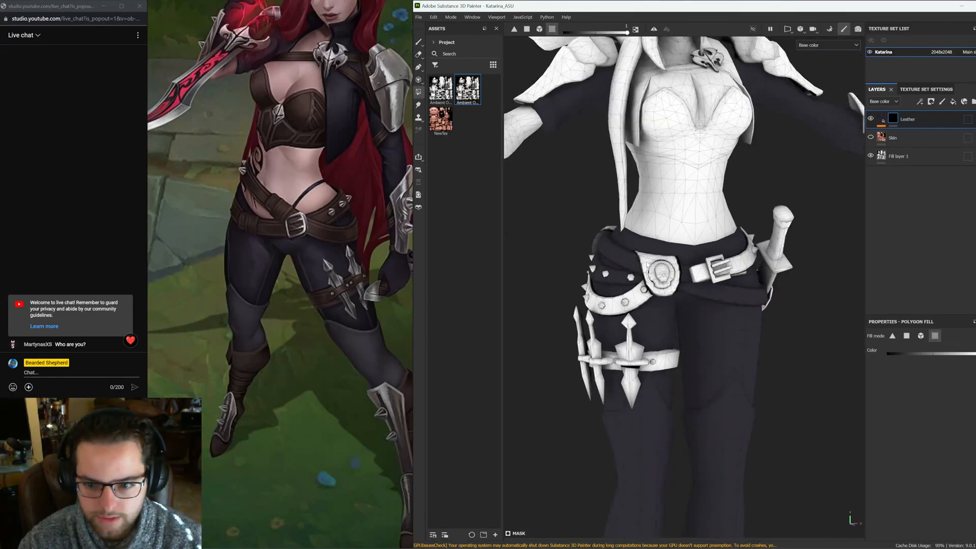
mouse_move(648, 265)
left_mouse_down("alt")
mouse_move(786, 242)
mouse_move(553, 232)
mouse_move(722, 263)
mouse_move(550, 321)
left_mouse_up("alt")
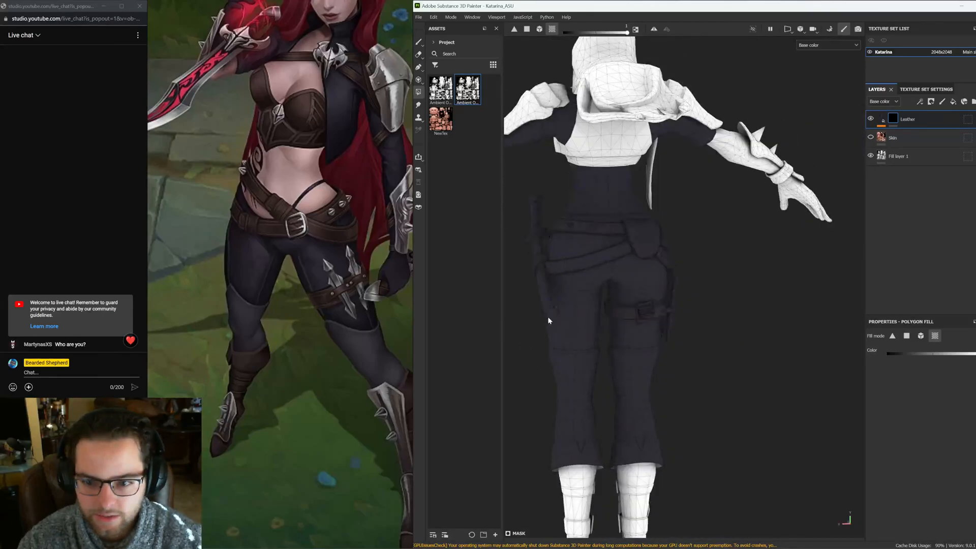
Polygon-fill the front of the top and the sleeves into the Leather mask
middle_click_drag(548, 321, 612, 428, "alt")
left_click(648, 265)
left_click_drag(647, 265, 624, 237, "alt")
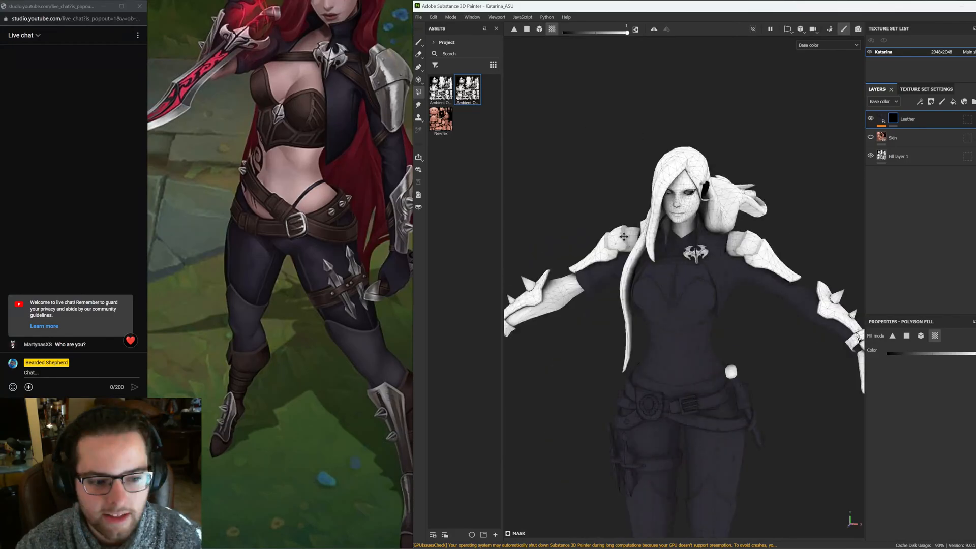
middle_click_drag(624, 237, 718, 239, "alt")
left_click_drag(718, 240, 605, 293, "alt")
right_click_drag(605, 294, 603, 269, "alt")
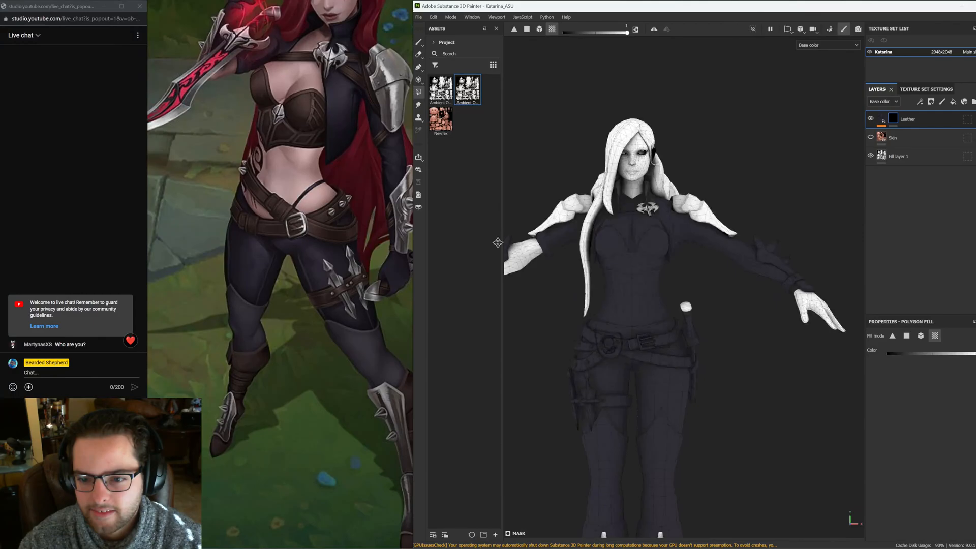
Polygon-fill the collar area around the neck into the Leather mask
scroll(678, 255, "up", 3)
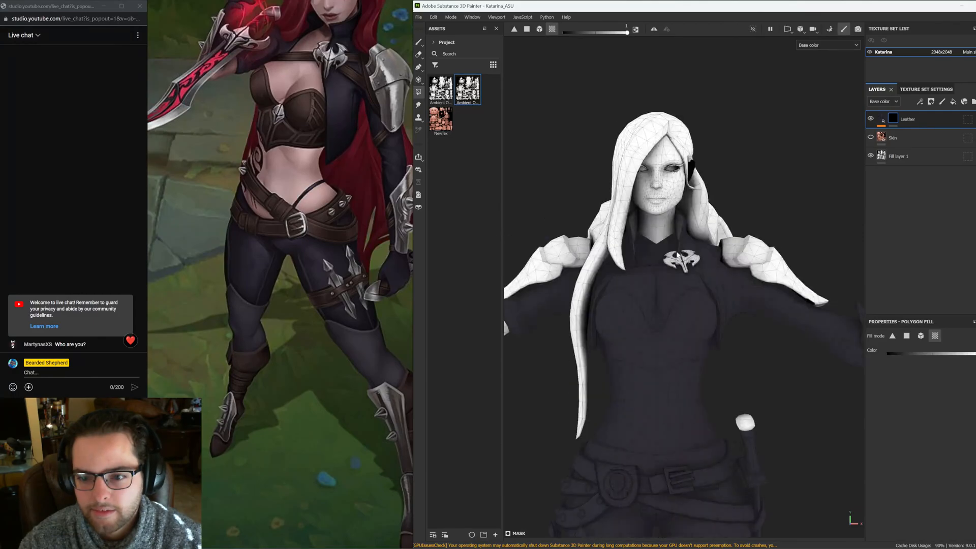
scroll(680, 239, "up", 5)
left_click_drag(684, 224, 706, 231, "alt")
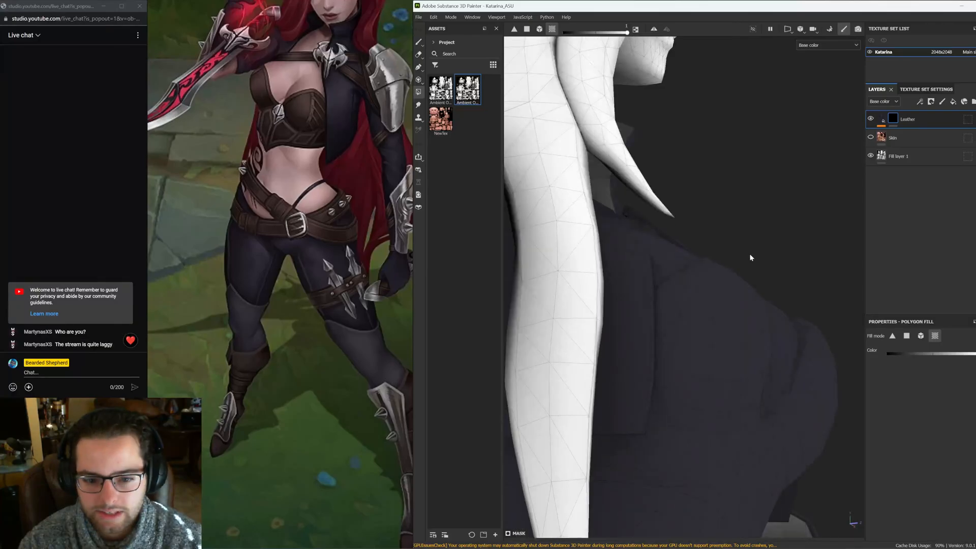
left_click_drag(752, 257, 577, 248, "alt")
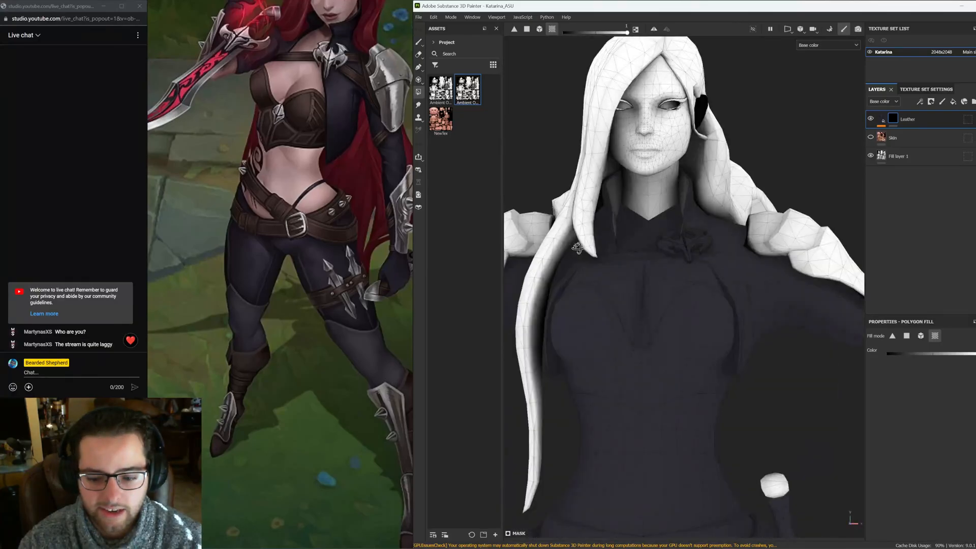
scroll(687, 323, "down", 3)
mouse_move(522, 548)
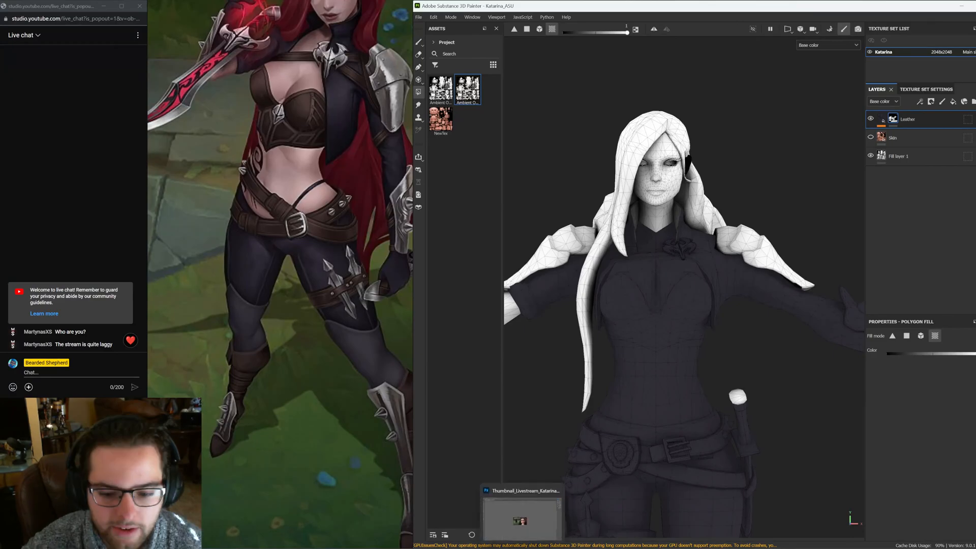
left_click(507, 222)
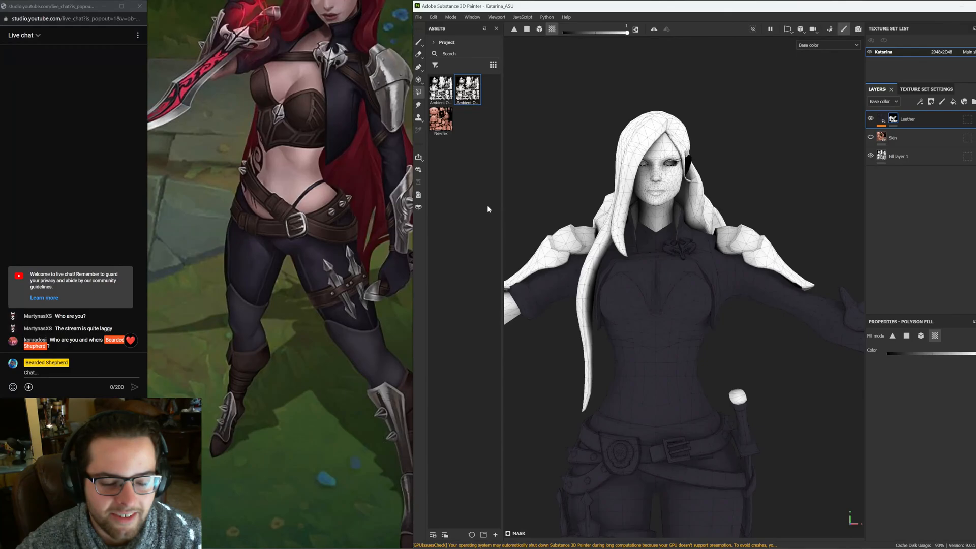
Polygon-fill the boots into the Leather mask
scroll(737, 350, "down", 3)
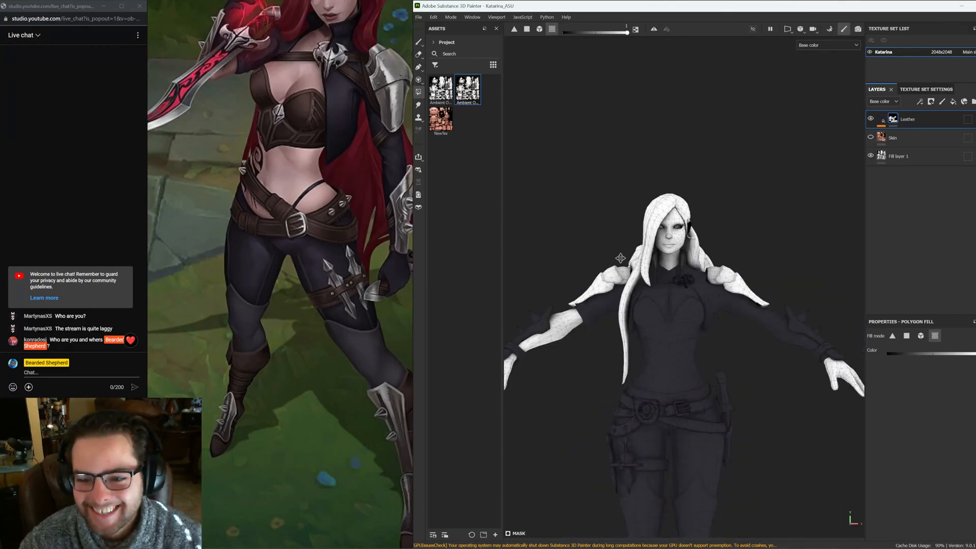
middle_click_drag(620, 258, 622, 188)
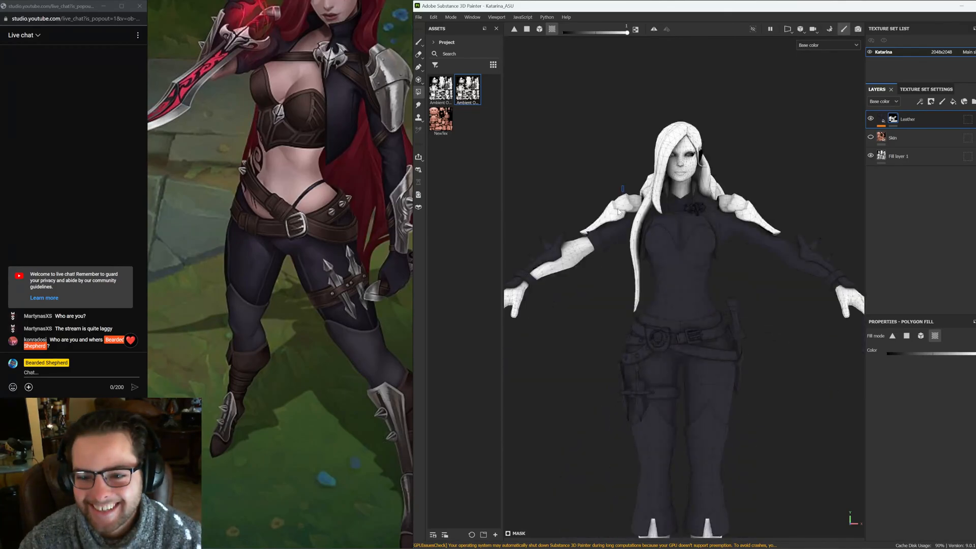
mouse_move(618, 209)
left_mouse_down("alt")
mouse_move(713, 310)
mouse_move(623, 305)
left_mouse_up("alt")
middle_click_drag(623, 407, 625, 168, "alt")
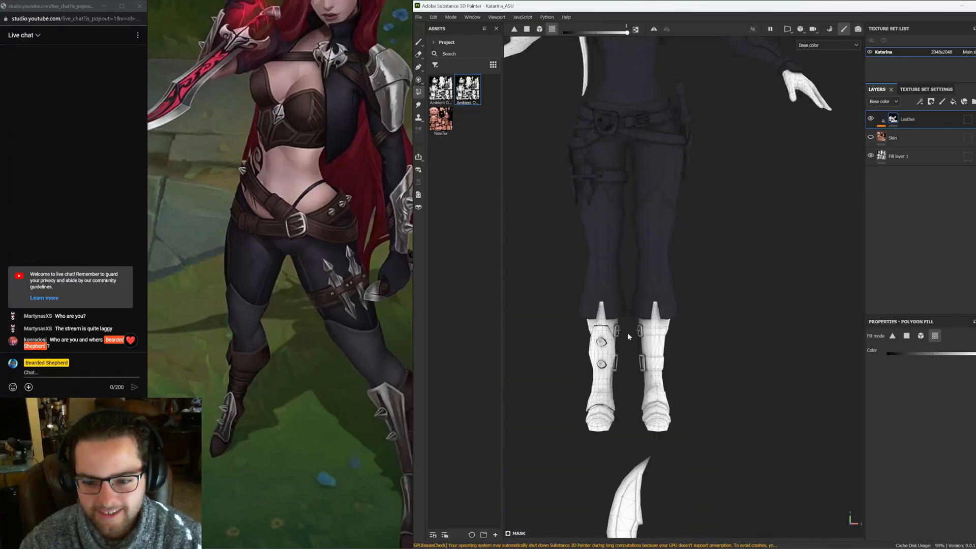
middle_click_drag(628, 333, 633, 257, "alt")
left_click_drag(742, 214, 569, 367)
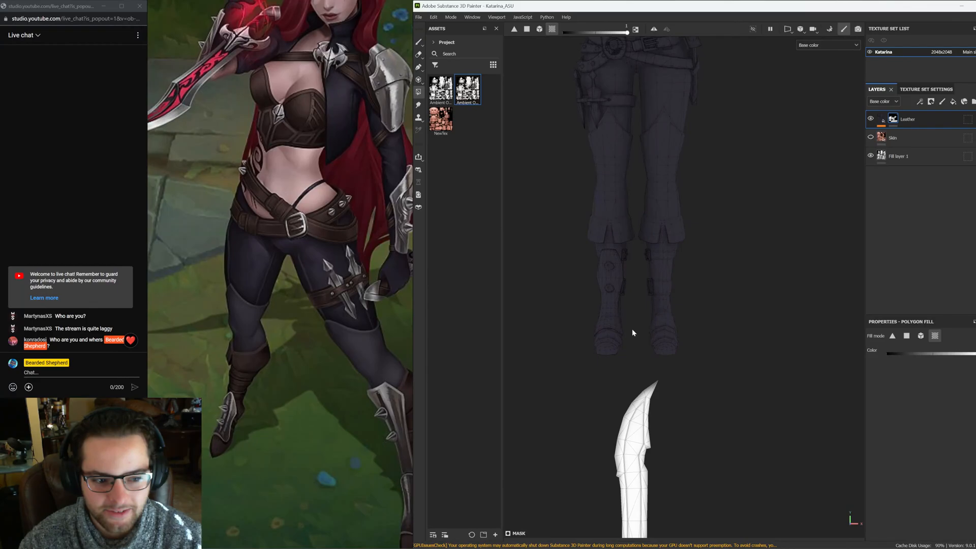
middle_click_drag(632, 332, 741, 221, "alt")
Polygon-fill the hanging blade below the hip into the Leather mask
left_click_drag(731, 192, 618, 487)
middle_click_drag(722, 102, 676, 127, "alt")
right_click_drag(673, 356, 673, 402, "alt")
middle_click_drag(673, 402, 669, 404, "alt")
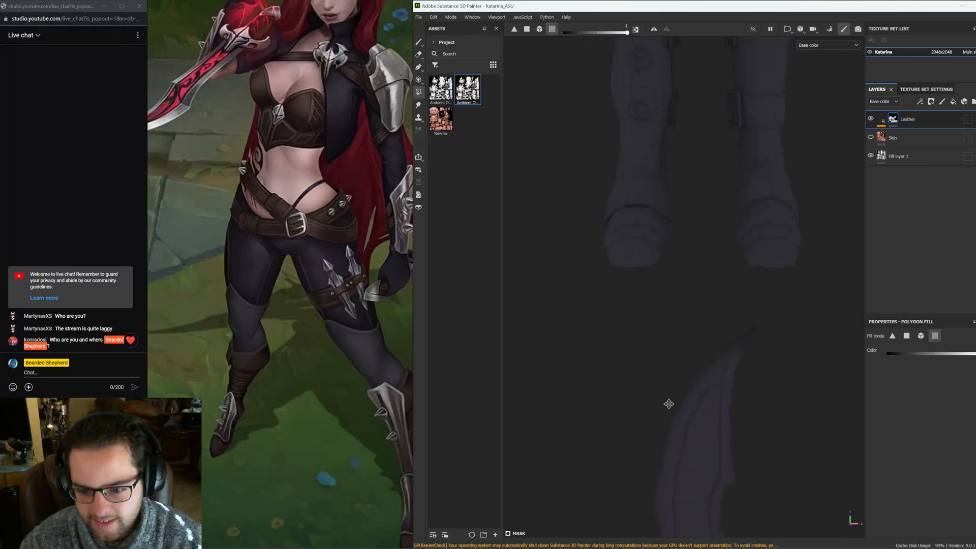
left_click_drag(669, 404, 626, 353, "alt")
right_click_drag(626, 352, 643, 205, "alt")
middle_click_drag(643, 205, 748, 293, "alt")
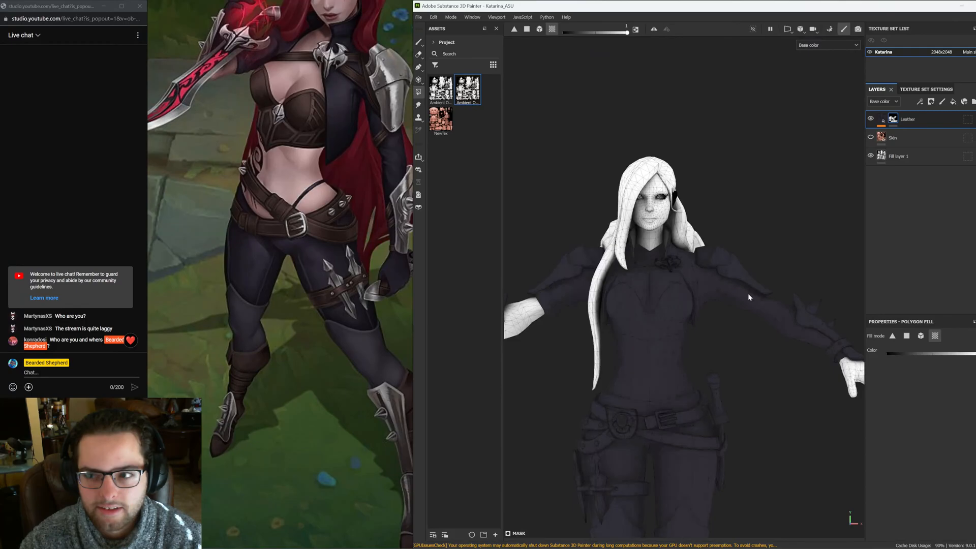
Open the viewport display settings and look through their options
left_click(975, 55)
left_click(975, 43)
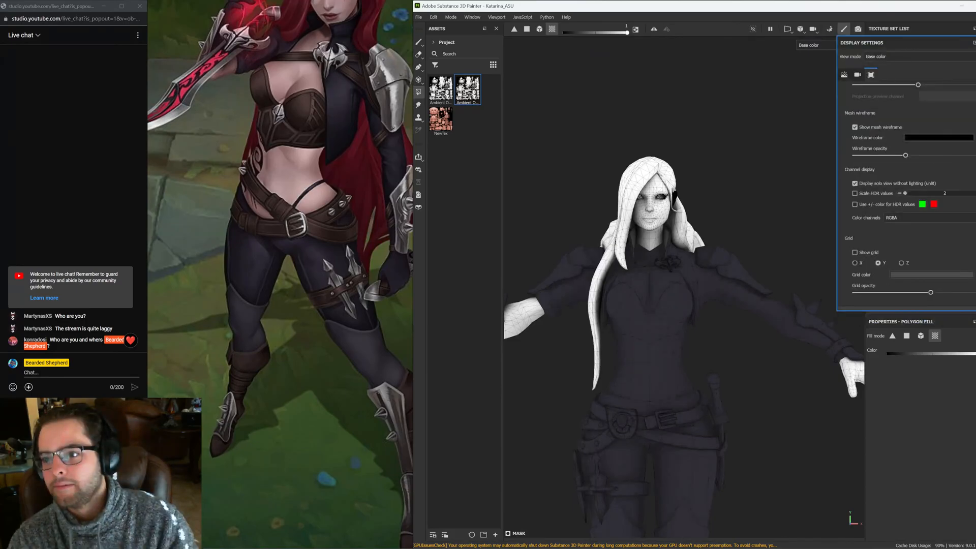
scroll(937, 148, "up", 8)
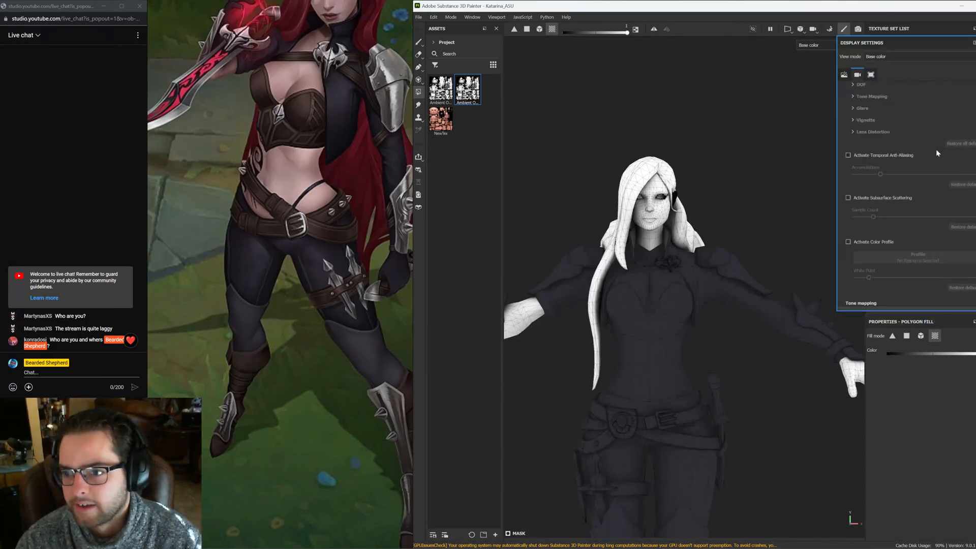
scroll(935, 152, "up", 4)
left_click_drag(871, 190, 652, 243)
scroll(651, 243, "up", 8)
middle_click_drag(651, 244, 647, 315, "alt")
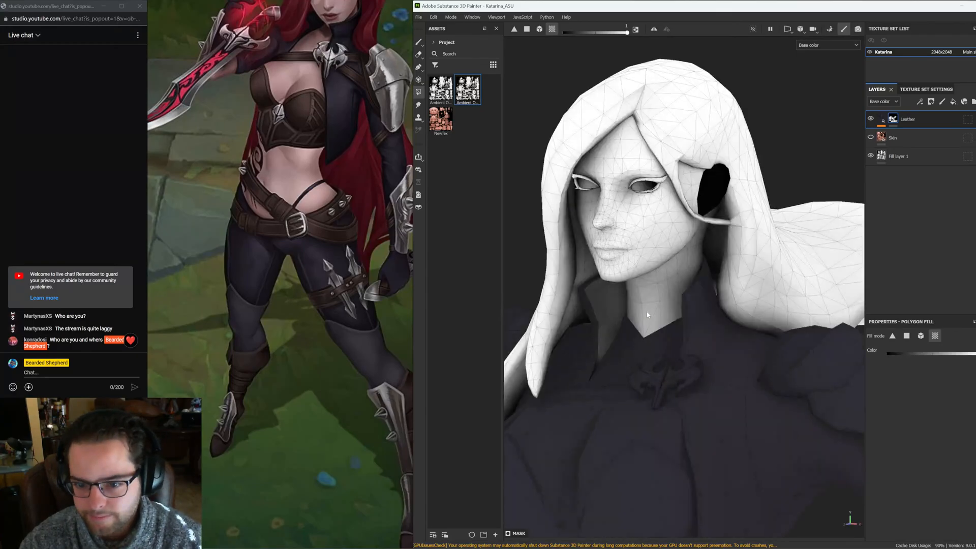
left_click(648, 315)
left_click_drag(647, 315, 695, 333, "alt")
key("ctrl+z")
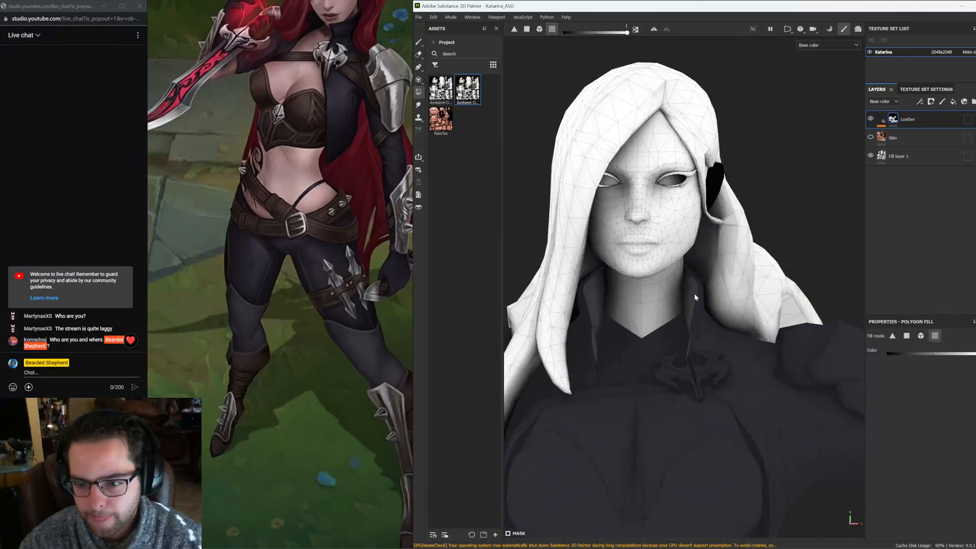
scroll(695, 298, "down", 4)
middle_click_drag(695, 298, 701, 264, "alt")
Add a new fill layer above Leather and rename it Hair
left_click(877, 118)
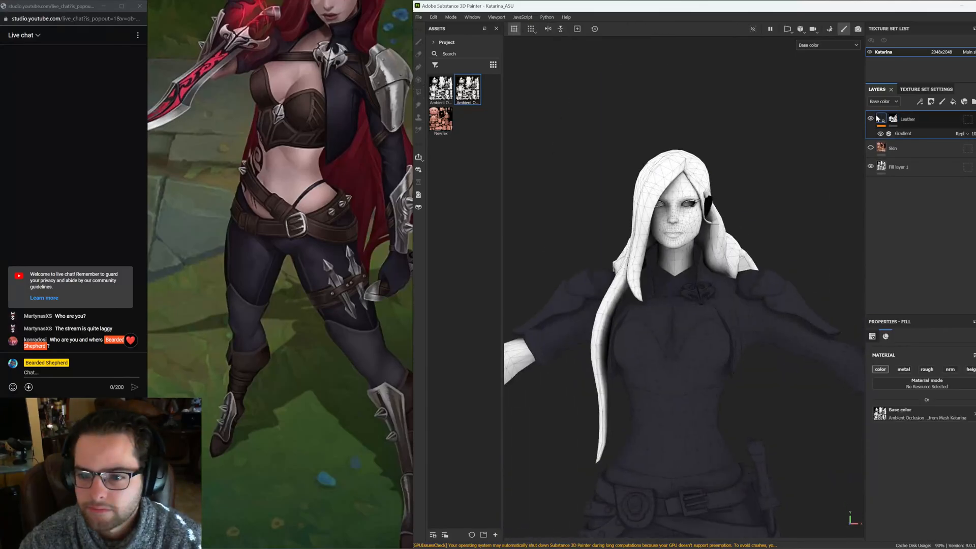
left_click(952, 101)
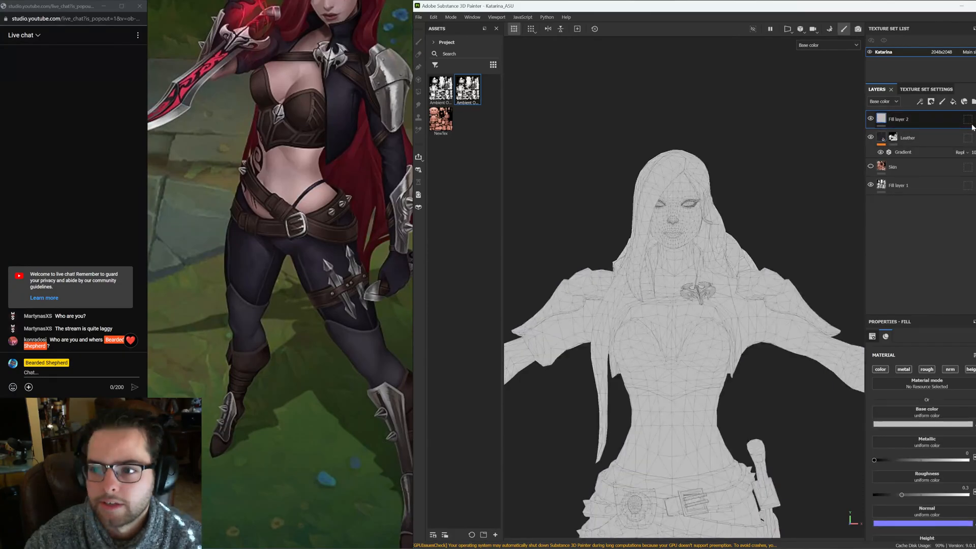
double_click(905, 118)
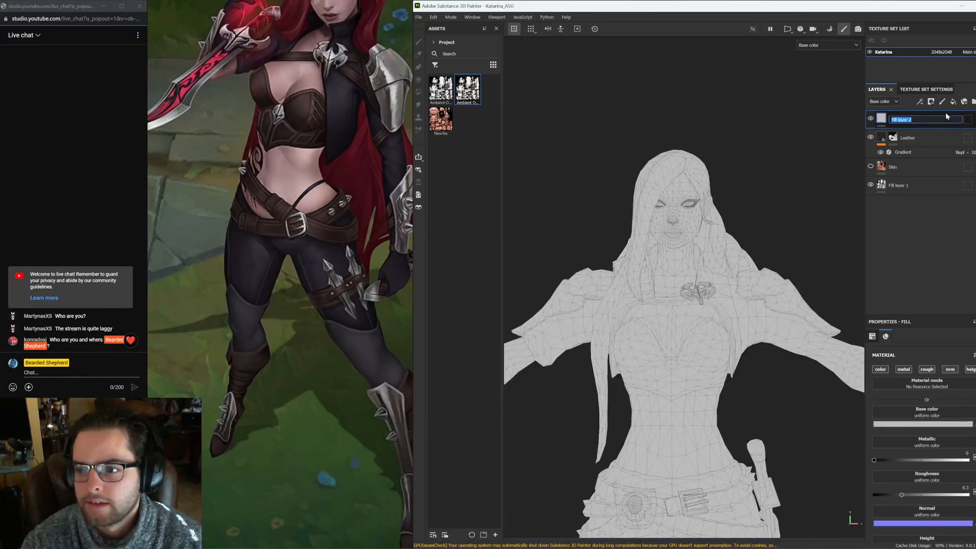
type("Hair")
key("Return")
Add a black mask to the Hair layer and polygon-fill the hair into it
right_click(947, 117)
left_click(956, 139)
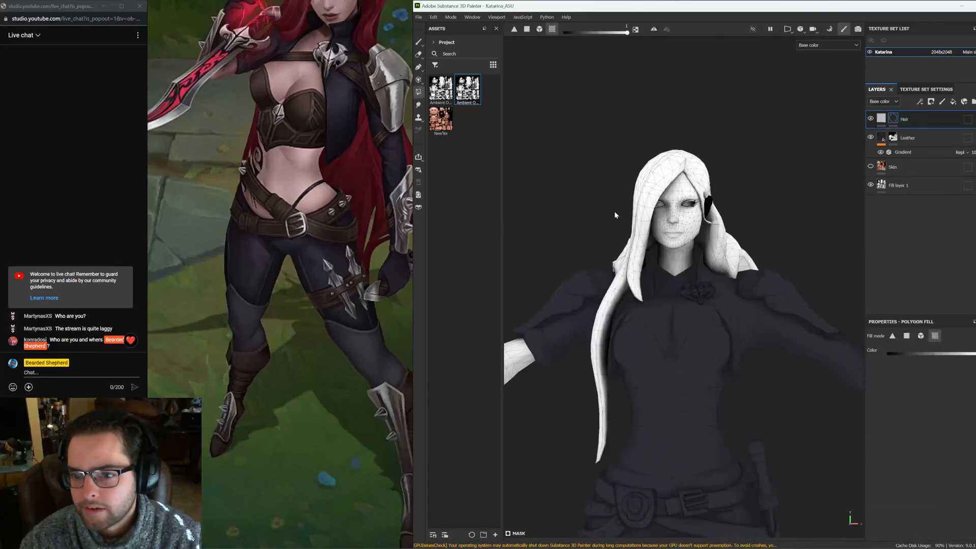
left_click_drag(615, 212, 544, 280, "alt")
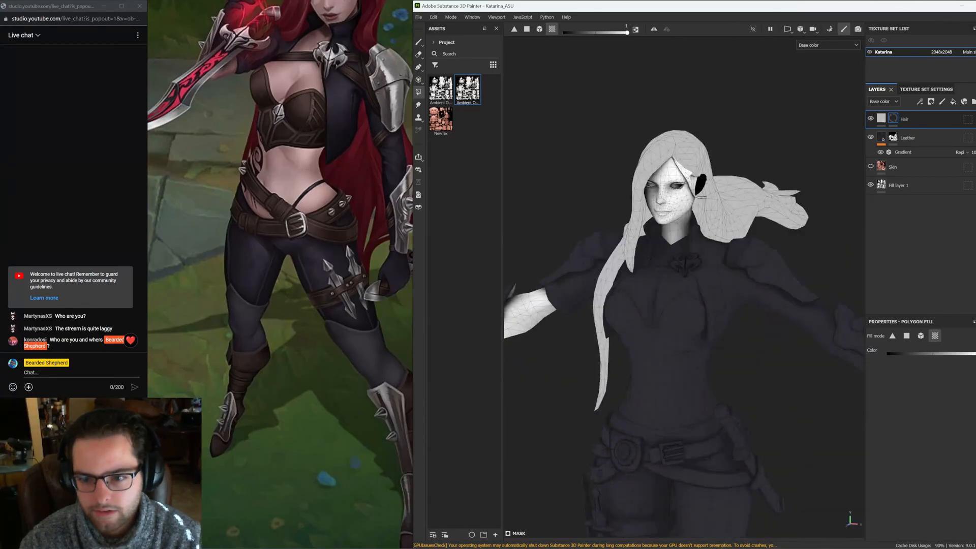
scroll(686, 175, "up", 5)
left_click_drag(717, 199, 733, 226, "alt")
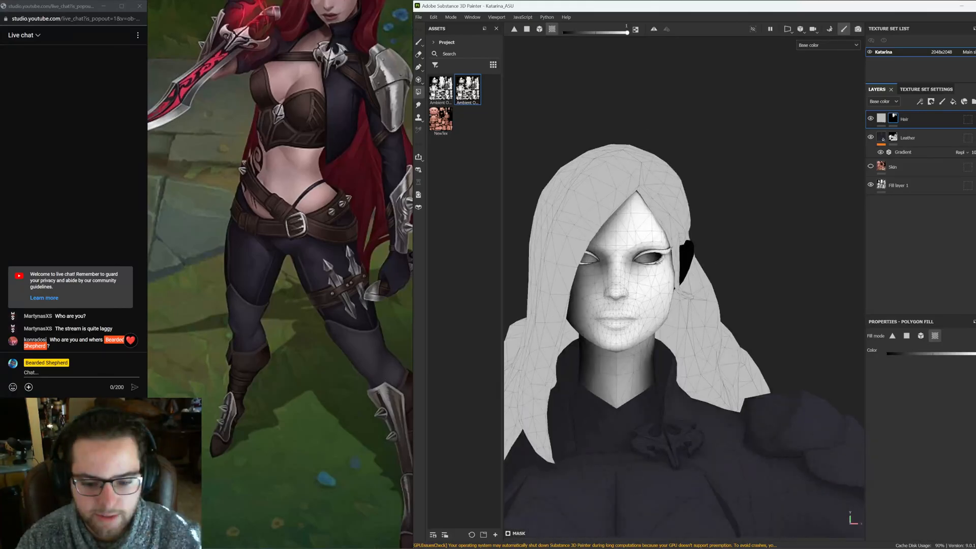
mouse_move(464, 533)
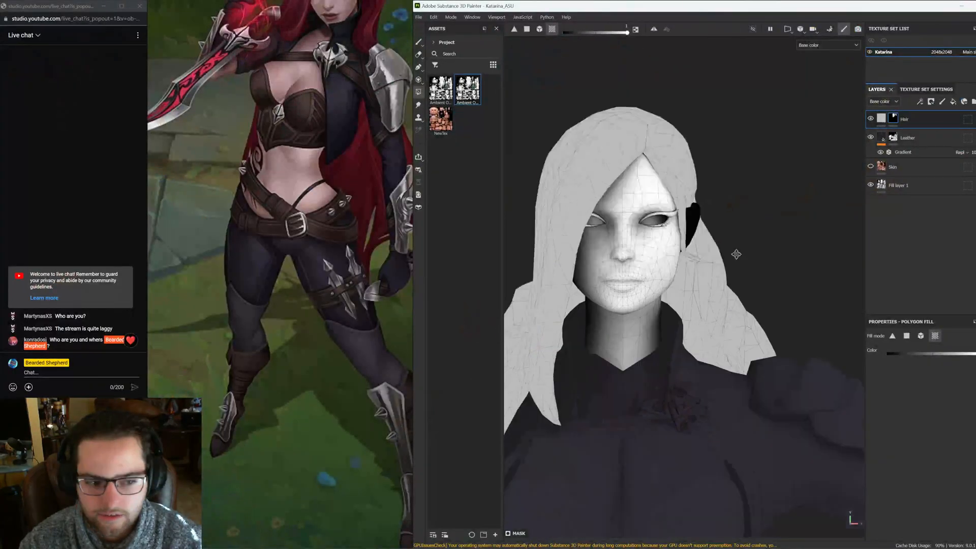
left_click_drag(688, 211, 638, 304, "alt")
middle_click_drag(637, 304, 677, 316, "alt")
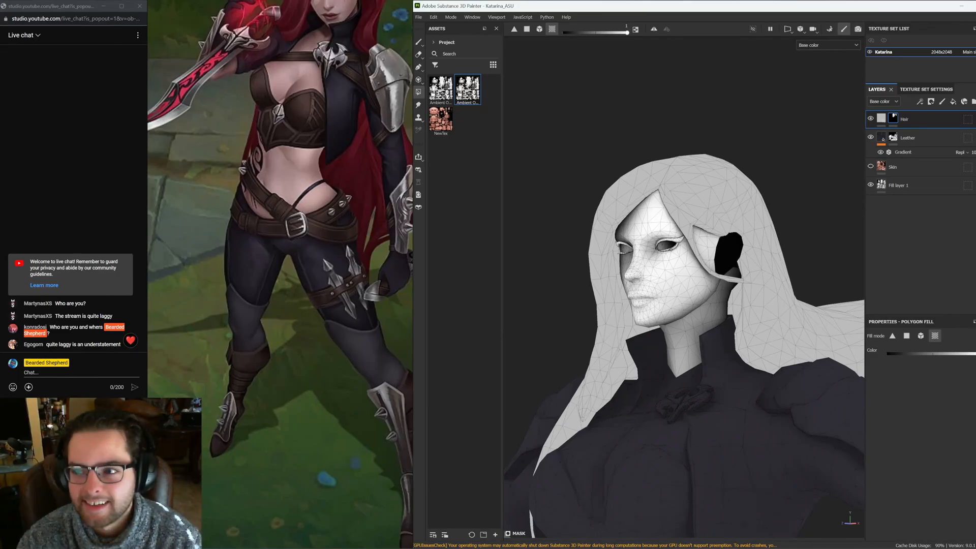
Open the shader settings and examine the shader parameters
left_click(974, 55)
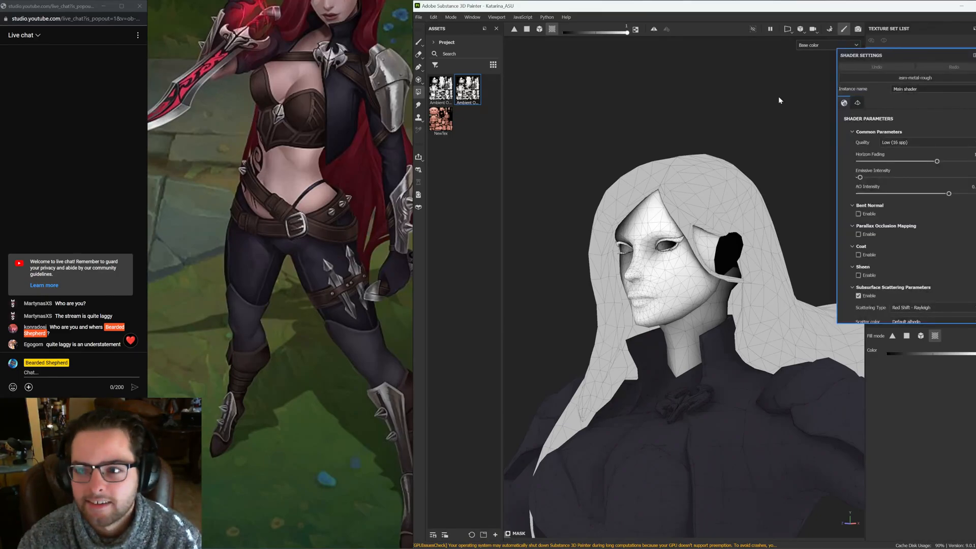
scroll(919, 229, "down", 8)
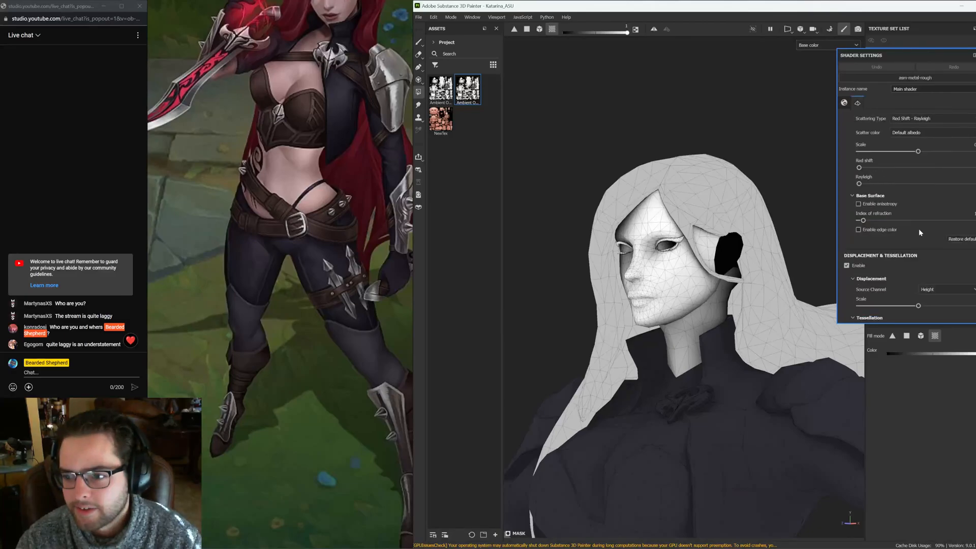
scroll(919, 229, "up", 4)
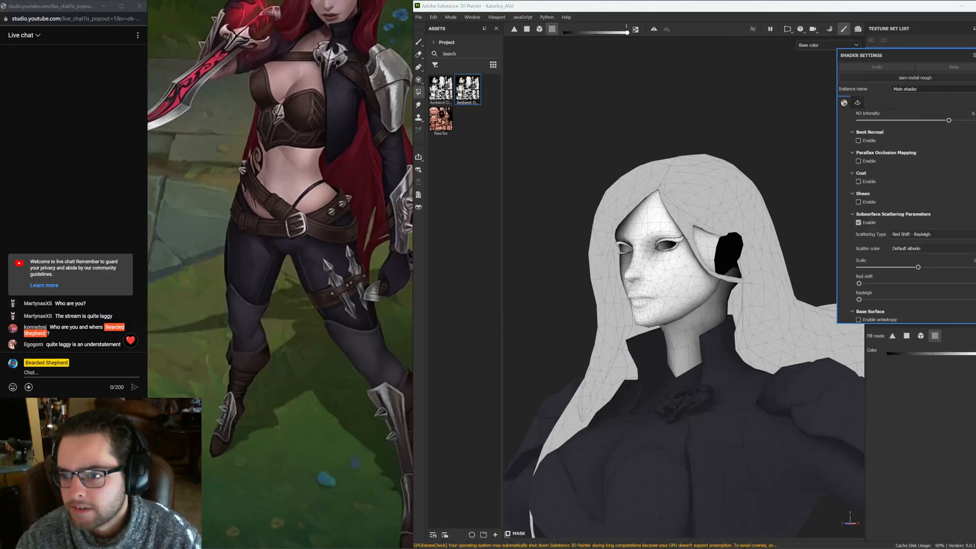
scroll(905, 204, "up", 3)
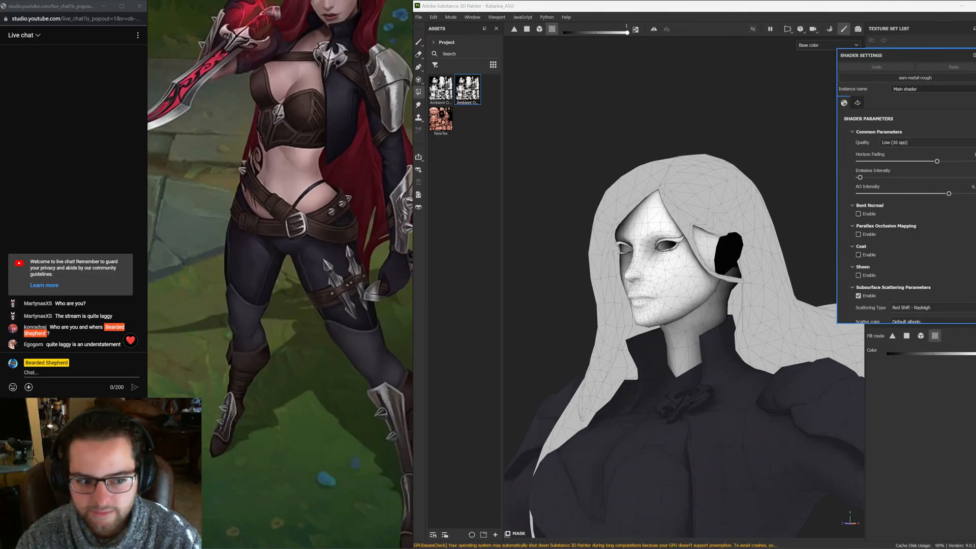
Switch to the display settings and orbit around the character's head to inspect the viewport
left_click(975, 42)
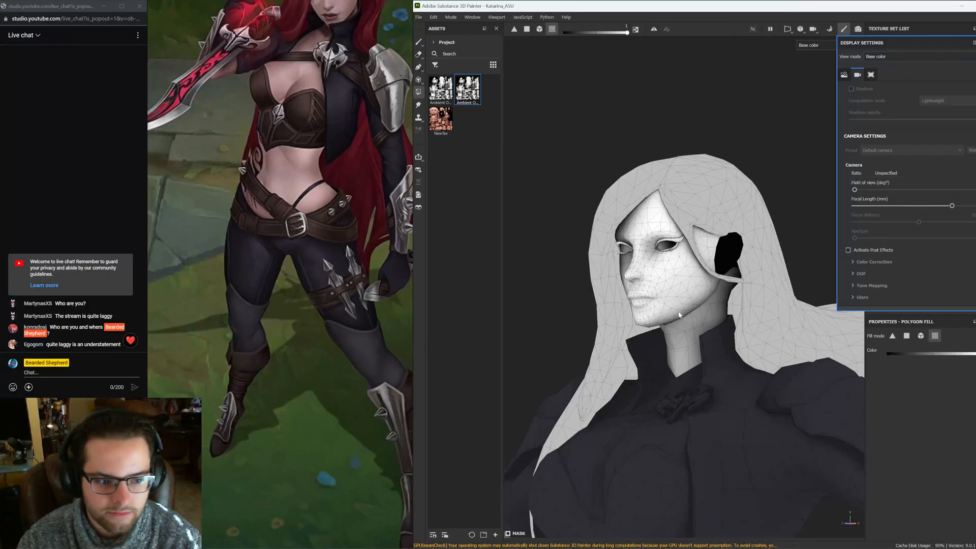
left_click_drag(679, 315, 659, 314, "alt")
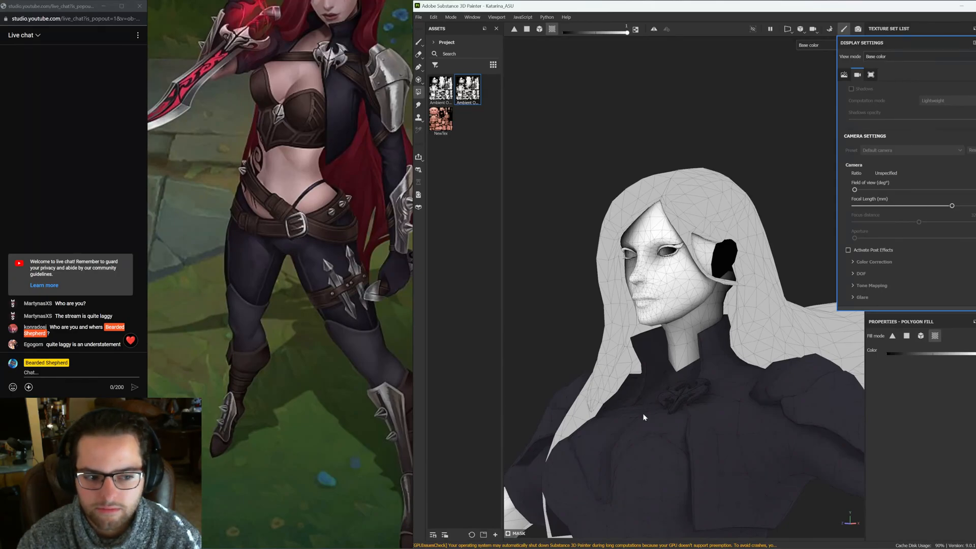
middle_click_drag(643, 417, 670, 325, "alt")
left_click(882, 117)
Copy the Gradient filter from the Leather layer onto the Hair fill layer
middle_click_drag(820, 150, 801, 189, "alt")
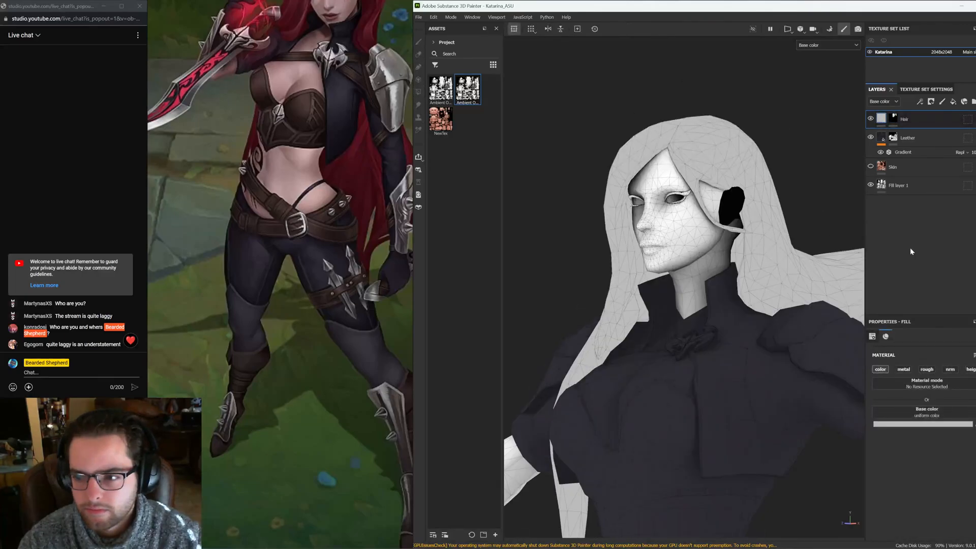
left_click_drag(930, 151, 880, 120, "ctrl")
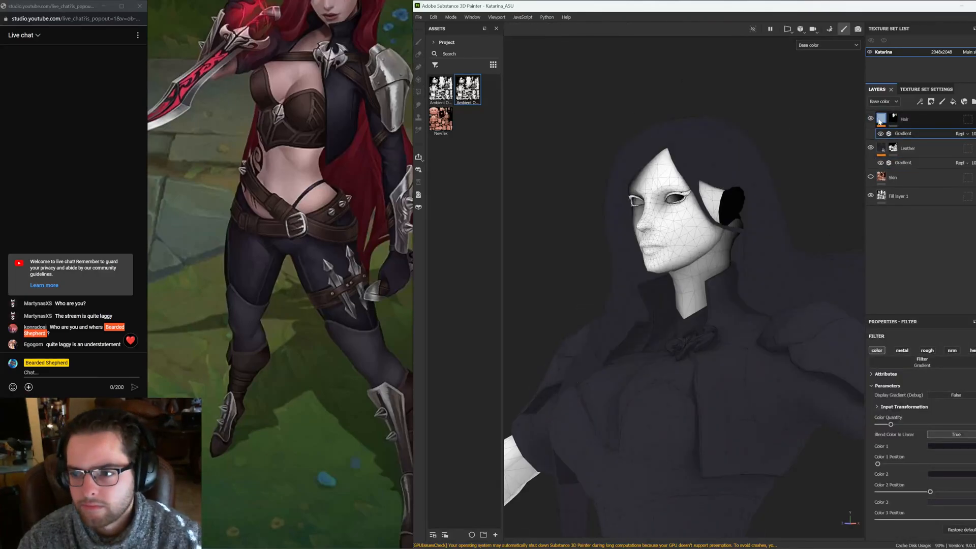
Set the Hair fill layer's base color to the baked Ambient Occlusion map from the assets
left_click(881, 120)
left_click_drag(475, 87, 927, 409)
left_click_drag(715, 270, 793, 254, "alt")
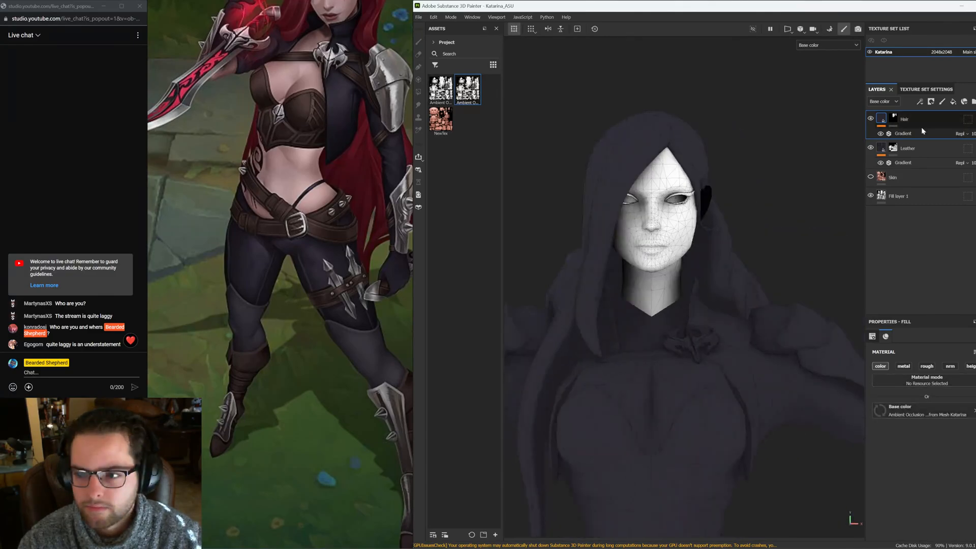
Select the Hair layer's Gradient filter and pick its colors from the red hair in the reference image
left_click(921, 131)
middle_click_drag(322, 198, 349, 377)
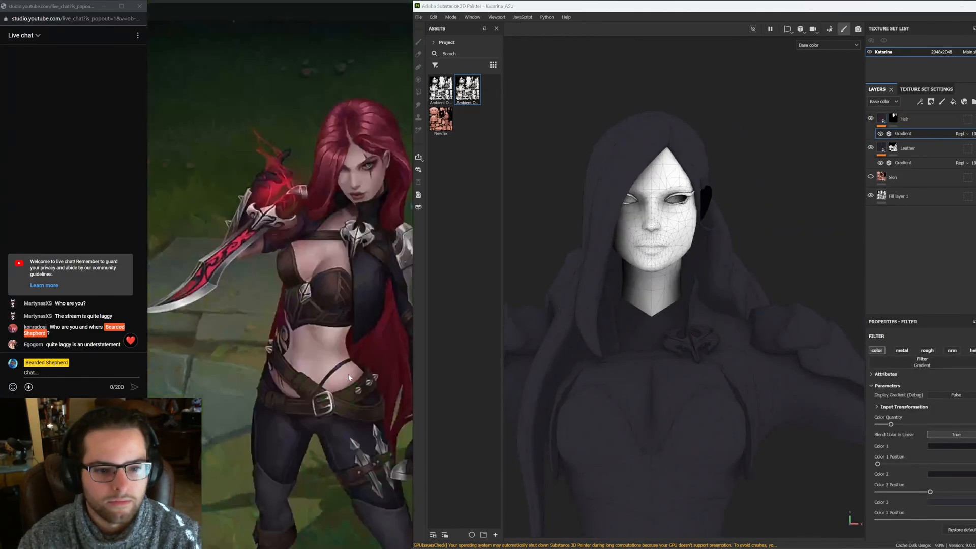
middle_click_drag(356, 281, 318, 272)
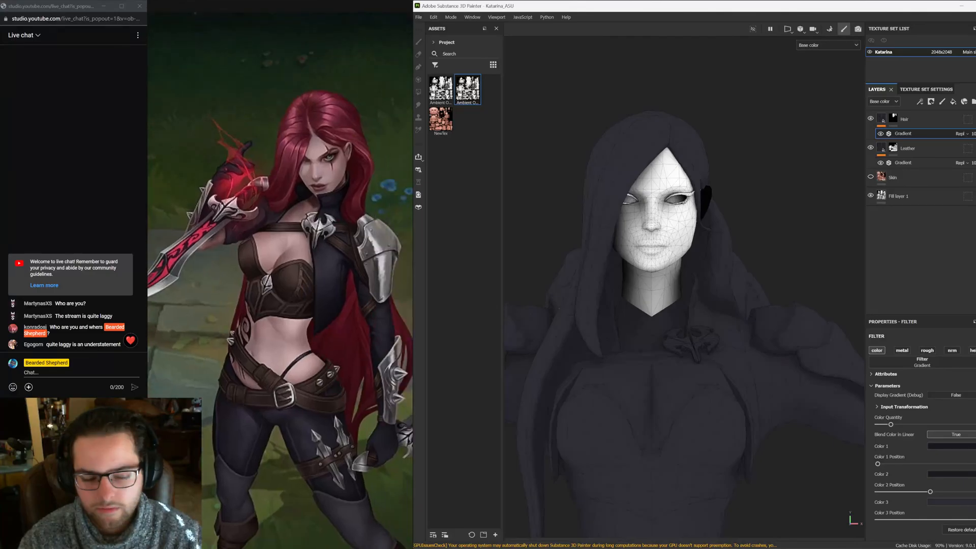
left_click(301, 185)
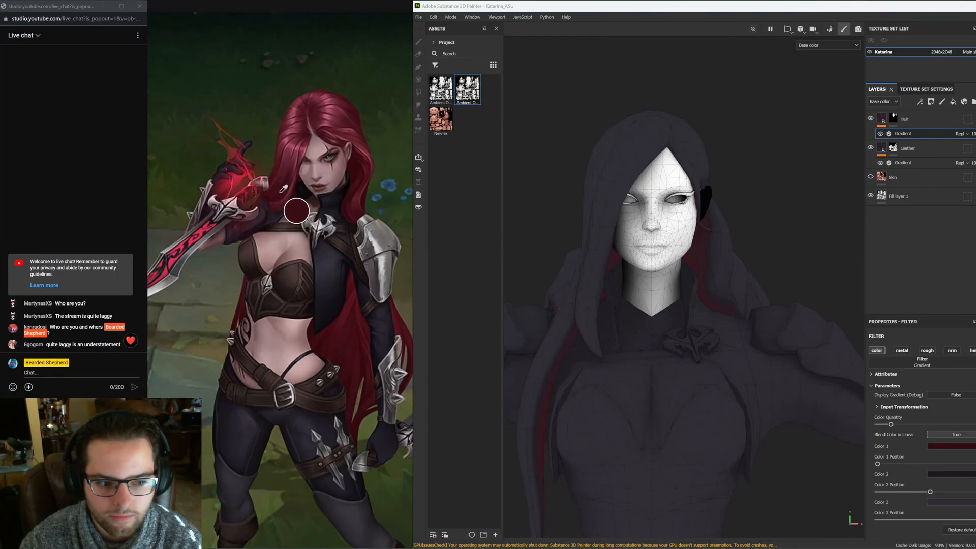
left_click(291, 171)
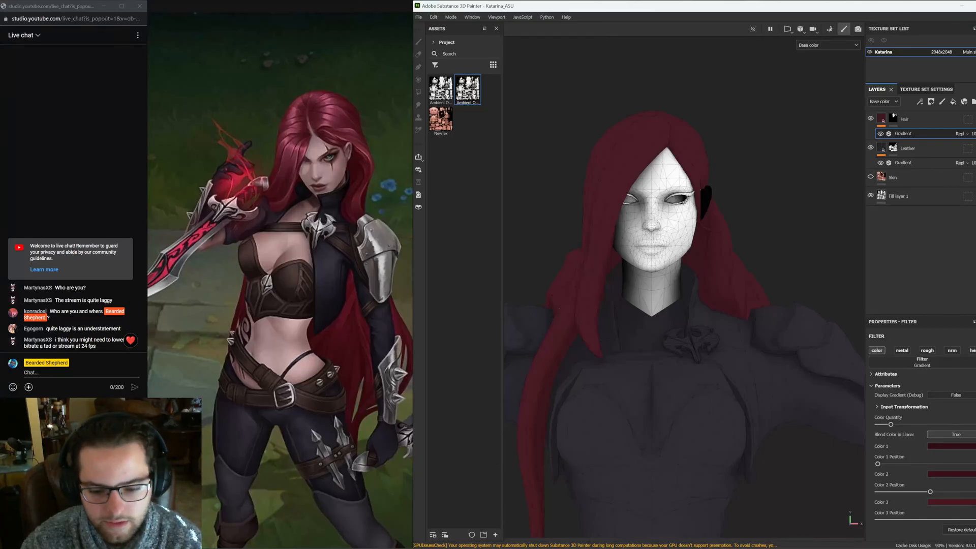
Switch to YouTube Studio in the browser and review the live stream's settings, analytics and stream health
mouse_move(470, 547)
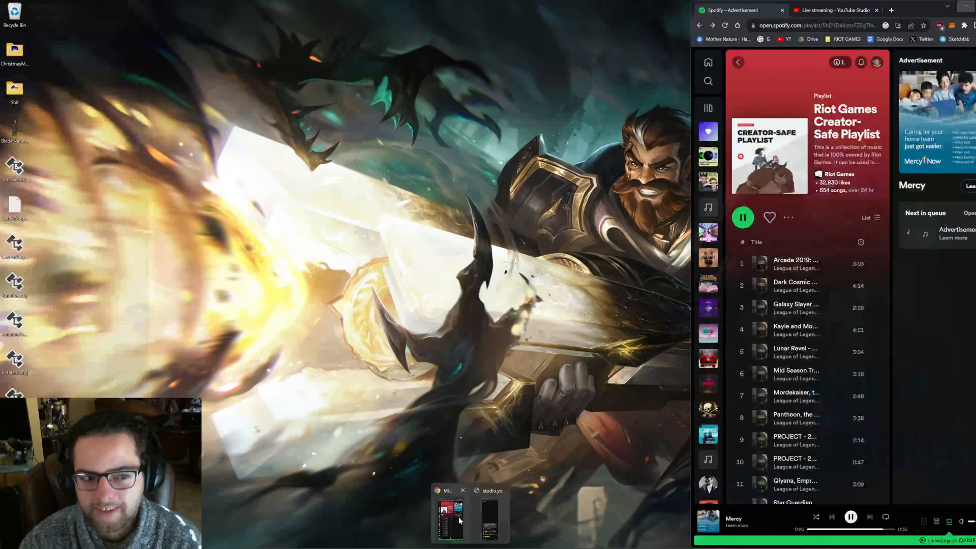
left_click(459, 517)
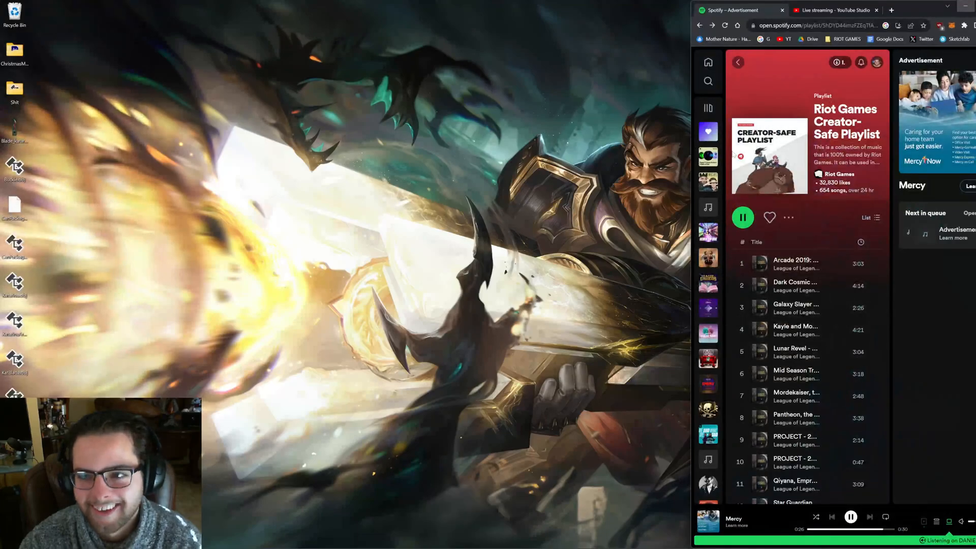
left_click(835, 10)
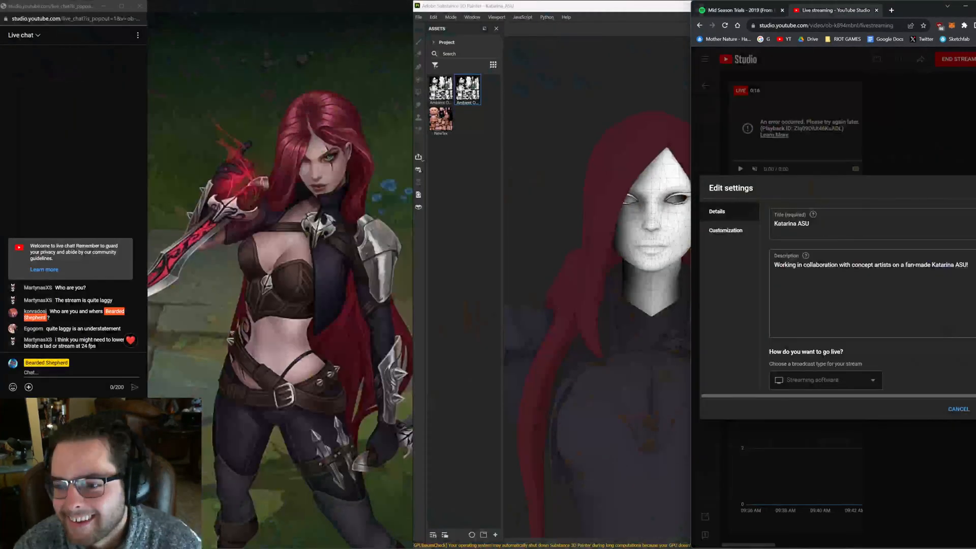
left_click(961, 410)
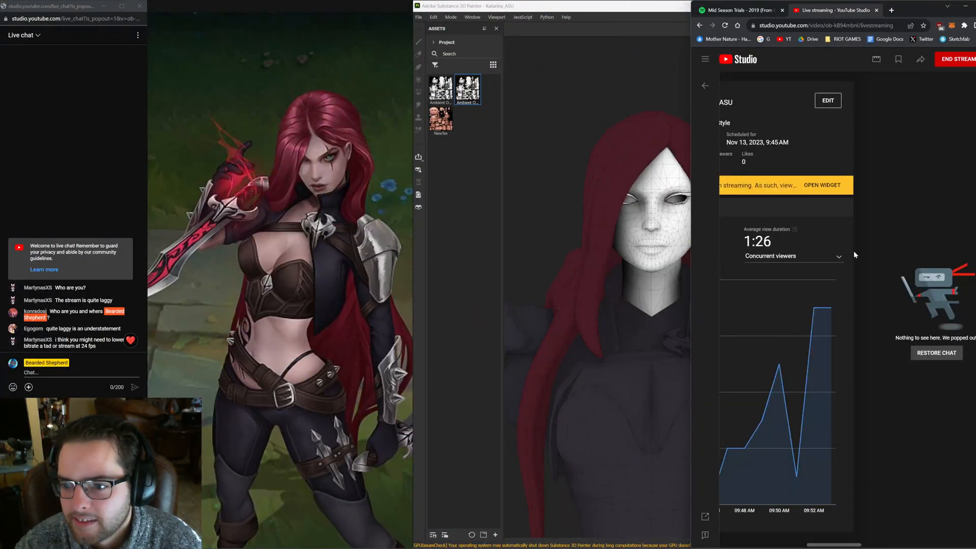
left_click_drag(688, 442, 428, 443)
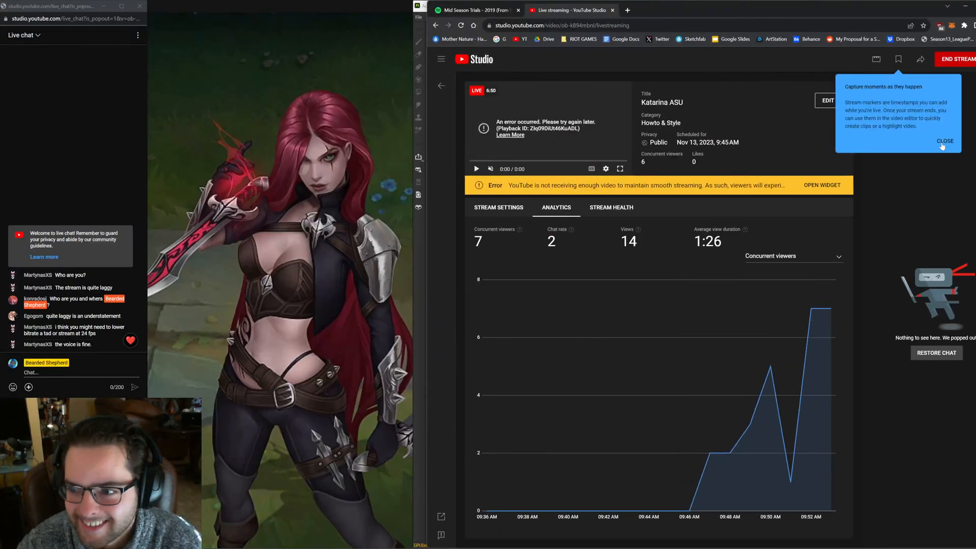
left_click(945, 141)
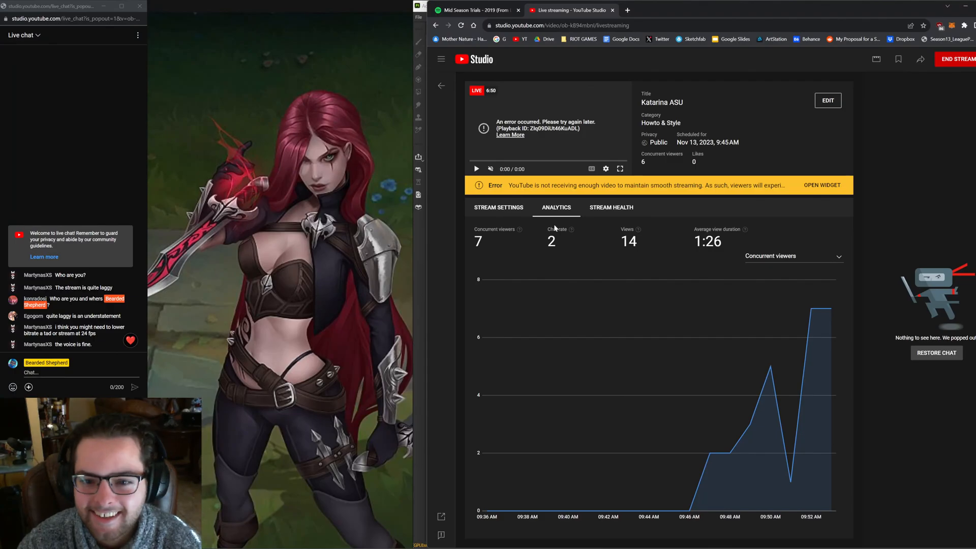
left_click(492, 210)
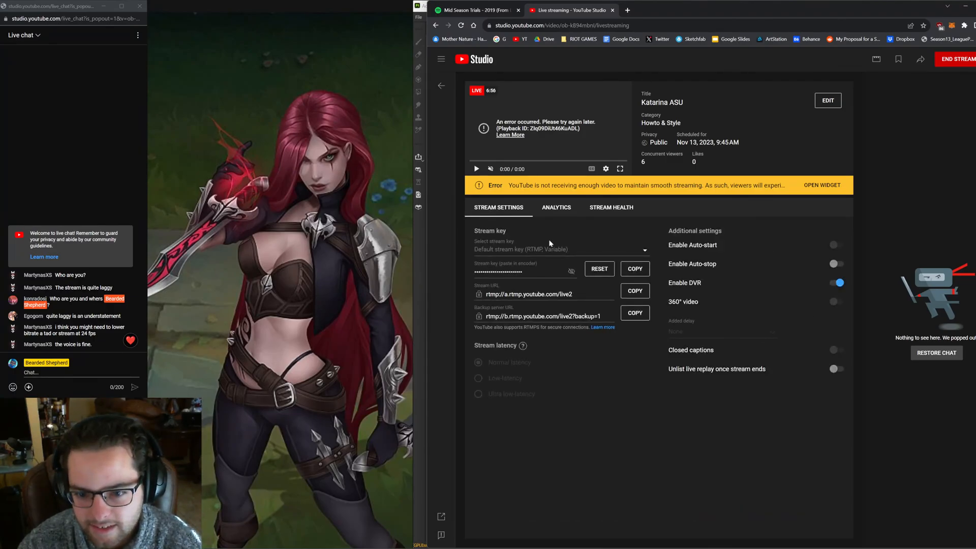
left_click(556, 207)
left_click(600, 208)
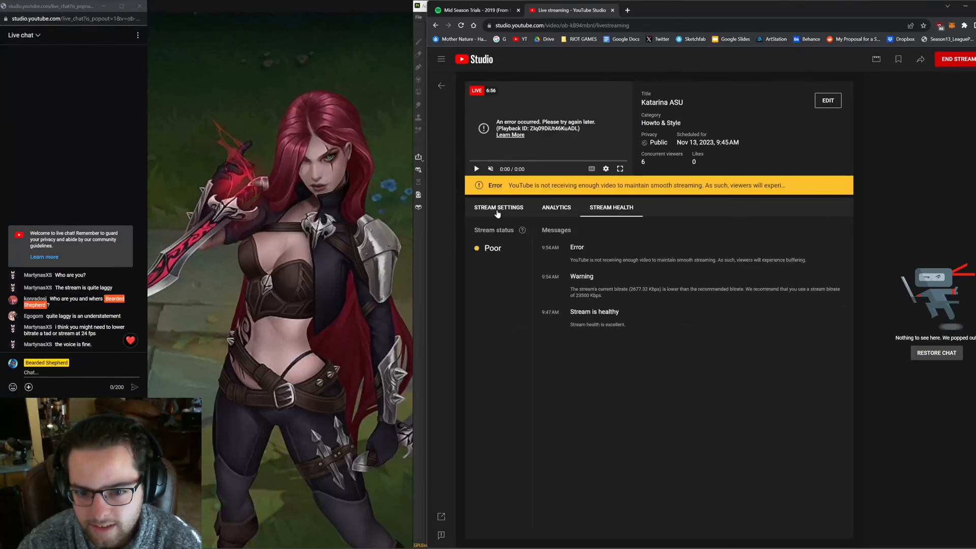
left_click(493, 208)
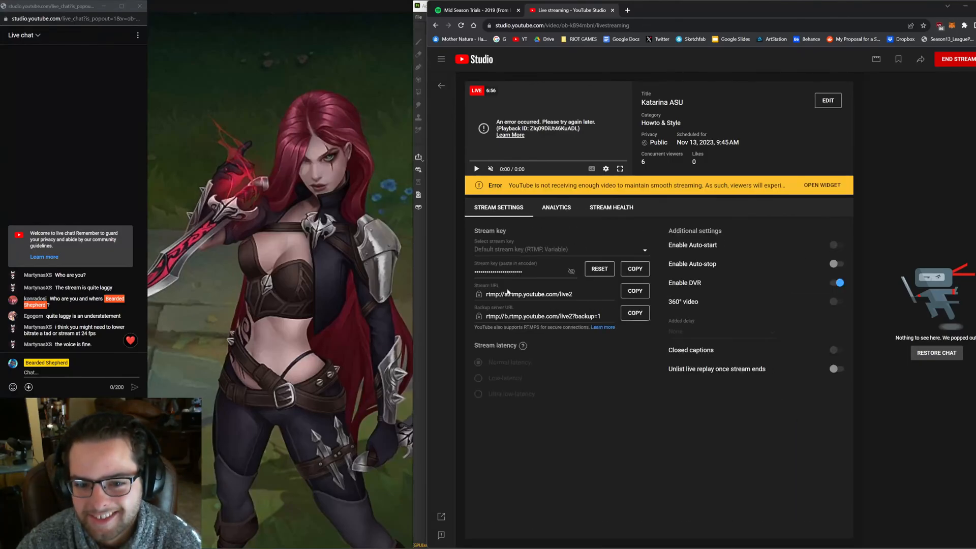
Switch to OBS, open its settings and look through the General, Stream and Output pages
left_click(965, 6)
left_click(666, 548)
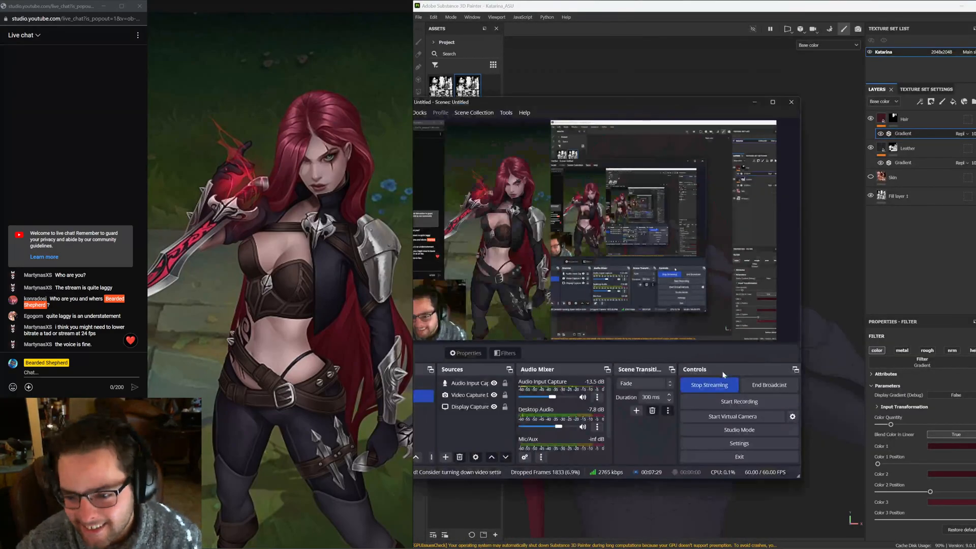
left_click(792, 417)
left_click(648, 247)
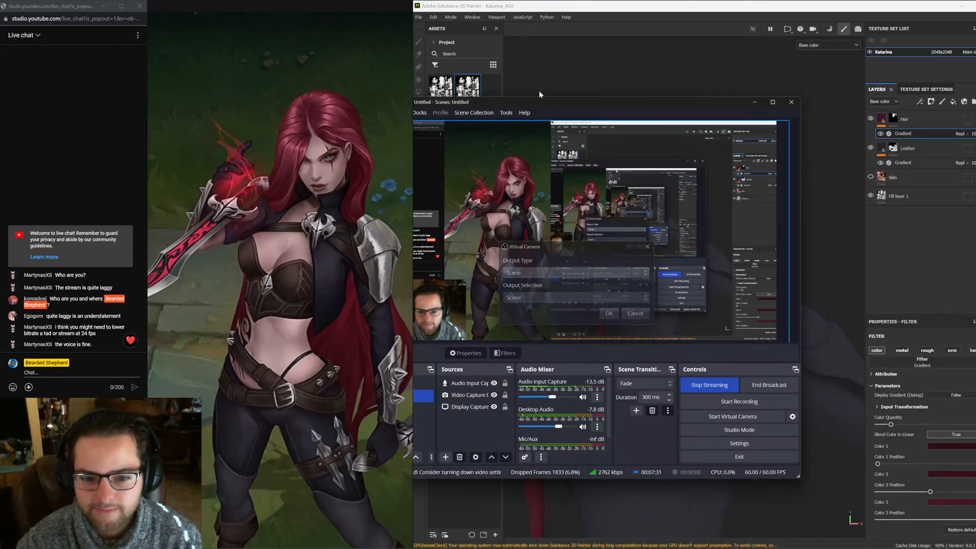
left_click_drag(529, 99, 705, 82)
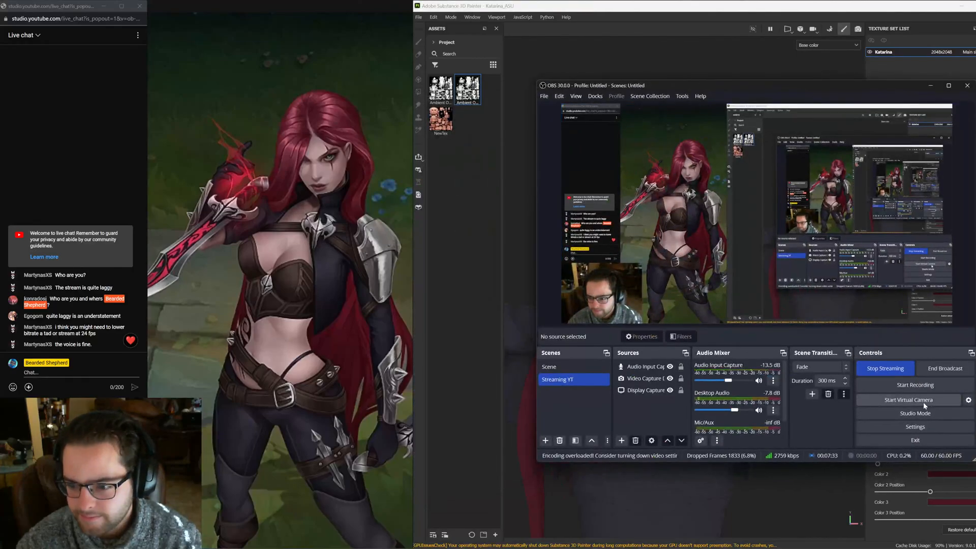
left_click(923, 423)
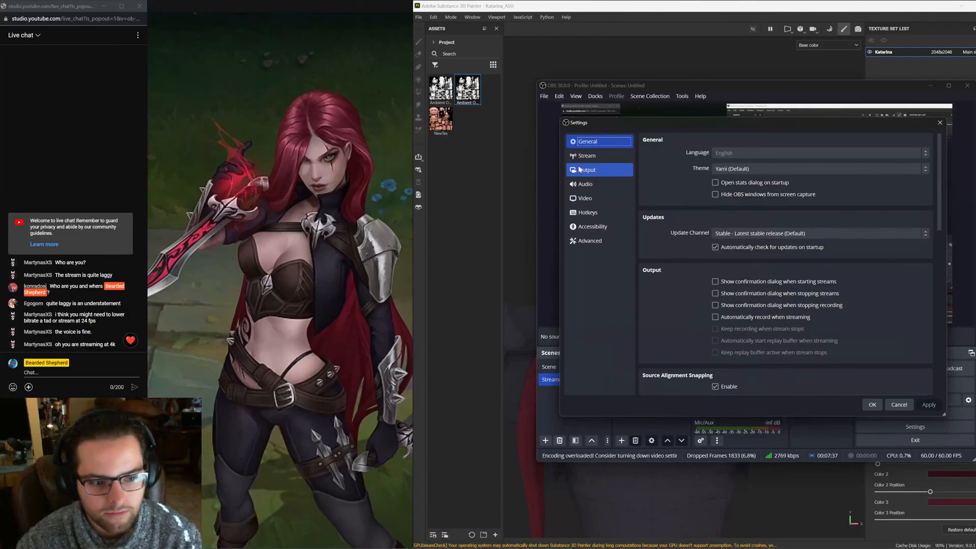
left_click(580, 170)
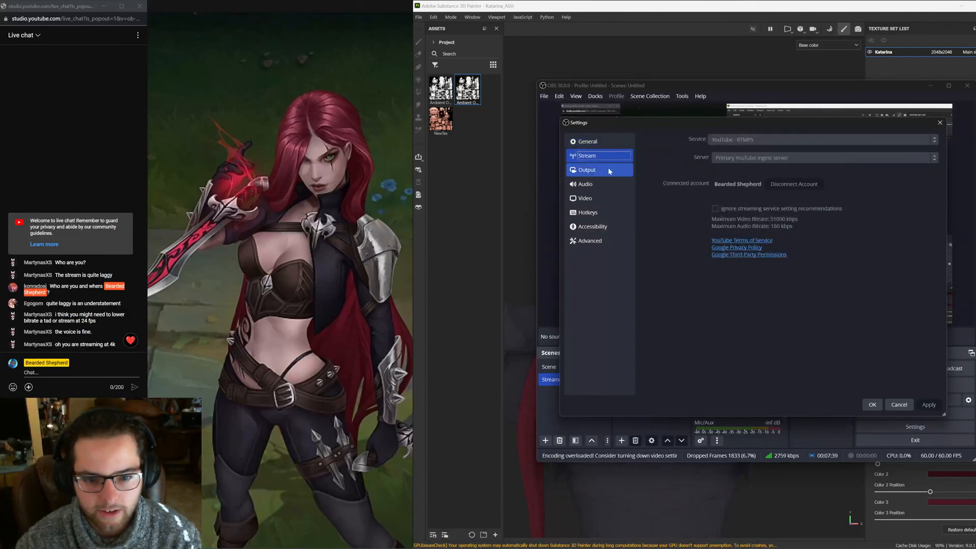
scroll(773, 243, "down", 1)
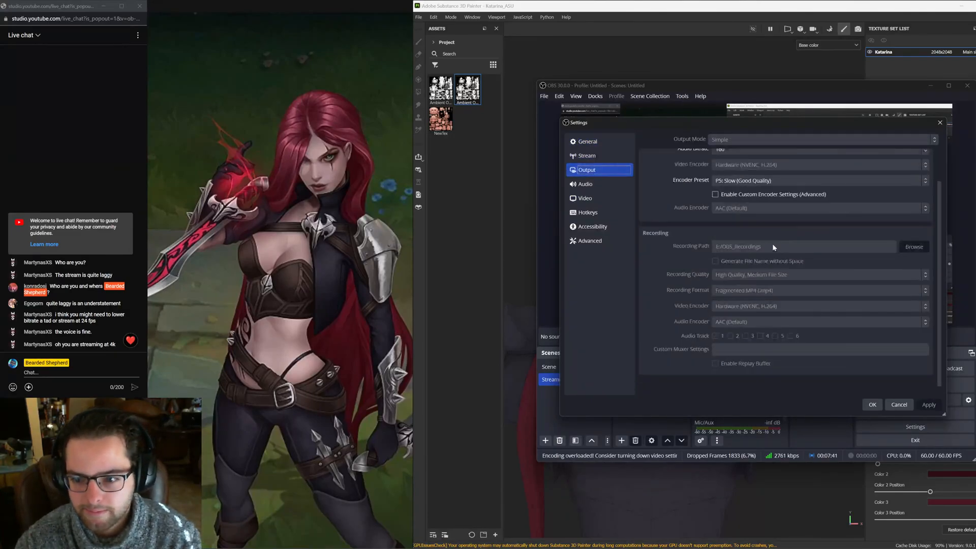
scroll(777, 262, "up", 1)
left_click(594, 155)
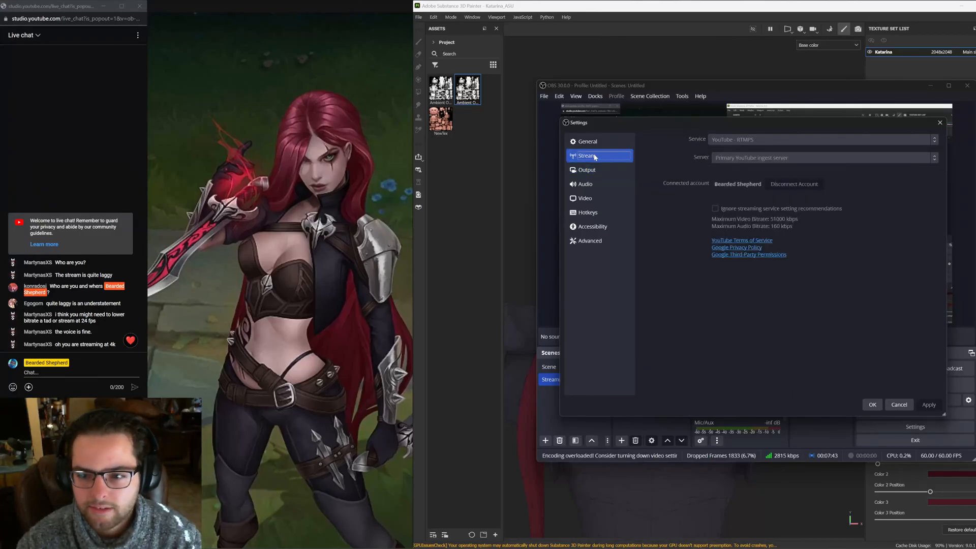
left_click(593, 142)
scroll(681, 237, "down", 6)
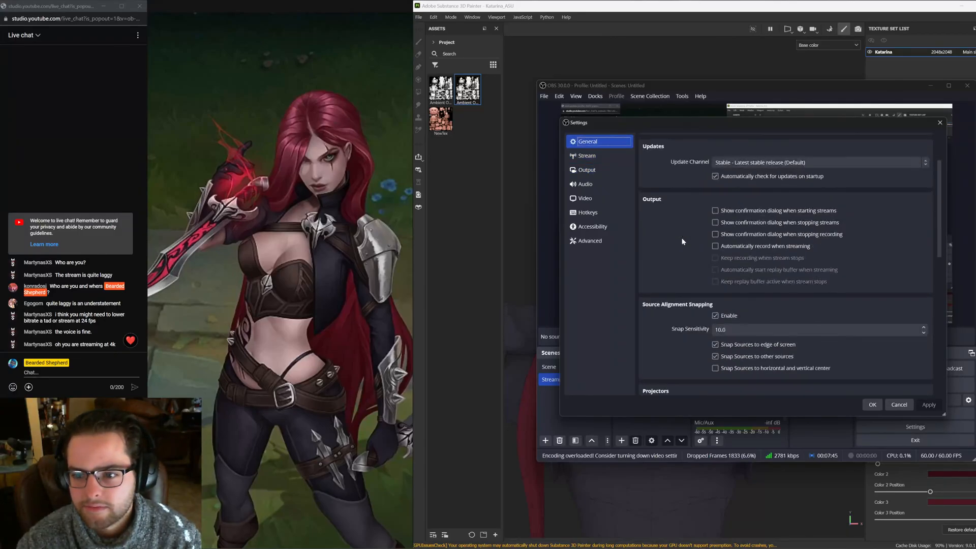
scroll(682, 237, "down", 7)
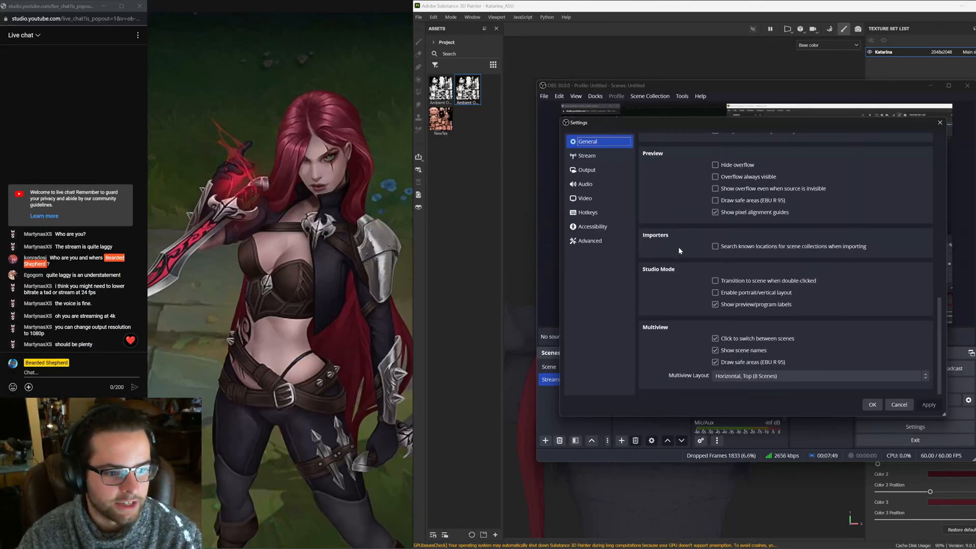
left_click(588, 170)
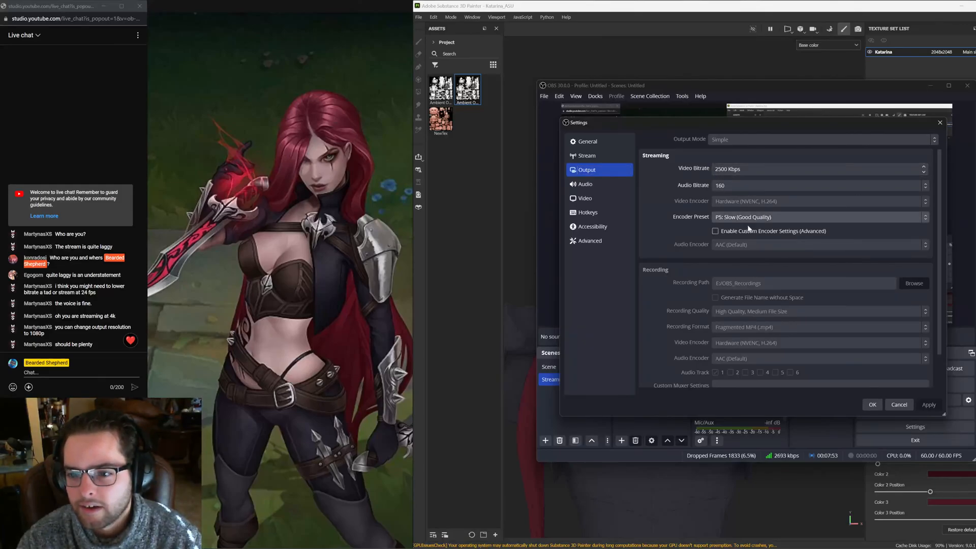
scroll(766, 283, "down", 2)
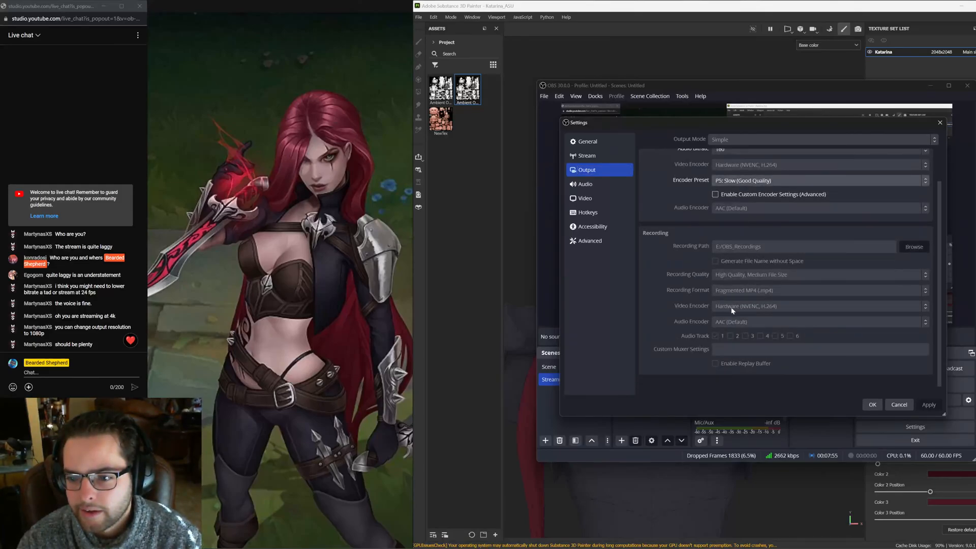
scroll(735, 319, "up", 2)
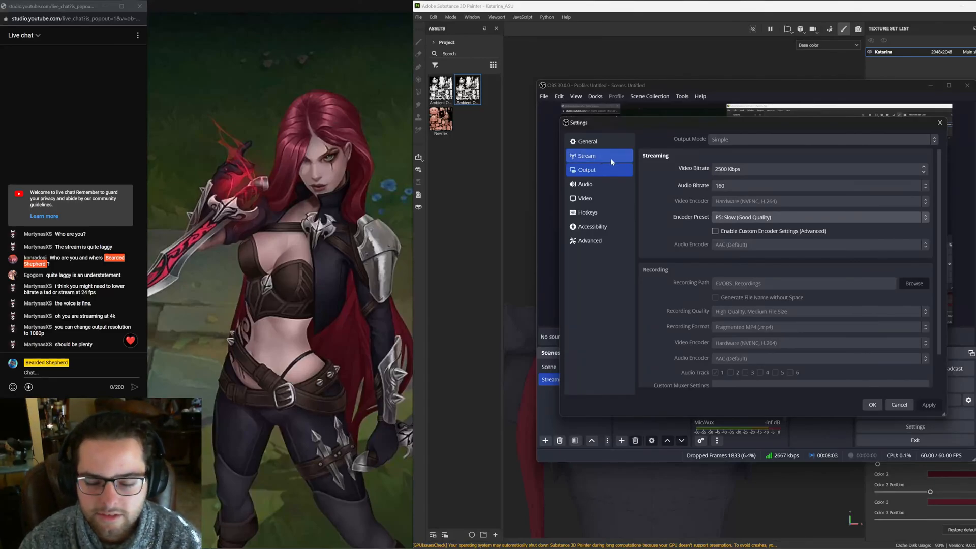
Examine the OBS Output streaming settings, including the video bitrate and the encoder preset options
left_click(719, 186)
left_click(679, 183)
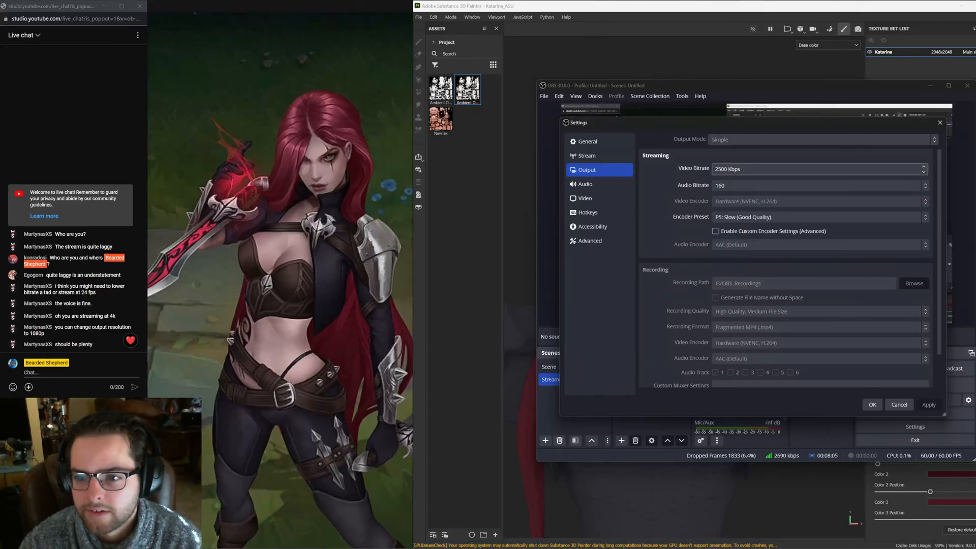
left_click(739, 169)
left_click(924, 173)
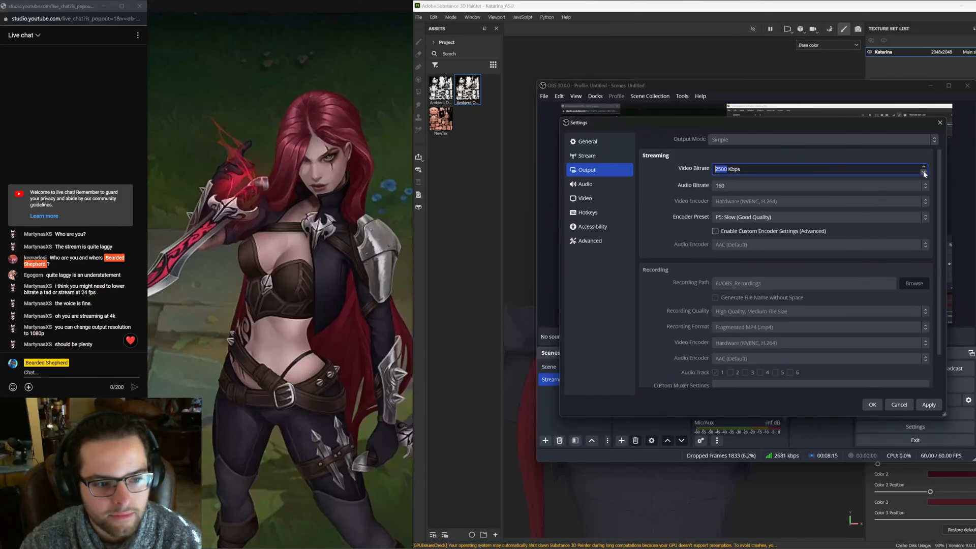
left_click(860, 161)
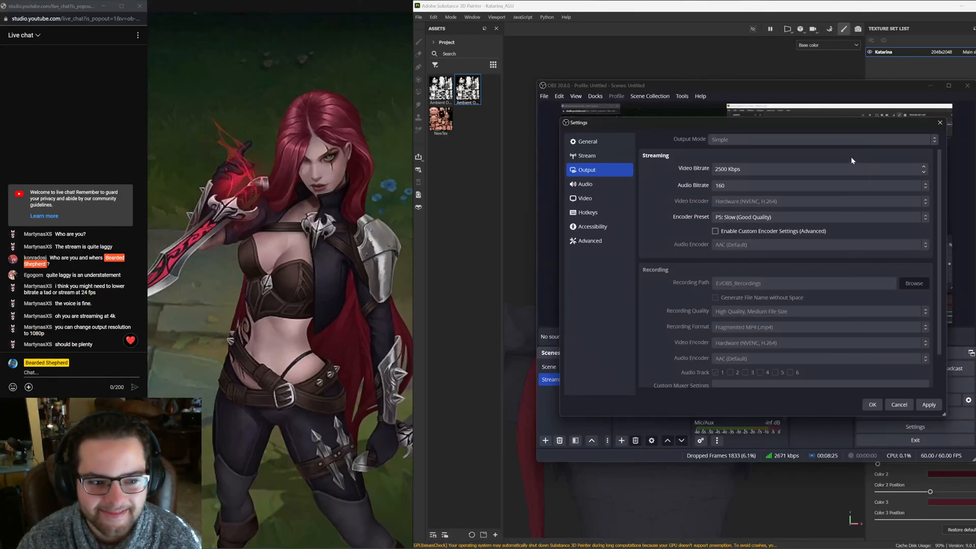
left_click(799, 218)
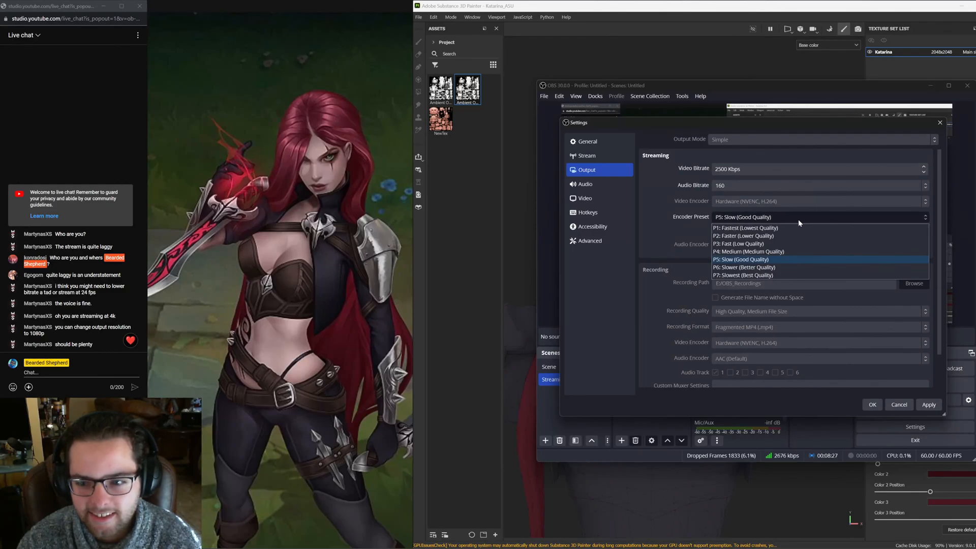
left_click(656, 230)
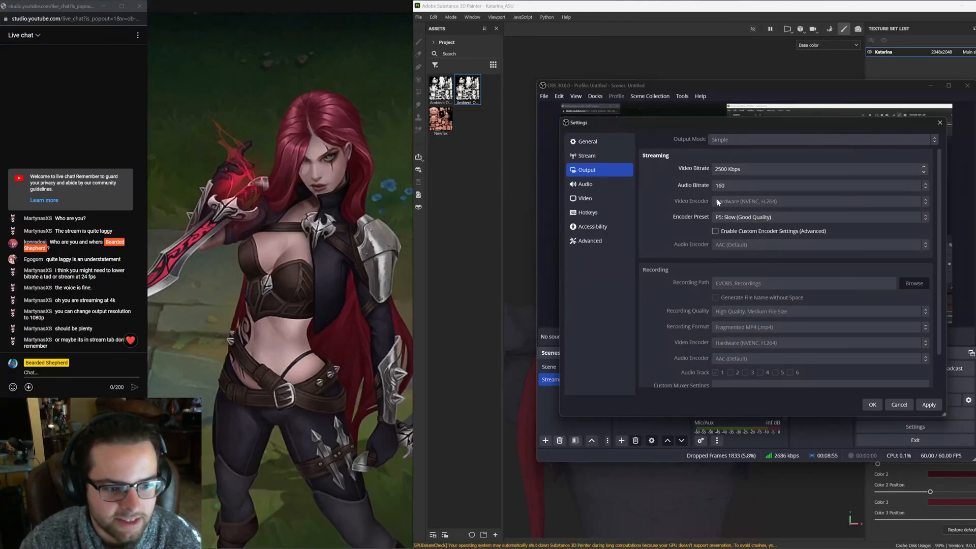
left_click(609, 160)
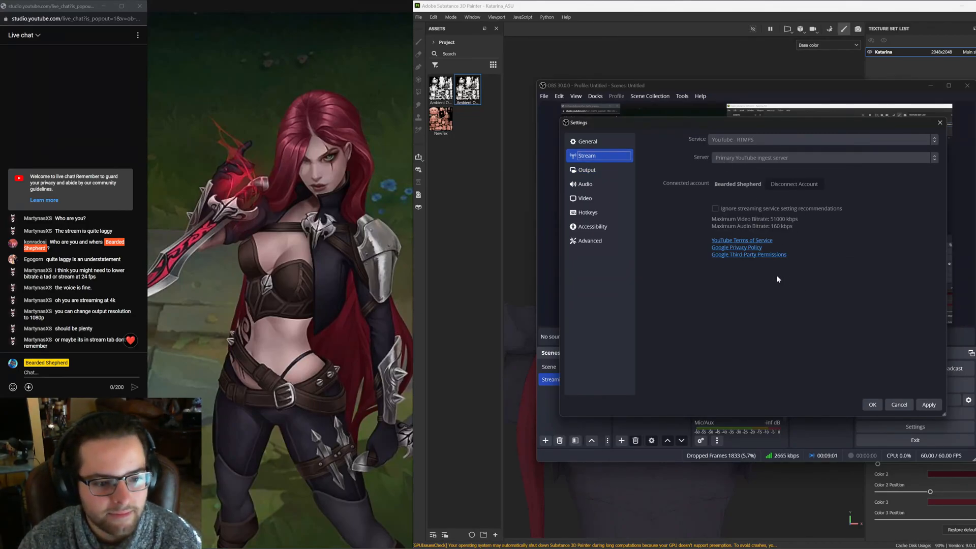
left_click(588, 170)
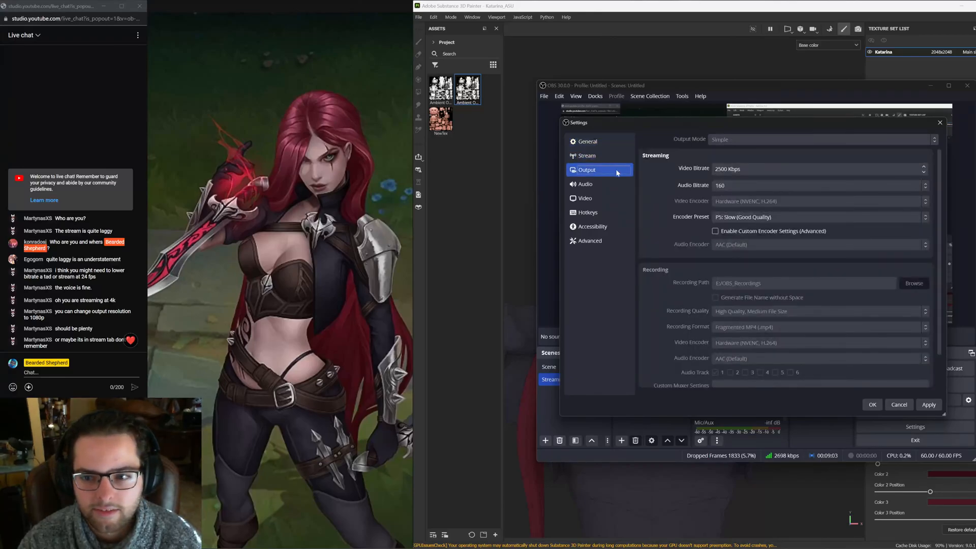
Lower the streaming video bitrate to 2000 Kbps and apply the settings
left_click(924, 173)
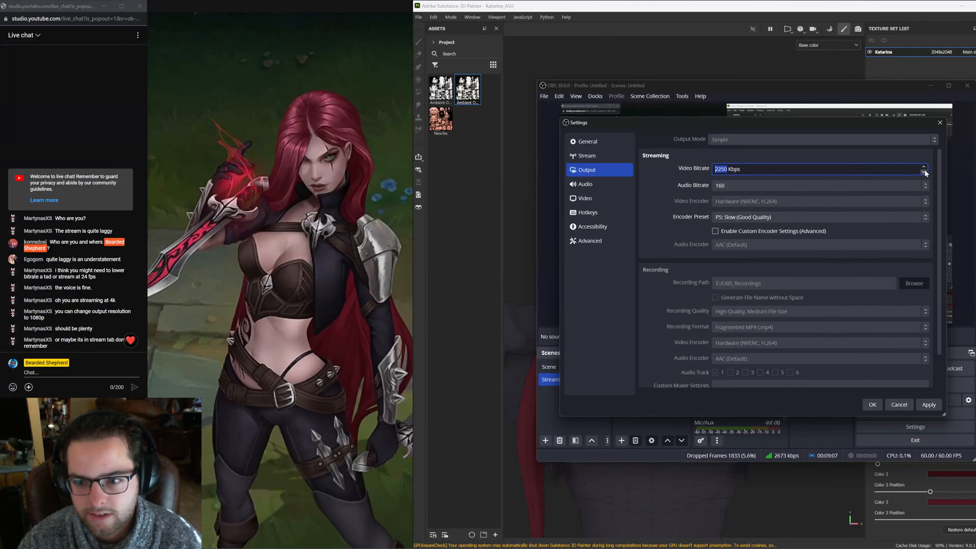
left_click(924, 173)
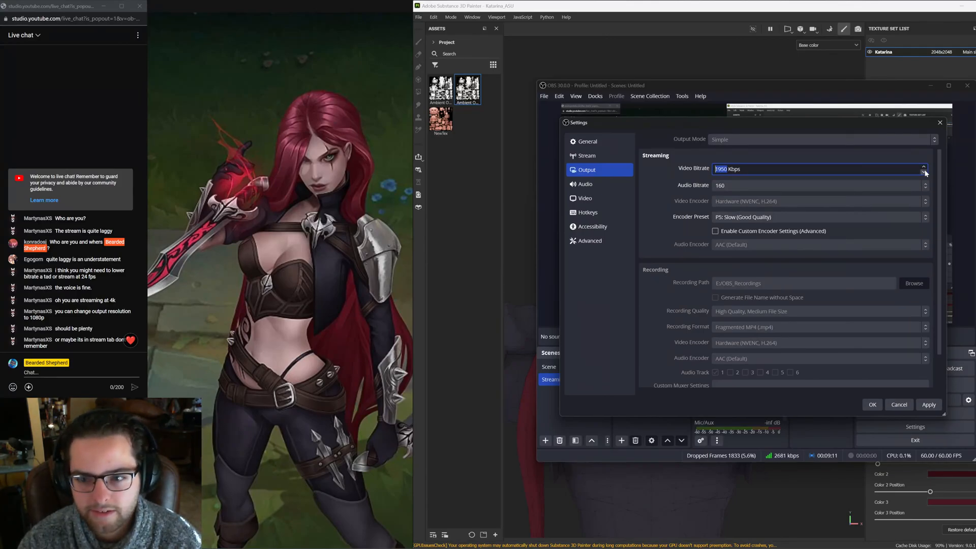
left_click(924, 172)
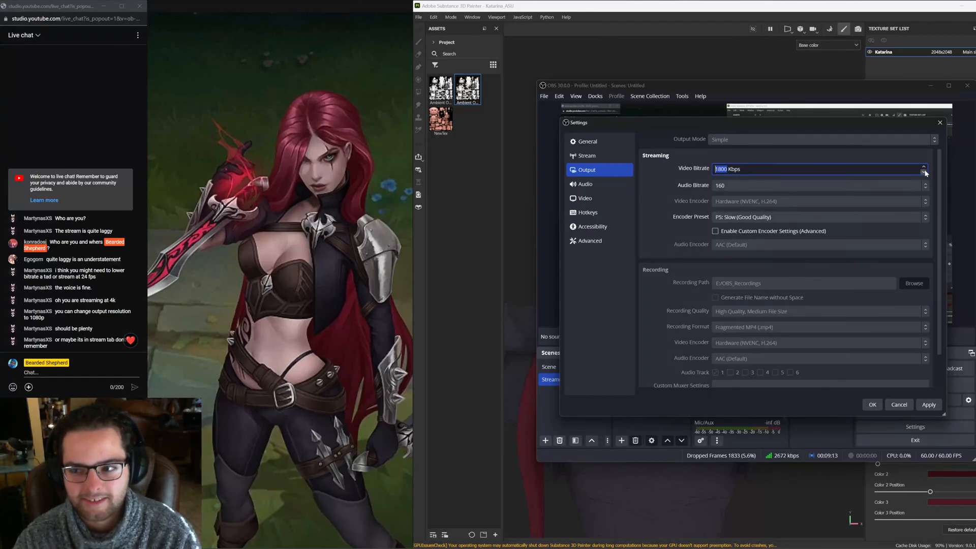
left_click(925, 166)
left_click(925, 167)
left_click(925, 166)
left_click(924, 166)
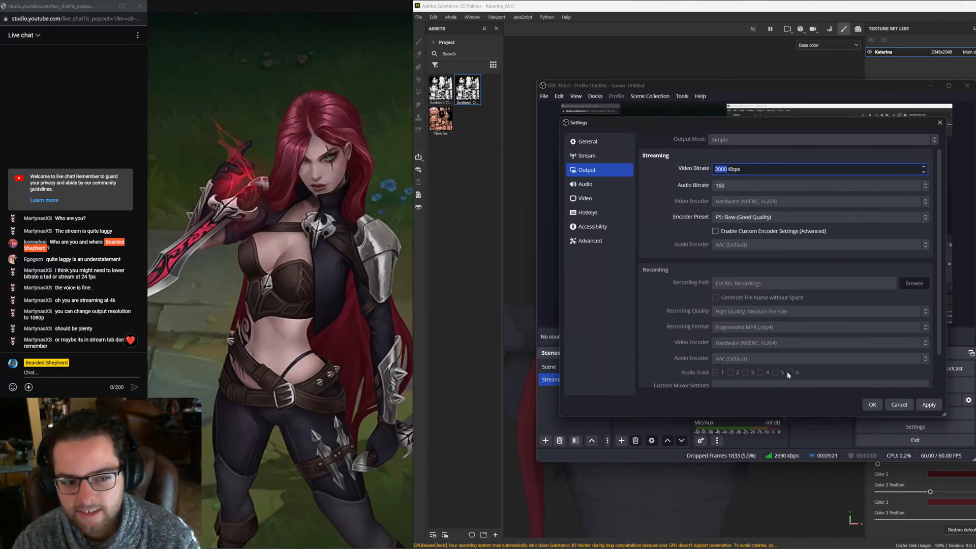
left_click(928, 406)
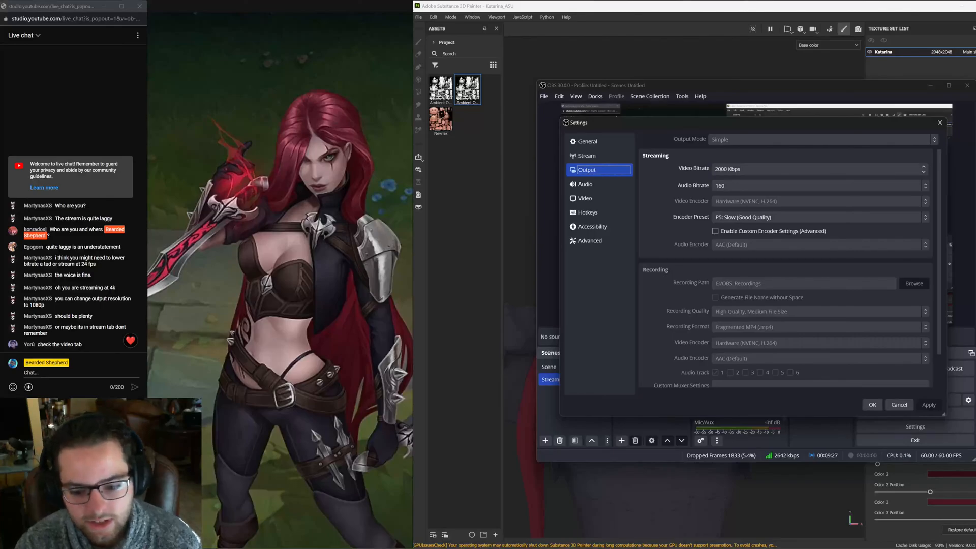
Review the OBS Video, General and Advanced settings pages
left_click(598, 198)
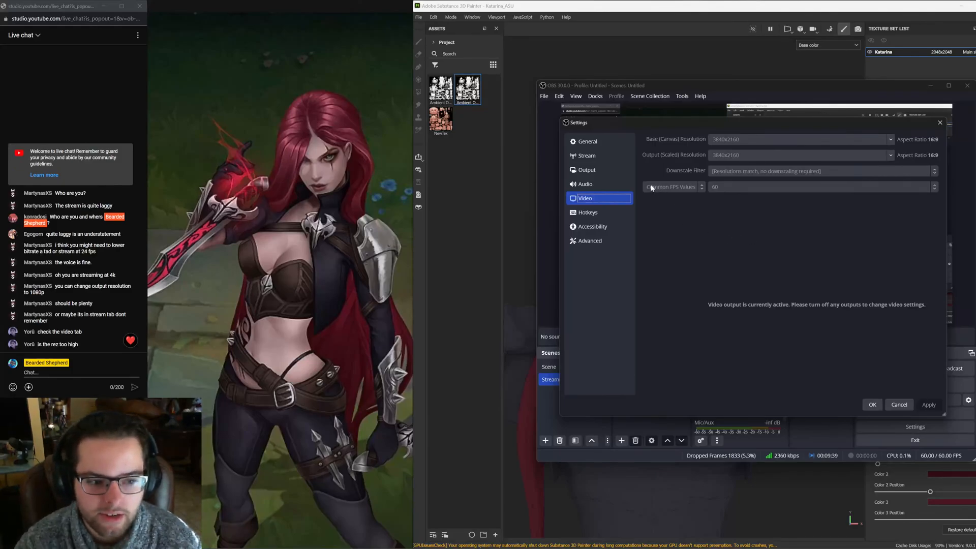
left_click(587, 170)
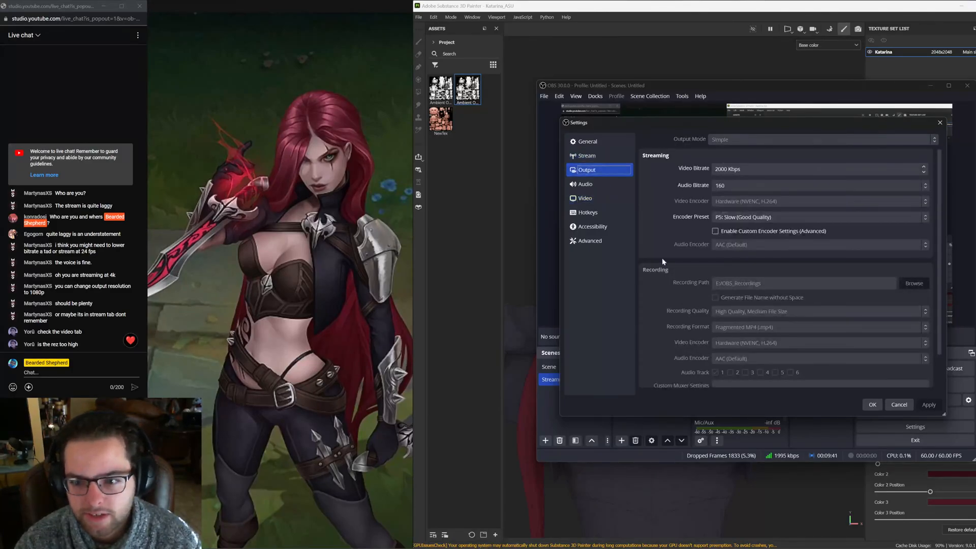
left_click(588, 156)
left_click(603, 144)
scroll(763, 345, "down", 5)
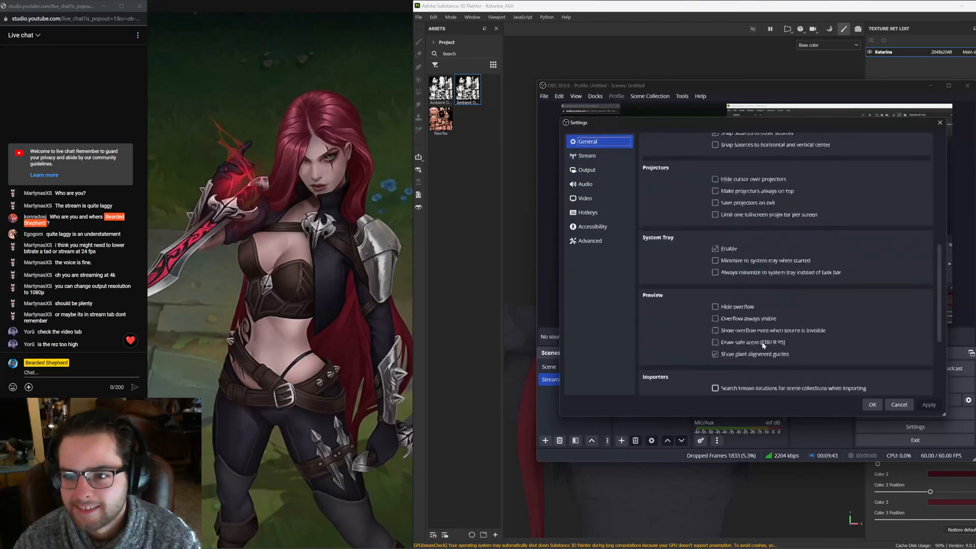
scroll(759, 341, "up", 5)
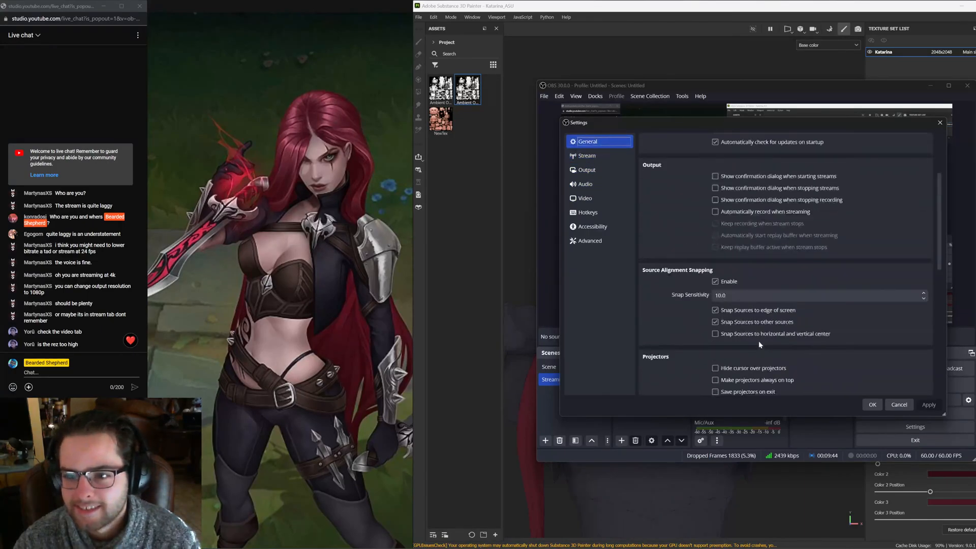
left_click(610, 200)
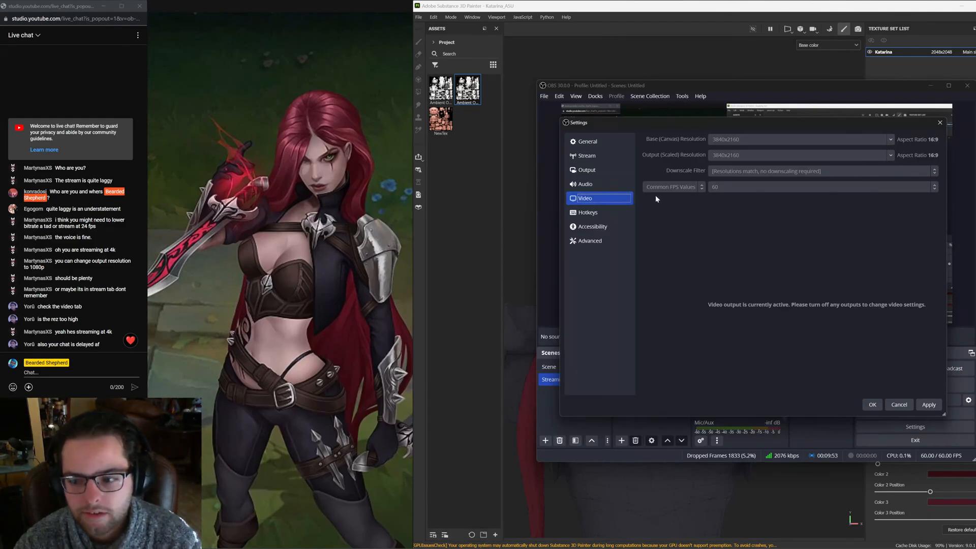
left_click(608, 244)
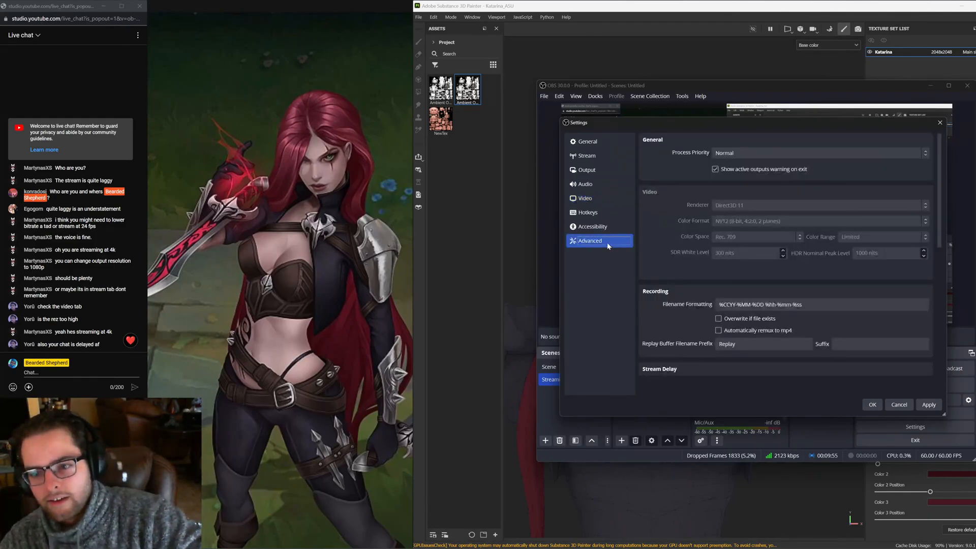
scroll(742, 305, "down", 4)
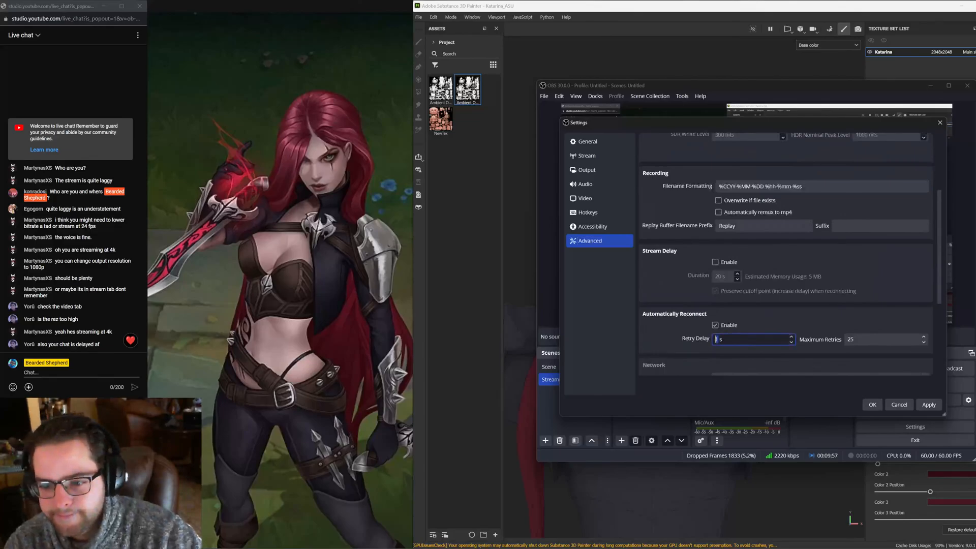
scroll(660, 339, "up", 4)
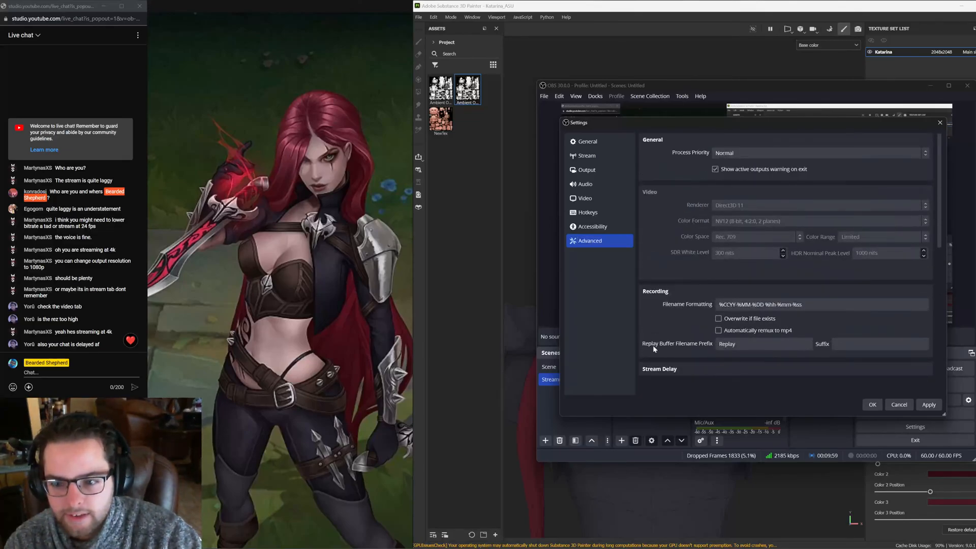
Switch to YouTube Studio, open the live stream's Edit settings, review its Customization and Details sections, and cancel
mouse_move(475, 545)
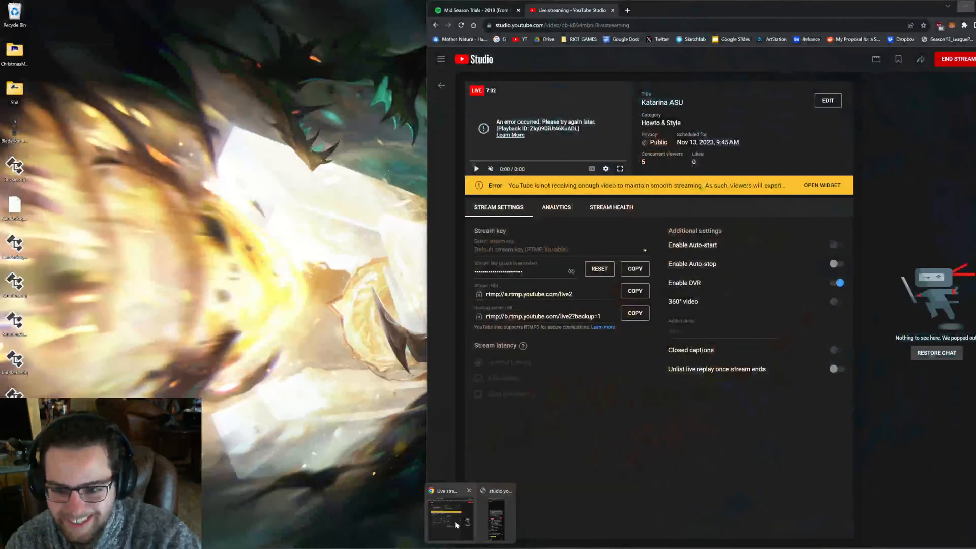
left_click(456, 521)
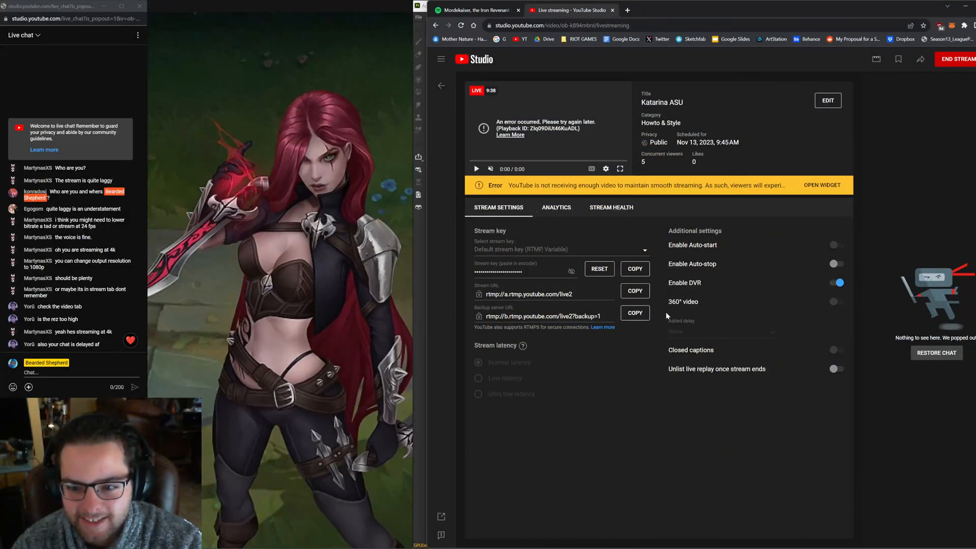
left_click(837, 102)
left_click(556, 230)
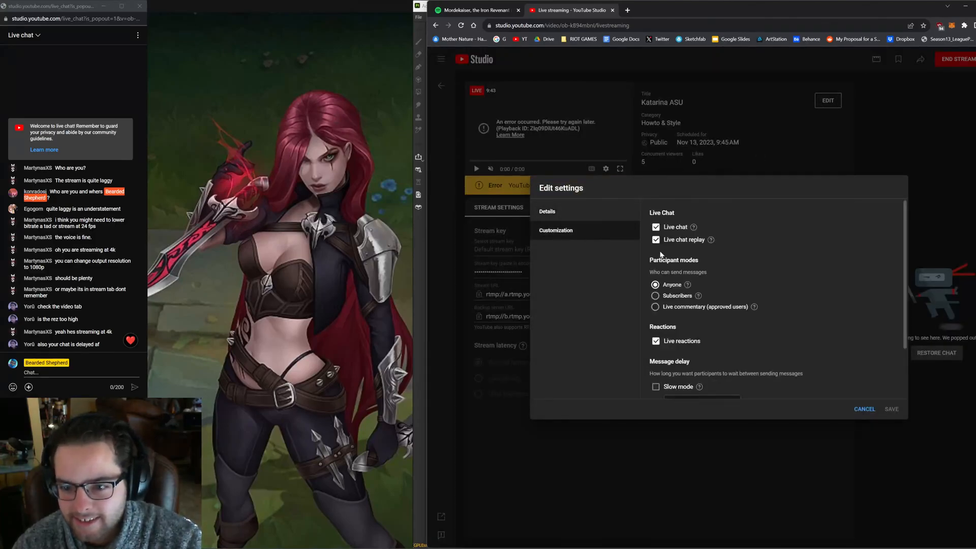
scroll(661, 255, "down", 3)
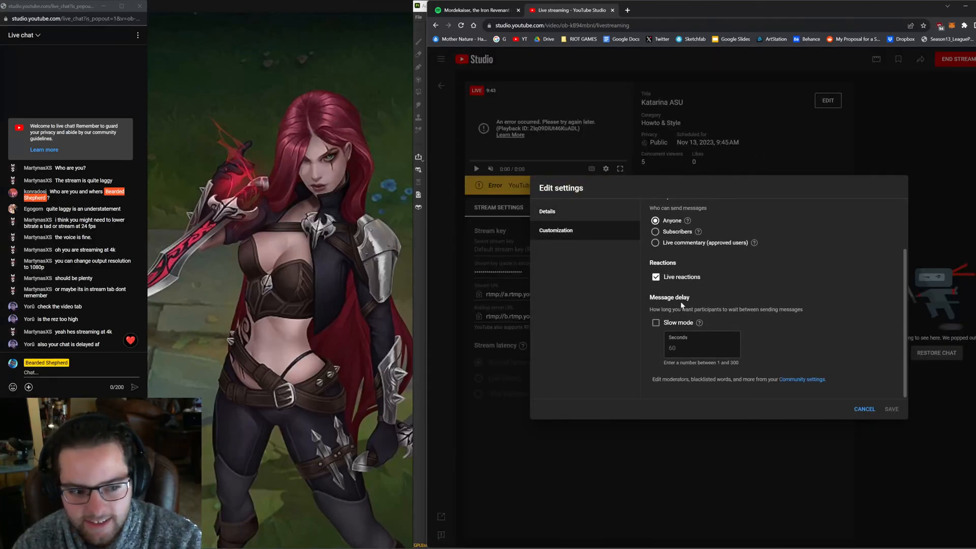
scroll(751, 337, "up", 2)
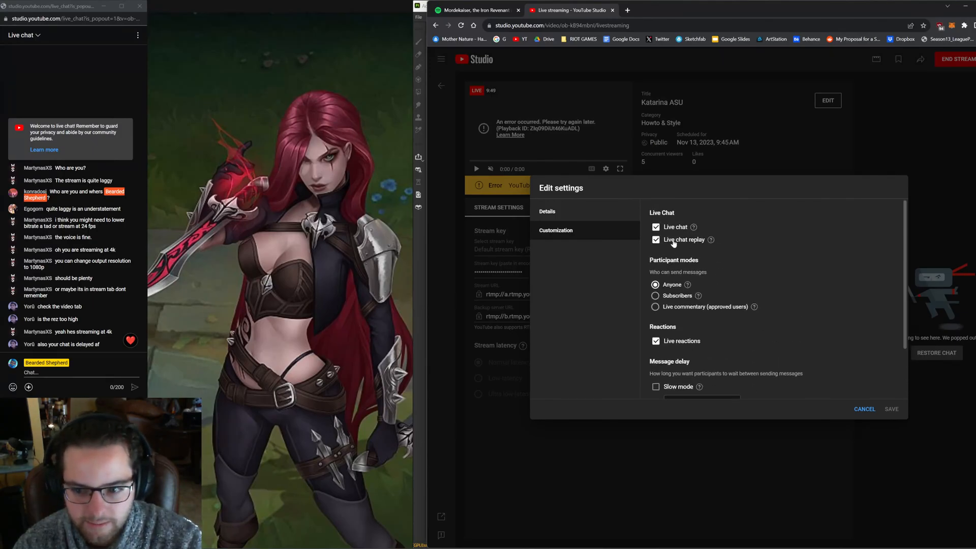
left_click(582, 218)
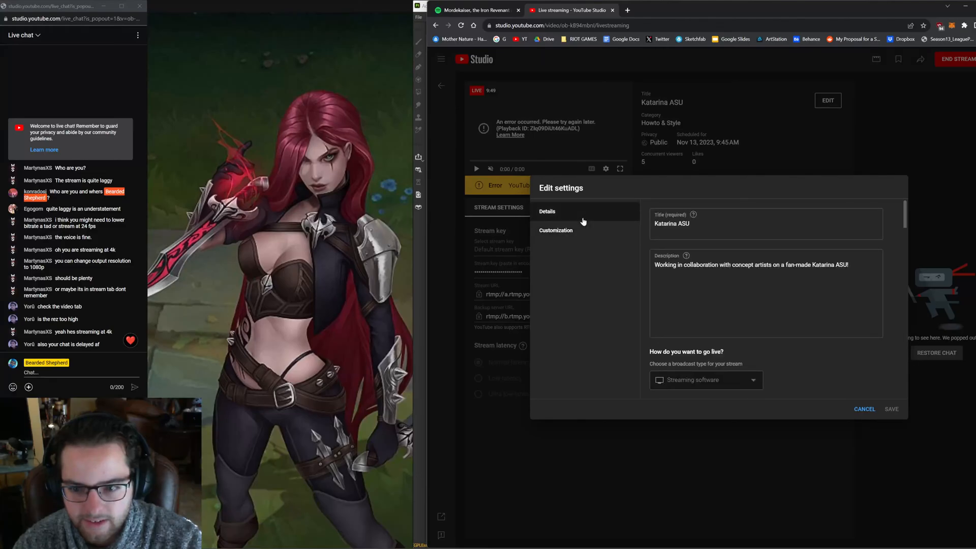
scroll(763, 300, "down", 10)
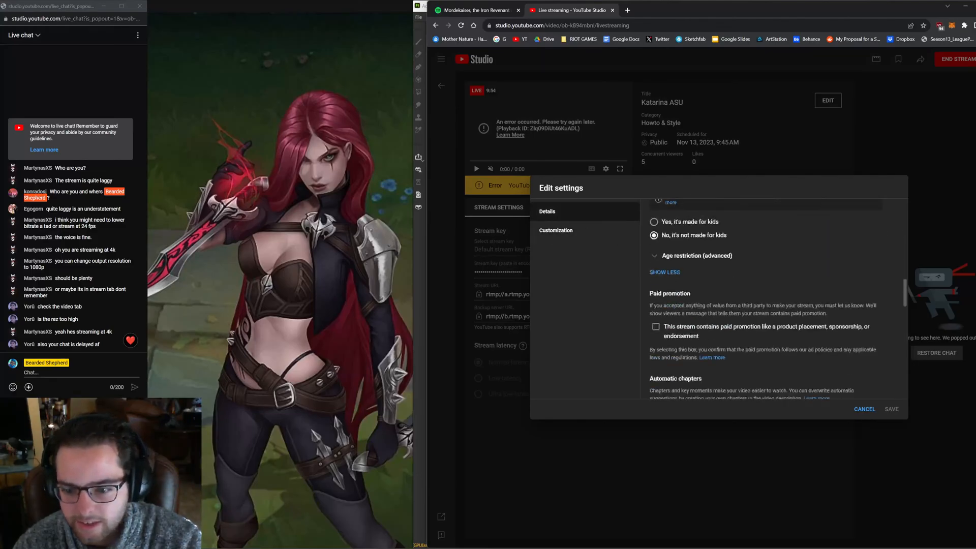
scroll(733, 314, "down", 3)
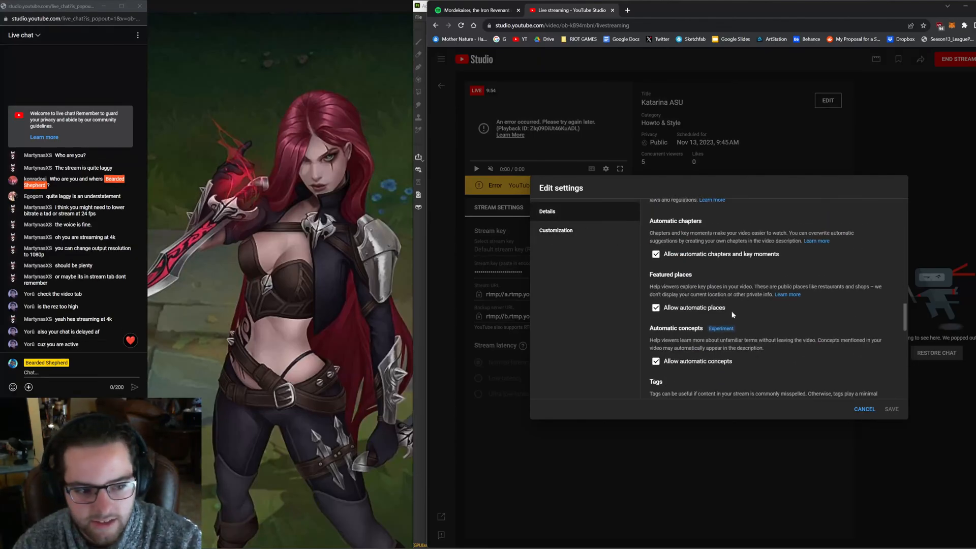
left_click(590, 230)
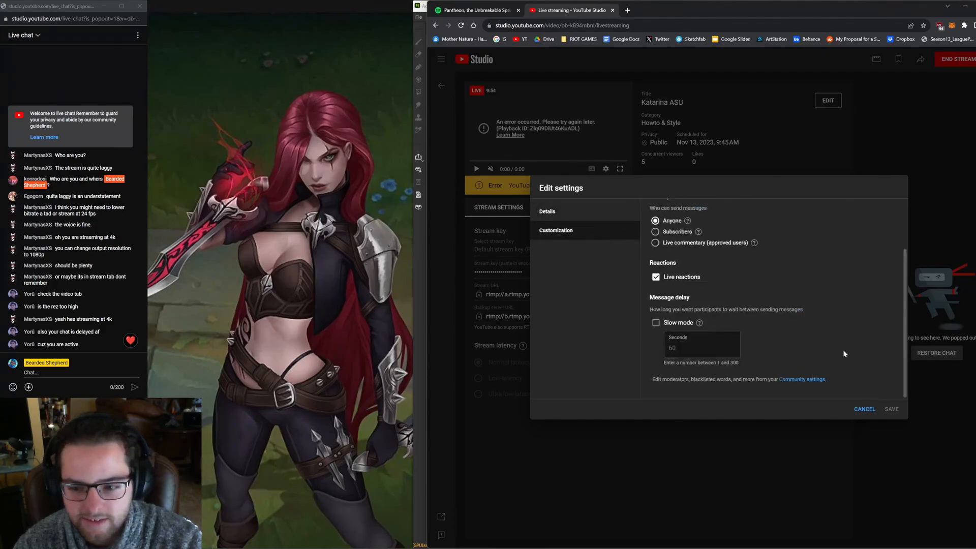
left_click(867, 410)
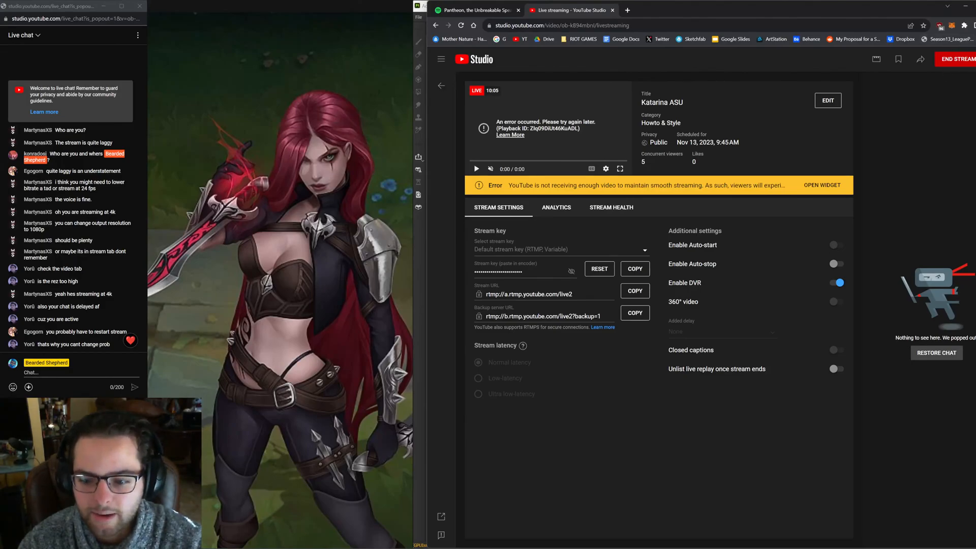
Switch back to OBS settings and look through the Output, Video and Audio pages
mouse_move(713, 548)
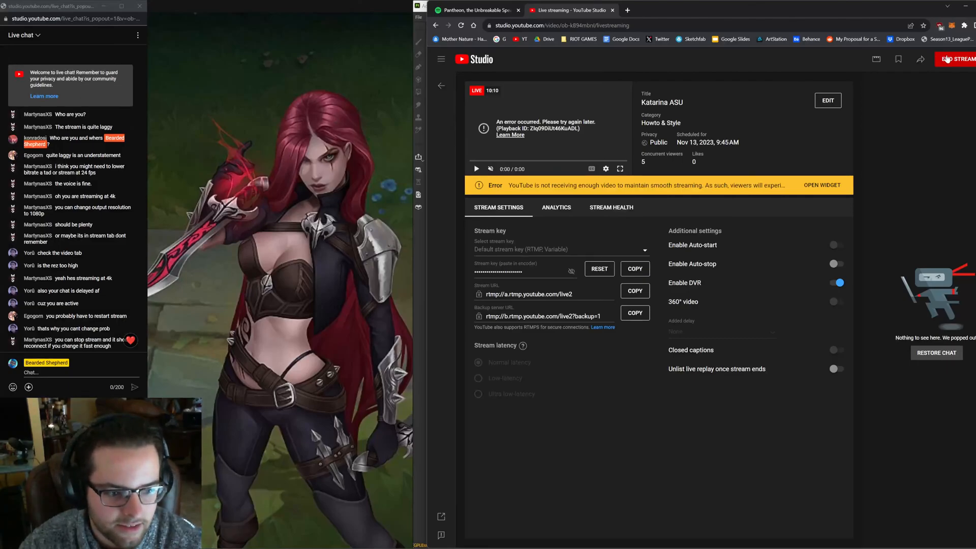
key("alt+Tab")
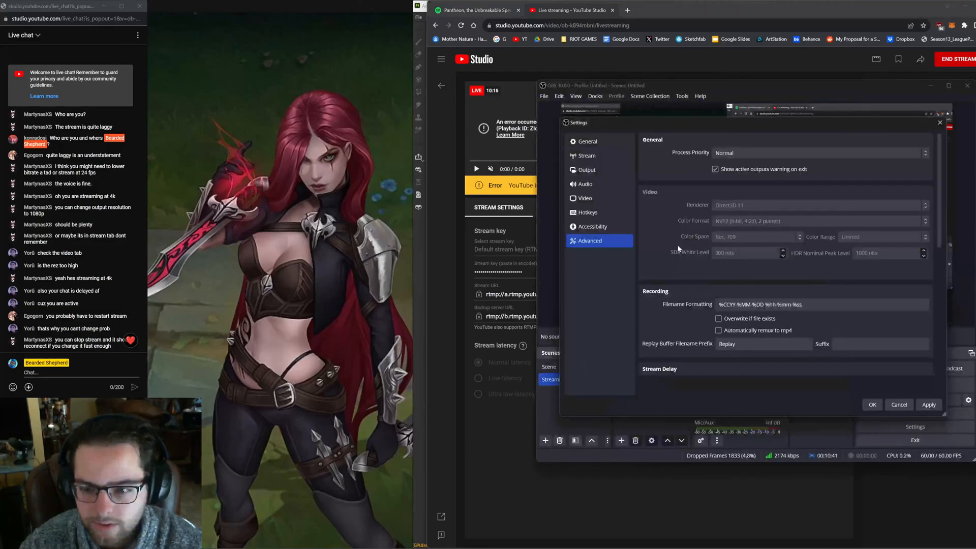
left_click(602, 187)
left_click(616, 175)
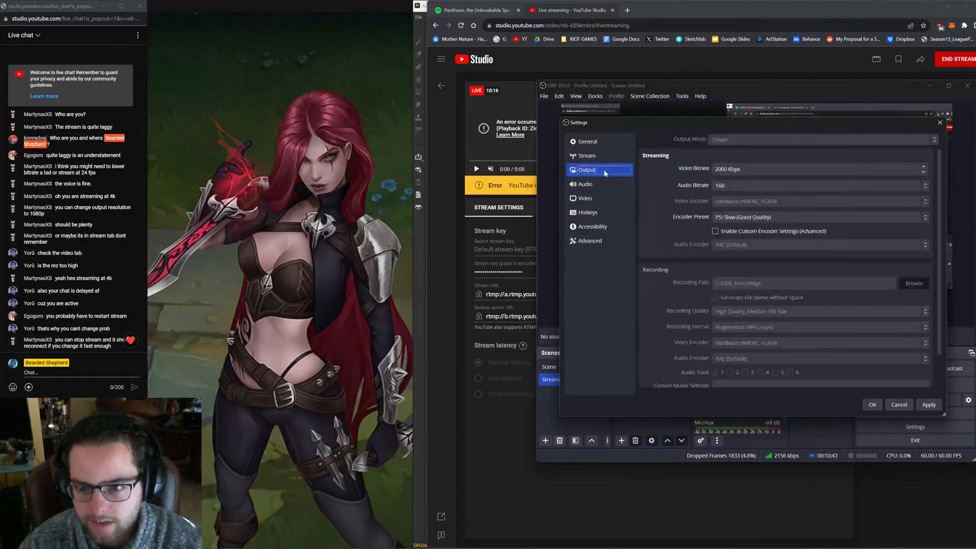
left_click(600, 199)
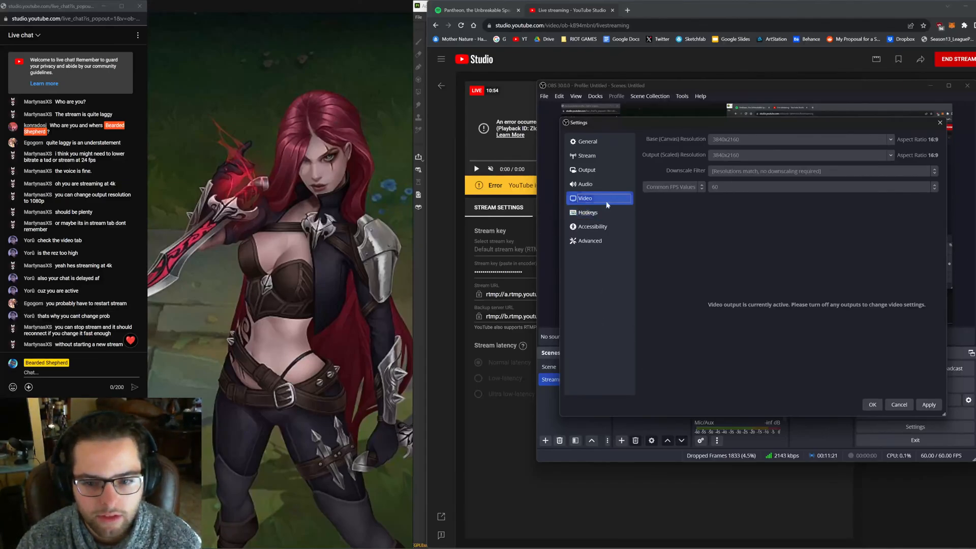
left_click(610, 186)
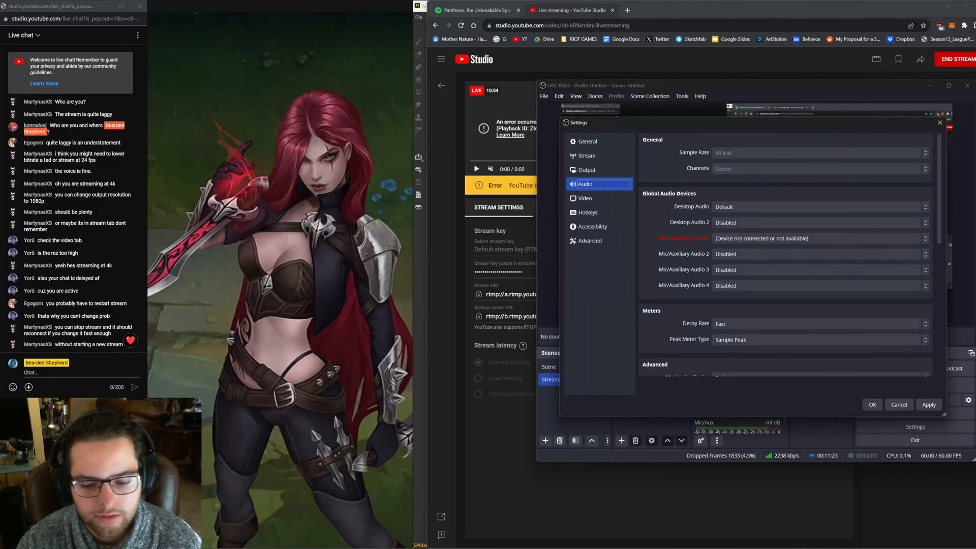
Return to the texturing project and orbit around the Katarina model to inspect the current layers
key("alt+Tab")
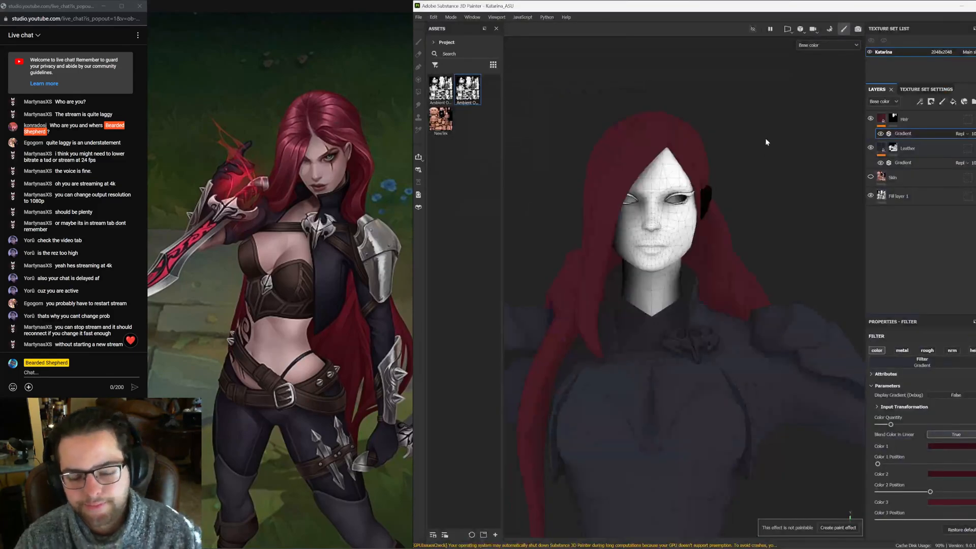
scroll(714, 289, "down", 5)
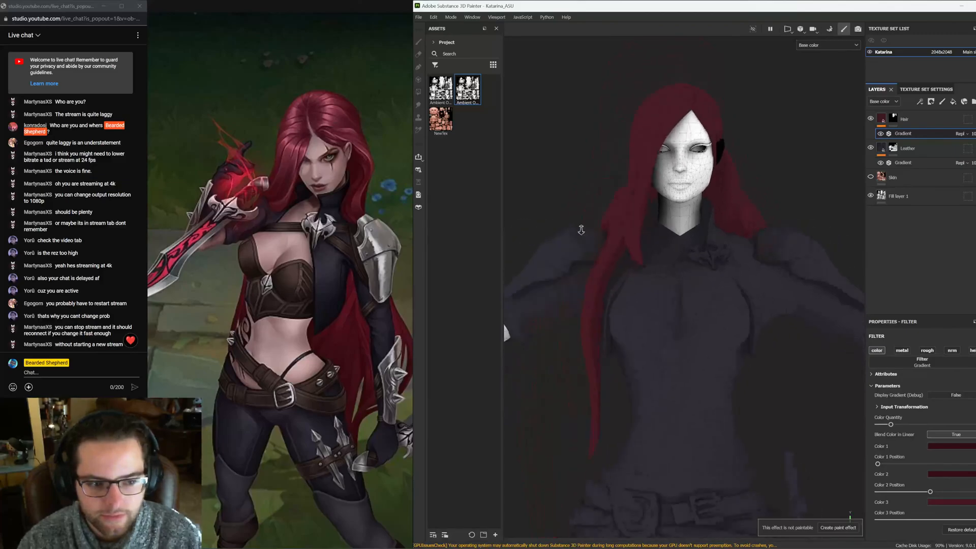
middle_click_drag(712, 282, 663, 222, "alt")
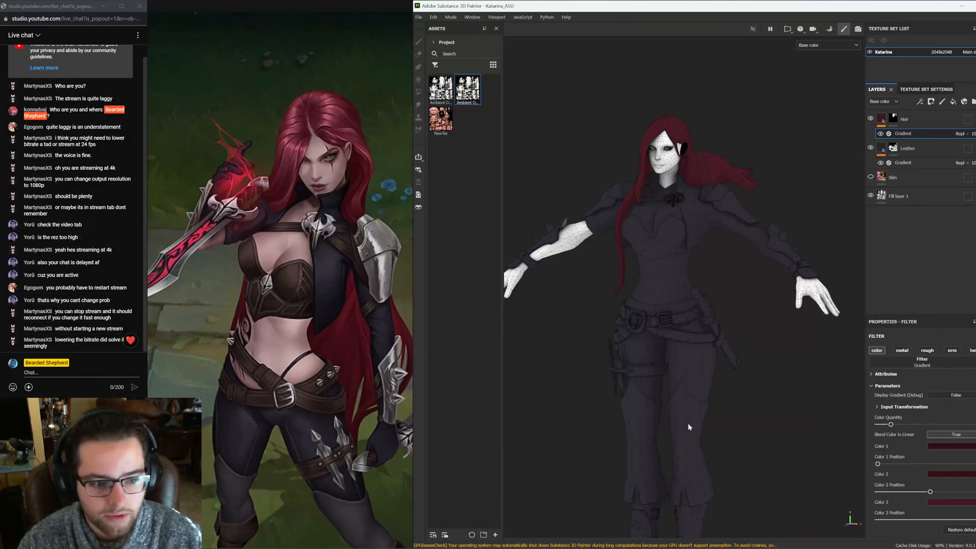
left_click(780, 403)
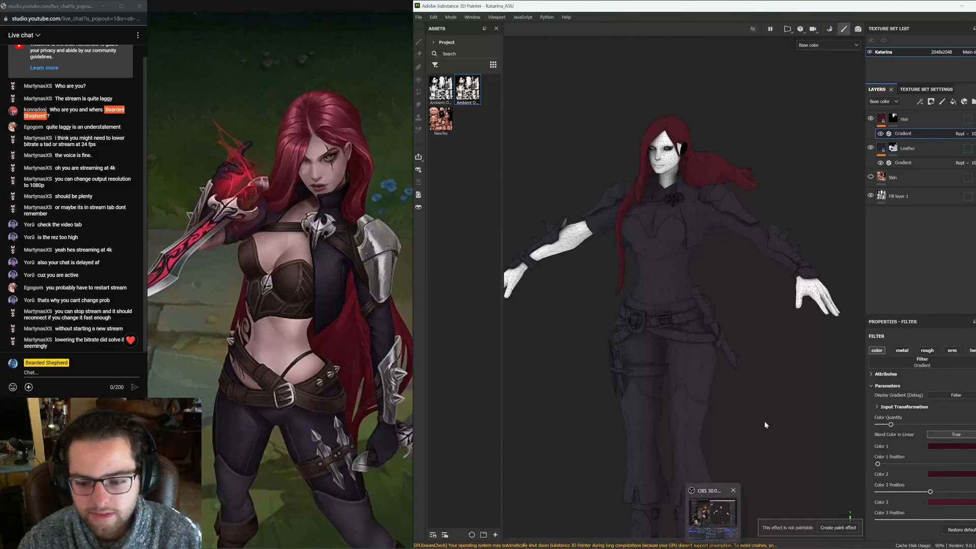
left_click_drag(743, 367, 730, 294, "alt")
middle_click_drag(730, 294, 729, 334, "alt")
right_click_drag(729, 333, 804, 328, "alt")
middle_click_drag(687, 265, 669, 335, "alt")
right_click_drag(669, 336, 753, 310, "alt")
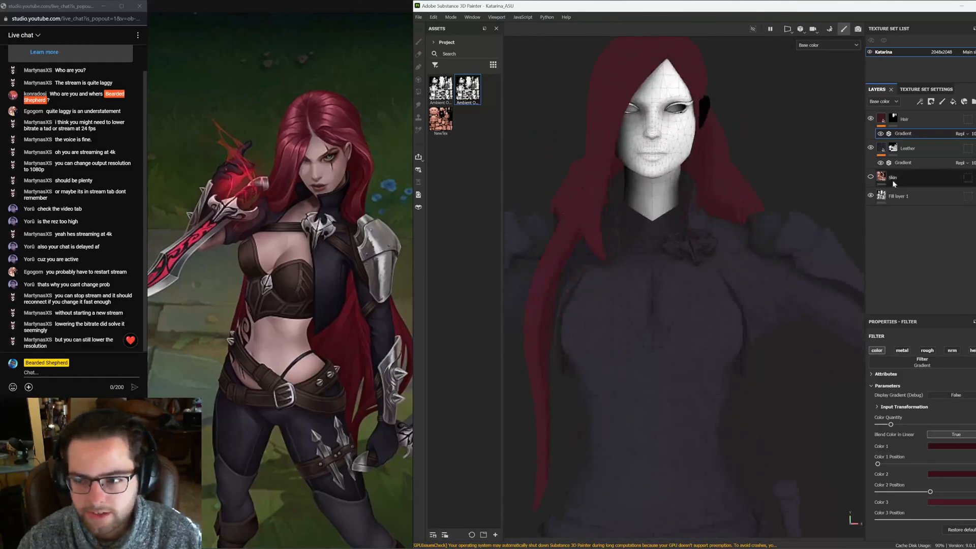
left_click(882, 148)
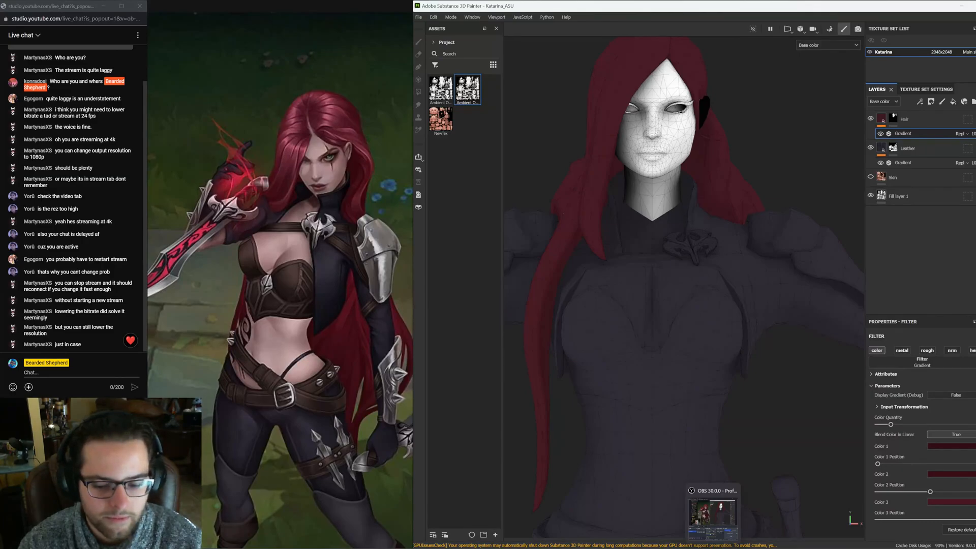
Check the OBS Video settings page, then return to the texturing project
left_click(712, 518)
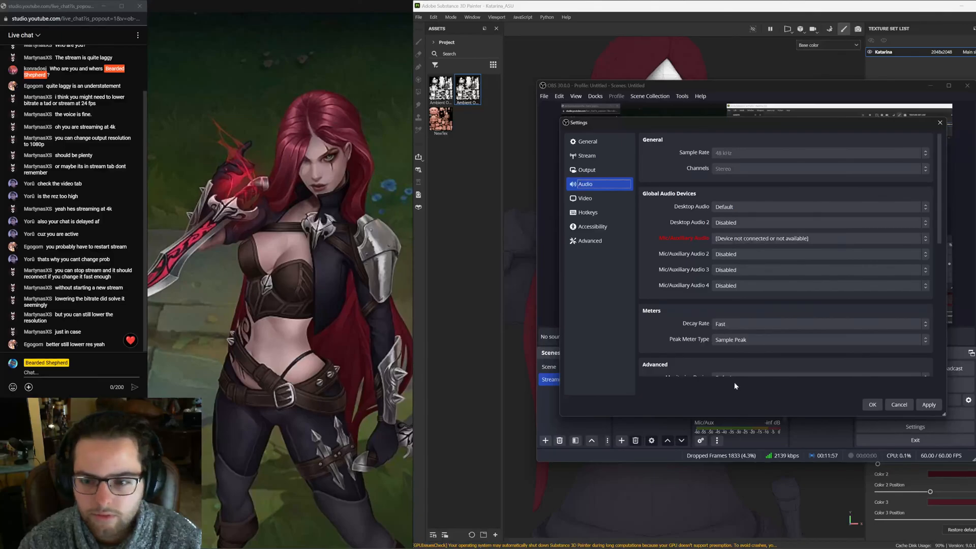
left_click(608, 196)
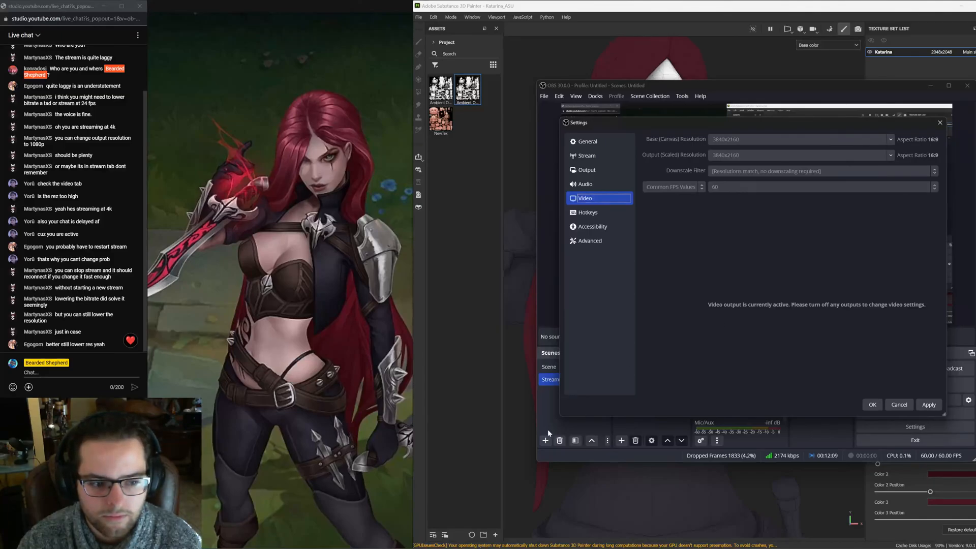
mouse_move(473, 548)
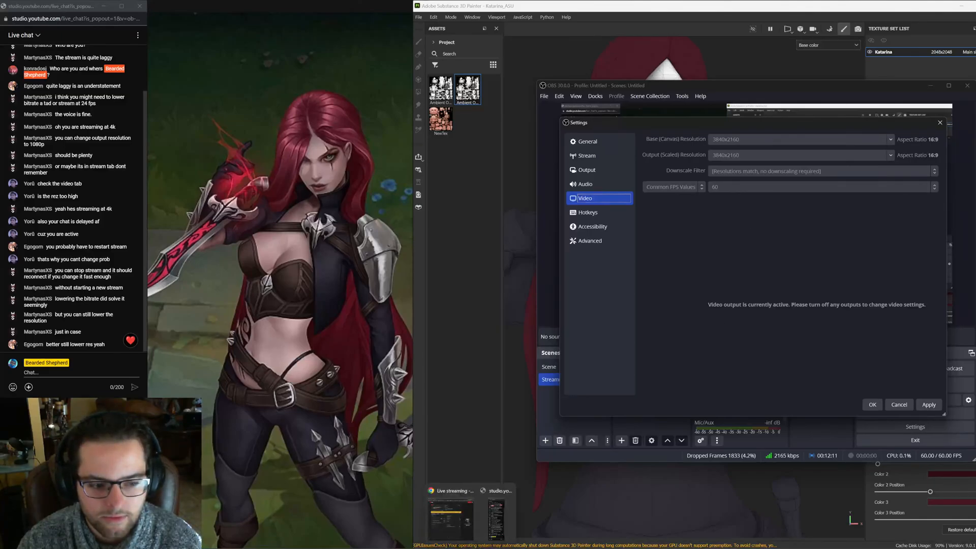
left_click(496, 349)
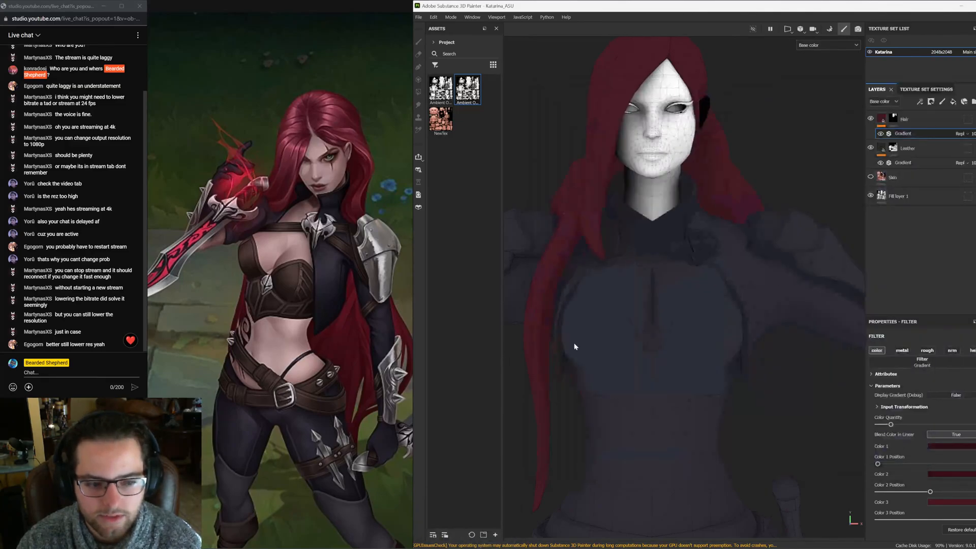
Move the Hair layer below the Leather layer in the layer stack
scroll(747, 333, "down", 5)
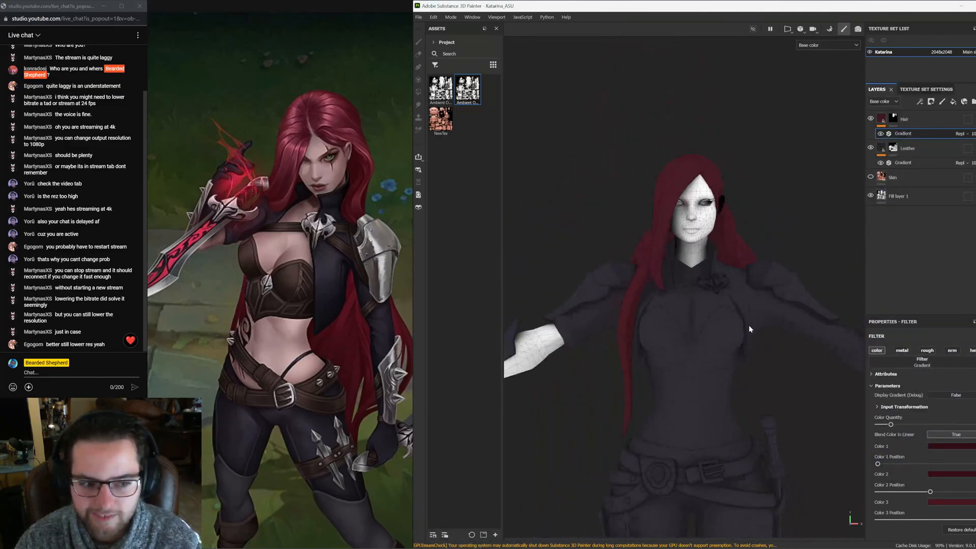
left_click_drag(759, 346, 686, 355, "alt")
scroll(858, 419, "down", 2)
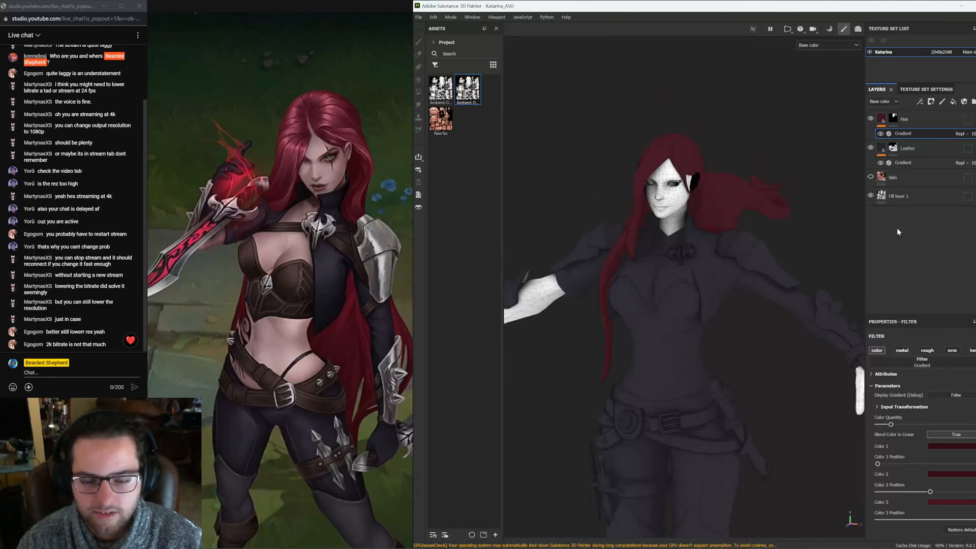
left_click_drag(944, 122, 933, 160)
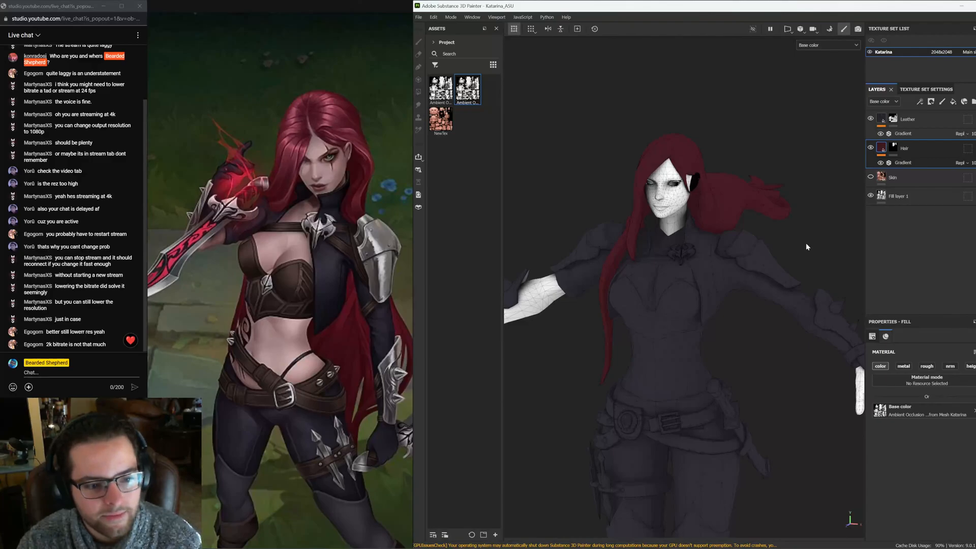
Toggle the Skin layer's visibility and orbit around the model to compare the face
mouse_move(877, 178)
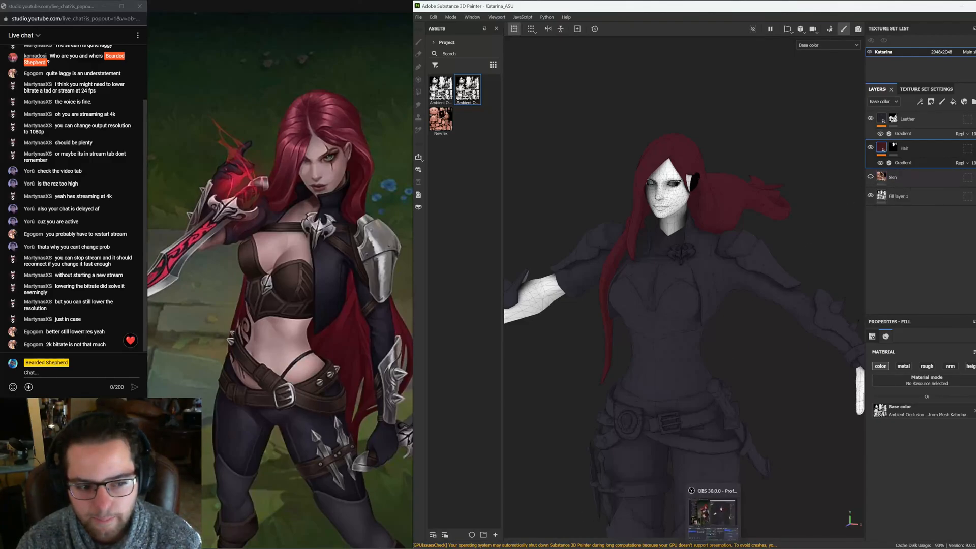
scroll(690, 190, "up", 5)
mouse_move(689, 190)
left_mouse_down("alt")
mouse_move(734, 229)
mouse_move(756, 229)
left_mouse_up("alt")
left_click(871, 177)
left_click(872, 178)
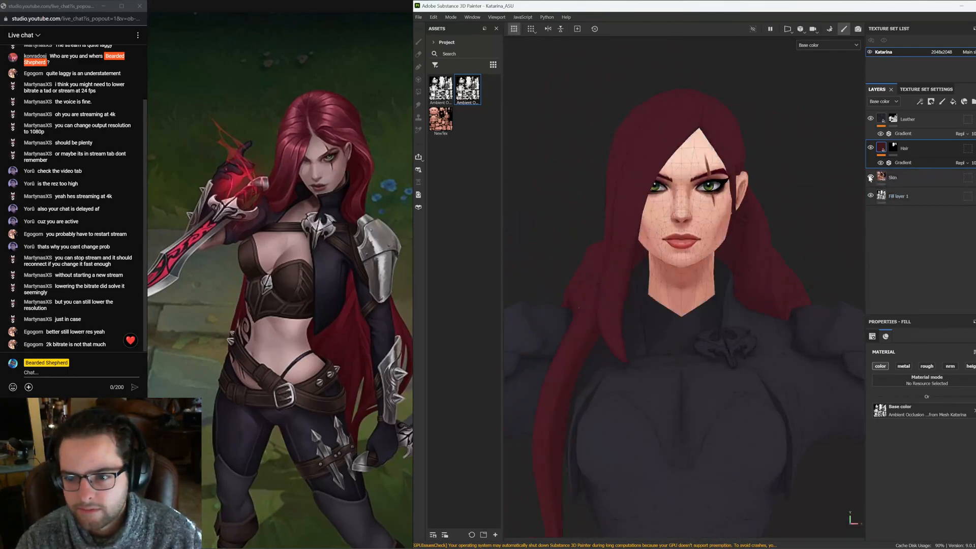
left_click(910, 194)
middle_click_drag(781, 300, 781, 213, "alt")
scroll(781, 213, "down", 5)
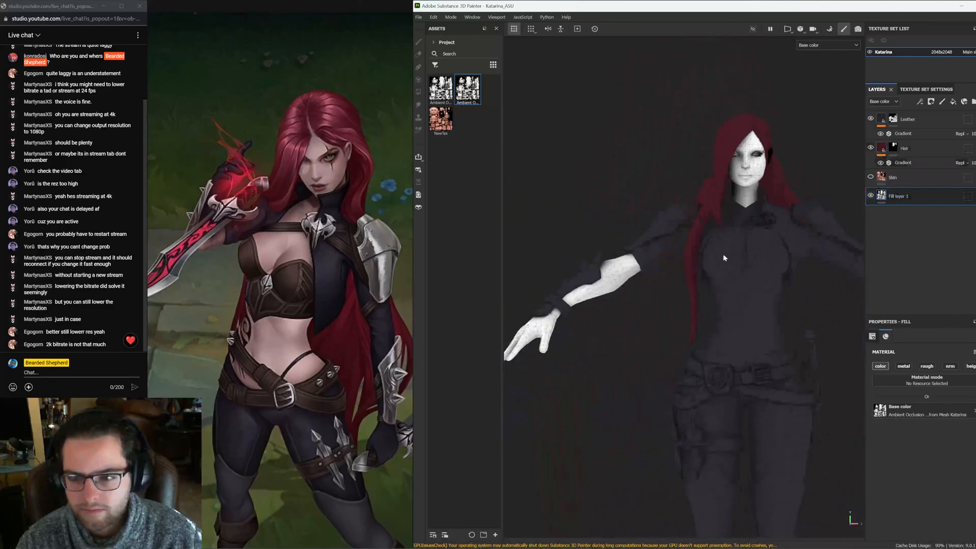
Add a polygon fill to the Leather layer's mask and set the fill mode to polygons
left_click(893, 148)
right_click(880, 122)
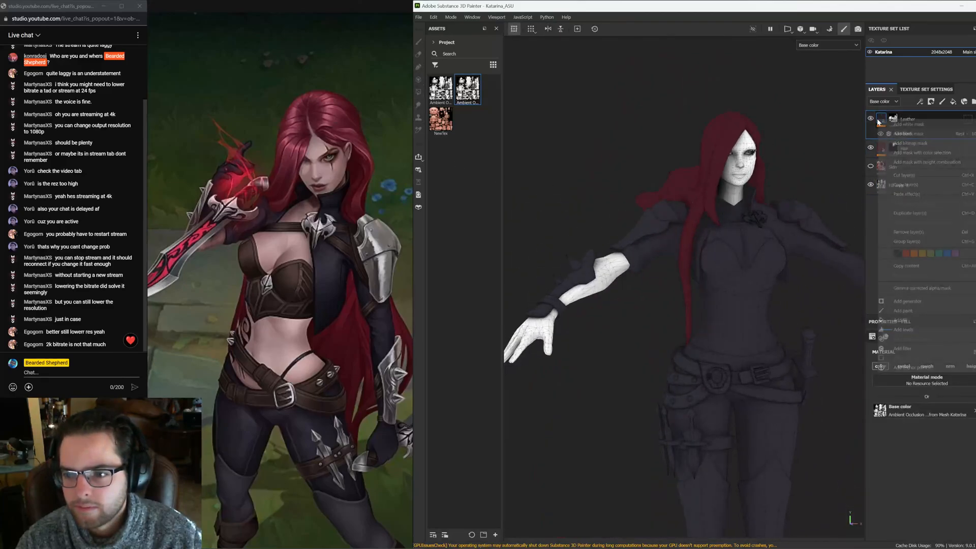
left_click(900, 333)
left_click(897, 121)
scroll(802, 207, "up", 5)
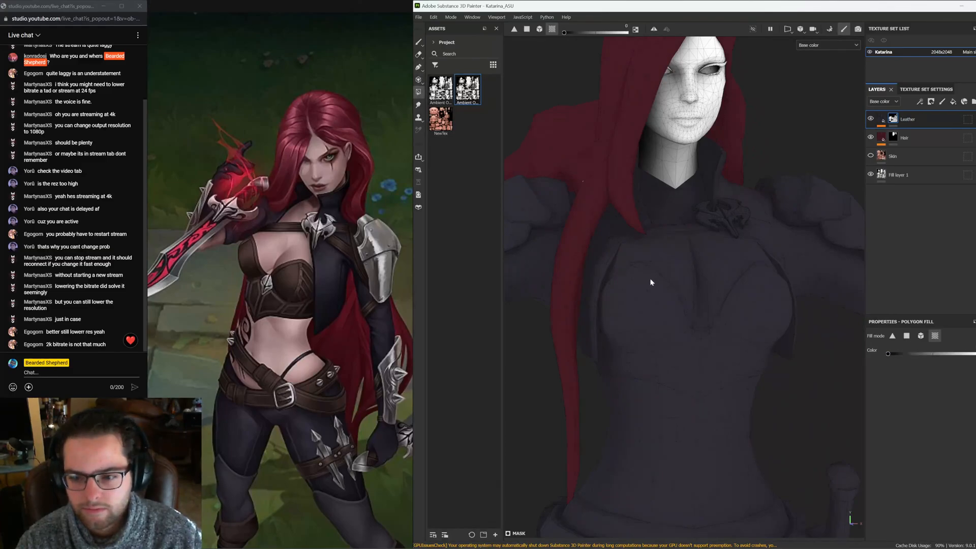
scroll(696, 300, "up", 3)
left_click_drag(651, 282, 679, 364, "alt")
left_click(907, 336)
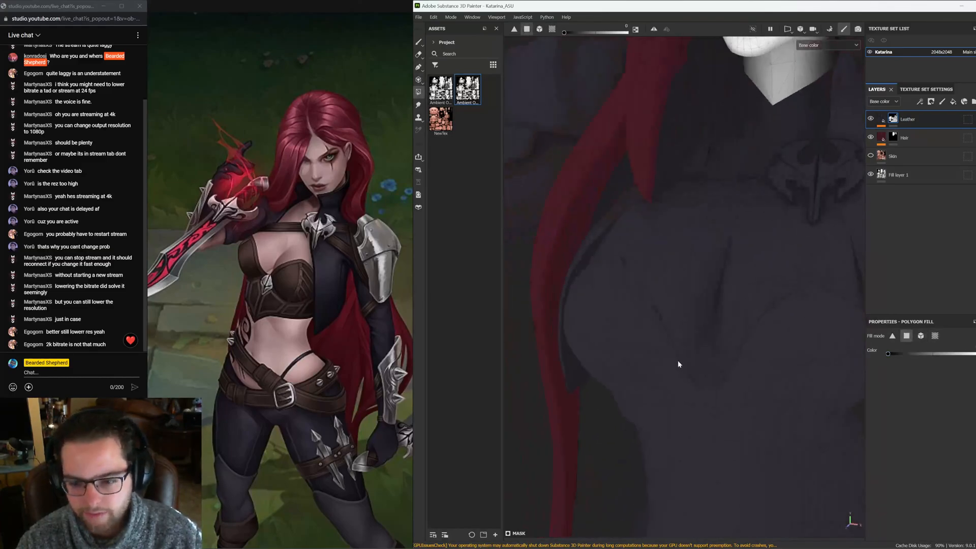
Fill the polygons of the small spiked metal piece on the chest into the Leather mask
left_click(693, 369)
scroll(676, 330, "down", 5)
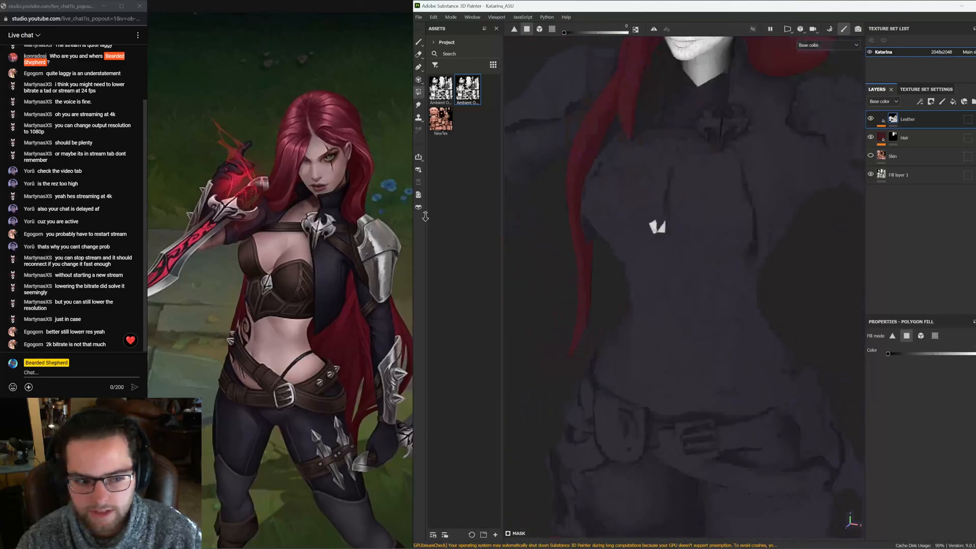
scroll(665, 296, "up", 5)
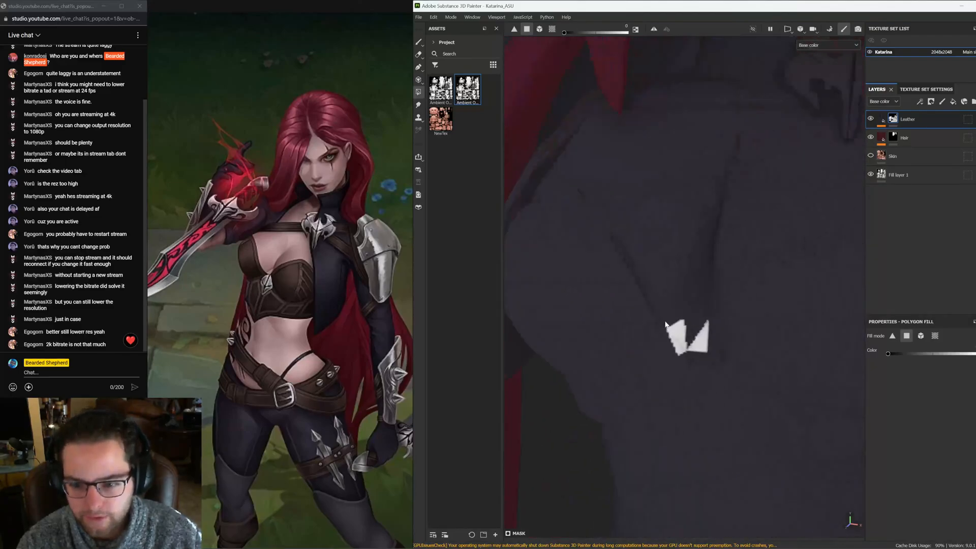
left_click(672, 311)
left_click(681, 279)
left_click(700, 301)
left_click(695, 278)
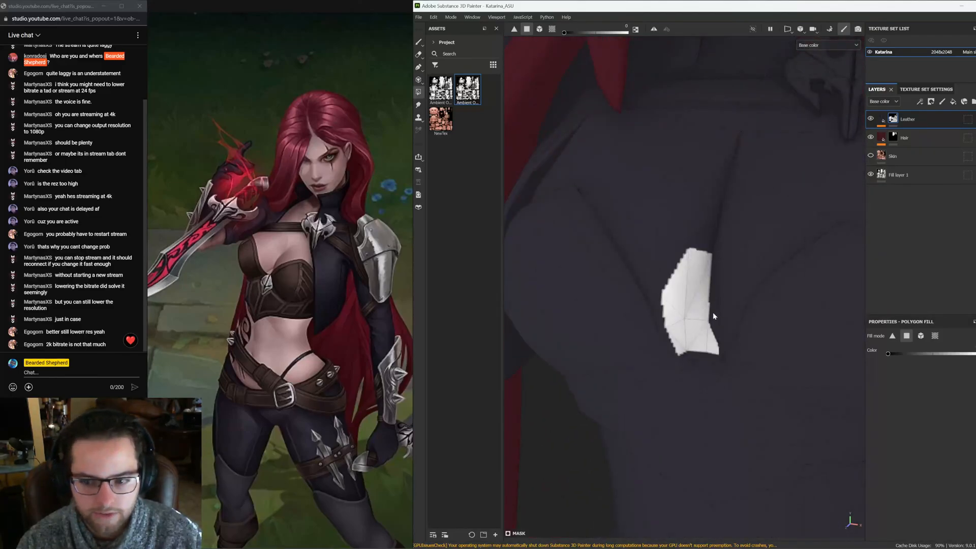
left_click(713, 273)
left_click_drag(684, 316, 721, 334, "alt")
left_click(660, 334)
left_click(655, 306)
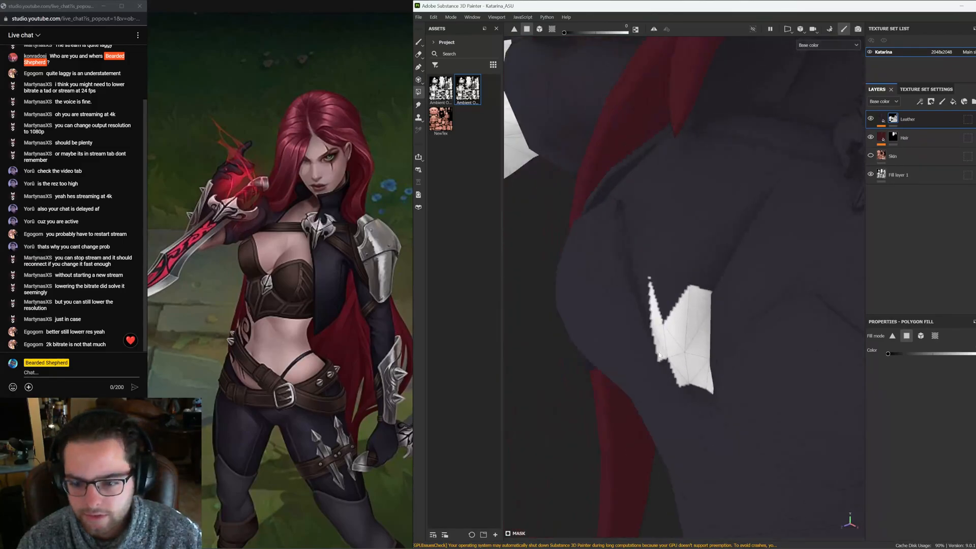
left_click(666, 365)
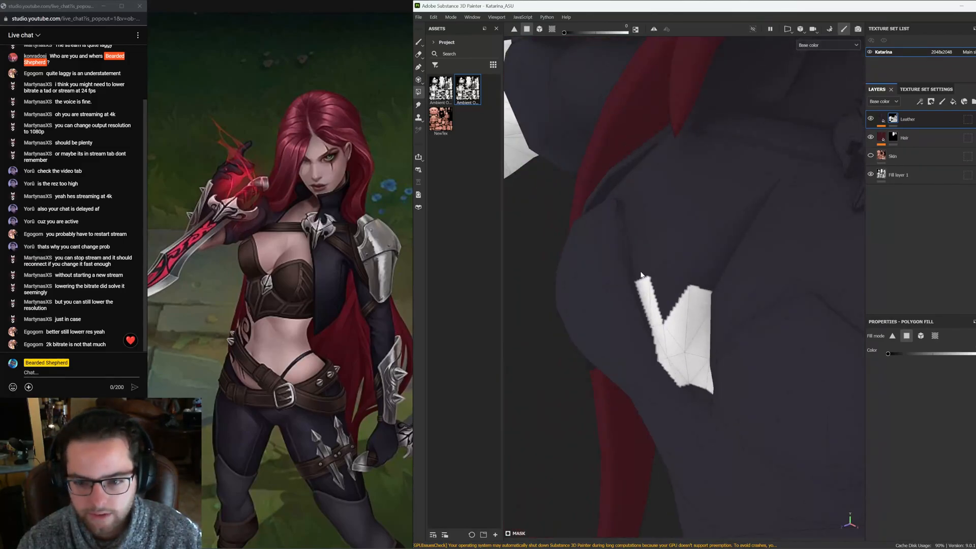
Extend the polygon fill along the jagged metal trim across the chest
left_click(636, 249)
left_click(637, 228)
left_click_drag(639, 229, 737, 278, "alt")
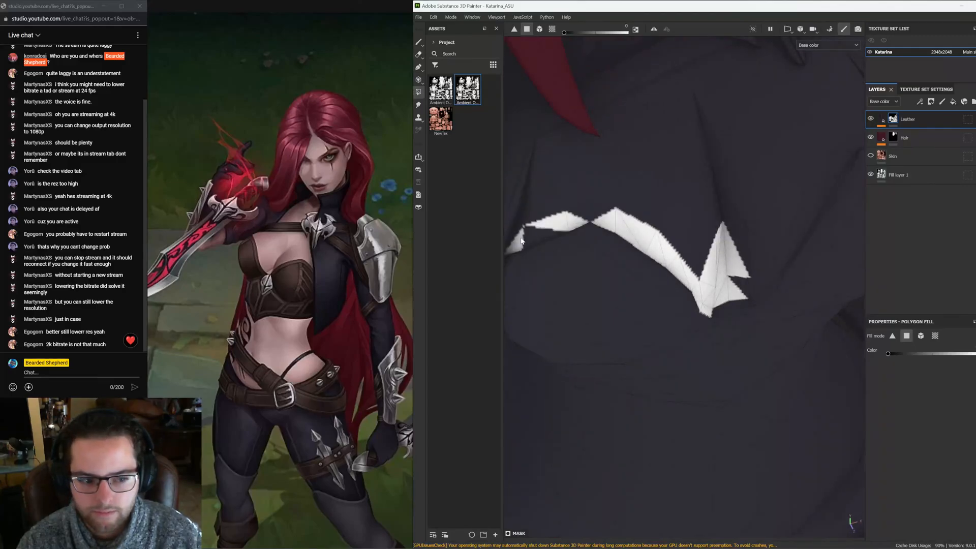
middle_click_drag(540, 236, 616, 294, "alt")
scroll(615, 299, "up", 3)
left_click(599, 288)
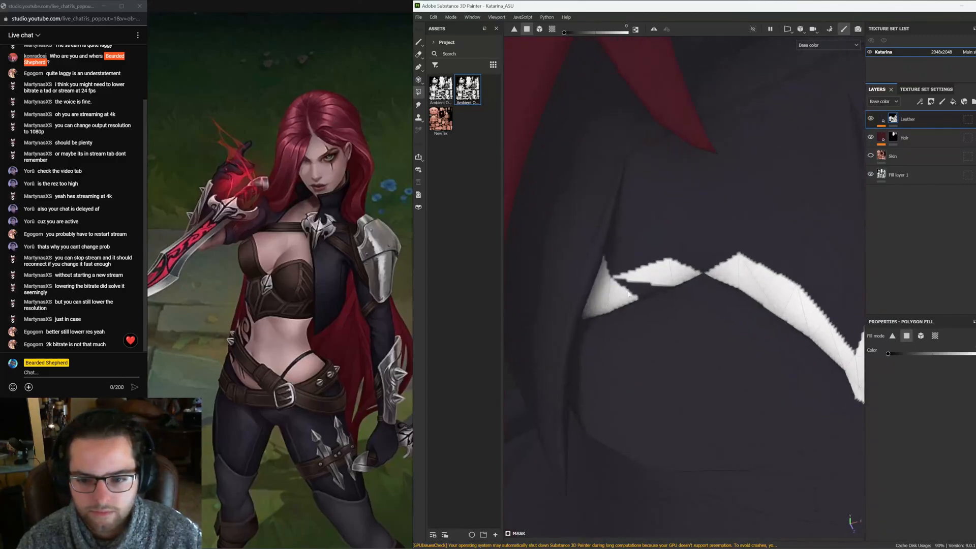
left_click(636, 292)
left_click_drag(635, 291, 620, 267, "alt")
left_click(615, 278)
left_click(603, 277)
middle_click_drag(604, 277, 528, 315, "alt")
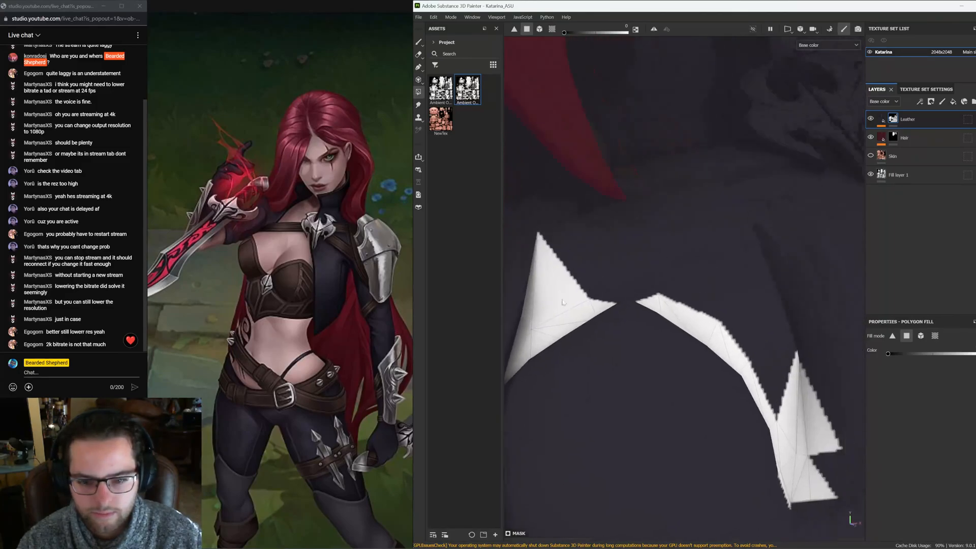
left_click(574, 256)
left_click(623, 273)
left_click(637, 299)
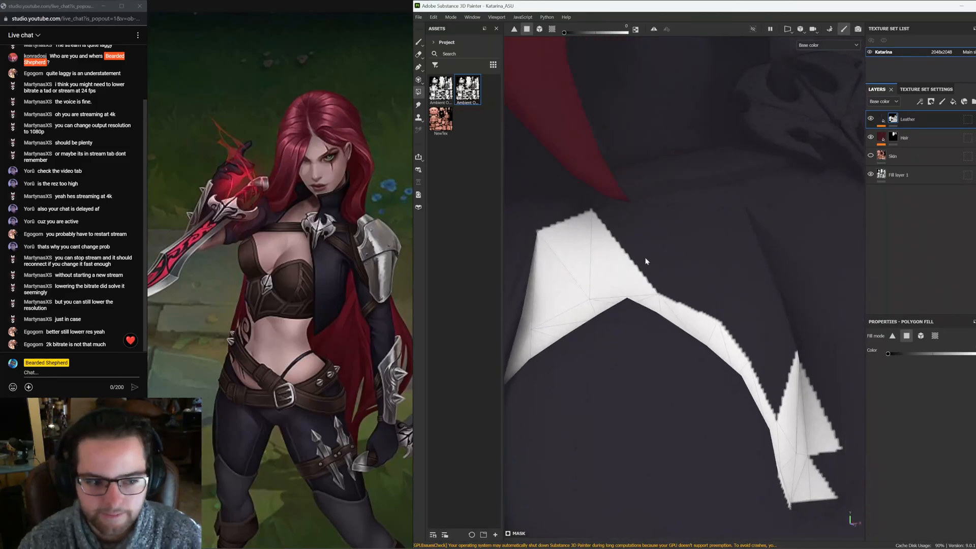
left_click(645, 257)
left_click(676, 293)
left_click(718, 249)
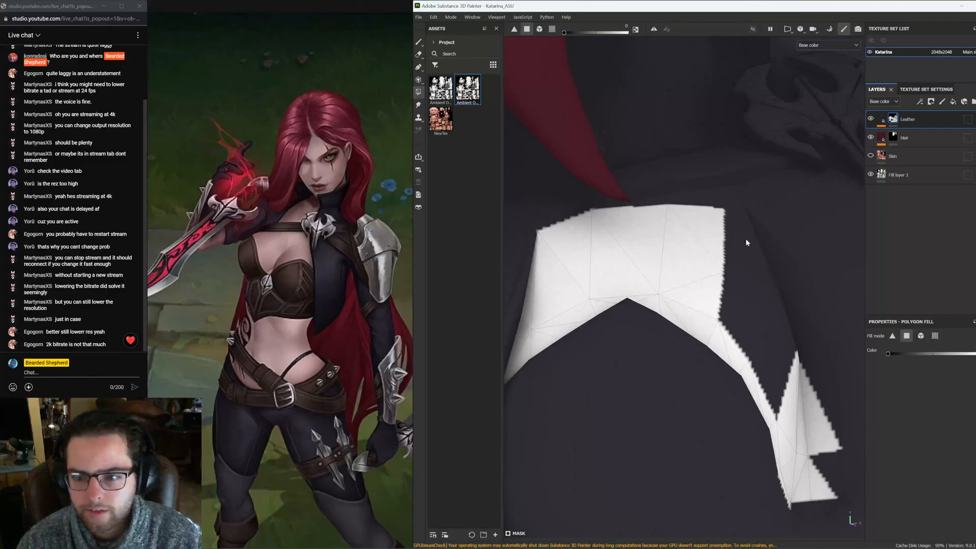
left_click(735, 205)
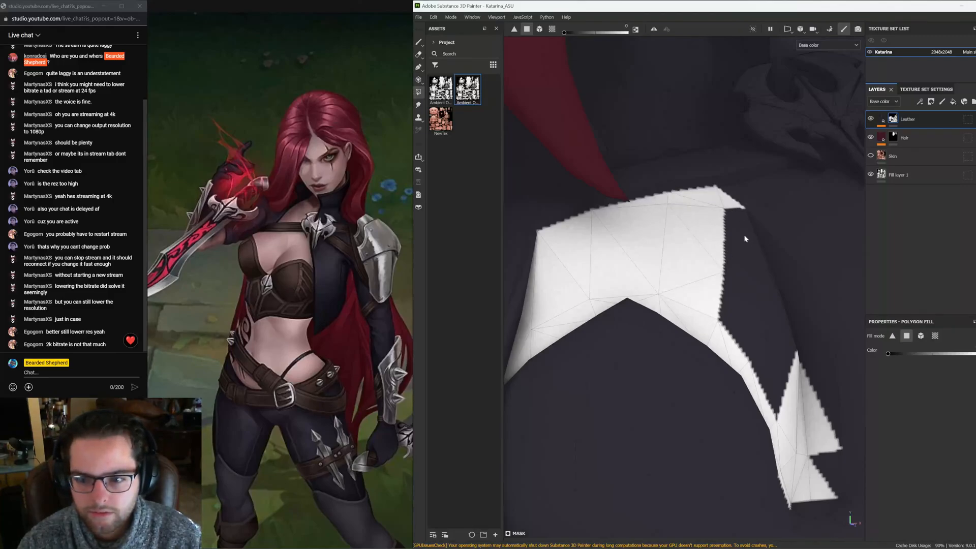
Fill the remaining polygons of the large curved metal plate into the mask
left_click(737, 222)
left_click_drag(732, 229, 519, 309, "alt")
left_click_drag(709, 335, 655, 312, "alt")
left_click(632, 296)
left_click(623, 303)
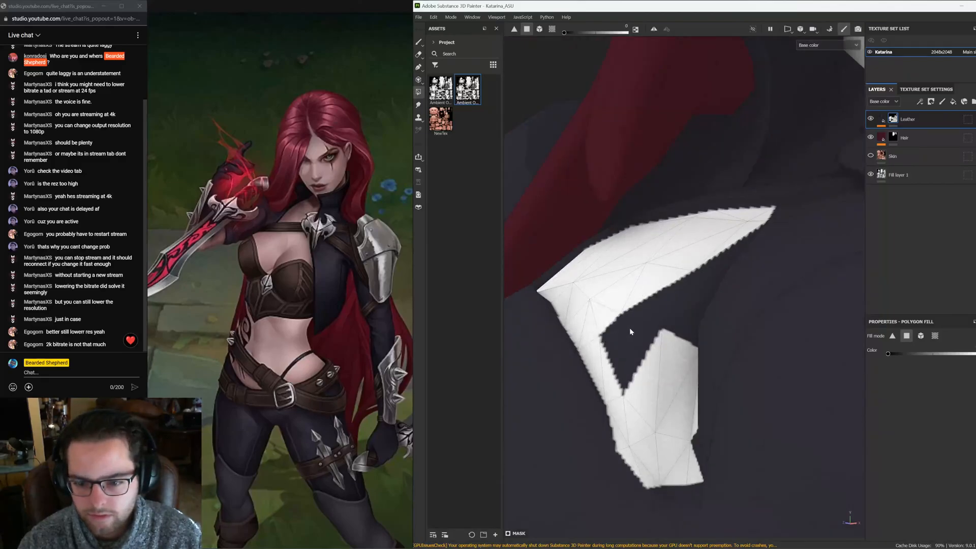
left_click(629, 328)
left_click(647, 312)
left_click(612, 327)
left_click(693, 320)
left_click(720, 269)
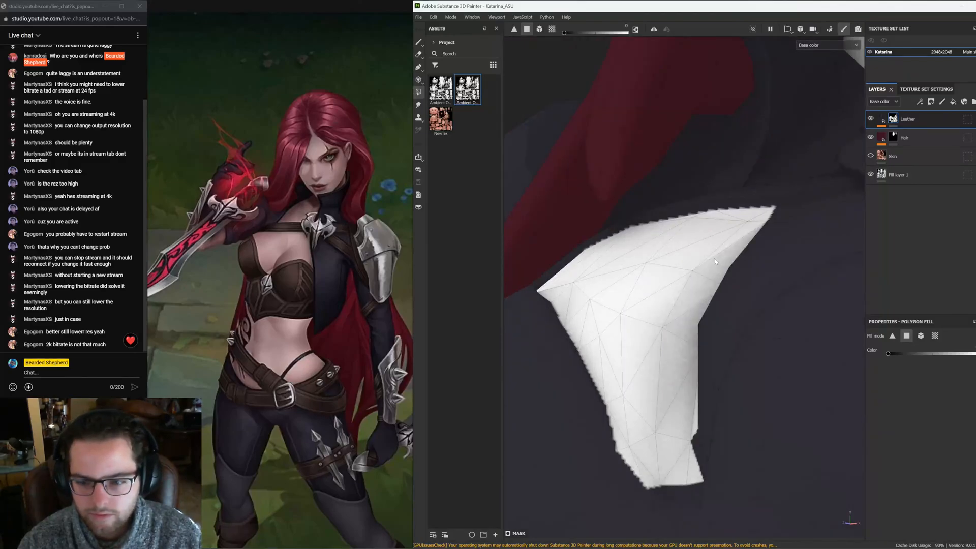
Fill the polygons of the pointed lower tip of the curved metal plate into the Leather mask
left_click_drag(715, 263, 765, 356, "alt")
middle_click_drag(750, 401, 624, 313, "alt")
left_click(597, 312)
left_click(599, 390)
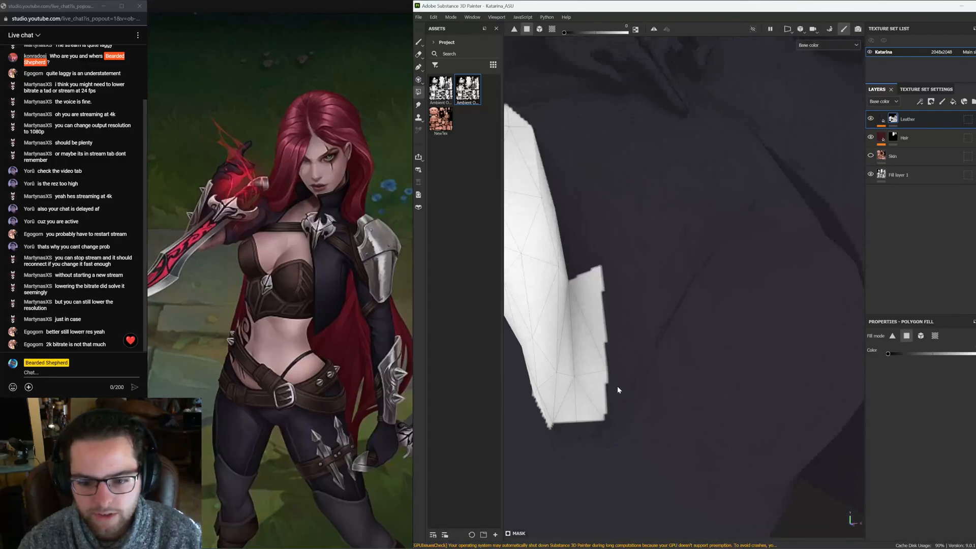
left_click(635, 397)
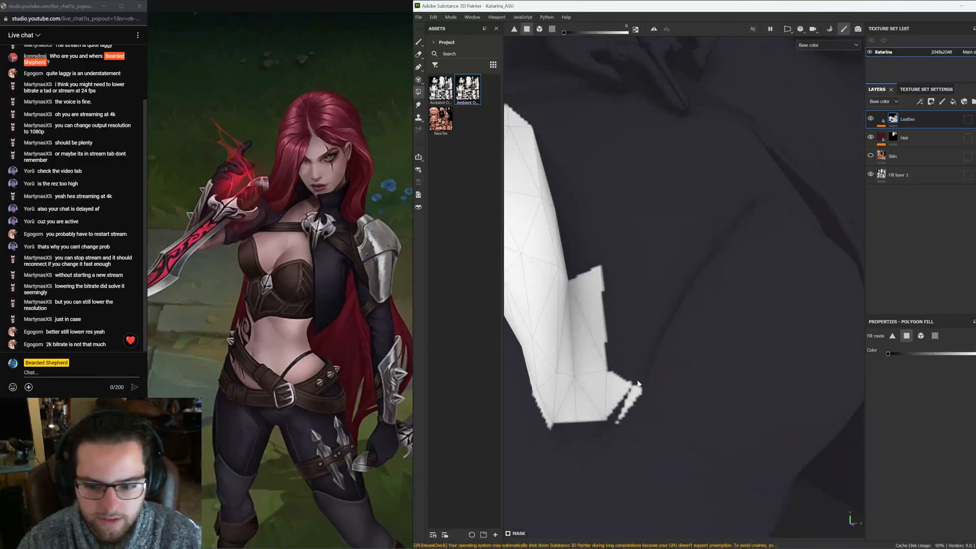
left_click(643, 363)
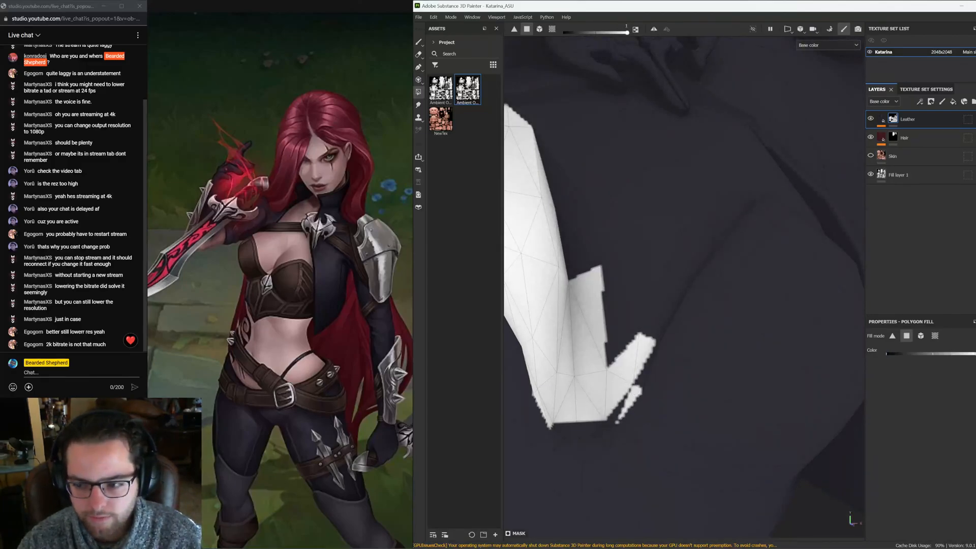
left_click(634, 396)
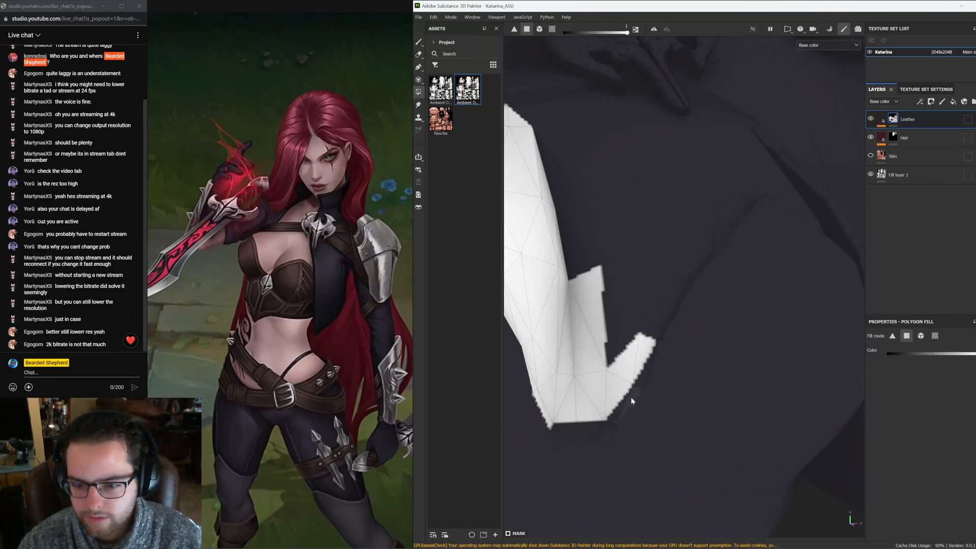
Fill the remaining spike polygons of the jagged chest trim into the mask
middle_click_drag(737, 406, 755, 296, "alt")
left_click_drag(902, 355, 883, 353)
left_click_drag(690, 318, 660, 316, "alt")
middle_click_drag(645, 273, 626, 399, "alt")
mouse_move(625, 332)
left_mouse_down()
mouse_move(615, 338)
mouse_move(671, 301)
mouse_move(671, 271)
mouse_move(708, 249)
mouse_move(682, 229)
mouse_move(647, 250)
mouse_move(622, 243)
mouse_move(622, 260)
mouse_move(668, 239)
mouse_move(663, 348)
mouse_move(689, 314)
mouse_move(708, 311)
mouse_move(772, 343)
left_mouse_up()
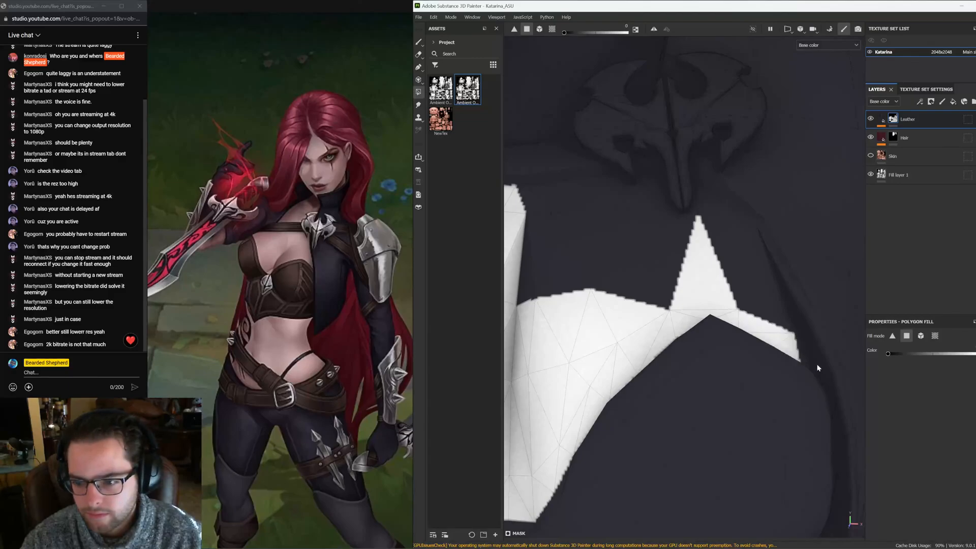
mouse_move(818, 367)
left_mouse_down("alt")
mouse_move(800, 373)
mouse_move(800, 385)
left_mouse_up("alt")
left_click(788, 315)
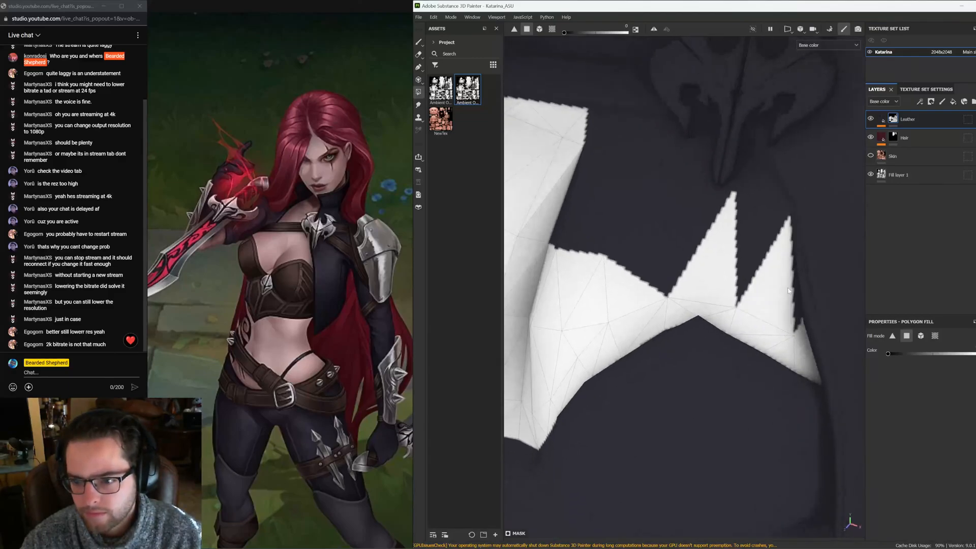
left_click(797, 307)
Switch to the 2D UV view and fill the gaps between the spikes on the chest piece's UV island
scroll(797, 307, "down", 5)
scroll(701, 306, "up", 3)
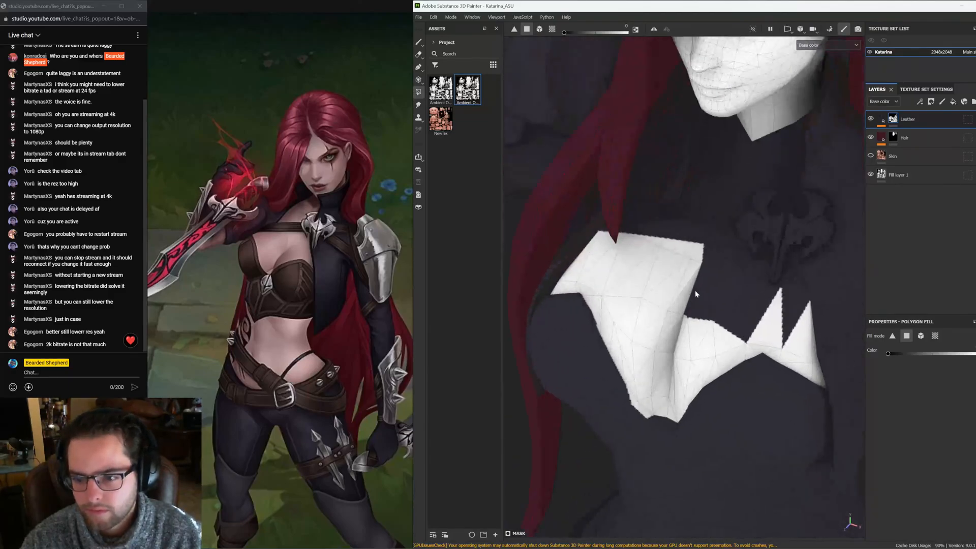
left_click(692, 309)
key("F3")
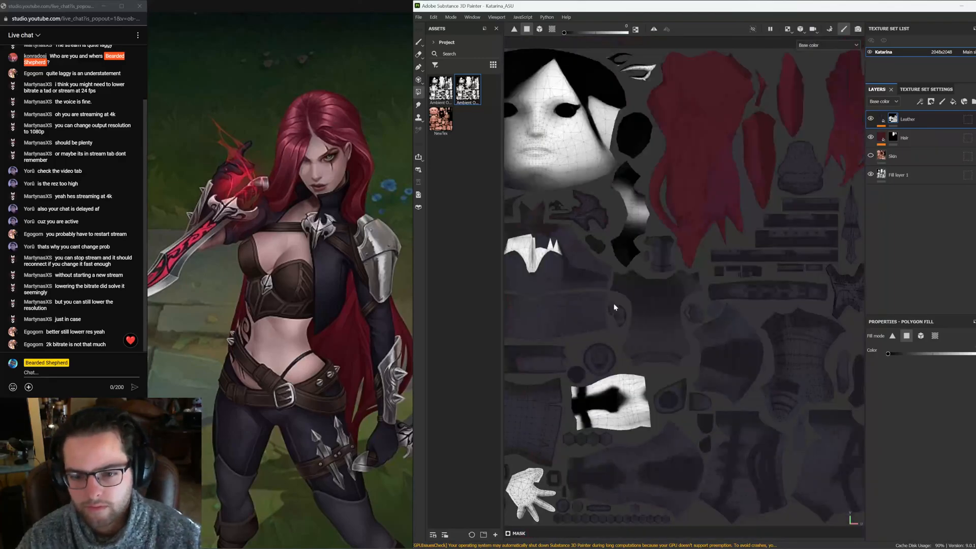
middle_click_drag(565, 257, 648, 261, "alt")
scroll(641, 254, "up", 8)
middle_click_drag(810, 197, 731, 220, "alt")
left_click(718, 226)
left_click(707, 262)
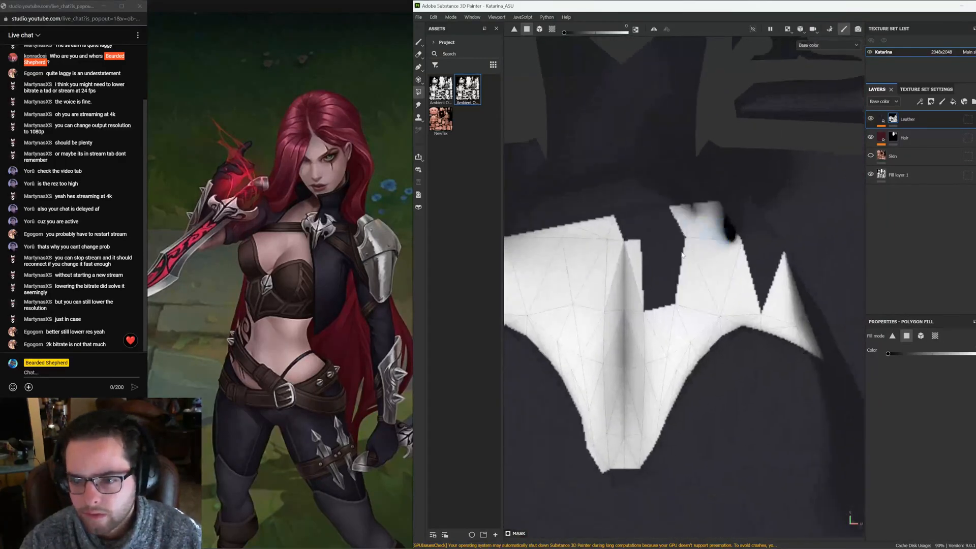
left_click(661, 264)
left_click(659, 227)
left_click(768, 251)
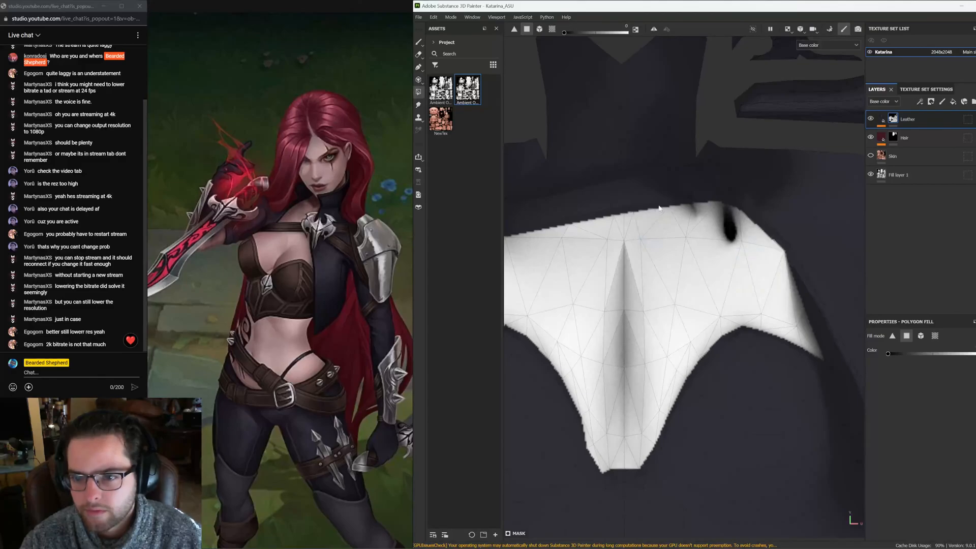
Fill the polygons of the collar section above the chest piece in the UV view
middle_click_drag(660, 208, 715, 338, "alt")
left_click(725, 168)
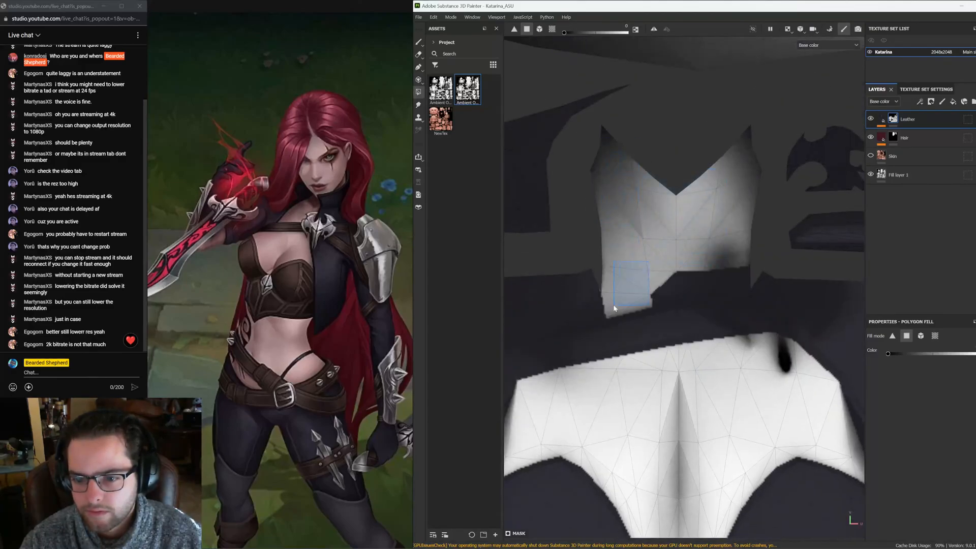
middle_click_drag(783, 301, 740, 307, "alt")
scroll(740, 307, "up", 2)
left_click_drag(679, 248, 602, 288)
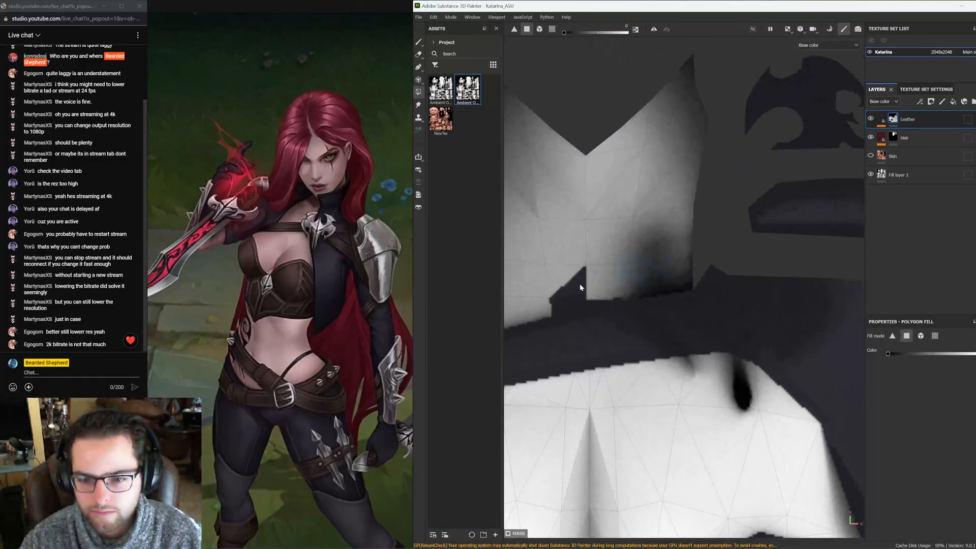
left_click(578, 285)
left_click(562, 304)
scroll(617, 256, "down", 5)
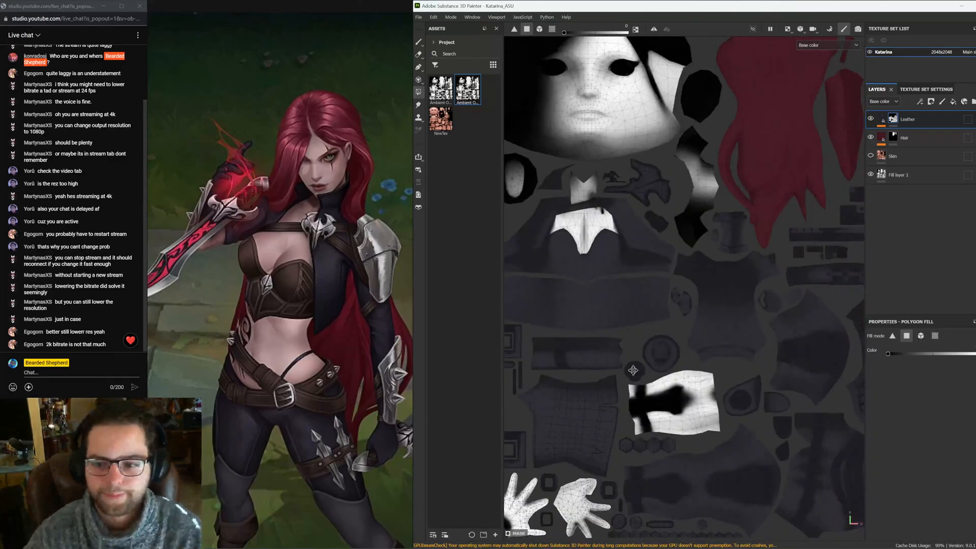
Return to the 3D view and inspect the filled chest and arms from several angles
middle_click_drag(664, 393, 664, 307, "alt")
middle_click_drag(728, 358, 753, 479, "alt")
middle_click_drag(615, 323, 655, 404, "alt")
key("F2")
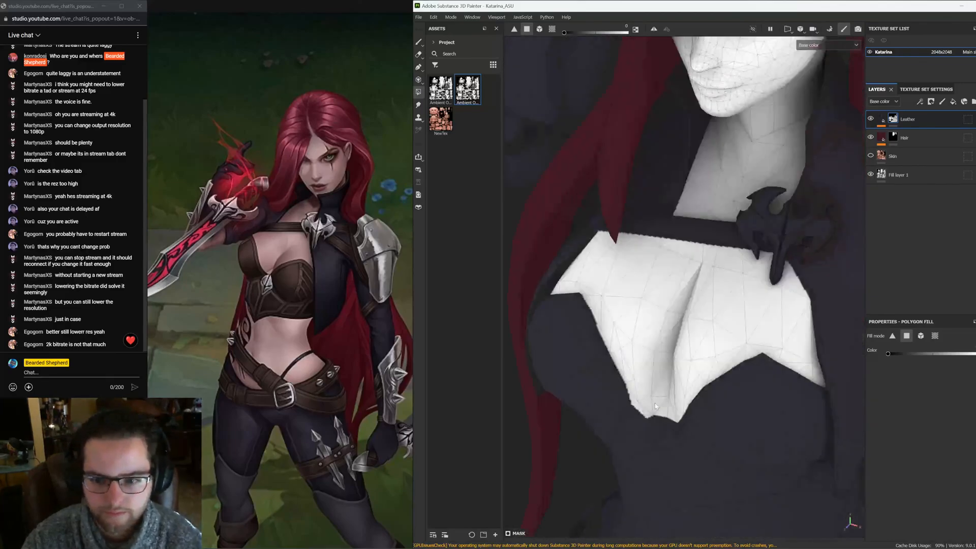
scroll(655, 404, "down", 5)
left_click_drag(655, 404, 689, 374, "alt")
right_click_drag(689, 374, 501, 287, "alt")
left_click_drag(501, 287, 764, 372, "alt+shift")
middle_click_drag(764, 371, 746, 288, "alt")
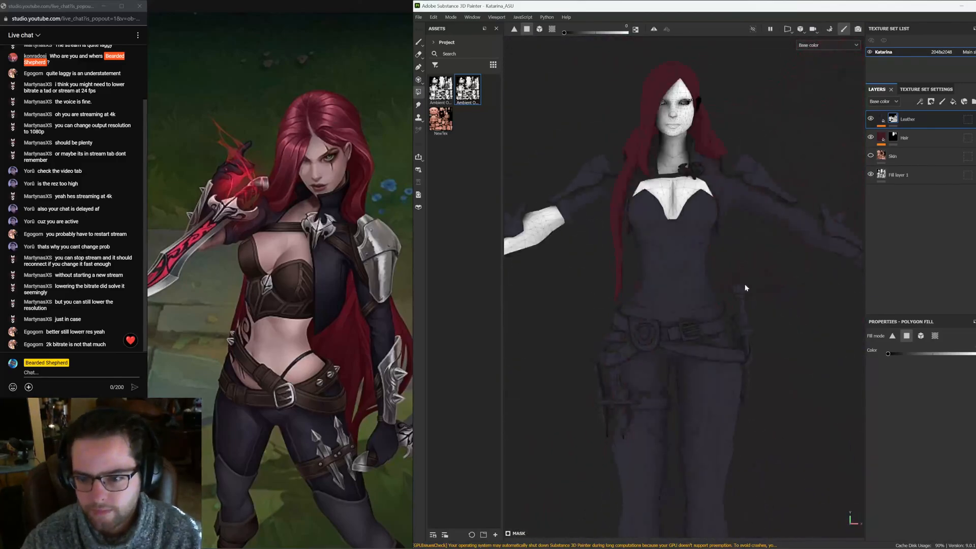
right_click_drag(746, 287, 742, 367, "alt")
left_click_drag(742, 367, 761, 357, "alt")
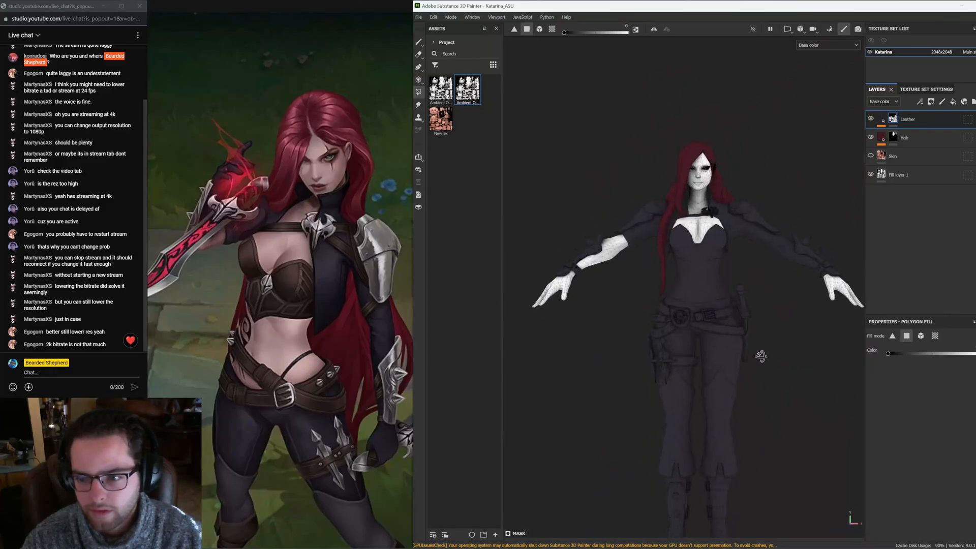
middle_click_drag(763, 354, 653, 362, "alt")
right_click_drag(653, 363, 676, 249, "alt")
middle_click_drag(676, 249, 745, 220, "alt")
left_click_drag(746, 220, 972, 375, "alt")
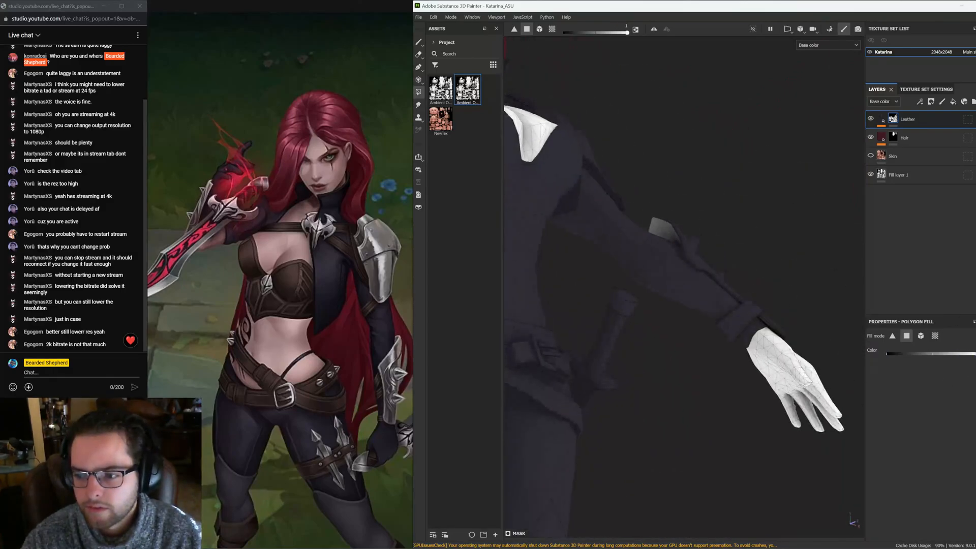
Set the polygon fill mode to UV chunks and fill the midriff into the Leather mask
left_click(938, 336)
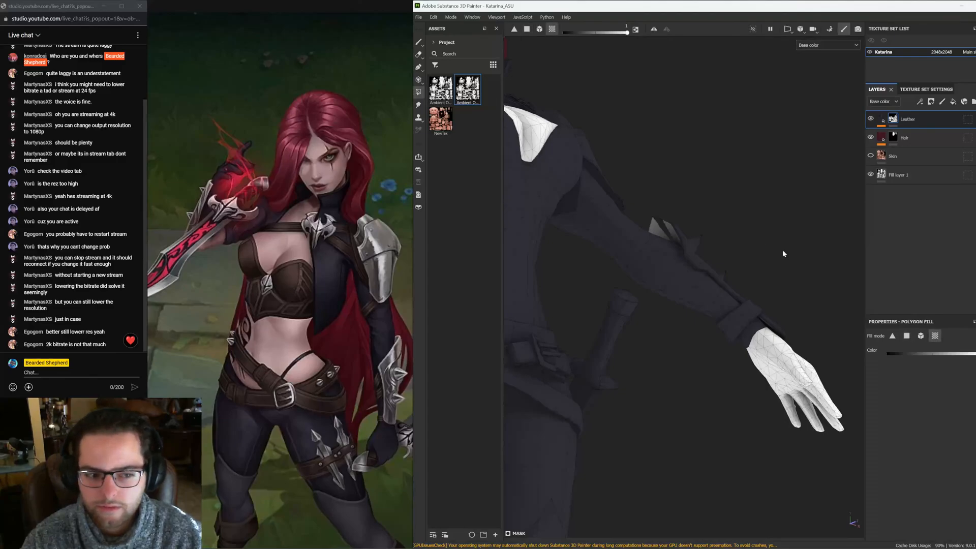
right_click_drag(792, 238, 634, 264, "alt")
left_click_drag(634, 264, 642, 260, "alt")
middle_click_drag(641, 260, 709, 245, "alt")
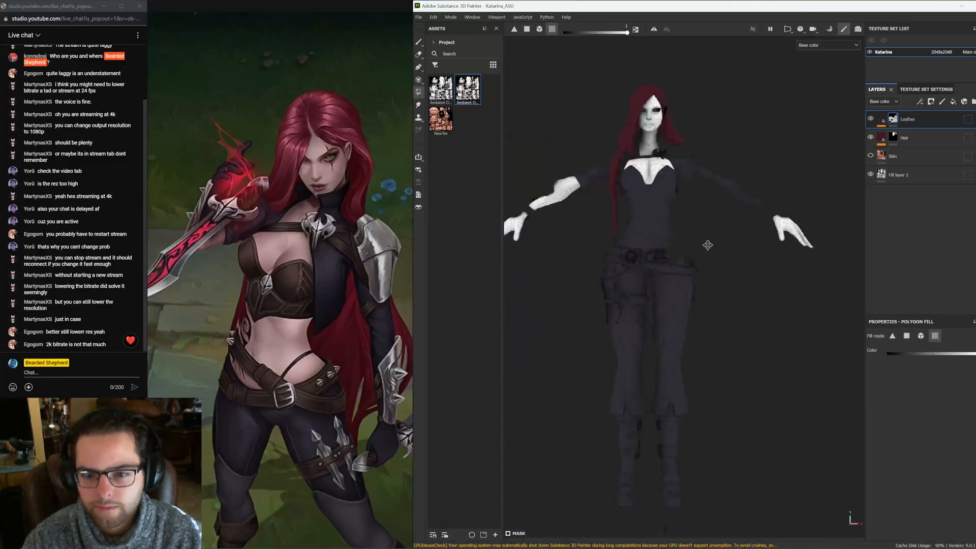
left_click_drag(708, 244, 689, 302, "alt")
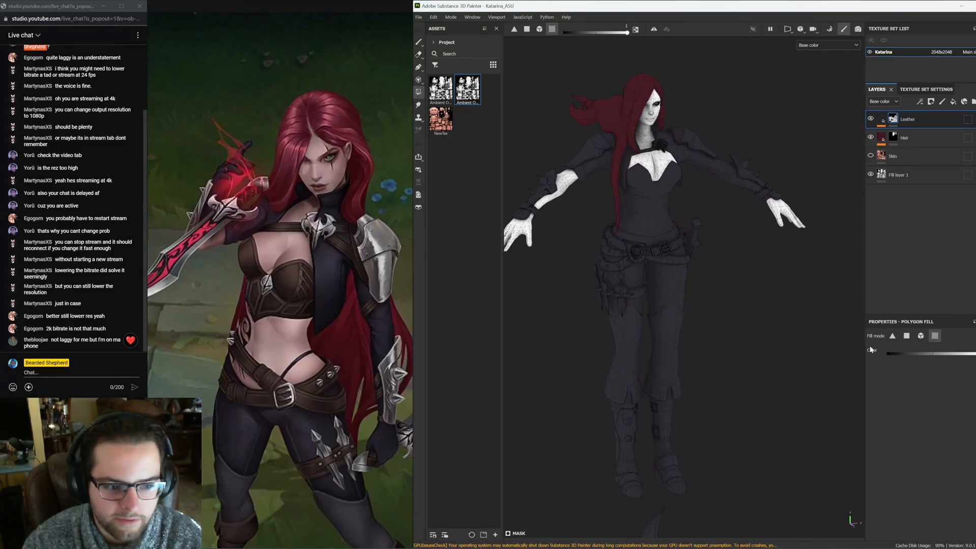
left_click_drag(898, 356, 887, 355)
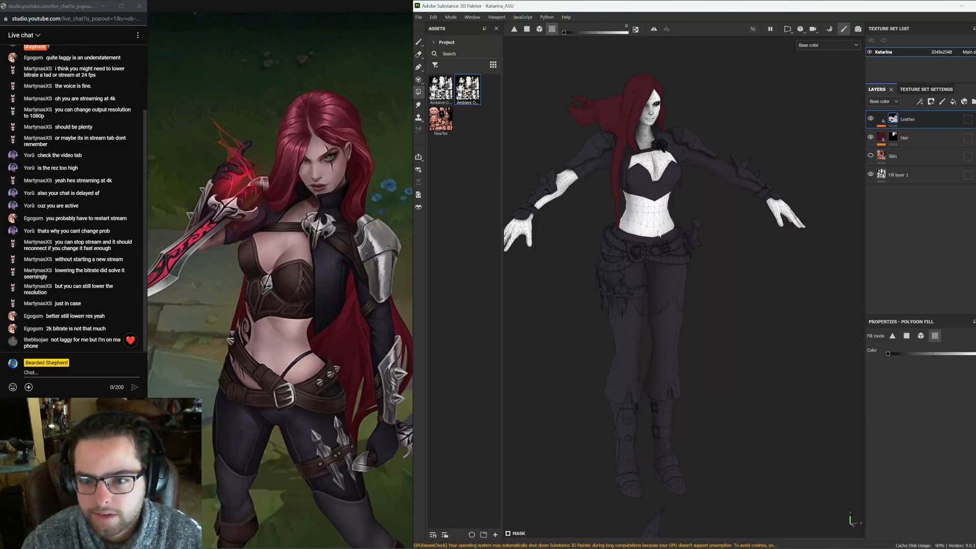
left_click_drag(659, 234, 717, 257, "alt")
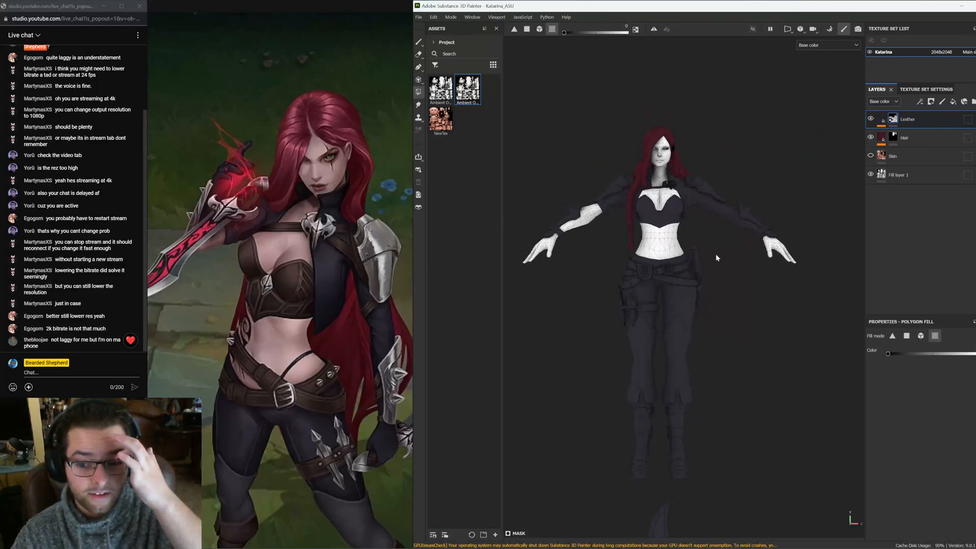
Switch the reference to a full-body view and compare the model's torso against it
scroll(355, 344, "down", 3)
middle_click_drag(351, 376, 319, 349)
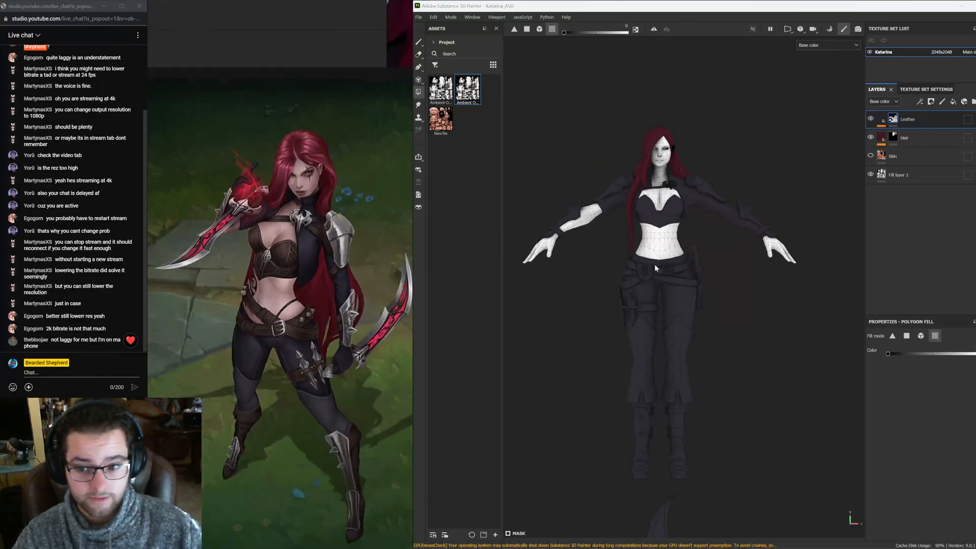
scroll(656, 249, "up", 5)
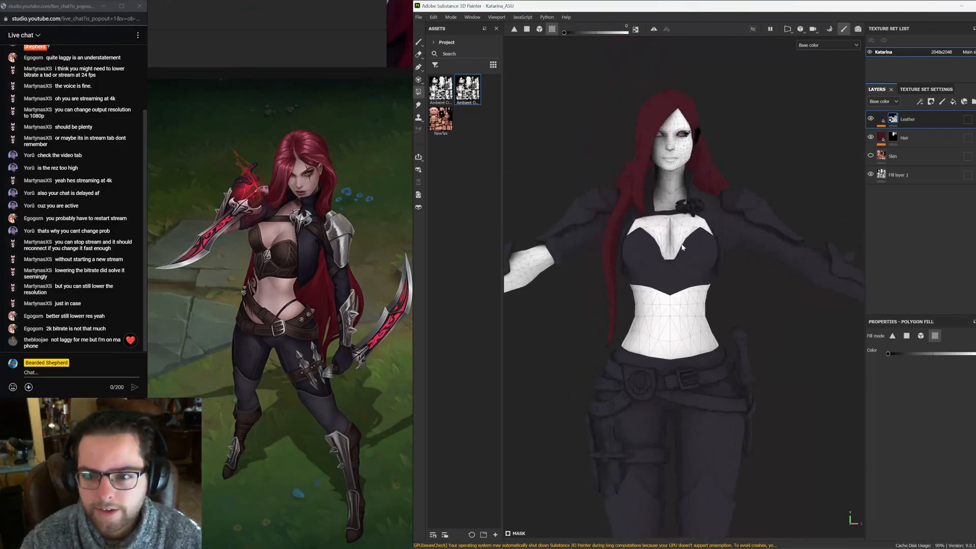
left_click_drag(682, 248, 717, 261, "alt")
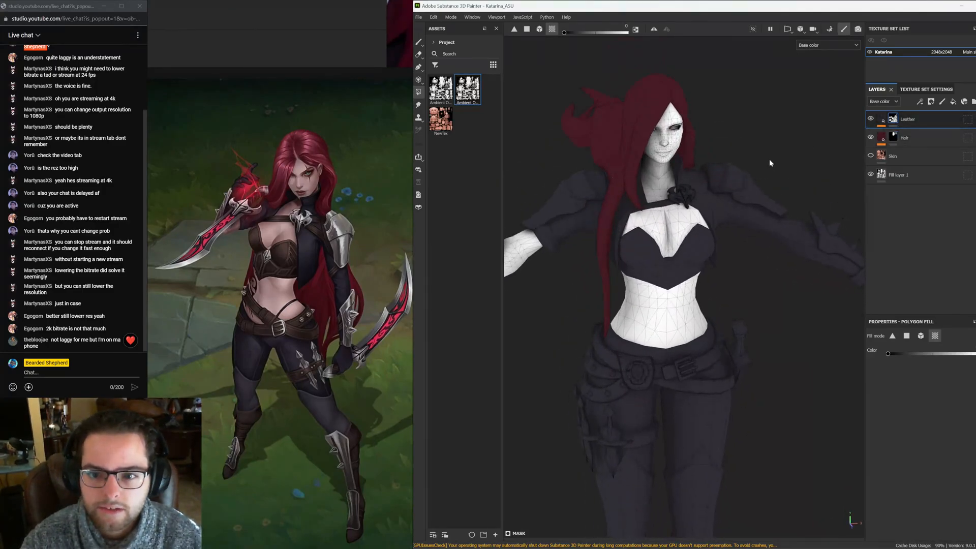
left_click_drag(734, 284, 733, 305, "alt")
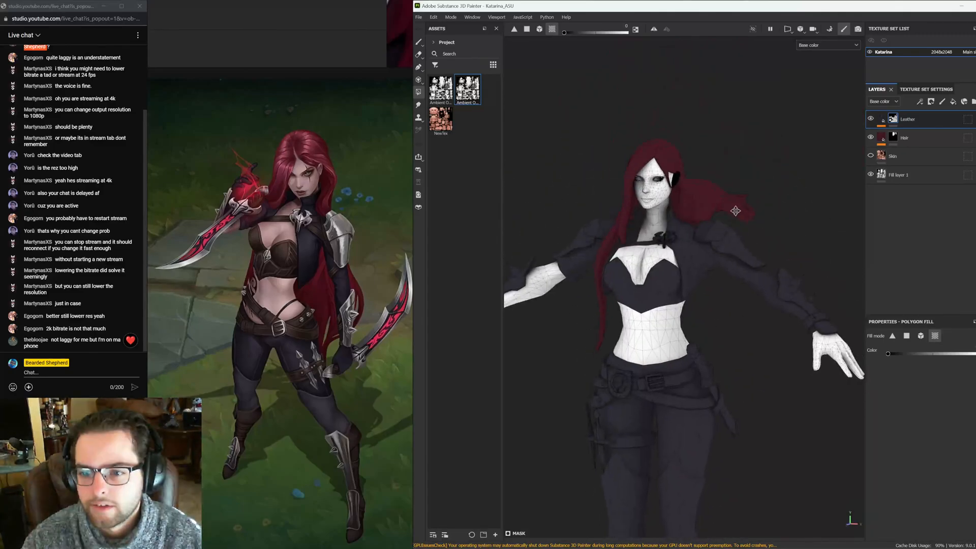
middle_click_drag(758, 389, 741, 247, "alt")
right_click_drag(741, 247, 710, 279, "alt")
middle_click_drag(710, 279, 712, 297, "alt")
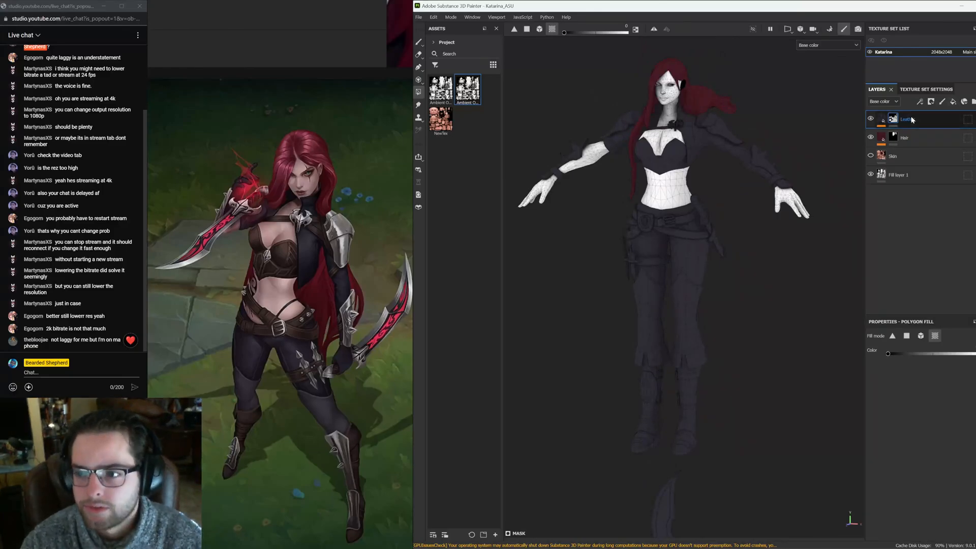
Add a new fill layer above Leather and name it Brown_leather
left_click(952, 101)
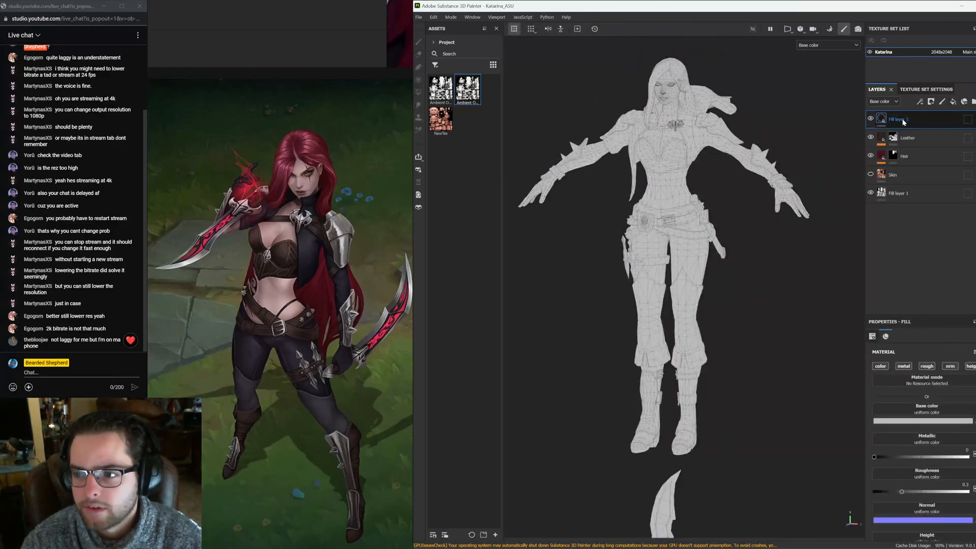
type("Brown_le")
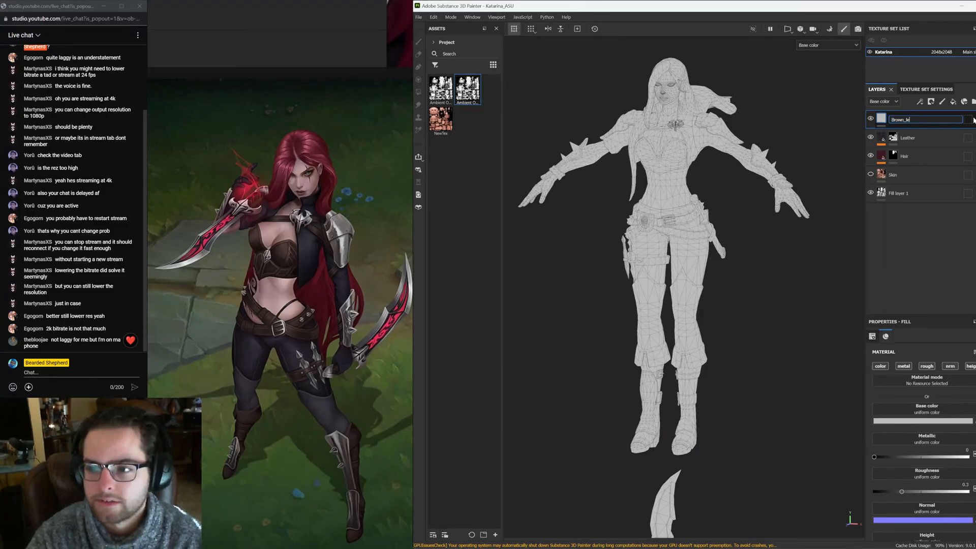
type("ather")
key("Return")
Add a black mask to the Brown_leather layer
right_click(969, 119)
left_click(949, 132)
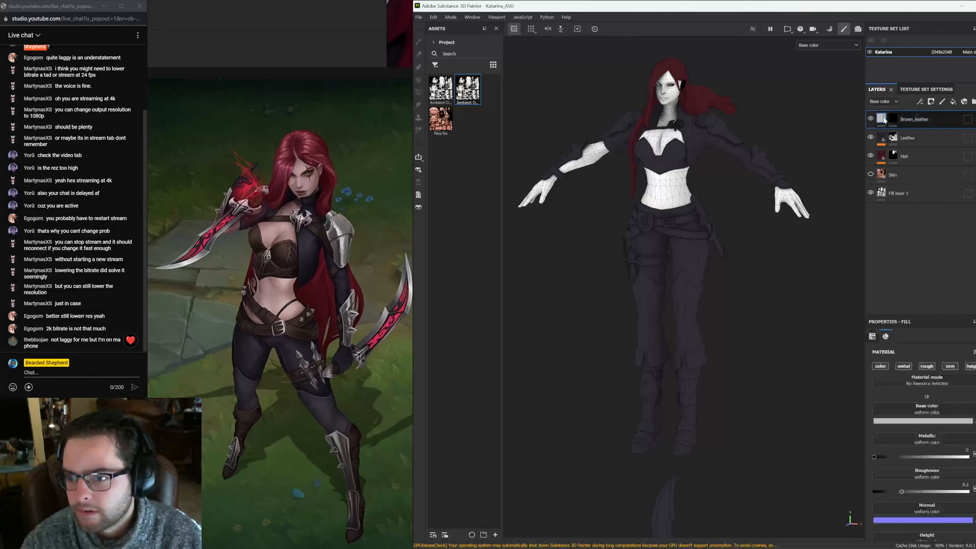
left_click(885, 369, "alt")
Copy the Gradient filter from the Leather layer and paste it onto the Brown_leather layer
left_click(884, 141)
left_click(913, 154)
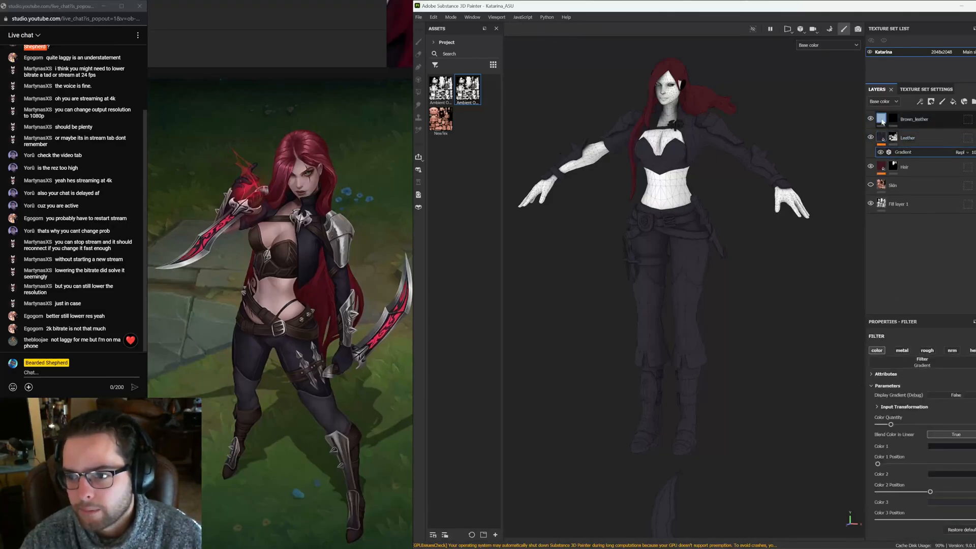
key("ctrl+c")
left_click(917, 120)
key("ctrl+v")
middle_click_drag(642, 115, 649, 202, "alt")
right_click_drag(649, 202, 785, 170, "alt")
left_click(894, 119)
right_click_drag(693, 273, 687, 272, "alt")
left_click_drag(687, 272, 662, 253, "alt")
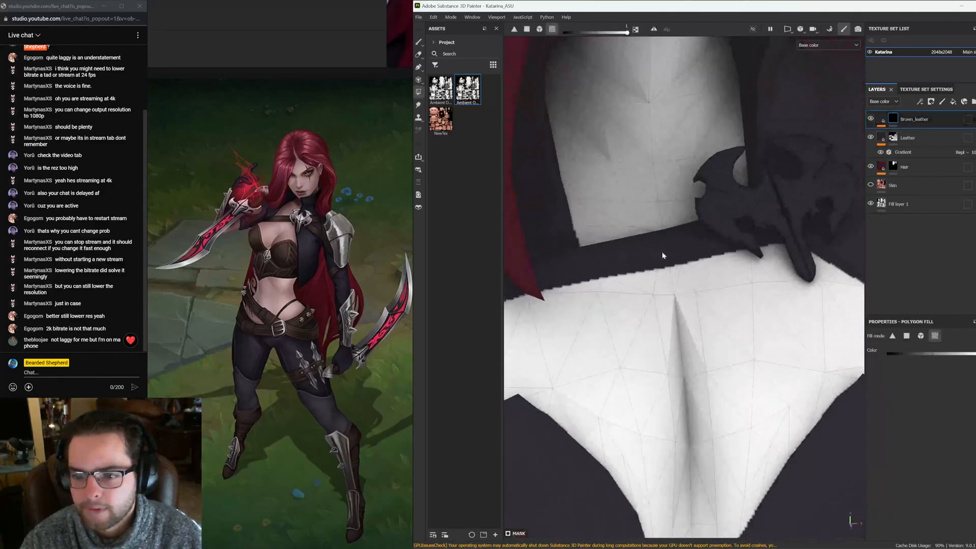
left_click(662, 252)
key("ctrl+z")
Open the Leather layer's Gradient filter and zoom the reference image onto the chest armour to compare colors
left_click(907, 336)
left_click(903, 152)
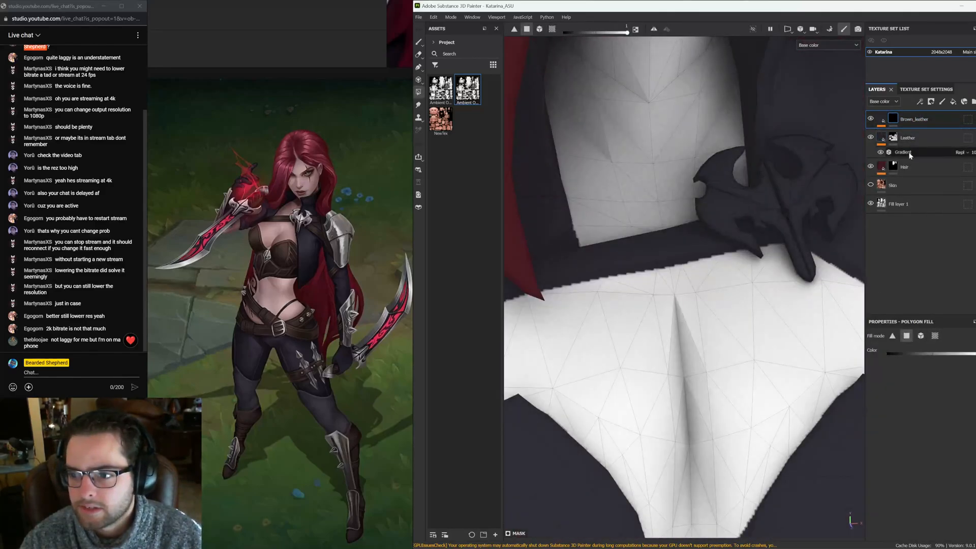
left_click(332, 249)
scroll(315, 226, "up", 5)
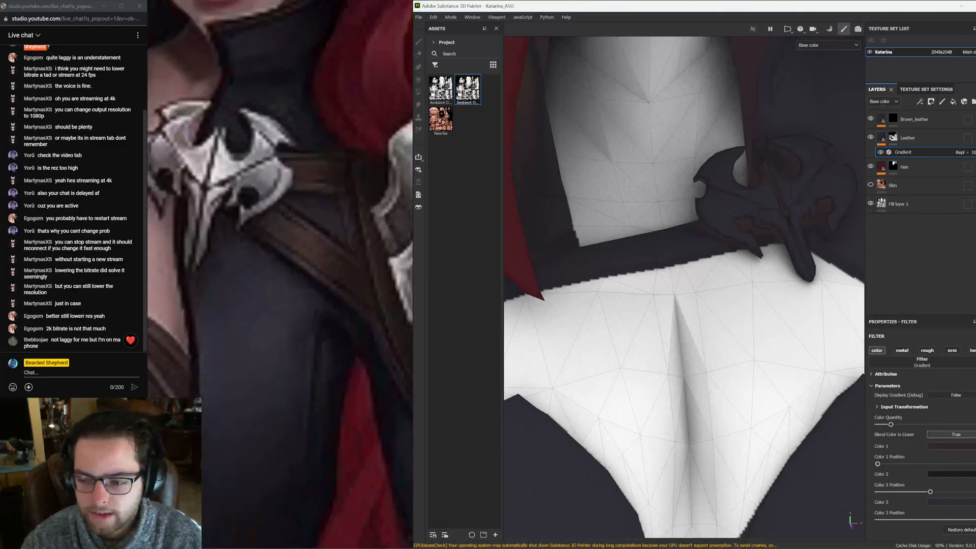
left_click(263, 234)
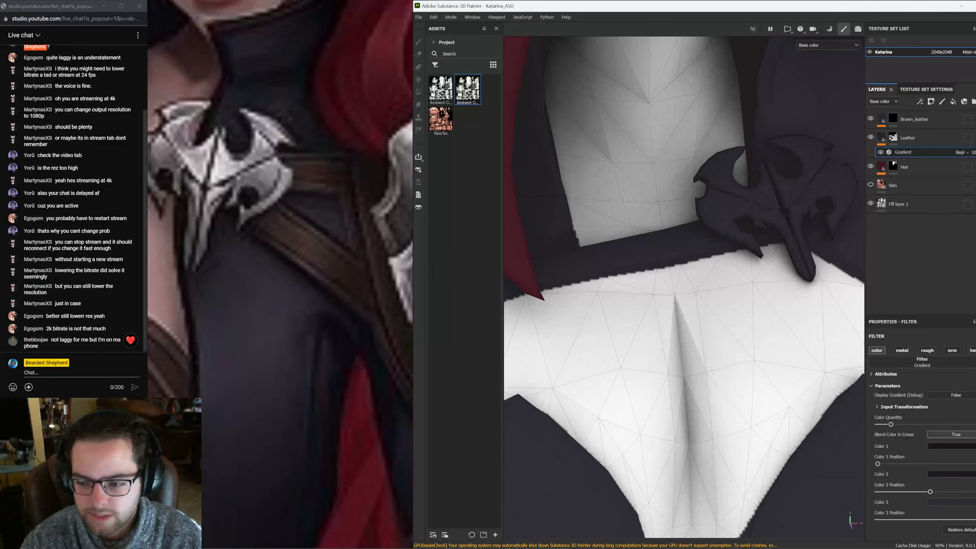
Paste the copied Gradient filter onto the Brown_leather layer and delete the duplicate filter copy
left_click(342, 281)
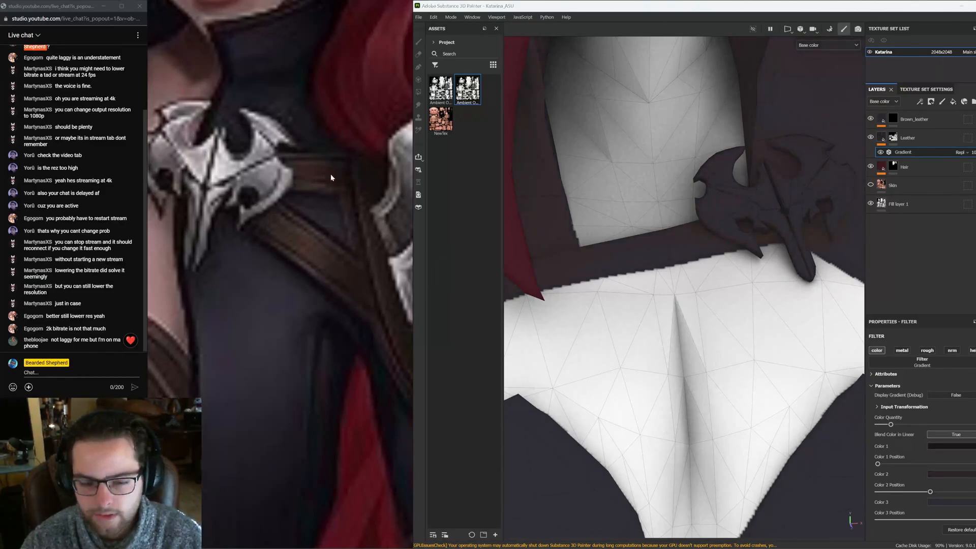
key("f")
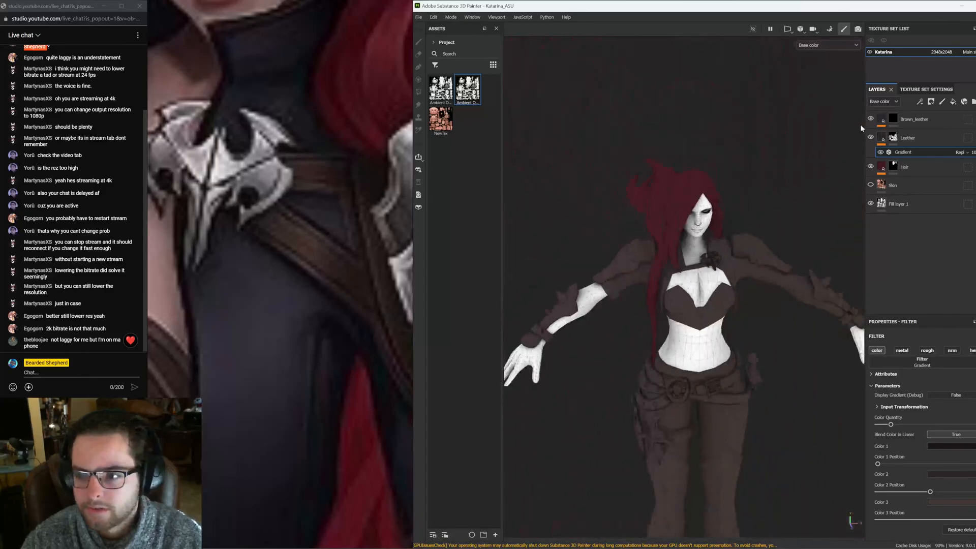
right_click(892, 135)
left_click(915, 120)
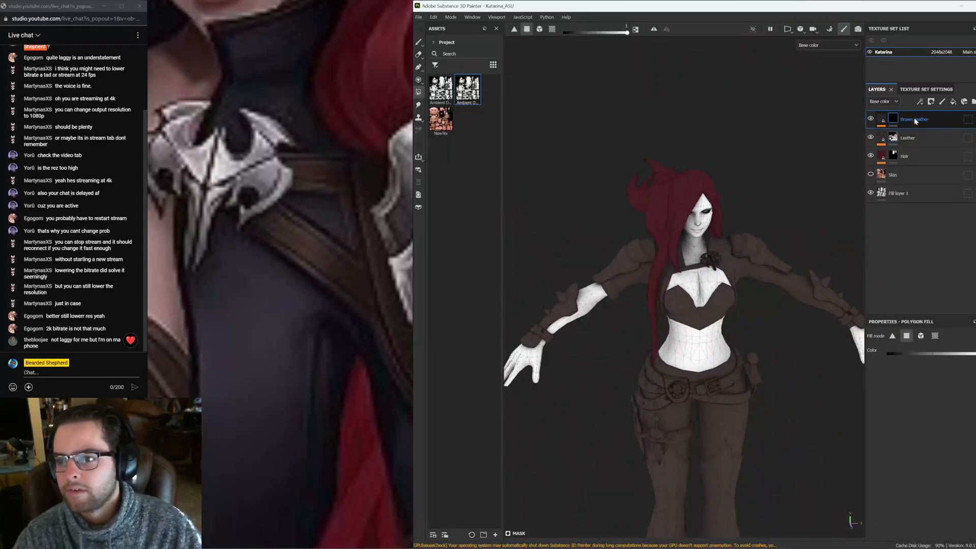
left_click(900, 143)
left_click_drag(920, 152, 881, 121)
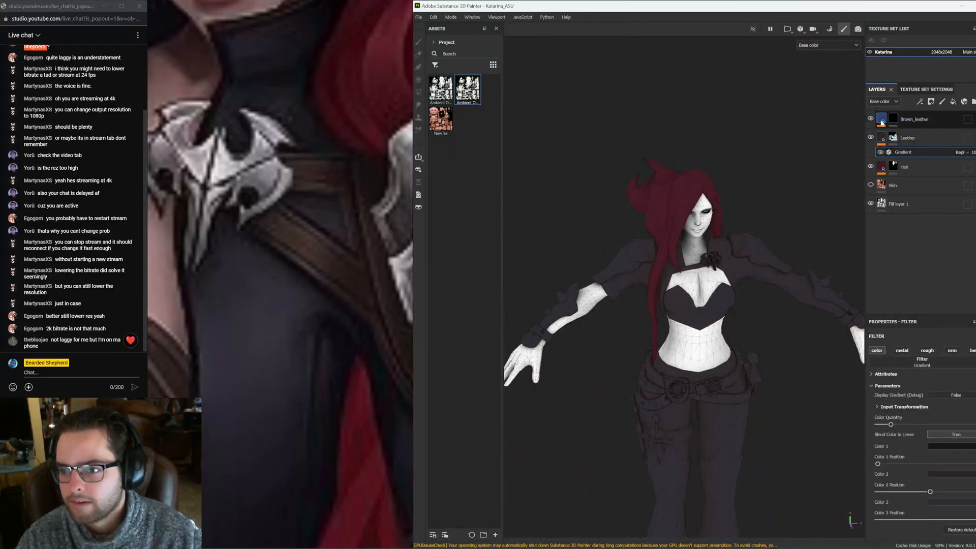
left_click(883, 123)
key("ctrl+v")
left_click(898, 134)
key("ctrl+v")
left_click(883, 159)
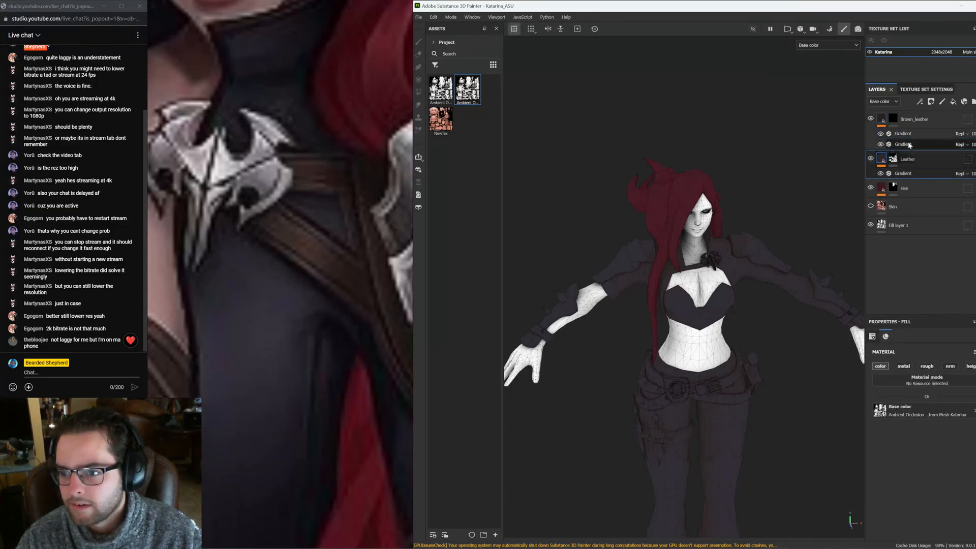
left_click(910, 146)
key("Delete")
key("Delete")
left_click(894, 120)
Set the Brown_leather layer's base color to pure red FF0000 for visibility
scroll(675, 270, "up", 4)
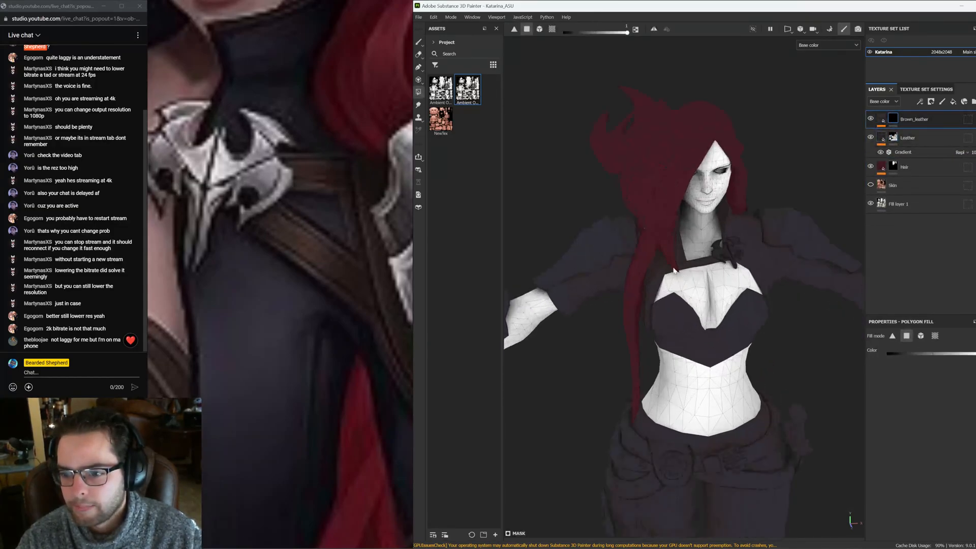
scroll(674, 270, "up", 3)
scroll(720, 251, "up", 4)
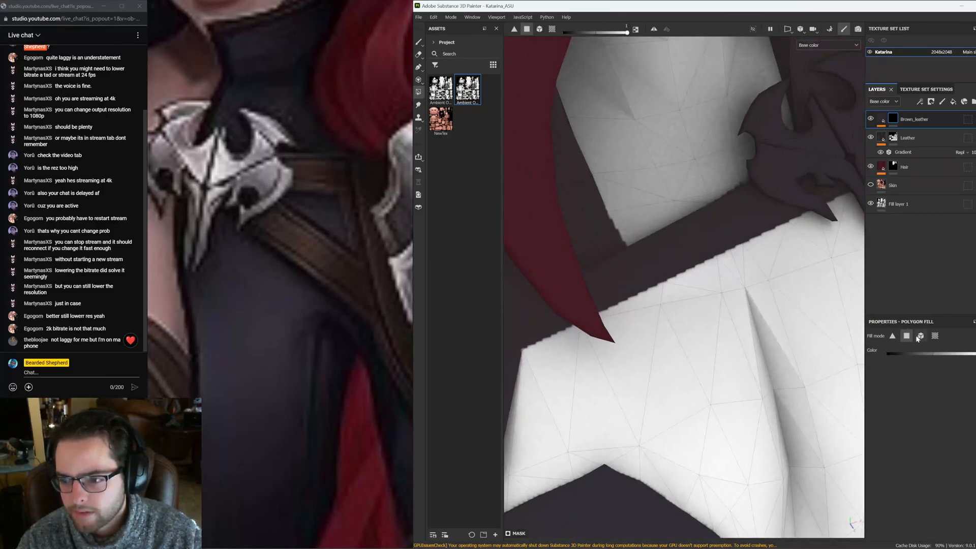
left_click(883, 123)
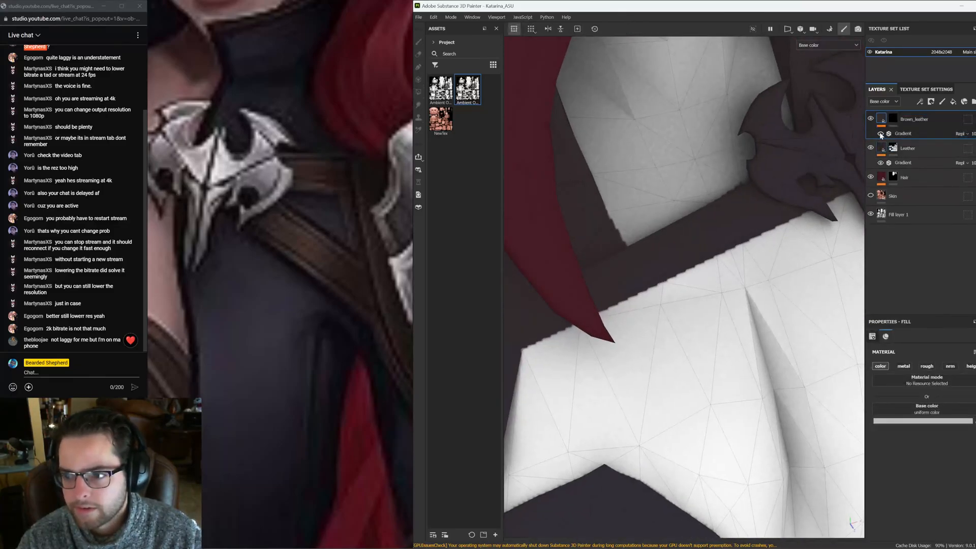
left_click(882, 134)
left_click(915, 422)
left_click_drag(859, 394, 908, 340)
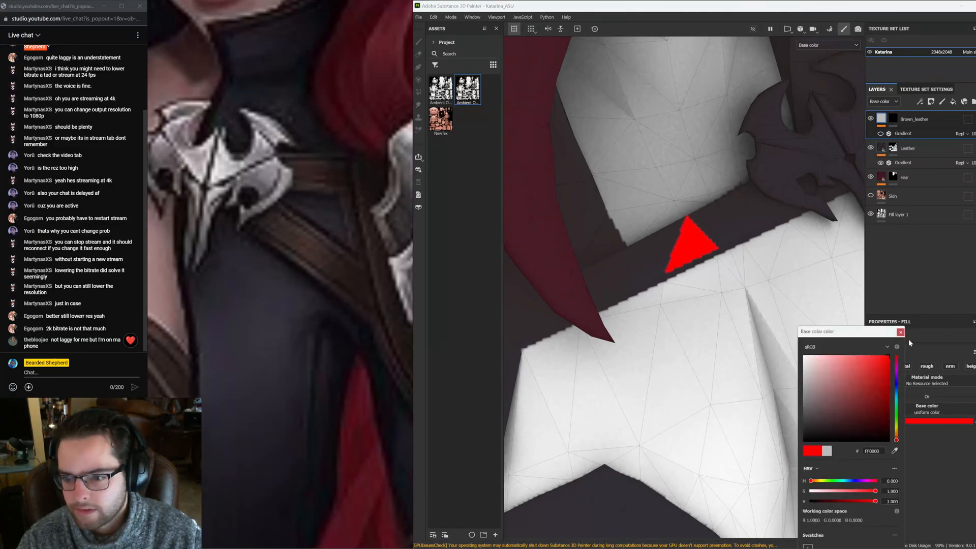
Select Brown_leather's mask and polygon-fill faces along the chest strap, undoing two stray fills
middle_click_drag(709, 223, 665, 244, "alt")
left_click(699, 251)
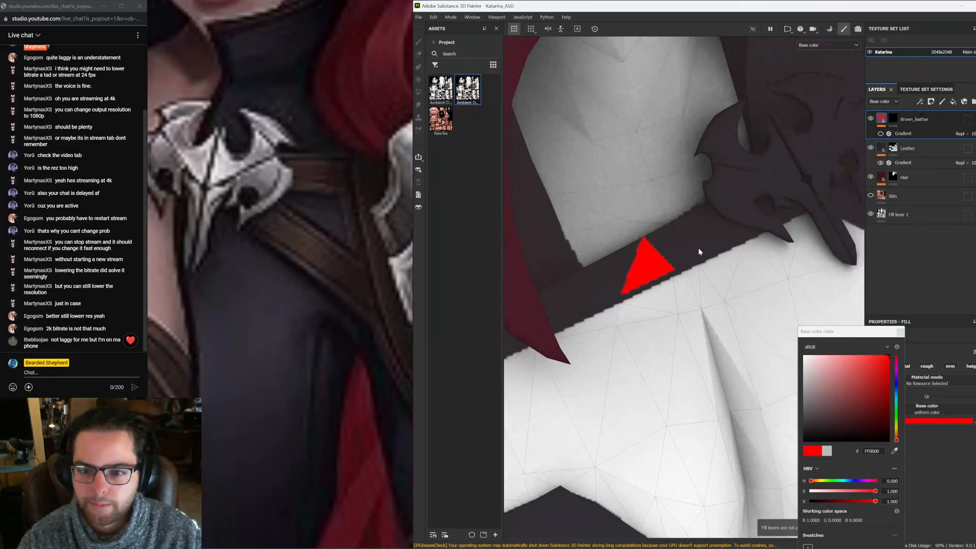
left_click(893, 120)
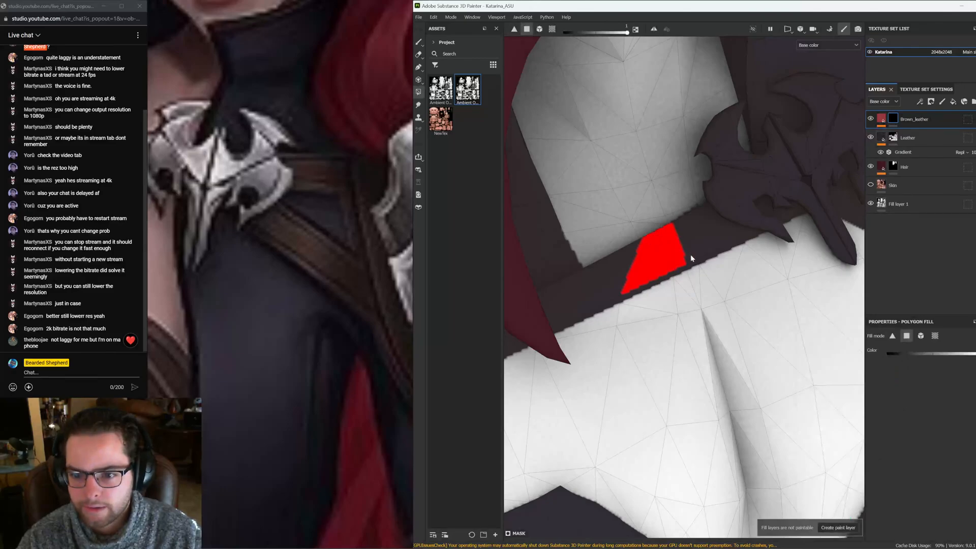
left_click_drag(716, 303, 756, 307, "alt")
left_click(651, 303)
left_click(604, 306)
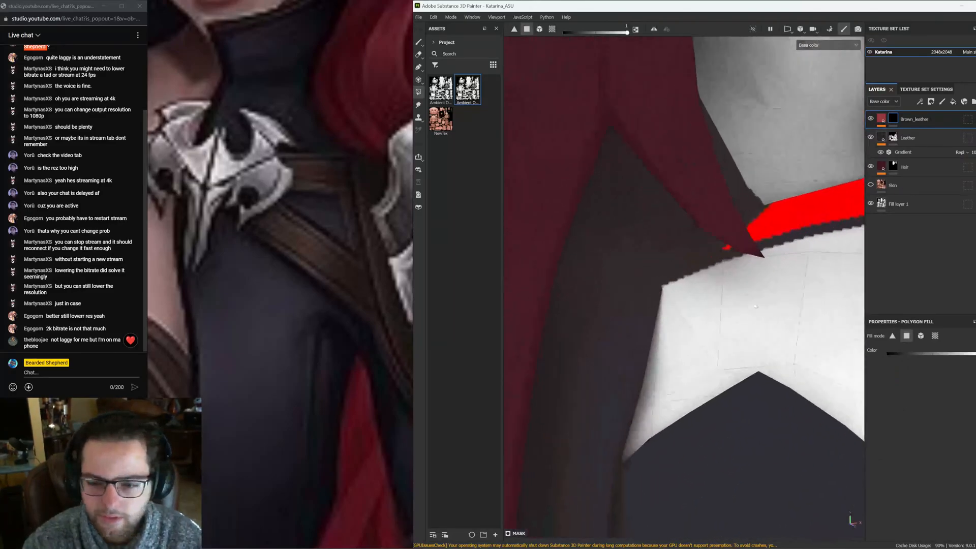
left_click(637, 267)
key("ctrl+z")
key("ctrl+z")
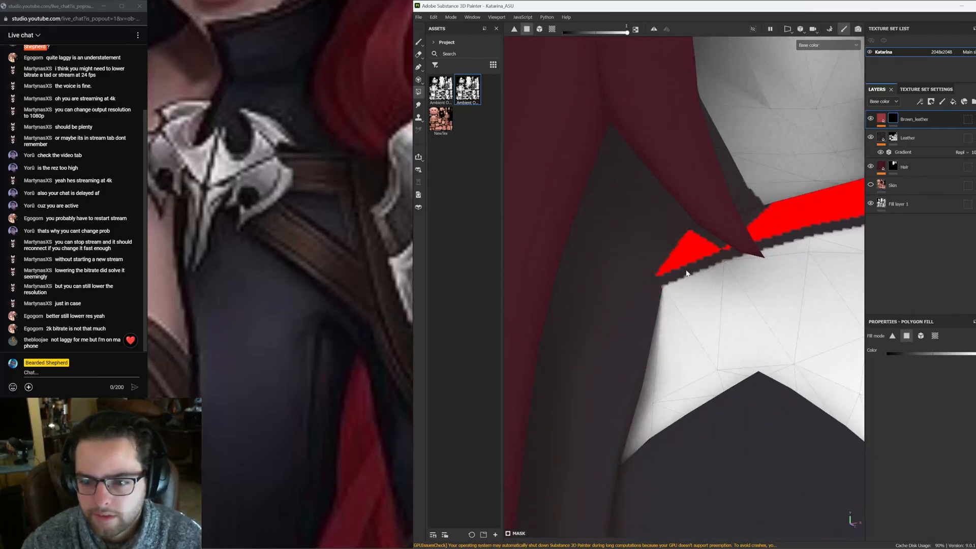
Extend the polygon fill across more of the chest strap below the collar
scroll(257, 203, "down", 6)
middle_click_drag(256, 203, 317, 219)
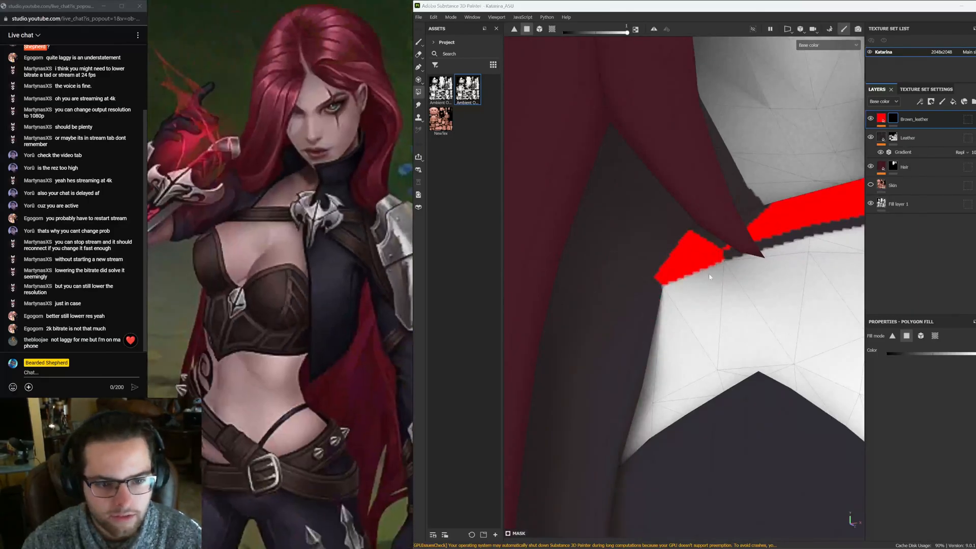
middle_click_drag(778, 259, 611, 276, "alt")
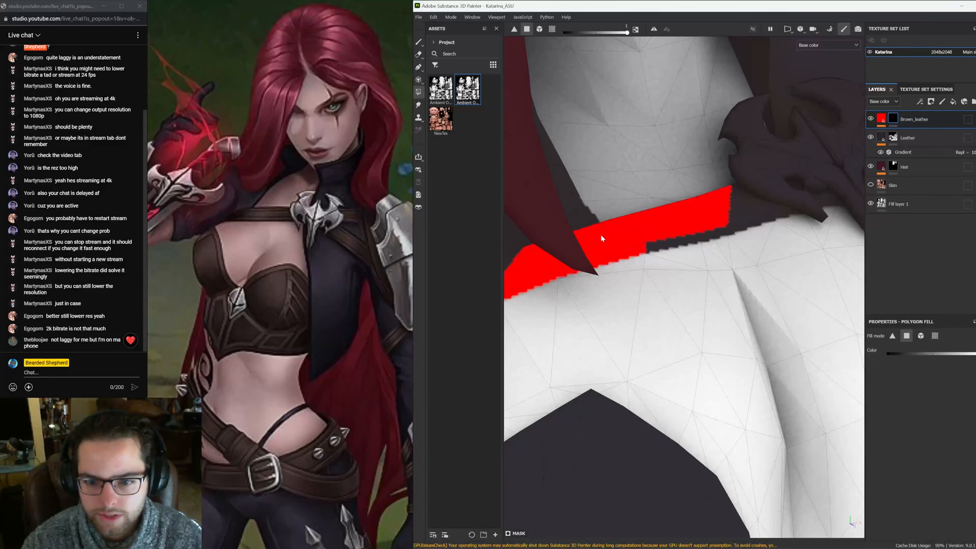
mouse_move(602, 238)
left_mouse_down("alt")
mouse_move(641, 359)
mouse_move(599, 229)
left_mouse_up("alt")
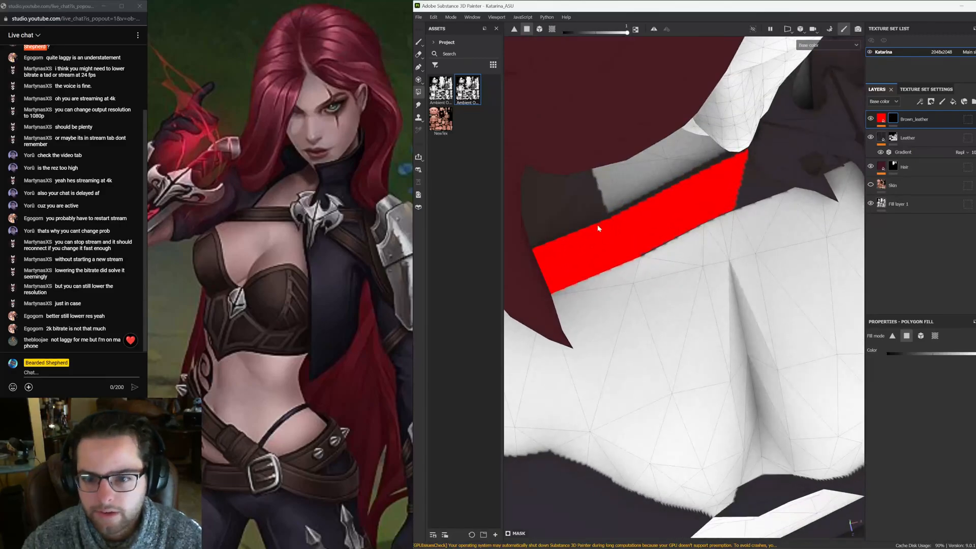
left_click(630, 209)
middle_click_drag(670, 231, 547, 295, "alt")
left_click_drag(547, 294, 618, 258, "alt")
right_click_drag(618, 258, 484, 324, "alt")
key("F3")
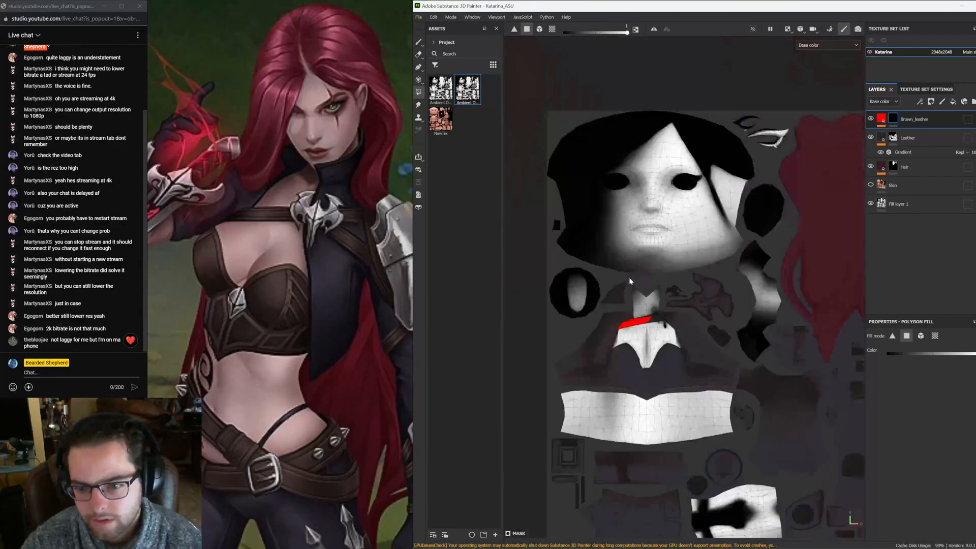
Fill the remaining chest strap polygons on the mask across the front of the torso
right_click_drag(630, 277, 599, 302, "alt")
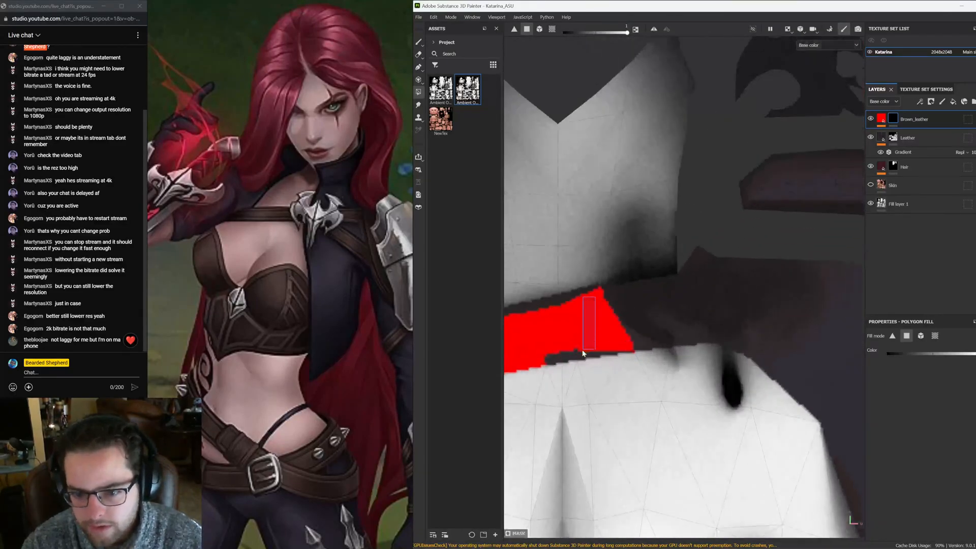
left_click_drag(650, 289, 607, 348)
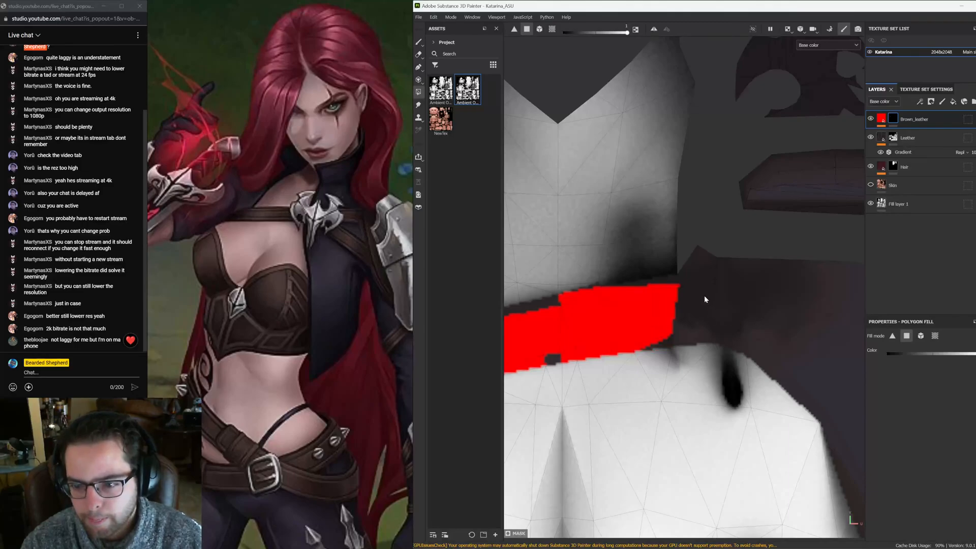
left_click_drag(705, 299, 669, 337)
middle_click_drag(670, 338, 748, 345, "alt")
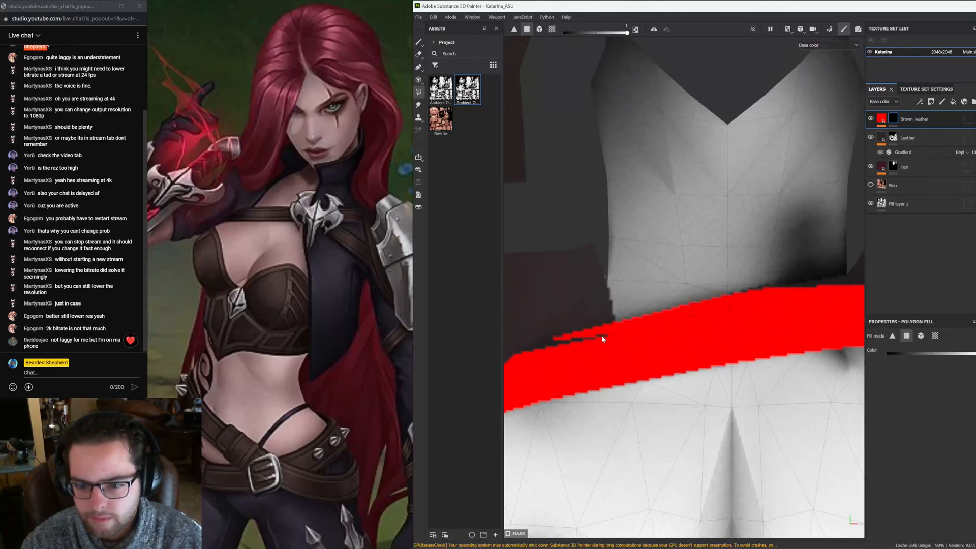
middle_click_drag(574, 364, 333, 327, "alt")
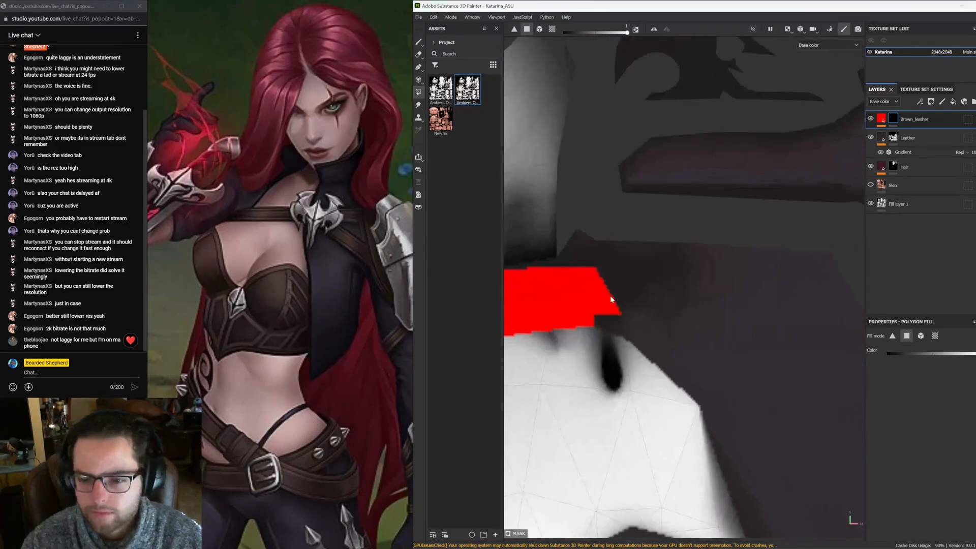
middle_click_drag(612, 299, 698, 332, "alt")
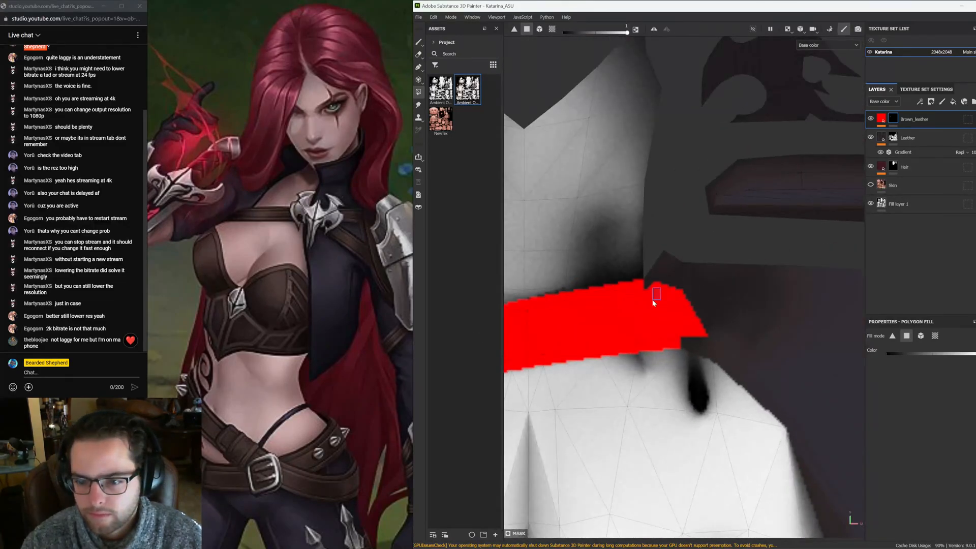
left_click_drag(653, 301, 647, 287)
right_click_drag(715, 316, 516, 258, "alt")
right_click_drag(712, 336, 790, 300, "alt")
middle_click_drag(785, 280, 748, 319, "alt")
left_click(724, 258)
left_click(706, 261)
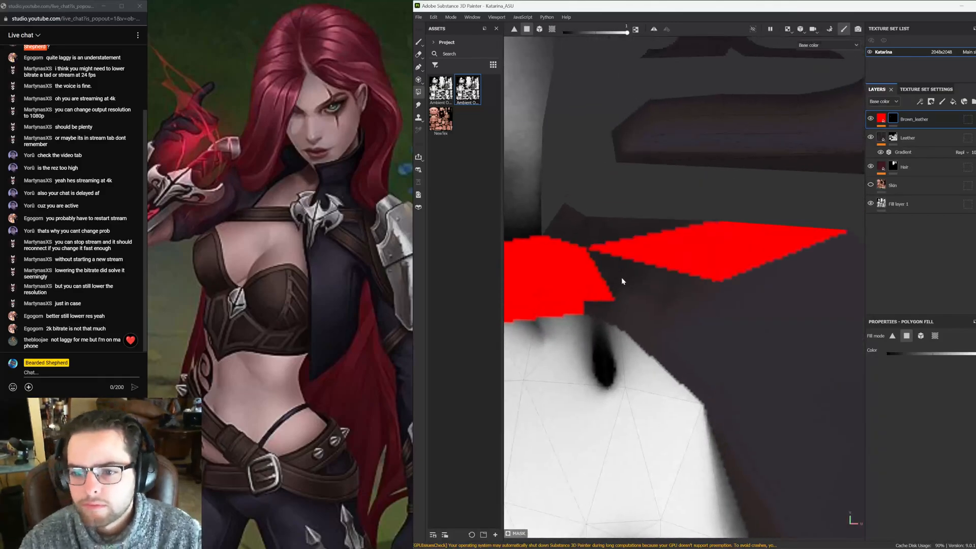
Fill the leftover gaps along the lower edge of the chest strap
left_click(621, 279)
left_click(602, 302)
left_click(628, 300)
left_click_drag(581, 300, 573, 304)
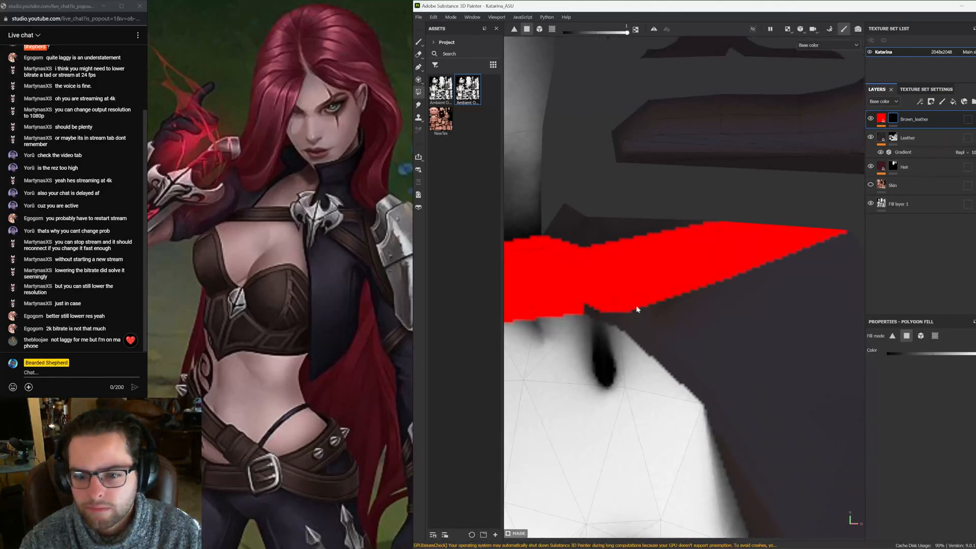
right_click_drag(732, 317, 397, 213, "alt")
middle_click_drag(671, 299, 653, 240, "alt")
right_click_drag(653, 239, 643, 260, "alt")
middle_click_drag(686, 351, 720, 208, "alt")
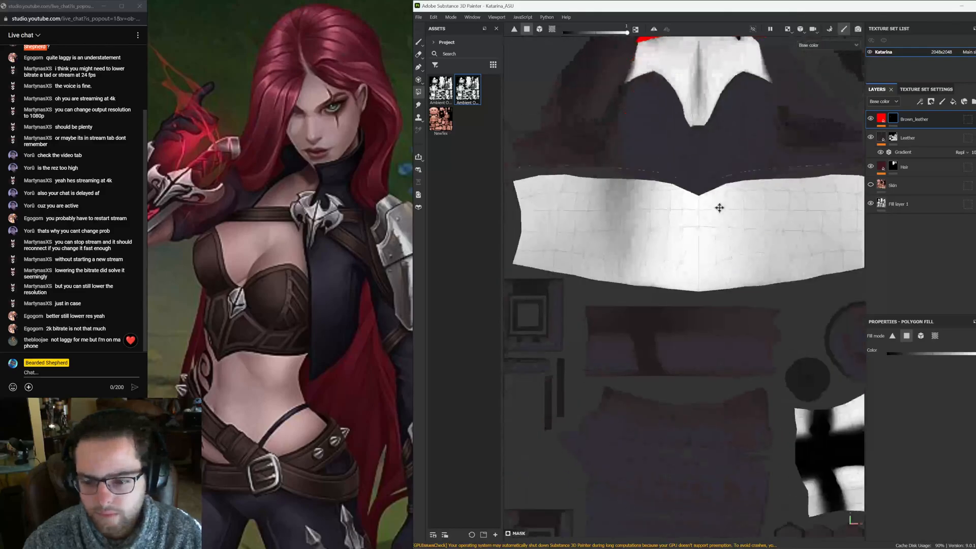
right_click_drag(730, 310, 630, 307, "alt")
middle_click_drag(699, 327, 660, 305, "alt")
key("F2")
right_click_drag(717, 314, 662, 246, "alt")
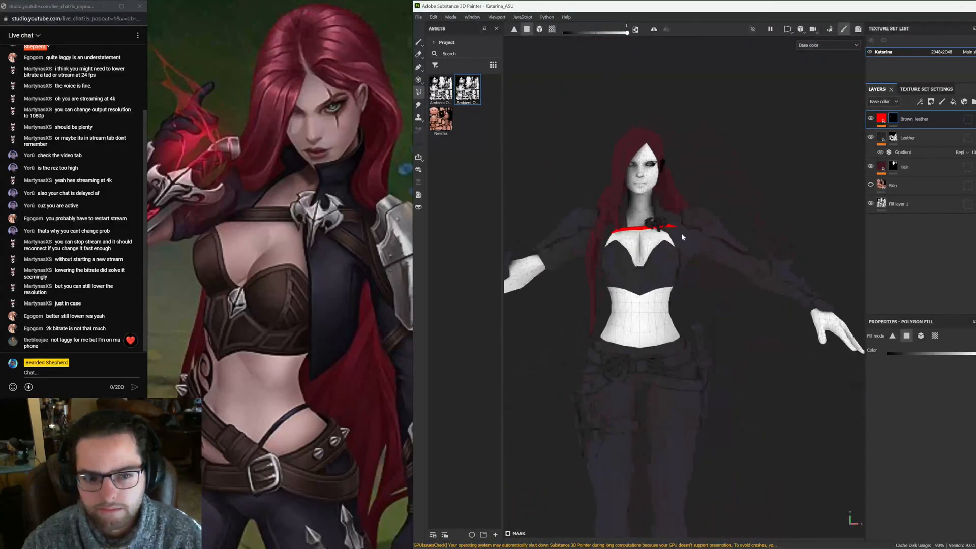
Orbit around the model and compare the filled chest strap with the reference art
left_click_drag(681, 233, 646, 236, "alt")
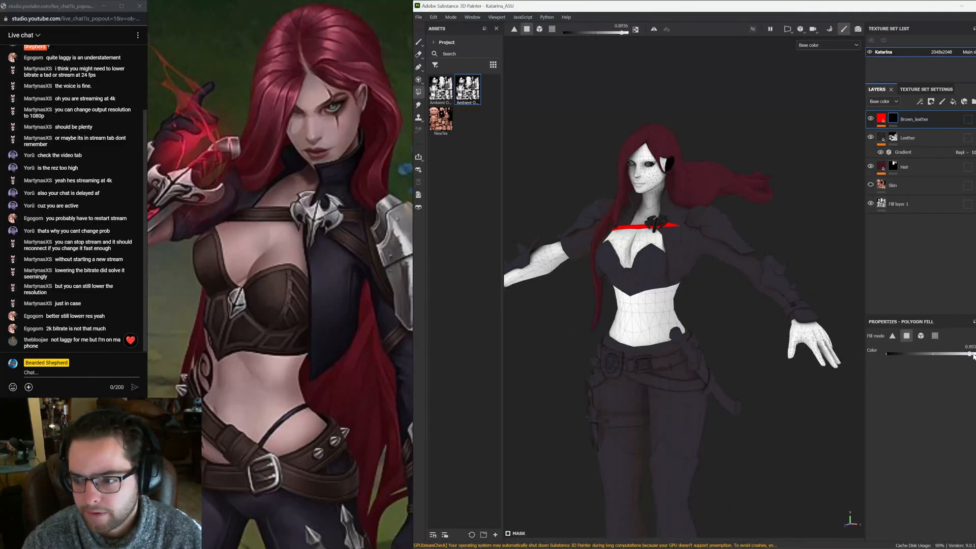
left_click_drag(715, 232, 781, 259, "alt")
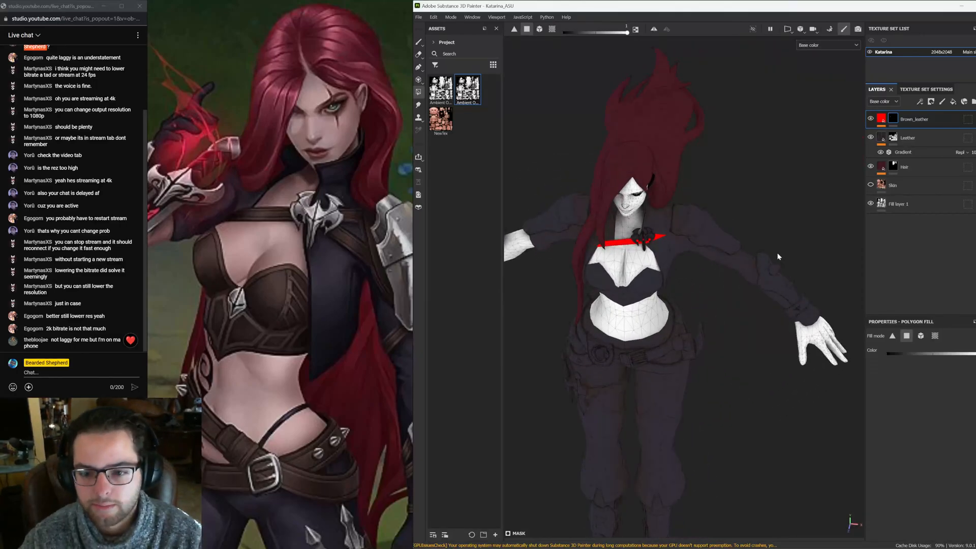
left_click_drag(777, 253, 721, 277, "alt")
scroll(152, 338, "down", 5)
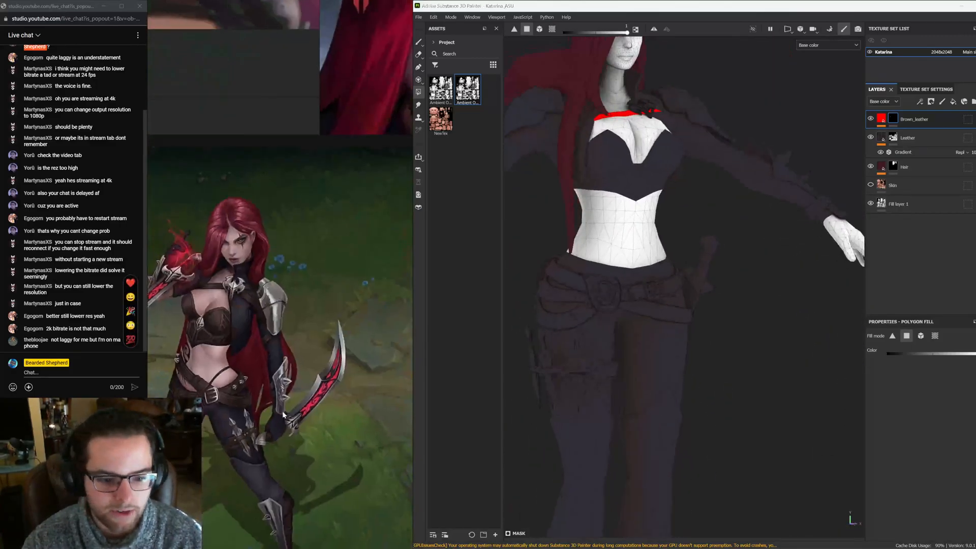
middle_click_drag(268, 453, 331, 381)
left_click_drag(784, 366, 597, 382, "alt")
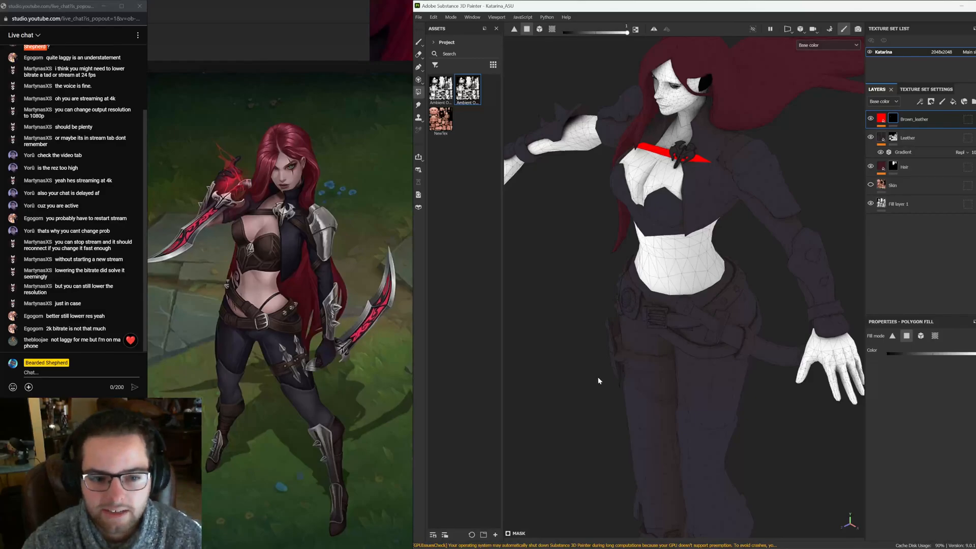
left_click_drag(732, 303, 687, 299, "alt")
right_click_drag(686, 298, 700, 302, "alt")
left_click_drag(700, 302, 664, 312, "alt")
scroll(320, 328, "down", 5)
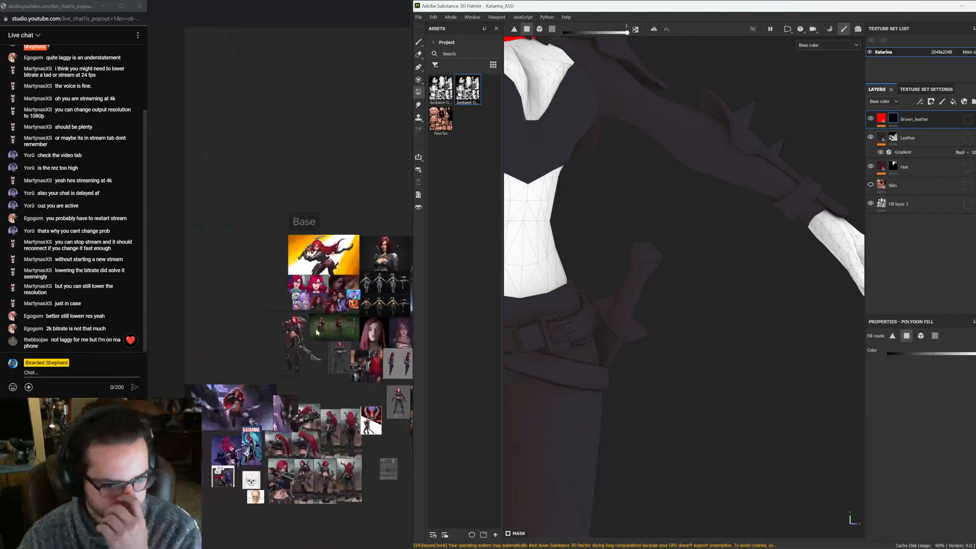
Try filling the dagger sheath at the hip with rectangle and mesh fill modes, undoing both fills
scroll(271, 360, "up", 6)
left_click_drag(675, 234, 621, 289)
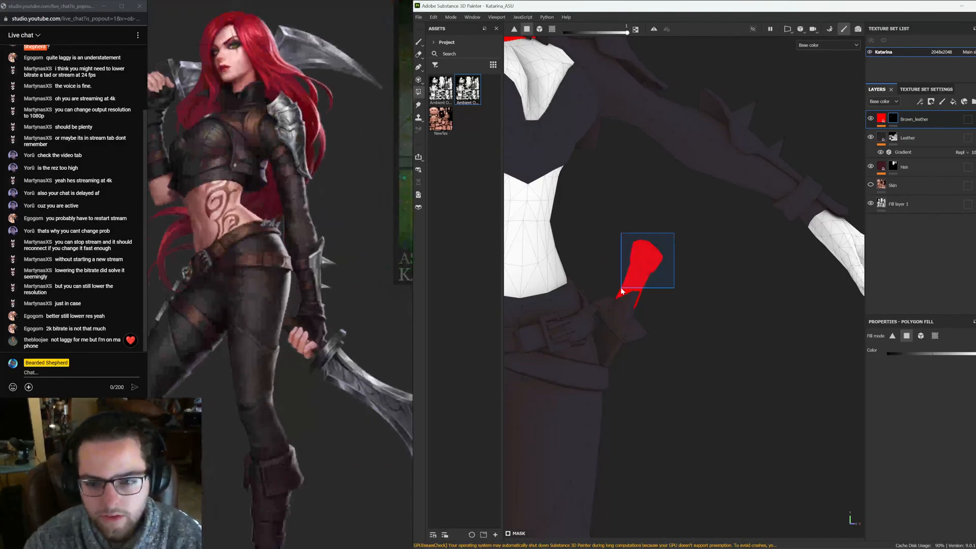
left_click_drag(883, 324, 908, 288, "alt")
left_click_drag(681, 251, 621, 292)
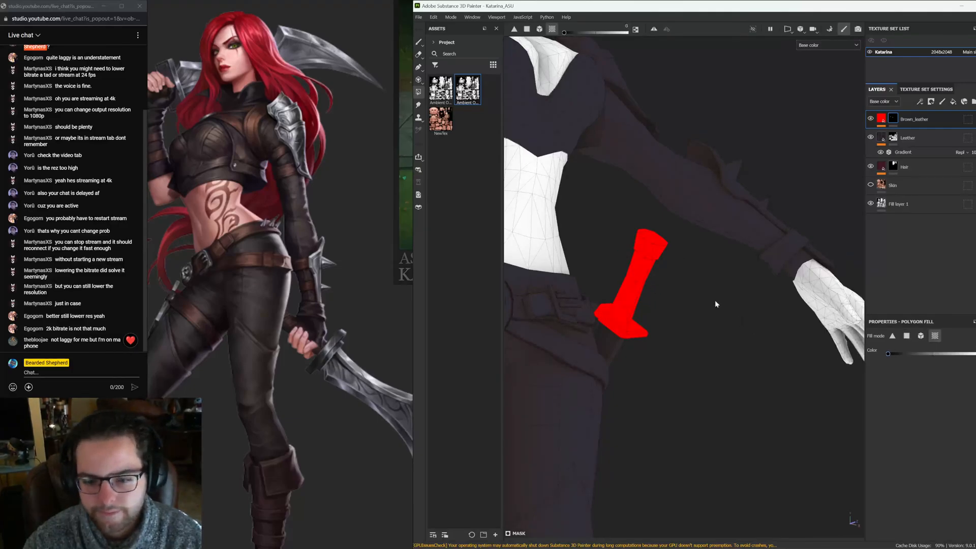
key("ctrl+z")
key("ctrl+z")
Fill a section of the dagger sheath at the hip on the Brown_leather mask, undoing one extra fill
left_click_drag(615, 279, 615, 280)
left_click_drag(844, 330, 972, 362, "alt")
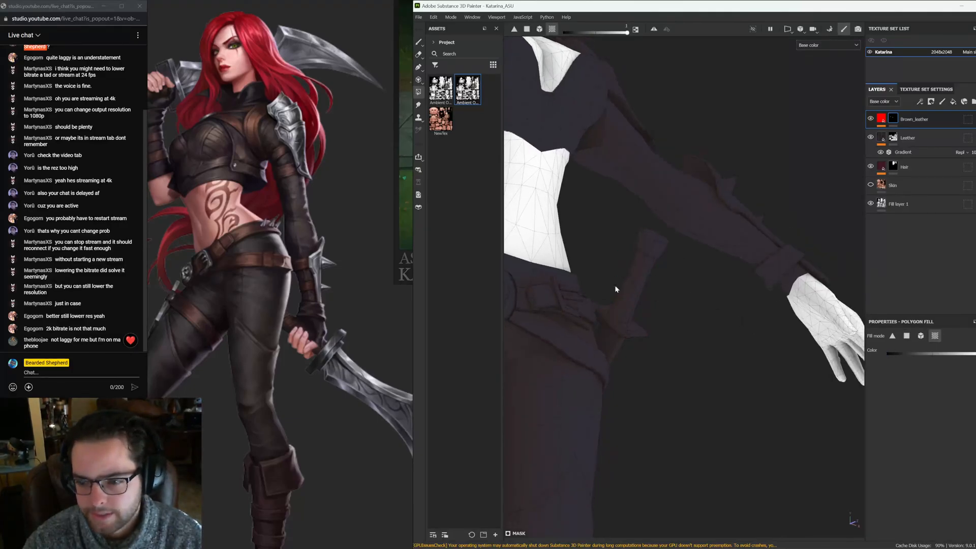
scroll(615, 289, "up", 3)
left_click_drag(684, 246, 629, 268)
key("ctrl+z")
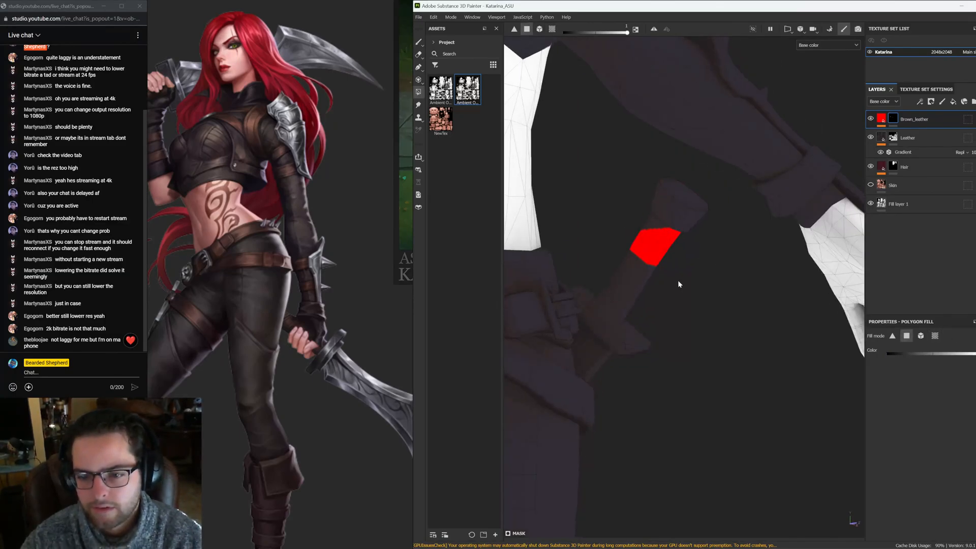
Fill the rest of the sheath strip polygons in the UV view and check the sheath on the model
key("F2")
scroll(661, 275, "up", 4)
scroll(643, 247, "up", 12)
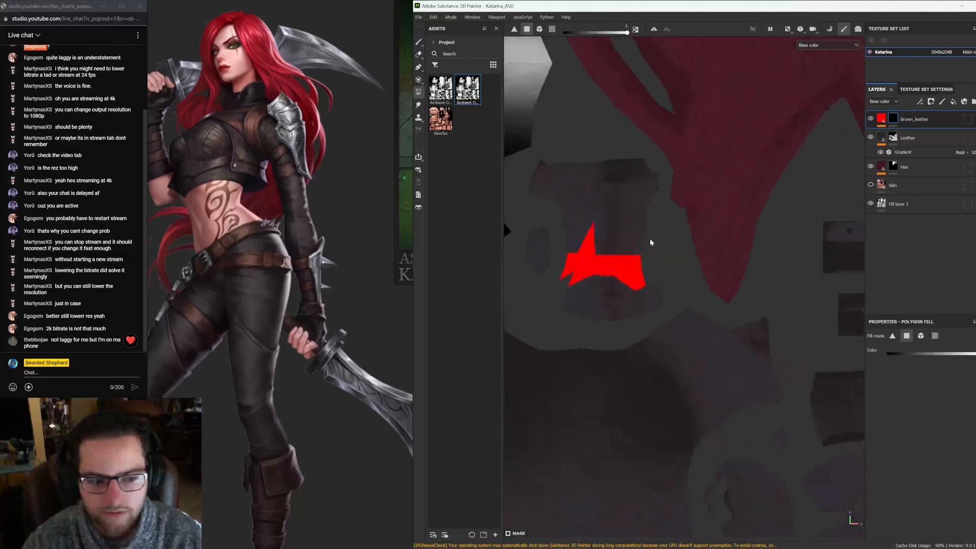
middle_click_drag(571, 245, 674, 243, "alt")
scroll(674, 243, "down", 1)
left_click_drag(578, 182, 762, 350)
scroll(775, 272, "down", 6)
key("F2")
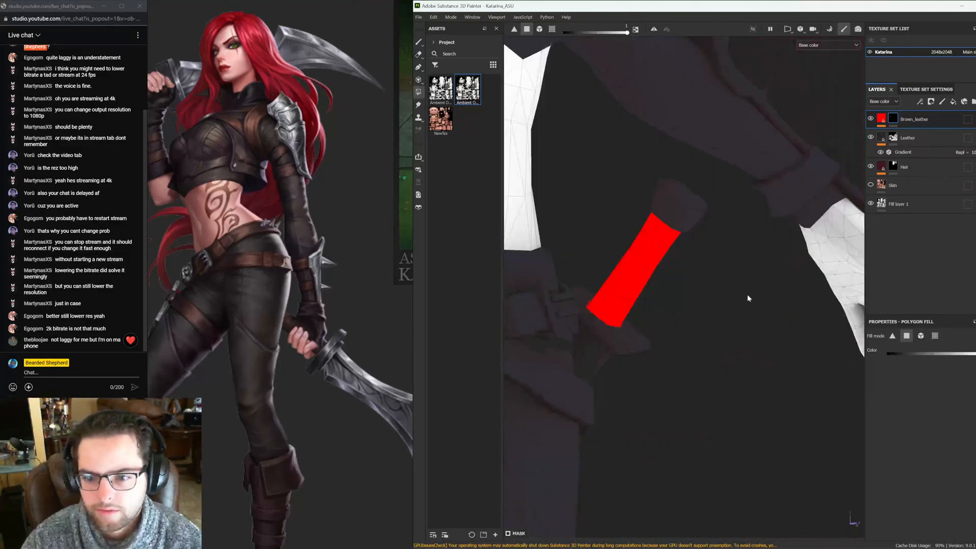
scroll(519, 252, "down", 5)
left_click_drag(519, 253, 763, 316, "alt")
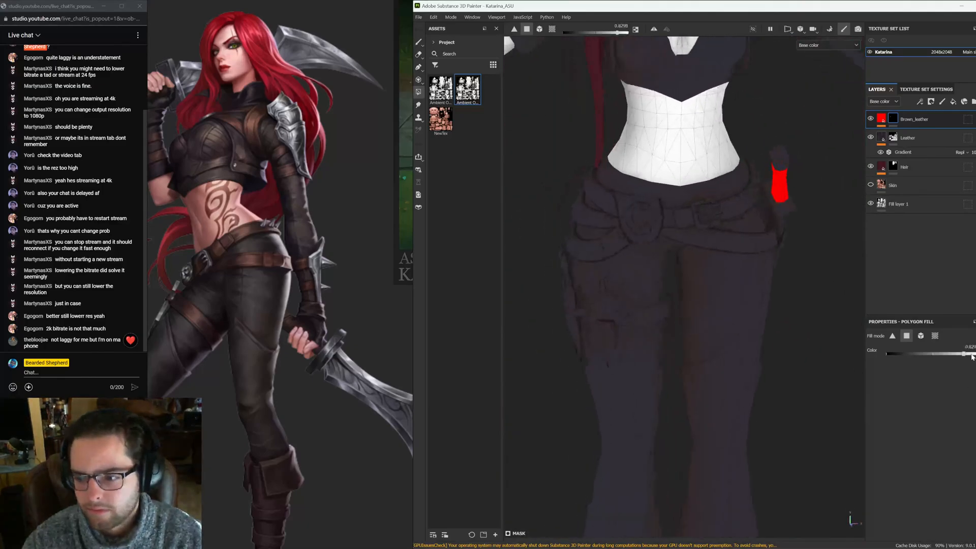
left_click_drag(972, 357, 975, 356)
scroll(614, 254, "up", 2)
Switch to the music player in the browser, skip to the next song, and return to the painter
mouse_move(471, 548)
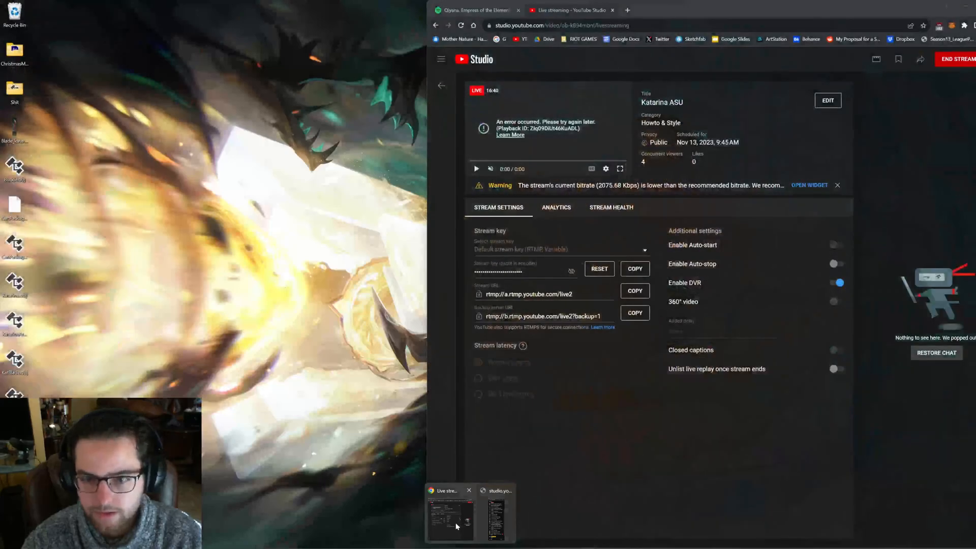
left_click(471, 527)
left_click(474, 11)
left_click_drag(428, 254, 815, 260)
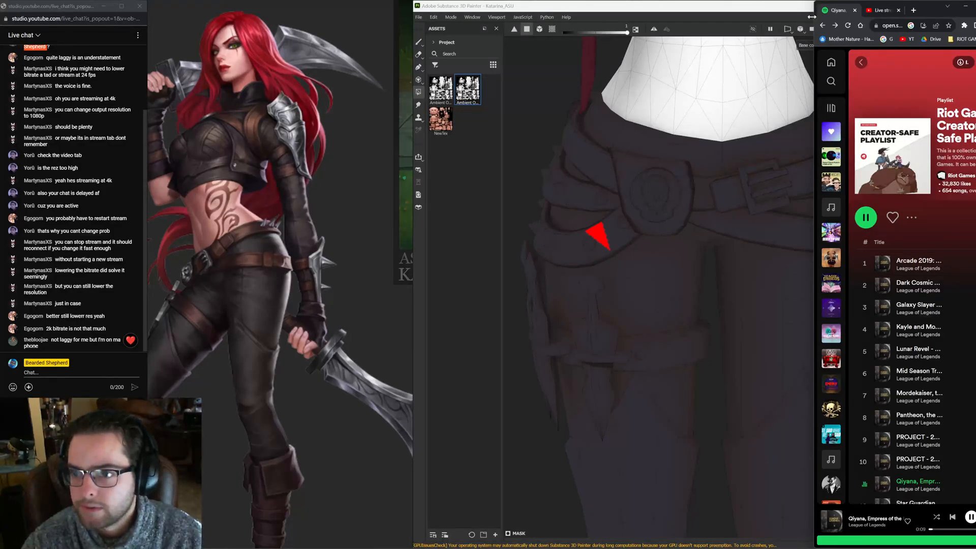
left_click_drag(812, 17, 623, 16)
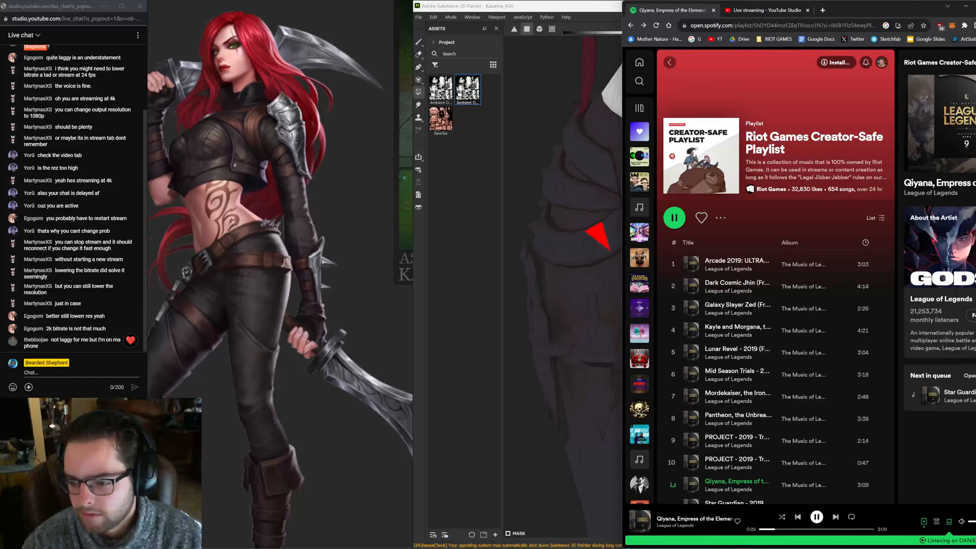
left_click(835, 516)
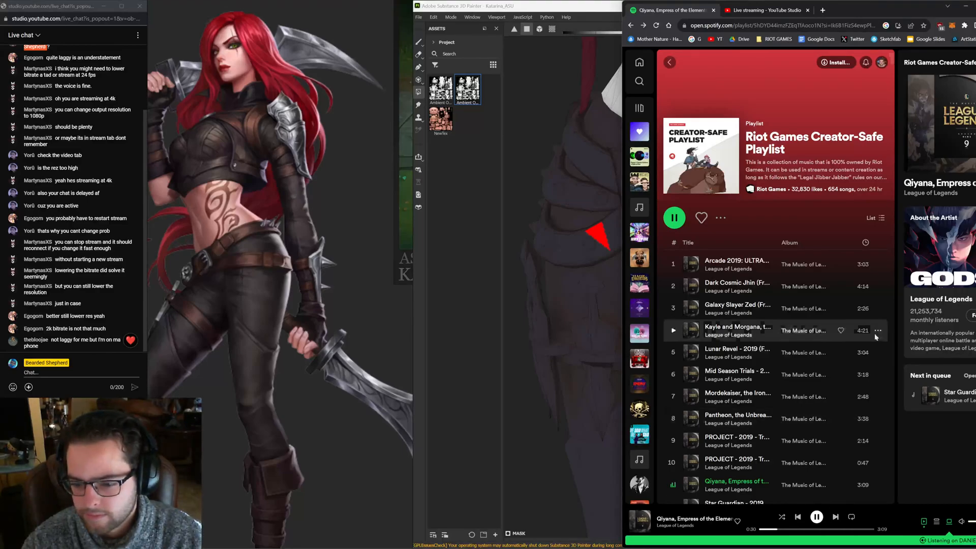
left_click(966, 7)
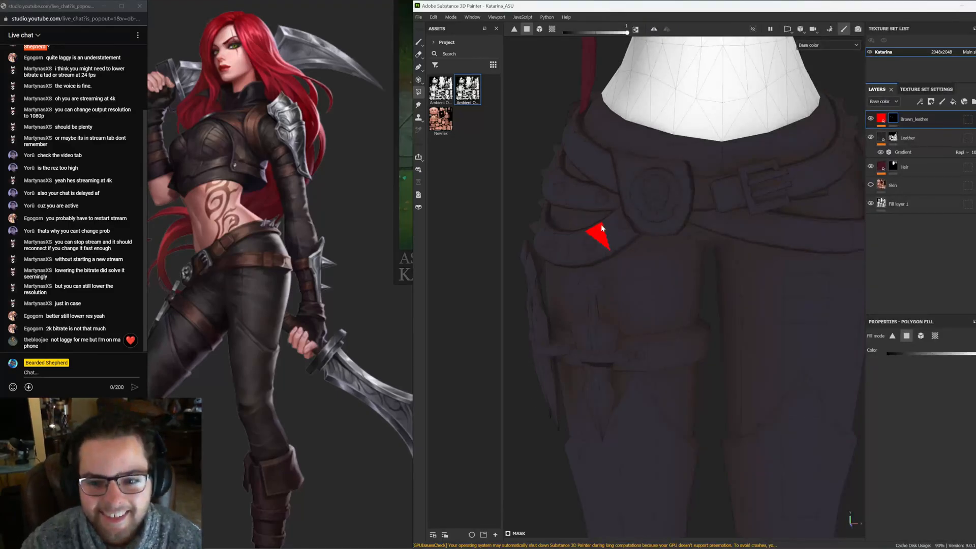
Fill the belt polygons around the front buckle at the hip on the mask
scroll(603, 248, "up", 3)
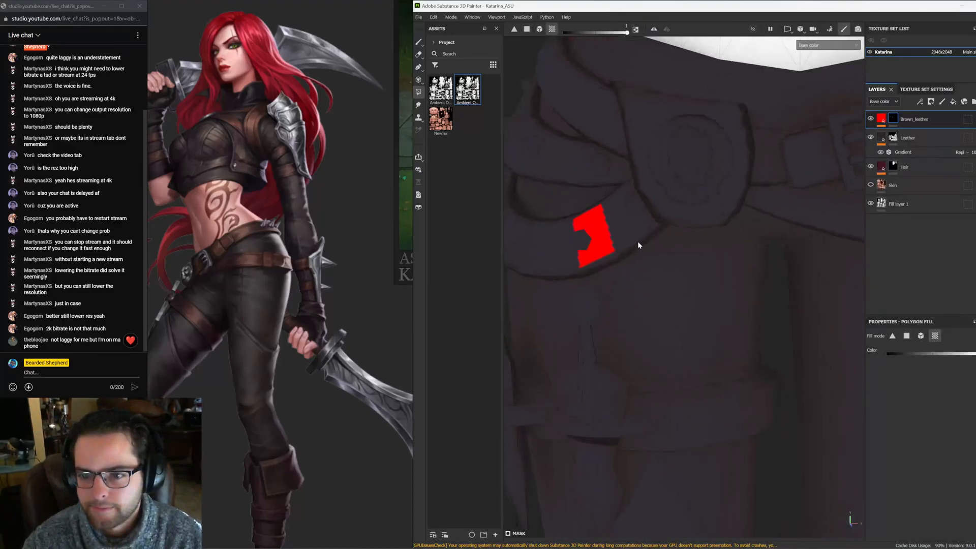
left_click_drag(637, 242, 669, 242, "alt")
left_click(672, 280)
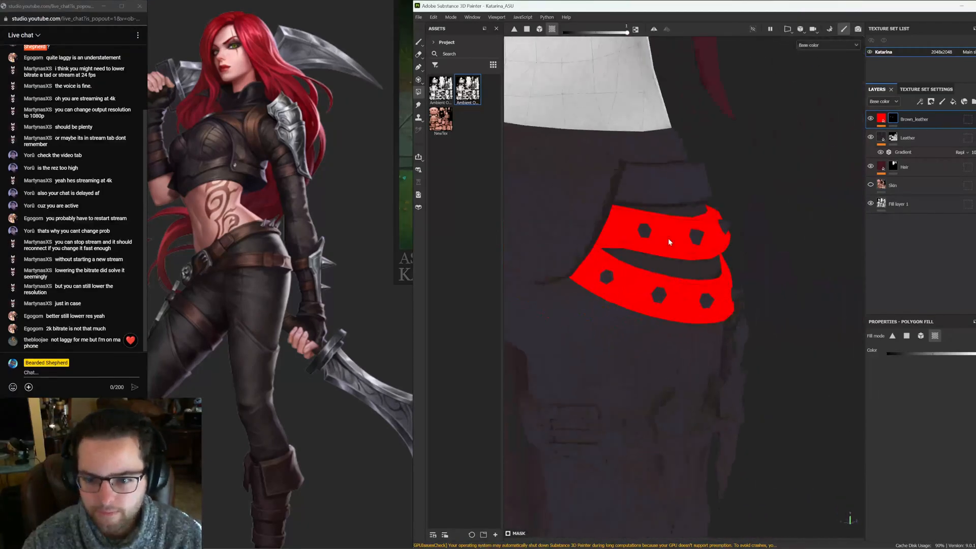
left_click(659, 197)
left_click_drag(658, 198, 769, 259, "alt")
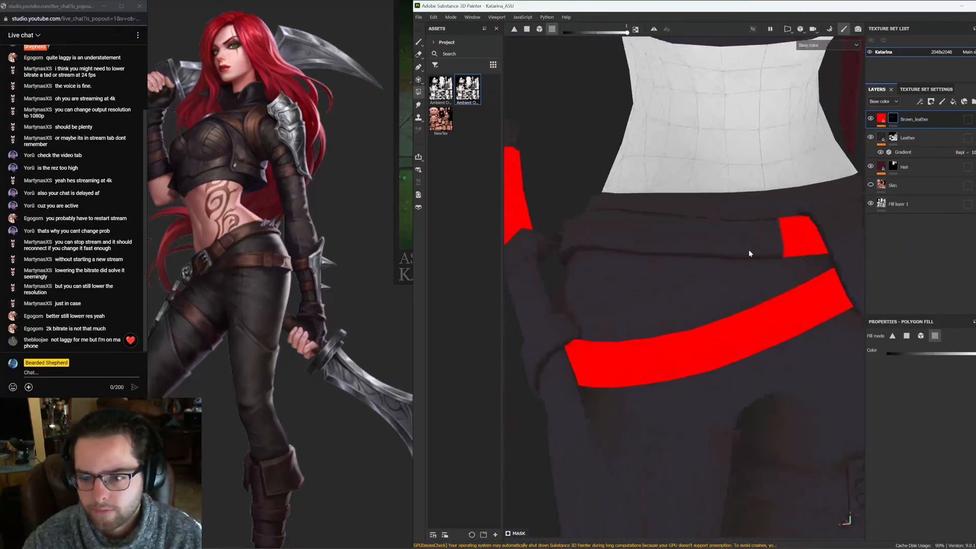
left_click(701, 252)
left_click_drag(702, 252, 685, 200, "alt")
middle_click_drag(685, 200, 645, 275, "alt")
scroll(641, 280, "up", 5)
left_click(634, 320)
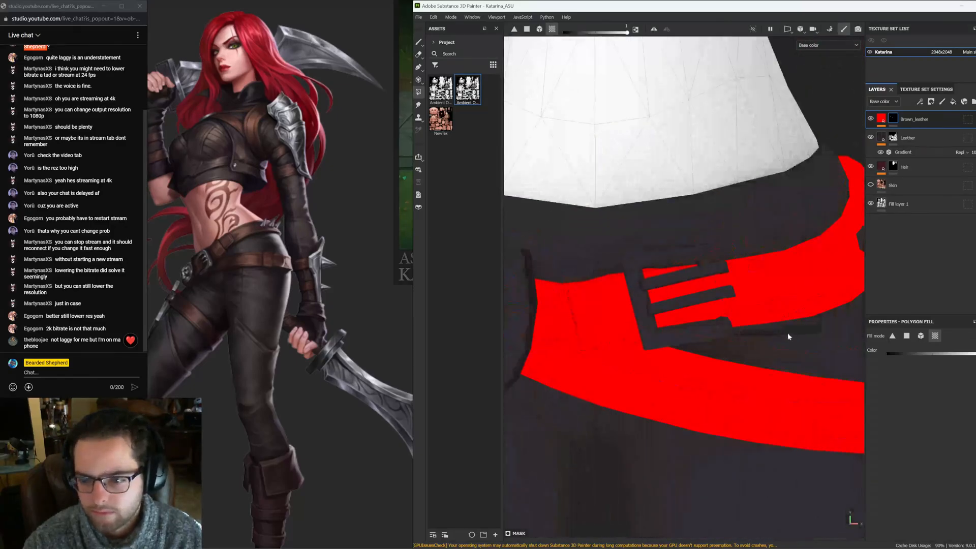
Extend the belt fill around the waist, undoing one stray fill
left_click(788, 333)
left_click_drag(789, 333, 754, 306, "alt")
scroll(512, 210, "down", 5)
left_click_drag(622, 278, 839, 287, "alt")
left_click_drag(665, 256, 740, 312, "alt")
scroll(731, 324, "down", 3)
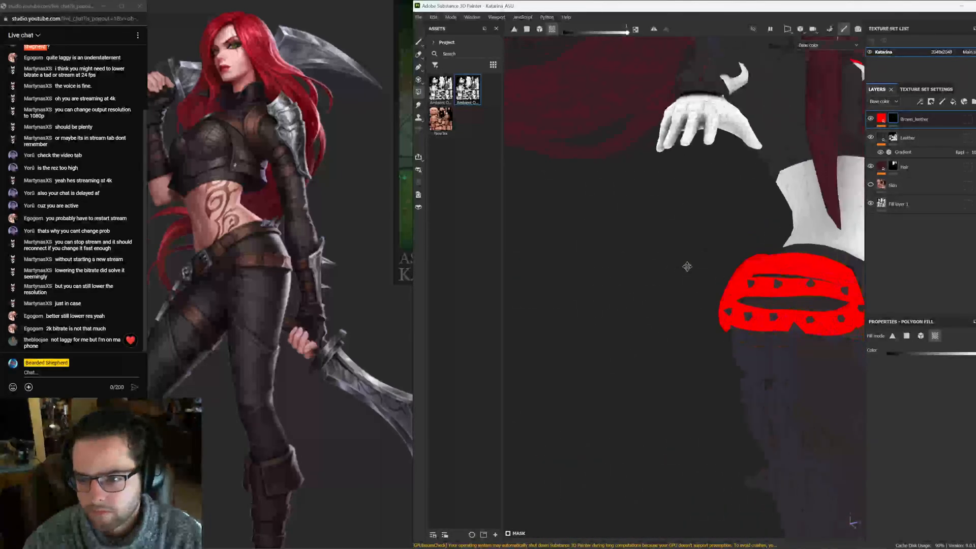
left_click_drag(686, 266, 770, 268, "alt")
scroll(741, 311, "up", 4)
left_click_drag(705, 312, 859, 326, "alt")
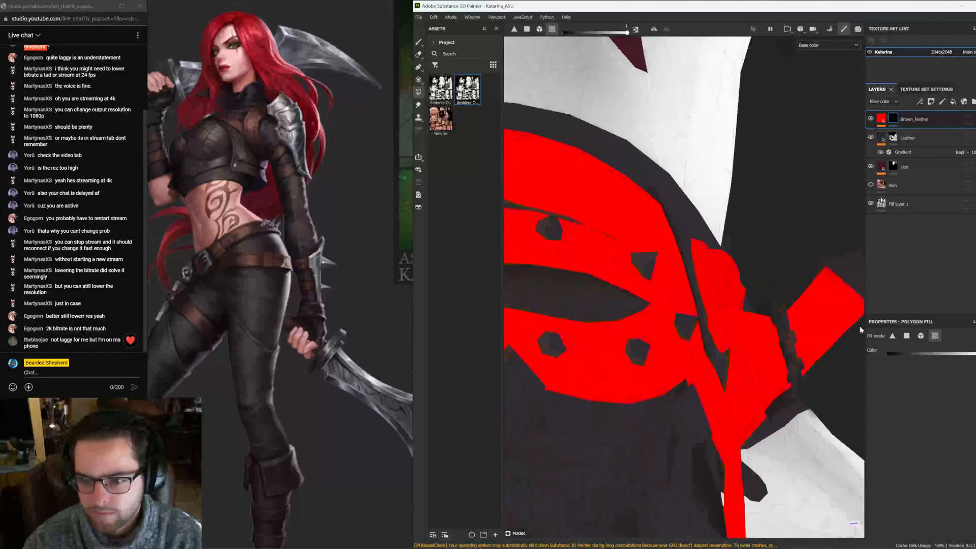
key("ctrl+z")
left_click_drag(687, 256, 661, 305, "alt")
scroll(605, 291, "down", 5)
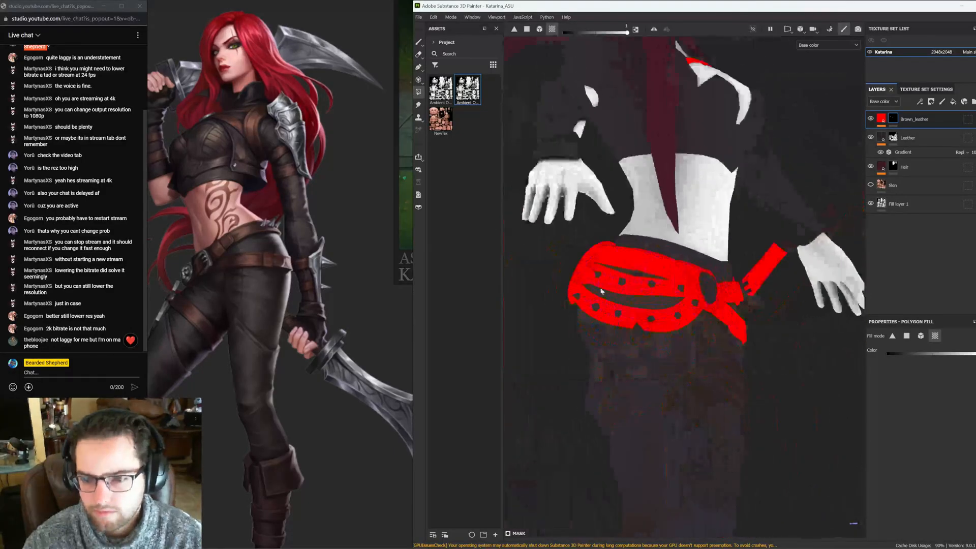
Fill the remaining belt pieces and the thigh strap, undoing one stray fill
left_click_drag(601, 290, 782, 297, "alt")
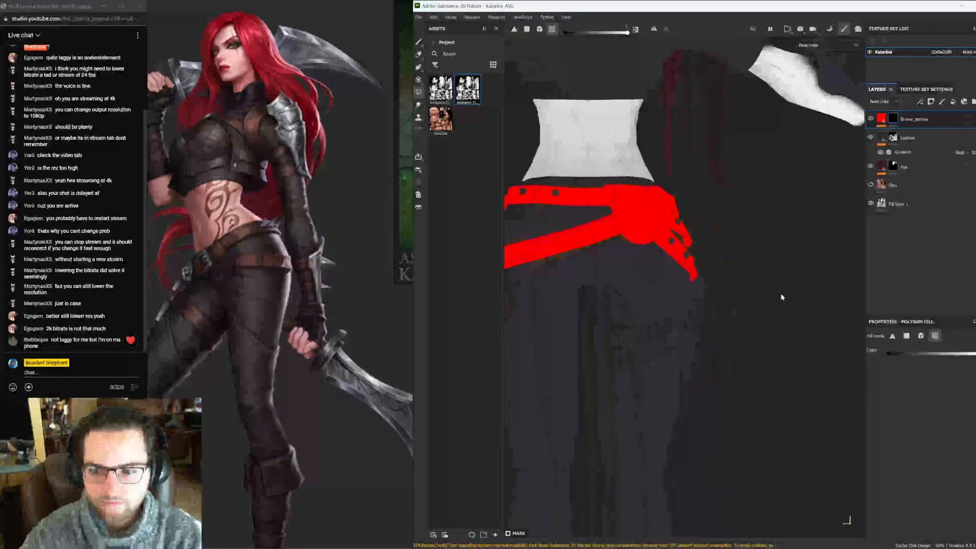
left_click(614, 337)
scroll(614, 337, "up", 5)
left_click_drag(717, 329, 521, 294, "alt")
scroll(719, 372, "down", 5)
middle_click_drag(521, 294, 684, 345, "alt")
left_click_drag(684, 346, 691, 327, "alt")
left_click(707, 294)
key("ctrl+z")
left_click_drag(690, 262, 857, 271)
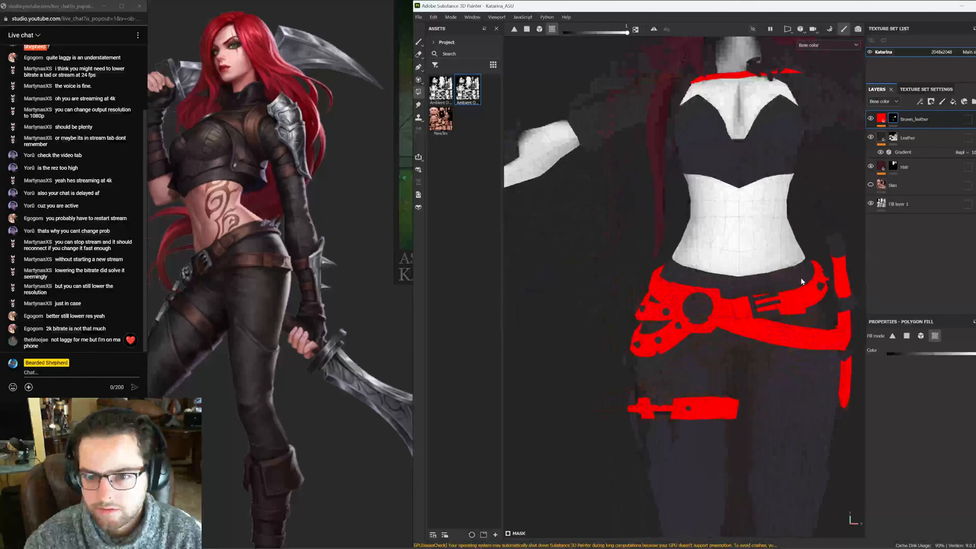
Fill the crop top polygons along the lower edge of the chest on the mask
middle_click_drag(697, 167, 645, 285, "alt")
right_click_drag(645, 285, 717, 253, "alt")
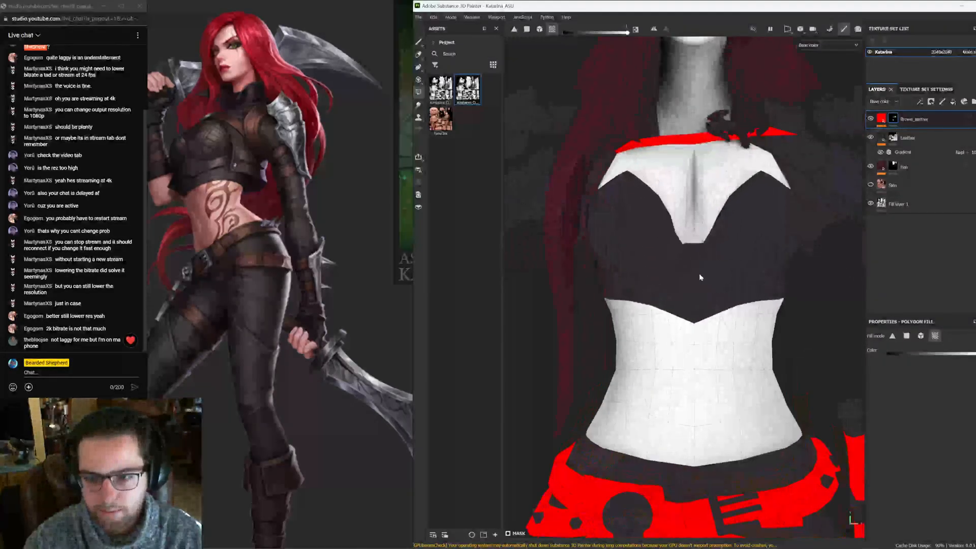
key("F3")
scroll(569, 307, "up", 10)
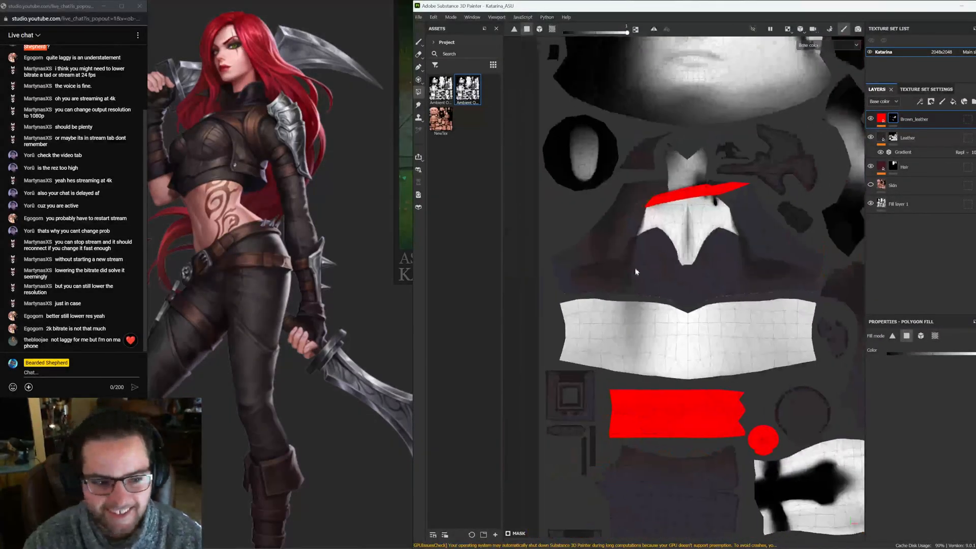
left_click(585, 314)
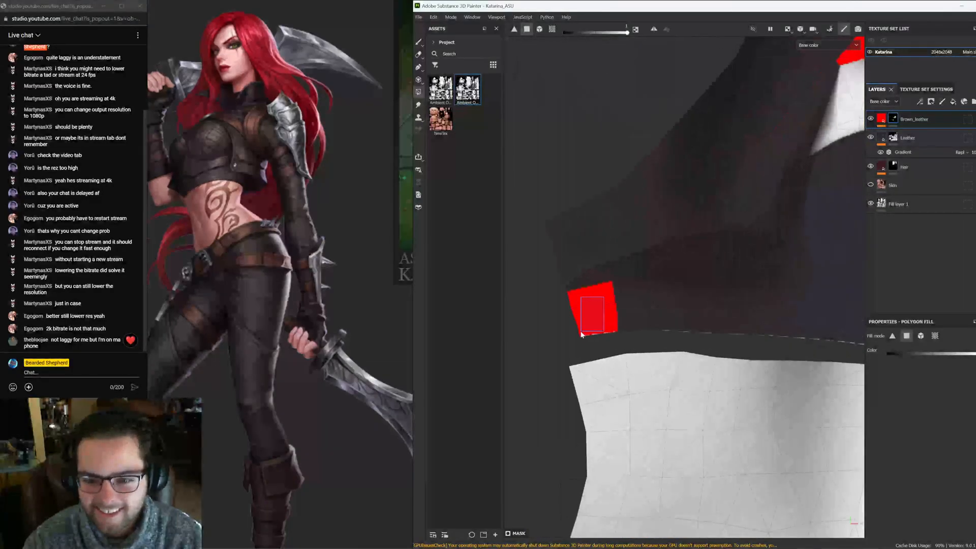
left_click(636, 315)
scroll(595, 316, "down", 3)
left_click(558, 319)
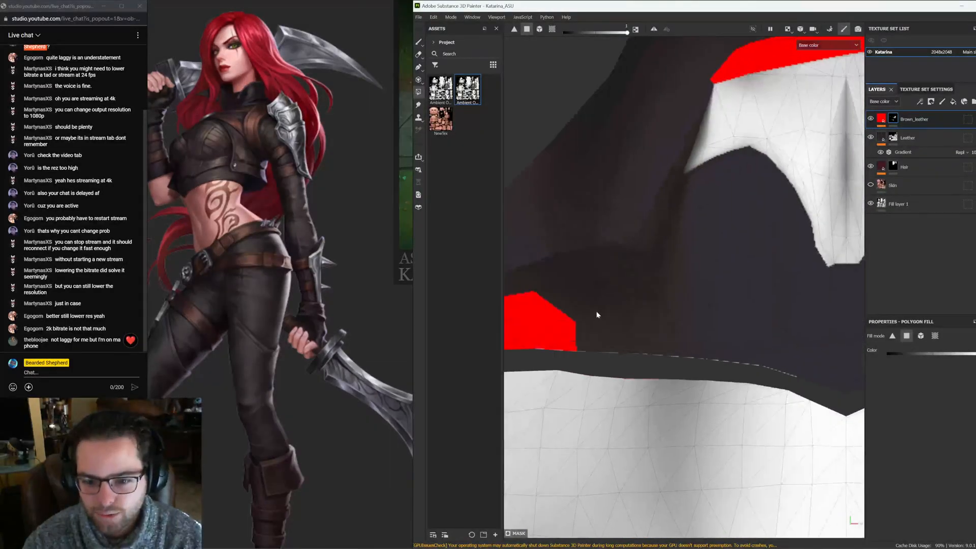
left_click(605, 323)
left_click_drag(647, 291, 620, 360)
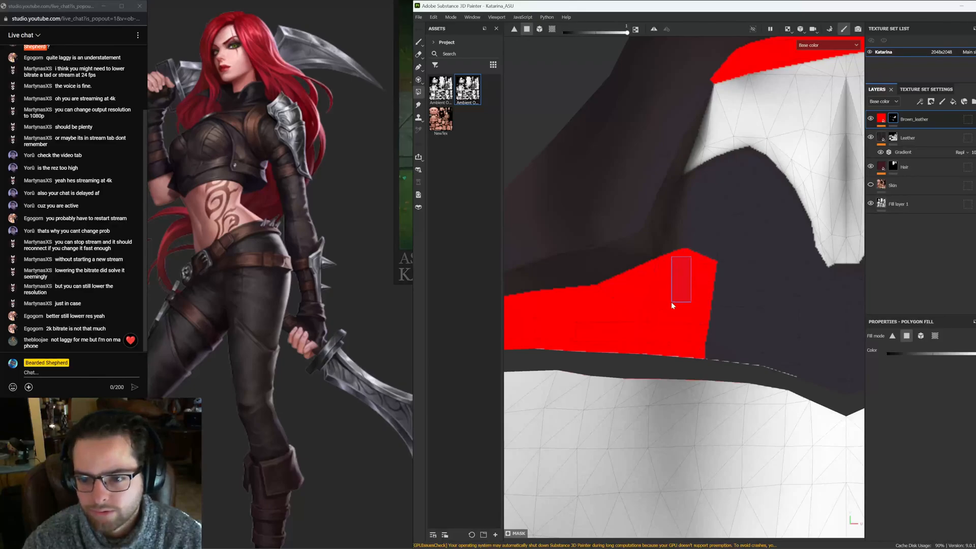
Fill the crop top polygons over the left side of the chest
scroll(632, 302, "up", 4)
left_click_drag(629, 279, 600, 335)
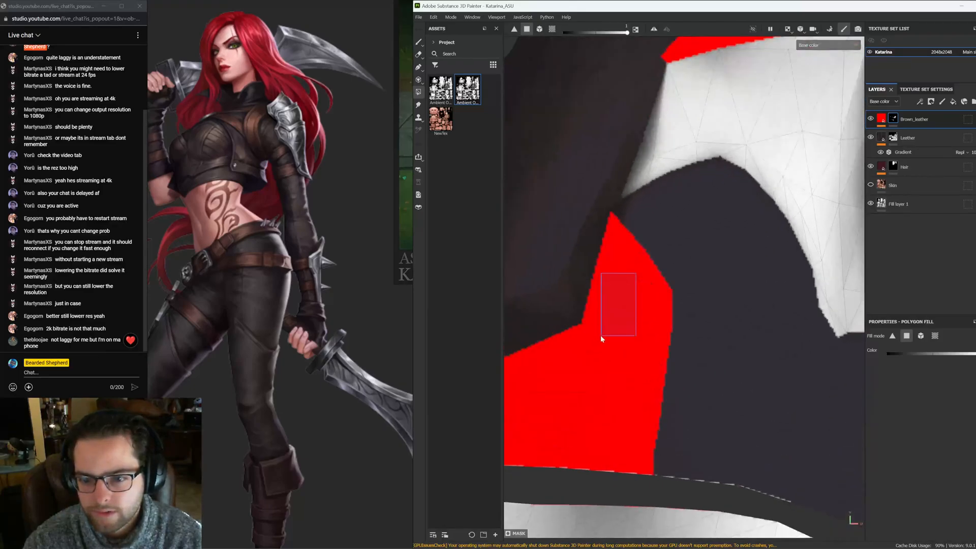
left_click(642, 203)
left_click_drag(653, 204, 653, 216)
middle_click_drag(673, 232, 565, 279, "alt")
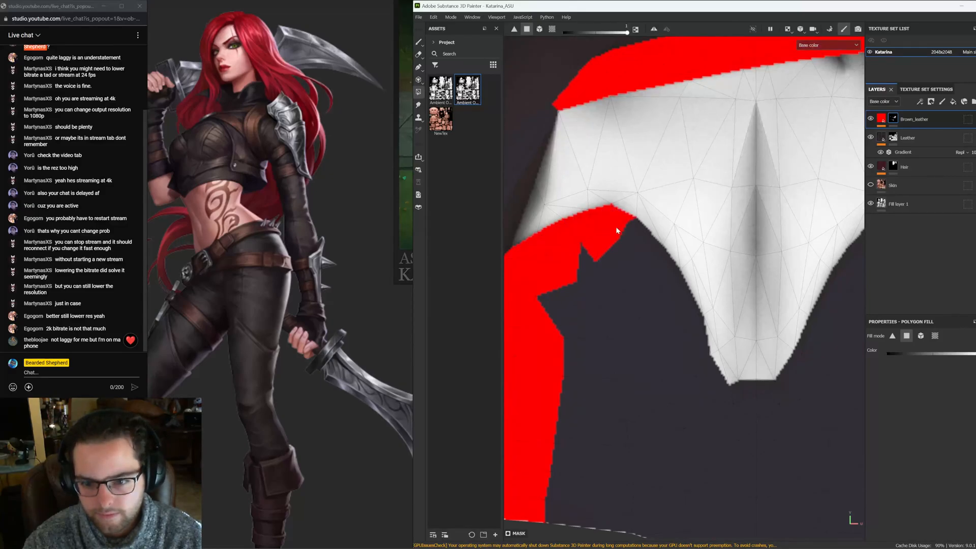
left_click_drag(606, 277, 662, 305)
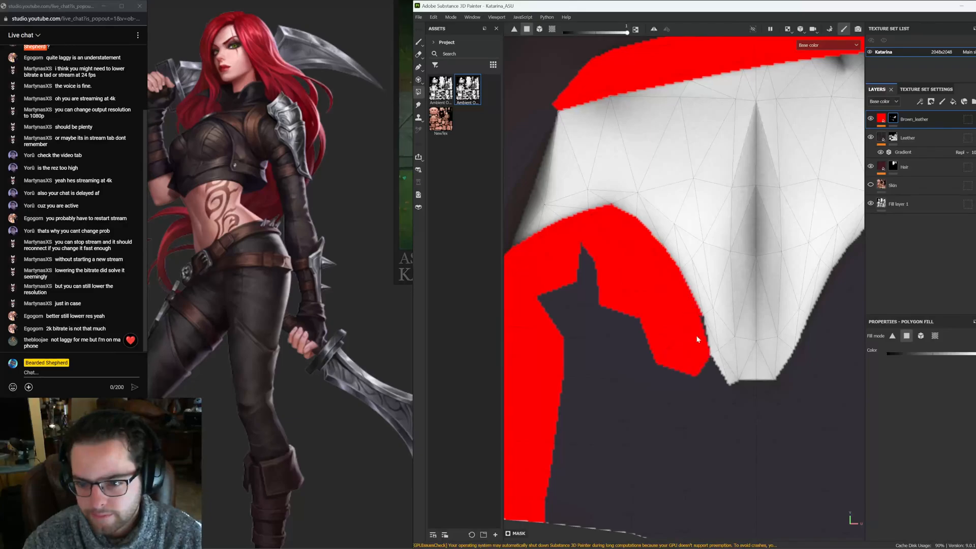
middle_click_drag(694, 399, 670, 347, "alt")
left_click_drag(685, 319, 626, 425)
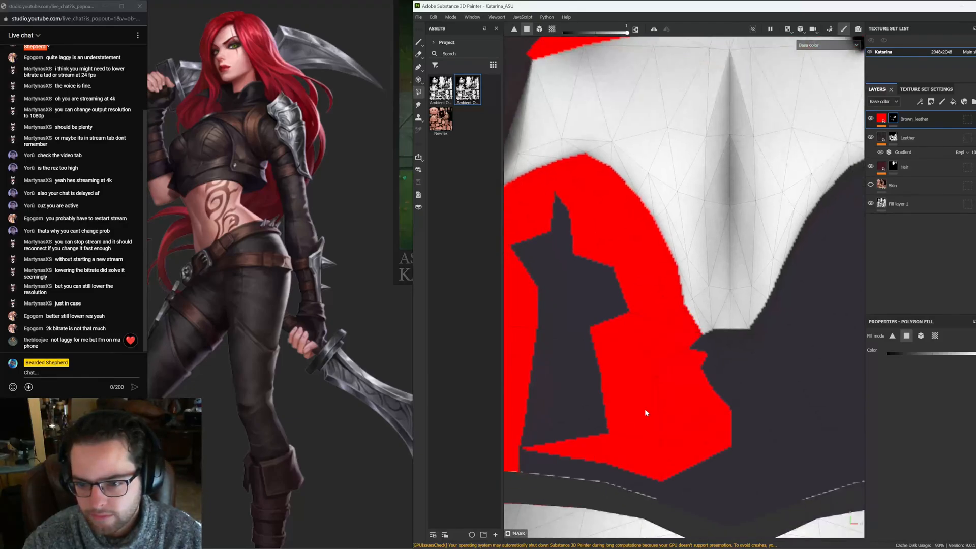
left_click_drag(637, 328, 527, 473)
middle_click_drag(554, 438, 614, 430, "alt")
left_click_drag(670, 225, 570, 409)
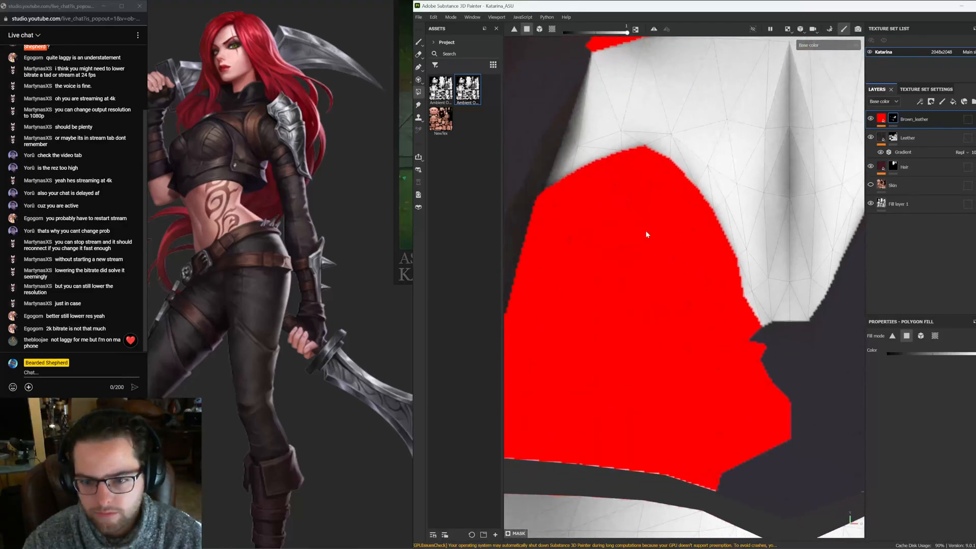
Fill more crop top polygons across the chest with repeated polygon fills
middle_click_drag(788, 371, 568, 325, "alt")
left_click_drag(582, 284, 545, 325)
left_click_drag(553, 282, 570, 319)
left_click_drag(634, 294, 572, 426)
middle_click_drag(571, 428, 619, 389, "alt")
left_click_drag(632, 344, 569, 416)
middle_click_drag(676, 359, 591, 388, "alt")
left_click_drag(677, 305, 595, 416)
middle_click_drag(610, 401, 569, 494, "alt")
left_click_drag(608, 291, 553, 367)
left_click_drag(541, 329, 515, 364)
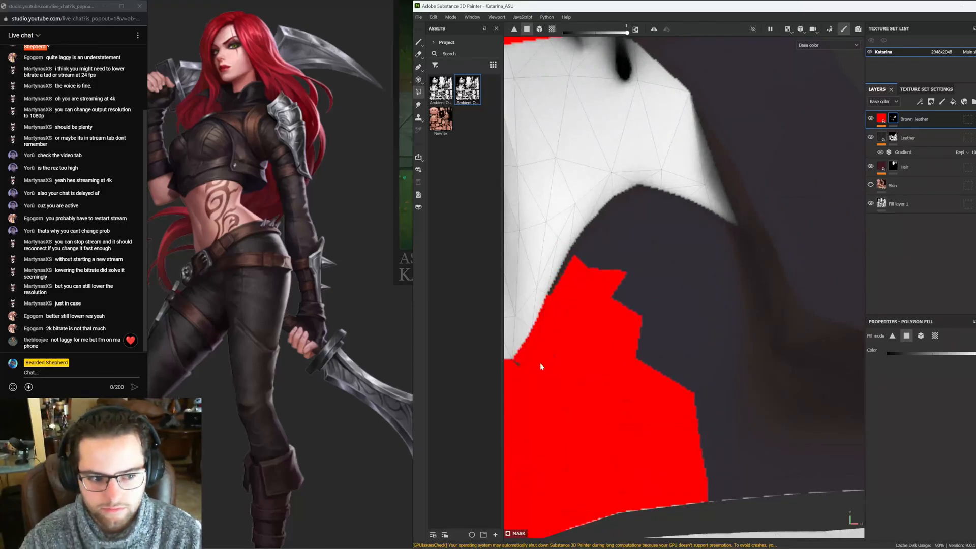
Fill the last crop top gaps along its lower band below the chest
left_click_drag(652, 215, 595, 306)
left_click_drag(593, 241, 558, 281)
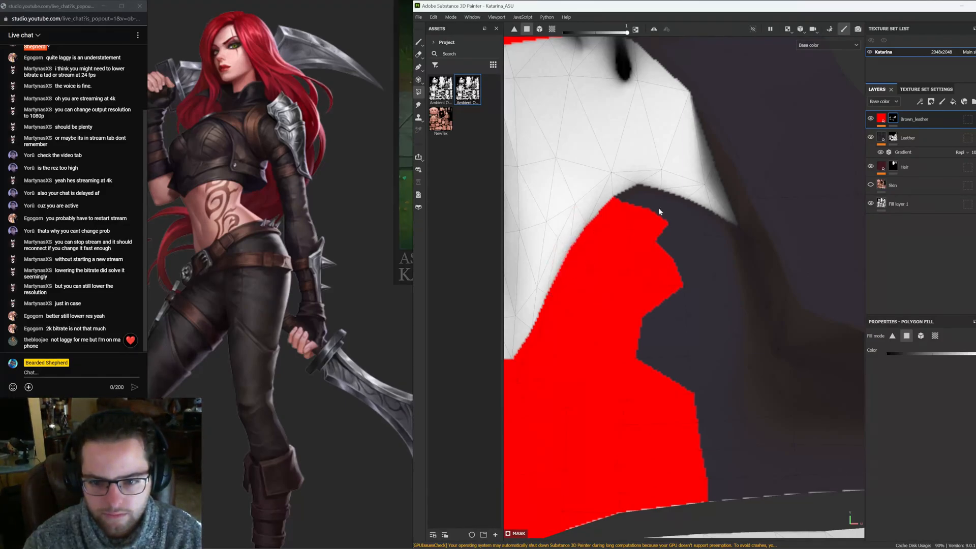
left_click_drag(636, 202, 678, 294)
middle_click_drag(732, 325, 661, 266, "alt")
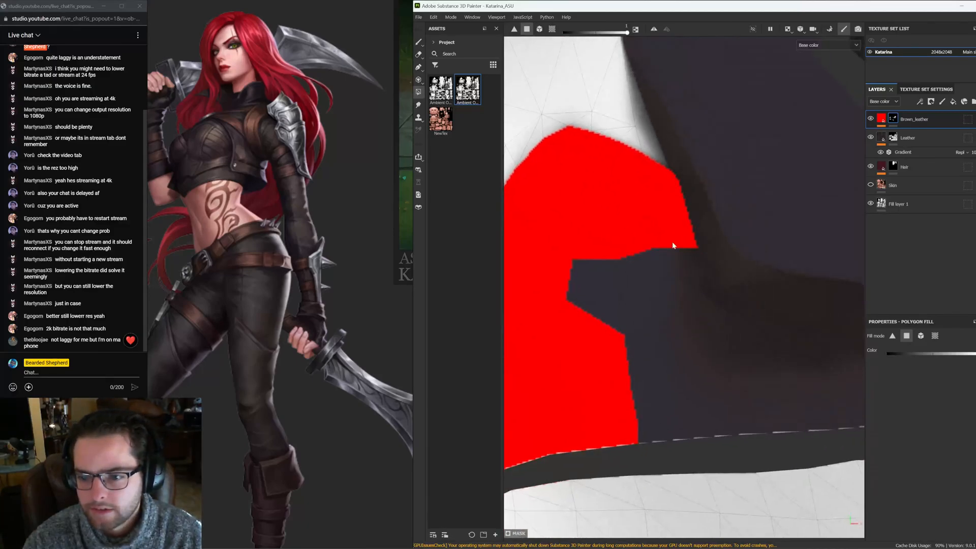
left_click_drag(682, 236, 601, 317)
middle_click_drag(717, 293, 623, 247, "alt")
left_click_drag(633, 276, 553, 383)
middle_click_drag(768, 325, 599, 324, "alt")
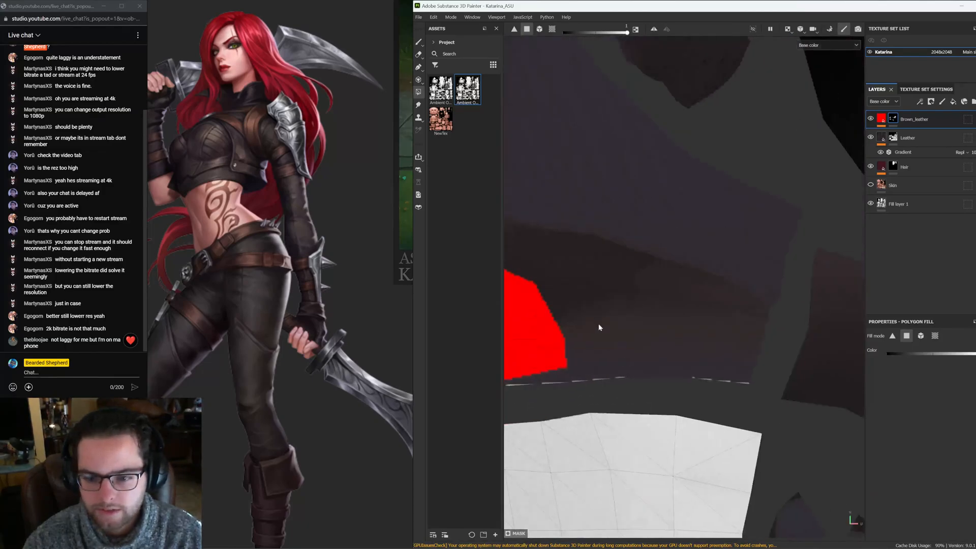
left_click_drag(601, 310, 545, 386)
middle_click_drag(751, 328, 802, 334, "alt")
left_click_drag(798, 324, 676, 398)
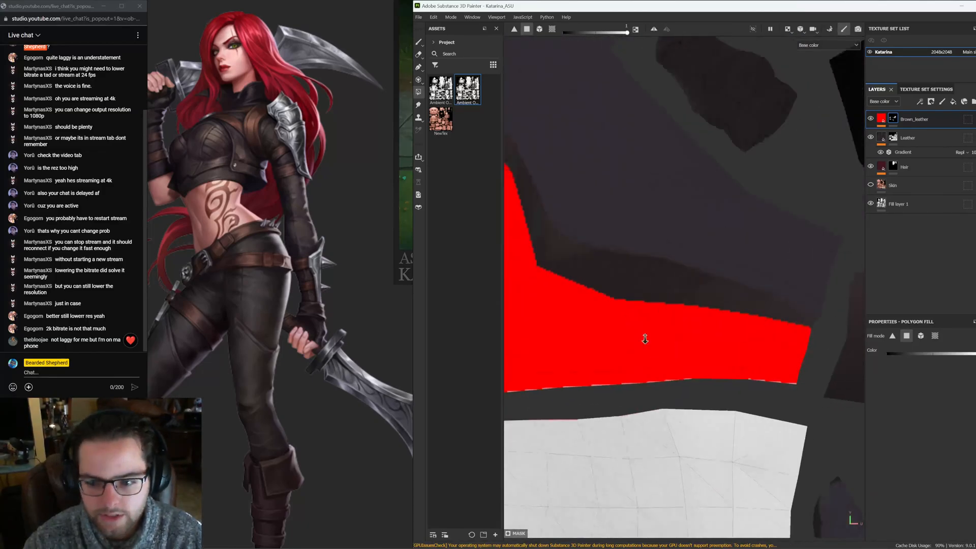
scroll(656, 325, "down", 6)
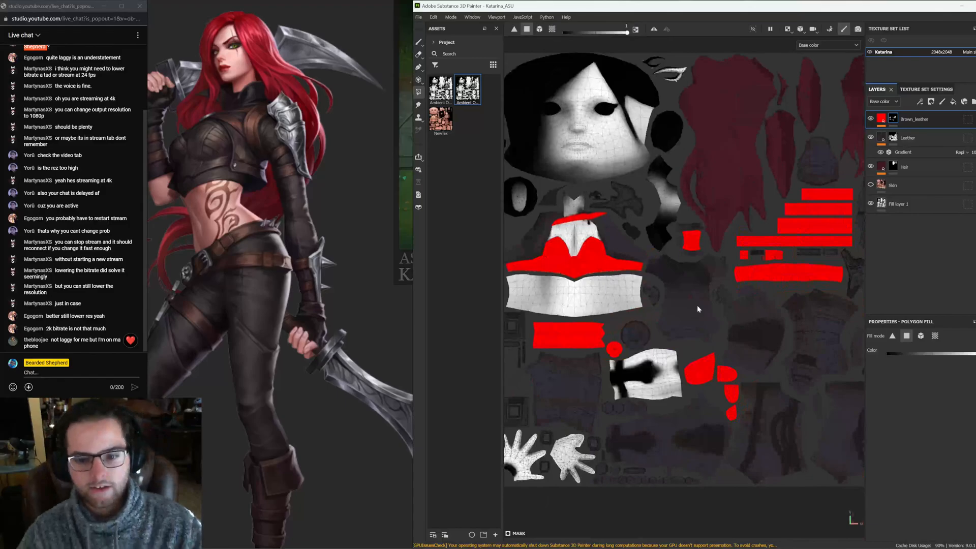
mouse_move(713, 548)
mouse_move(470, 548)
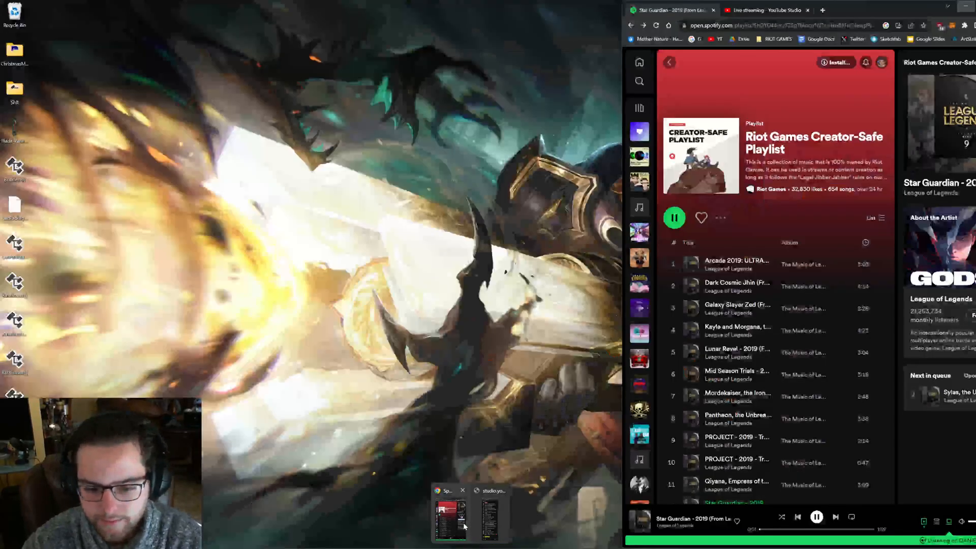
left_click(463, 526)
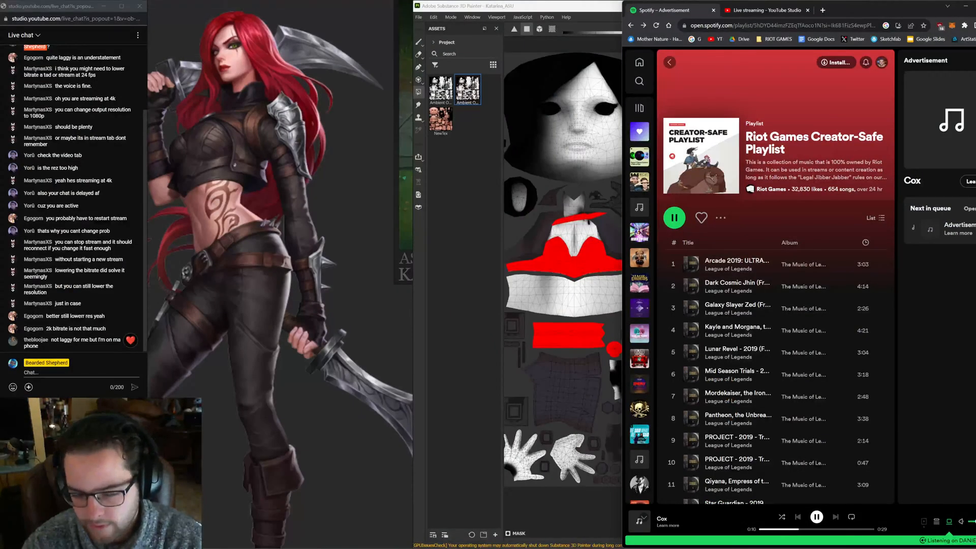
left_click(597, 524)
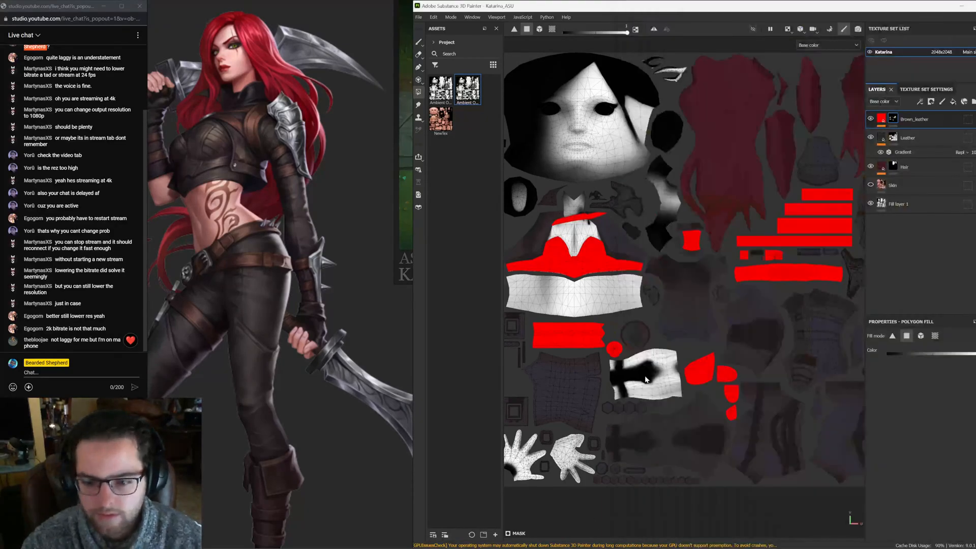
Fill the whole leg UV island on the mask using the UV island fill mode
mouse_move(652, 403)
middle_mouse_down("alt")
mouse_move(731, 360)
mouse_move(703, 347)
middle_mouse_up("alt")
scroll(633, 348, "up", 2)
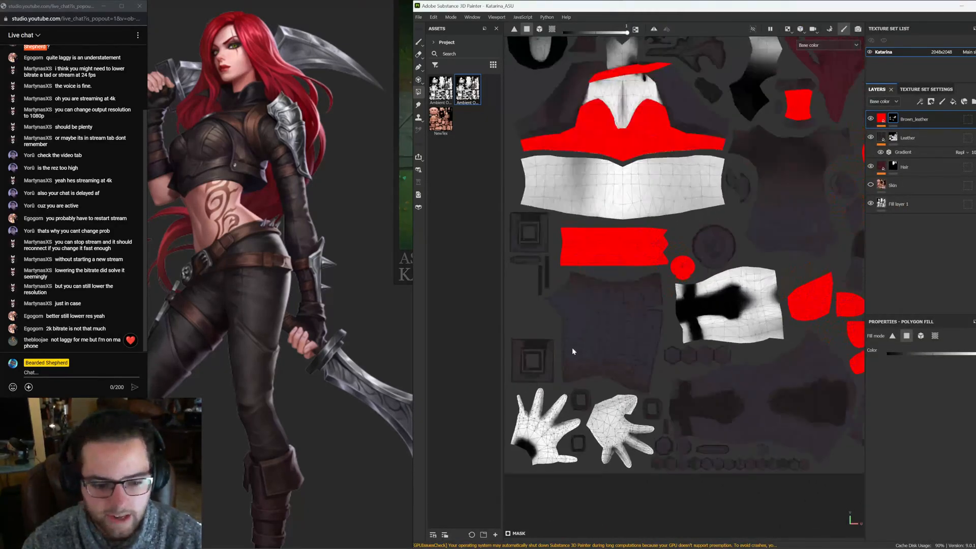
middle_click_drag(629, 350, 653, 327)
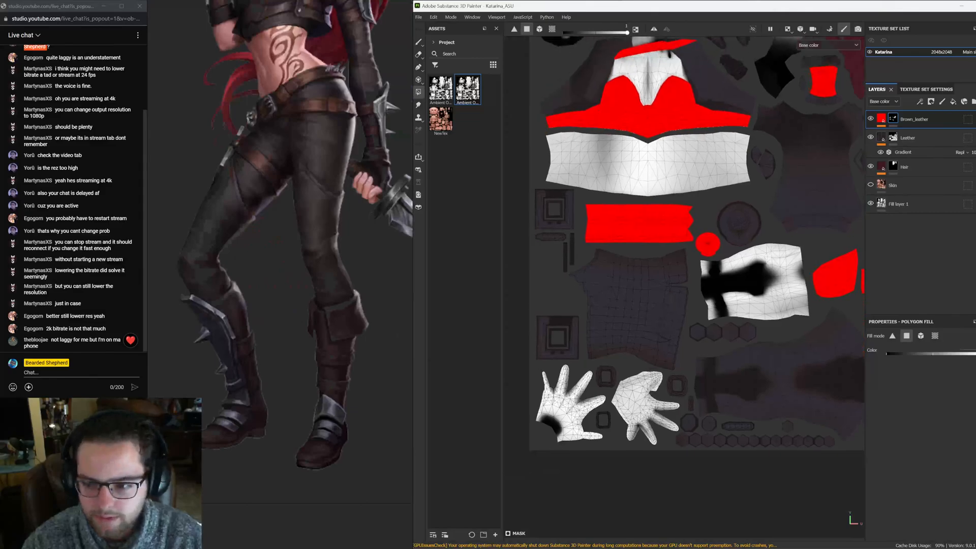
left_click(935, 336)
left_click(655, 306)
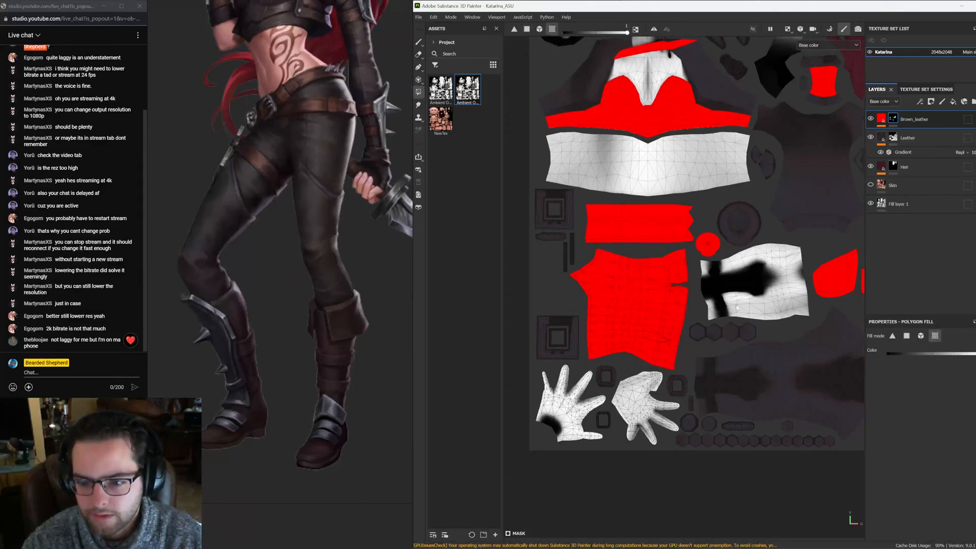
Orbit and pan the 3D view to examine the legs' mask coverage against the reference
middle_click_drag(737, 308, 700, 351)
key("F2")
right_click_drag(774, 331, 626, 214, "alt")
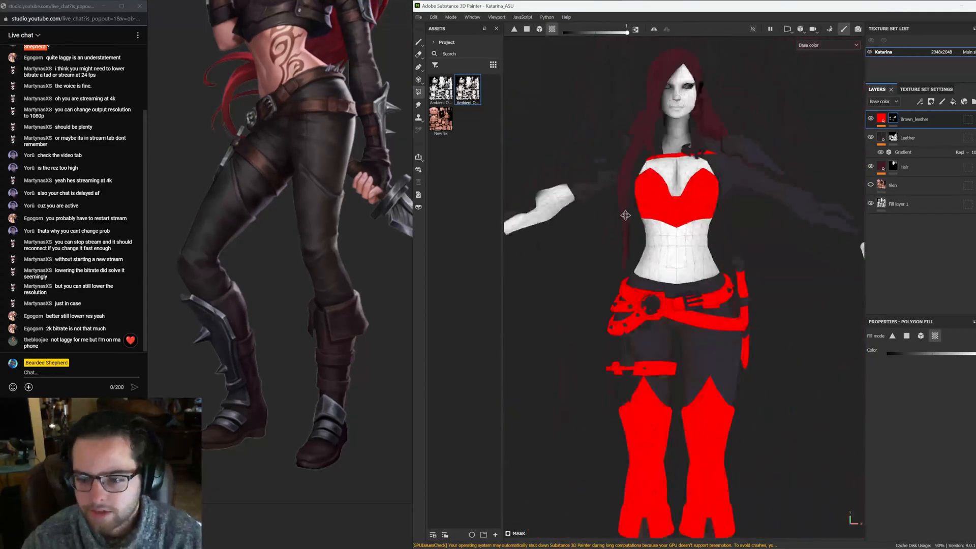
middle_click_drag(625, 215, 613, 122, "alt")
left_click_drag(613, 305, 611, 374, "alt")
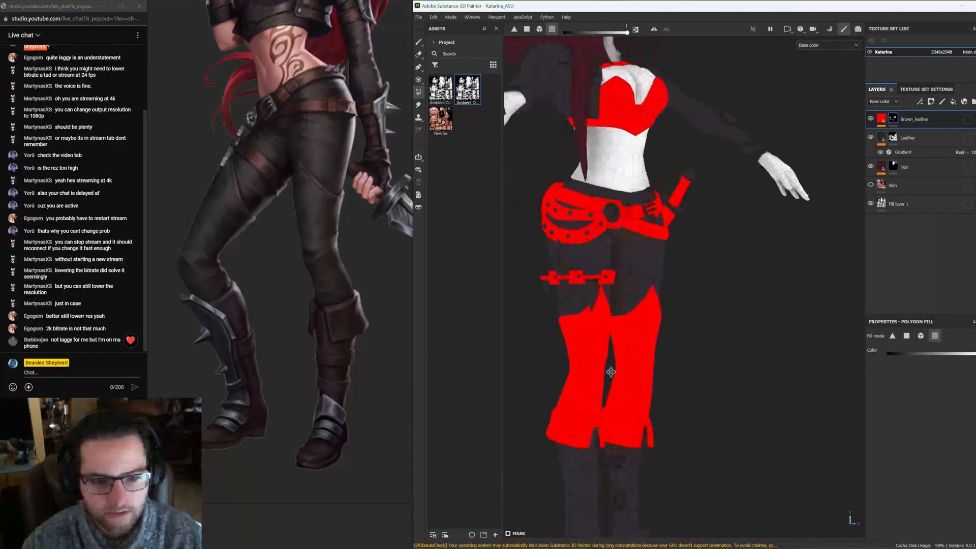
middle_click_drag(611, 373, 574, 279, "alt")
right_click_drag(573, 279, 585, 330, "alt")
left_click_drag(584, 330, 664, 321, "alt")
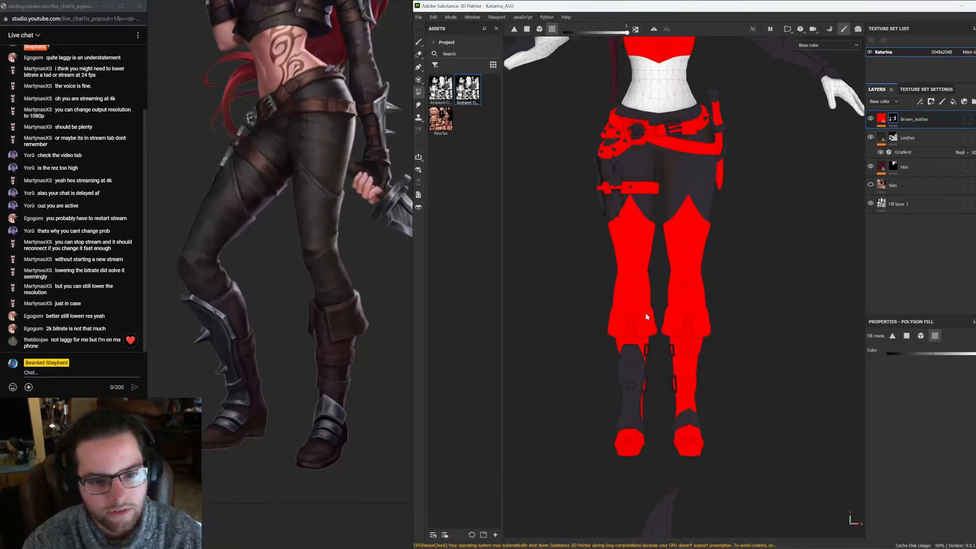
Switch the fill mode to polygon fill and undo the leg island fill
scroll(628, 243, "up", 3)
left_click(907, 336)
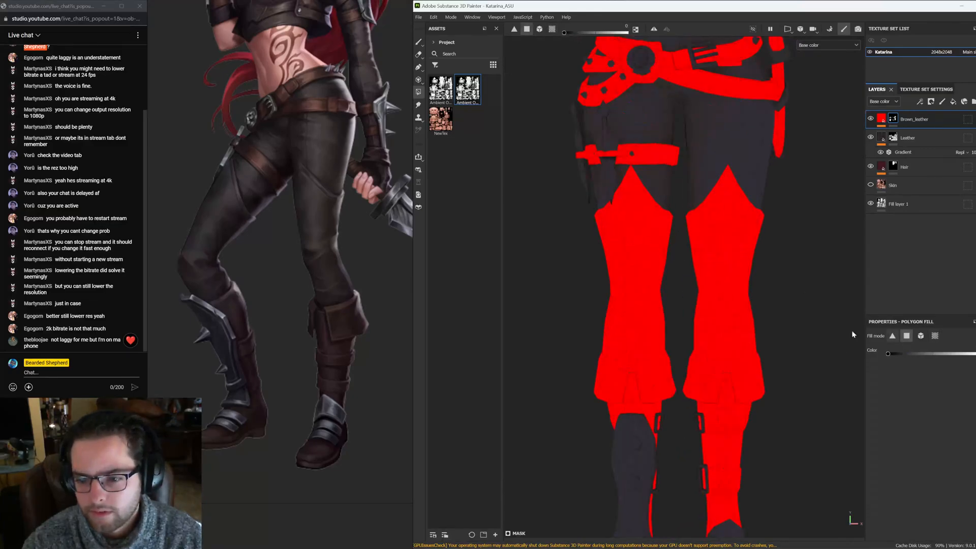
key("ctrl+z")
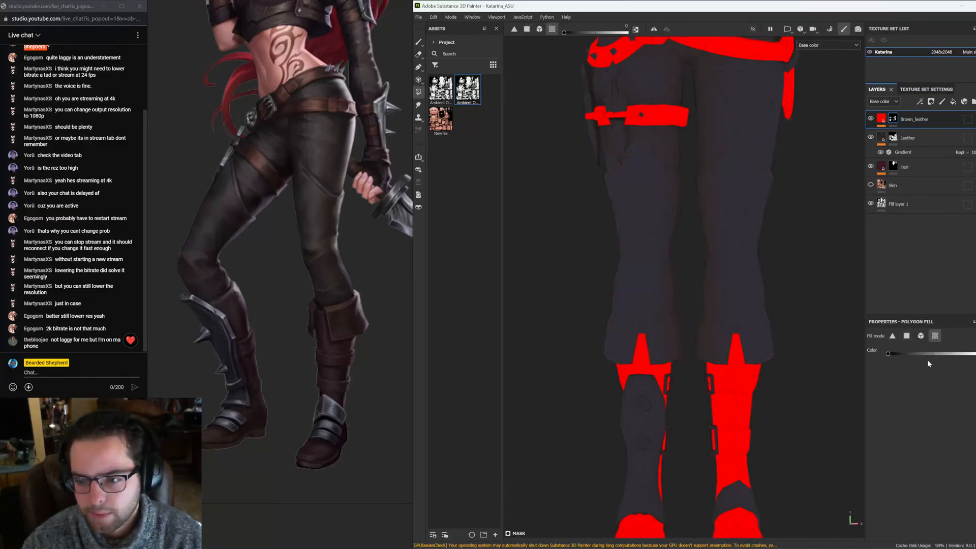
Fill the upper polygons of the pants' outer side stripe on the leg island in the UV view
scroll(642, 335, "up", 2)
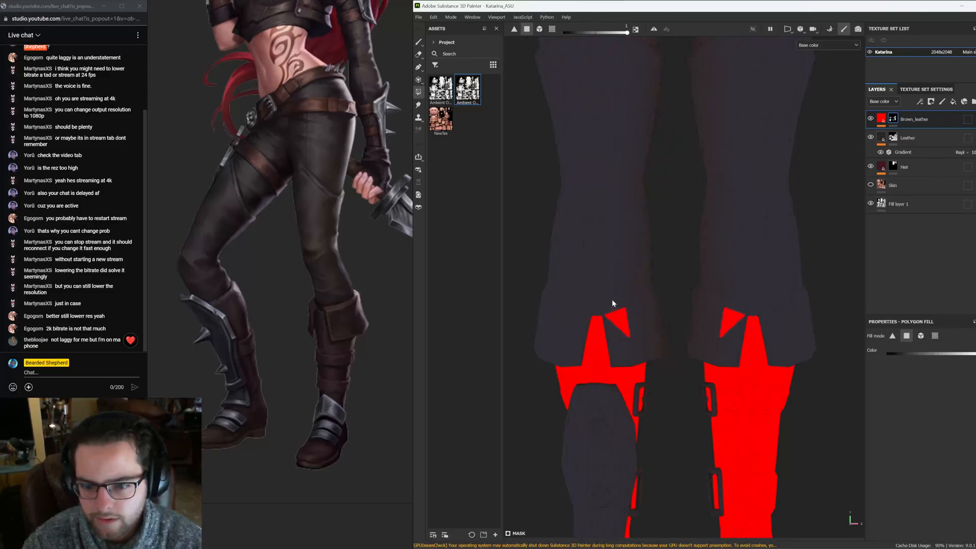
key("F3")
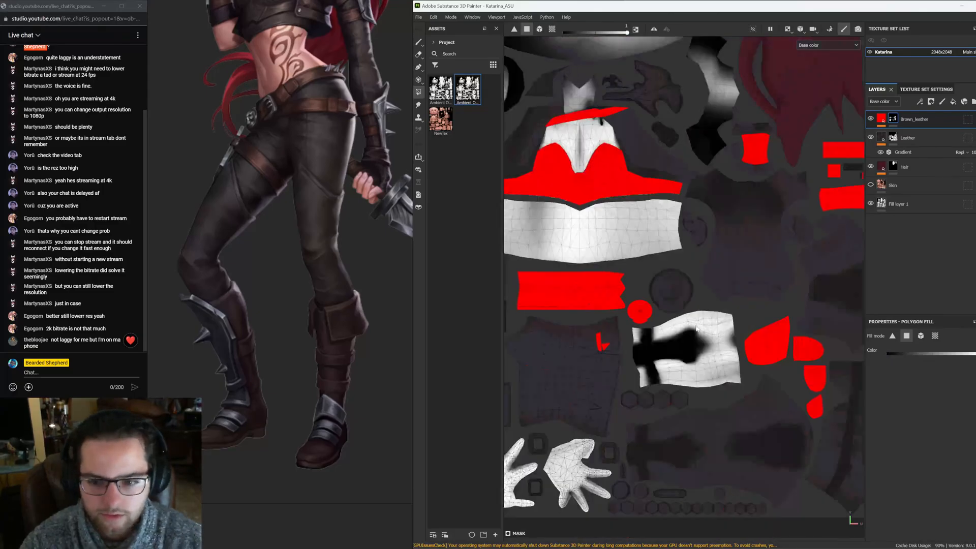
scroll(644, 222, "up", 4)
left_click(575, 311)
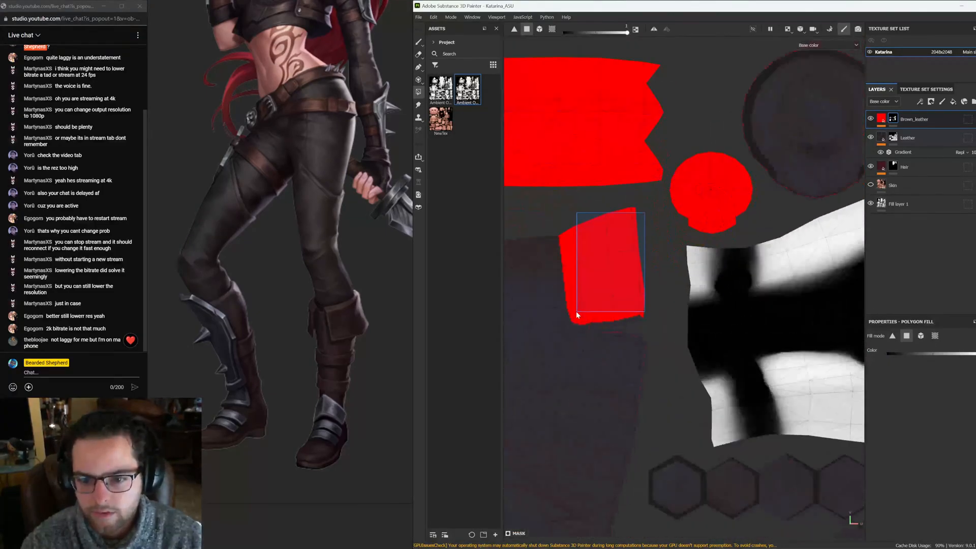
middle_click_drag(575, 311, 634, 217)
left_click(593, 261)
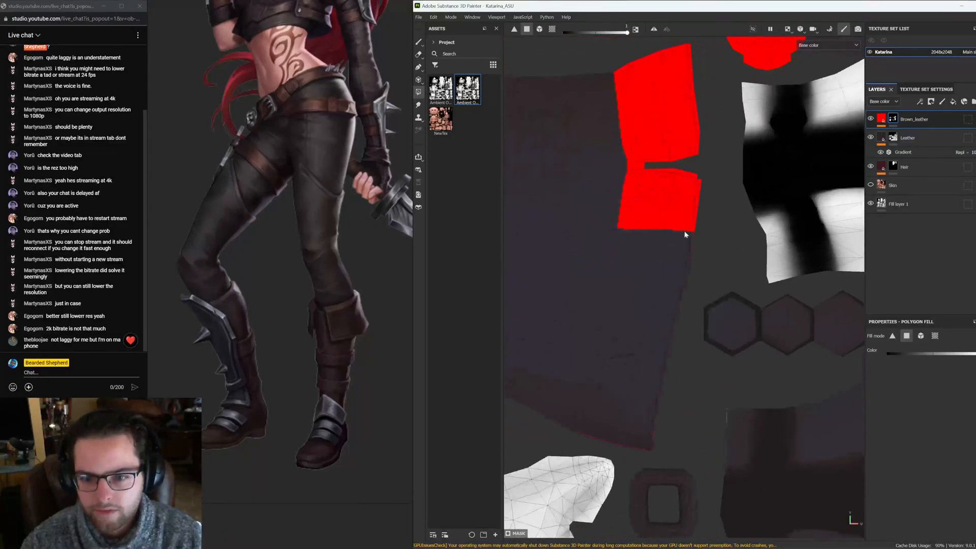
Extend the side stripe fill down the leg island to its lower edge with more polygon fills
left_click_drag(695, 220, 629, 303)
left_click_drag(631, 240, 620, 258)
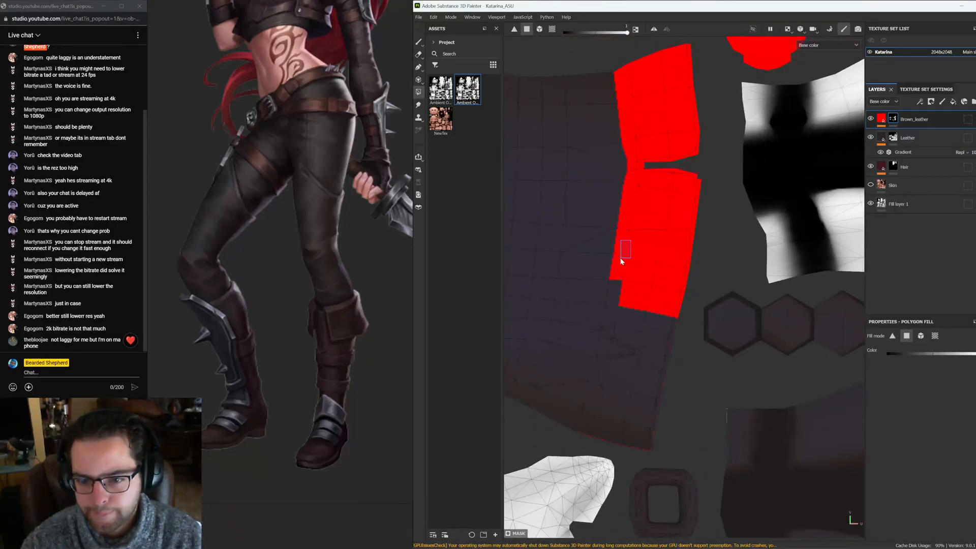
left_click(625, 325)
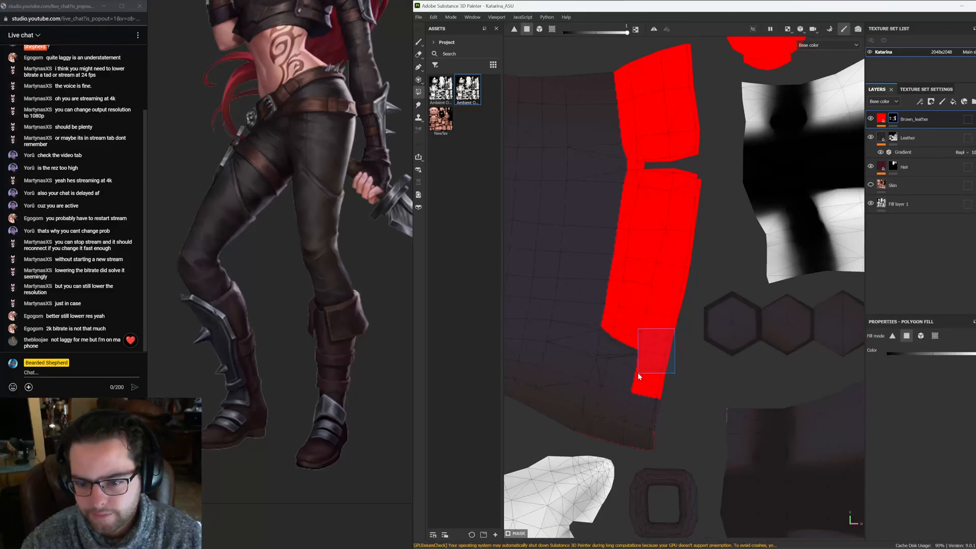
left_click_drag(643, 361, 642, 361)
middle_click_drag(641, 399, 676, 316, "alt")
right_click_drag(638, 315, 638, 331, "alt")
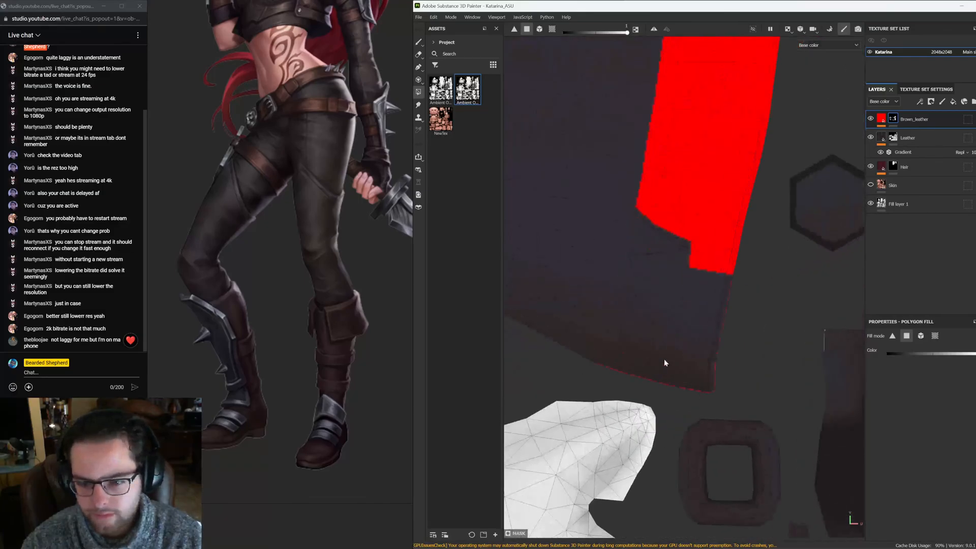
left_click_drag(664, 362, 621, 322)
left_click_drag(633, 268, 726, 354)
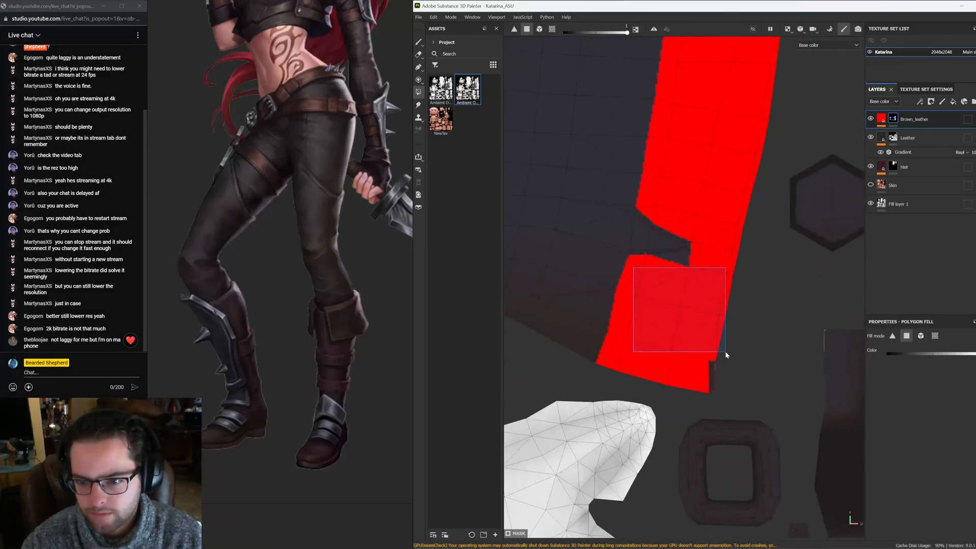
middle_click_drag(682, 267, 667, 297, "alt")
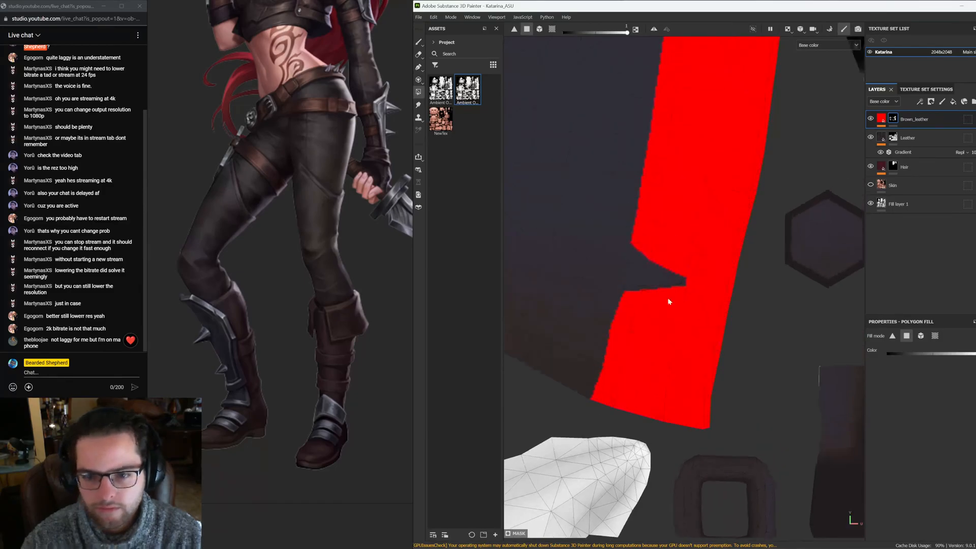
Fill the remaining notch gap in the side stripe on the leg island
scroll(636, 239, "up", 3)
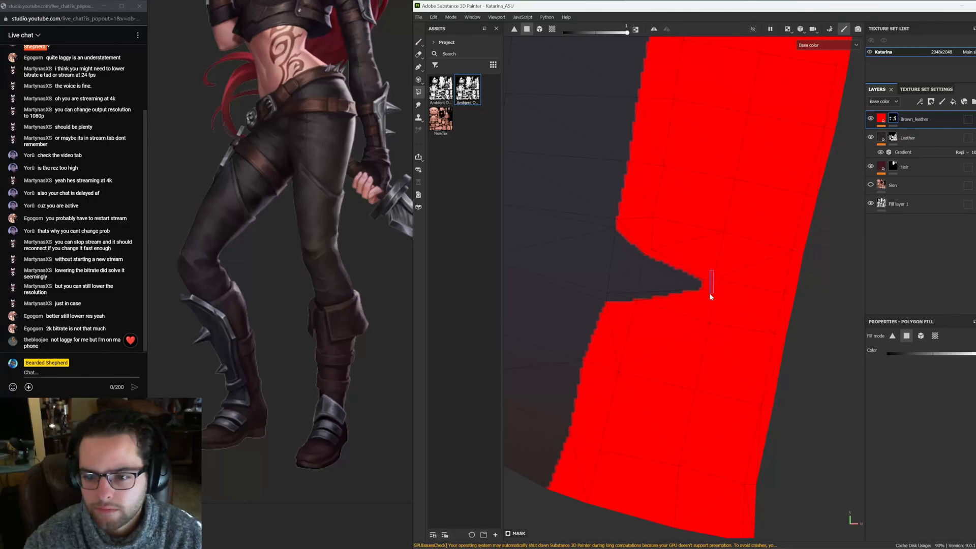
left_click_drag(649, 301, 634, 306)
right_click_drag(738, 295, 523, 234, "alt")
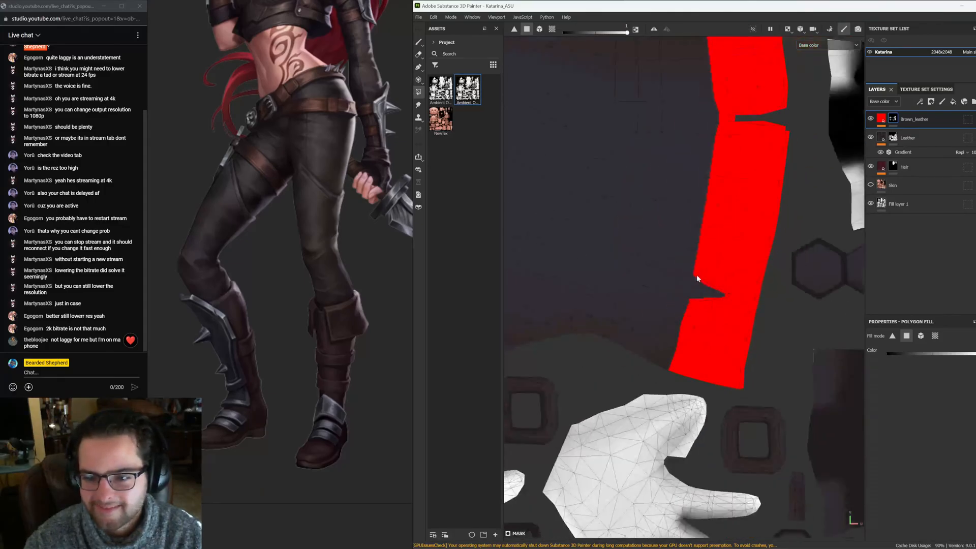
right_click_drag(697, 277, 874, 345, "alt")
scroll(621, 261, "down", 6)
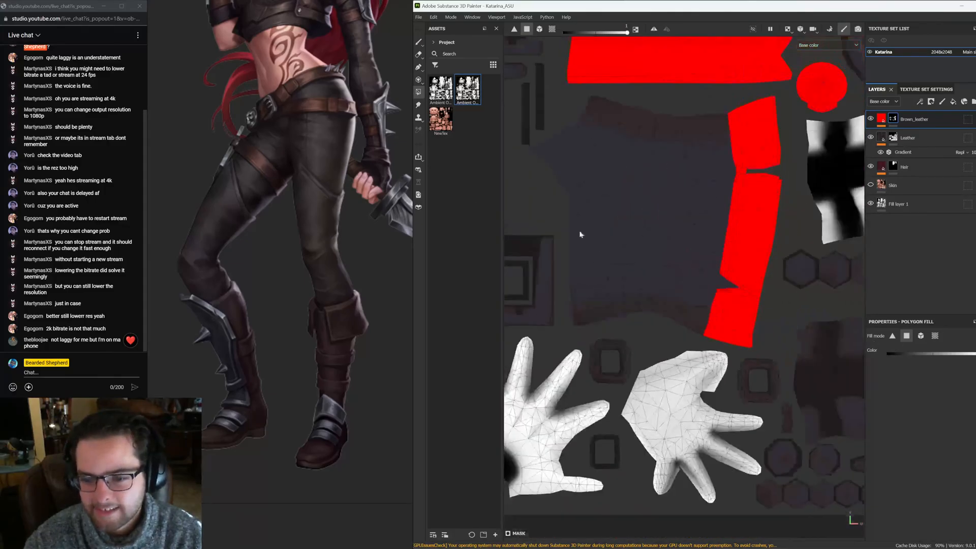
middle_click_drag(699, 186, 627, 272, "alt")
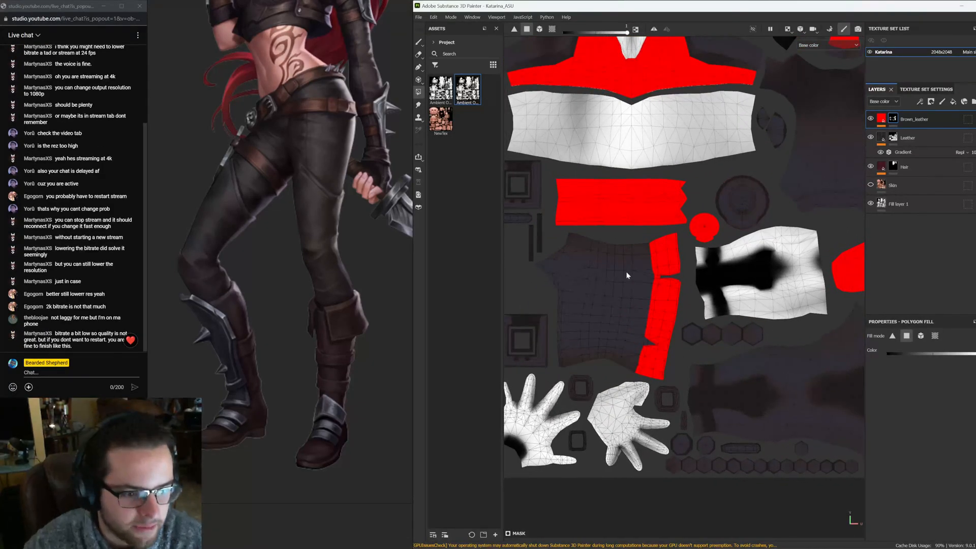
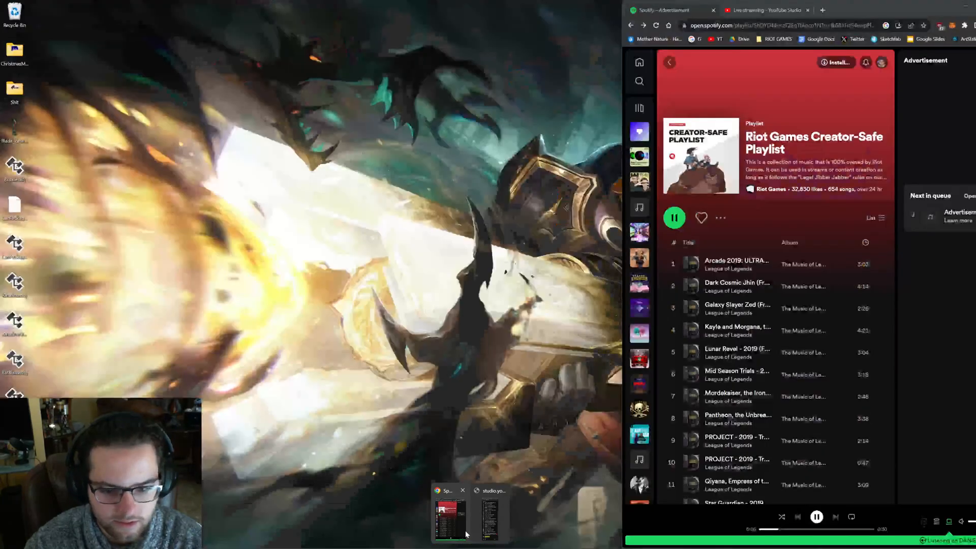
left_click(465, 533)
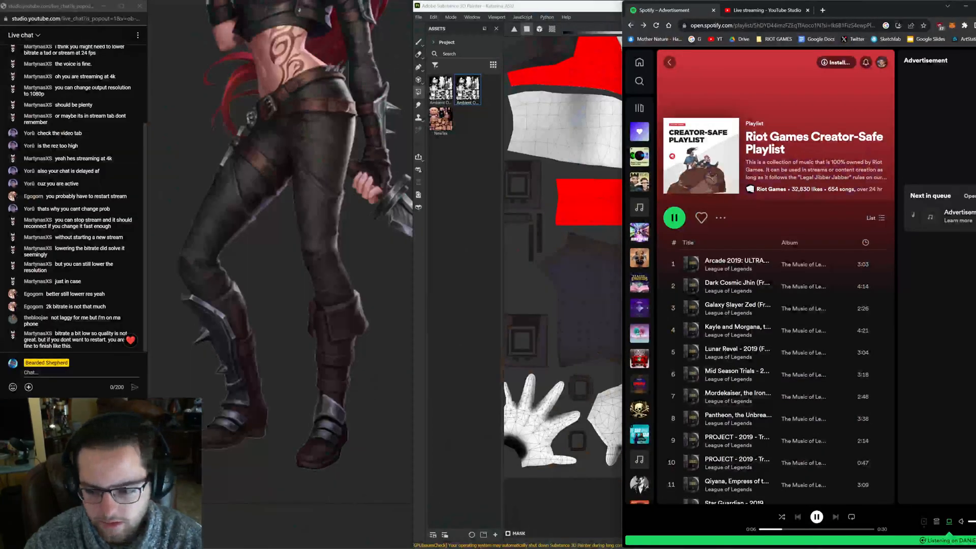
left_click(967, 8)
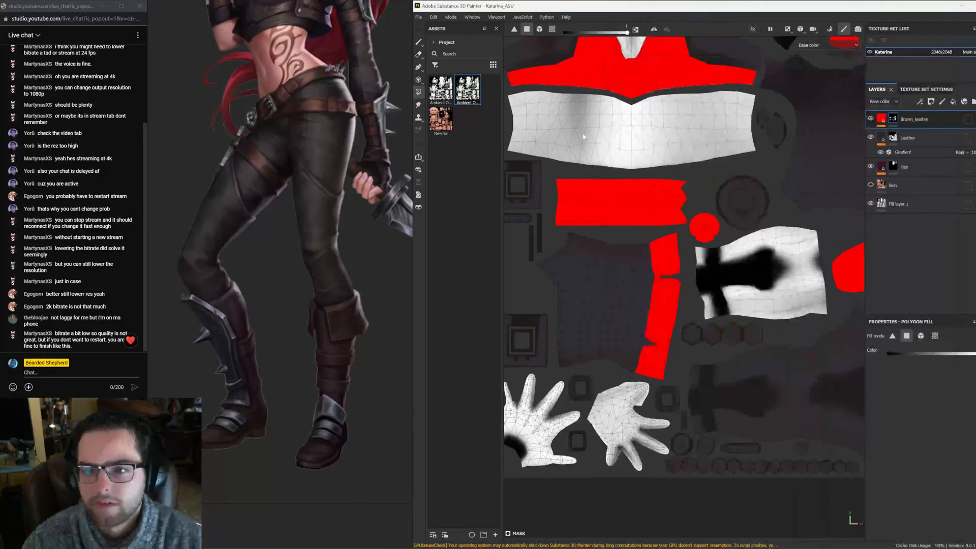
Switch to the 3D-only view and turn off the mesh wireframe and the unlit solo display in the display settings
key("F2")
scroll(710, 323, "up", 5)
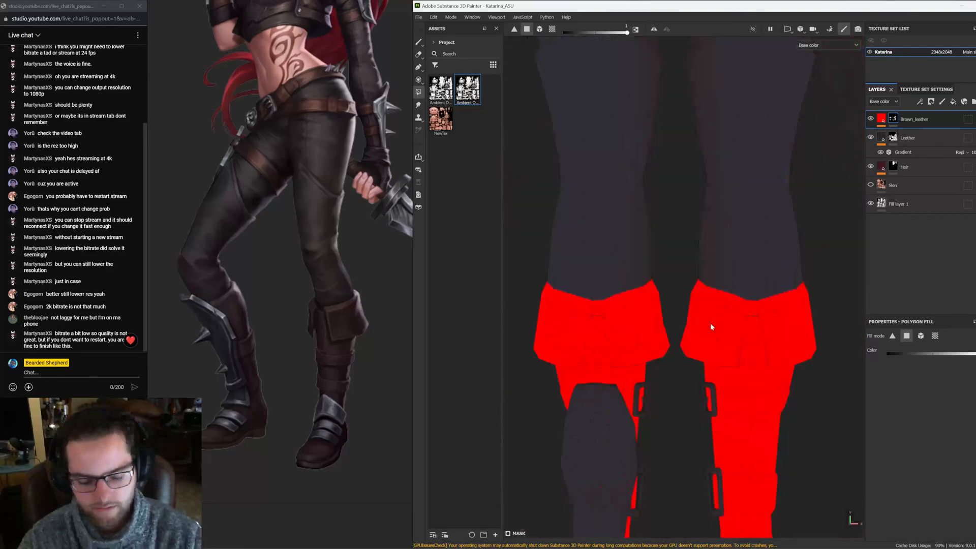
scroll(669, 349, "down", 4)
middle_click_drag(664, 219, 650, 355, "alt")
left_click(419, 43)
mouse_move(693, 138)
middle_mouse_down("alt")
mouse_move(702, 273)
mouse_move(718, 183)
mouse_move(785, 365)
mouse_move(776, 492)
middle_mouse_up("alt")
scroll(740, 159, "up", 6)
left_click(975, 58)
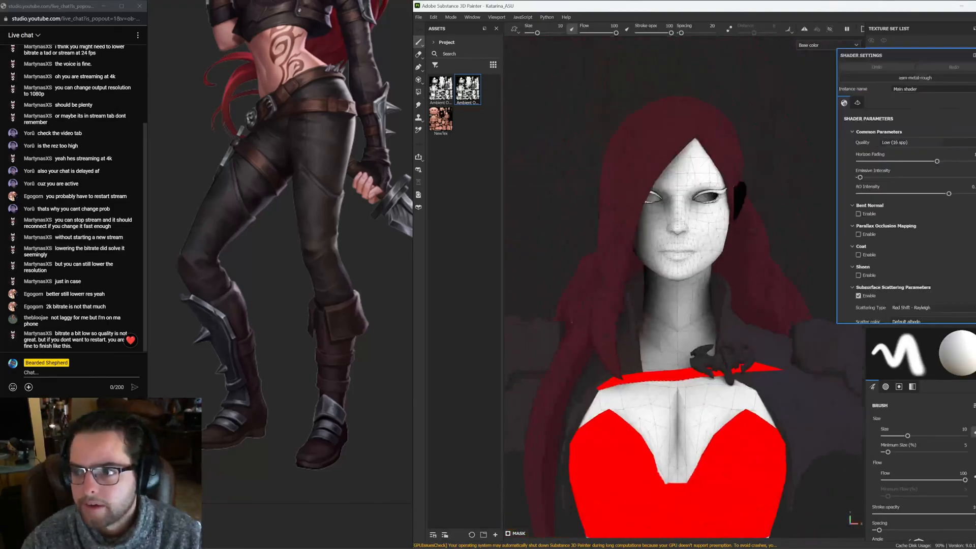
left_click(975, 44)
scroll(916, 198, "down", 8)
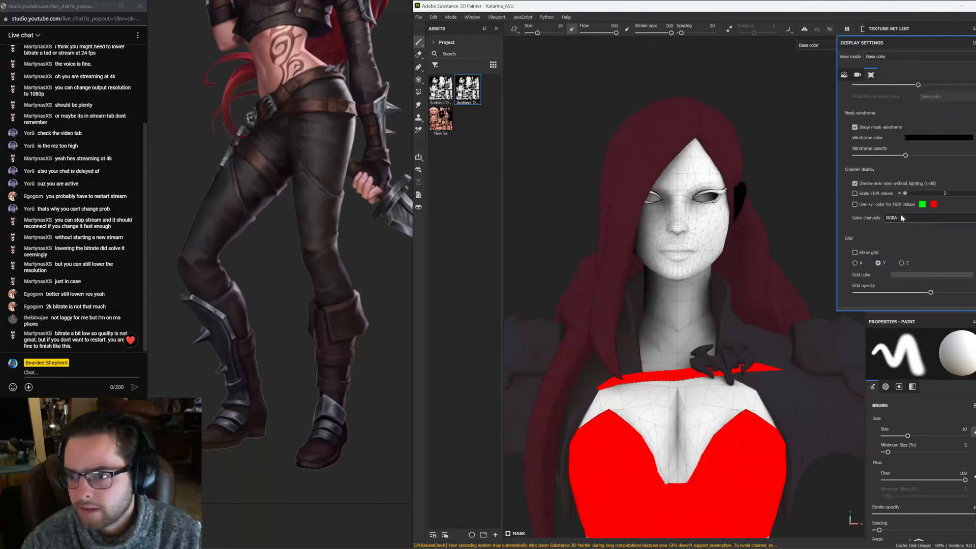
left_click(856, 127)
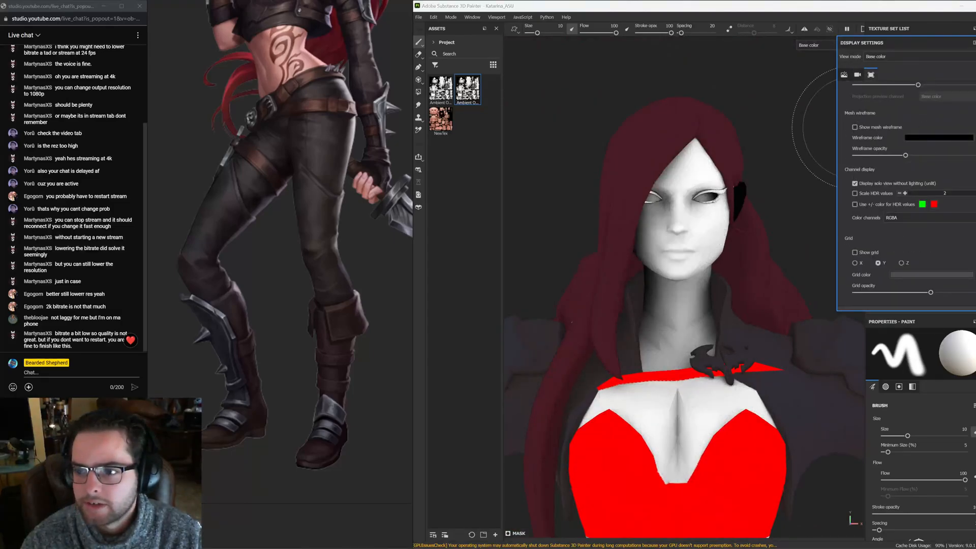
left_click(870, 185)
Inspect the character's face and body in the 3D viewport
mouse_move(815, 211)
left_mouse_down("alt")
mouse_move(761, 216)
mouse_move(795, 214)
left_mouse_up("alt")
scroll(795, 214, "up", 3)
middle_click_drag(796, 183, 784, 208, "alt")
scroll(793, 199, "up", 2)
left_click_drag(806, 189, 832, 191, "alt")
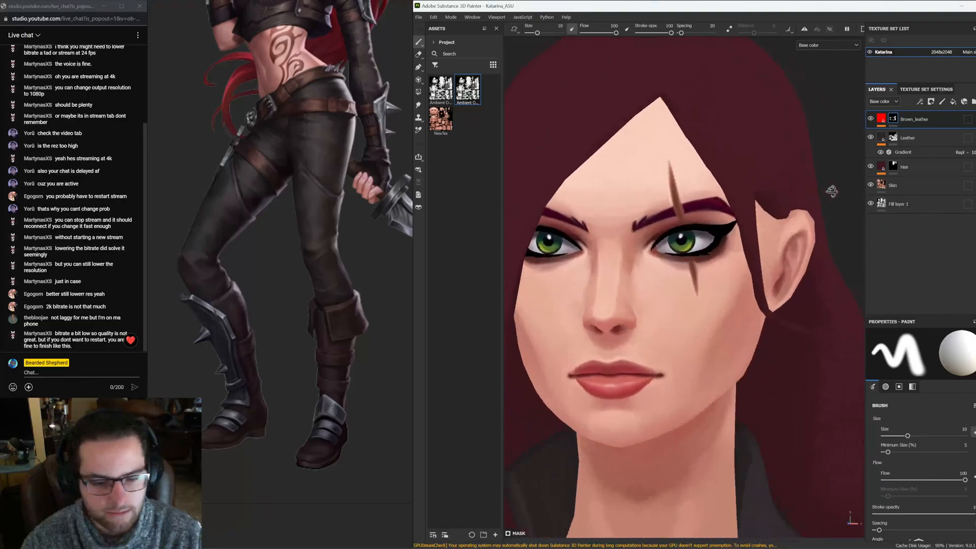
scroll(832, 192, "down", 1)
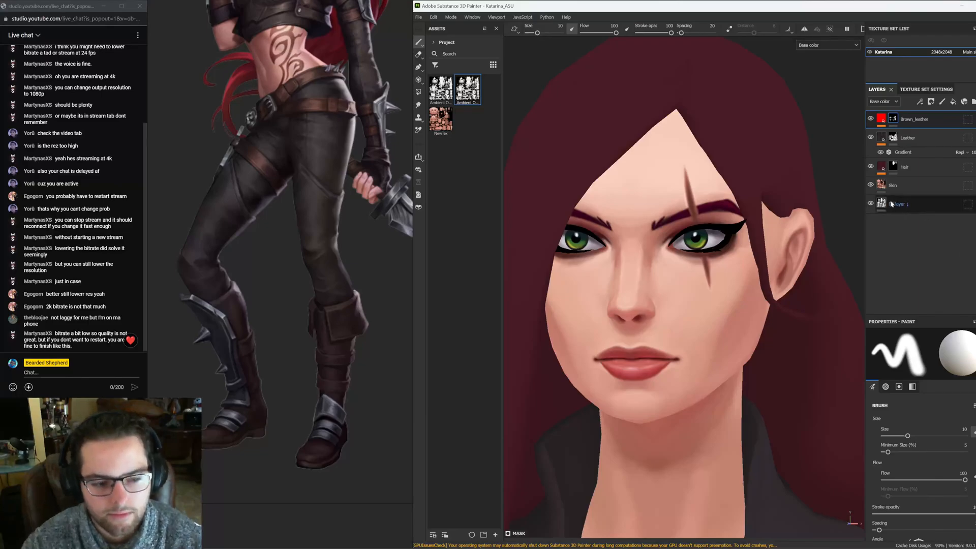
left_click_drag(821, 309, 819, 314, "alt")
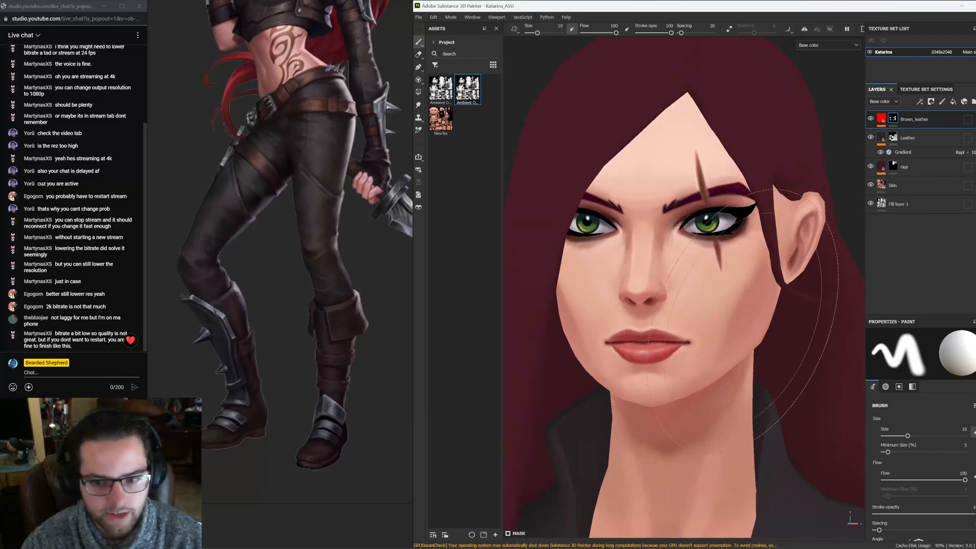
right_click_drag(771, 301, 575, 254, "alt")
middle_click_drag(612, 261, 691, 283, "alt")
left_click_drag(763, 305, 823, 338, "alt")
right_click_drag(712, 305, 793, 325, "alt")
middle_click_drag(793, 326, 779, 343, "alt")
left_click_drag(779, 344, 757, 343, "alt")
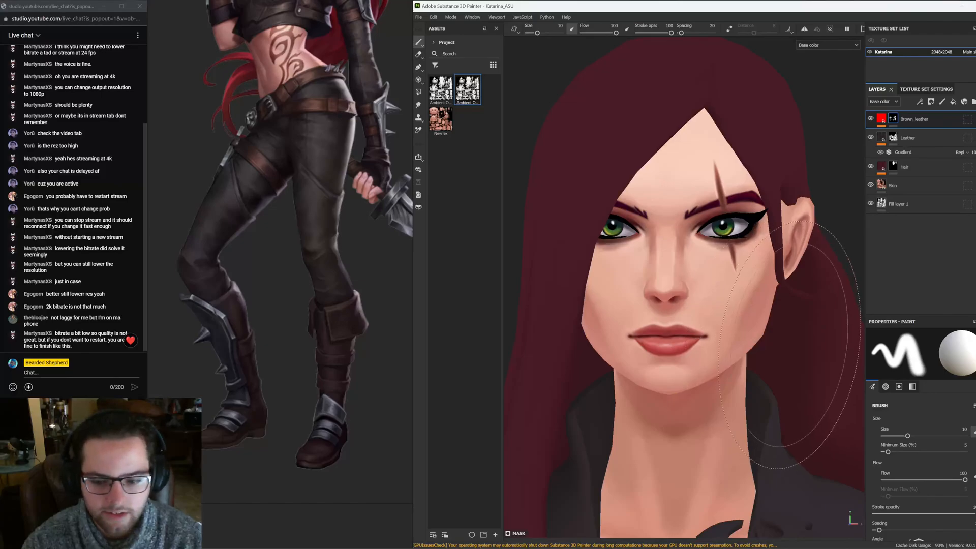
left_click_drag(763, 437, 813, 365, "alt")
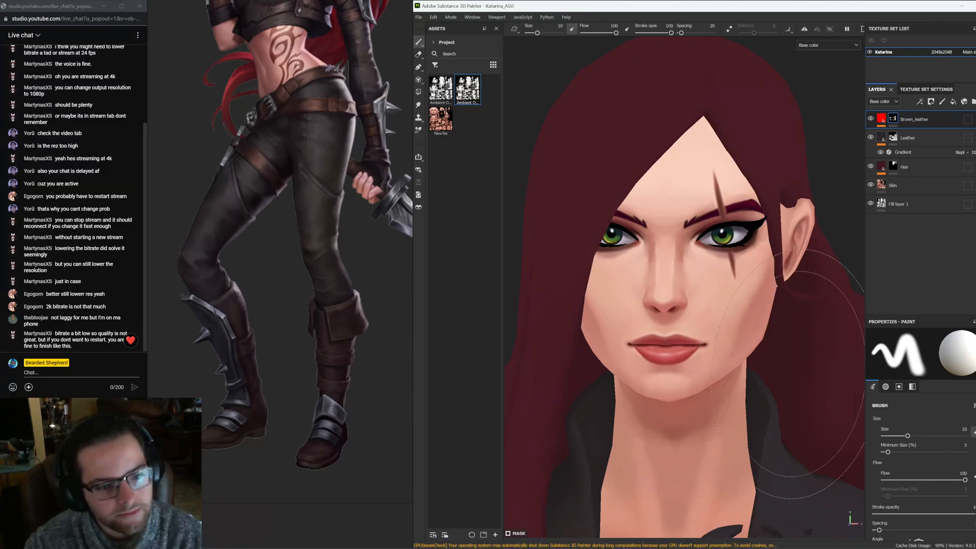
right_click_drag(807, 369, 489, 301, "alt")
middle_click_drag(761, 408, 708, 283, "alt")
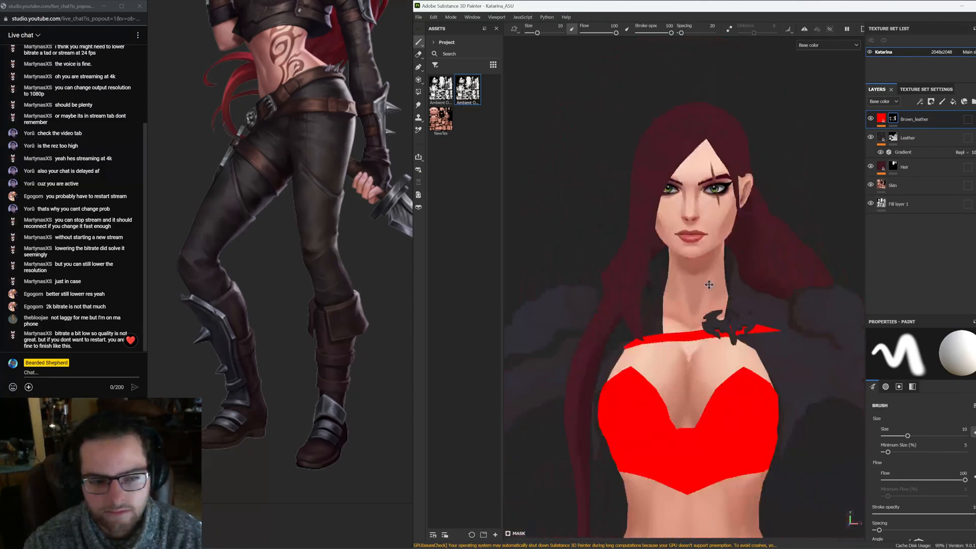
right_click_drag(709, 283, 618, 283, "alt")
middle_click_drag(617, 284, 570, 212, "alt")
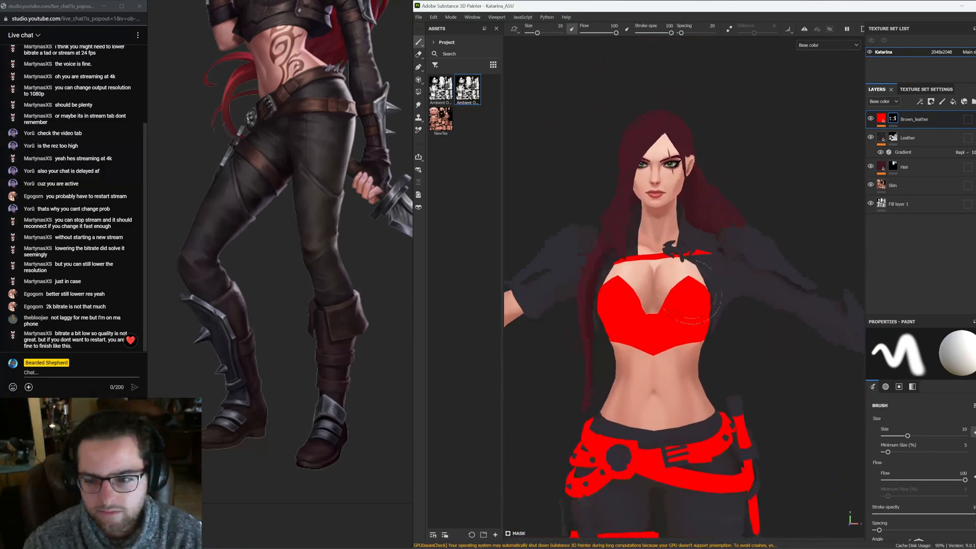
Select the Brown_leather layer's mask and switch to the polygon fill tool
left_click(882, 119)
middle_click_drag(775, 309, 762, 219, "alt")
right_click_drag(763, 218, 698, 261, "alt")
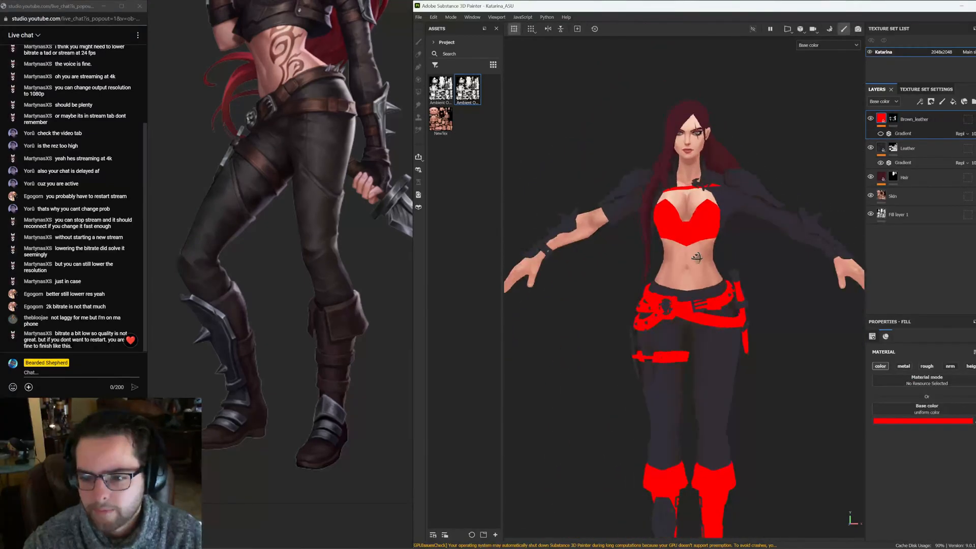
left_click(894, 120)
right_click_drag(740, 322, 781, 325, "alt")
middle_click_drag(661, 354, 681, 247, "alt")
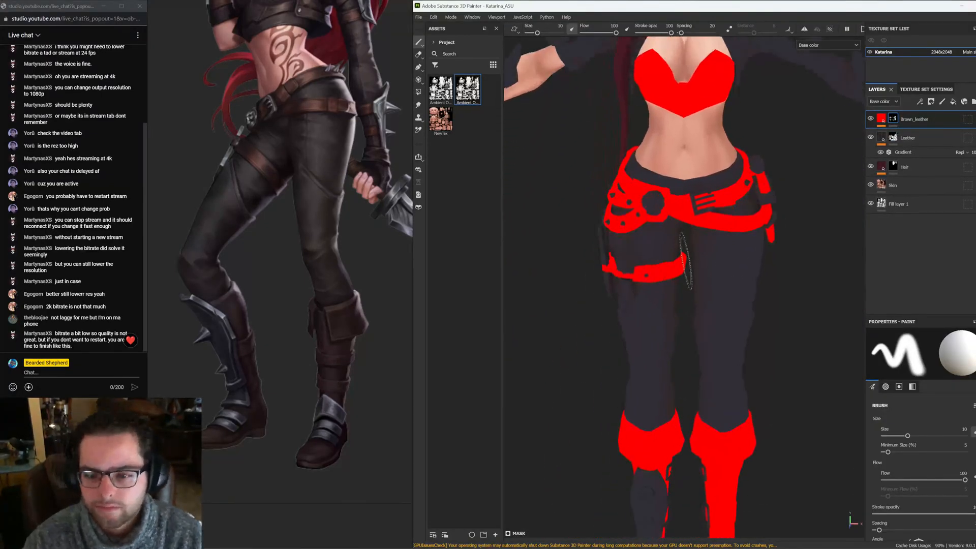
left_click_drag(682, 247, 745, 247, "alt")
left_click(418, 93)
Compare the model's belt, arms and outfit against the reference art images
scroll(654, 272, "up", 5)
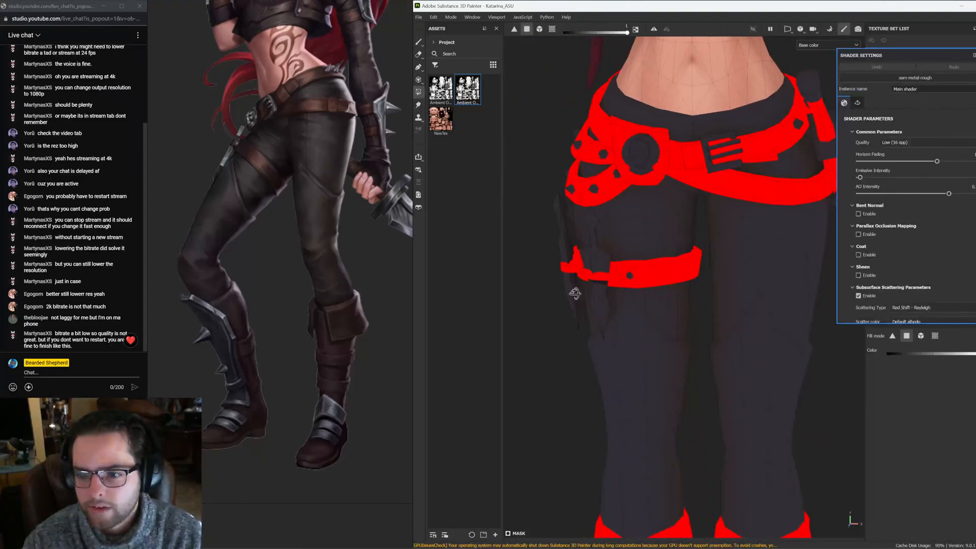
left_click_drag(575, 294, 767, 278, "alt")
scroll(767, 278, "down", 3)
left_click_drag(667, 254, 771, 255, "alt")
scroll(336, 281, "down", 5)
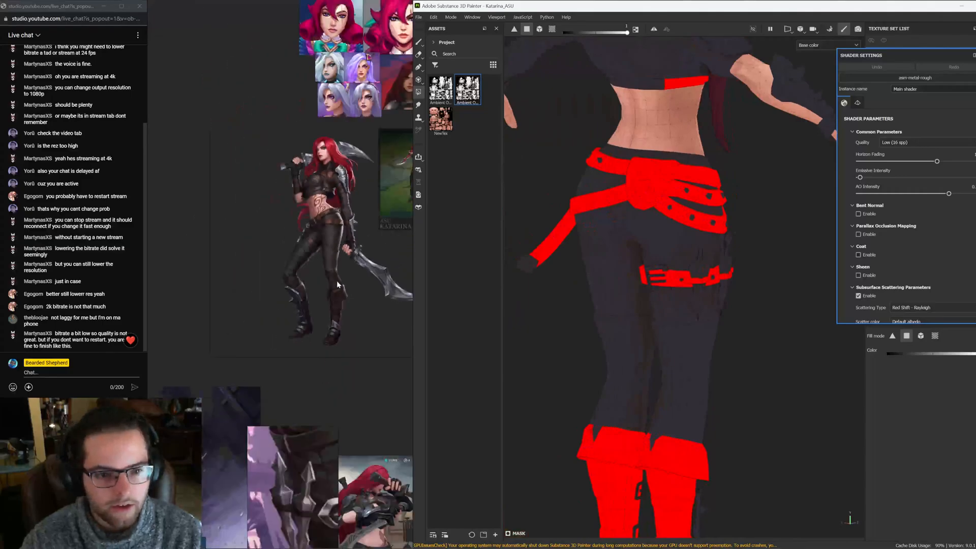
middle_click_drag(335, 194, 209, 481)
scroll(288, 221, "up", 4)
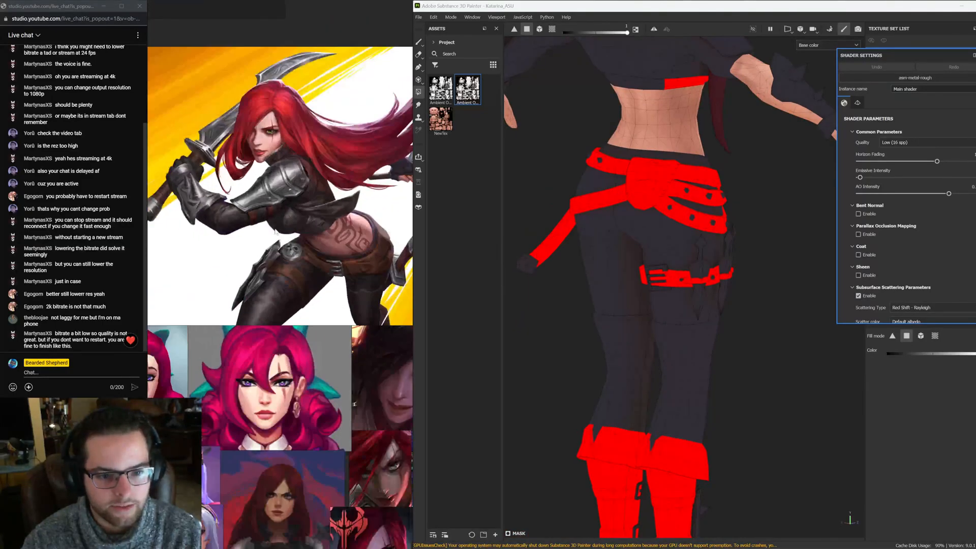
left_click(975, 55)
middle_click_drag(776, 135, 610, 269, "alt")
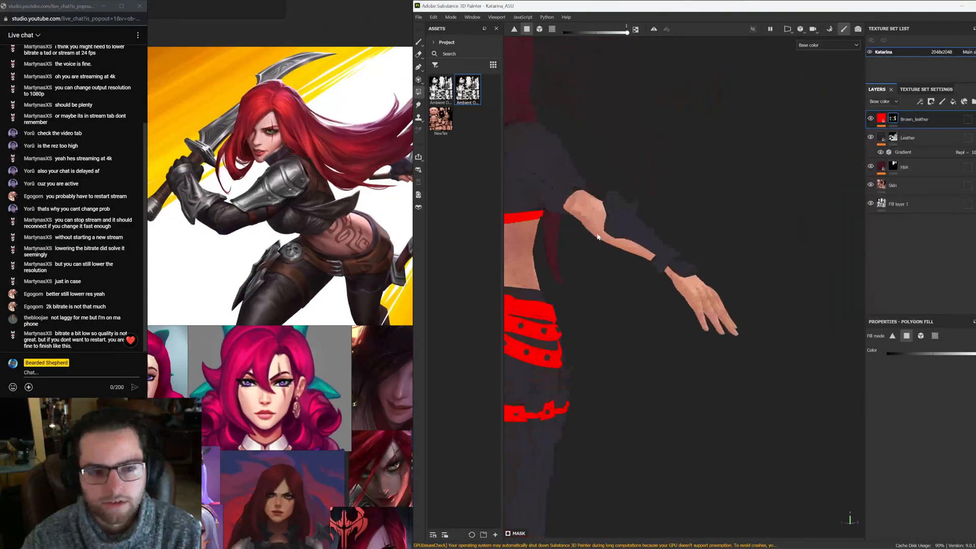
scroll(310, 236, "down", 5)
scroll(295, 227, "up", 5)
scroll(283, 247, "down", 4)
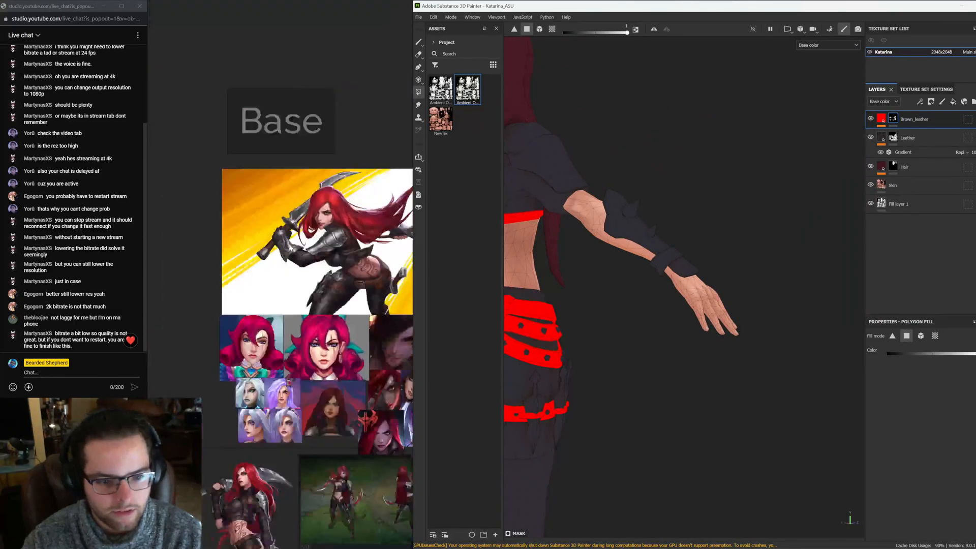
middle_click_drag(397, 367, 324, 270)
scroll(257, 356, "up", 8)
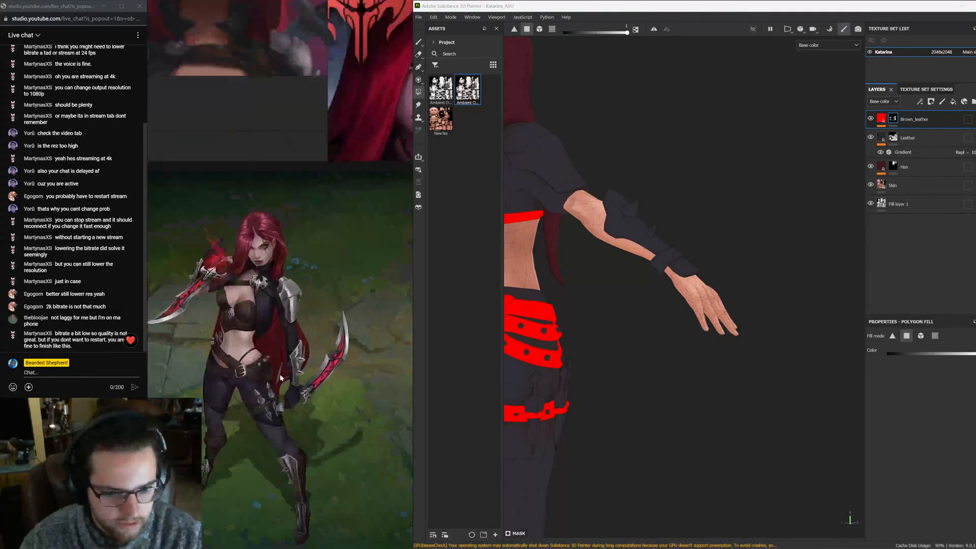
middle_click_drag(257, 356, 349, 368)
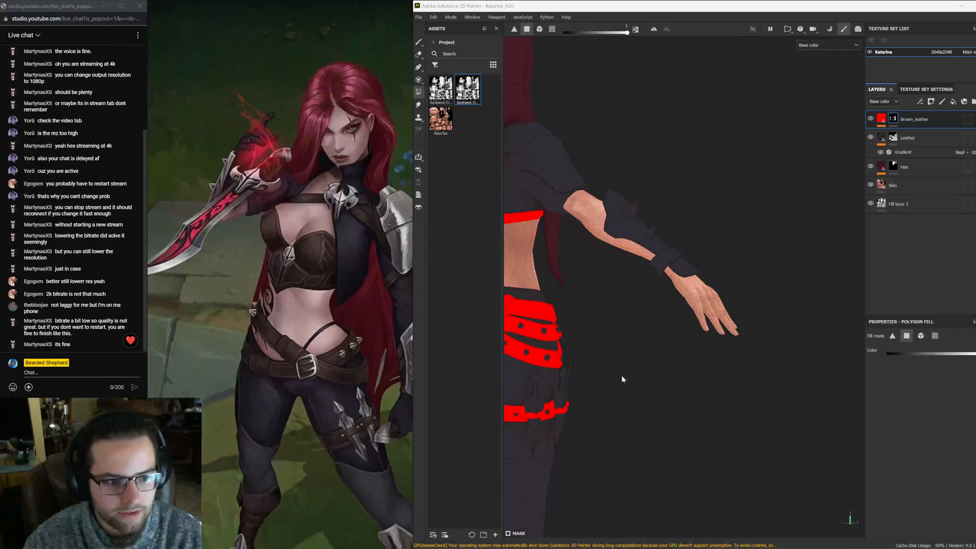
left_click_drag(766, 320, 524, 311, "alt")
scroll(654, 376, "down", 2)
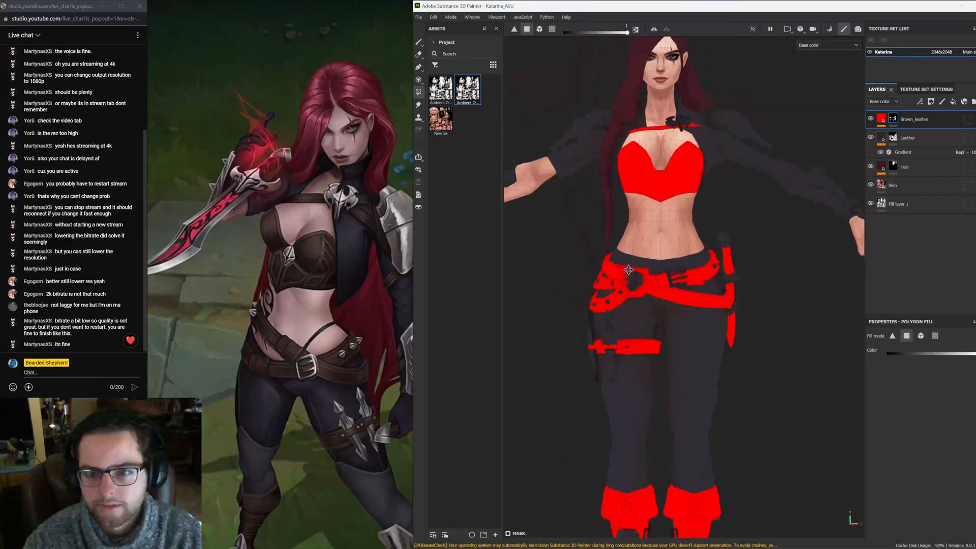
Fill the lower part of the dagger's grip in the Brown_leather mask with polygon fills
middle_click_drag(653, 394, 659, 250, "alt")
middle_click_drag(679, 377, 669, 292, "alt")
mouse_move(670, 292)
left_mouse_down("alt")
mouse_move(784, 289)
mouse_move(654, 294)
left_mouse_up("alt")
middle_click_drag(709, 370, 692, 138, "alt")
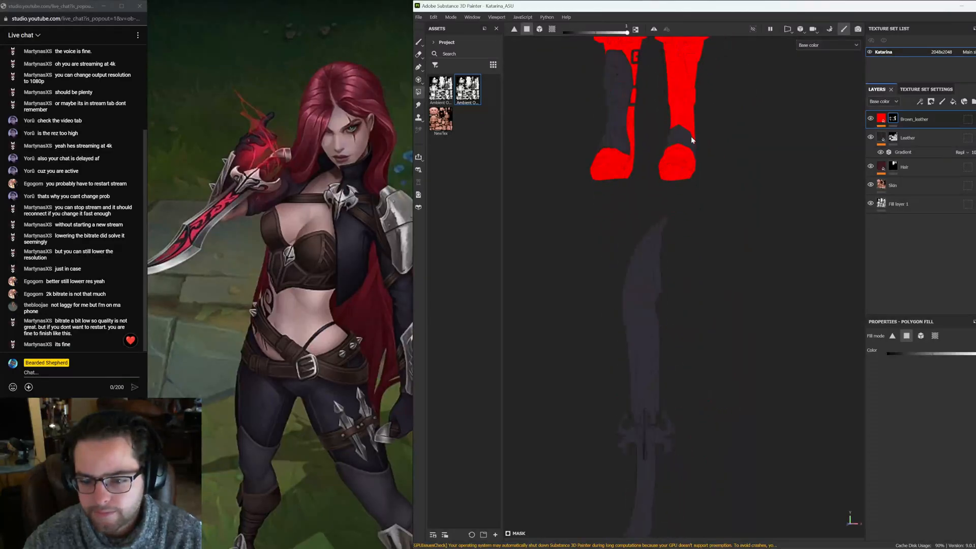
middle_click_drag(711, 174, 684, 400, "alt")
middle_click_drag(685, 308, 687, 168, "alt")
middle_click_drag(662, 516, 695, 231, "alt")
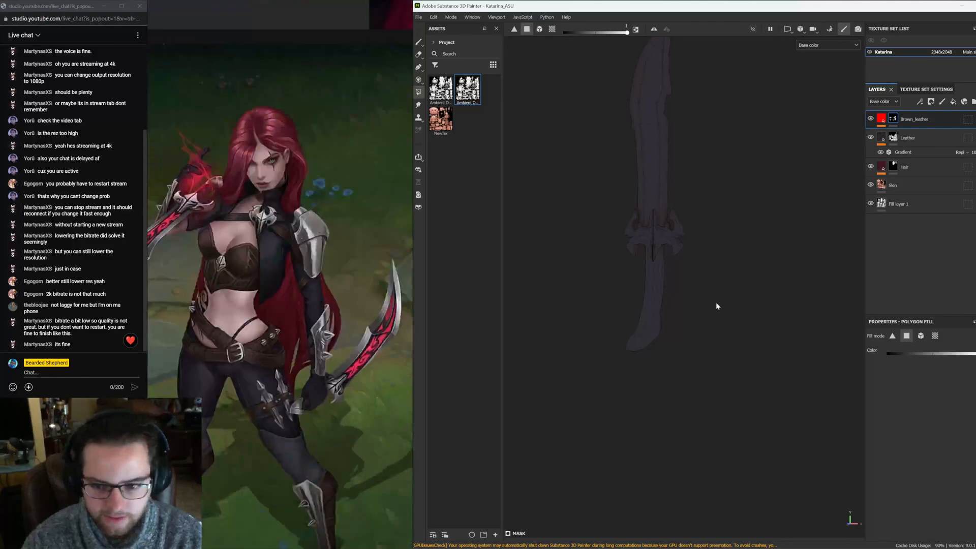
scroll(692, 297, "up", 3)
middle_click_drag(633, 247, 626, 420, "alt")
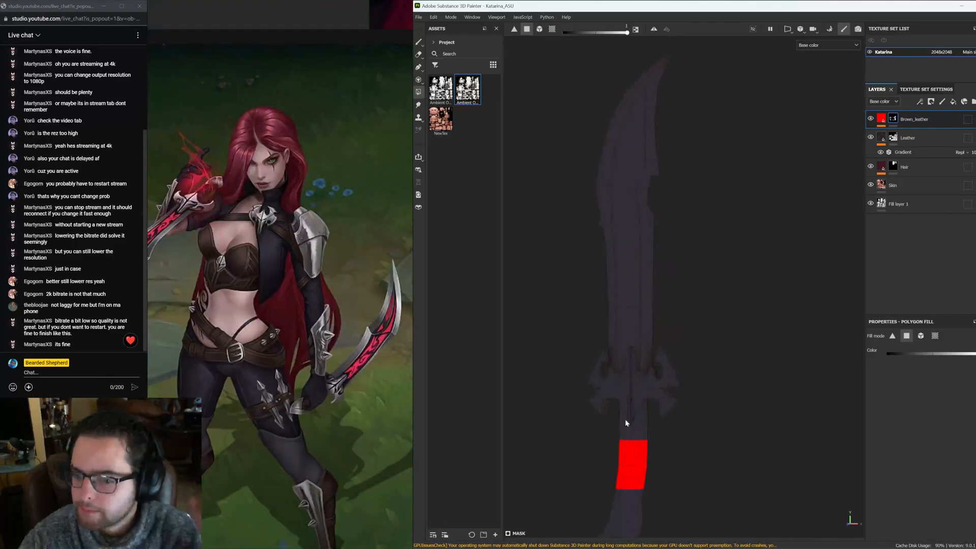
left_click_drag(625, 449, 611, 455)
middle_click_drag(592, 393, 577, 237, "alt")
scroll(619, 295, "up", 4)
left_click_drag(634, 376, 630, 361, "alt+shift")
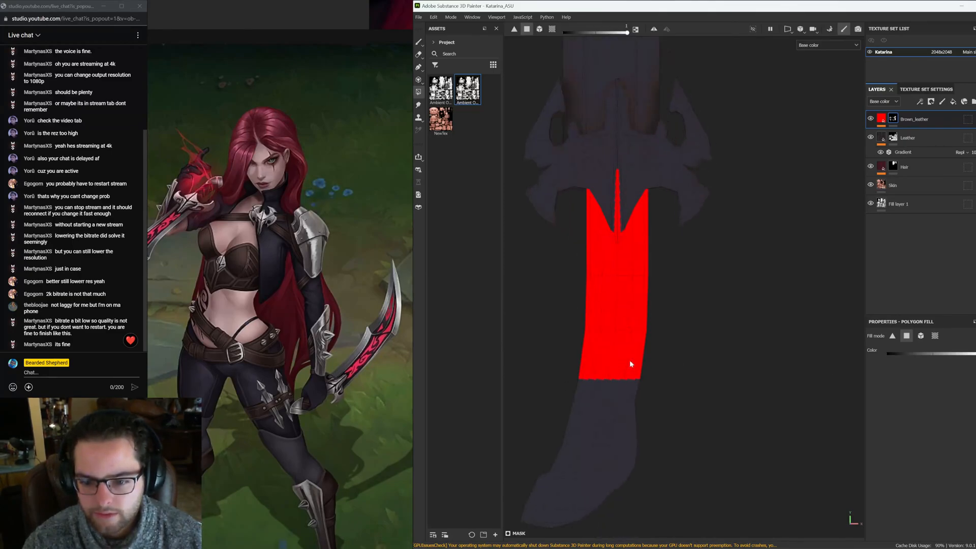
Extend the polygon fill along the rest of the dagger grip up to its end
left_click_drag(557, 369, 637, 382)
middle_click_drag(560, 431, 581, 316, "alt")
left_click_drag(582, 316, 701, 324, "alt")
left_click_drag(726, 305, 716, 305, "alt")
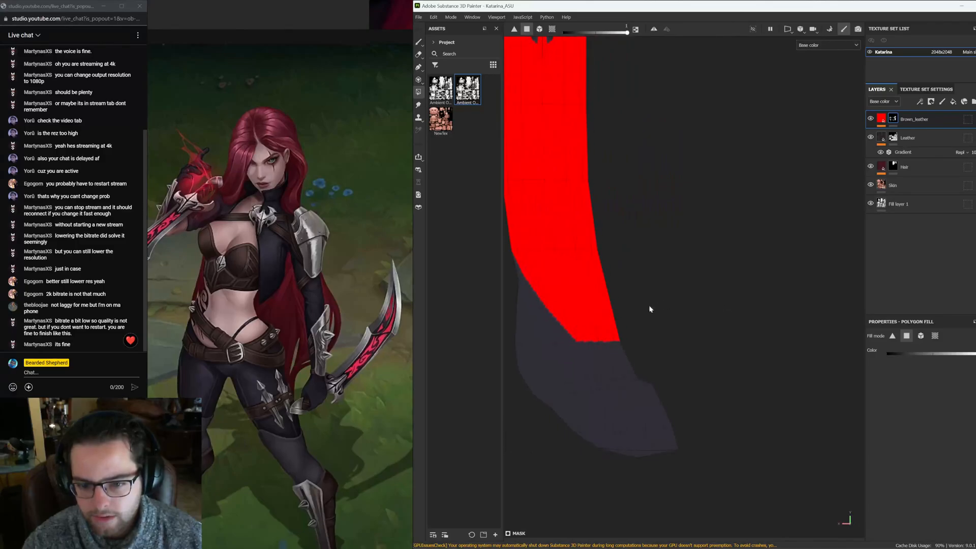
left_click_drag(592, 371, 592, 376)
middle_click_drag(572, 333, 654, 345, "alt")
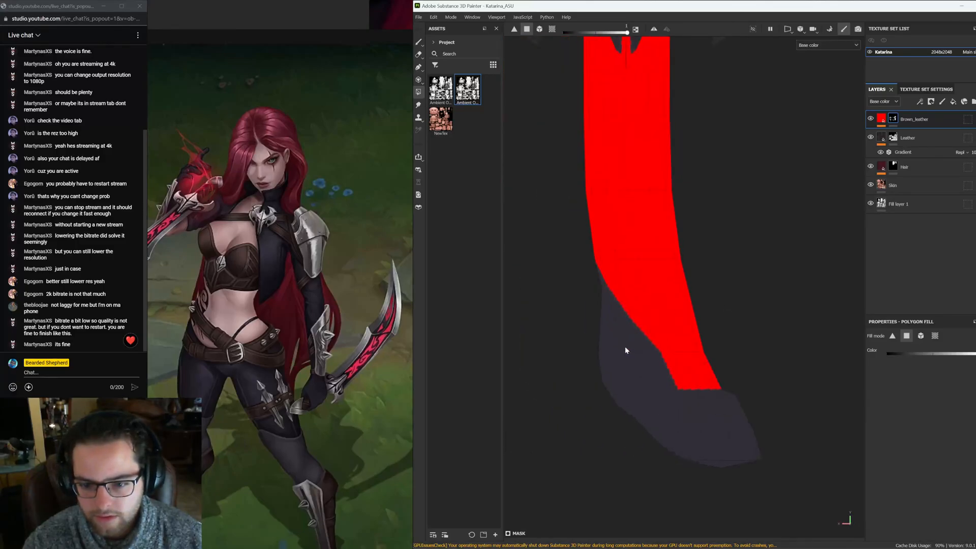
scroll(626, 347, "up", 3)
left_click_drag(581, 255, 581, 256)
mouse_move(616, 268)
left_mouse_down("alt")
mouse_move(739, 268)
mouse_move(616, 270)
left_mouse_up("alt")
left_click(627, 313)
left_click(640, 326)
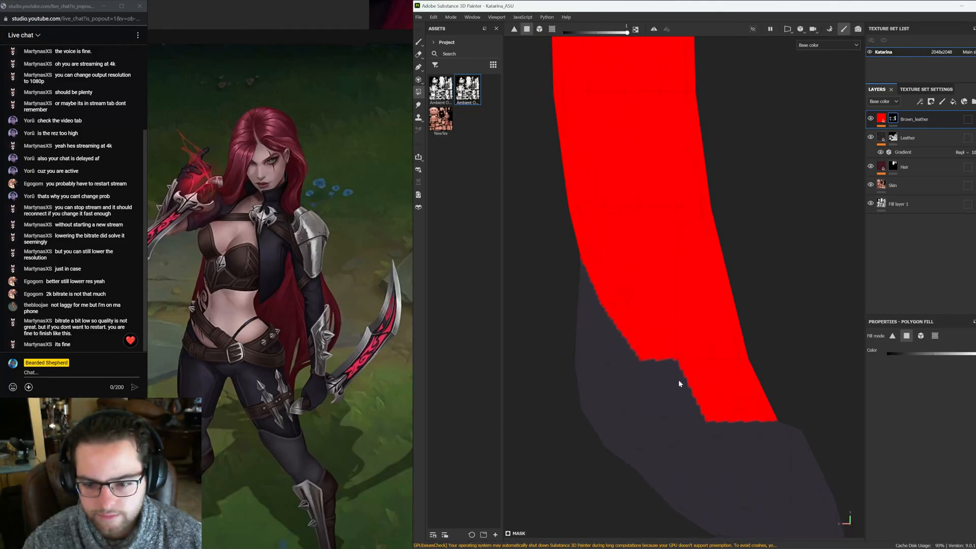
left_click_drag(625, 375, 581, 287, "alt")
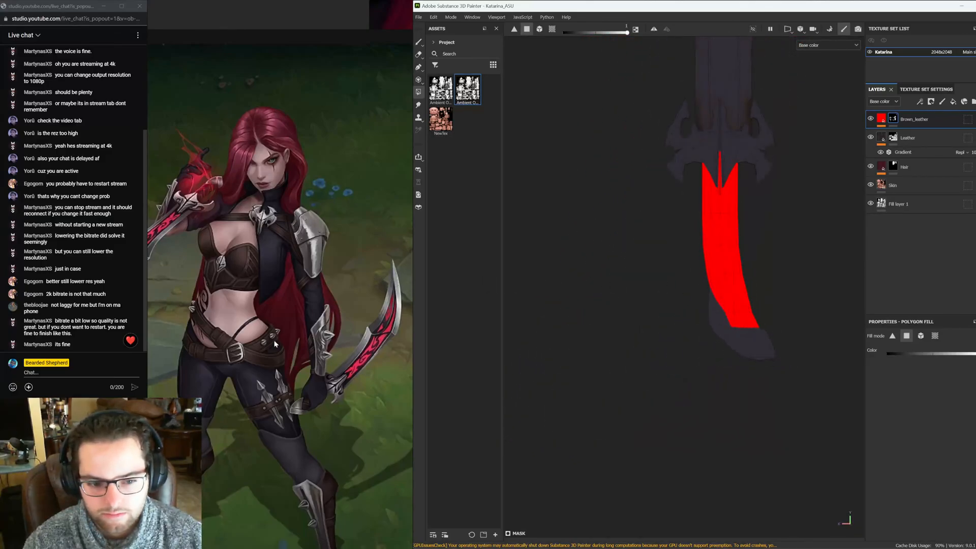
Fill the remaining grip polygons just below the dagger's guard
middle_click_drag(717, 228, 663, 407, "alt")
scroll(664, 407, "down", 3)
left_click_drag(672, 361, 677, 365, "alt")
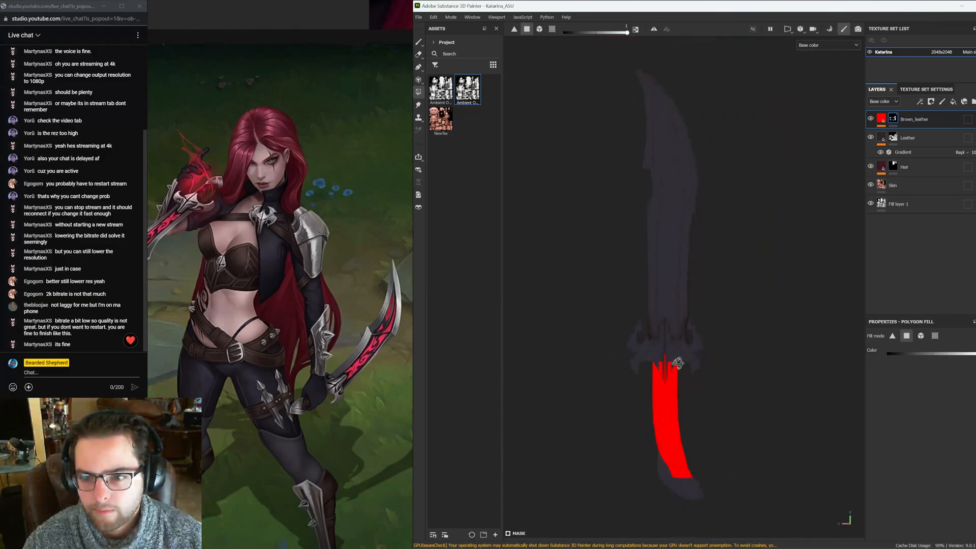
scroll(713, 244, "down", 4)
middle_click_drag(708, 147, 693, 351, "alt")
scroll(693, 351, "down", 2)
middle_click_drag(671, 214, 636, 367, "alt")
left_click_drag(634, 368, 696, 350, "alt")
middle_click_drag(695, 351, 724, 222, "alt")
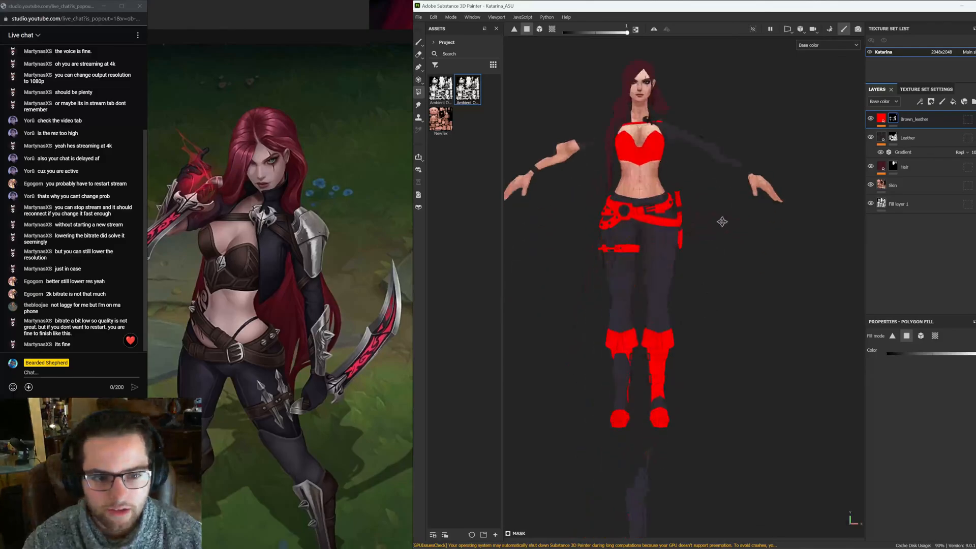
Select the Gradient filter on the Brown_leather layer to open its properties
left_click(887, 123)
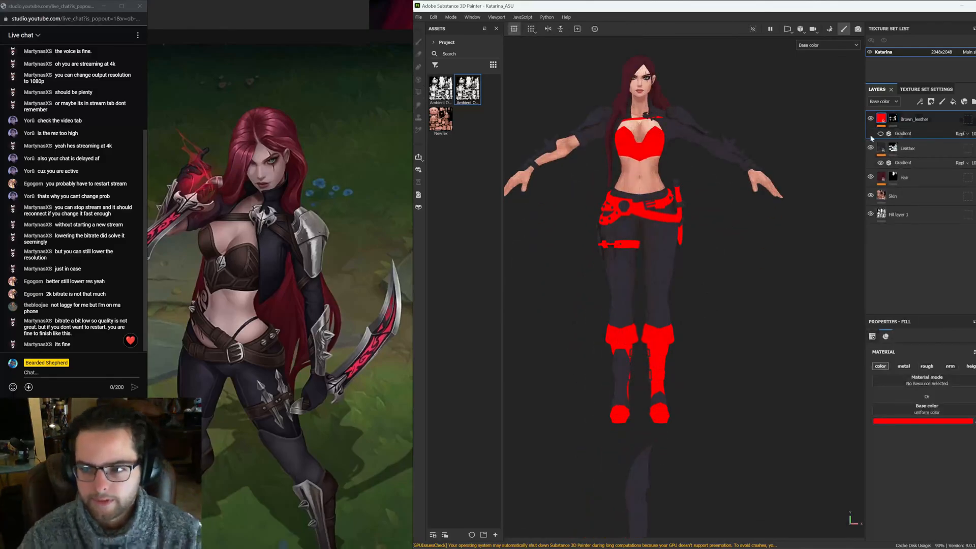
left_click_drag(467, 90, 938, 411)
middle_click_drag(804, 193, 818, 261, "alt")
left_click(899, 133)
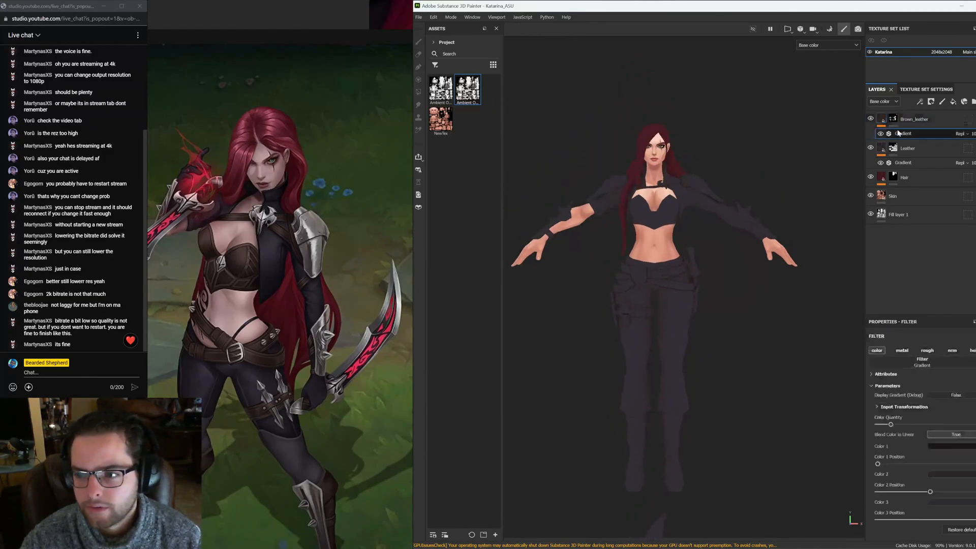
Set the Brown_leather gradient's Color 3 by sampling a dark brown from the reference art
left_click(962, 503)
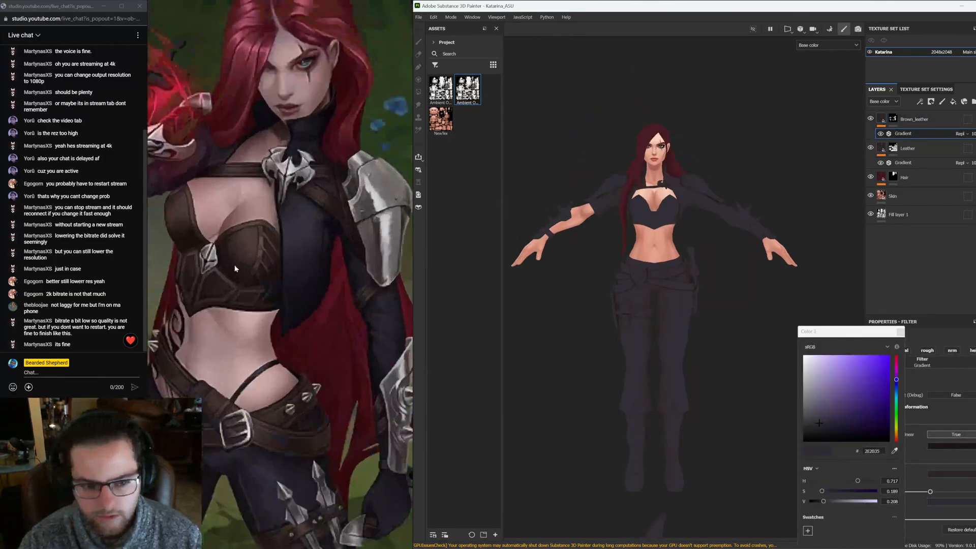
left_click(243, 183)
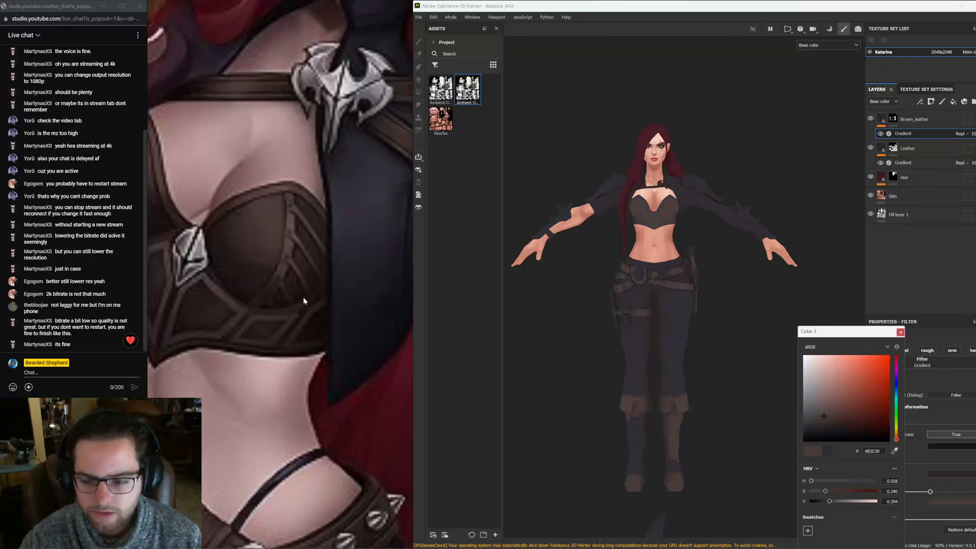
scroll(301, 299, "down", 5)
left_click_drag(729, 278, 889, 312, "alt")
left_click(900, 332)
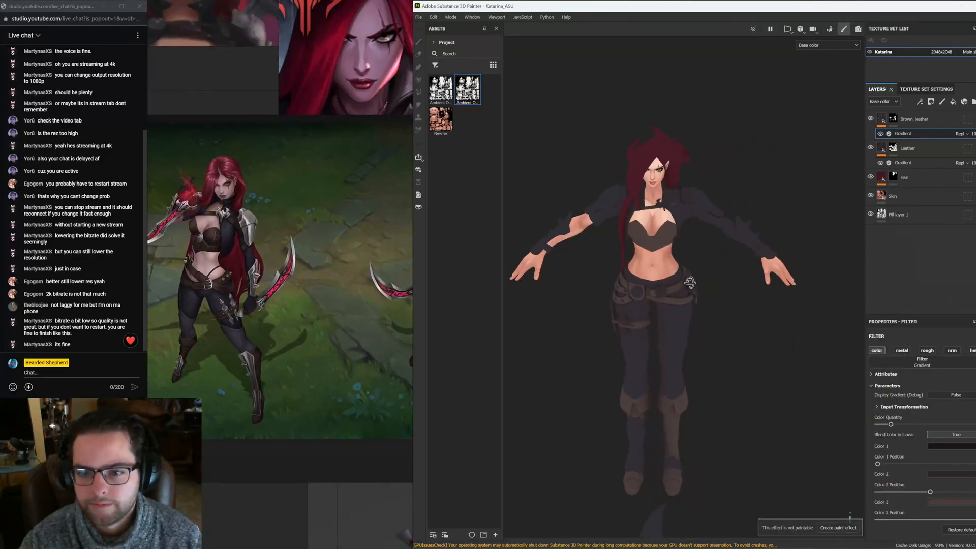
Add a new fill layer at the top of the stack and name it Metal
left_click(933, 120)
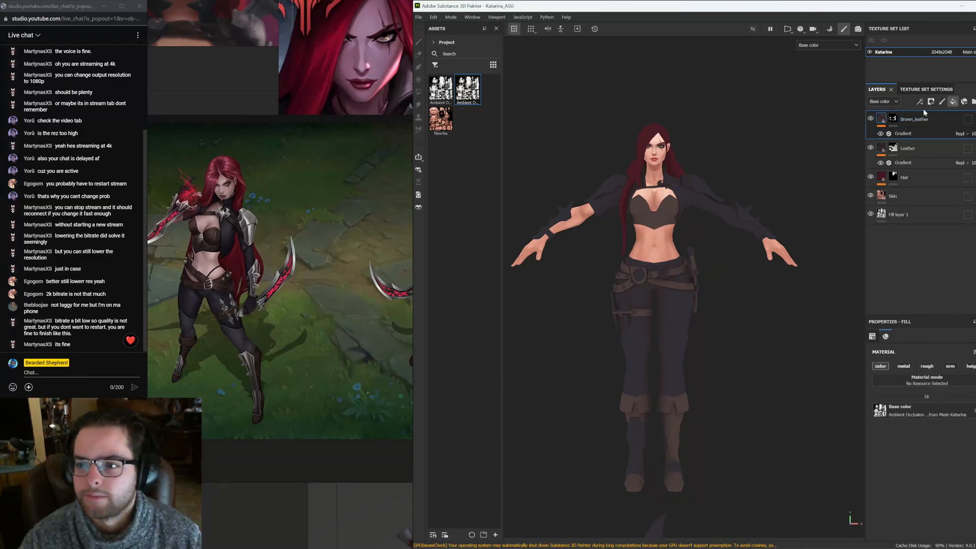
double_click(896, 120)
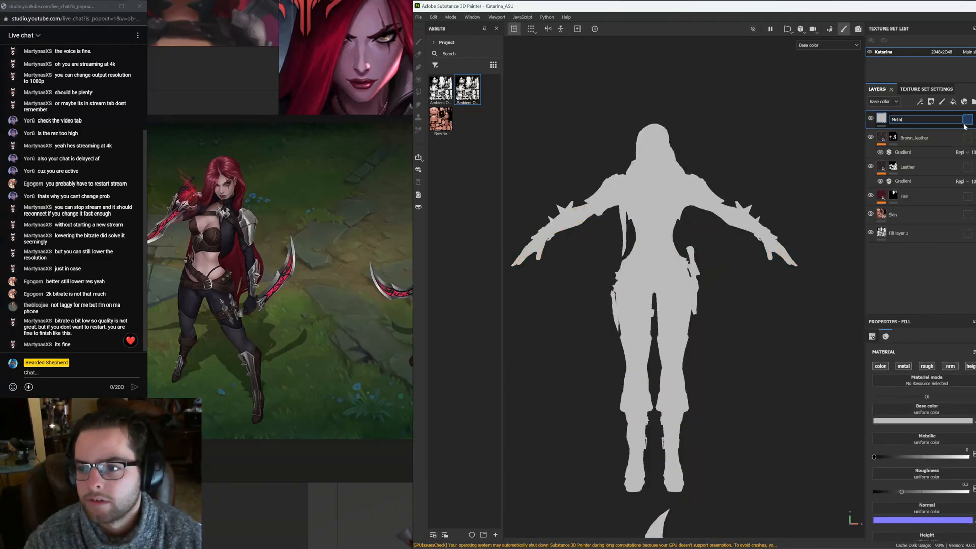
type("Metal")
key("Return")
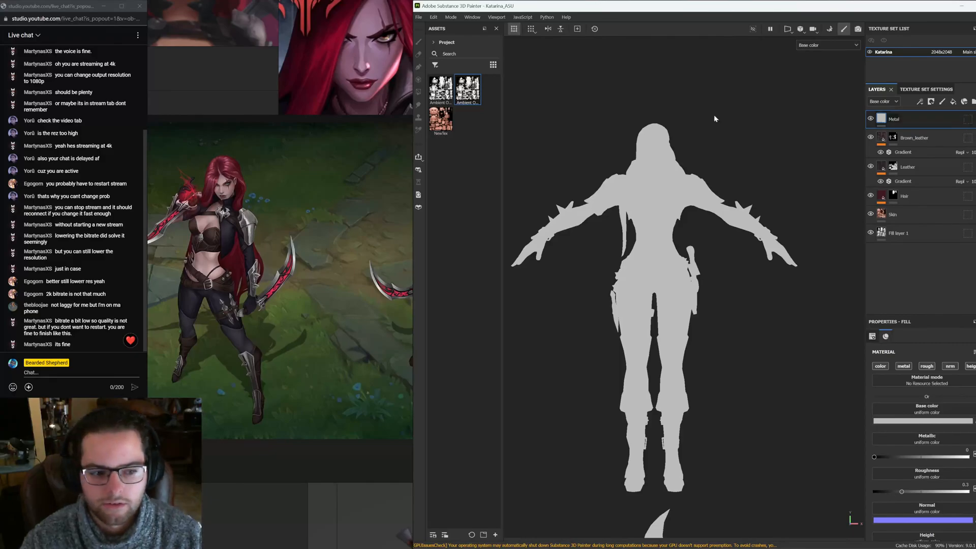
Add a black mask to the Metal layer to start masking it with polygon fills
scroll(742, 148, "up", 5)
middle_click_drag(742, 148, 717, 187, "alt")
left_click(884, 367, "alt")
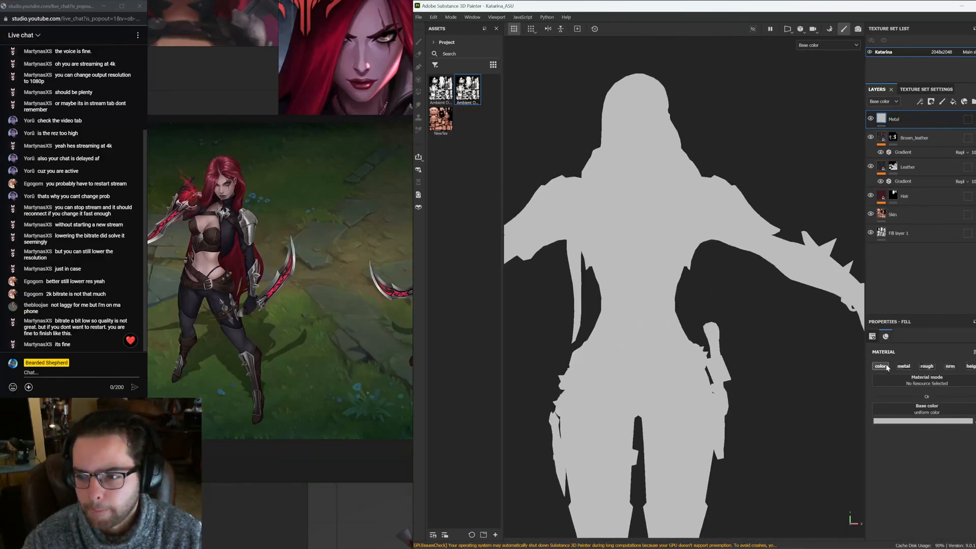
right_click(895, 121)
left_click(902, 145)
scroll(747, 183, "up", 2)
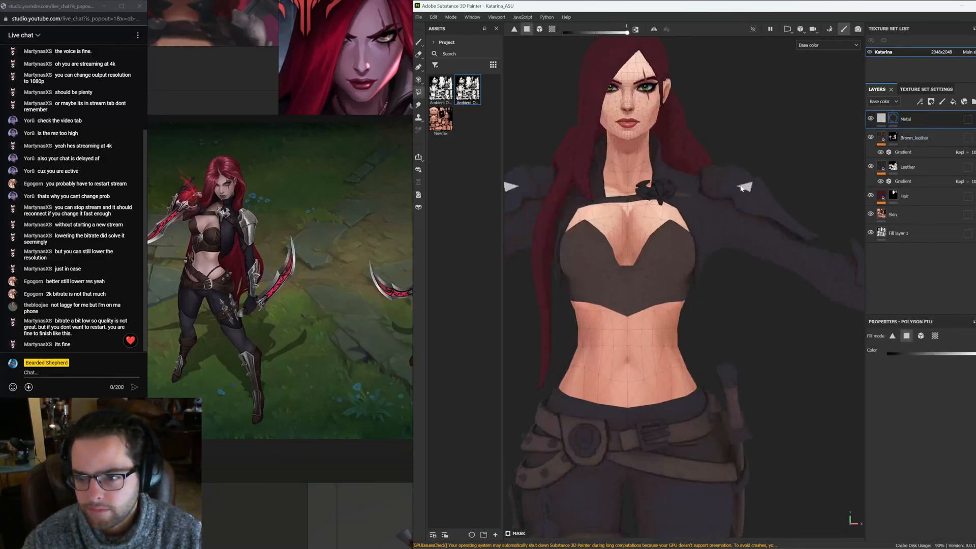
left_click_drag(729, 161, 713, 178, "alt")
Fill the shoulder pad UV chunks in the Metal mask with polygon fills, undoing the last stray fill
left_click(934, 337)
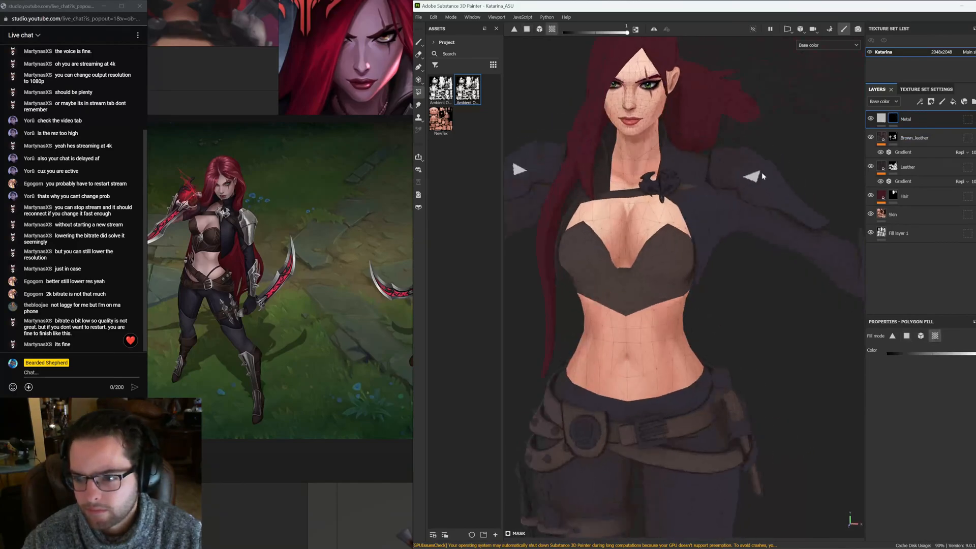
left_click(781, 198)
mouse_move(776, 232)
left_mouse_down("alt")
mouse_move(794, 169)
mouse_move(794, 221)
left_mouse_up("alt")
right_click_drag(783, 222, 639, 212, "alt")
left_click_drag(641, 200, 711, 283, "alt")
middle_click_drag(724, 288, 672, 233, "alt")
right_click_drag(672, 232, 778, 231, "alt")
left_click_drag(778, 231, 786, 249, "alt")
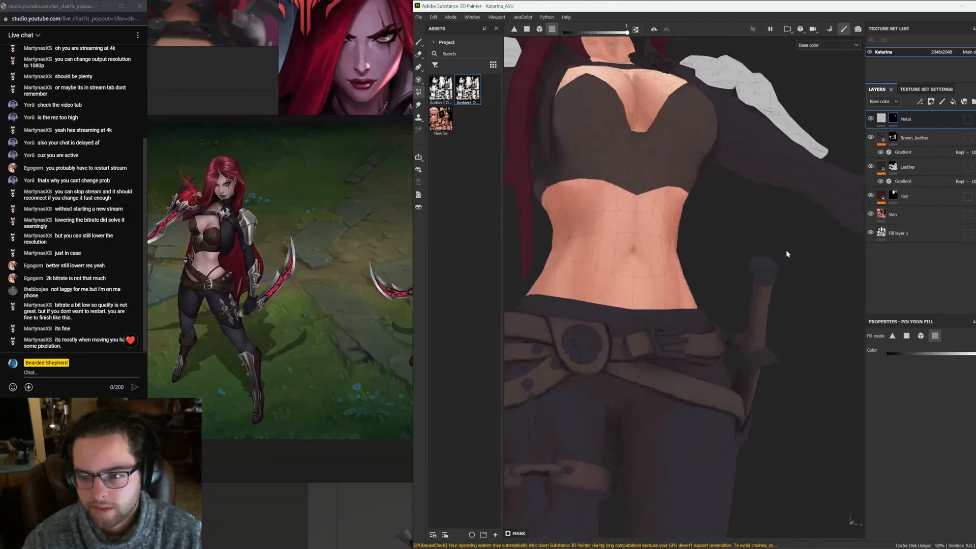
left_click(773, 262)
key("ctrl+z")
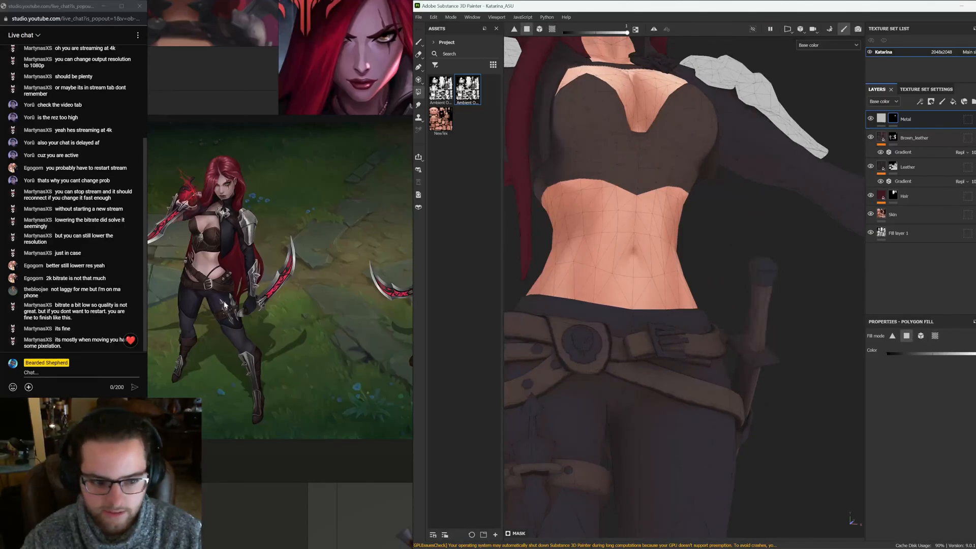
Fill the thigh daggers' blades and the belt studs in the Metal mask
scroll(248, 314, "up", 5)
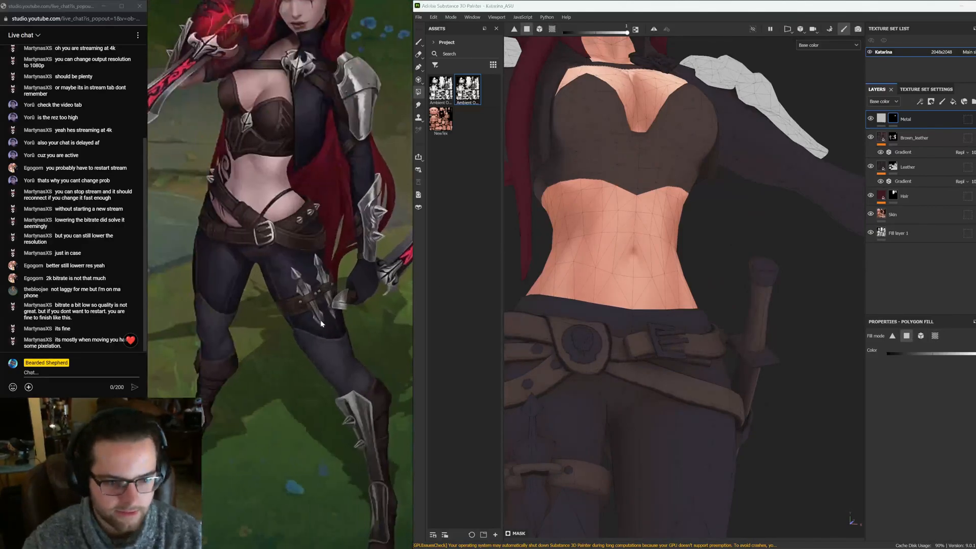
scroll(702, 351, "down", 3)
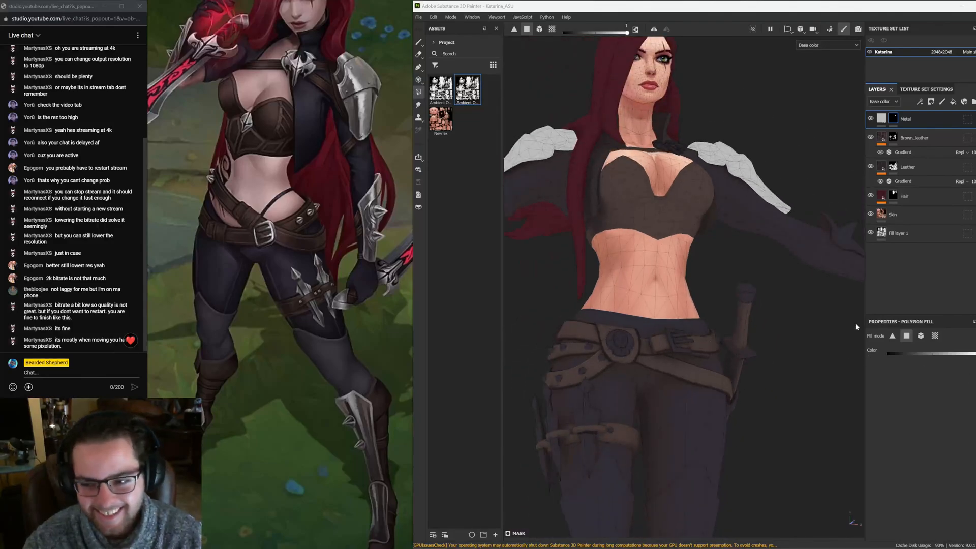
left_click(936, 338)
middle_click_drag(641, 384, 710, 260, "alt")
left_click_drag(710, 259, 593, 342, "alt")
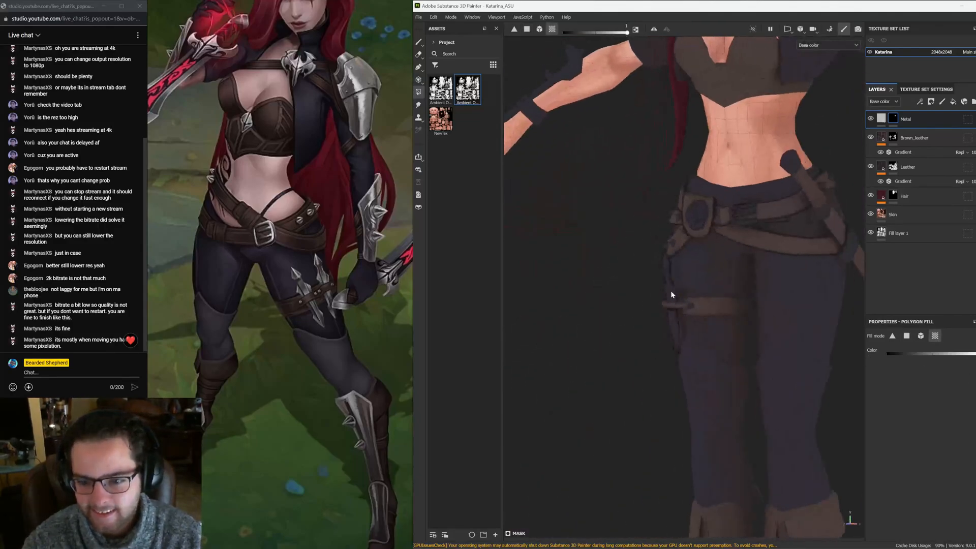
left_click(672, 295)
scroll(671, 301, "up", 3)
left_click(659, 276)
mouse_move(628, 263)
left_mouse_down("alt")
mouse_move(698, 249)
mouse_move(616, 259)
left_mouse_up("alt")
left_click(654, 208)
left_click_drag(654, 209, 709, 181, "alt")
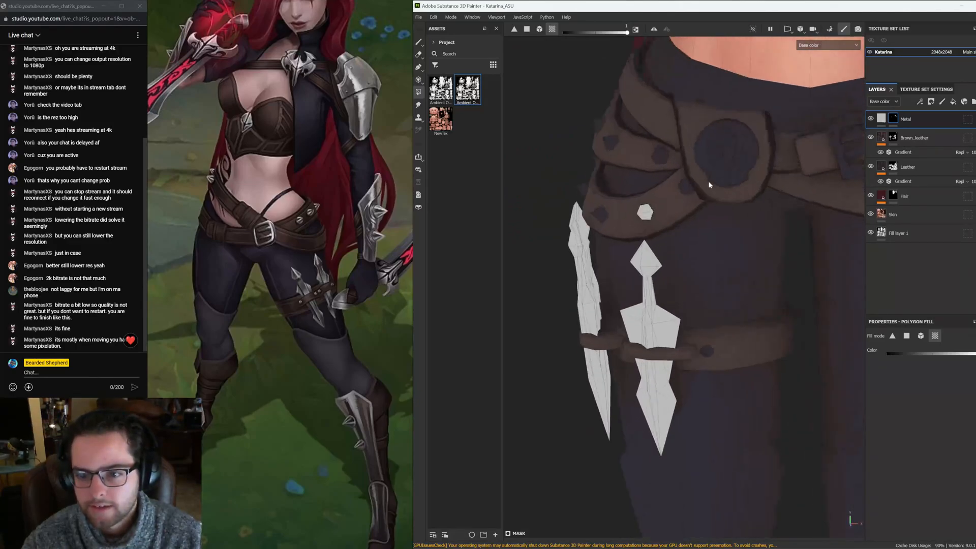
In the UV view, fill the row of hexagonal stud islands in the Metal mask
key("F3")
scroll(739, 268, "down", 4)
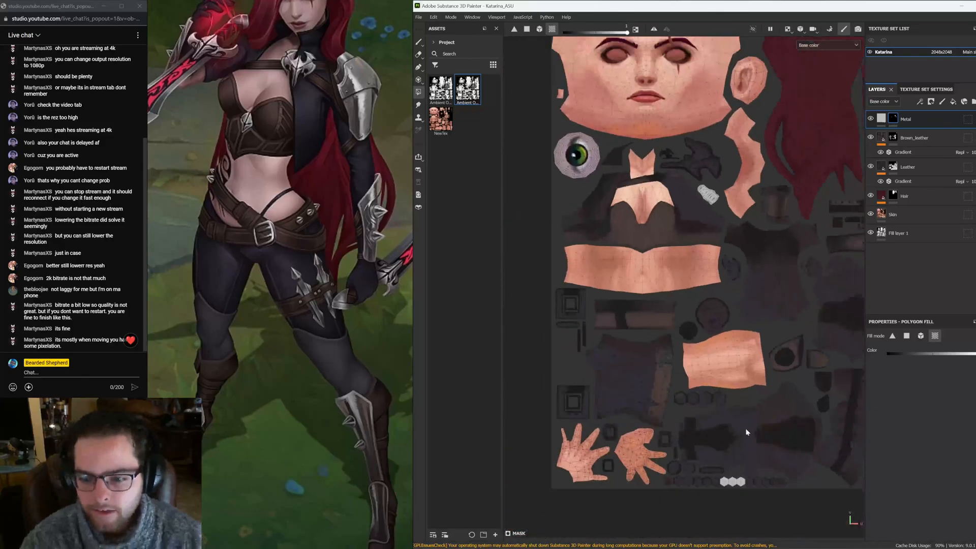
scroll(754, 473, "up", 7)
scroll(678, 262, "up", 1)
left_click_drag(670, 253, 559, 259)
middle_click_drag(639, 381, 655, 164, "alt")
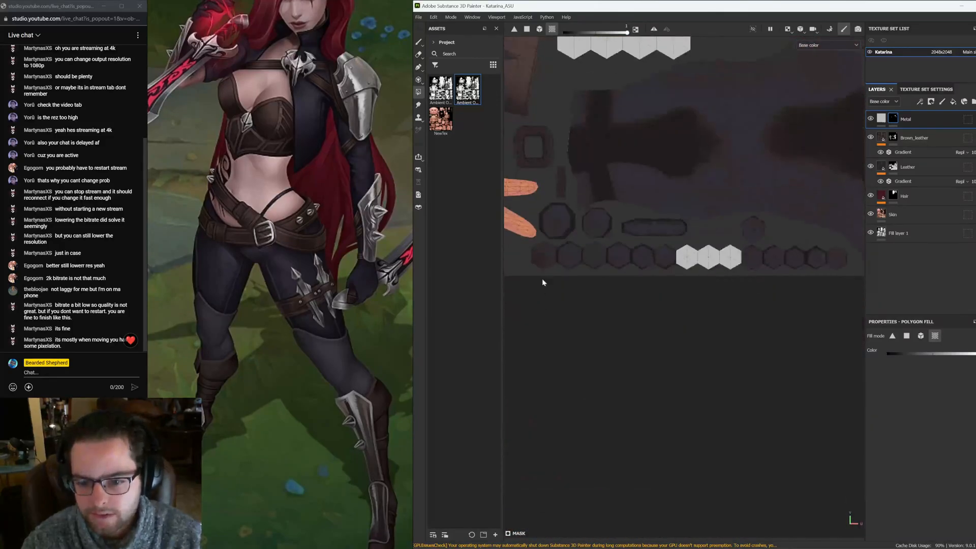
left_click_drag(546, 259, 834, 288)
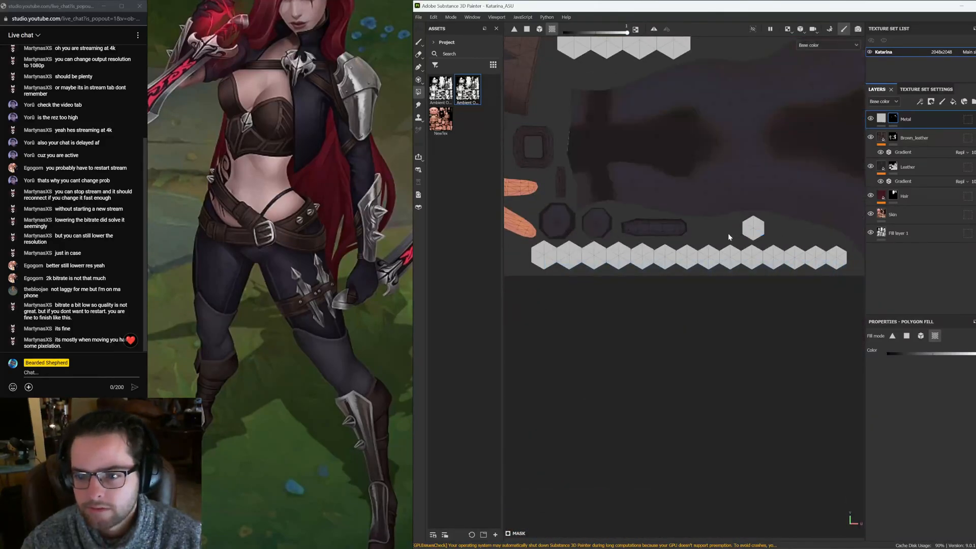
middle_click_drag(727, 233, 742, 307, "alt")
Back in the 3D view, fill the belt's round medallion and buckle in the Metal mask
key("F2")
scroll(716, 295, "down", 4)
middle_click_drag(720, 192, 682, 240, "alt")
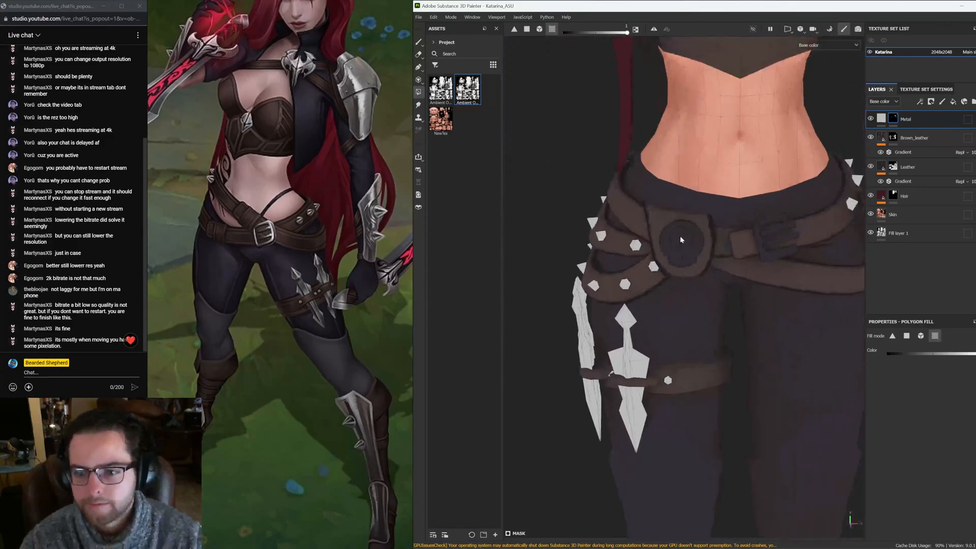
left_click(681, 241)
scroll(683, 242, "up", 2)
mouse_move(747, 243)
left_mouse_down("alt")
mouse_move(693, 246)
mouse_move(732, 246)
left_mouse_up("alt")
left_click(803, 227)
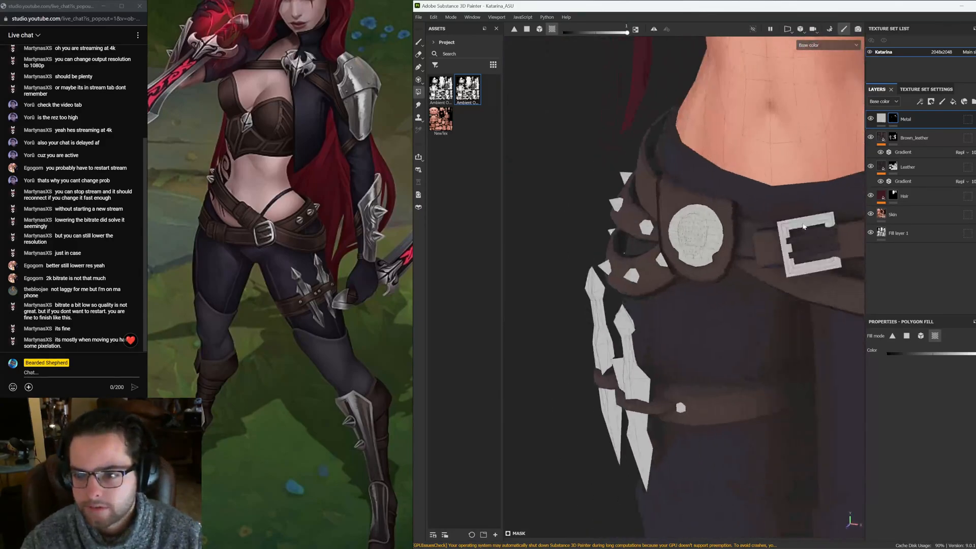
left_click_drag(841, 232, 799, 239, "alt")
Fill the remaining belt hardware pieces in the Metal mask
scroll(753, 235, "up", 3)
left_click(711, 240)
left_click_drag(714, 241, 762, 219, "alt")
scroll(832, 207, "down", 3)
left_click(672, 226)
left_click_drag(672, 227, 702, 321, "alt")
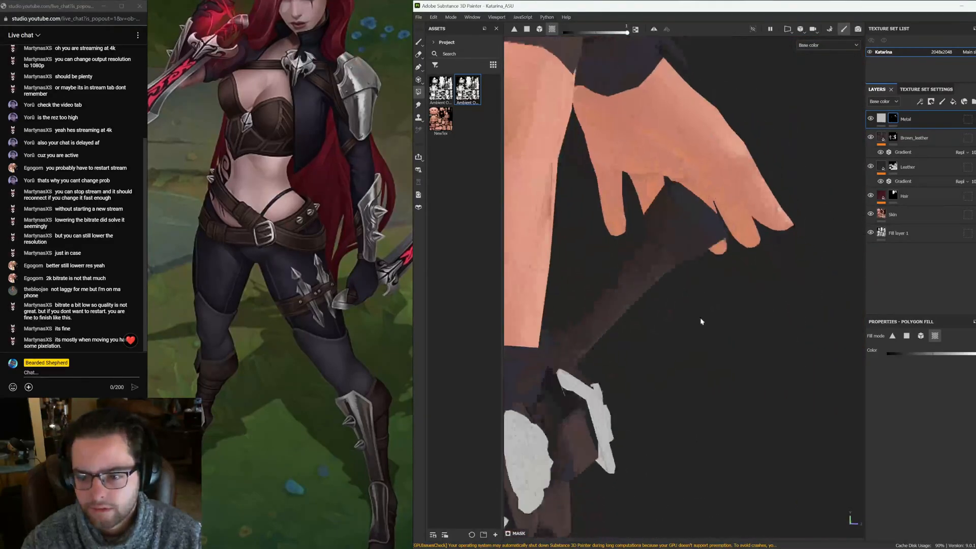
right_click_drag(702, 321, 890, 312, "alt")
middle_click_drag(719, 329, 826, 193, "alt")
left_click_drag(825, 193, 662, 304, "alt")
left_click_drag(728, 300, 559, 219, "alt")
scroll(331, 277, "down", 3)
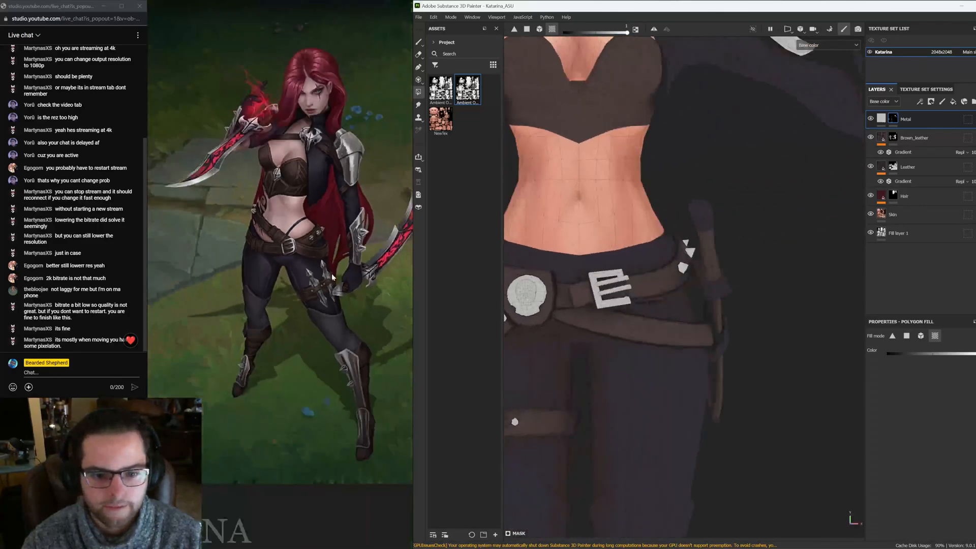
Browse the reference board to examine which parts of Katarina's costume are metal
middle_click_drag(684, 247, 826, 283, "alt")
scroll(281, 353, "down", 10)
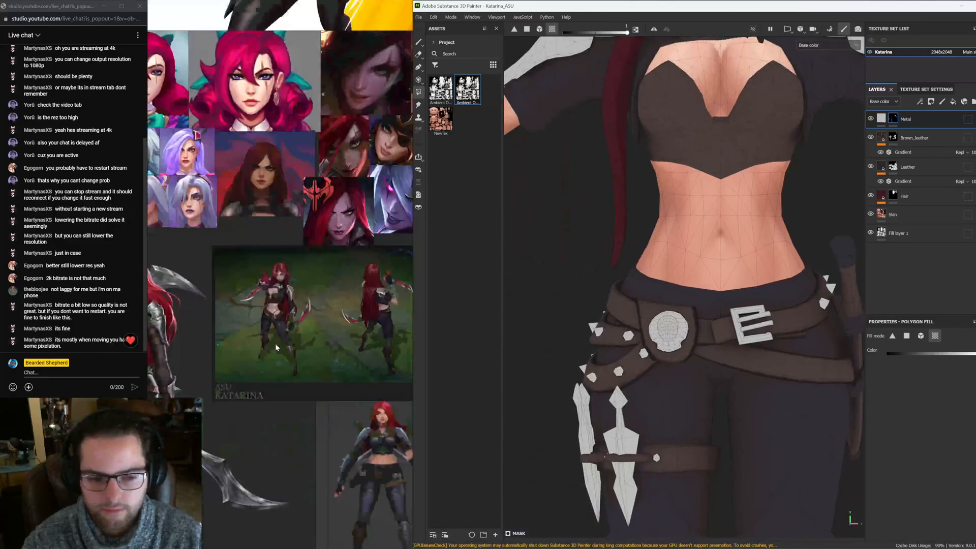
middle_click_drag(316, 442, 333, 253)
middle_click_drag(314, 421, 335, 368)
scroll(221, 372, "up", 5)
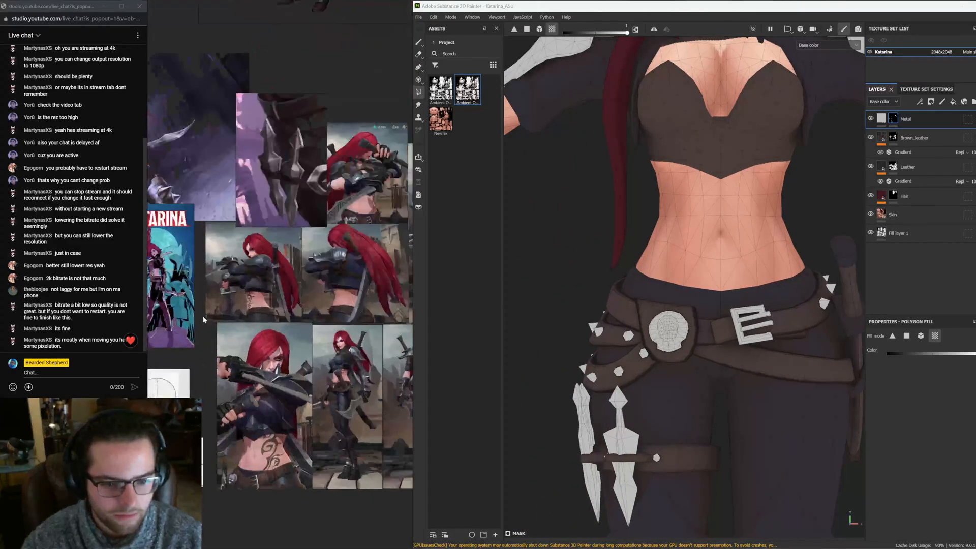
middle_click_drag(222, 372, 298, 396)
middle_click_drag(328, 450, 302, 420)
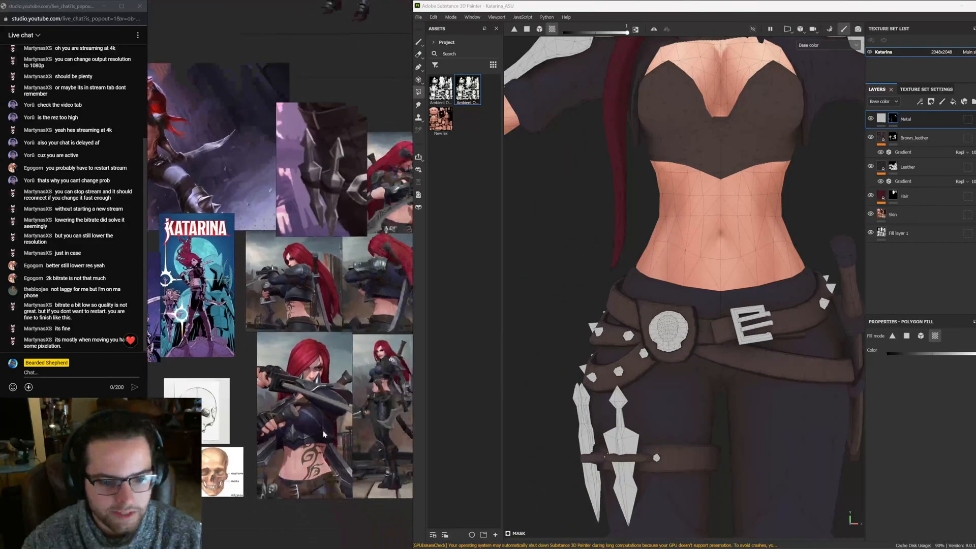
scroll(762, 258, "down", 5)
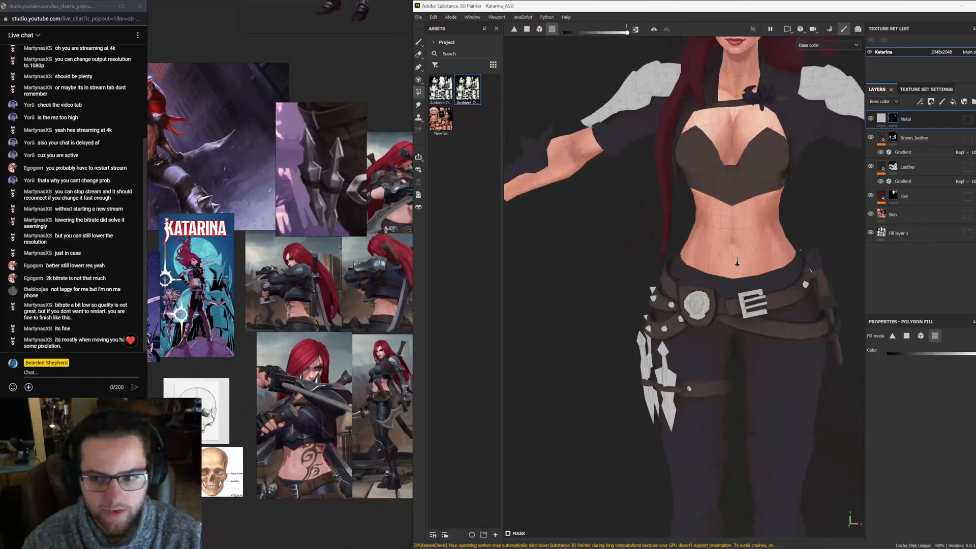
scroll(673, 305, "down", 4)
left_click_drag(673, 301, 661, 305, "alt")
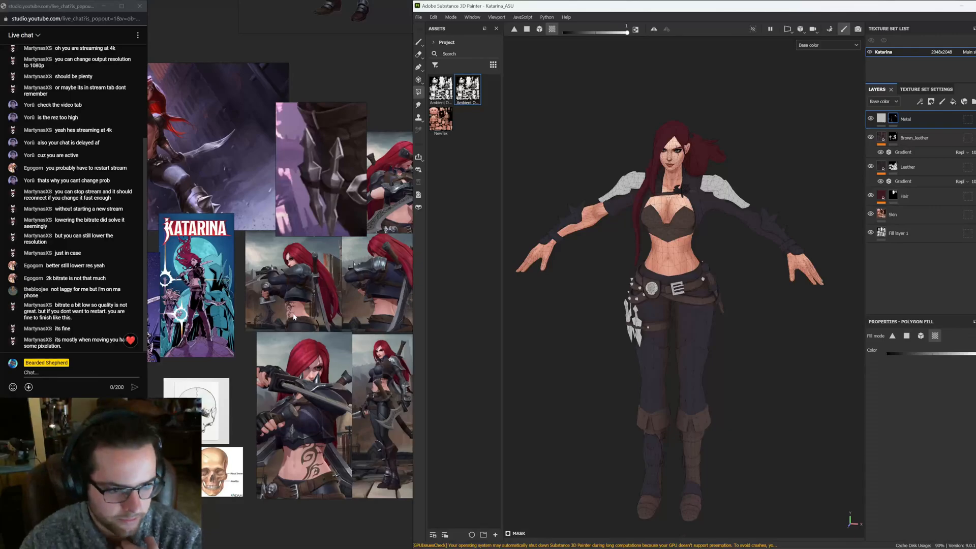
middle_click_drag(347, 218, 335, 426)
middle_click_drag(357, 277, 275, 411)
middle_click_drag(338, 238, 257, 283)
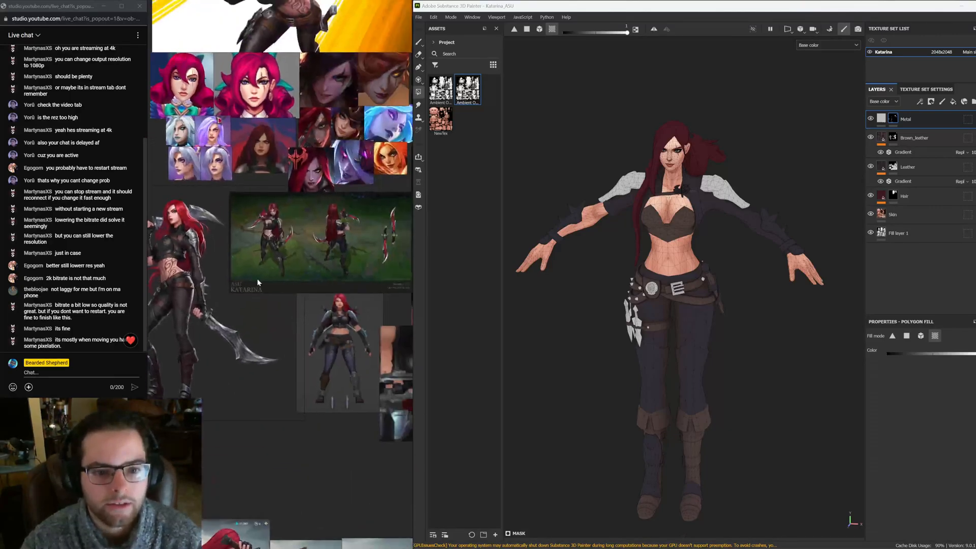
scroll(276, 227, "up", 3)
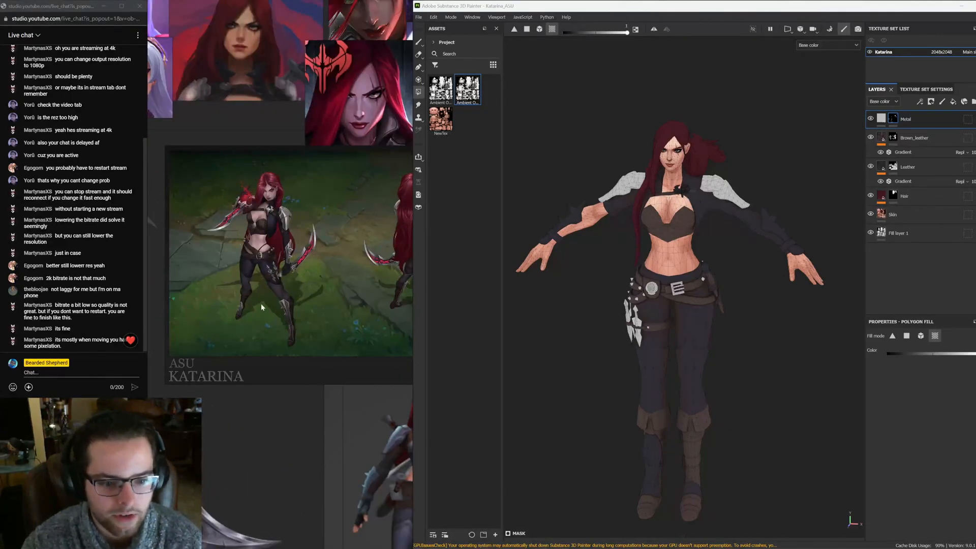
scroll(261, 304, "down", 3)
middle_click_drag(342, 337, 252, 325)
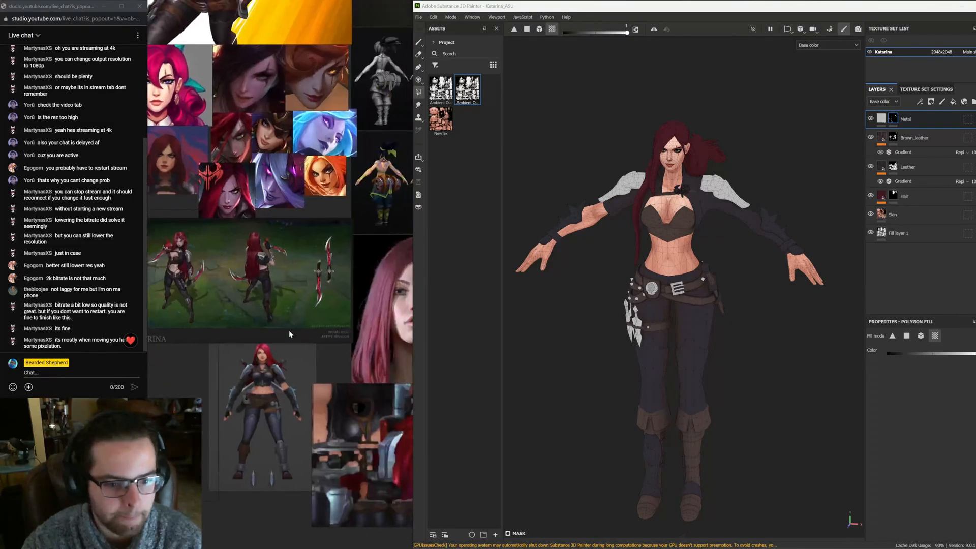
scroll(289, 331, "up", 3)
scroll(328, 350, "down", 4)
middle_click_drag(285, 428, 319, 349)
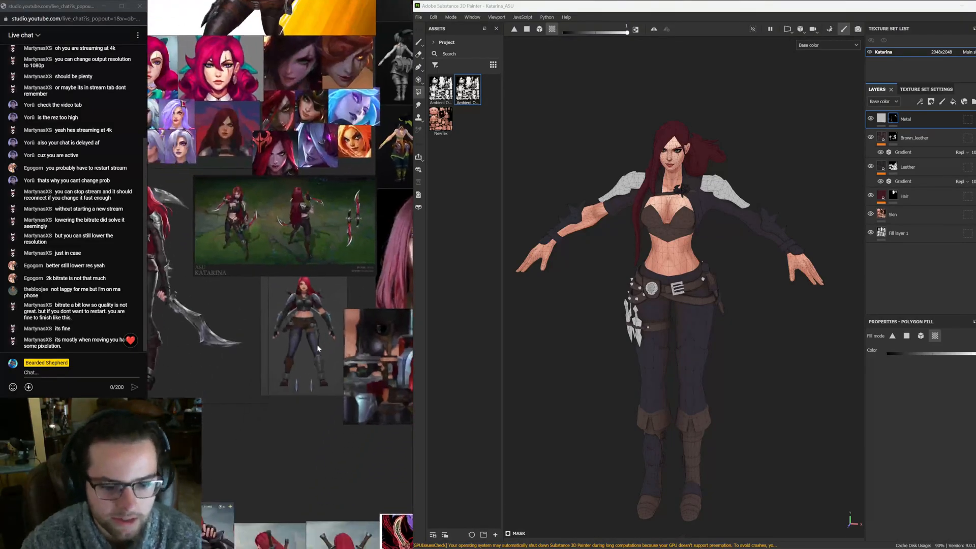
middle_click_drag(264, 455, 296, 371)
middle_click_drag(216, 437, 291, 351)
middle_click_drag(294, 489, 336, 342)
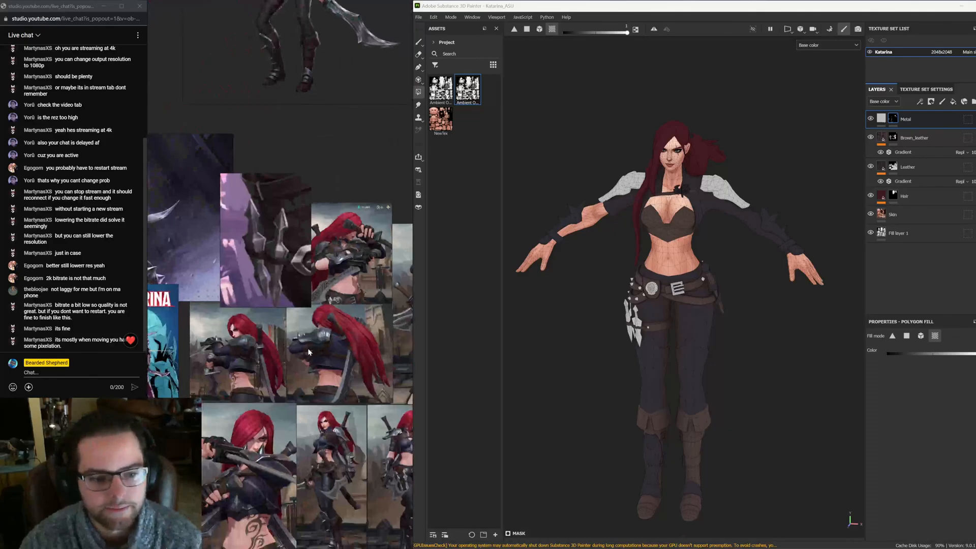
middle_click_drag(275, 392, 318, 337)
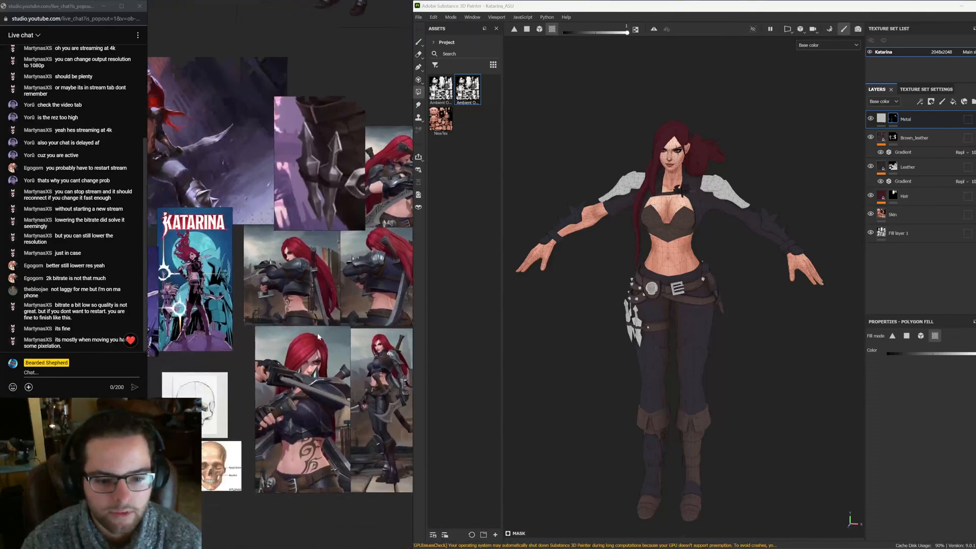
scroll(352, 335, "down", 6)
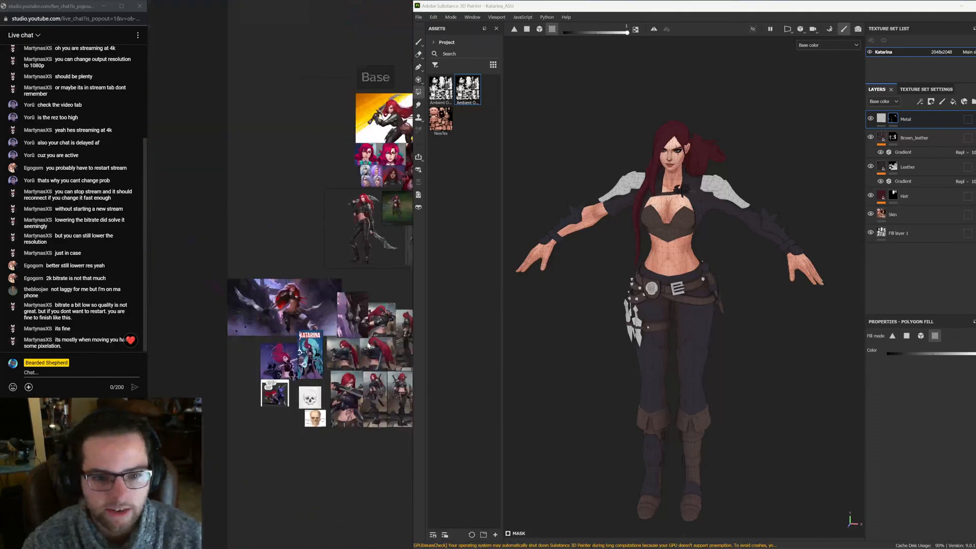
middle_click_drag(400, 292, 314, 342)
scroll(314, 342, "up", 6)
middle_click_drag(244, 429, 350, 275)
middle_click_drag(283, 391, 353, 321)
middle_click_drag(708, 471, 725, 309, "alt")
scroll(725, 309, "up", 10)
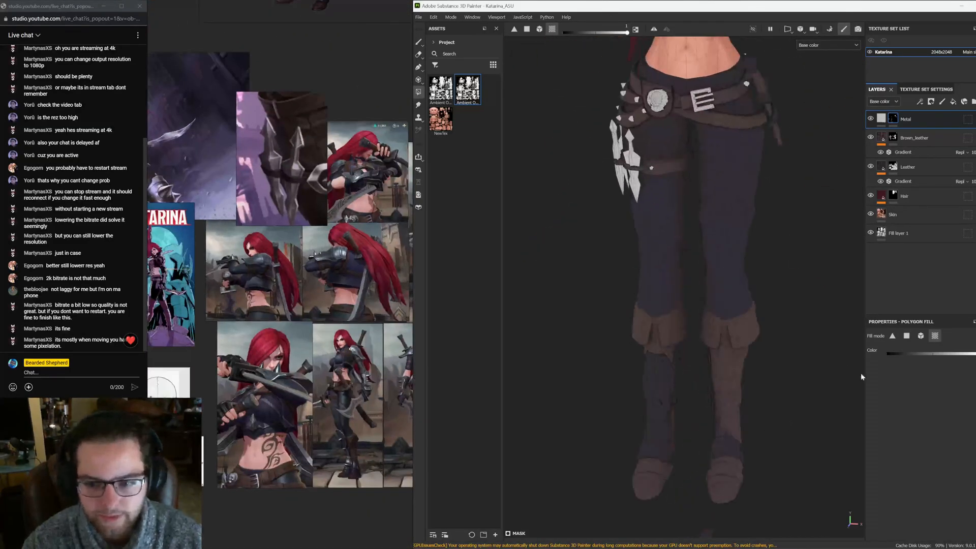
Fill the boot's shin guard and toe plate in the Metal mask
left_click(701, 308)
scroll(742, 311, "up", 2)
left_click_drag(745, 312, 597, 301, "alt")
left_click(633, 281)
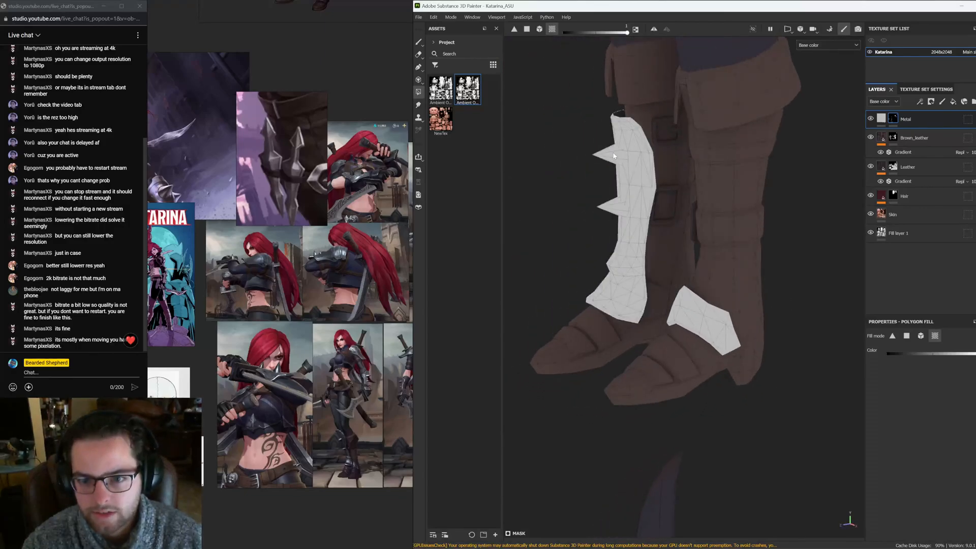
Fill the buckle on the boot strap in the Metal mask
left_click_drag(615, 155, 629, 119, "alt")
mouse_move(738, 159)
left_mouse_down("alt")
mouse_move(646, 146)
mouse_move(771, 146)
mouse_move(635, 233)
left_mouse_up("alt")
scroll(628, 234, "up", 3)
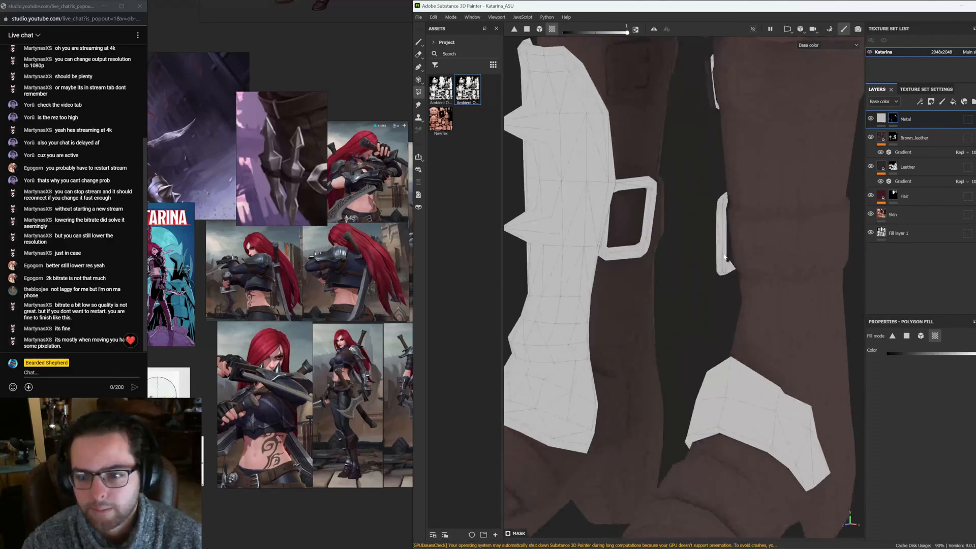
middle_click_drag(643, 71, 656, 205, "alt")
left_click(632, 201)
mouse_move(631, 200)
left_mouse_down("alt")
mouse_move(658, 207)
mouse_move(730, 192)
mouse_move(689, 211)
left_mouse_up("alt")
right_click_drag(689, 211, 769, 219, "alt")
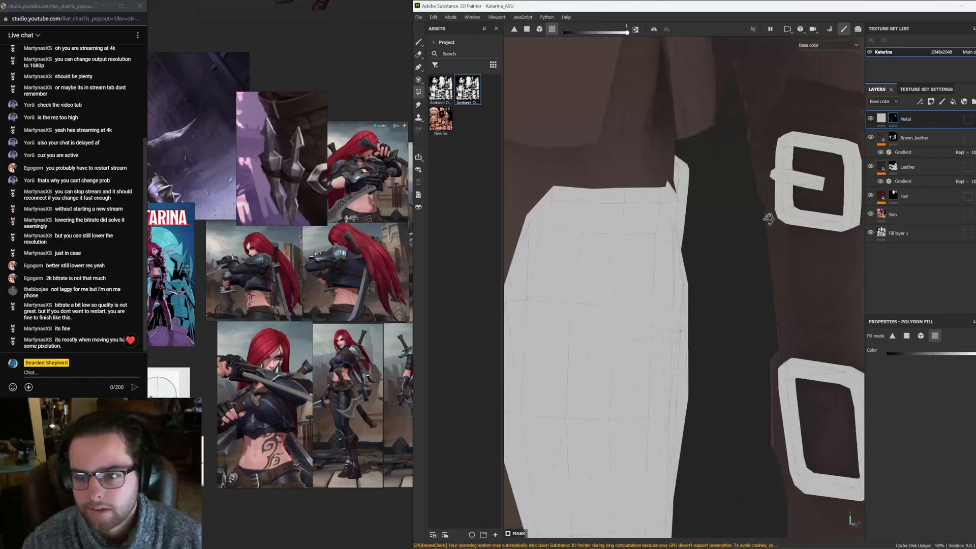
left_click_drag(769, 219, 707, 201, "alt")
mouse_move(707, 200)
right_mouse_down("alt")
mouse_move(669, 114)
mouse_move(632, 279)
right_mouse_up("alt")
mouse_move(632, 279)
left_mouse_down("alt")
mouse_move(598, 295)
mouse_move(604, 281)
left_mouse_up("alt")
left_click(600, 269)
key("ctrl+z")
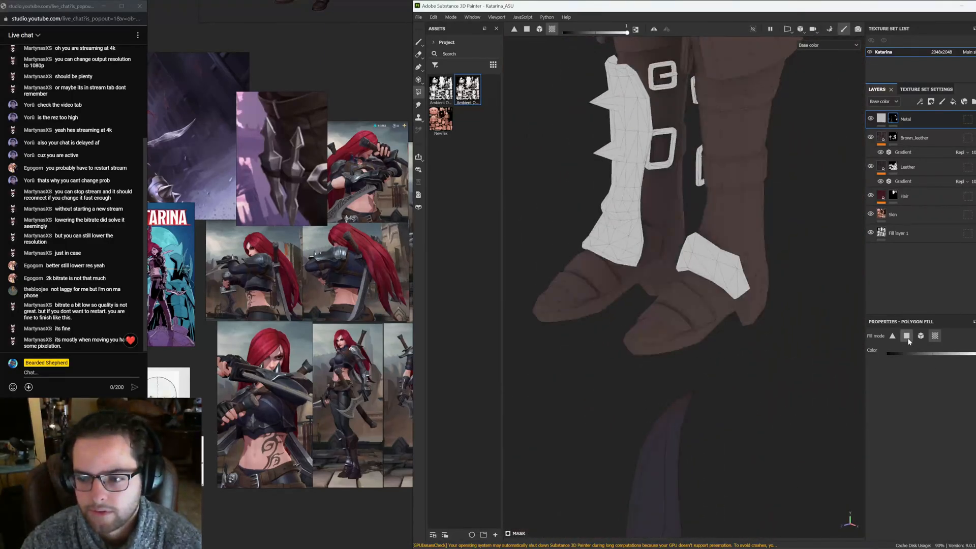
Switch the polygon fill to single-polygon mode and check the UV layout before returning to the 3D view
left_click(907, 336)
key("F3")
scroll(698, 286, "down", 5)
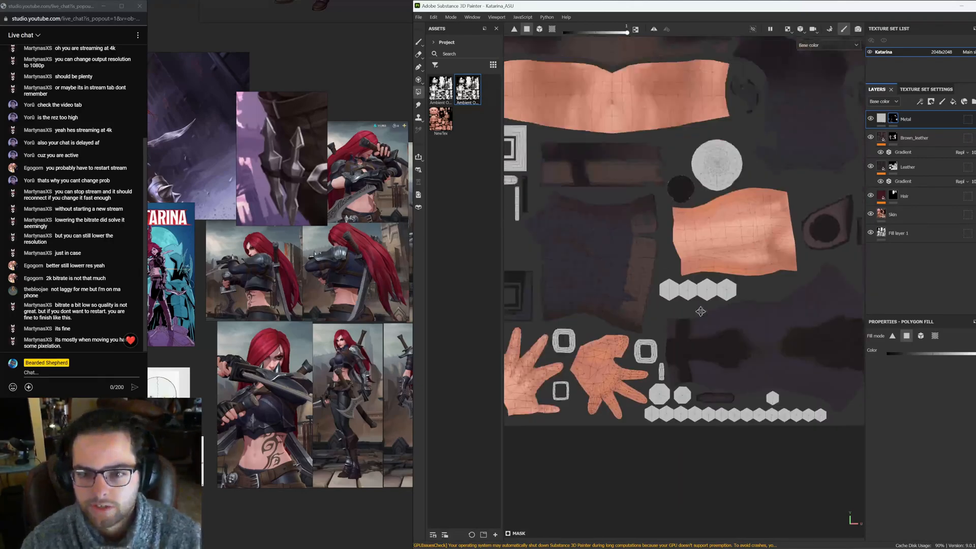
key("F2")
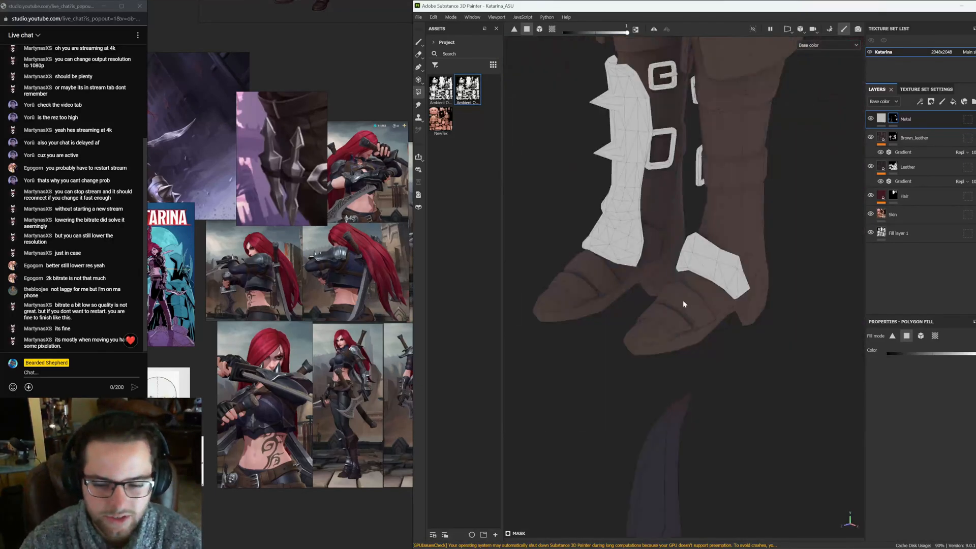
Browse the reference board to examine Katarina's boots and their metal details
left_click_drag(672, 256, 608, 338, "alt")
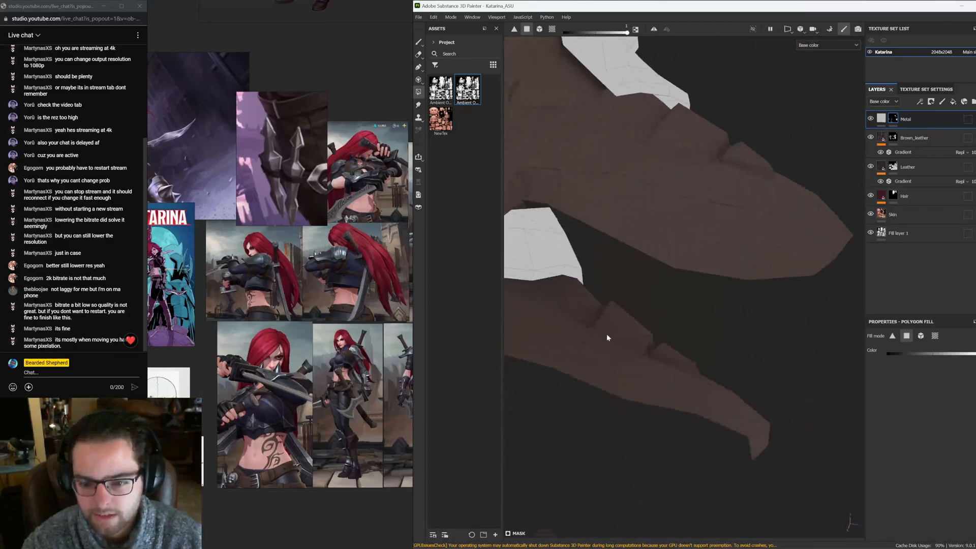
middle_click_drag(330, 400, 346, 376)
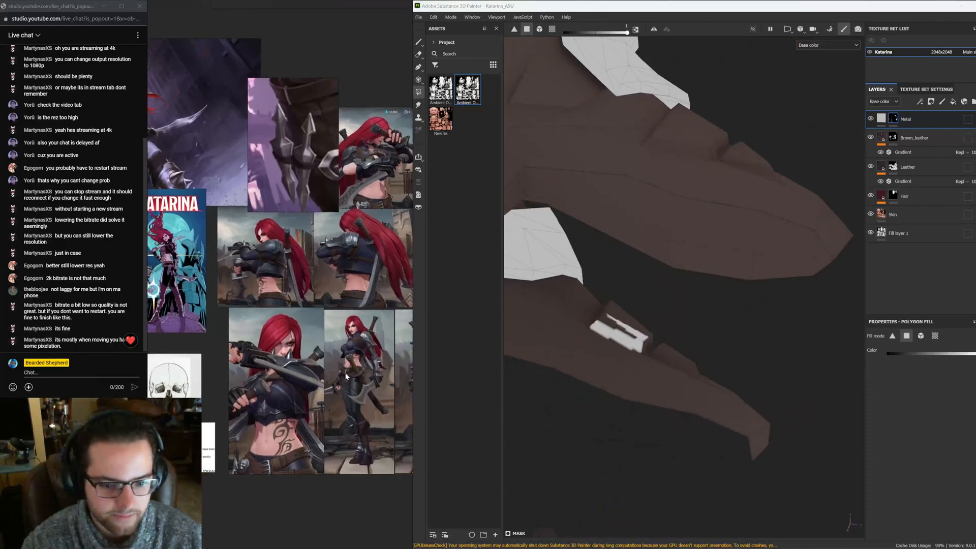
middle_click_drag(283, 267, 261, 438)
scroll(262, 438, "down", 5)
middle_click_drag(304, 339, 335, 284)
scroll(275, 374, "up", 5)
middle_click_drag(346, 436, 137, 281)
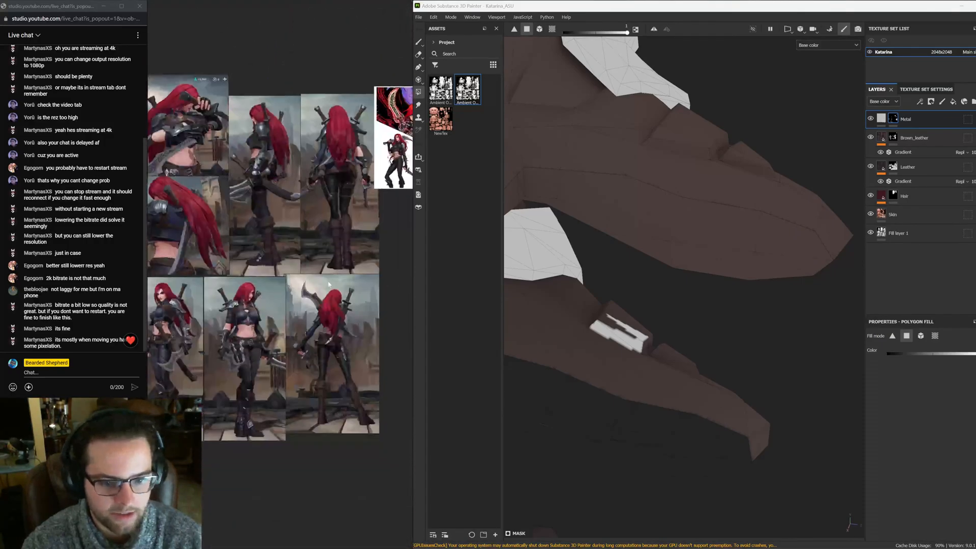
middle_click_drag(357, 215, 318, 326)
mouse_move(244, 139)
middle_mouse_down()
mouse_move(342, 372)
mouse_move(347, 503)
middle_mouse_up()
mouse_move(305, 213)
middle_mouse_down()
mouse_move(323, 438)
mouse_move(345, 219)
middle_mouse_up()
middle_click_drag(275, 409, 334, 205)
middle_click_drag(212, 384, 272, 337)
scroll(272, 336, "up", 5)
left_click_drag(333, 427, 359, 467)
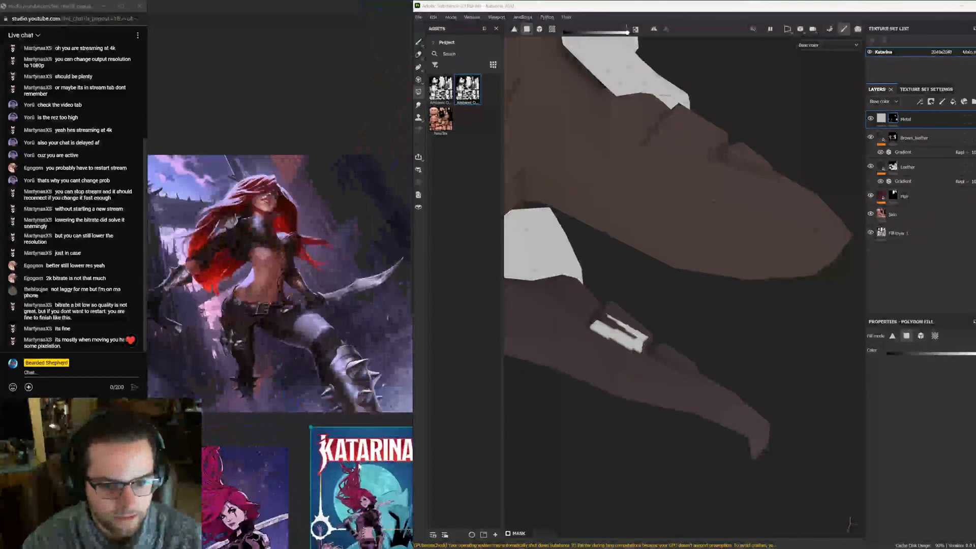
scroll(337, 405, "up", 3)
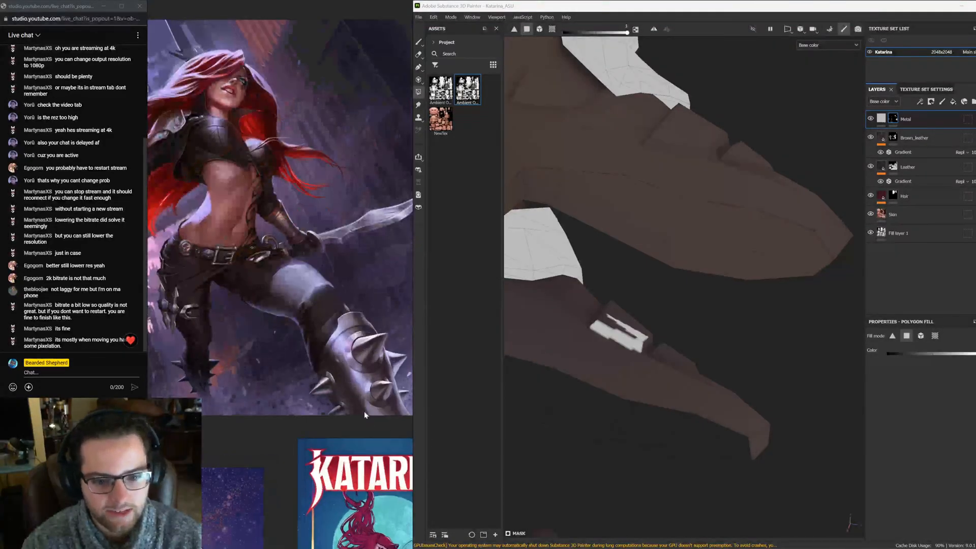
Fill the polygons along the inner edge of the boot cuff in the Metal mask
left_click_drag(770, 337, 609, 253, "alt")
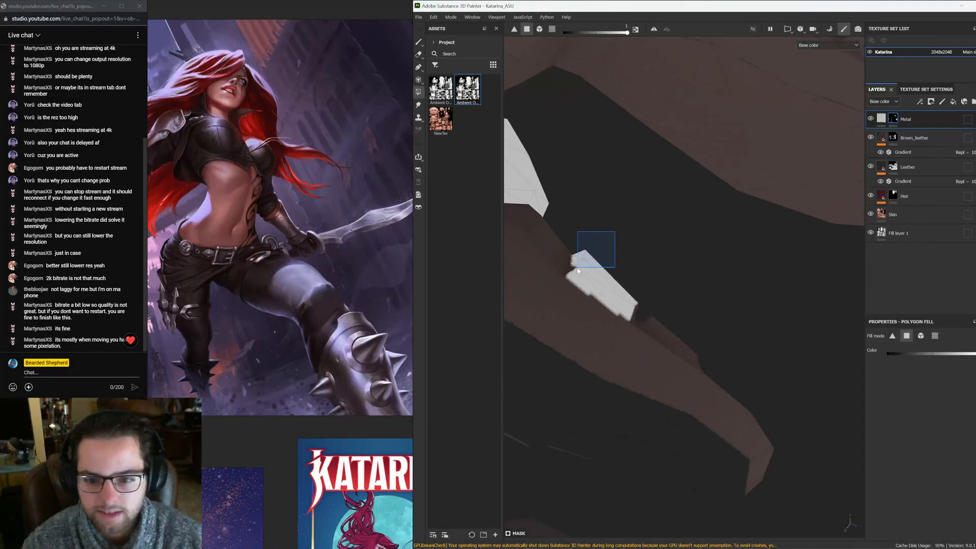
left_click_drag(693, 312, 670, 204, "alt")
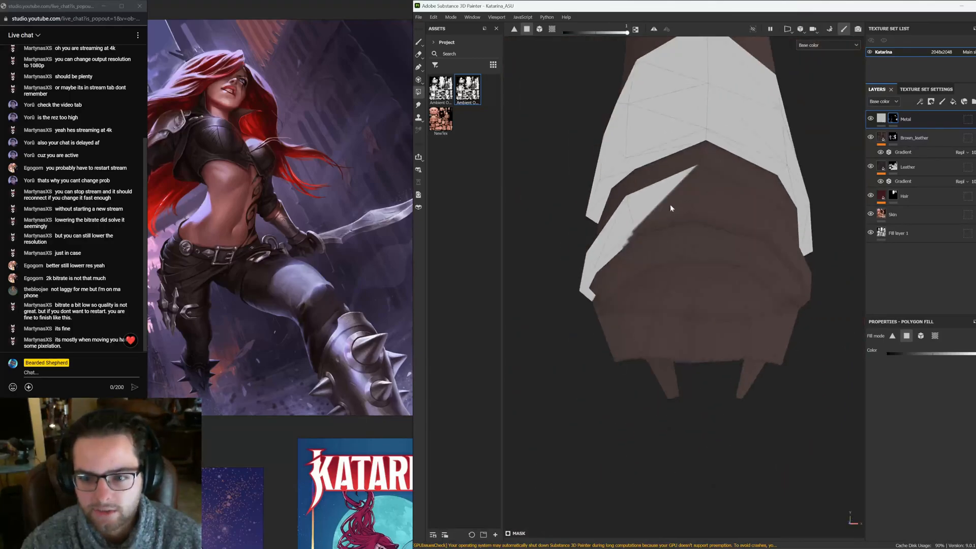
left_click(700, 223)
left_click(649, 220)
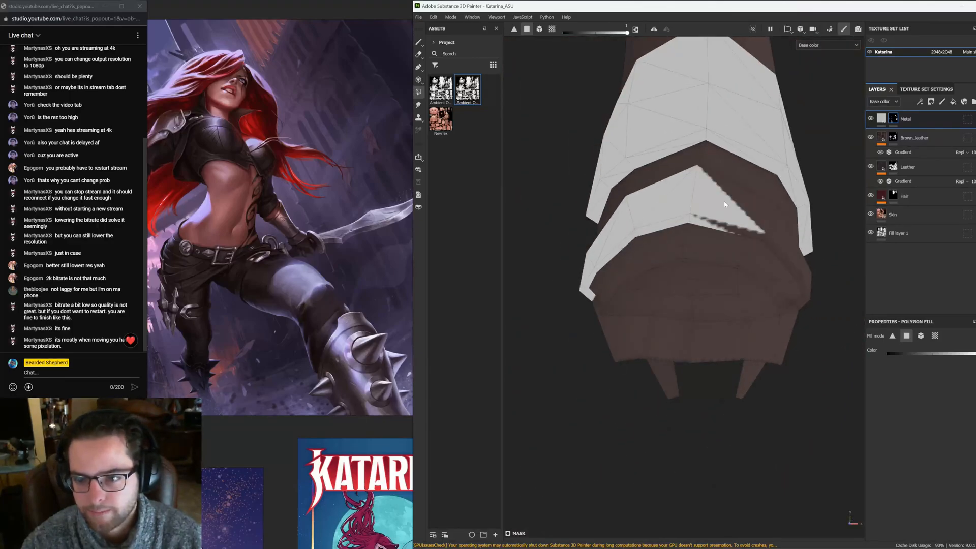
left_click(750, 233)
left_click(754, 218)
Fill the polygons on the underside of the boot cuff in the Metal mask
scroll(748, 224, "up", 4)
left_click_drag(743, 229, 620, 272, "alt")
left_click(582, 276)
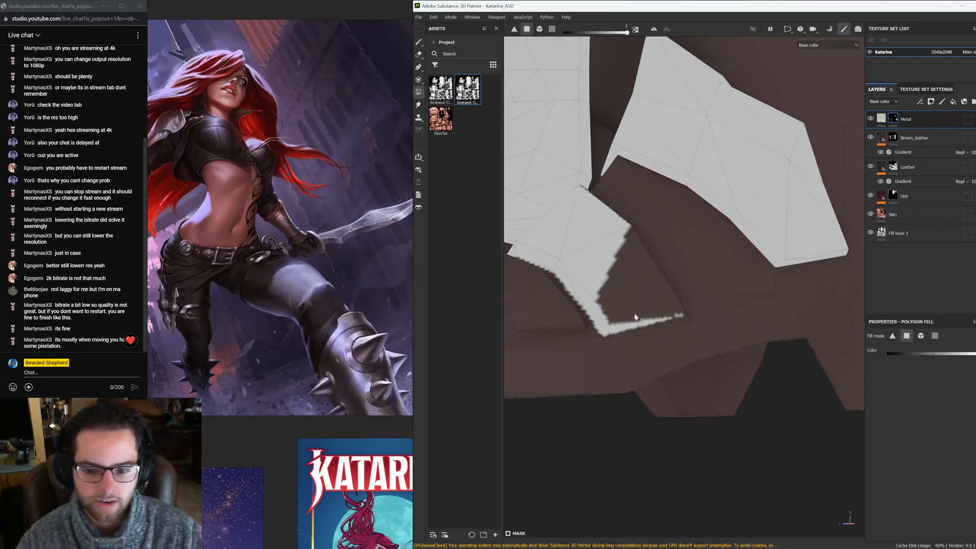
left_click(635, 281)
left_click_drag(634, 281, 697, 315, "alt")
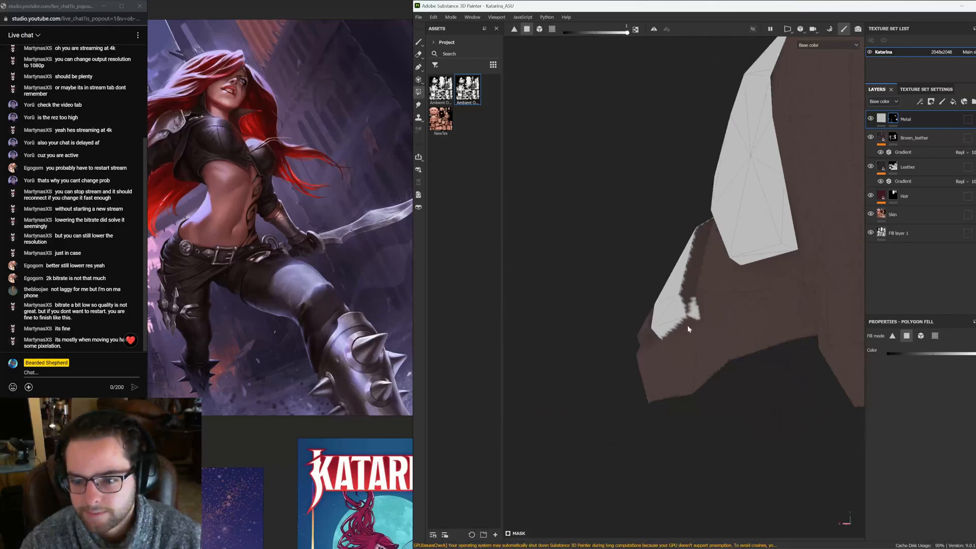
left_click(688, 327)
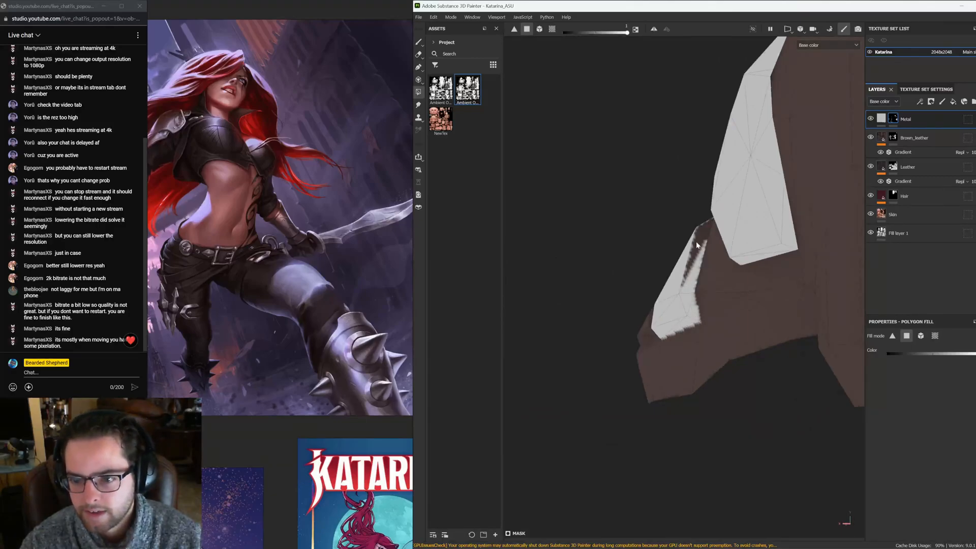
Fill the remaining gaps between the cuff's metal plates in the Metal mask
middle_click_drag(673, 222, 636, 243, "alt")
scroll(653, 253, "up", 4)
left_click_drag(661, 257, 694, 276, "alt")
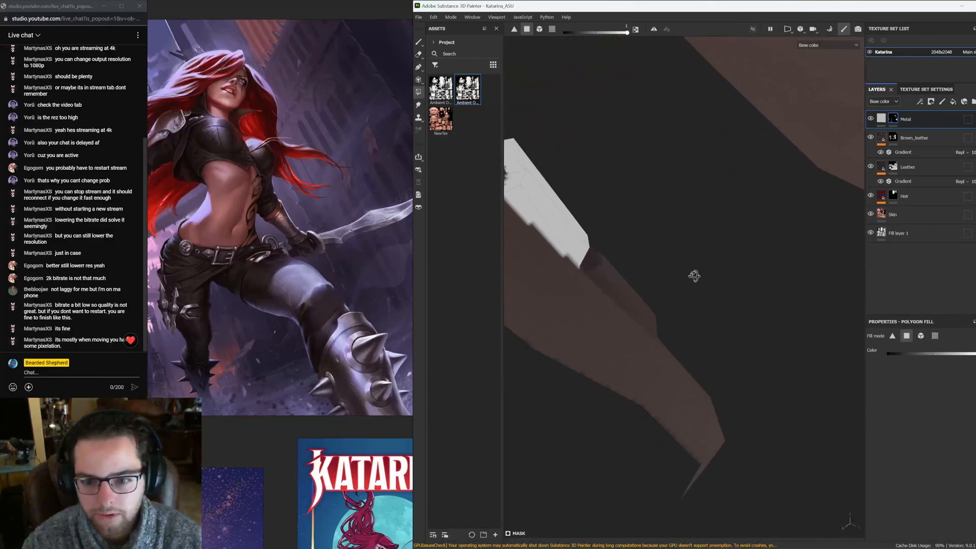
left_click_drag(599, 264, 594, 272)
left_click_drag(654, 320, 623, 312, "alt")
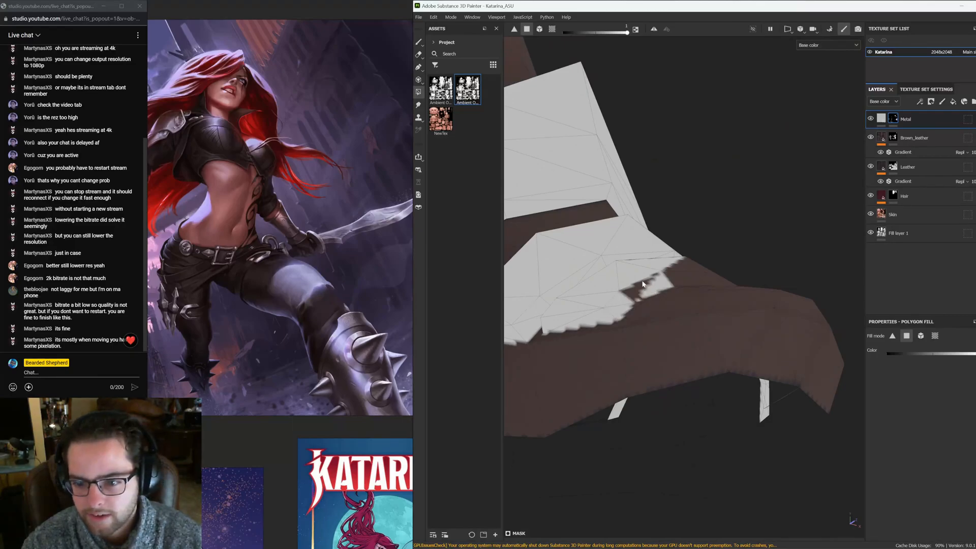
left_click_drag(710, 275, 684, 271, "alt")
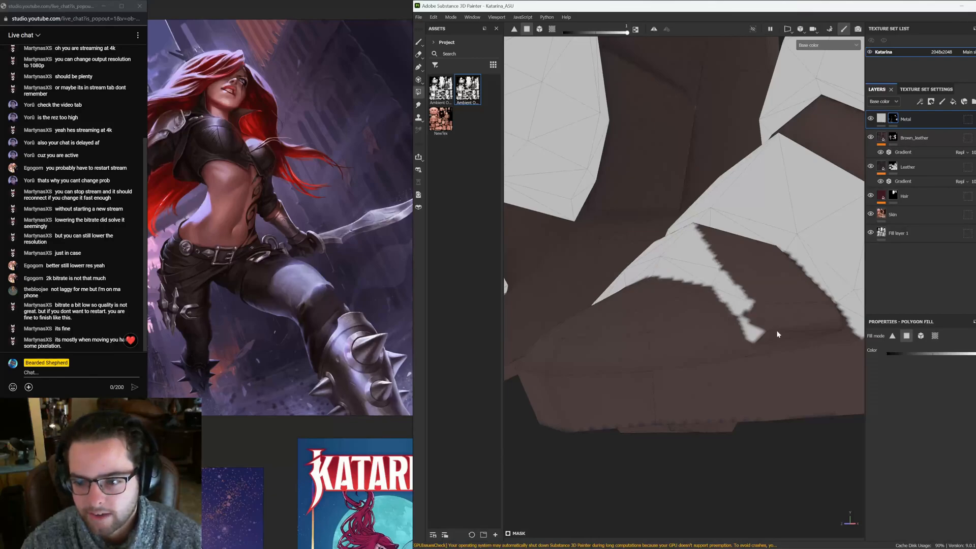
mouse_move(777, 333)
left_mouse_down()
mouse_move(809, 322)
mouse_move(685, 312)
mouse_move(719, 283)
mouse_move(722, 257)
mouse_move(755, 288)
left_mouse_up()
left_click_drag(755, 288, 765, 348, "alt")
left_click_drag(648, 300, 629, 288, "alt")
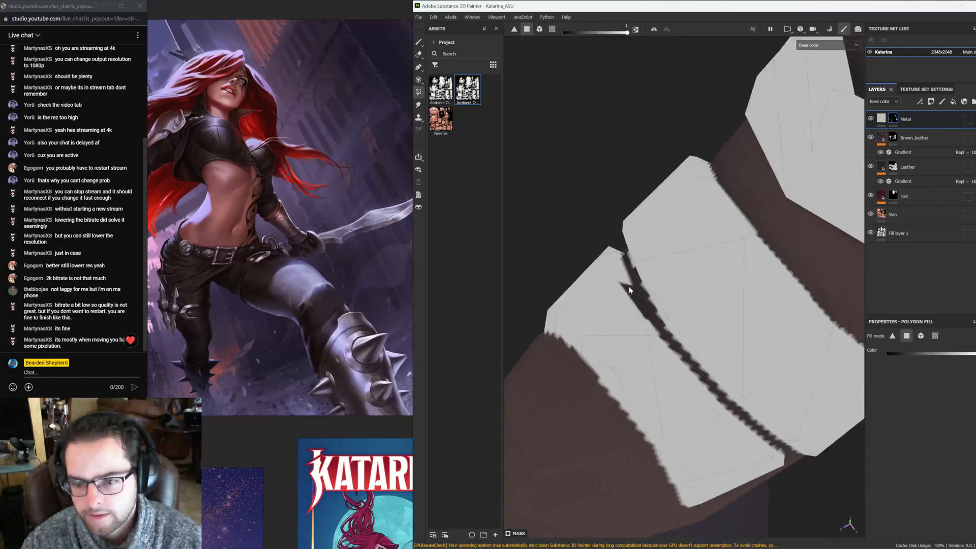
Fill the last seam polygons of the boot cuff in the Metal mask
left_click(629, 288)
right_click_drag(629, 289, 356, 206, "alt")
left_click_drag(638, 260, 577, 208, "alt")
right_click_drag(577, 208, 590, 183, "alt")
middle_click_drag(590, 183, 626, 229, "alt")
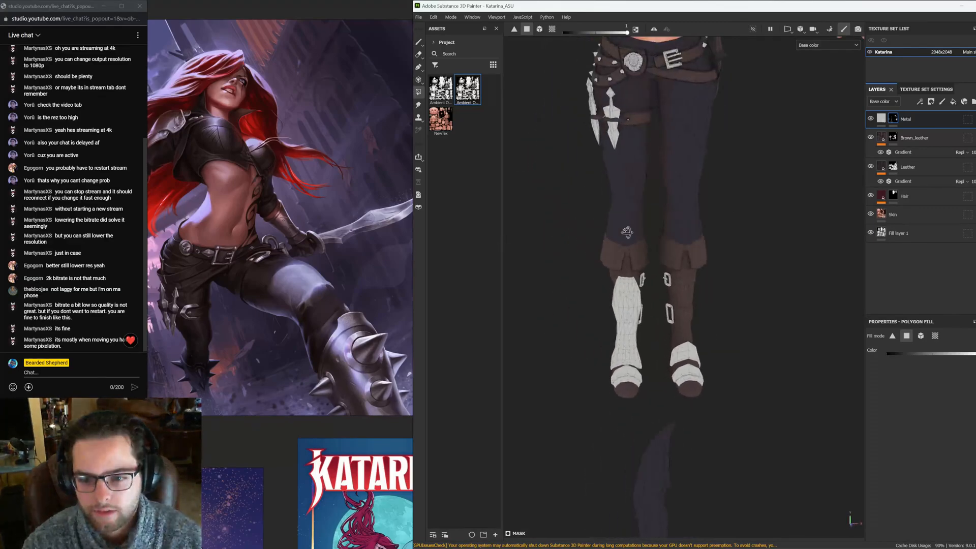
left_click_drag(625, 229, 658, 181, "alt")
middle_click_drag(658, 181, 662, 252, "alt")
Inspect the boots and the back of the belt on the model
scroll(662, 251, "down", 2)
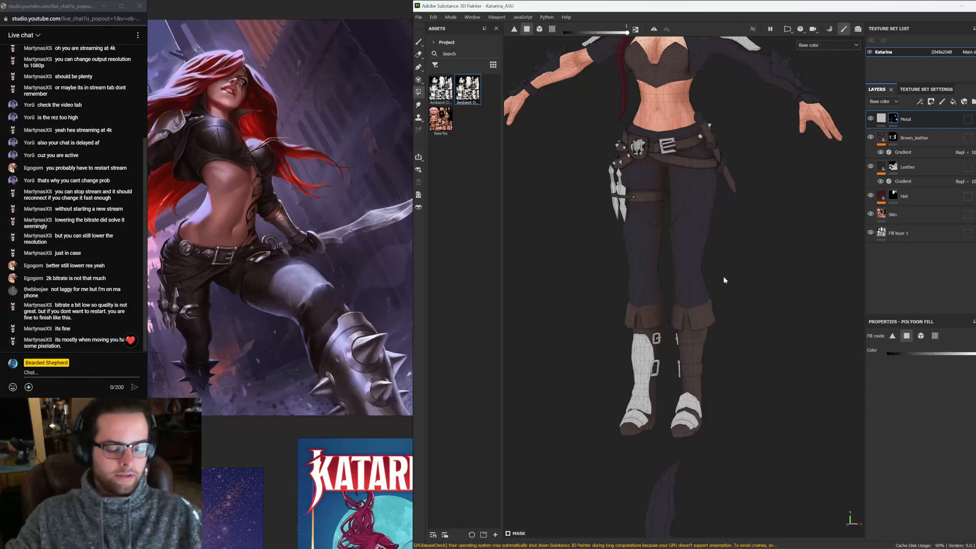
scroll(677, 346, "up", 3)
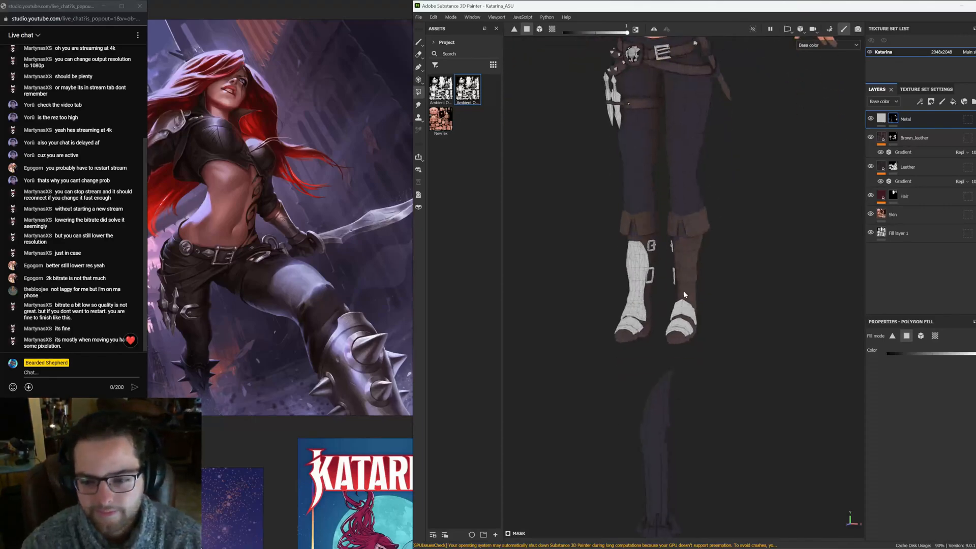
scroll(684, 290, "up", 1)
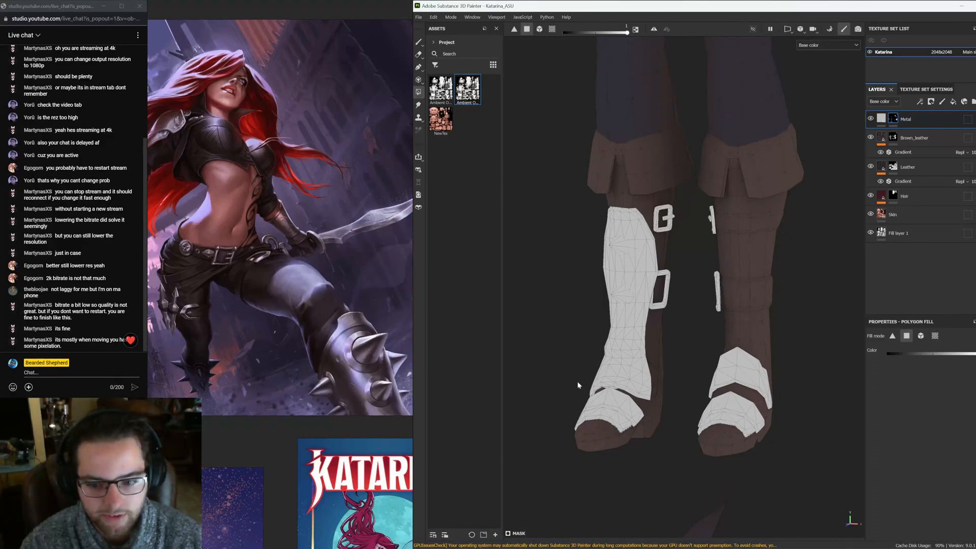
right_click_drag(676, 325, 765, 333, "alt")
middle_click_drag(685, 229, 697, 309, "alt")
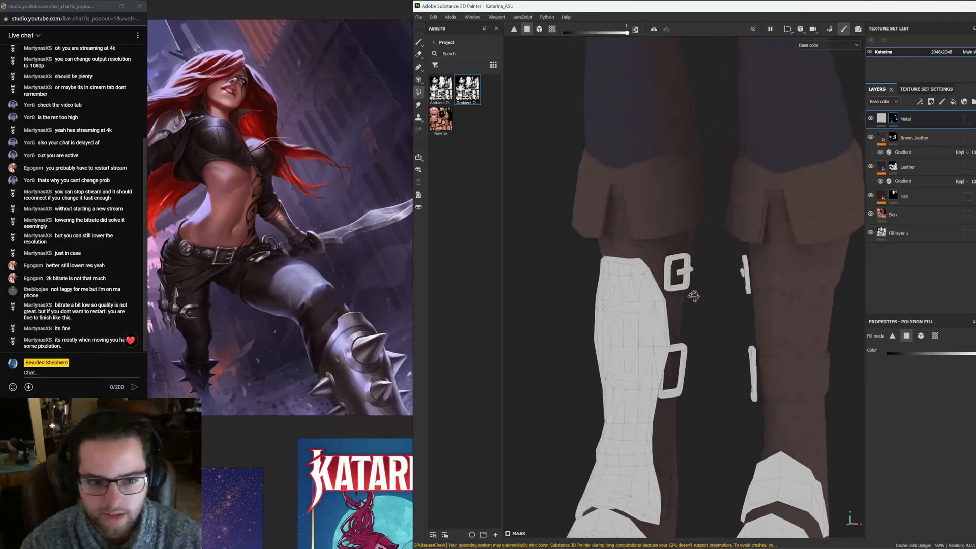
left_click_drag(694, 296, 579, 204, "alt")
middle_click_drag(579, 204, 651, 305, "alt")
right_click_drag(650, 305, 664, 239, "alt")
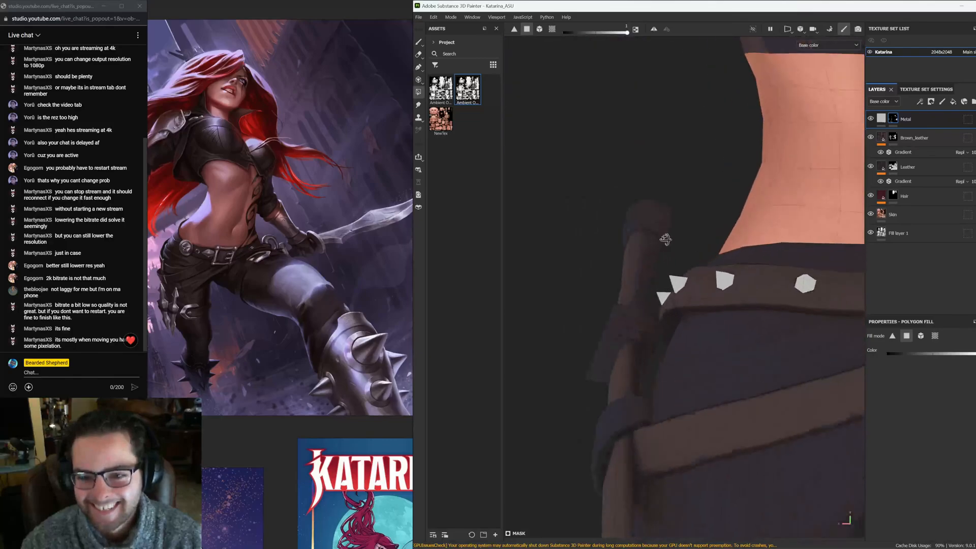
left_click_drag(665, 239, 756, 237, "alt")
scroll(277, 316, "down", 5)
Browse the reference board to examine the back of Katarina's belt and weapon
middle_click_drag(240, 387, 236, 356)
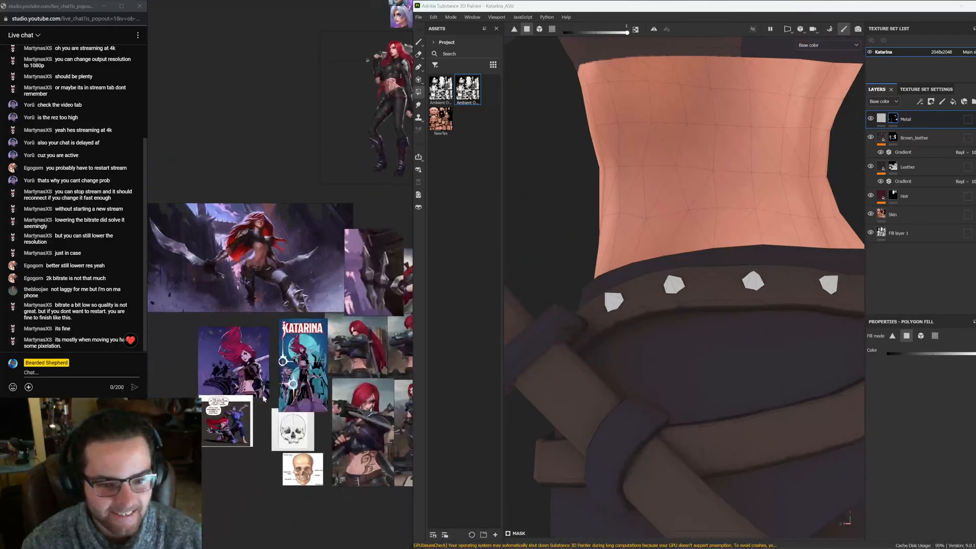
scroll(189, 270, "up", 5)
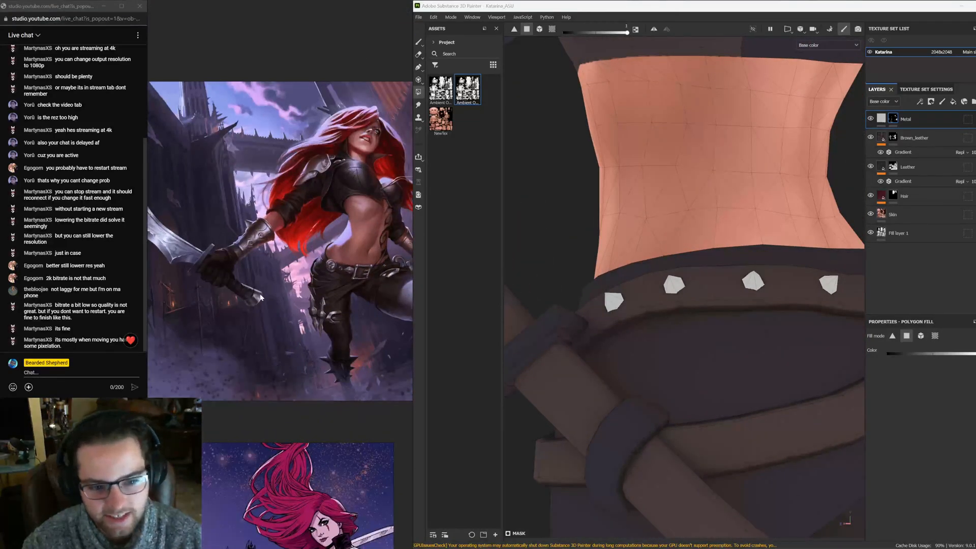
middle_click_drag(358, 428, 134, 59)
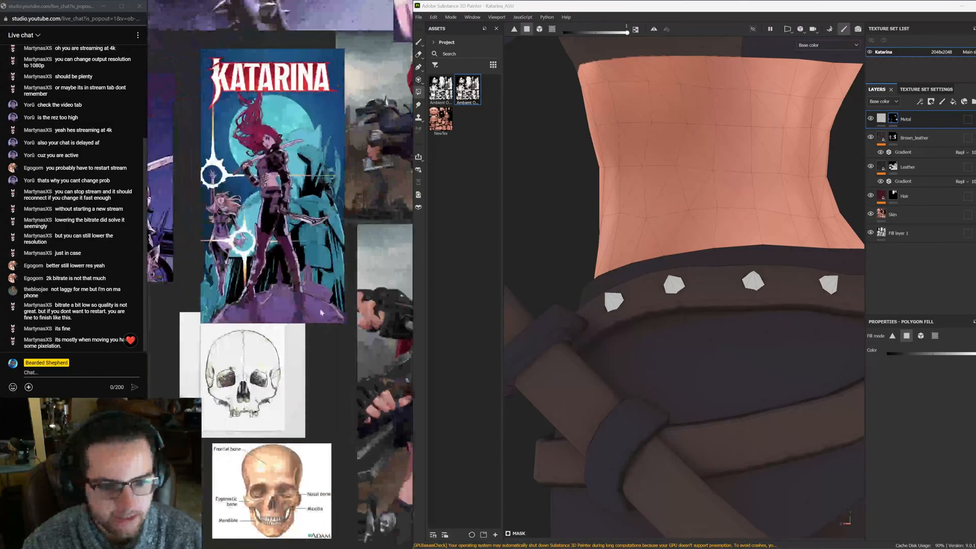
middle_click_drag(310, 313, 176, 233)
middle_click_drag(354, 326, 184, 265)
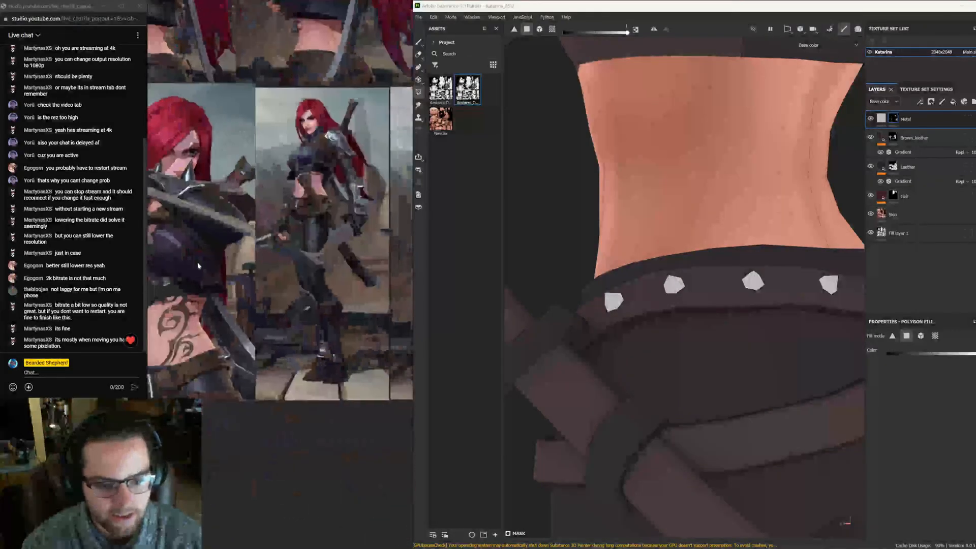
middle_click_drag(265, 295, 203, 340)
scroll(255, 242, "up", 4)
scroll(563, 305, "down", 2)
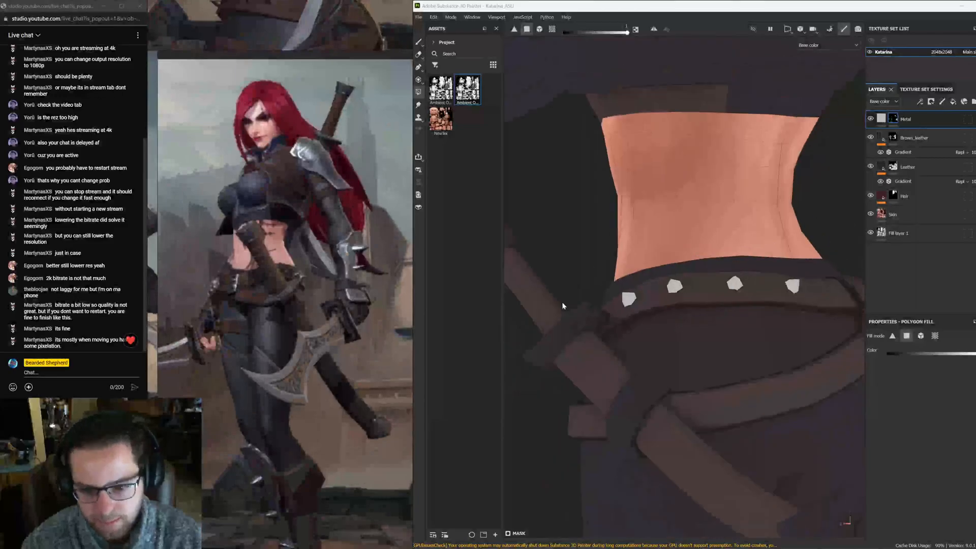
Fill the pommel cap of the handle at the back of the belt in the Metal mask
middle_click_drag(563, 305, 633, 298, "alt")
right_click_drag(633, 298, 553, 295, "alt")
middle_click_drag(554, 295, 704, 315, "alt")
left_click_drag(708, 227, 609, 353)
scroll(625, 292, "up", 2)
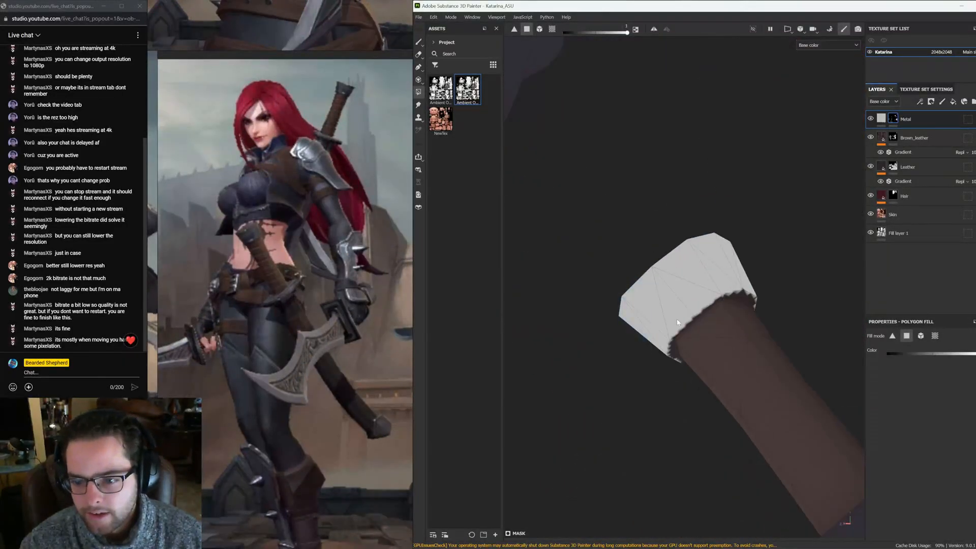
left_click_drag(678, 322, 660, 253, "alt")
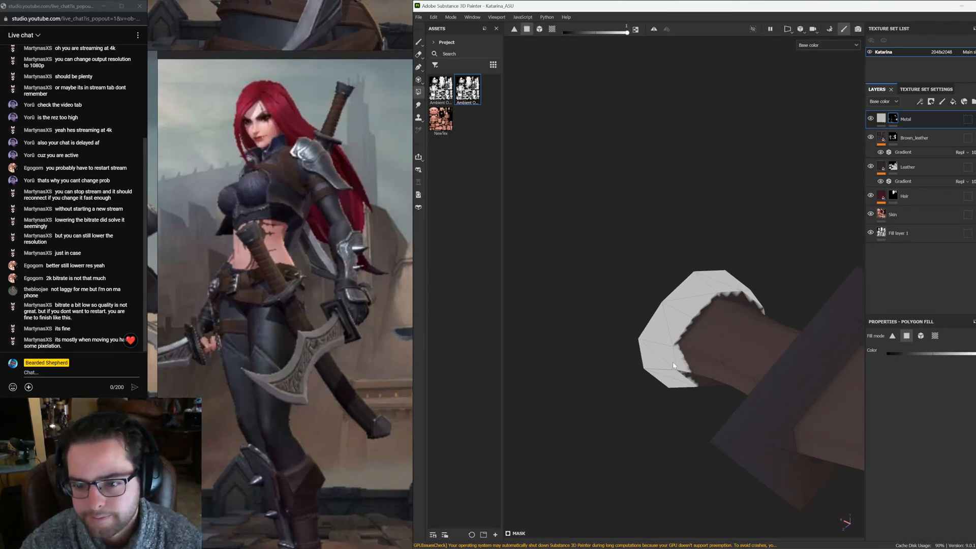
key("F3")
middle_click_drag(728, 253, 656, 349, "alt")
middle_click_drag(789, 282, 757, 293, "alt")
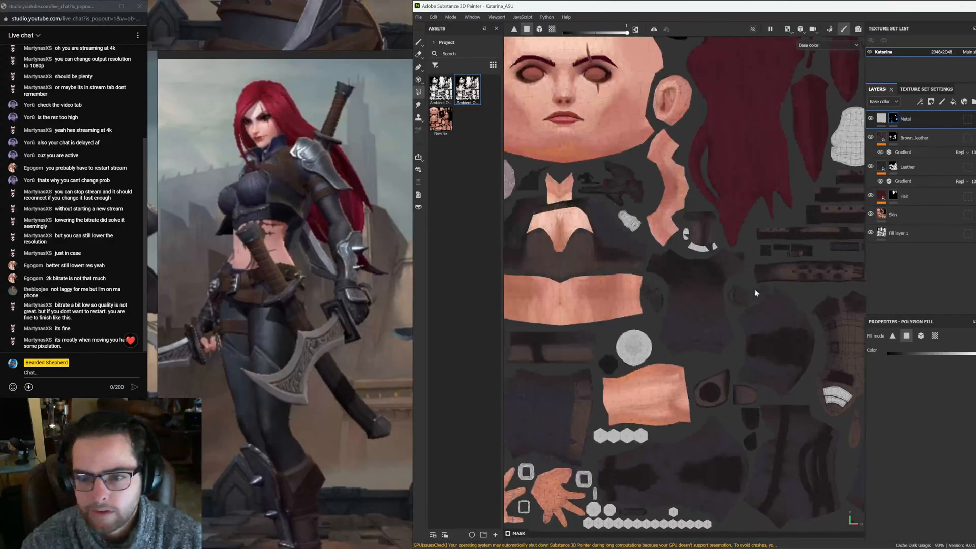
Fill the metal rings on the handle at the back of the belt in the Metal mask, undoing stray fills
scroll(702, 233, "up", 10)
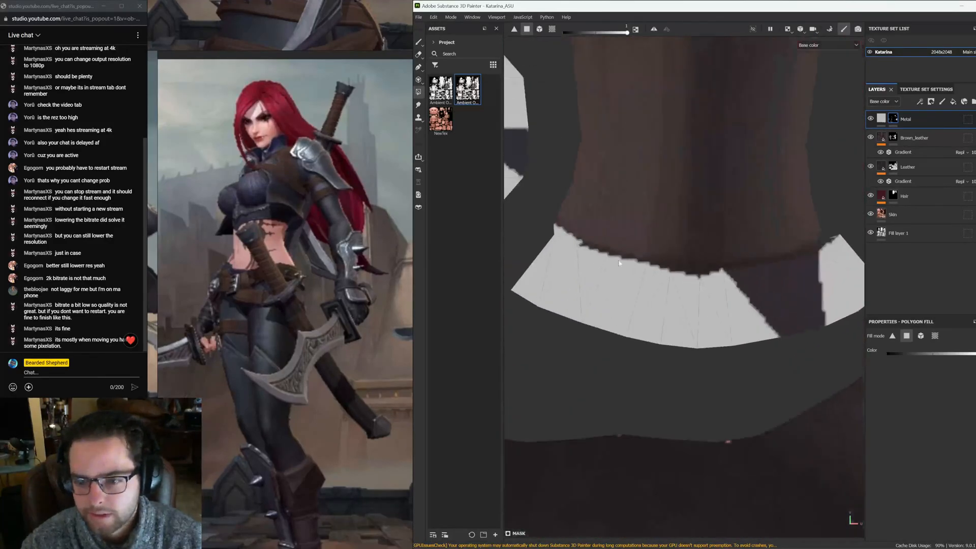
mouse_move(652, 266)
left_mouse_down()
mouse_move(734, 277)
mouse_move(786, 324)
mouse_move(831, 246)
mouse_move(781, 266)
left_mouse_up()
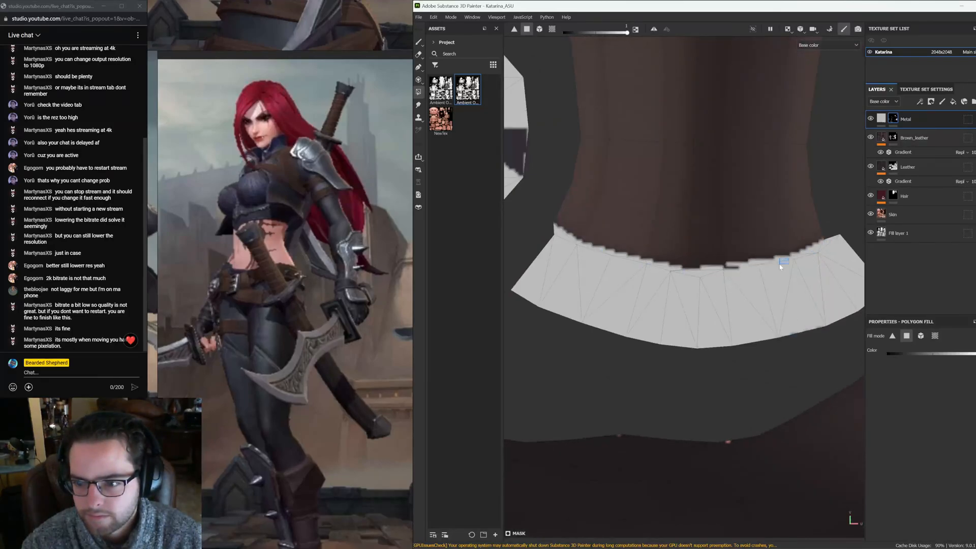
left_click_drag(688, 270, 701, 272)
key("ctrl+z")
left_click(701, 272)
key("ctrl+z")
right_click_drag(743, 264, 664, 188, "alt")
middle_click_drag(664, 189, 649, 249, "alt")
left_click_drag(576, 226, 594, 278)
middle_click_drag(656, 137, 605, 293, "alt")
right_click_drag(582, 257, 627, 275, "alt")
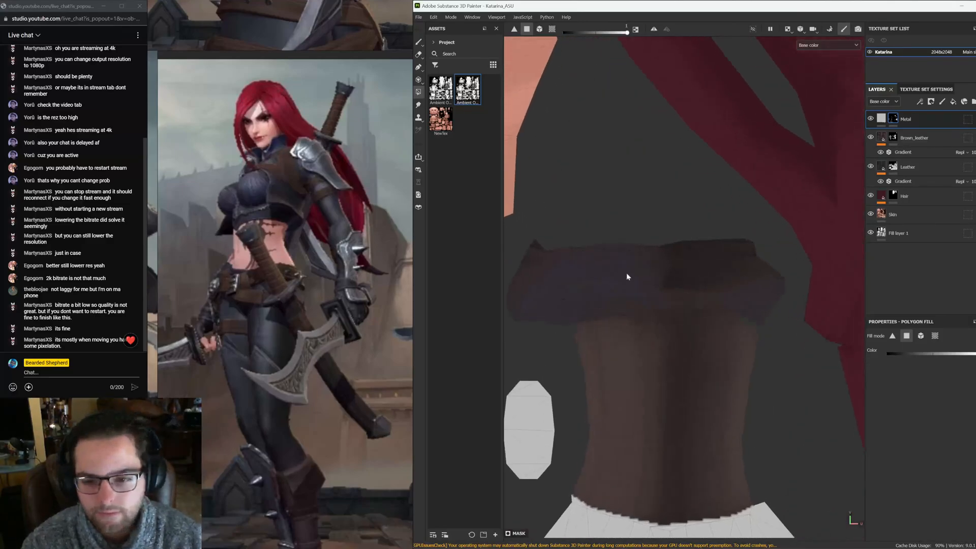
middle_click_drag(587, 267, 605, 241, "alt")
mouse_move(568, 233)
left_mouse_down()
mouse_move(711, 241)
mouse_move(807, 267)
mouse_move(778, 287)
mouse_move(751, 278)
left_mouse_up()
Fill the remaining gaps on the handle's crossguard in the Metal mask, switching between 3D and UV views
key("F2")
right_click_drag(734, 273, 746, 300, "alt")
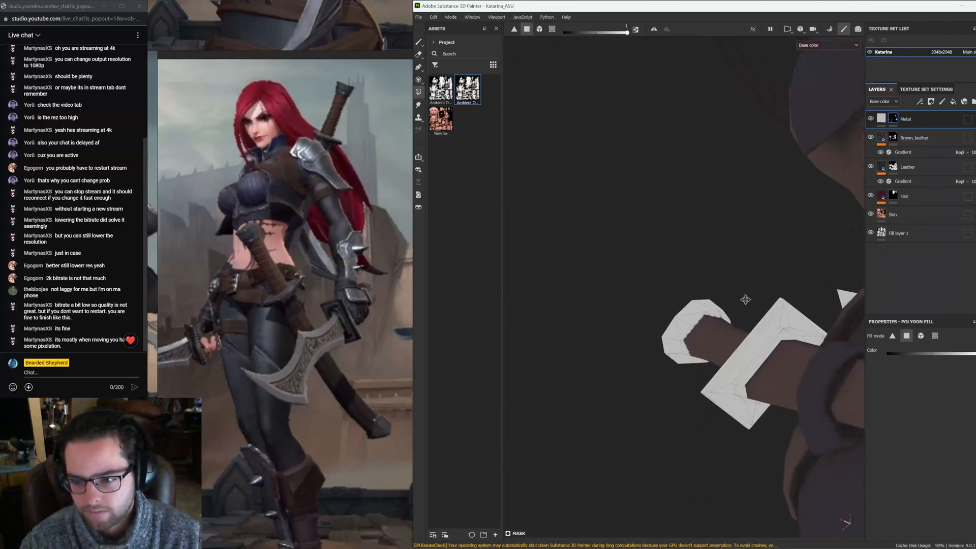
middle_click_drag(745, 300, 669, 249, "alt")
key("F3")
left_click_drag(635, 274, 654, 284)
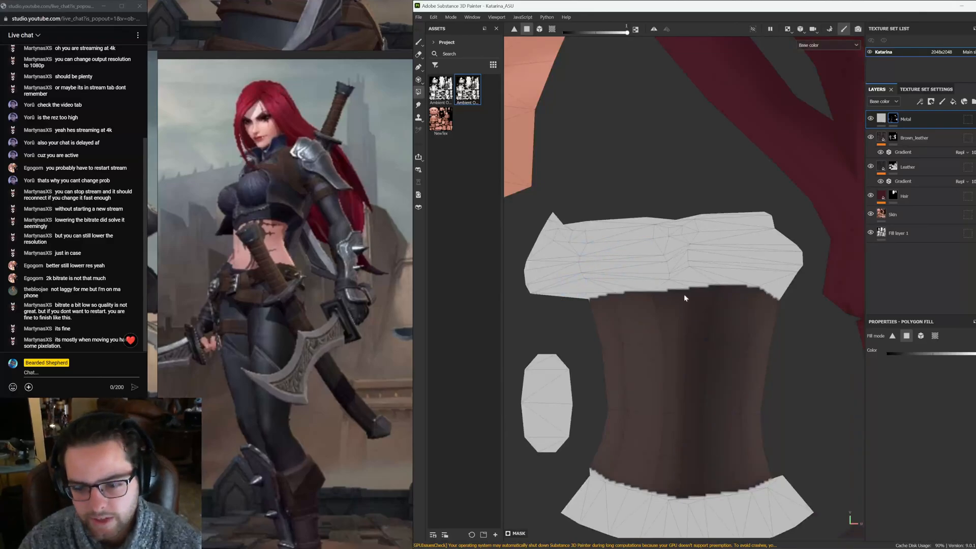
key("F2")
left_click_drag(691, 307, 625, 295, "alt")
scroll(688, 279, "up", 5)
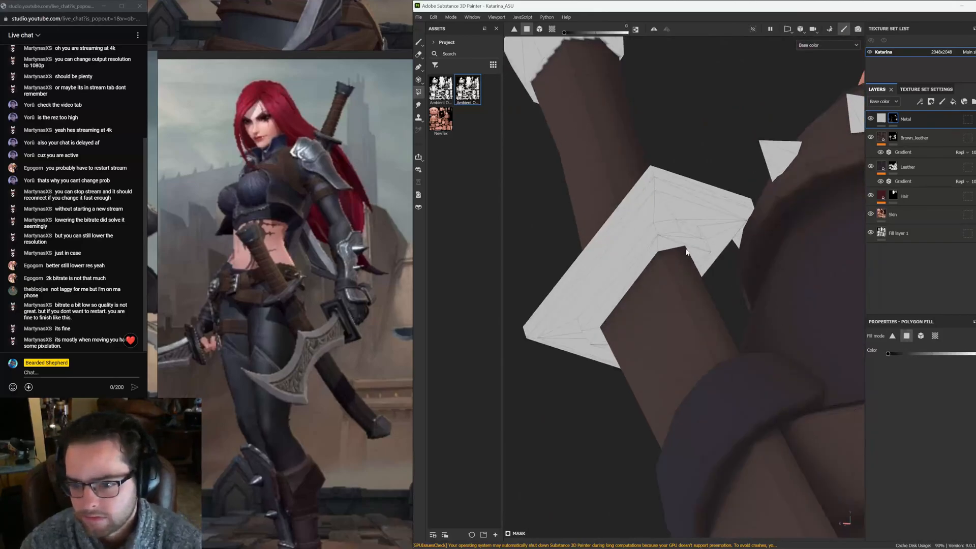
left_click(653, 237)
key("F3")
scroll(647, 231, "up", 4)
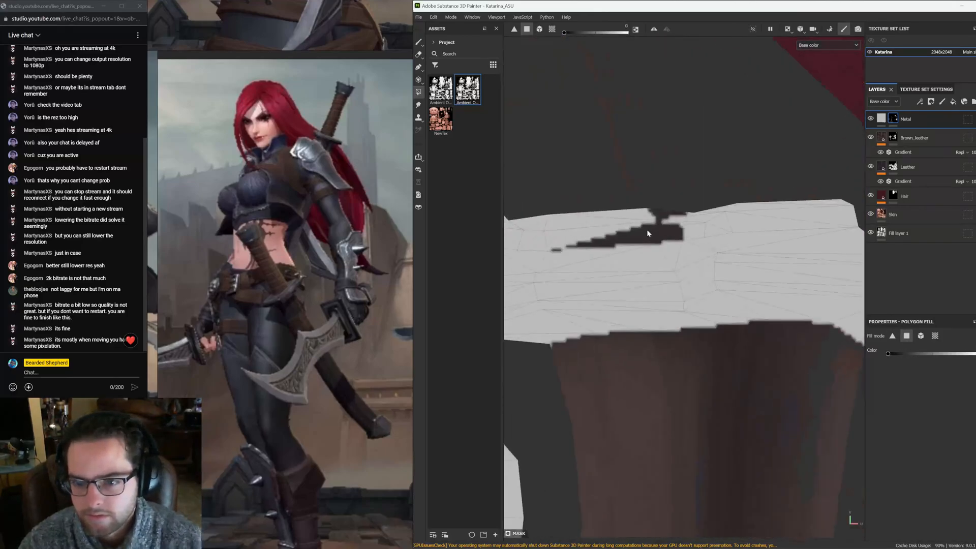
middle_click_drag(647, 231, 709, 244, "alt")
left_click_drag(673, 203, 639, 245)
key("F2")
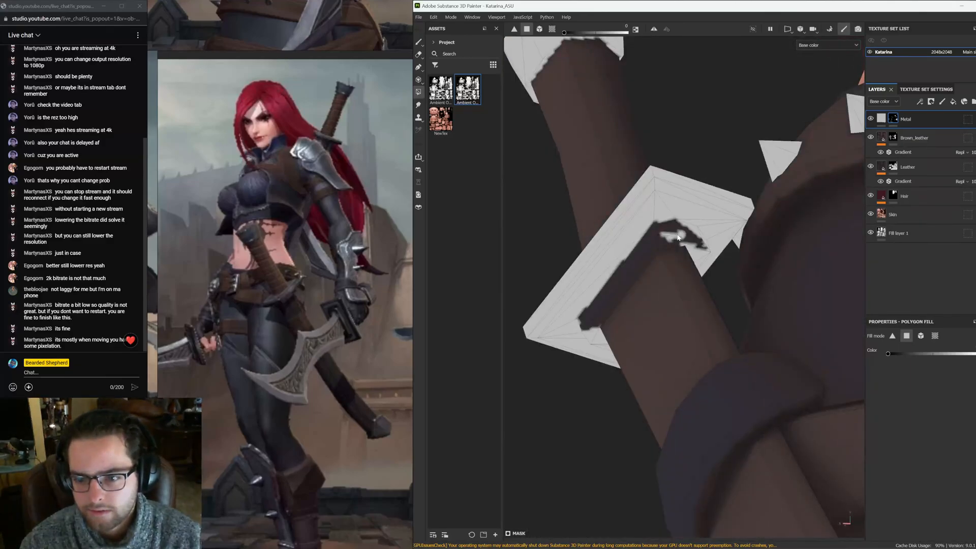
left_click_drag(672, 241, 668, 259, "alt")
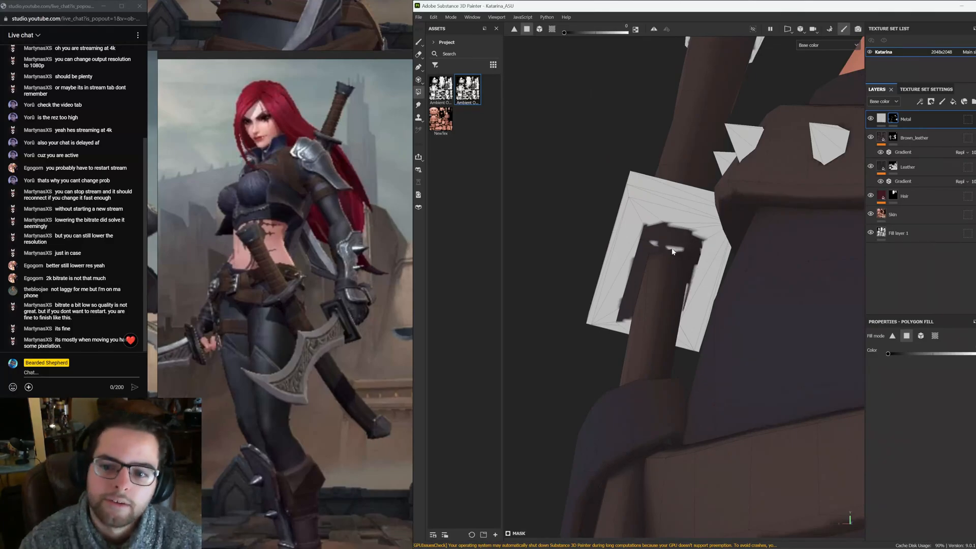
Fill the inner faces of the crossguard where it meets the handle in the Metal mask
scroll(680, 254, "up", 3)
left_click_drag(648, 238, 701, 286, "alt")
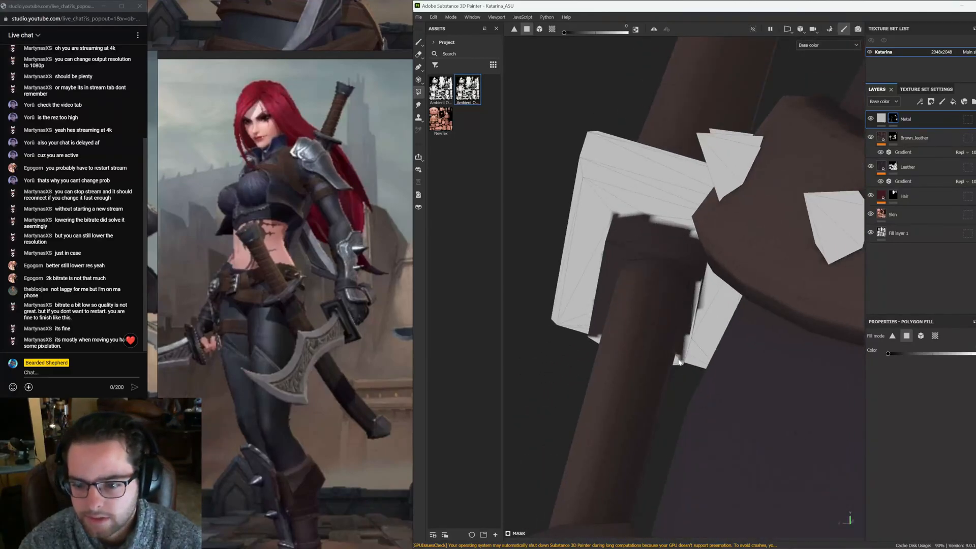
mouse_move(681, 364)
left_mouse_down("alt")
mouse_move(712, 300)
mouse_move(707, 235)
mouse_move(683, 286)
mouse_move(716, 275)
mouse_move(698, 268)
mouse_move(709, 285)
mouse_move(702, 311)
left_mouse_up("alt")
left_click(699, 311)
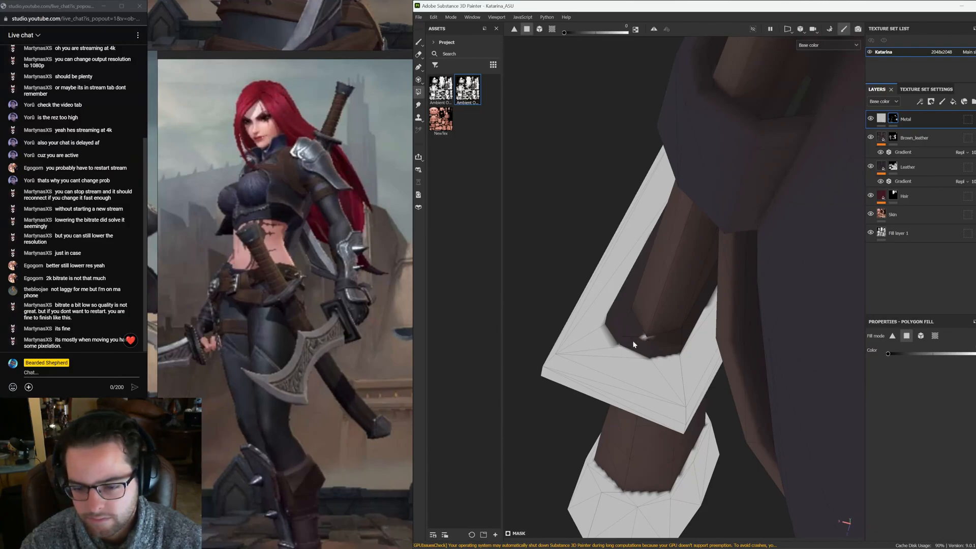
right_click_drag(634, 345, 764, 402, "alt")
right_click_drag(707, 384, 689, 309, "alt")
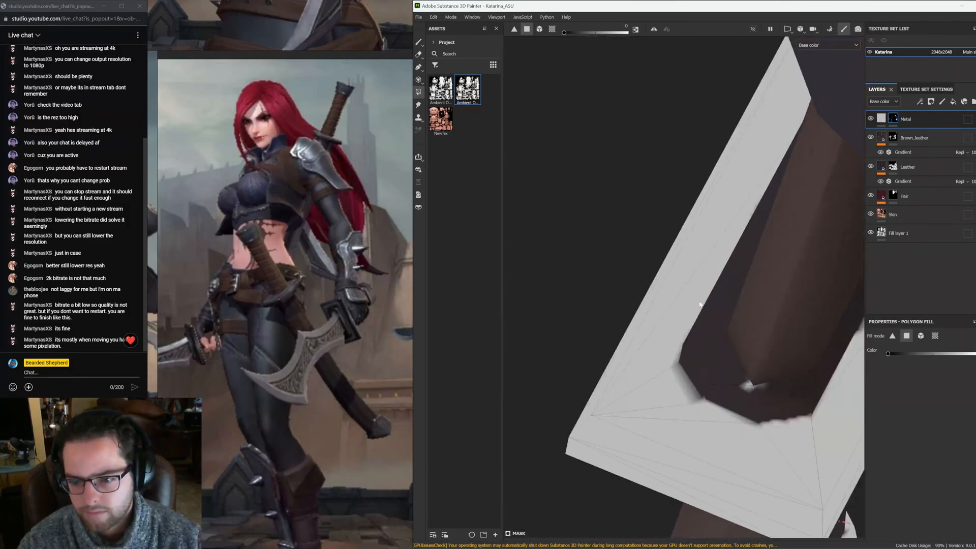
Fill the remaining crossguard islands in the UV layout in the Metal mask
key("F3")
right_click_drag(705, 266, 681, 230, "alt")
middle_click_drag(720, 246, 692, 206, "alt")
right_click_drag(694, 211, 681, 193, "alt")
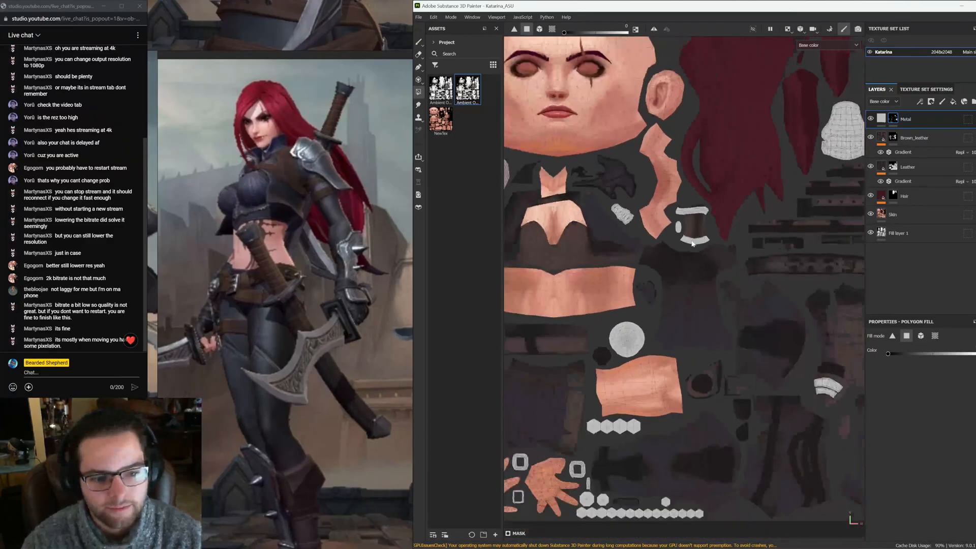
middle_click_drag(737, 240, 784, 194, "alt")
middle_click_drag(781, 295, 608, 290, "alt")
middle_click_drag(768, 224, 697, 281, "alt")
middle_click_drag(698, 239, 728, 285, "alt")
key("F2")
scroll(746, 274, "down", 4)
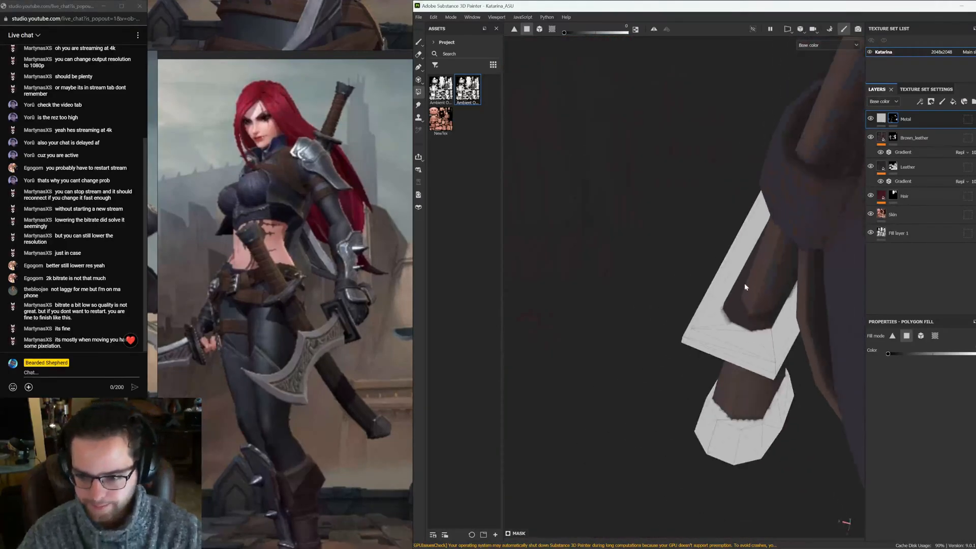
Inspect the boots and legs for metal parts still missing from the mask
left_click_drag(745, 283, 816, 205, "alt")
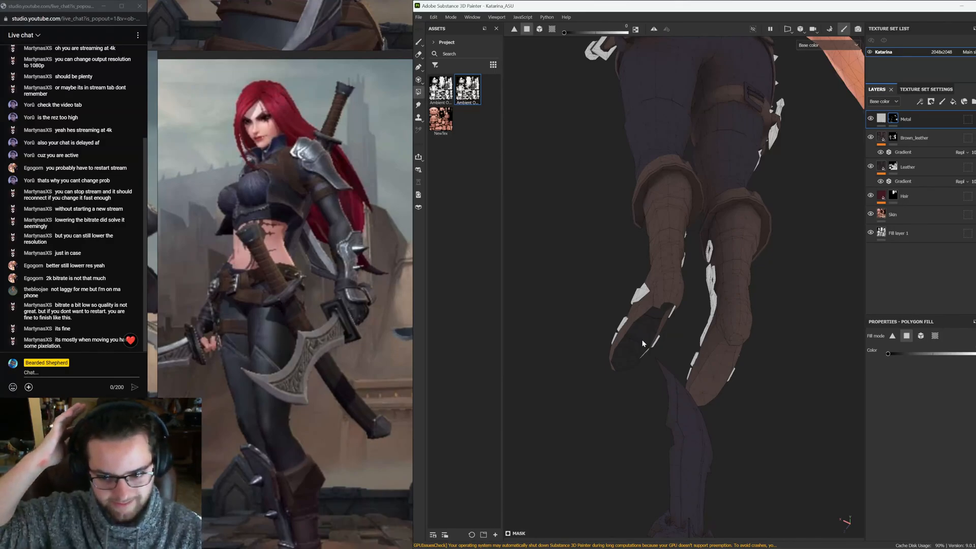
left_click_drag(643, 343, 774, 253, "alt")
left_click_drag(710, 244, 608, 204, "alt")
right_click_drag(608, 205, 679, 318, "alt")
left_click_drag(679, 319, 725, 307, "alt")
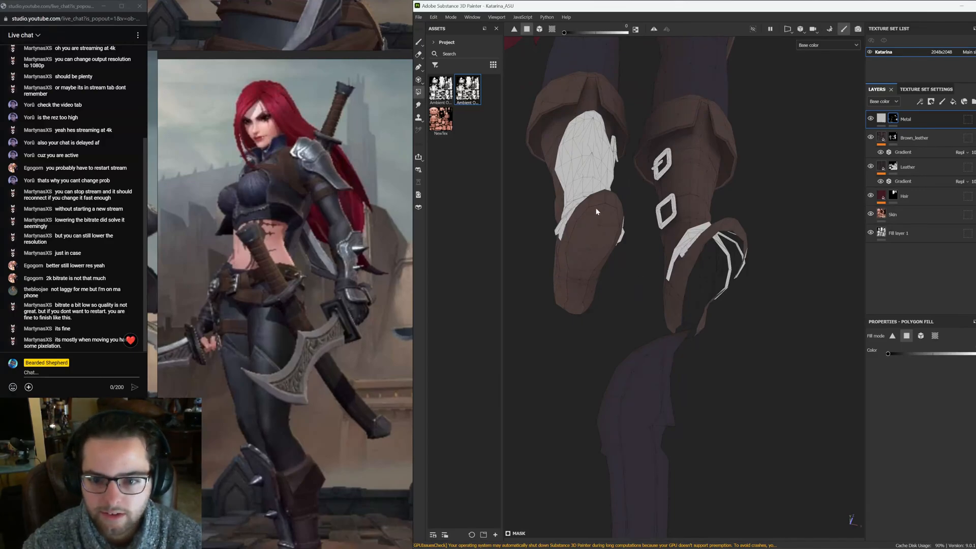
left_click_drag(722, 265, 697, 364, "alt")
middle_click_drag(697, 364, 712, 234, "alt")
right_click_drag(713, 233, 796, 332, "alt")
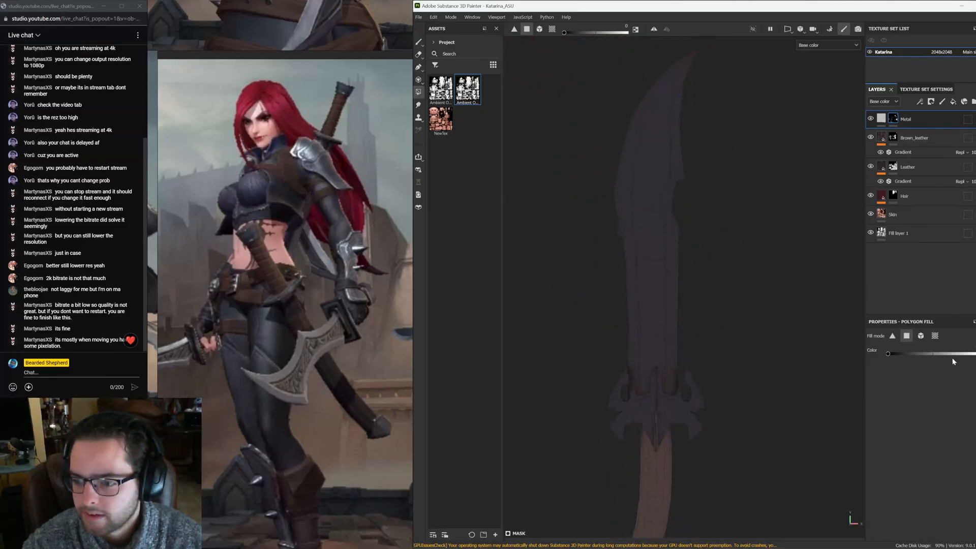
Switch to UV chunk fill and fill the dagger's blade in the Metal mask
left_click(935, 336)
left_click_drag(689, 154, 590, 242)
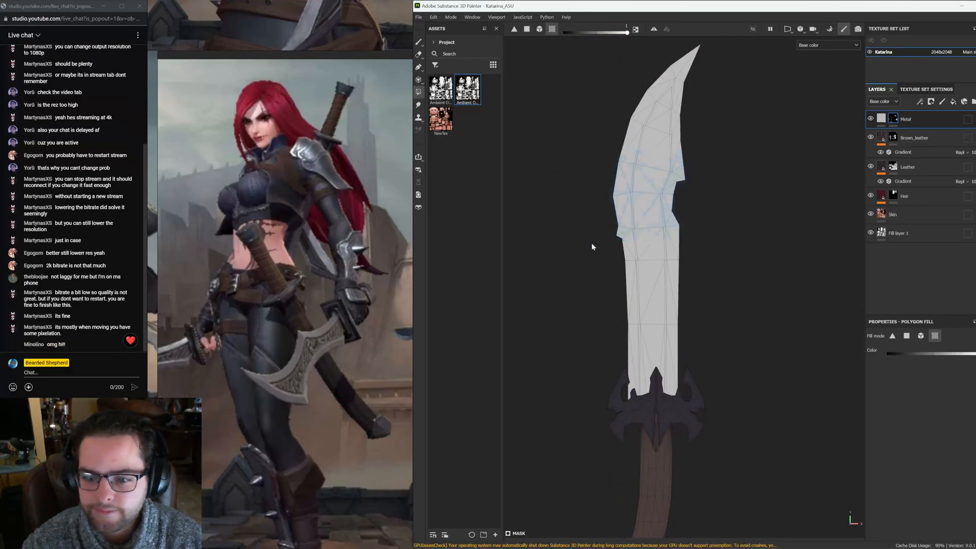
middle_click_drag(652, 321, 669, 237, "alt")
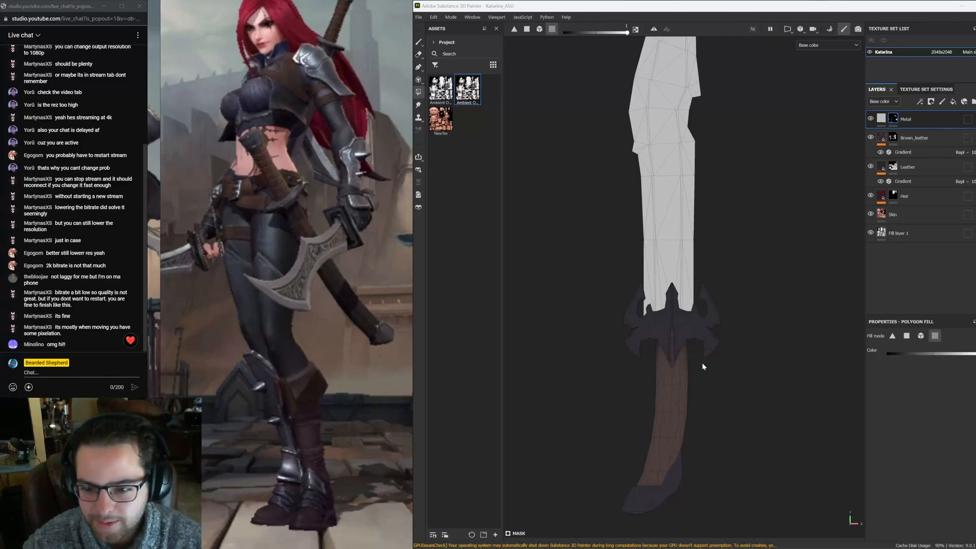
middle_click_drag(703, 366, 646, 271, "alt")
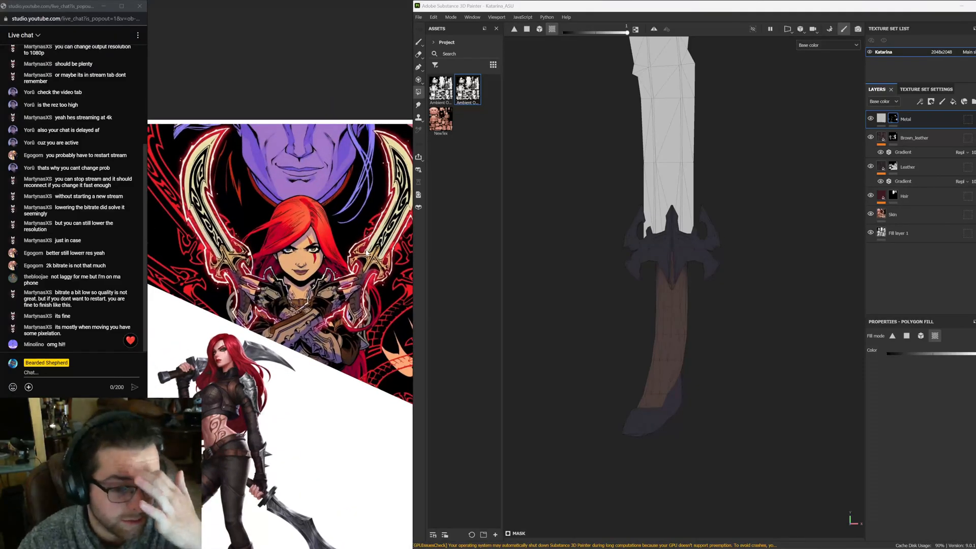
Undo an accidental new fill layer, reselect the Metal mask and fill the end of the dagger's handle
left_click(954, 102)
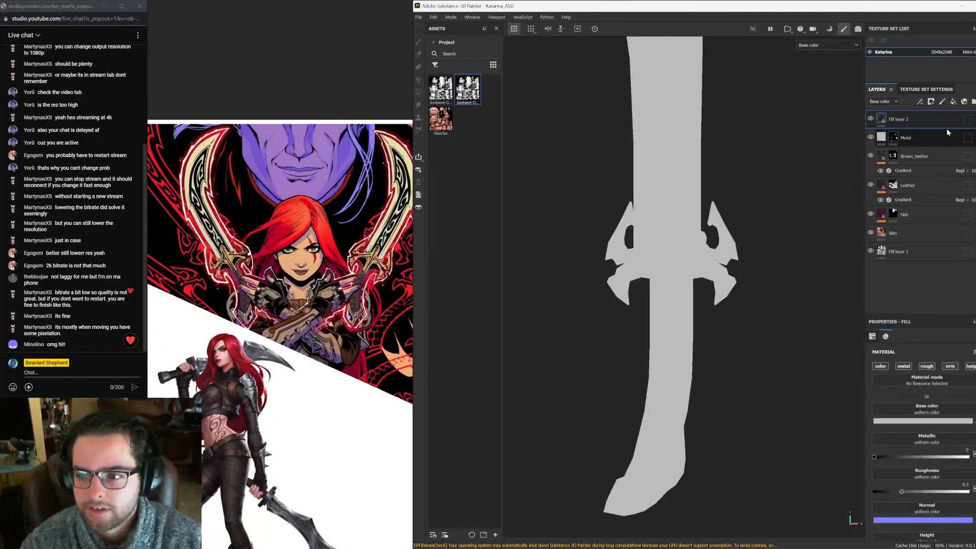
key("ctrl+z")
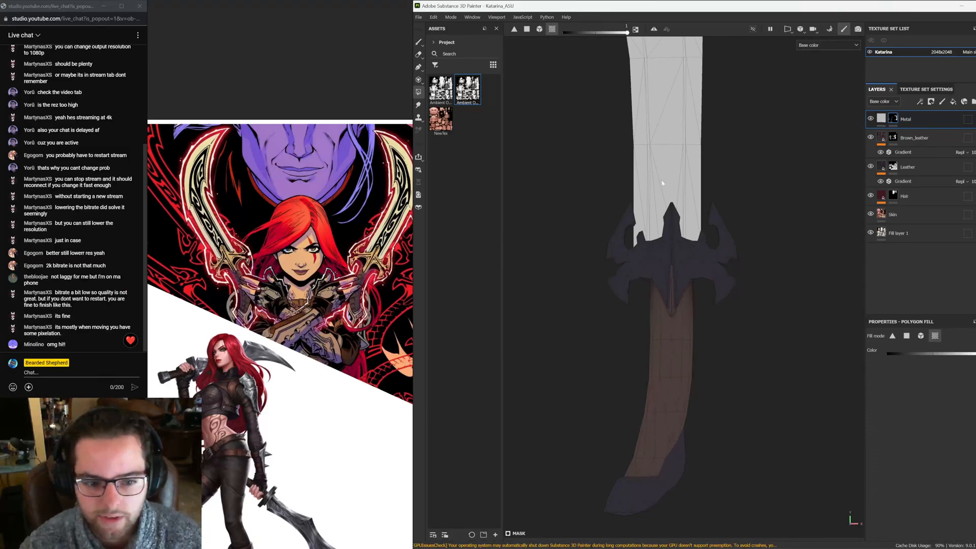
scroll(662, 183, "up", 3)
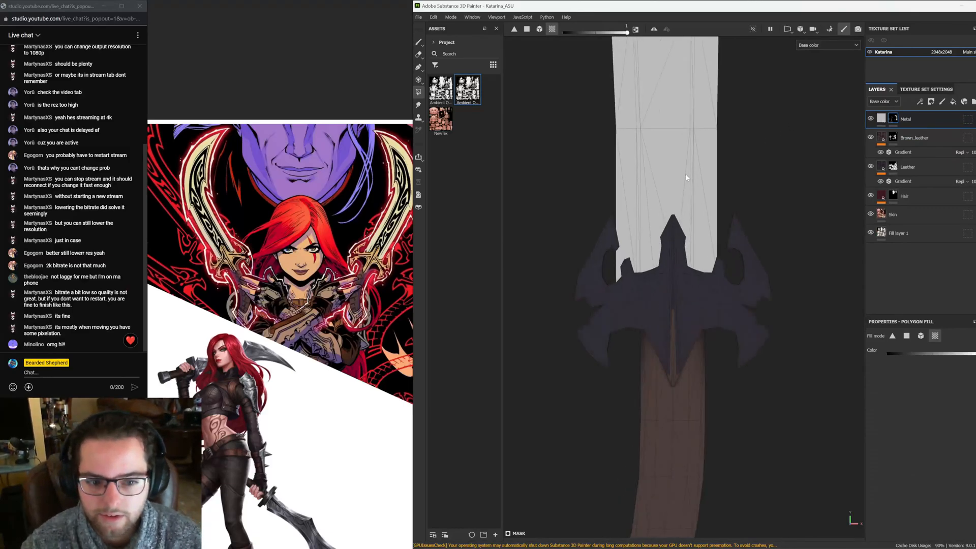
left_click(881, 119)
left_click(895, 118)
left_click_drag(834, 205, 739, 375)
middle_click_drag(746, 419, 766, 152, "alt")
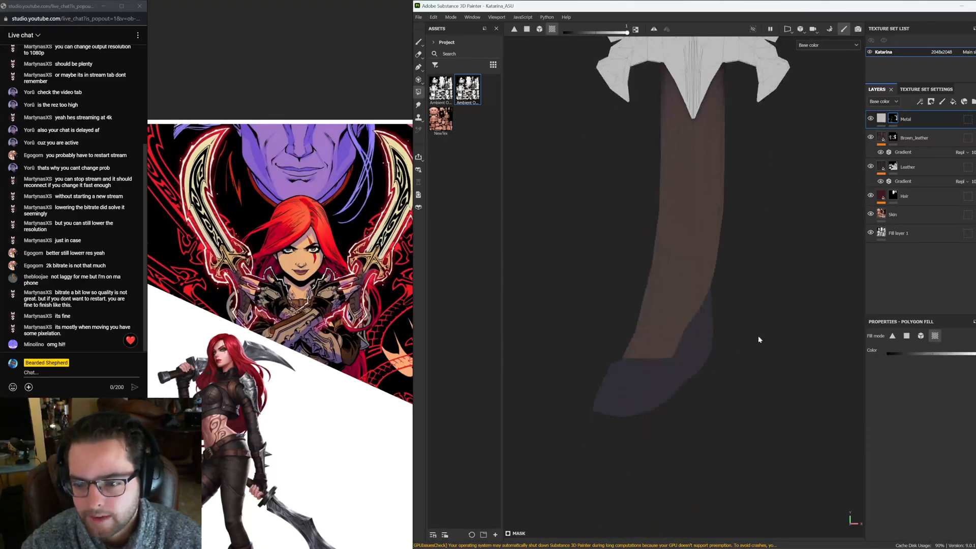
mouse_move(759, 340)
left_mouse_down("alt")
mouse_move(569, 342)
mouse_move(778, 338)
left_mouse_up("alt")
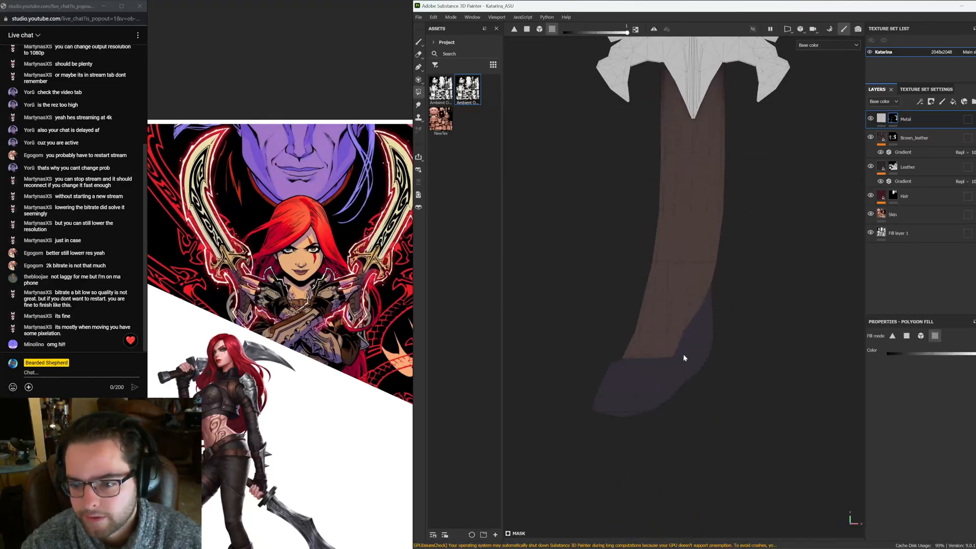
left_click_drag(618, 418, 714, 428, "alt")
left_click(626, 422)
Switch to polygon fill and fill the remaining dagger guard polygons in the UV layout in the Metal mask
left_click(909, 337)
key("F3")
scroll(709, 325, "down", 3)
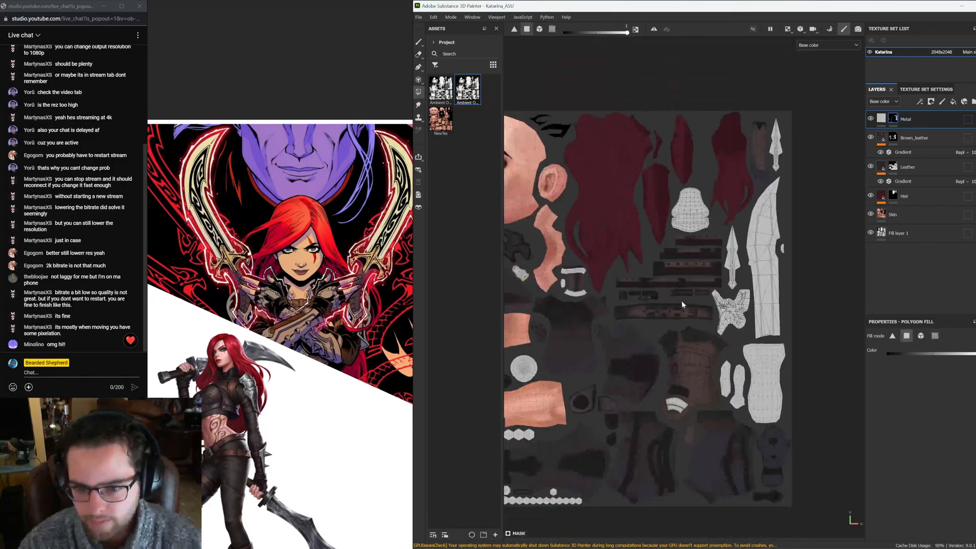
middle_click_drag(620, 378, 700, 263, "alt")
middle_click_drag(649, 241, 604, 365, "alt")
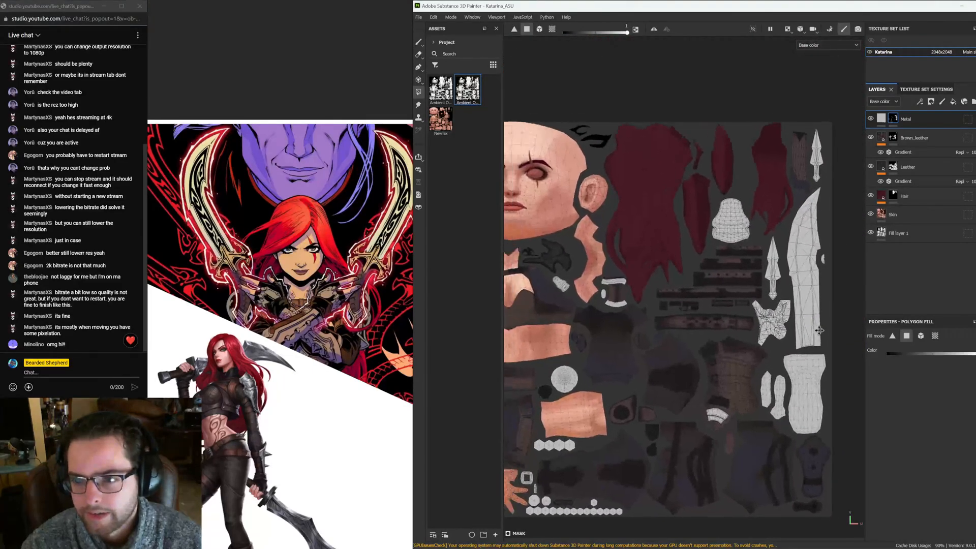
scroll(787, 168, "up", 6)
scroll(821, 216, "up", 4)
middle_click_drag(822, 216, 660, 249, "alt")
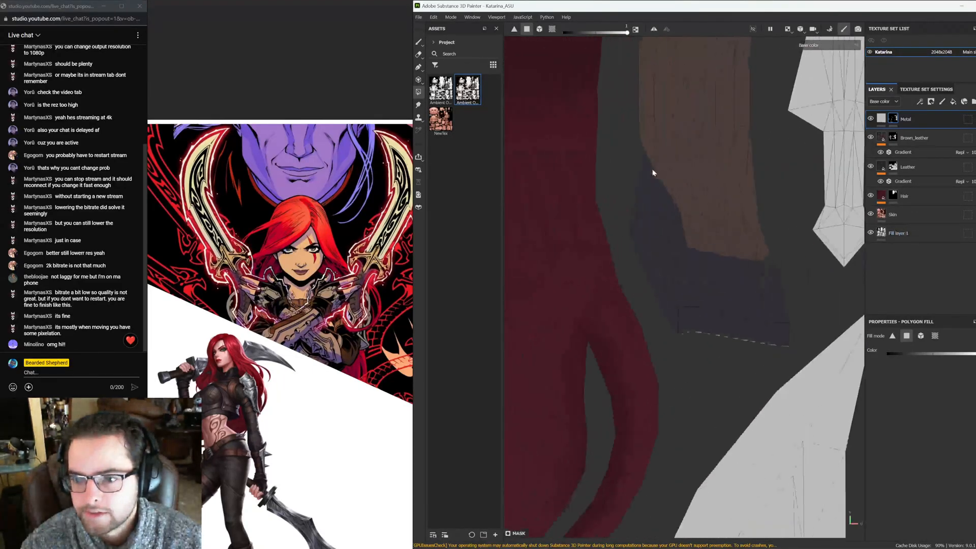
left_click_drag(645, 192, 772, 299)
left_click_drag(785, 358, 711, 316)
left_click_drag(777, 268, 737, 300)
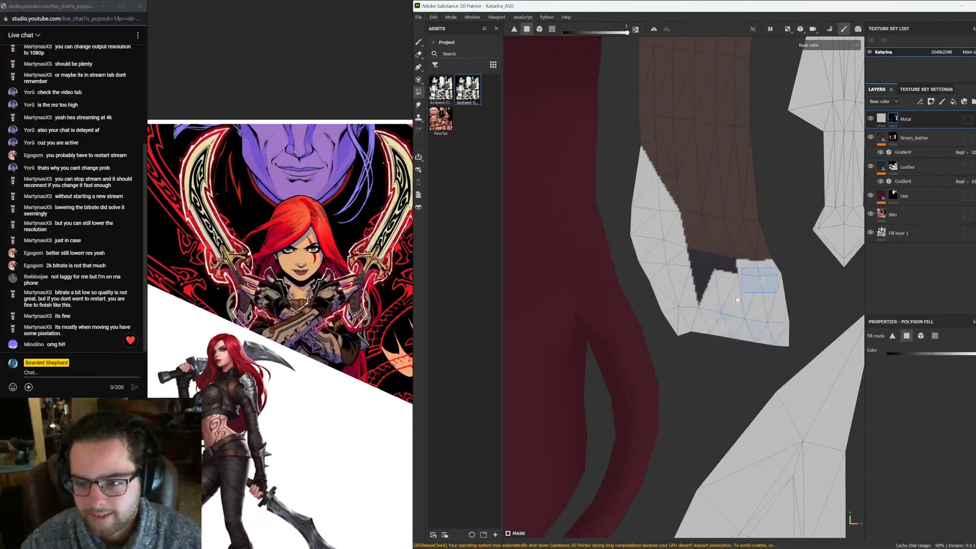
scroll(712, 279, "down", 5)
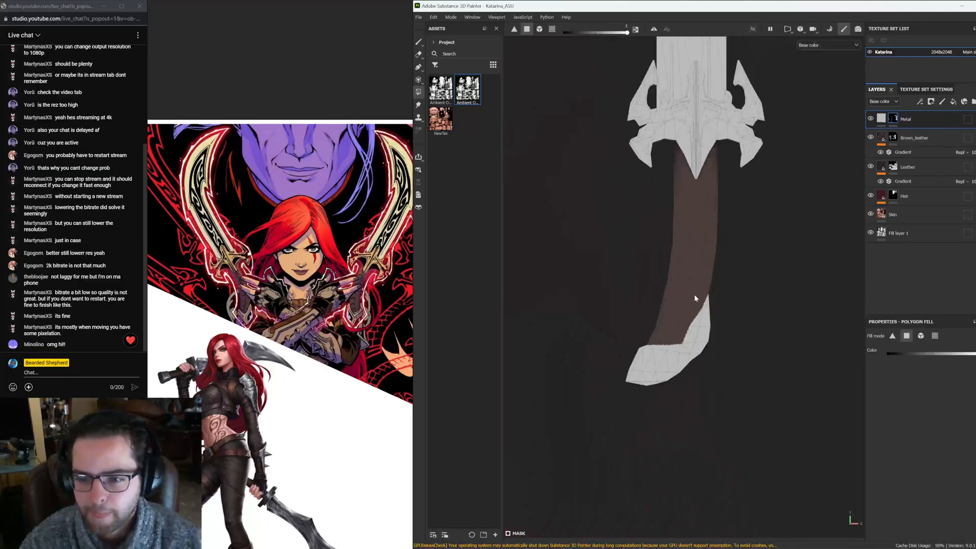
Inspect the dagger and the whole character for parts still missing from the Metal mask
left_click(419, 42)
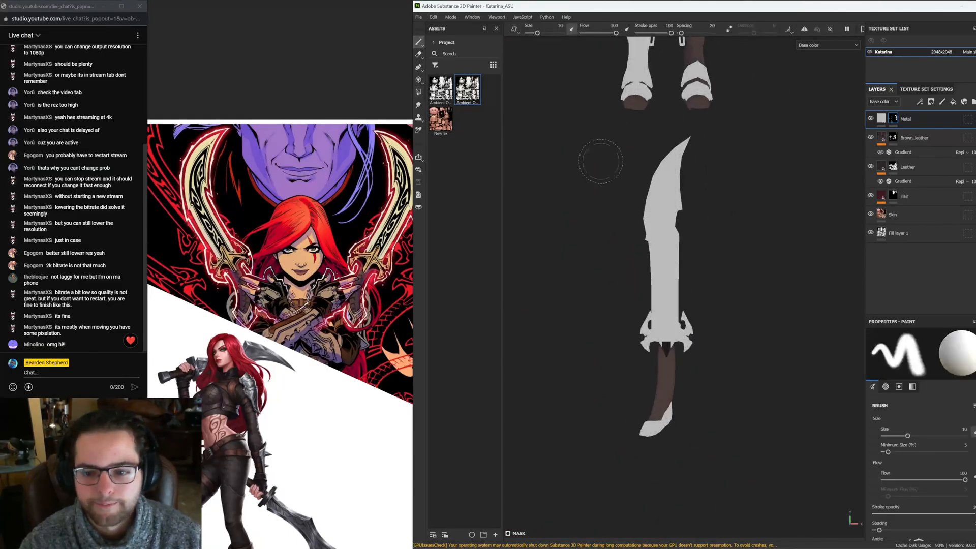
mouse_move(599, 161)
left_mouse_down("alt")
mouse_move(761, 173)
mouse_move(667, 181)
mouse_move(760, 135)
left_mouse_up("alt")
right_click_drag(625, 297, 797, 329, "alt")
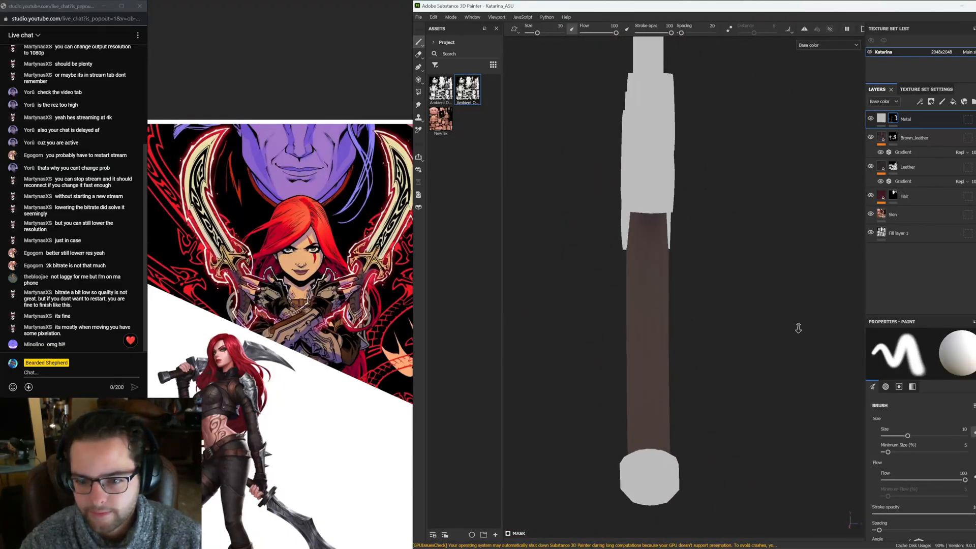
left_click_drag(797, 329, 634, 277, "alt")
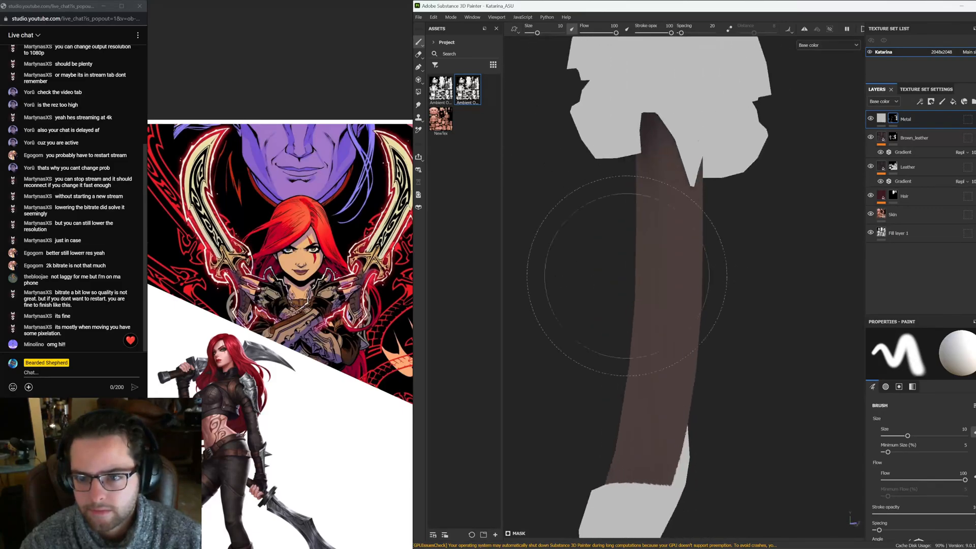
right_click_drag(634, 277, 642, 140, "alt")
middle_click_drag(642, 140, 651, 264, "alt")
right_click_drag(651, 265, 552, 206, "alt")
middle_click_drag(661, 219, 667, 290, "alt")
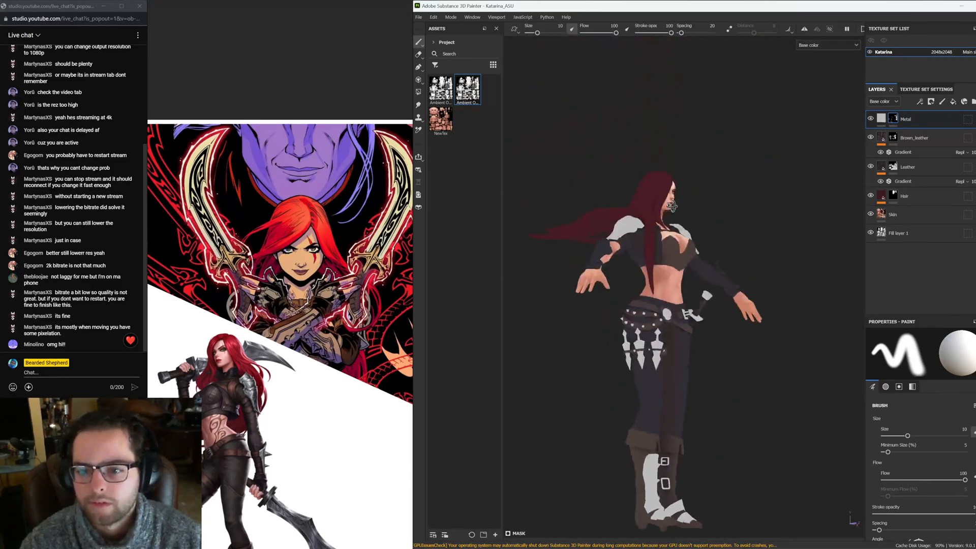
left_click_drag(783, 292, 698, 296, "alt")
middle_click_drag(697, 295, 695, 263, "alt")
left_click_drag(695, 285, 709, 299, "alt")
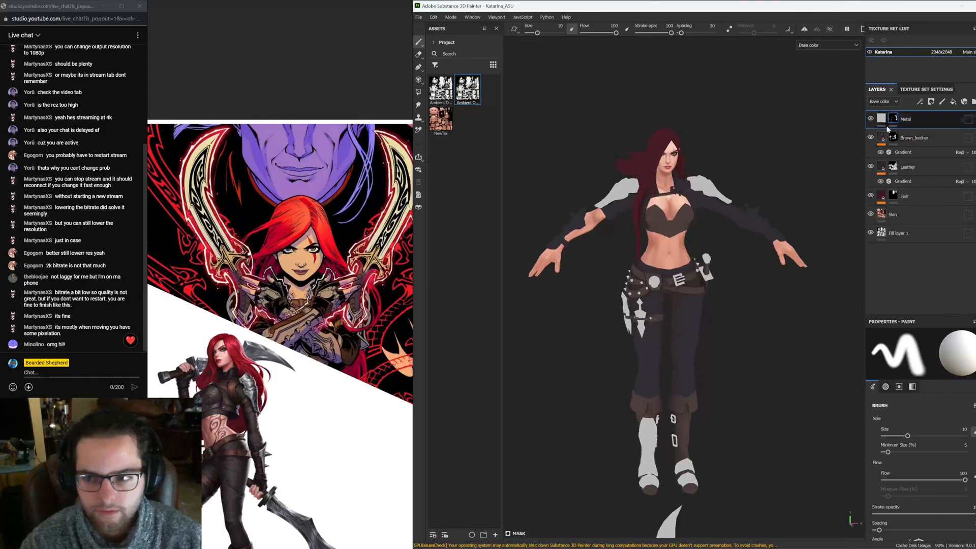
Inspect the arms, shoulder spikes and belt of the model from several angles
left_click(418, 93)
right_click_drag(758, 254, 786, 179, "alt")
left_click_drag(786, 179, 805, 200, "alt")
left_click(805, 201)
middle_click_drag(805, 201, 703, 255, "alt")
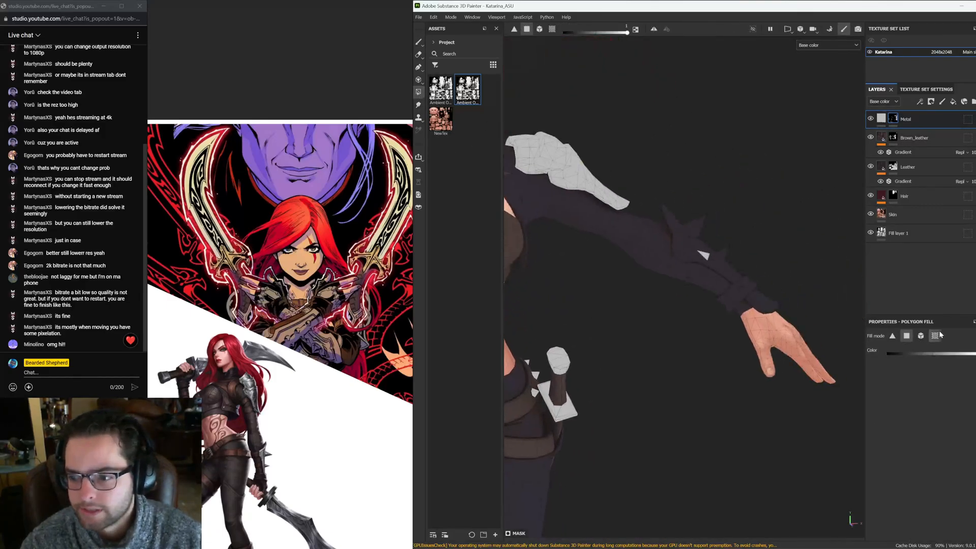
left_click_drag(740, 256, 541, 221, "alt")
left_click(671, 222)
left_click_drag(674, 223, 620, 249, "alt")
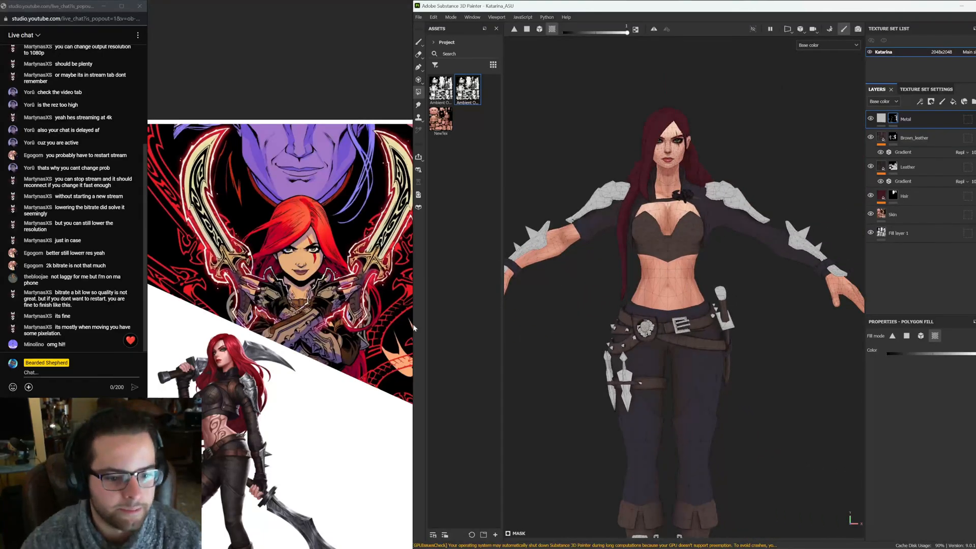
scroll(223, 382, "down", 2)
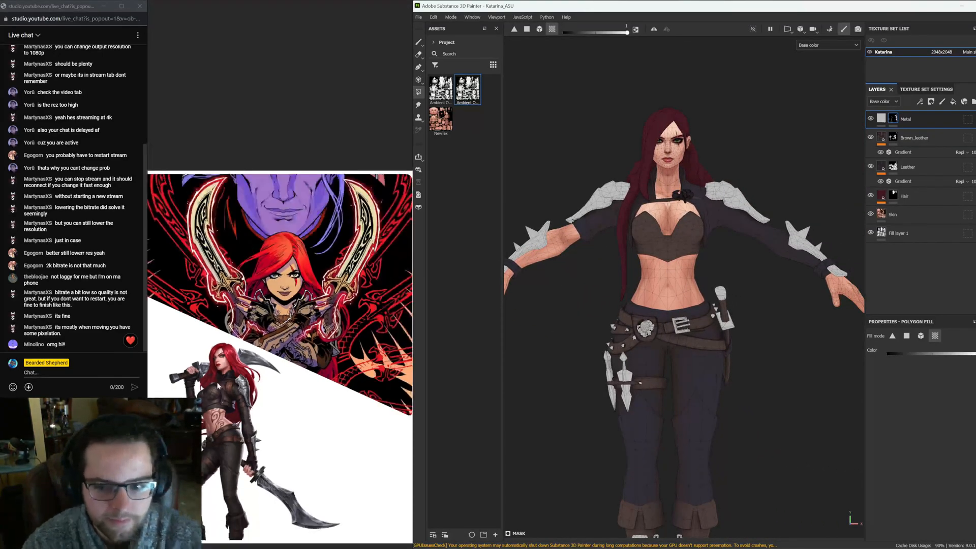
left_click_drag(713, 318, 610, 287, "alt")
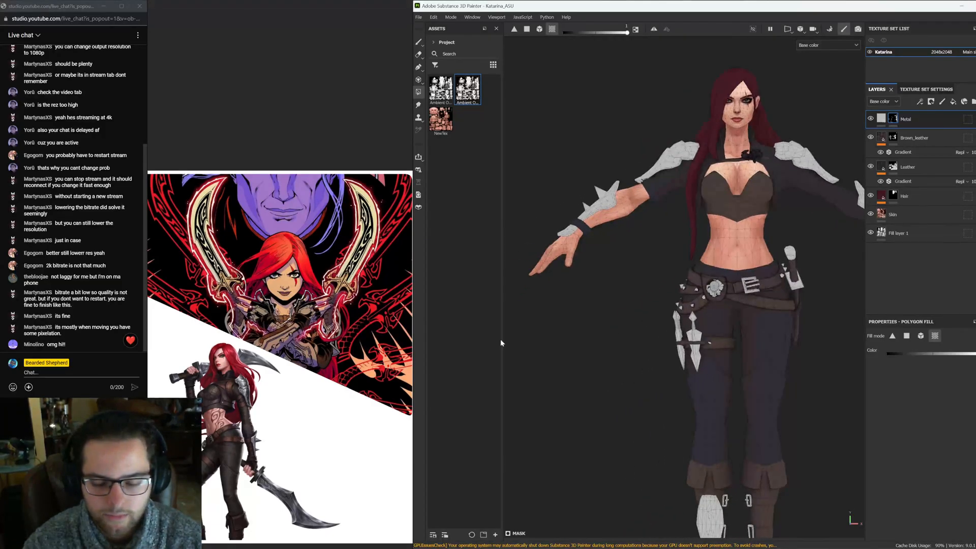
middle_click_drag(618, 297, 627, 303, "alt")
left_click_drag(672, 307, 581, 308, "alt")
left_click_drag(615, 364, 616, 347, "alt")
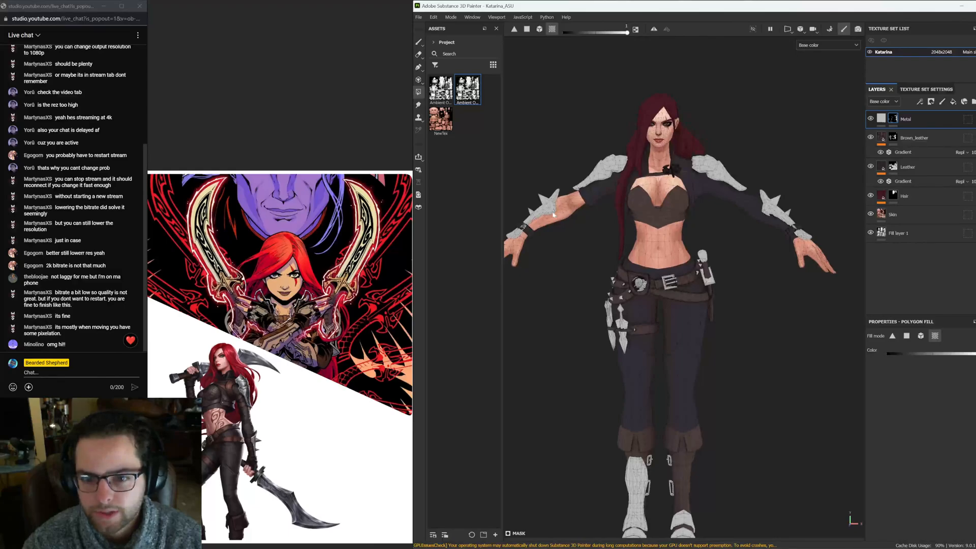
Select the Leather mask and polygon-fill the forearm polygons between the glove and the arm spikes
middle_click_drag(562, 244, 756, 270, "alt")
scroll(617, 247, "up", 5)
left_click_drag(756, 270, 681, 200, "alt")
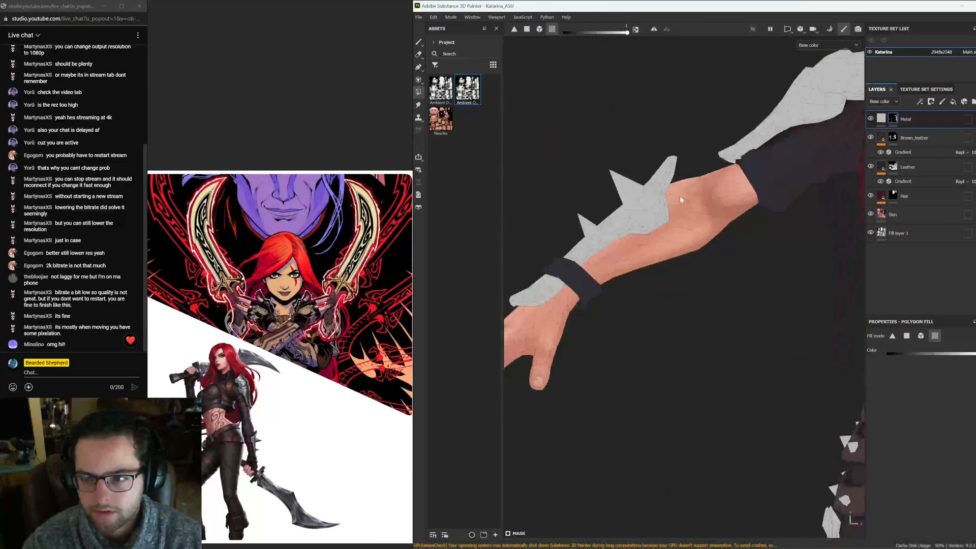
left_click(893, 165)
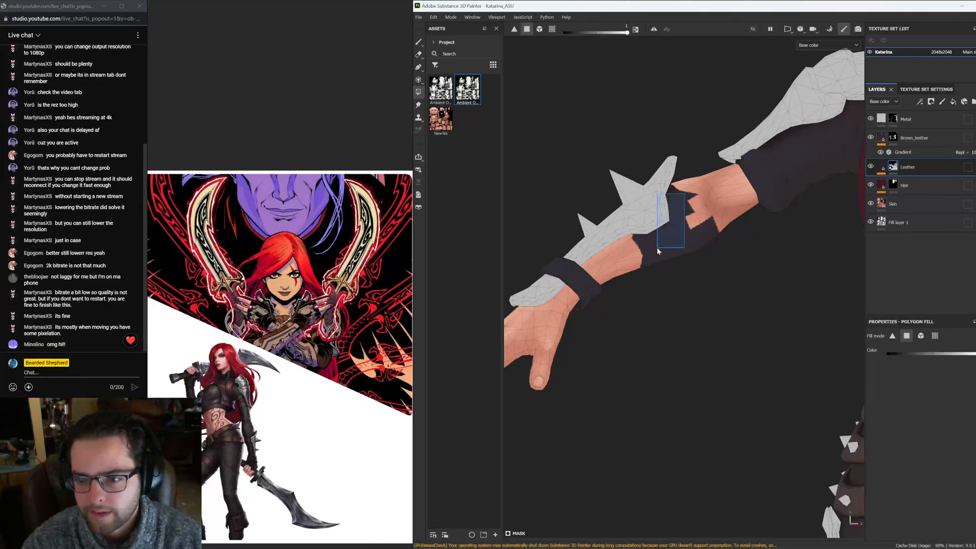
left_click_drag(653, 232, 707, 212, "alt")
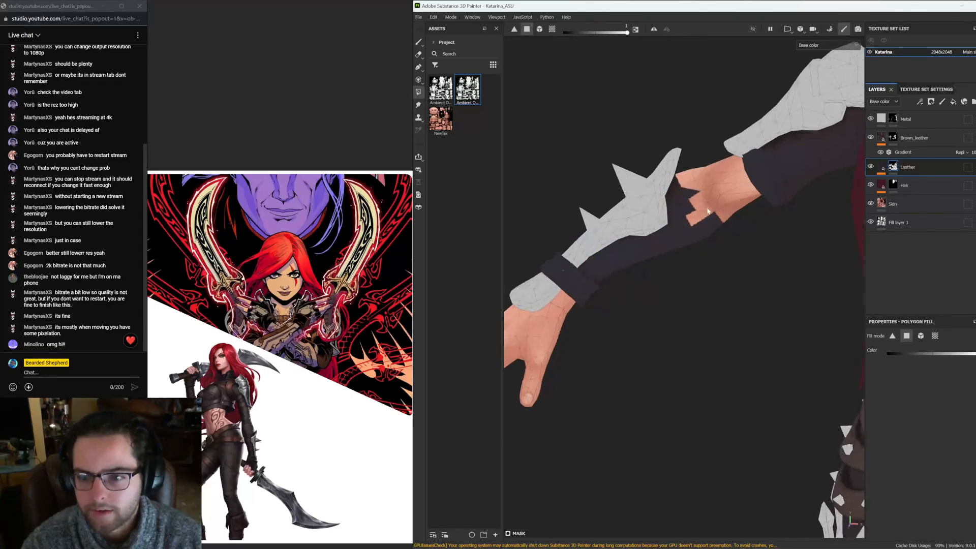
right_click_drag(689, 230, 822, 298, "alt")
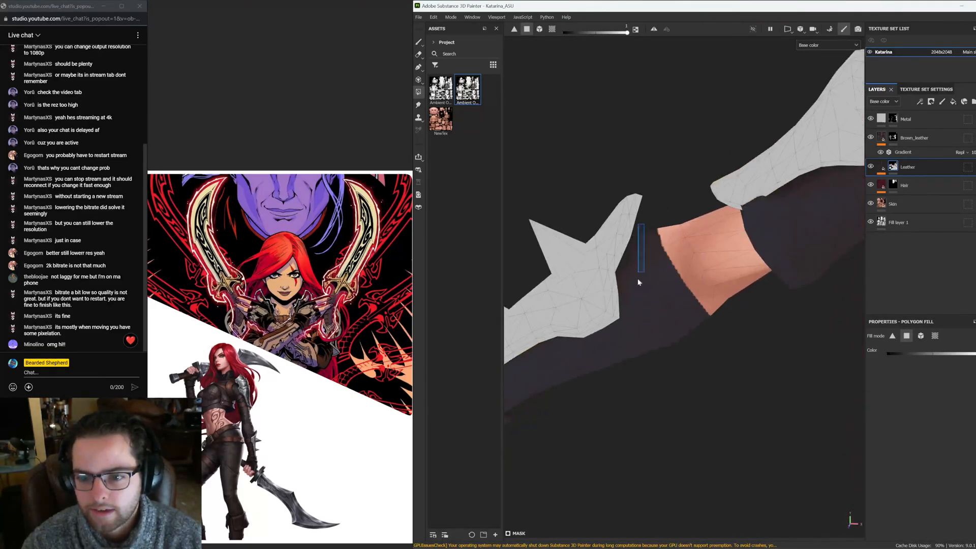
mouse_move(639, 282)
left_mouse_down("alt")
mouse_move(800, 273)
mouse_move(737, 147)
mouse_move(632, 207)
mouse_move(605, 204)
left_mouse_up("alt")
Compare the model's arm and glove with the reference images of the character
left_click(418, 43)
right_click_drag(778, 229, 712, 218, "alt")
mouse_move(712, 219)
left_mouse_down("alt")
mouse_move(765, 225)
mouse_move(519, 227)
left_mouse_up("alt")
right_click_drag(656, 254, 570, 269, "alt")
left_click_drag(570, 270, 605, 276, "alt")
right_click_drag(605, 277, 941, 307, "alt")
scroll(230, 334, "down", 5)
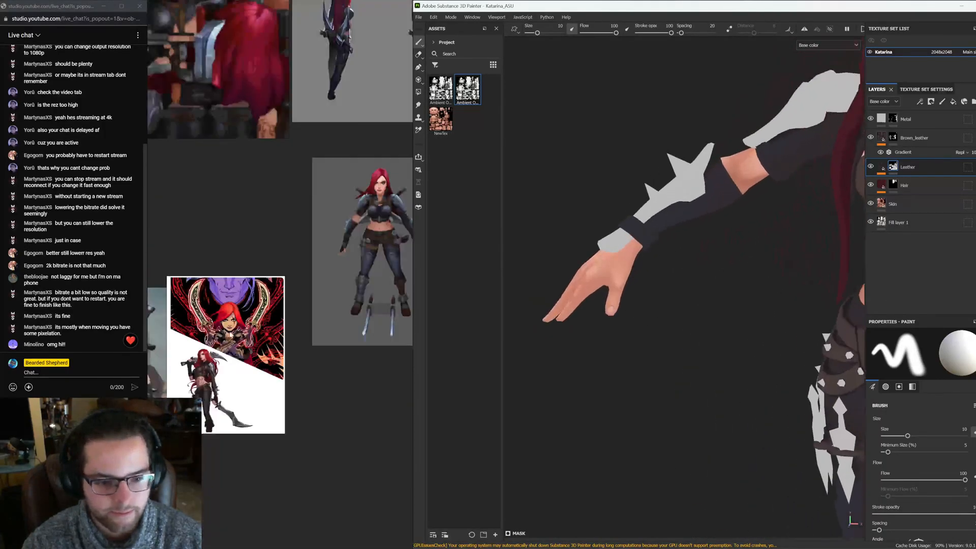
scroll(230, 335, "down", 4)
middle_click_drag(230, 335, 327, 314)
middle_click_drag(163, 352, 272, 292)
scroll(206, 324, "up", 5)
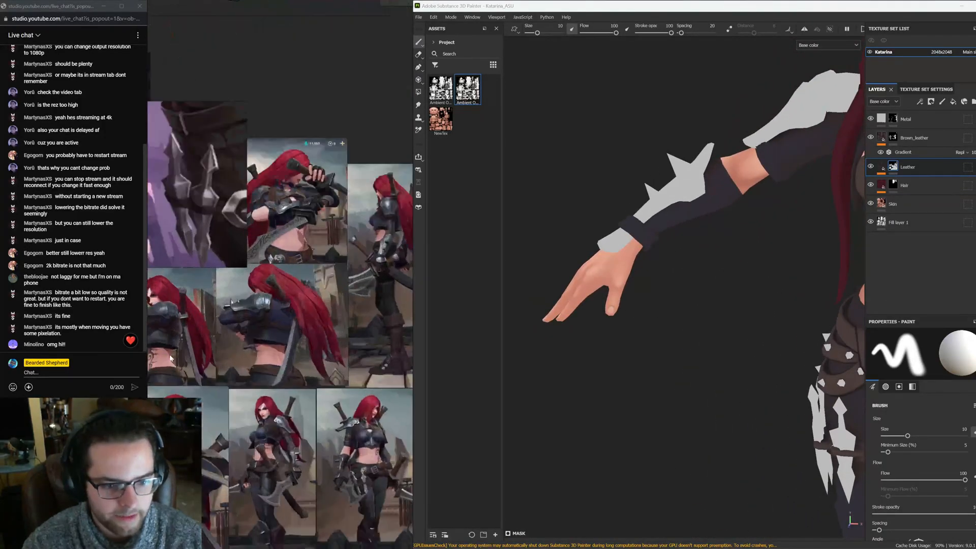
right_click_drag(604, 260, 620, 290, "alt")
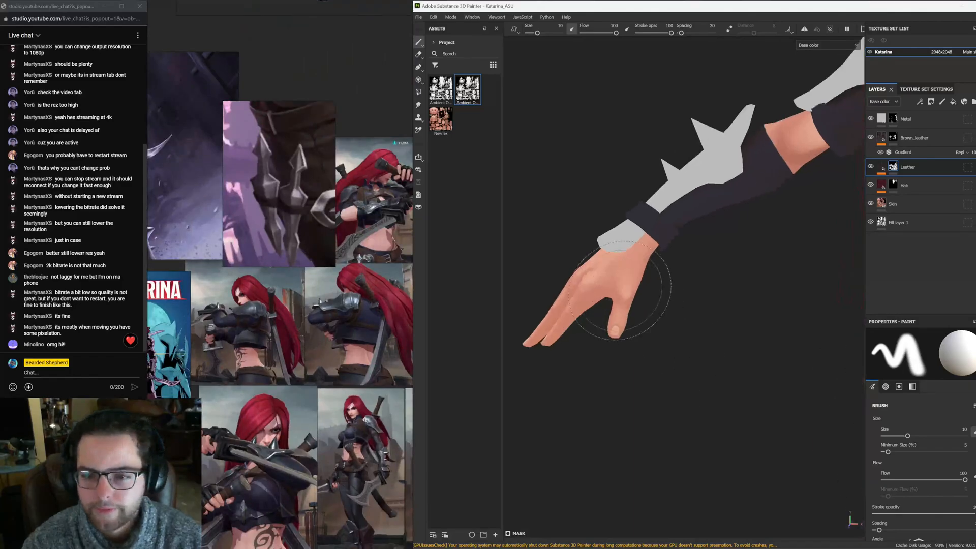
Polygon-fill the hand polygons in the Leather mask to extend the glove over the hand
left_click(419, 92)
left_click_drag(575, 257, 645, 260, "alt")
left_click(642, 265)
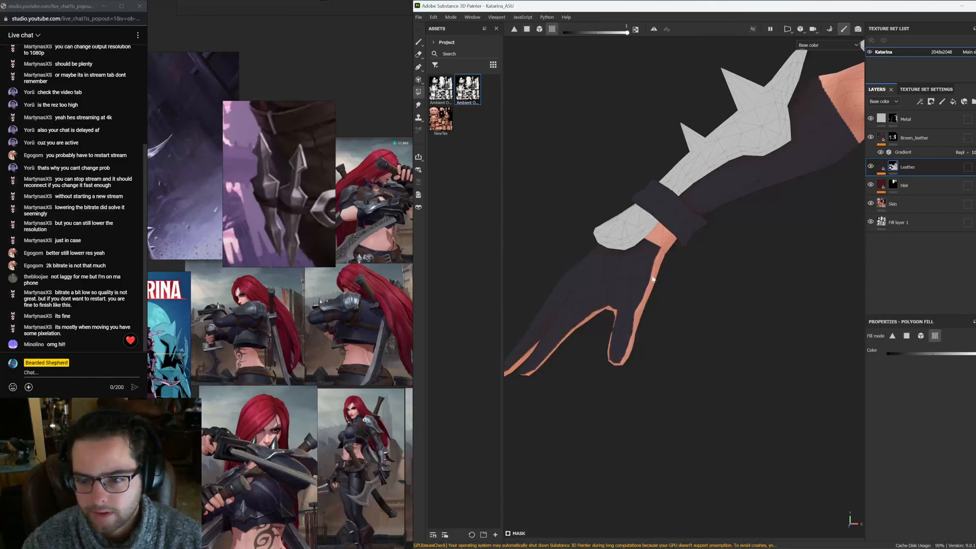
left_click_drag(659, 248, 610, 255, "alt")
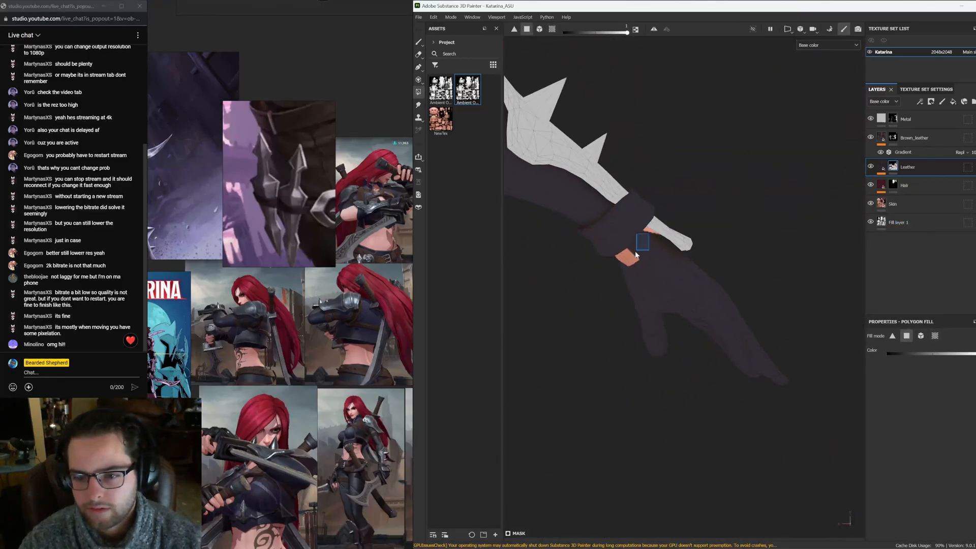
left_click_drag(636, 253, 627, 256)
Examine the hand's islands in the UV layout
key("F3")
right_click_drag(628, 255, 456, 417, "alt")
middle_click_drag(456, 417, 833, 103, "alt")
middle_click_drag(677, 298, 617, 275, "alt")
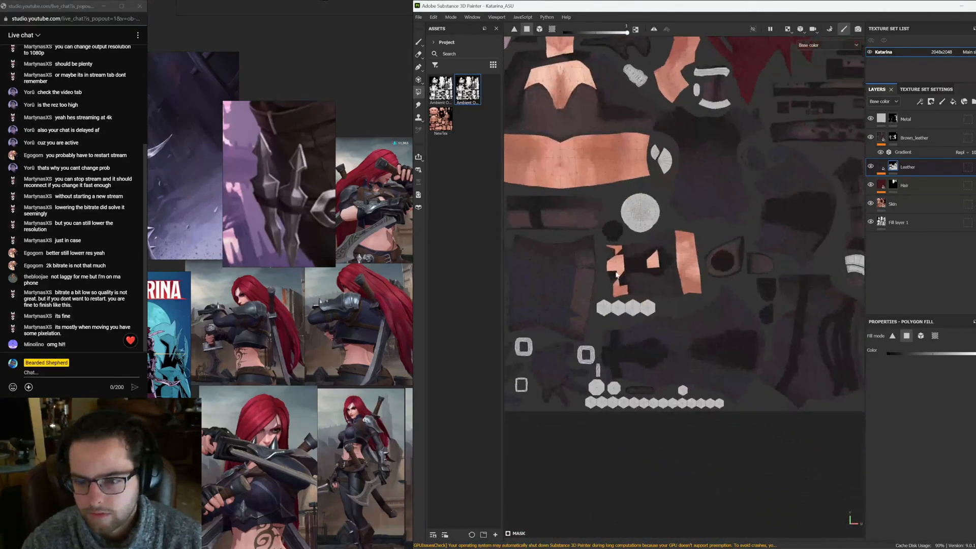
scroll(616, 275, "up", 5)
left_click_drag(635, 231, 575, 354)
left_click_drag(717, 239, 666, 307)
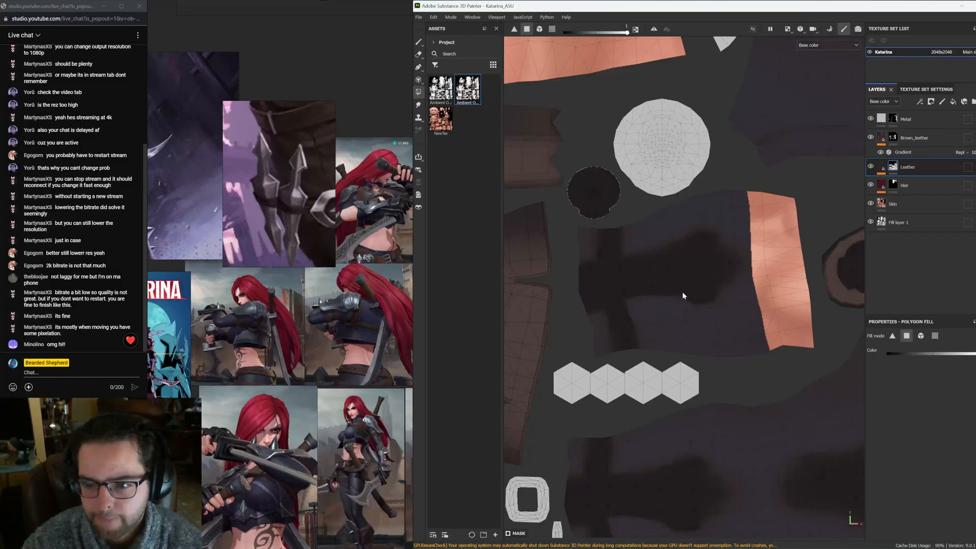
key("F2")
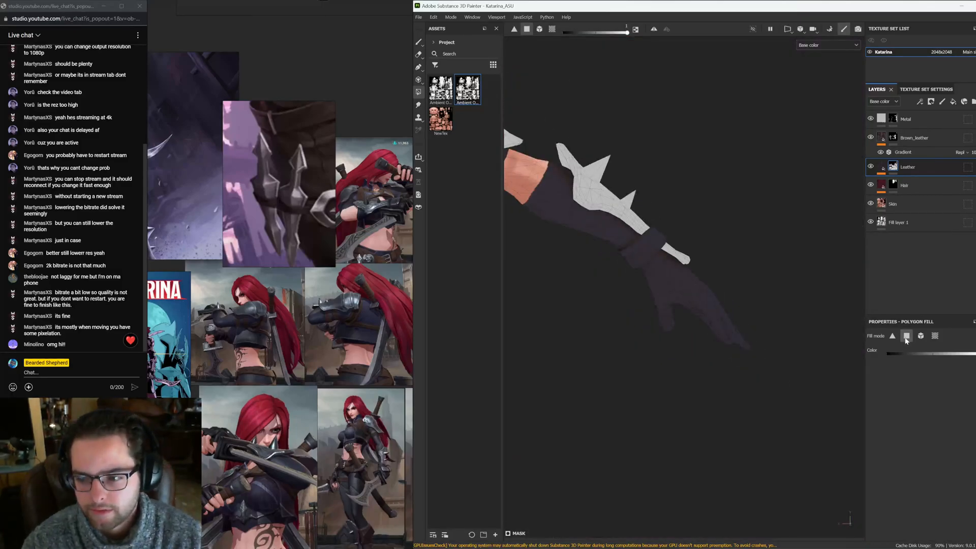
Fill the glove polygons around the finger bases in the Leather mask
left_click_drag(694, 322, 744, 348, "alt")
left_click_drag(710, 398, 709, 398)
left_click_drag(709, 386, 691, 415, "alt")
middle_click_drag(745, 339, 699, 327, "alt")
left_click(666, 288)
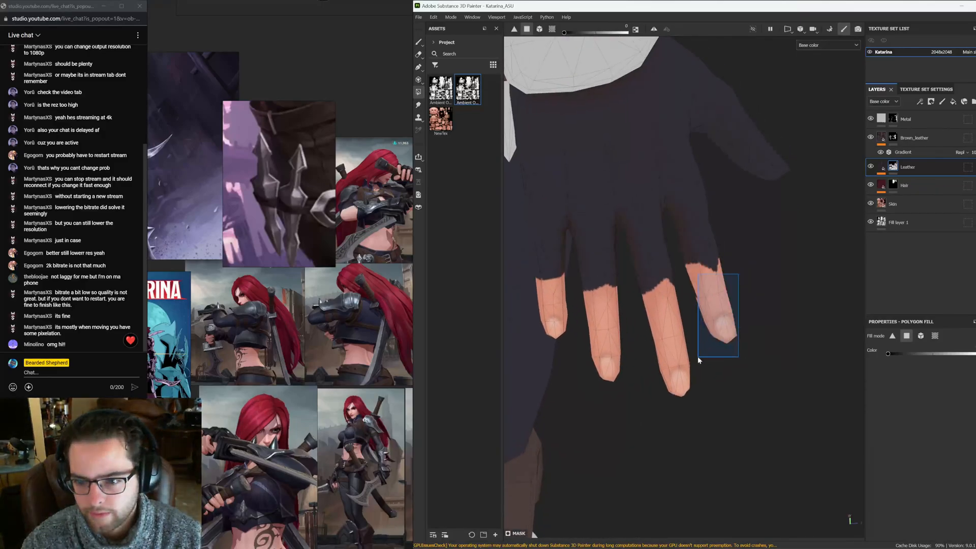
left_click_drag(698, 358, 697, 357)
left_click_drag(743, 316, 675, 290, "alt")
Fill the remaining knuckle polygons between the fingers in the Leather mask
scroll(610, 279, "up", 5)
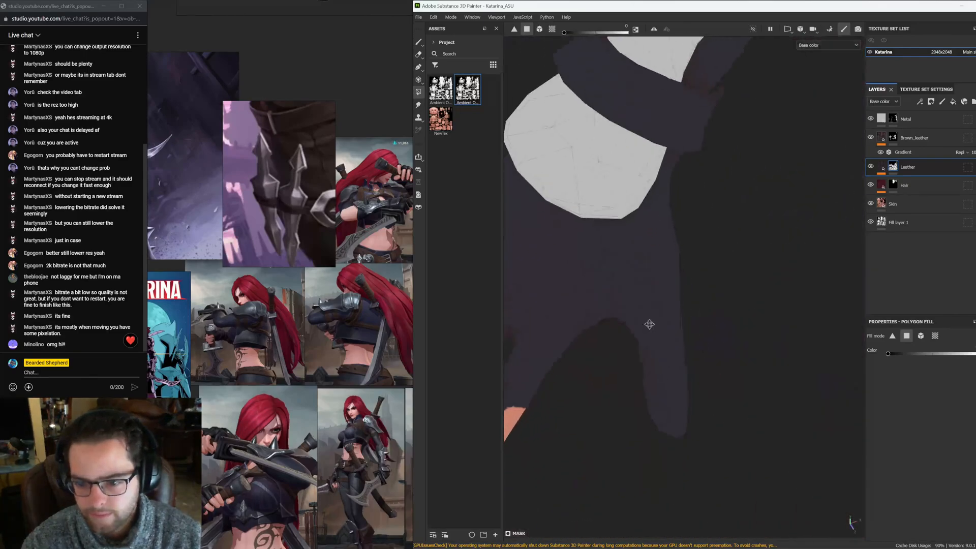
scroll(649, 324, "down", 3)
left_click_drag(693, 331, 572, 274)
left_click_drag(580, 277, 651, 283, "alt")
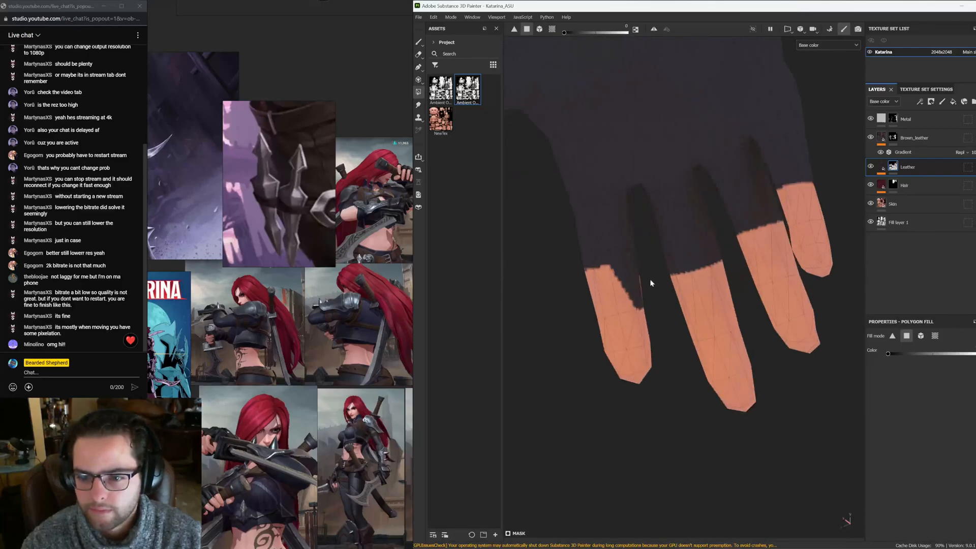
left_click_drag(615, 323, 614, 326)
left_click_drag(623, 323, 699, 305, "alt")
right_click_drag(700, 305, 548, 215, "alt")
left_click_drag(547, 214, 632, 290, "alt")
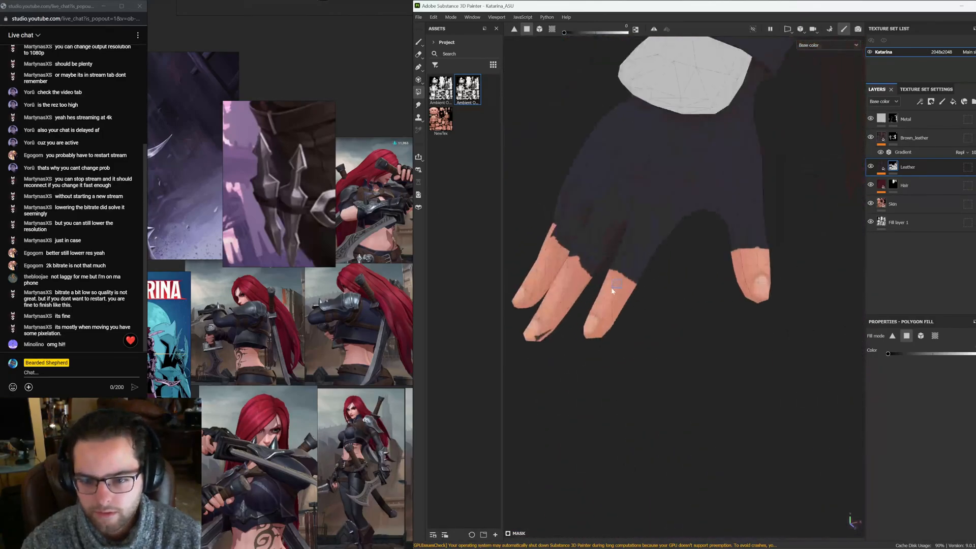
Fill leftover finger polygons of the glove in the UV layout in the Leather mask
key("F2")
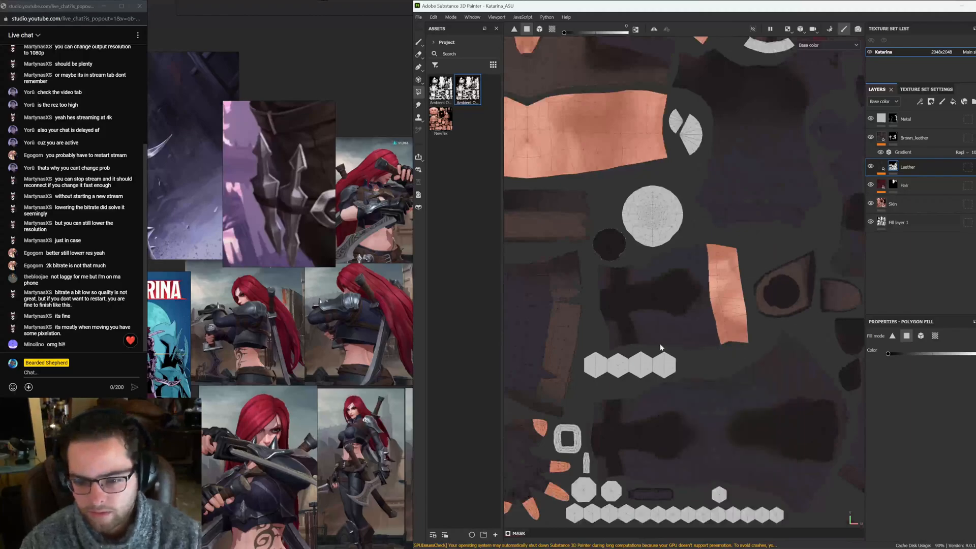
scroll(613, 275, "up", 3)
right_click_drag(614, 274, 681, 279, "alt")
middle_click_drag(511, 320, 589, 261, "alt")
right_click_drag(592, 262, 699, 265, "alt")
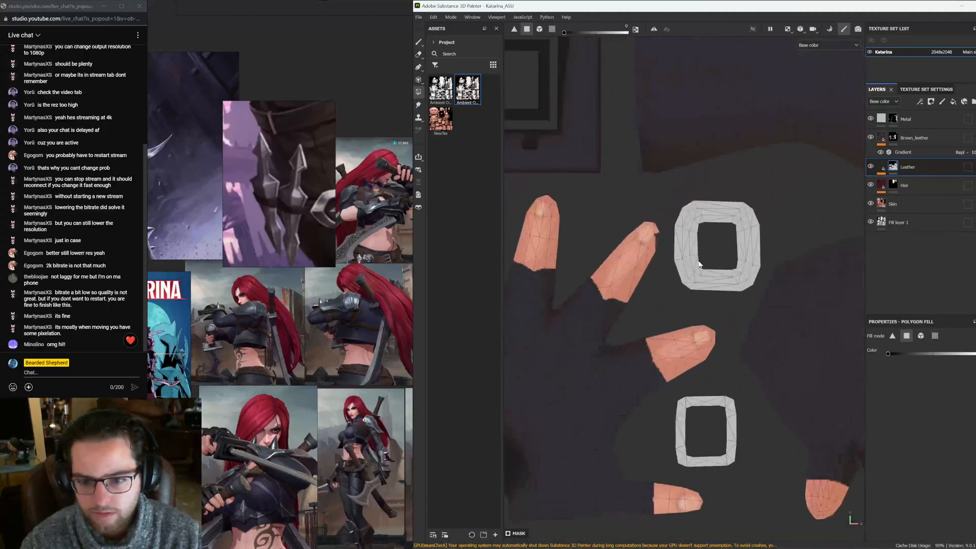
middle_click_drag(621, 292, 662, 222, "alt")
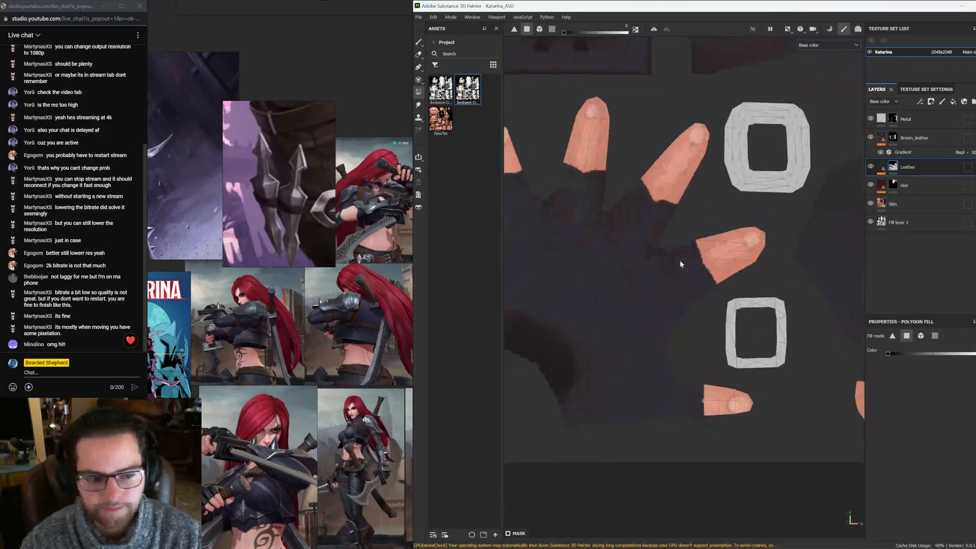
middle_click_drag(755, 333, 725, 310, "alt")
scroll(676, 397, "up", 4)
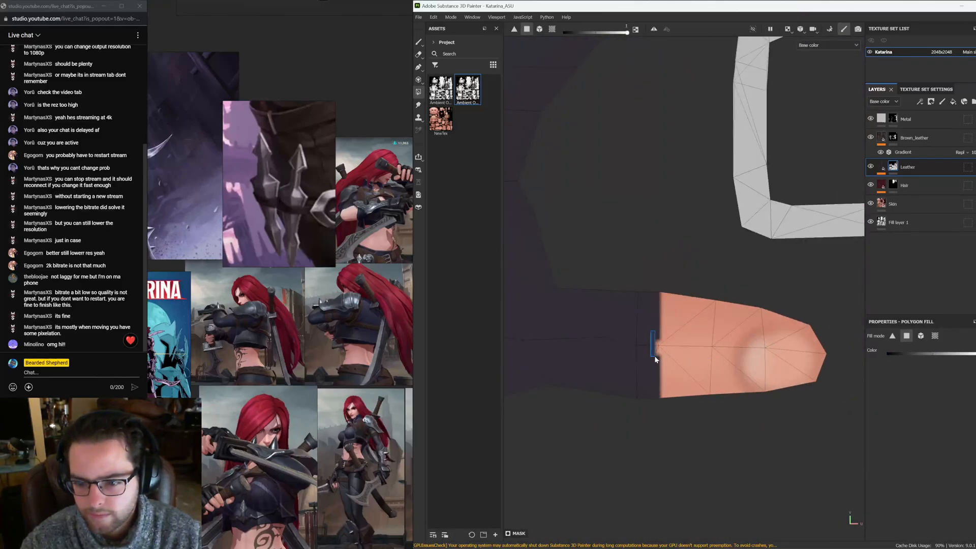
scroll(643, 277, "down", 8)
middle_click_drag(761, 281, 620, 340, "alt")
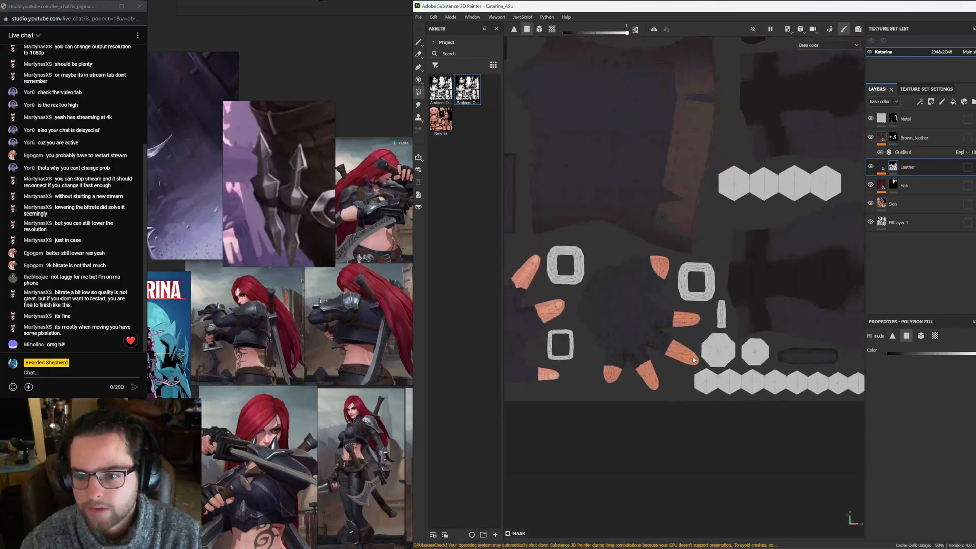
middle_click_drag(699, 365, 528, 363, "alt")
middle_click_drag(667, 333, 586, 398, "alt")
scroll(586, 407, "down", 6)
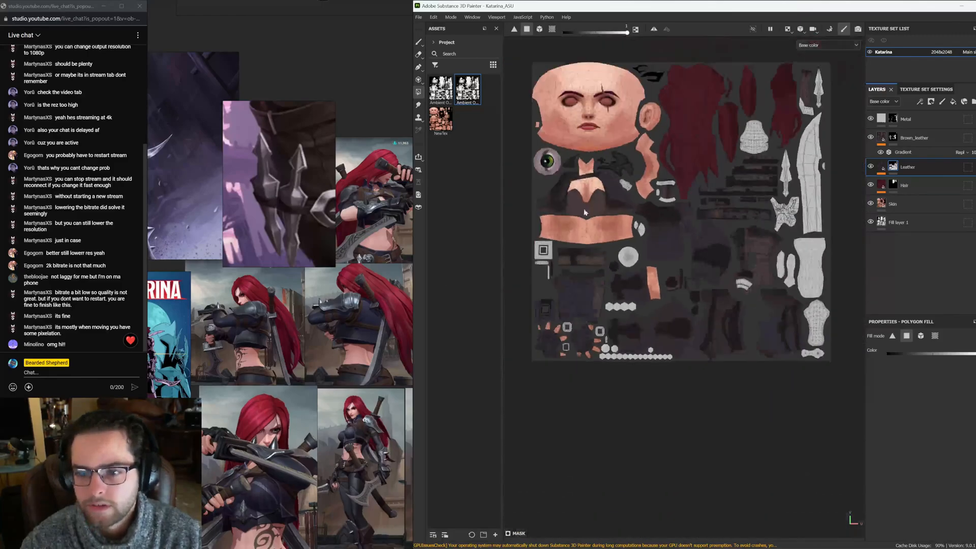
Review the whole character with the finished gloves from several angles
key("F2")
right_click_drag(742, 239, 534, 215, "alt")
middle_click_drag(712, 199, 613, 211, "alt")
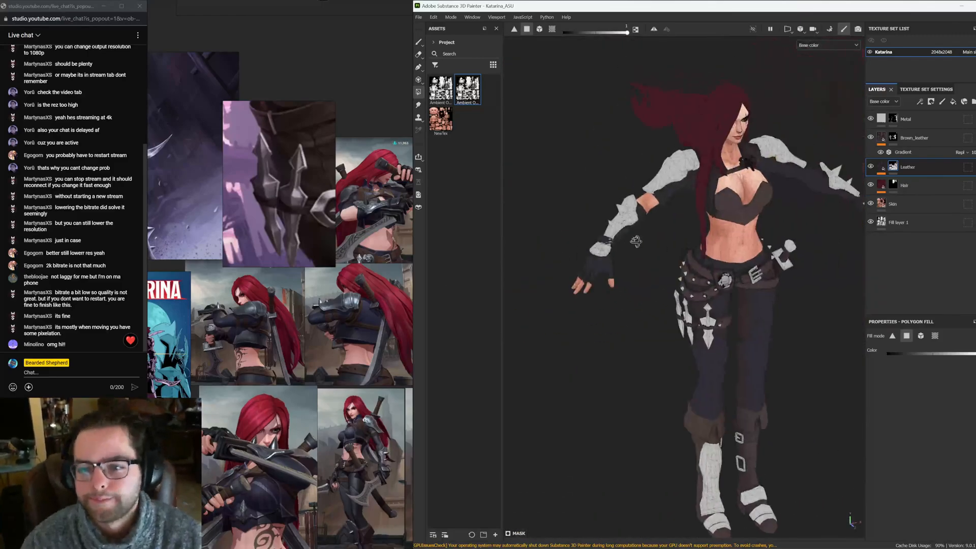
left_click_drag(661, 196, 606, 197, "alt")
right_click_drag(606, 255, 516, 227, "alt")
middle_click_drag(727, 241, 636, 253, "alt")
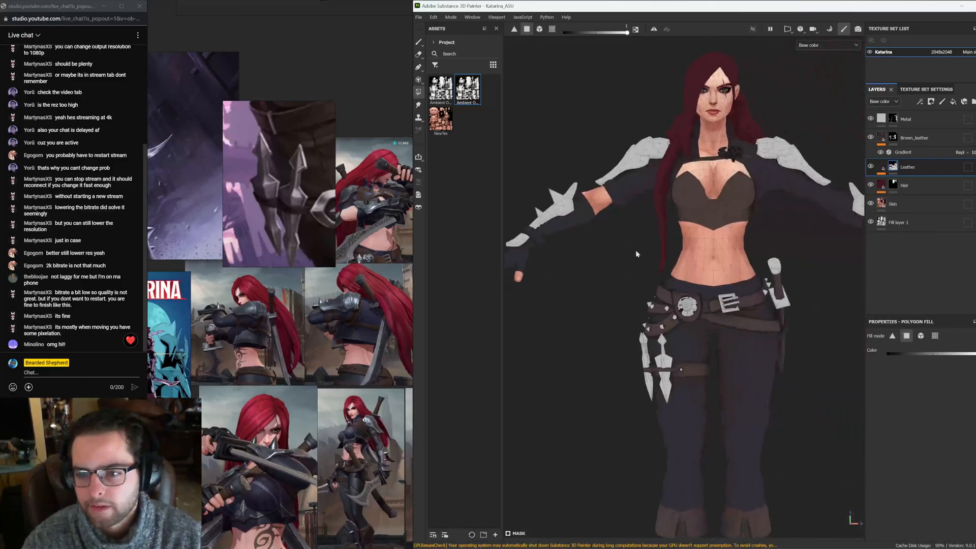
right_click_drag(636, 253, 605, 245, "alt")
middle_click_drag(740, 310, 686, 277, "alt")
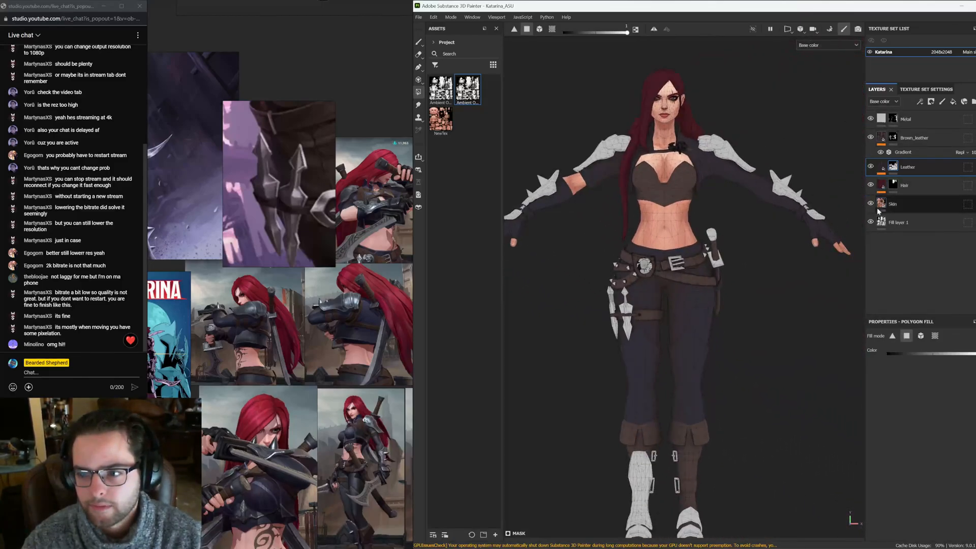
Review the character from the front and side alongside the reference art
left_click(418, 42)
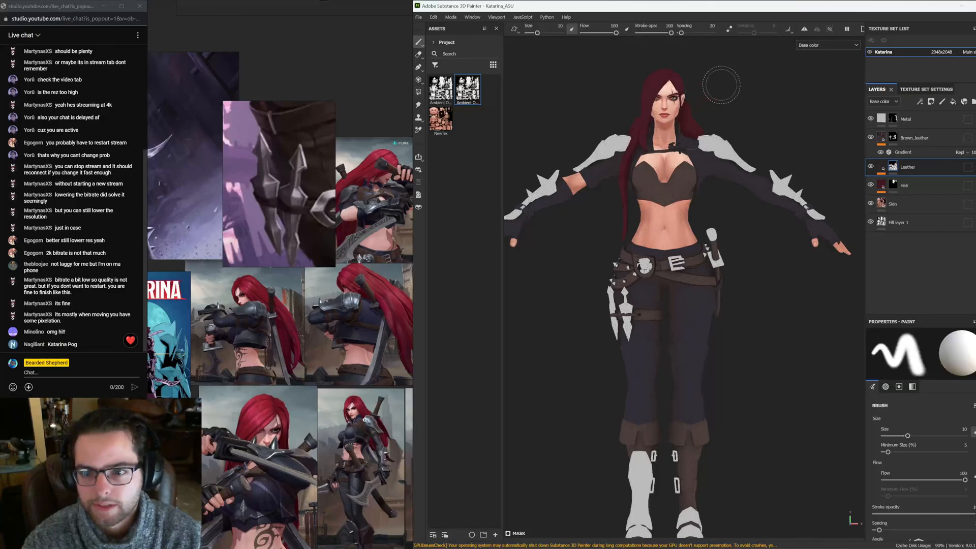
right_click_drag(721, 85, 804, 104, "alt")
middle_click_drag(712, 123, 711, 457, "alt")
right_click_drag(651, 151, 529, 113, "alt")
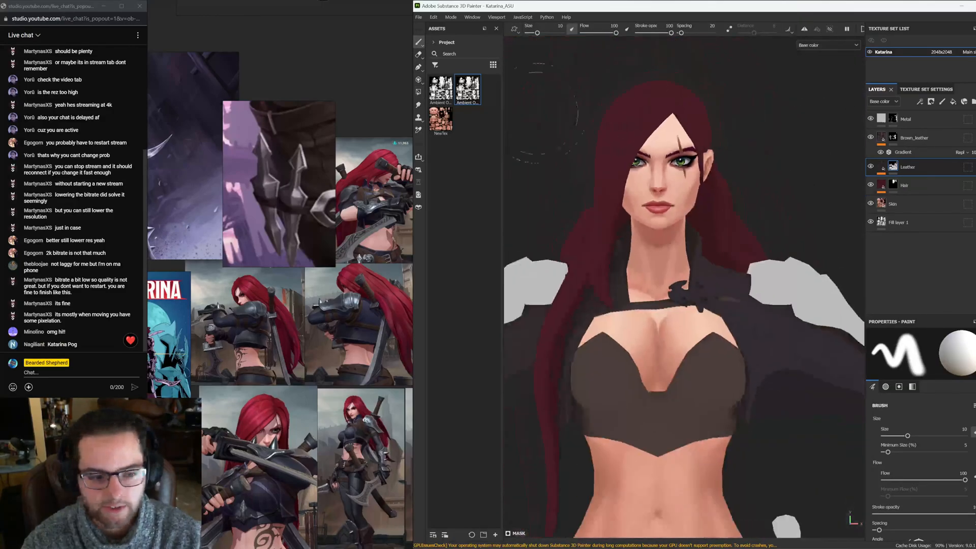
right_click_drag(732, 148, 585, 168, "alt")
middle_click_drag(712, 295, 725, 219, "alt")
right_click_drag(725, 219, 702, 214, "alt")
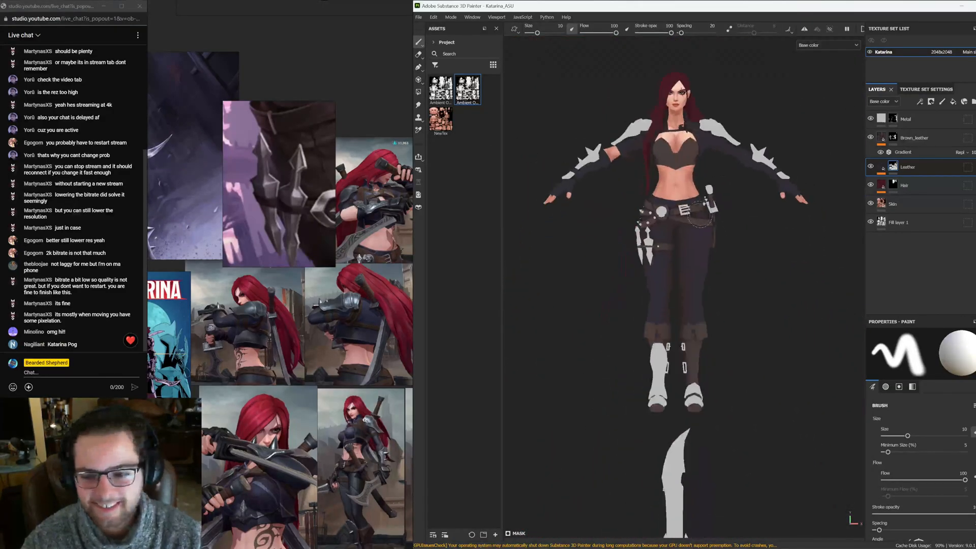
mouse_move(694, 216)
left_mouse_down("alt")
mouse_move(621, 235)
mouse_move(689, 217)
left_mouse_up("alt")
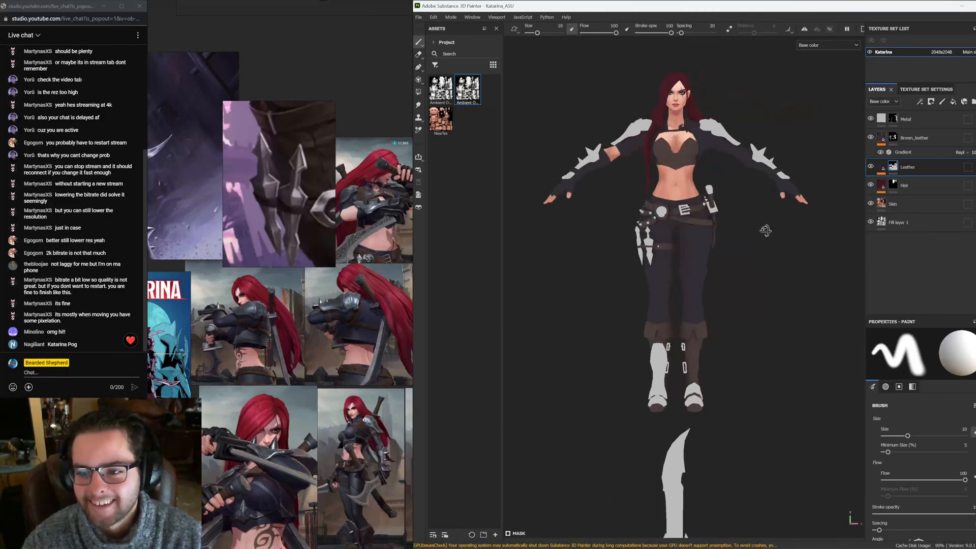
left_click_drag(766, 230, 624, 244, "alt")
mouse_move(273, 533)
middle_mouse_down()
mouse_move(288, 464)
mouse_move(366, 468)
mouse_move(337, 386)
mouse_move(291, 379)
middle_mouse_up()
scroll(321, 325, "up", 5)
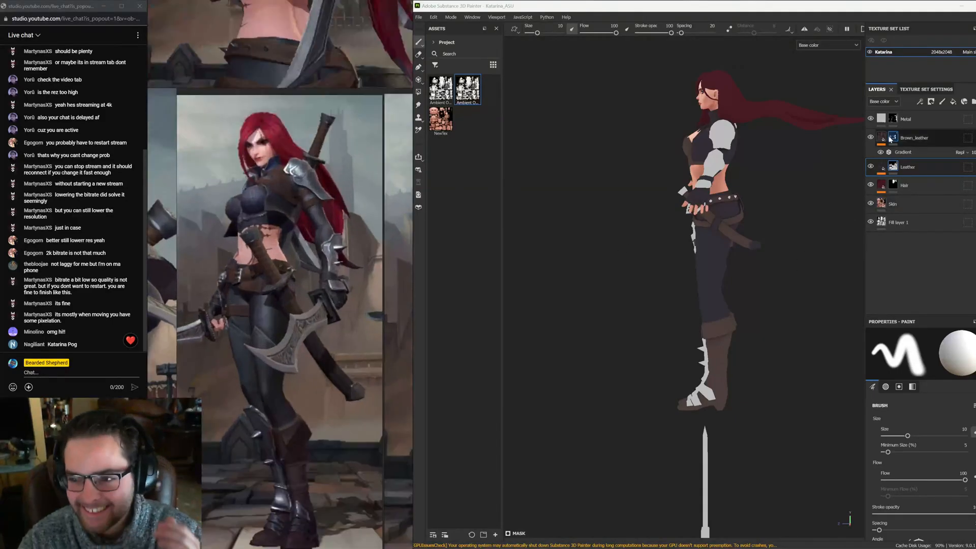
Inspect the hand and hip area in the Metal and Leather masks with polygon fill
left_click(882, 121)
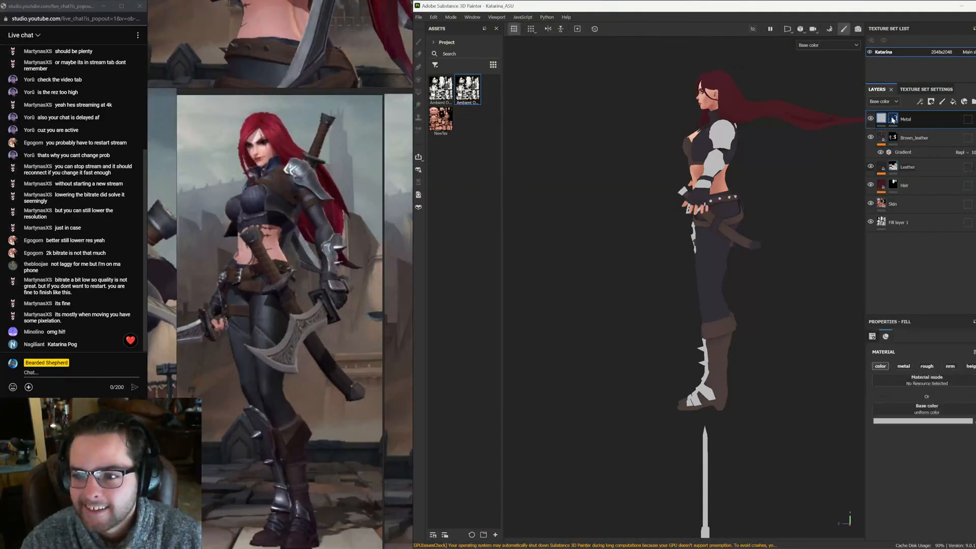
left_click(893, 119)
right_click_drag(707, 213, 912, 311, "alt")
key("4")
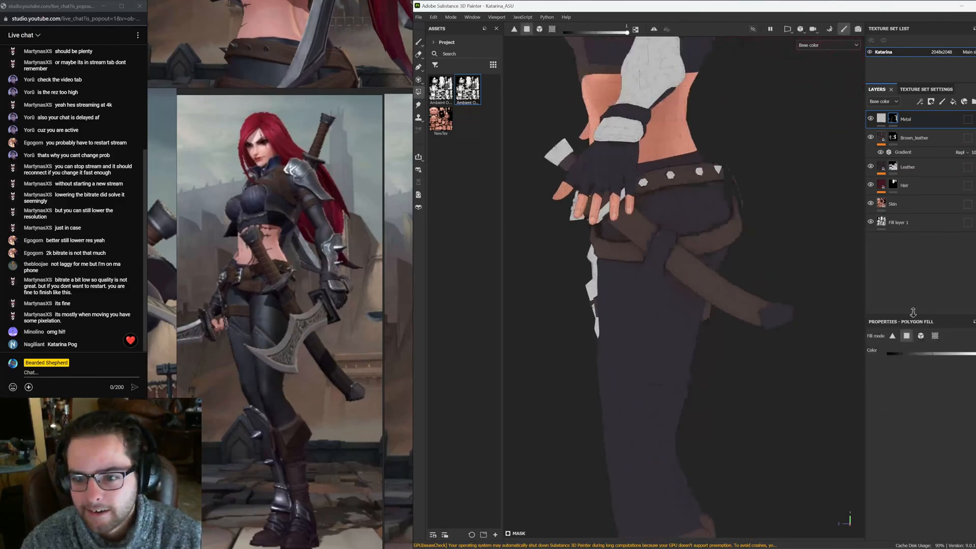
middle_click_drag(639, 293, 585, 227, "alt")
right_click_drag(585, 227, 724, 298, "alt")
middle_click_drag(707, 218, 908, 237, "alt")
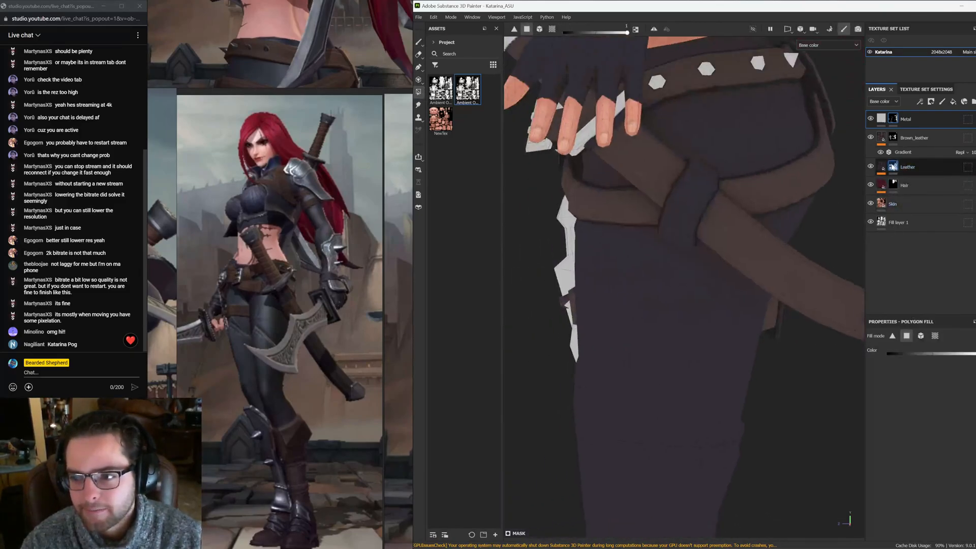
left_click(892, 166)
left_click_drag(680, 205, 826, 219, "alt")
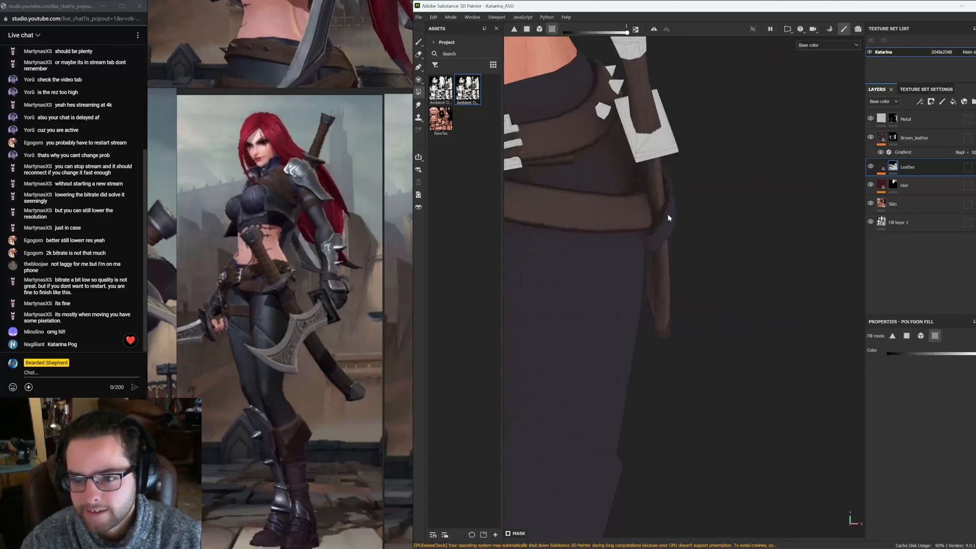
left_click_drag(668, 217, 680, 188, "alt")
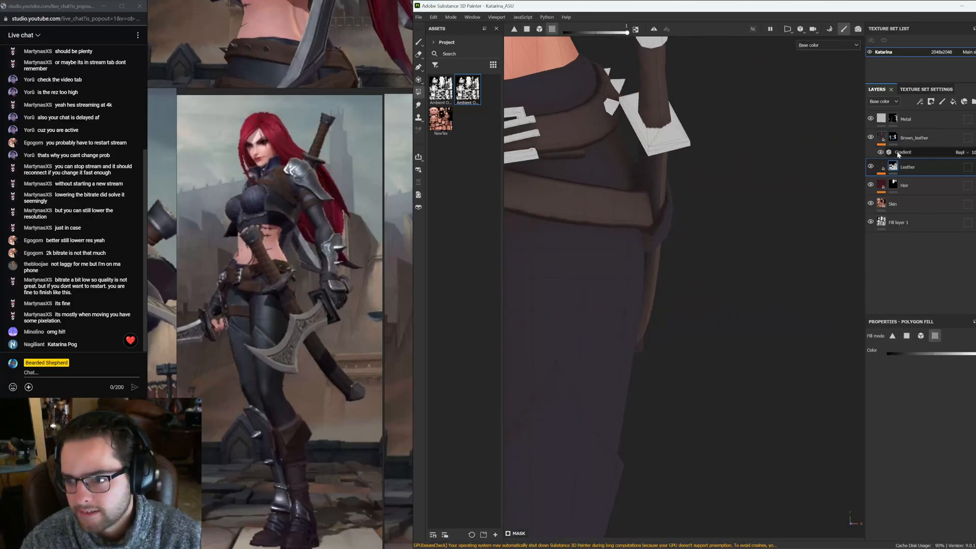
Inspect the belt straps and holster in the Brown_leather and Metal masks from several angles
left_click(892, 140)
left_click_drag(664, 220, 665, 221)
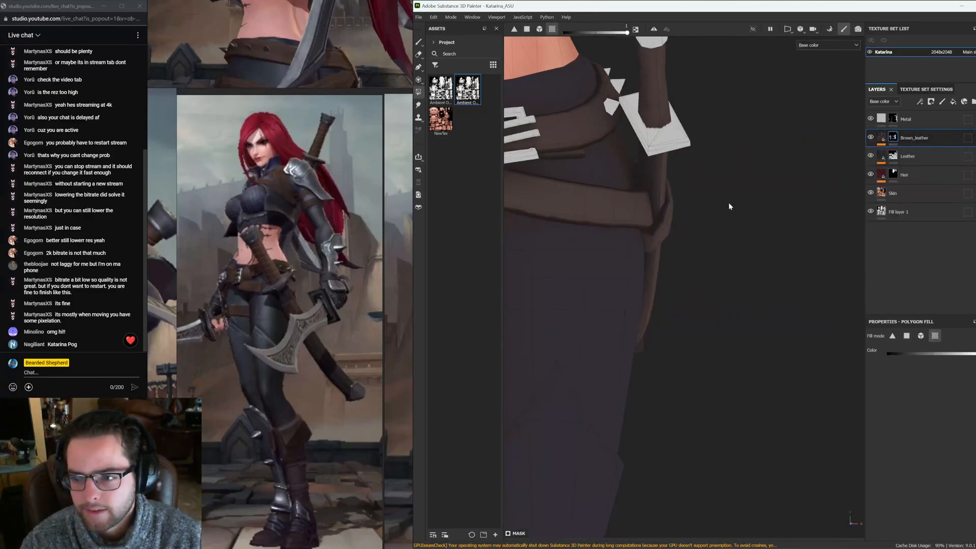
left_click_drag(728, 204, 534, 223, "alt")
middle_click_drag(815, 174, 711, 120, "alt")
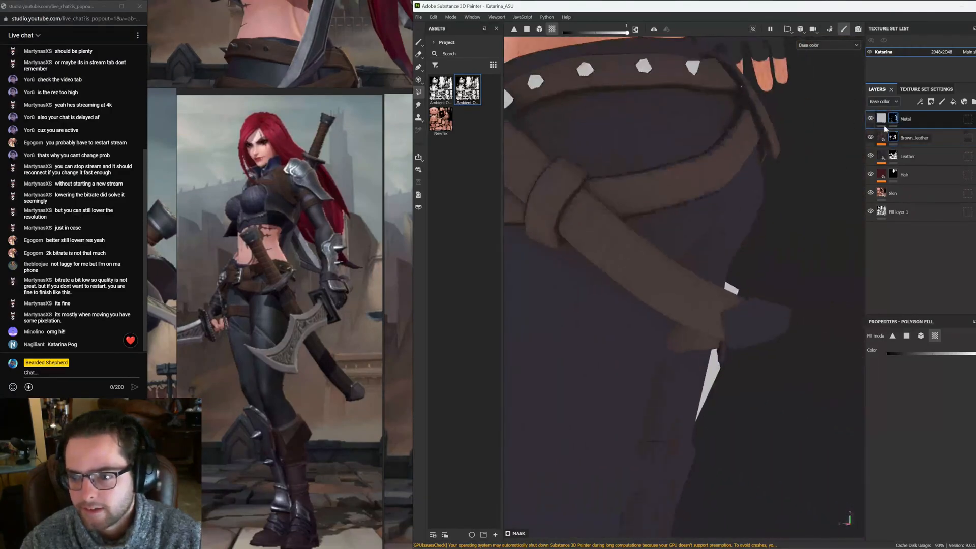
left_click_drag(776, 318, 883, 278, "alt")
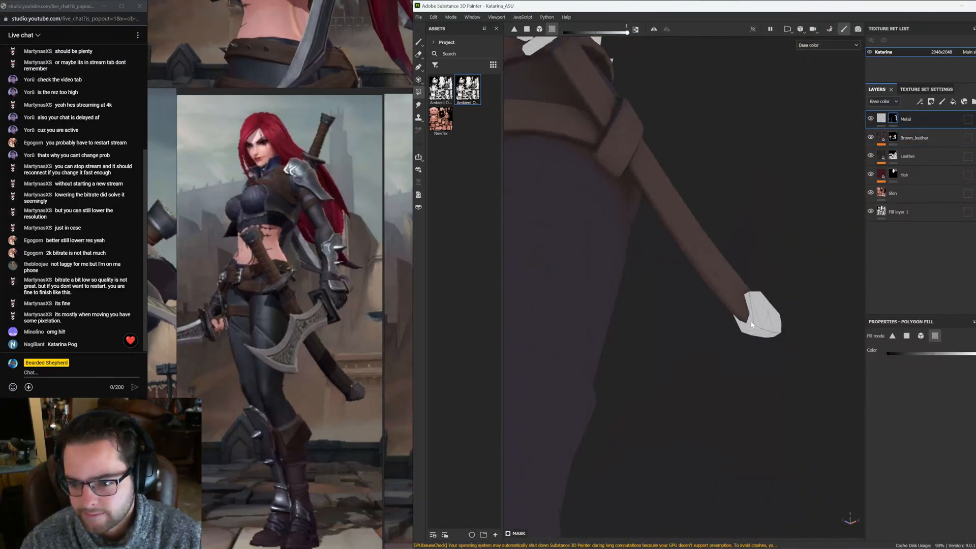
key("f")
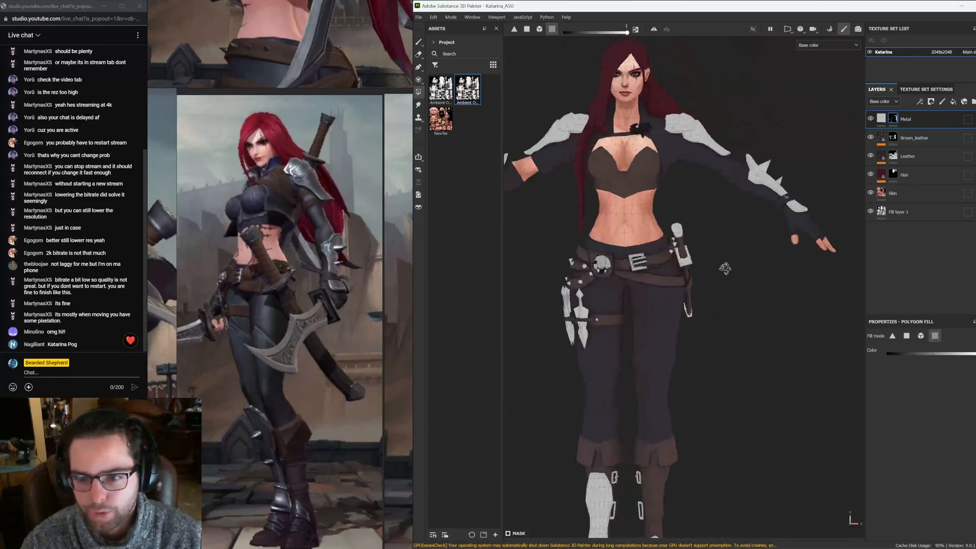
right_click_drag(667, 262, 762, 266, "alt")
mouse_move(762, 266)
left_mouse_down("alt")
mouse_move(764, 130)
mouse_move(763, 261)
left_mouse_up("alt")
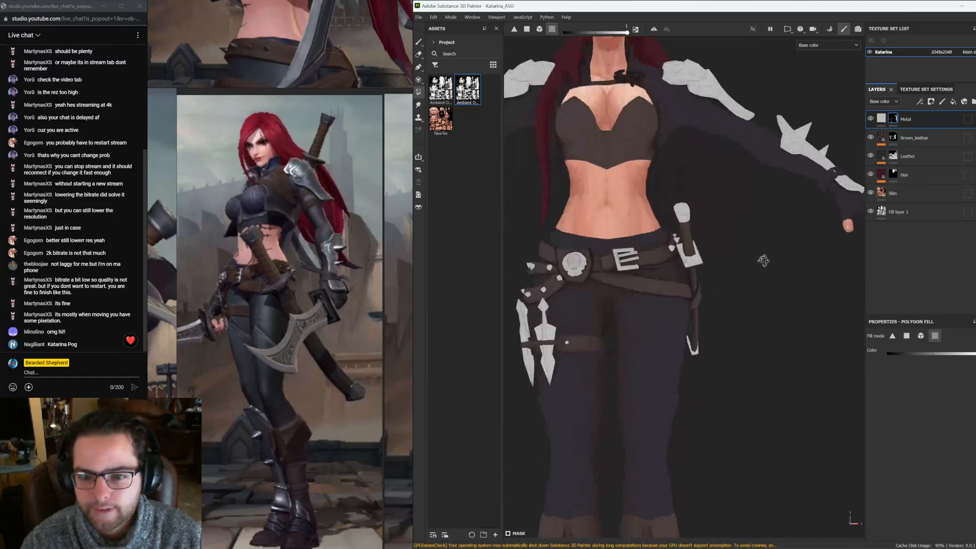
key("f")
mouse_move(616, 252)
left_mouse_down("alt")
mouse_move(729, 303)
mouse_move(617, 252)
left_mouse_up("alt")
left_click(418, 42)
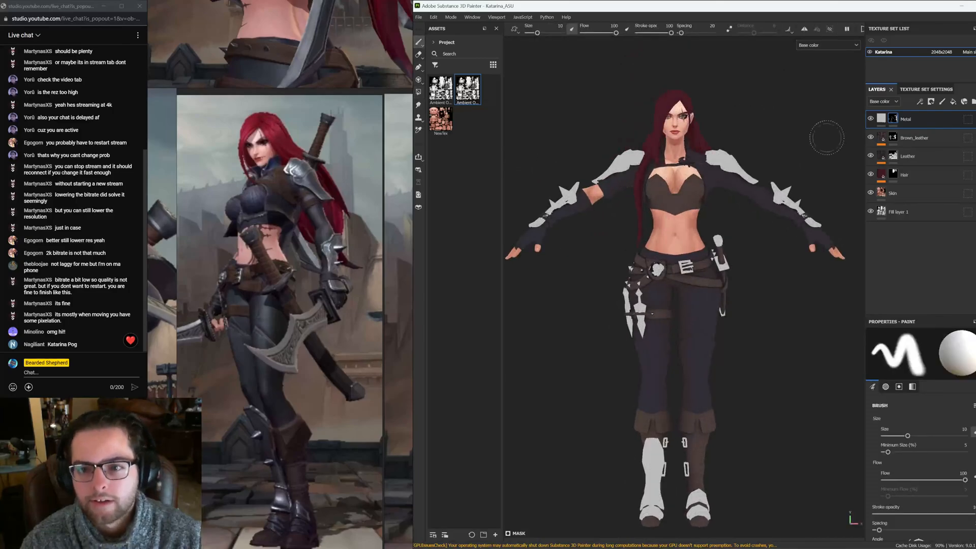
left_click_drag(834, 136, 792, 209, "alt")
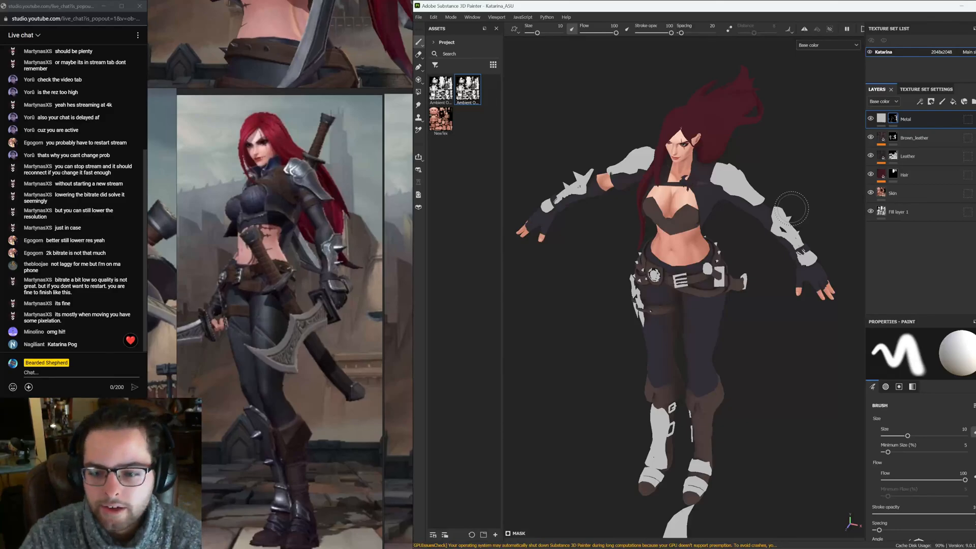
left_click_drag(725, 221, 950, 220, "alt")
left_click_drag(752, 328, 768, 320, "alt")
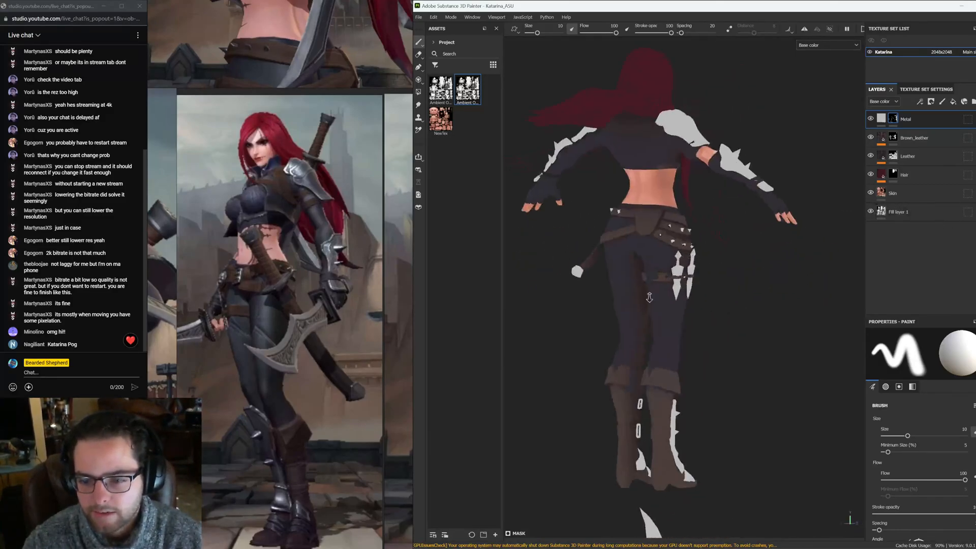
right_click_drag(768, 320, 834, 326, "alt")
Fill polygons around the hip holster in the Metal mask with the polygon fill tool
left_click(419, 92)
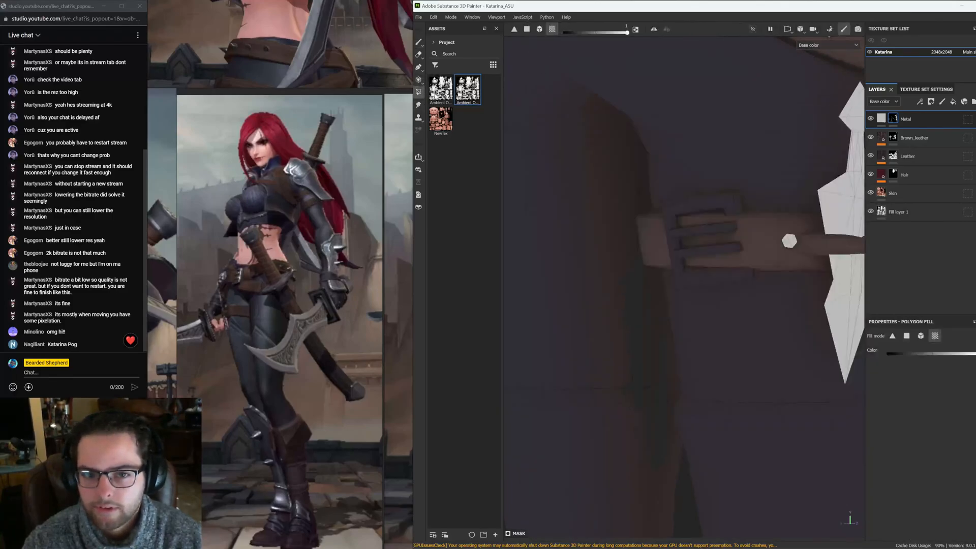
middle_click_drag(757, 198, 689, 221, "alt")
right_click_drag(689, 221, 700, 220, "alt")
left_click(611, 208)
left_click_drag(611, 202, 677, 264, "alt")
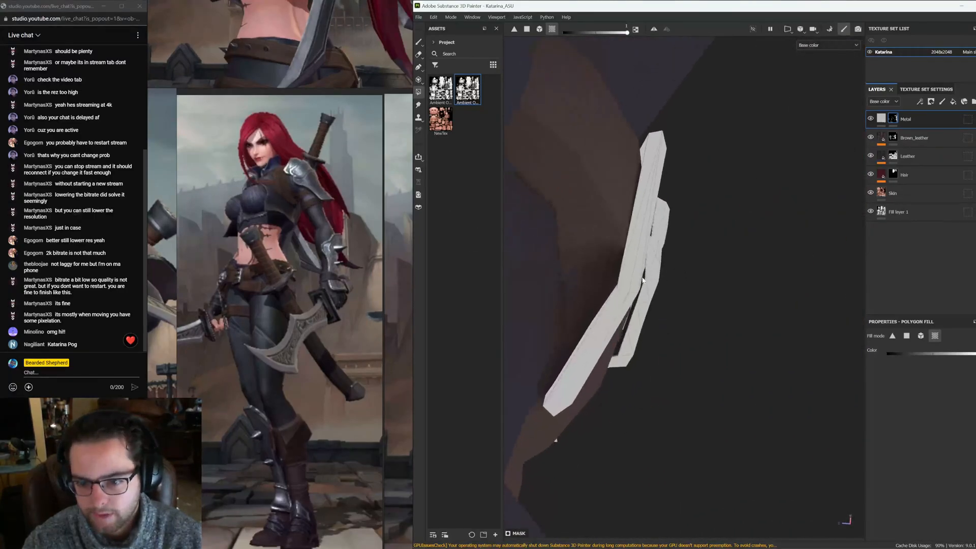
right_click_drag(646, 277, 656, 218, "alt")
left_click_drag(656, 219, 552, 269, "alt")
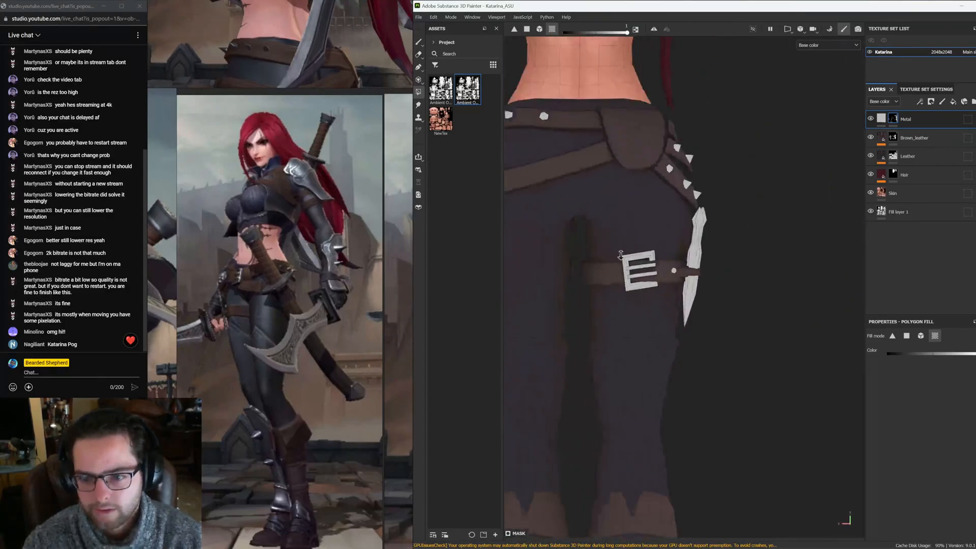
right_click_drag(643, 285, 625, 254, "alt")
middle_click_drag(624, 254, 653, 250, "alt")
left_click(418, 43)
right_click_drag(737, 224, 684, 219, "alt")
mouse_move(684, 218)
left_mouse_down("alt")
mouse_move(742, 264)
mouse_move(817, 276)
mouse_move(757, 288)
mouse_move(789, 282)
mouse_move(724, 272)
left_mouse_up("alt")
middle_click_drag(724, 272, 770, 283, "alt")
left_click_drag(770, 282, 754, 284, "alt")
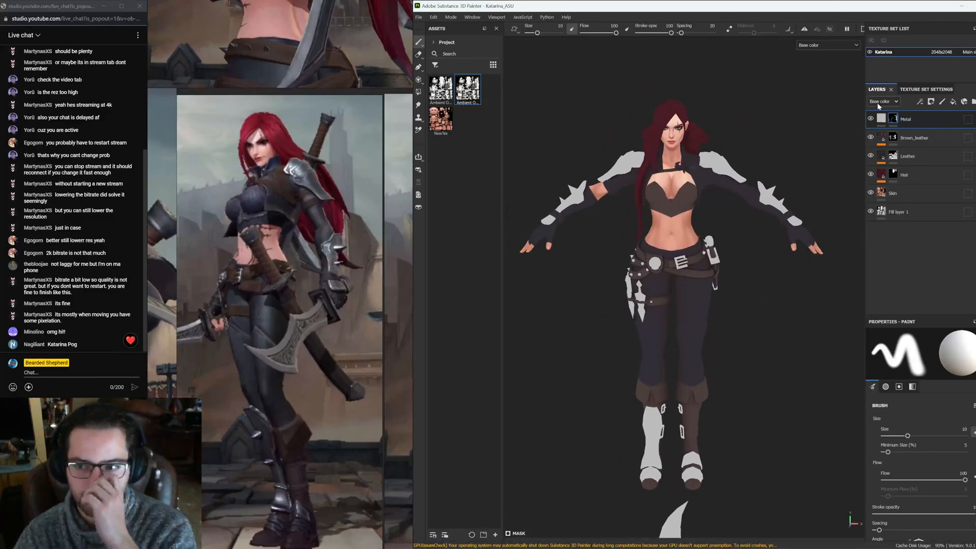
Set the Metal layer's base color to the mesh's Ambient Occlusion map
left_click(880, 119)
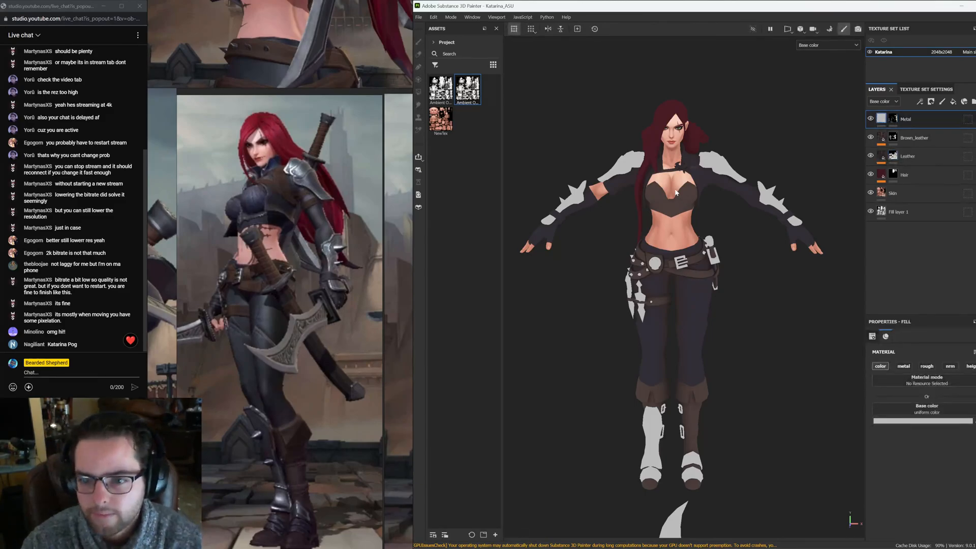
left_click_drag(924, 409, 924, 409)
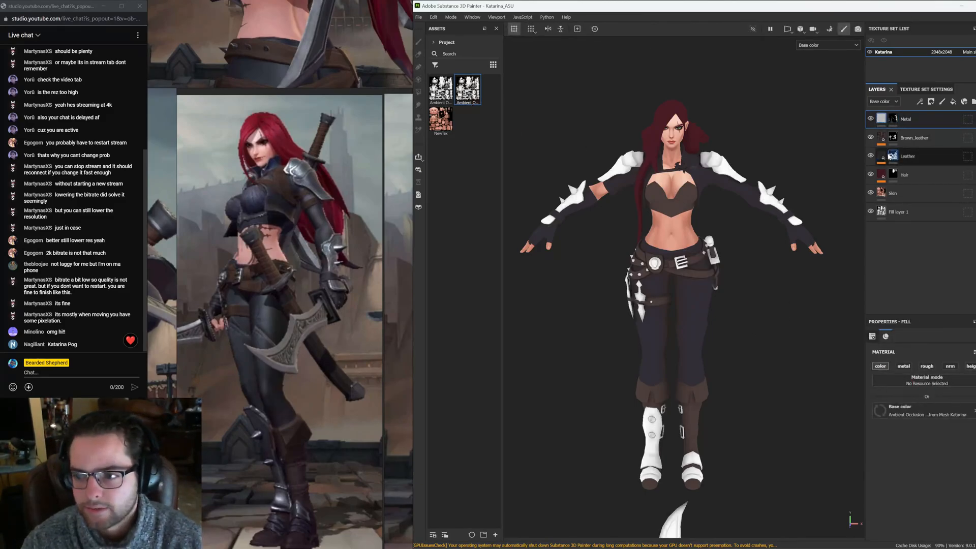
Copy the Gradient filter from the Leather layer and paste it onto the Metal layer
left_click(886, 157)
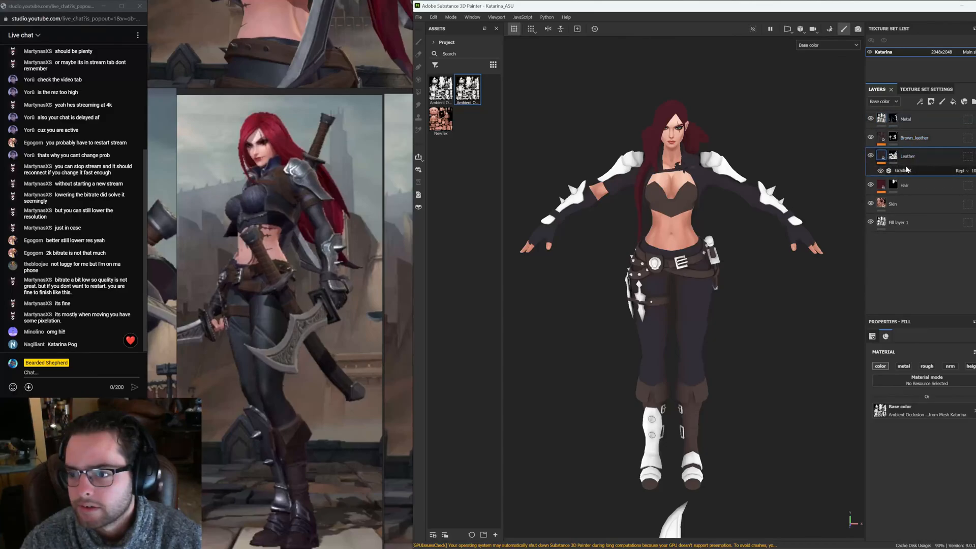
left_click(906, 170)
key("ctrl+c")
left_click(883, 120)
key("ctrl+v")
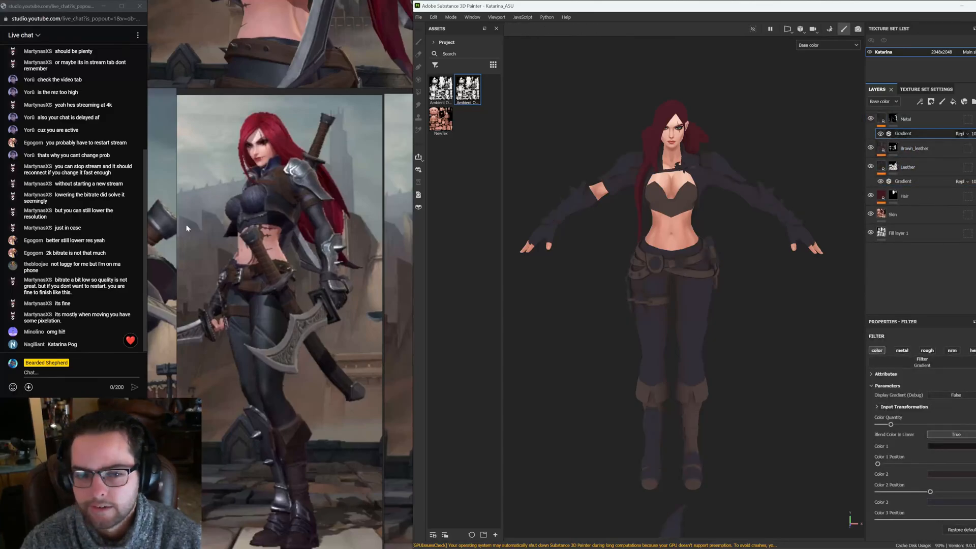
Compare the model against the in-game reference art
scroll(186, 228, "down", 10)
middle_click_drag(228, 147, 204, 219)
scroll(199, 219, "up", 10)
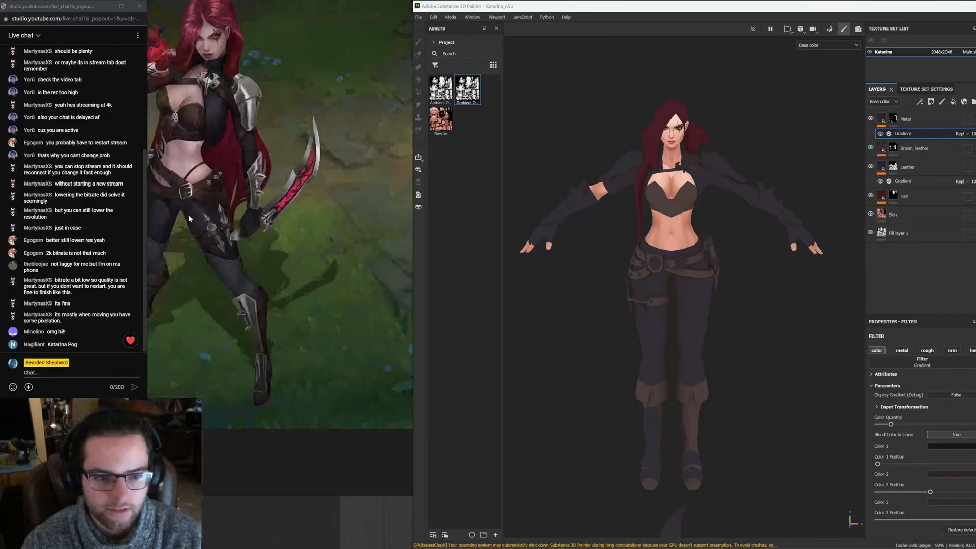
scroll(252, 298, "up", 6)
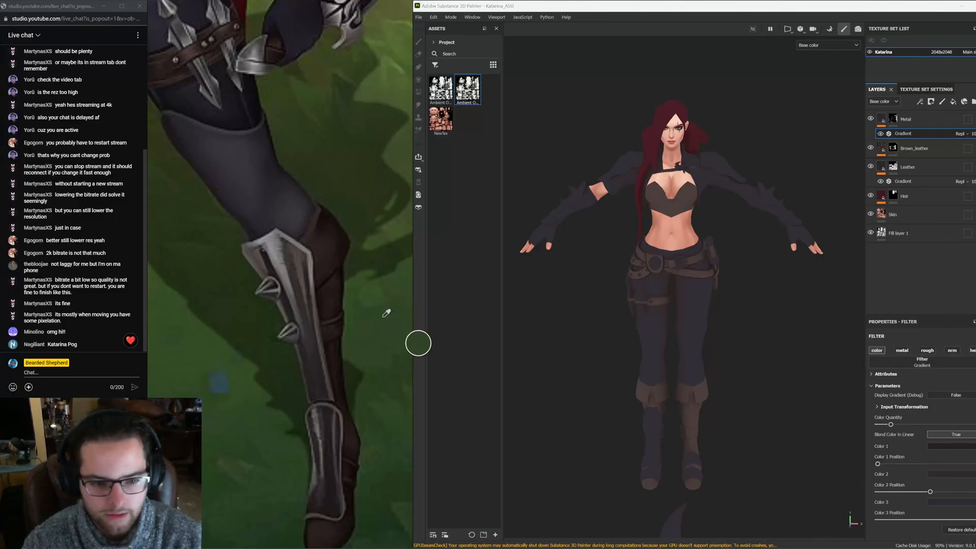
left_click(302, 283)
scroll(304, 286, "down", 5)
scroll(734, 341, "down", 5)
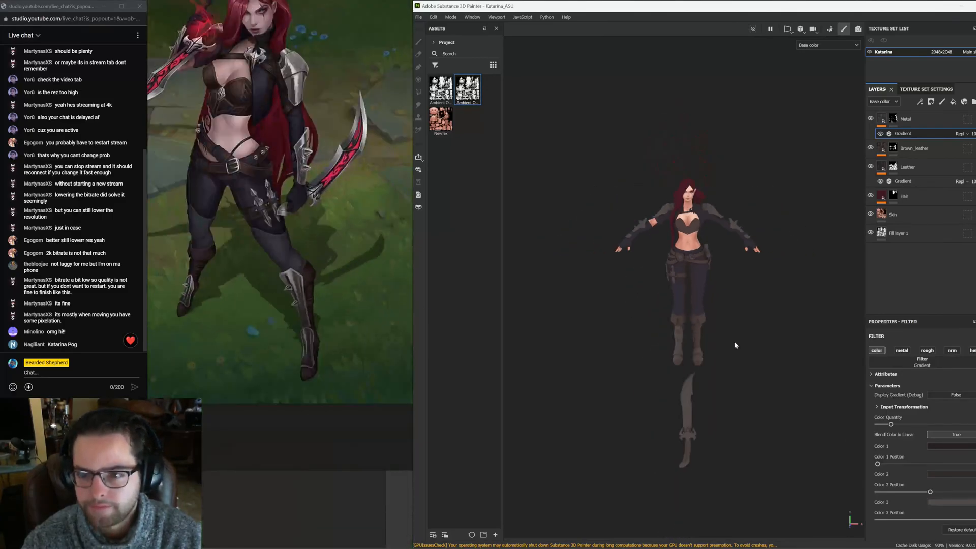
scroll(707, 301, "up", 6)
left_click_drag(708, 228, 700, 201, "alt")
scroll(750, 279, "down", 2)
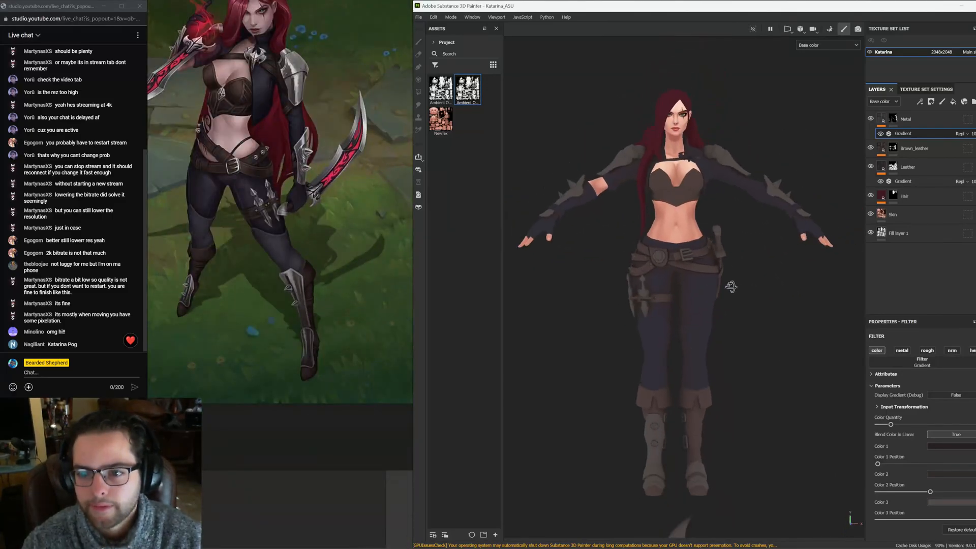
left_click_drag(730, 285, 750, 281, "alt")
Paste the Gradient filter onto the Brown_leather layer
left_click(888, 151)
key("ctrl+v")
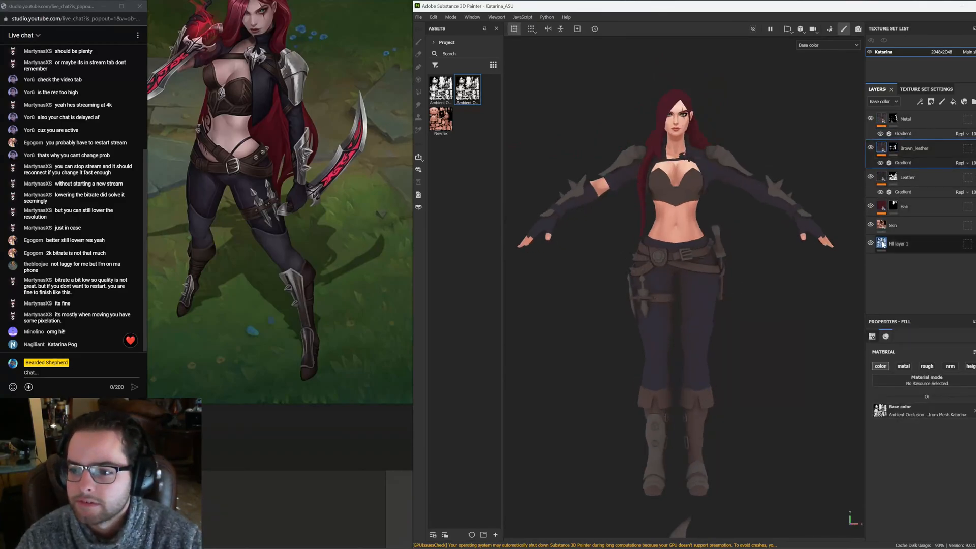
mouse_move(883, 245)
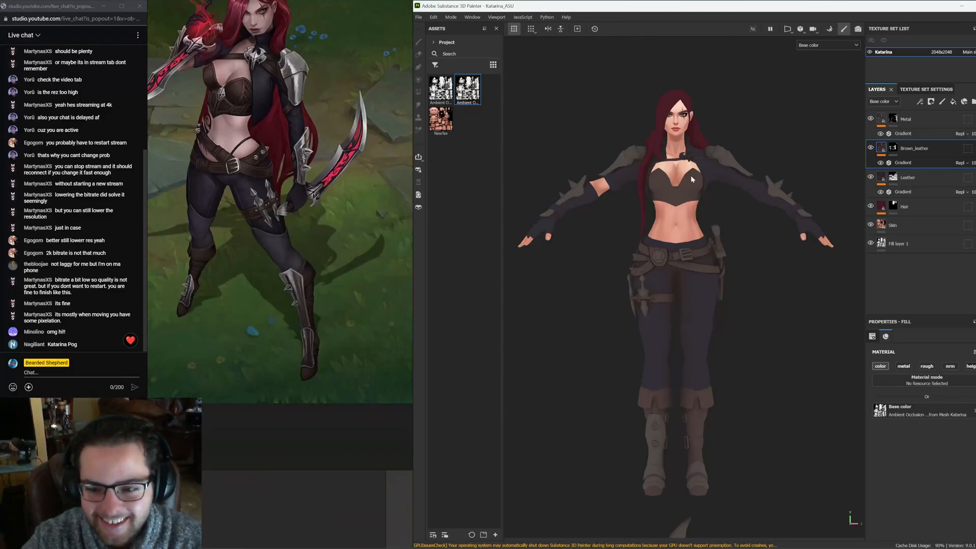
Add a paint effect to the Hair, Leather, Brown_leather and Metal layers
left_click_drag(722, 233, 857, 214, "alt")
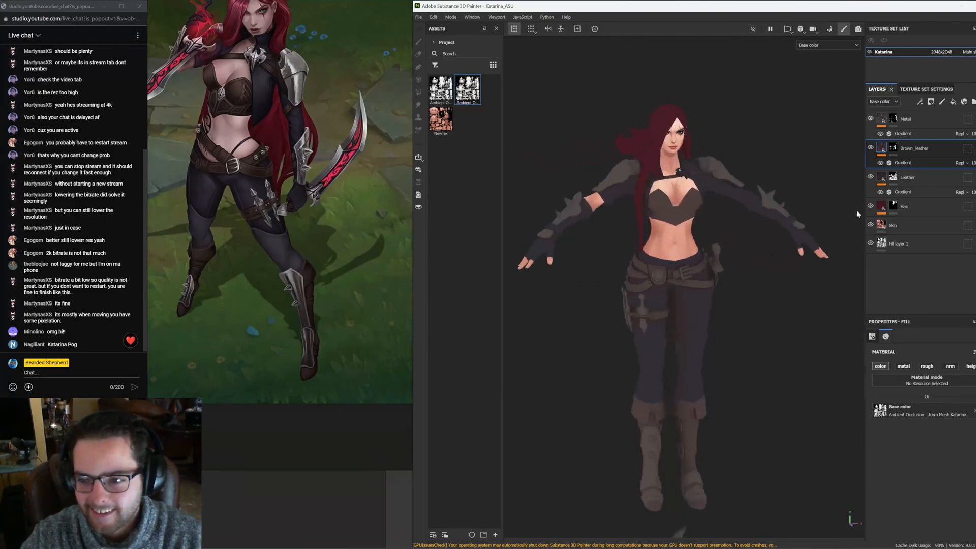
right_click(883, 202)
left_click(917, 393)
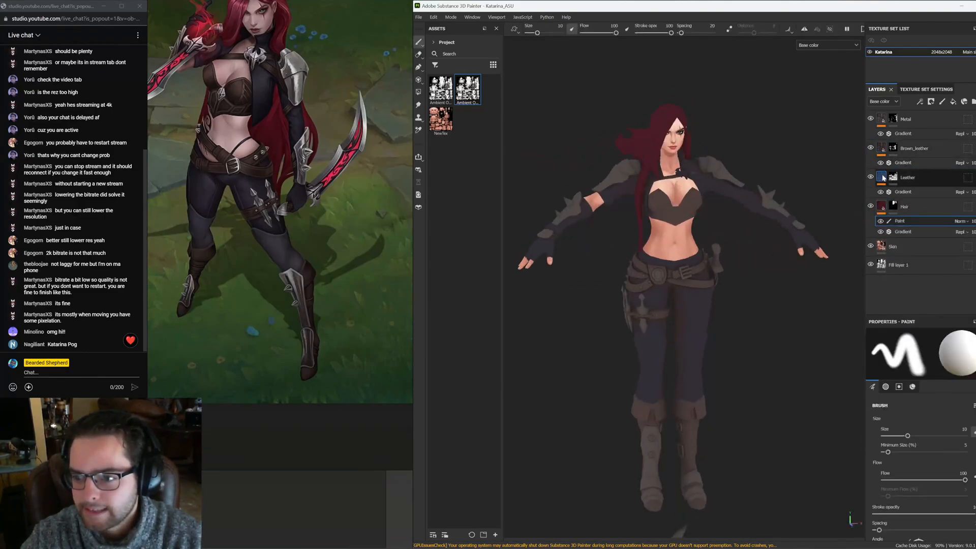
right_click(876, 178)
left_click(913, 367)
right_click(881, 153)
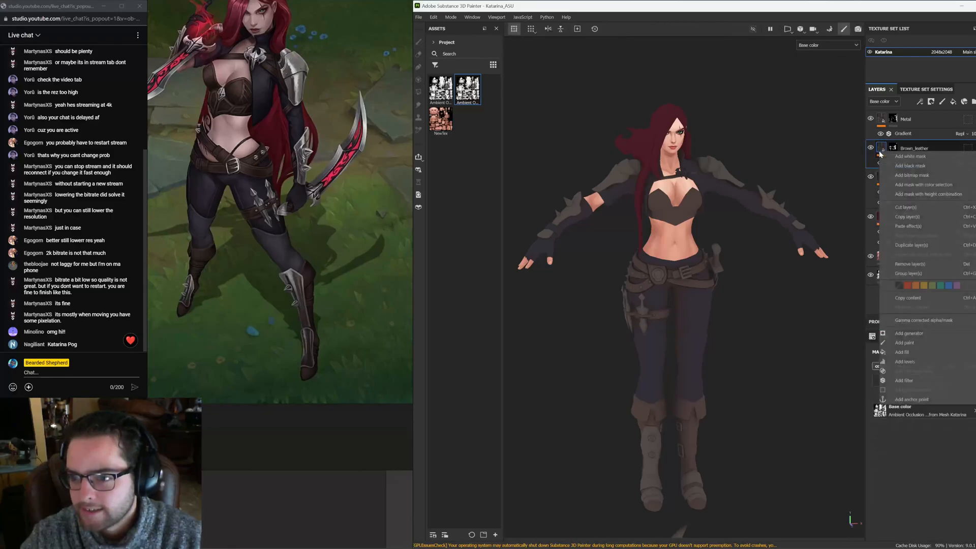
left_click(912, 343)
right_click(882, 118)
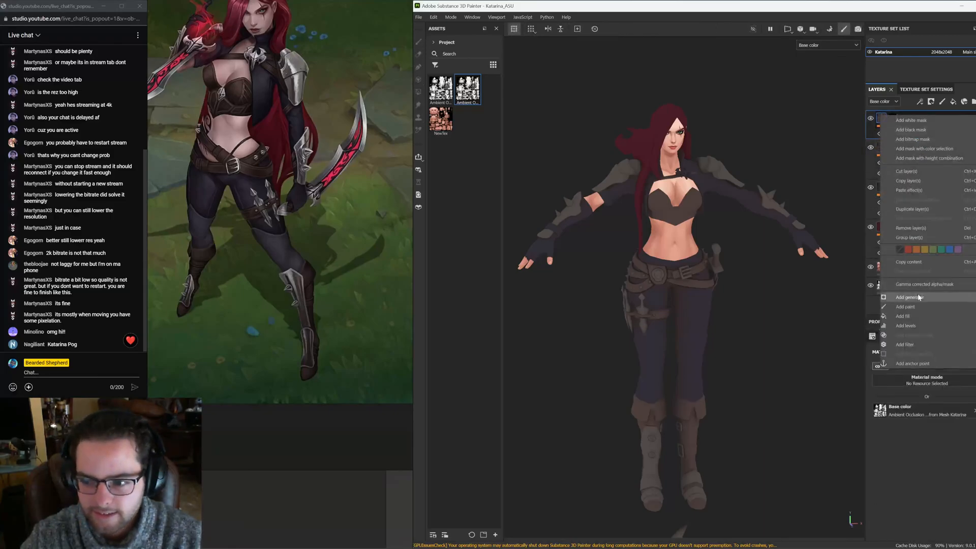
left_click(916, 308)
Orbit and zoom around the model, inspecting the textured layers against the reference art
middle_click_drag(716, 268, 728, 273)
left_click_drag(729, 275, 729, 249, "alt")
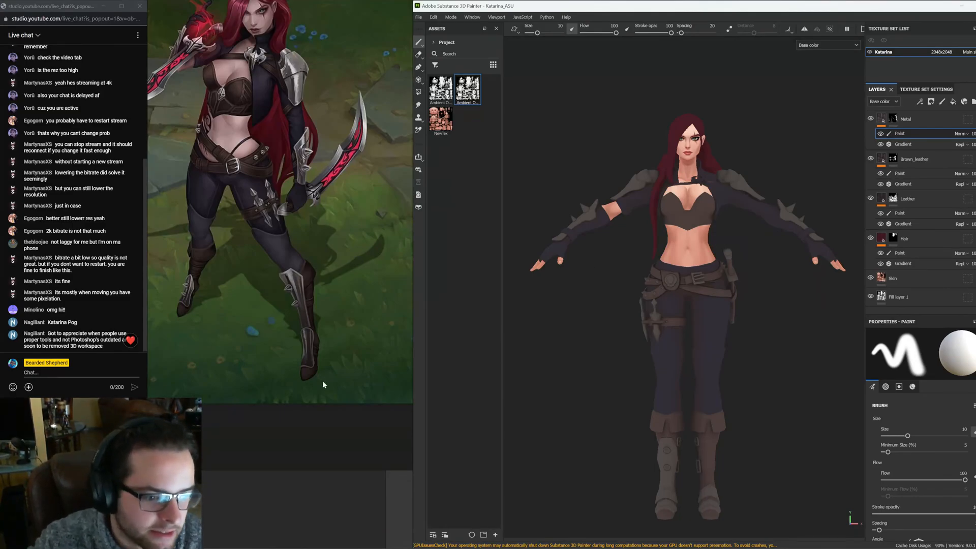
left_click_drag(117, 398, 118, 429)
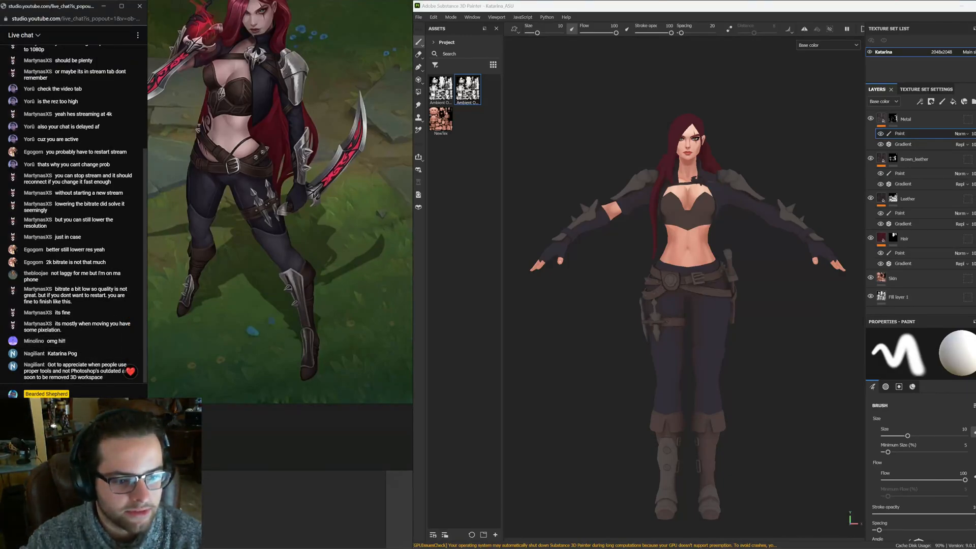
left_click_drag(118, 429, 117, 370)
left_click(604, 325)
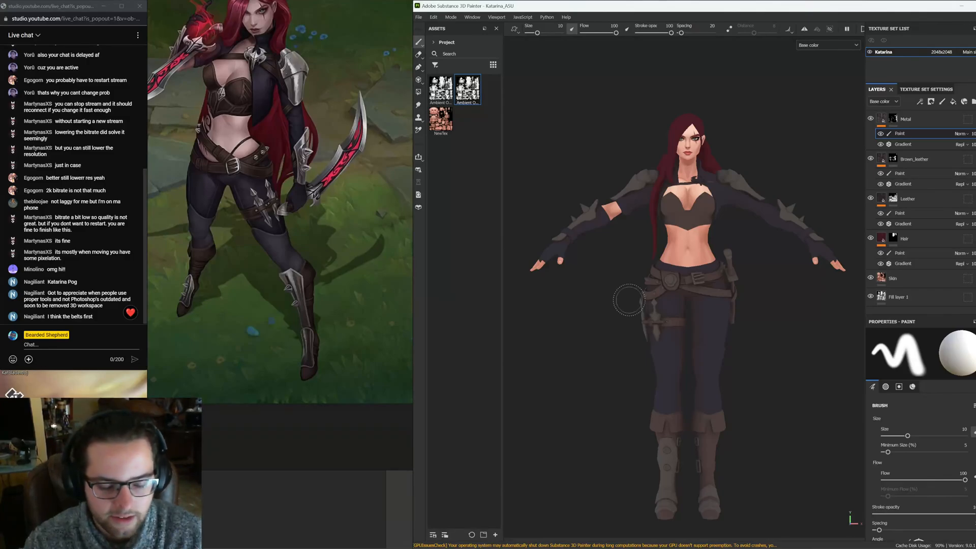
scroll(678, 300, "up", 2)
middle_click_drag(678, 300, 677, 327, "alt")
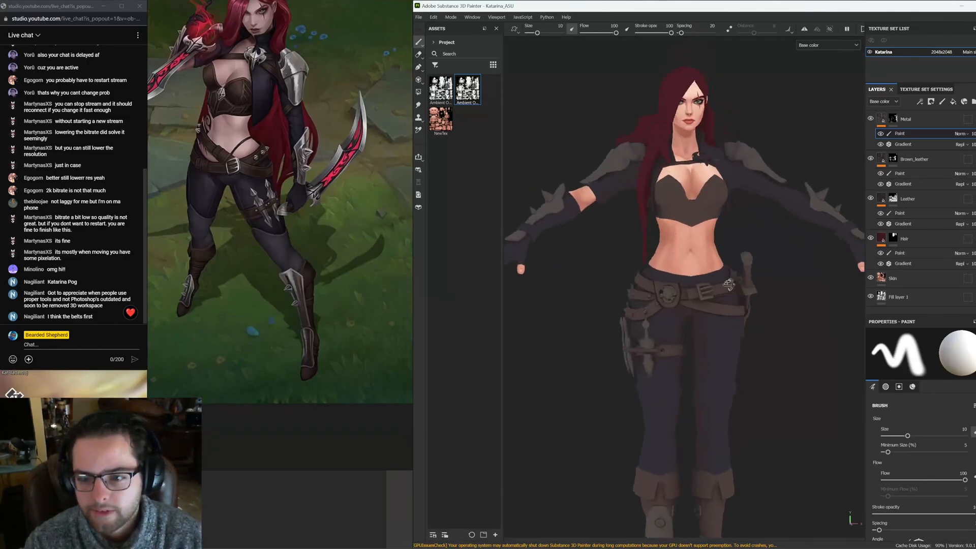
mouse_move(689, 300)
left_mouse_down("alt")
mouse_move(733, 316)
mouse_move(702, 329)
mouse_move(692, 289)
left_mouse_up("alt")
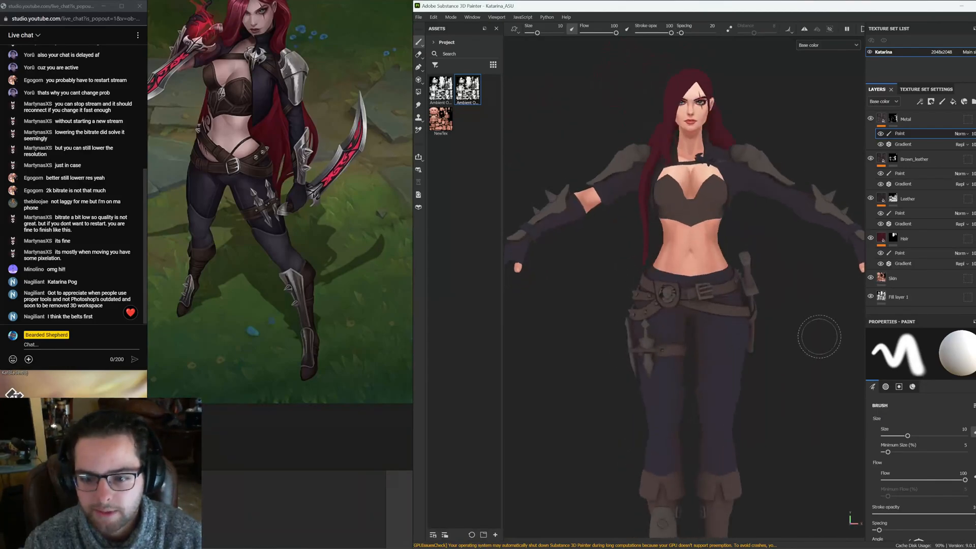
left_click_drag(820, 336, 754, 347, "alt")
middle_click_drag(789, 305, 743, 275, "alt")
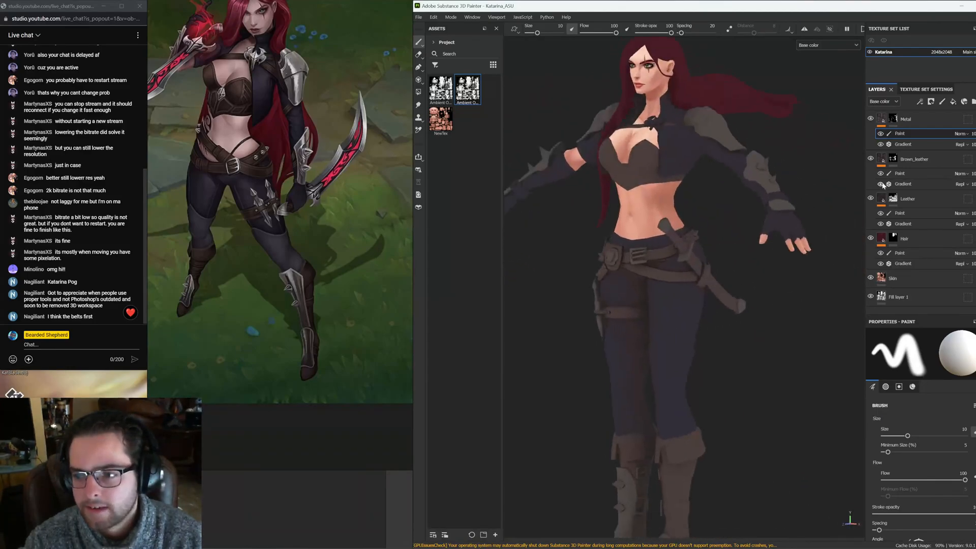
left_click(883, 160)
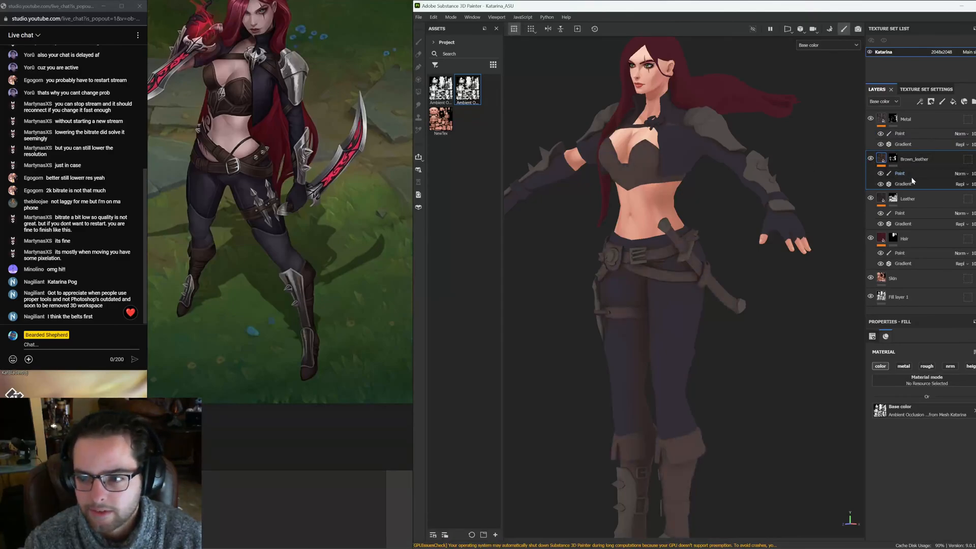
left_click_drag(785, 281, 725, 331, "alt")
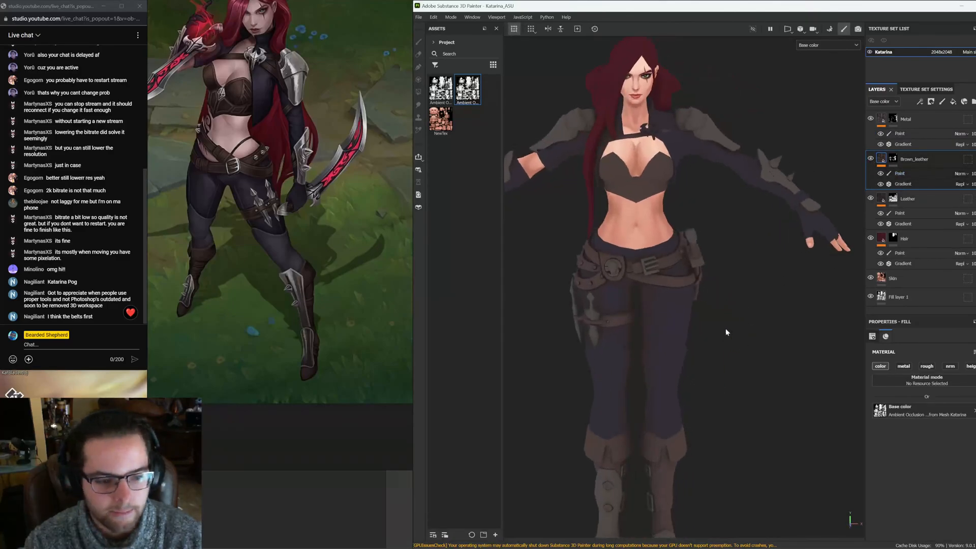
middle_click_drag(725, 331, 744, 336, "alt")
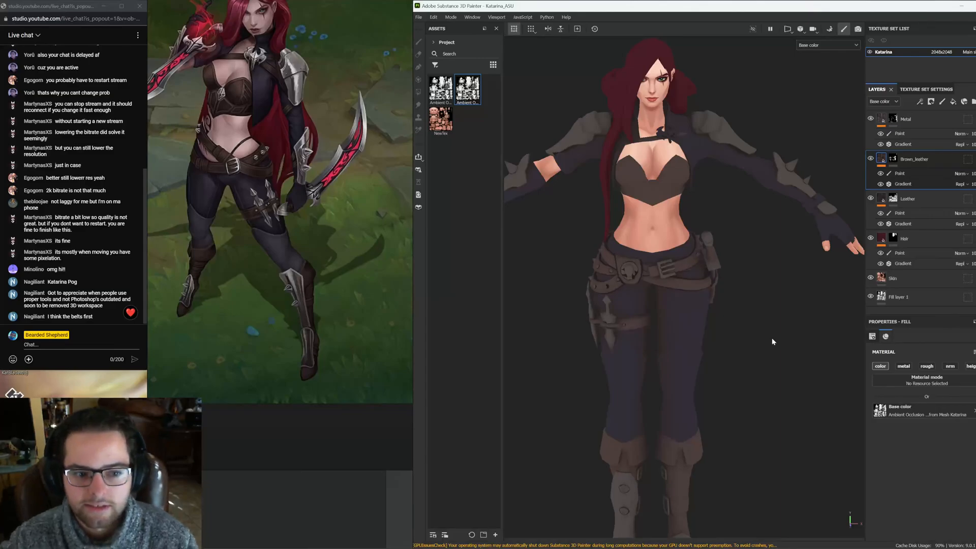
left_click_drag(581, 166, 678, 280, "alt")
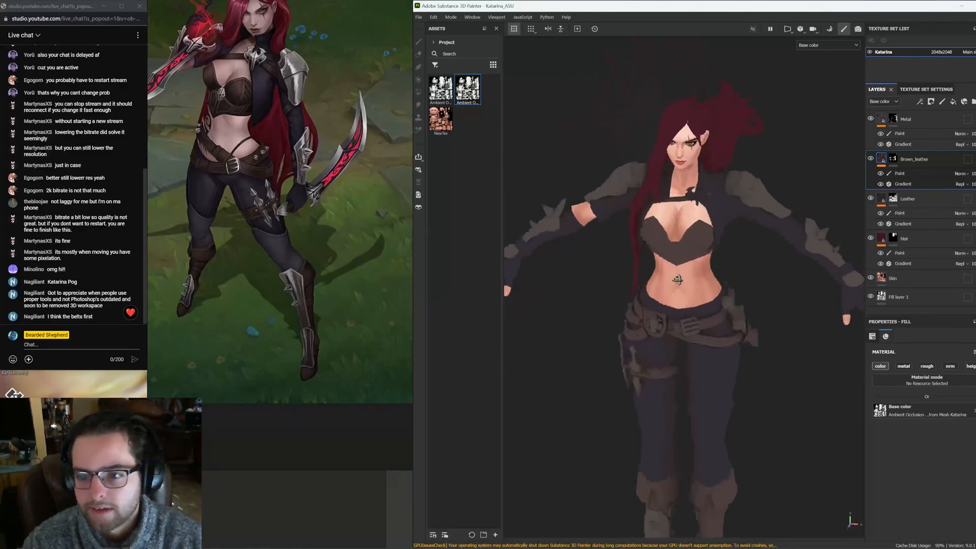
scroll(753, 246, "up", 4)
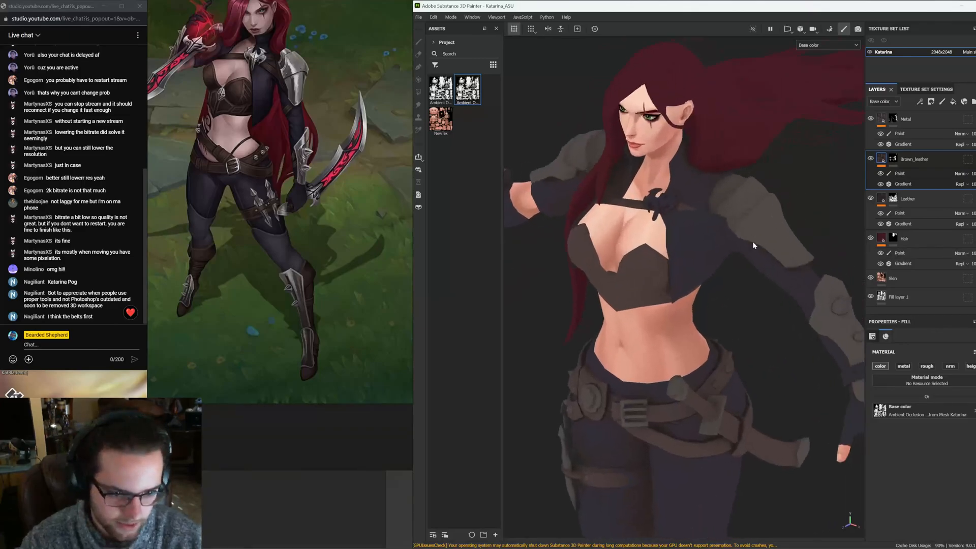
middle_click_drag(693, 218, 649, 261, "alt")
scroll(682, 239, "up", 2)
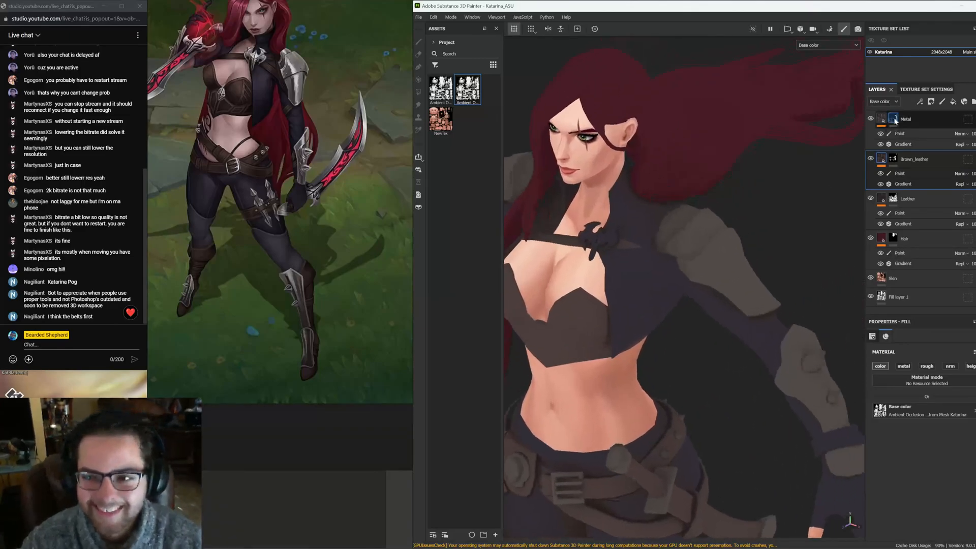
left_click_drag(663, 251, 737, 178, "alt")
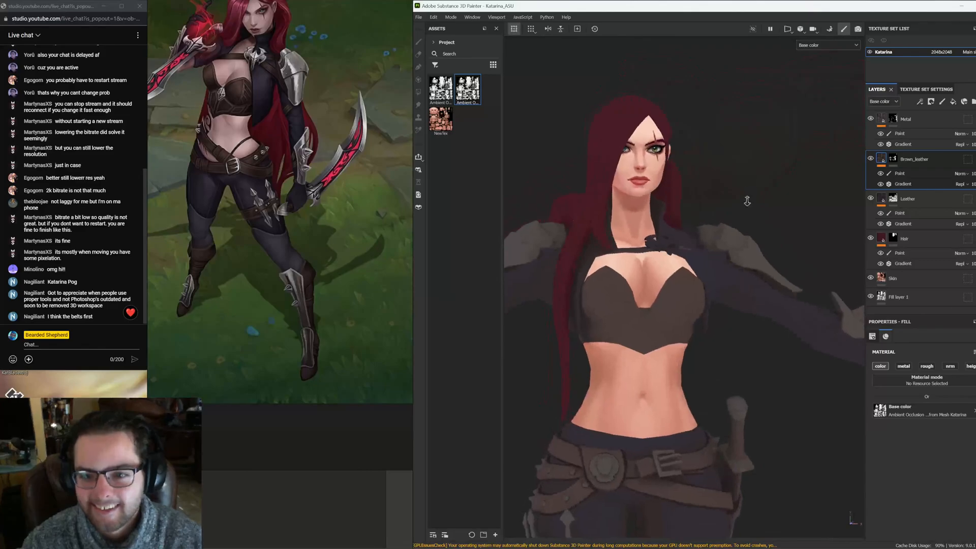
right_click_drag(747, 201, 702, 269, "alt")
left_click_drag(701, 269, 727, 293, "alt")
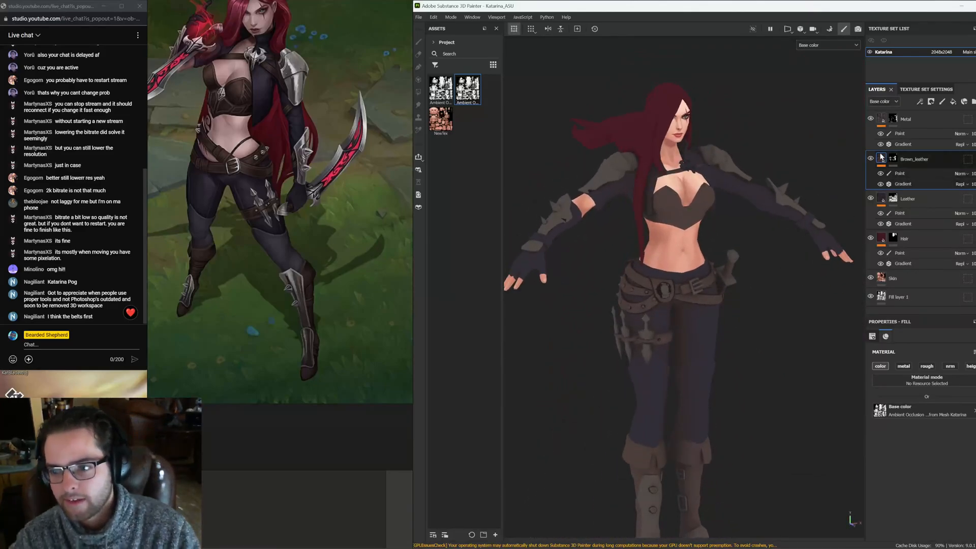
Select the Brown_leather paint effect and pick a brush alpha found by searching the alpha library for brush
right_click(882, 157)
left_click(928, 344)
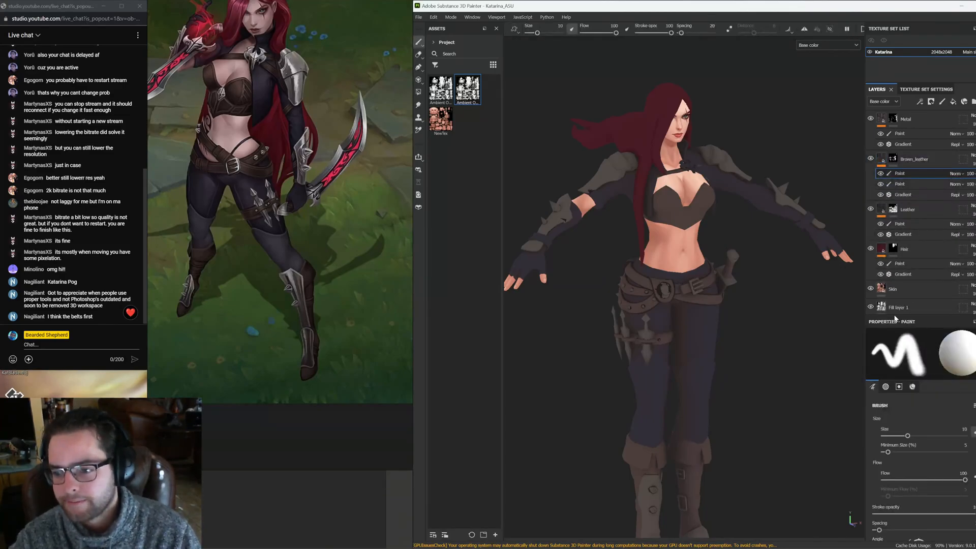
scroll(923, 427, "down", 5)
left_click(923, 432)
left_click(918, 443)
scroll(925, 437, "down", 1)
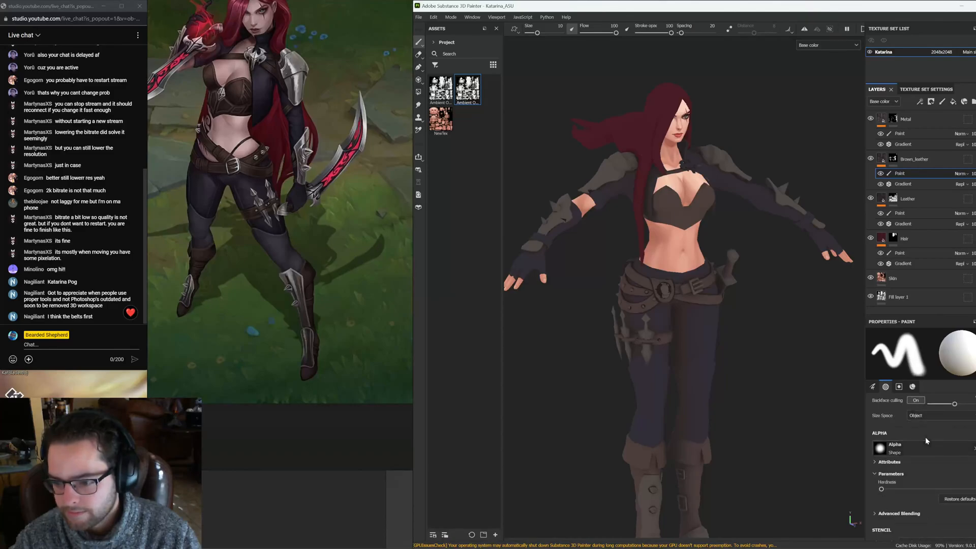
left_click(933, 441)
scroll(947, 489, "down", 3)
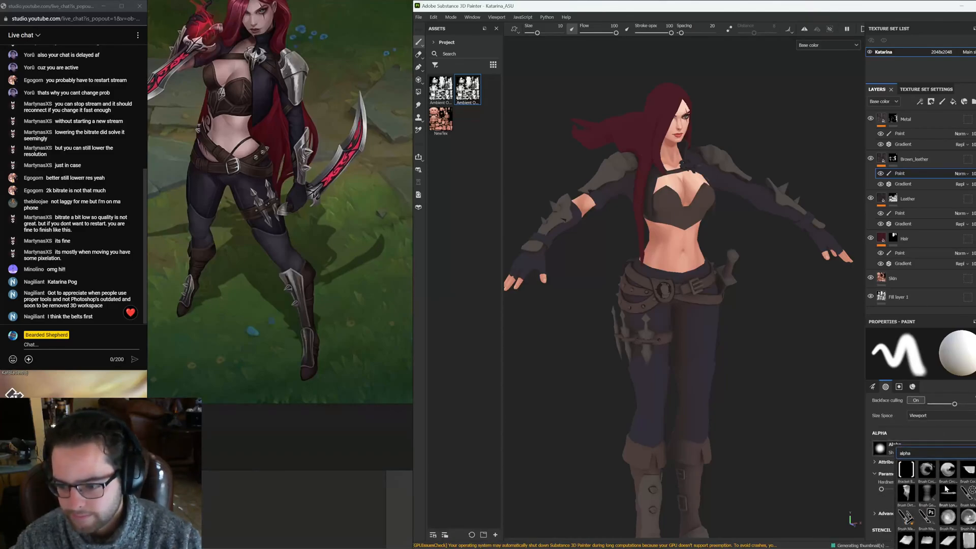
type("burhs")
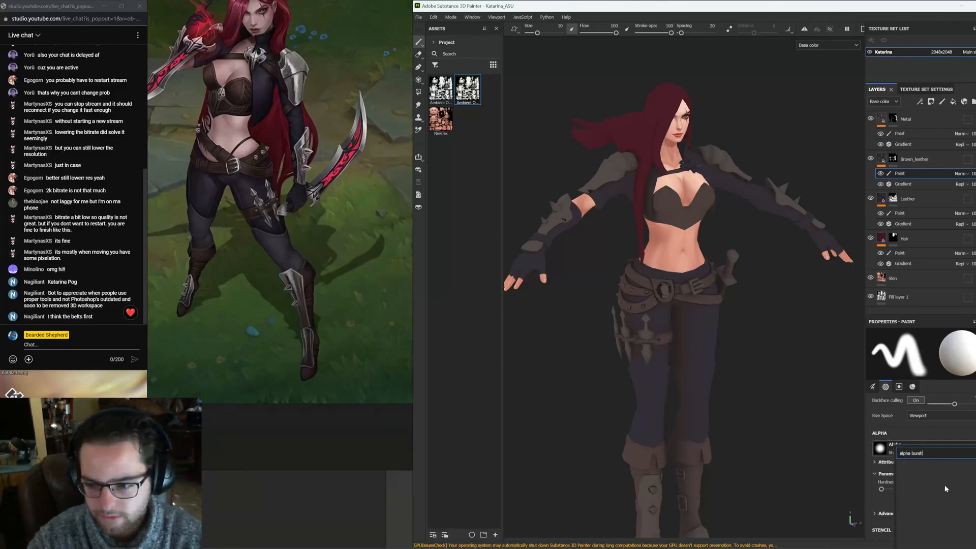
type("brush_")
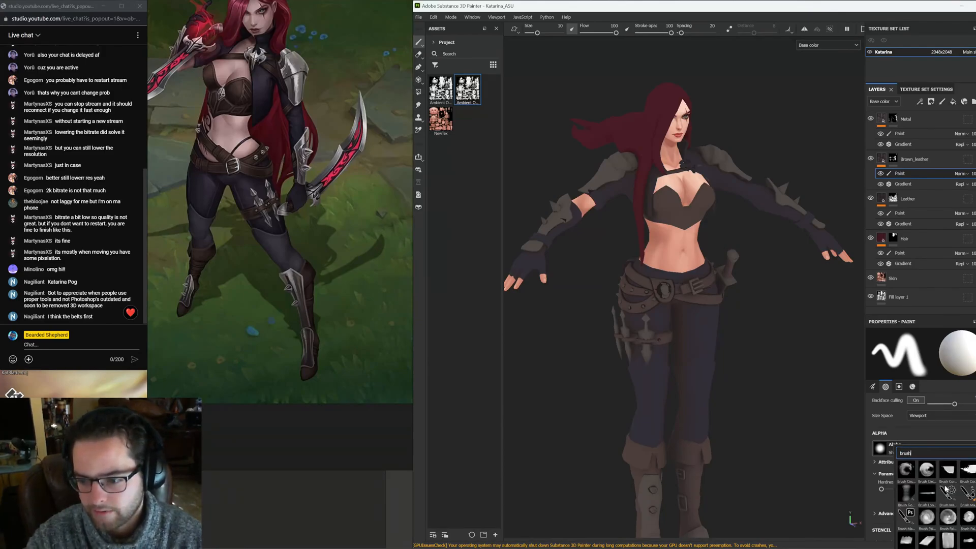
left_click(945, 469)
Reopen the brush alpha picker and choose the Brush_Circle alpha
scroll(939, 467, "down", 3)
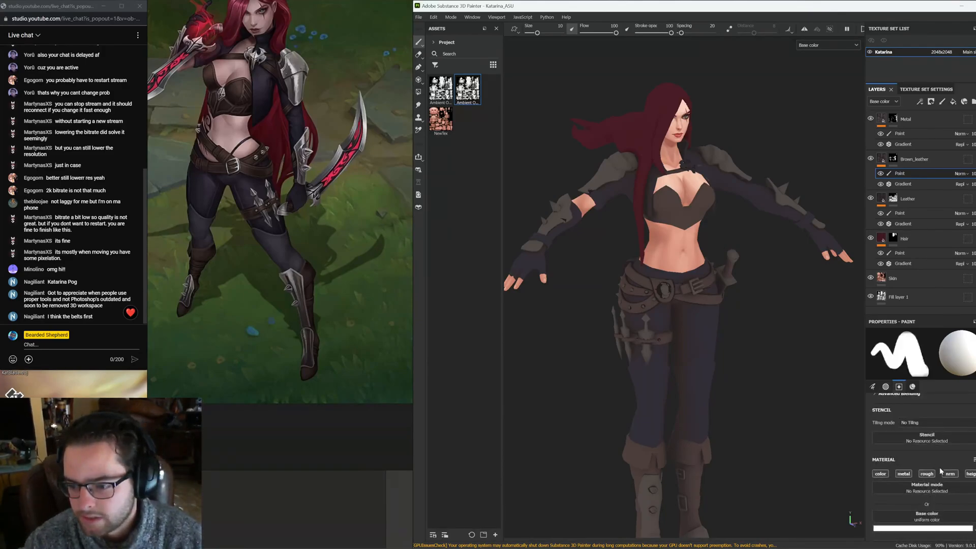
scroll(880, 476, "up", 3)
left_click(923, 427)
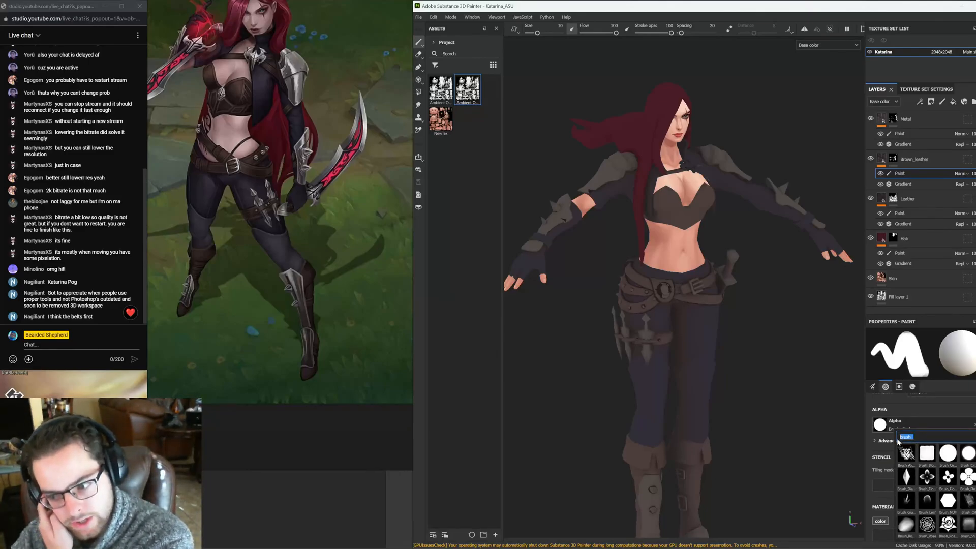
scroll(951, 478, "down", 3)
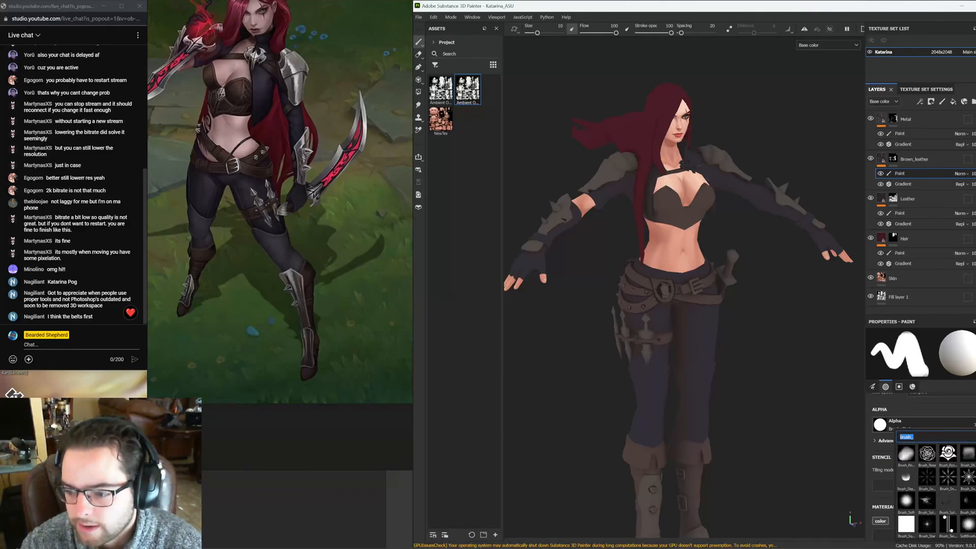
scroll(952, 454, "up", 3)
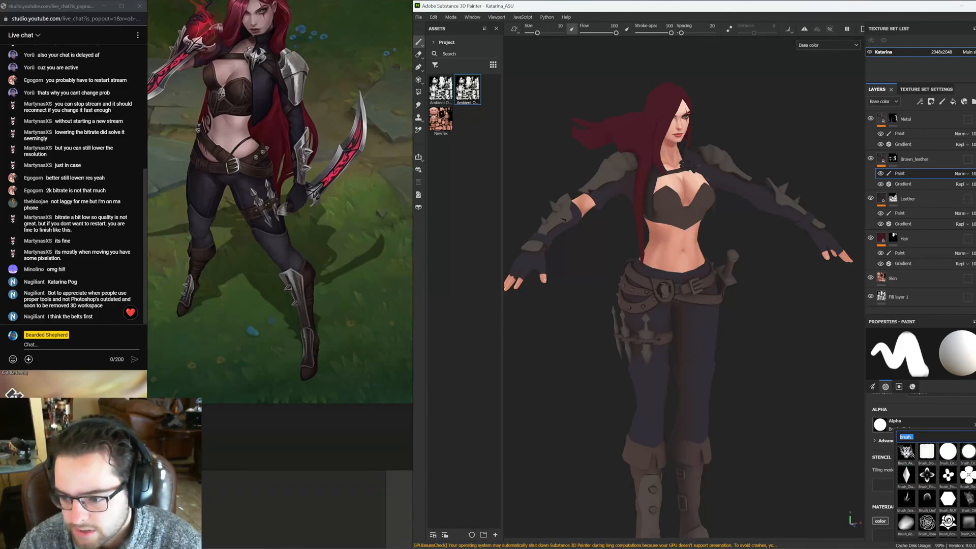
mouse_move(948, 459)
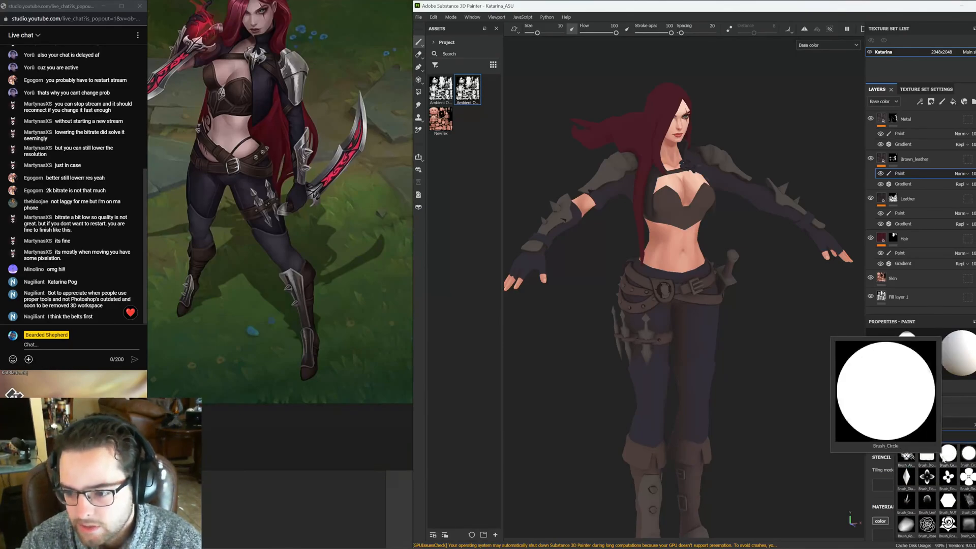
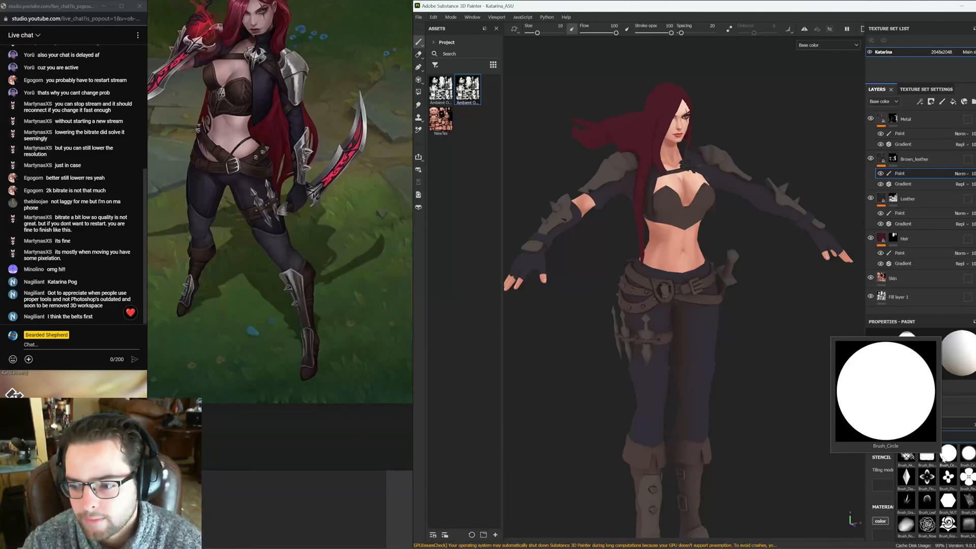
Swap the Brown_leather paint color to black and lower the brush stroke opacity to 16
left_click(943, 457)
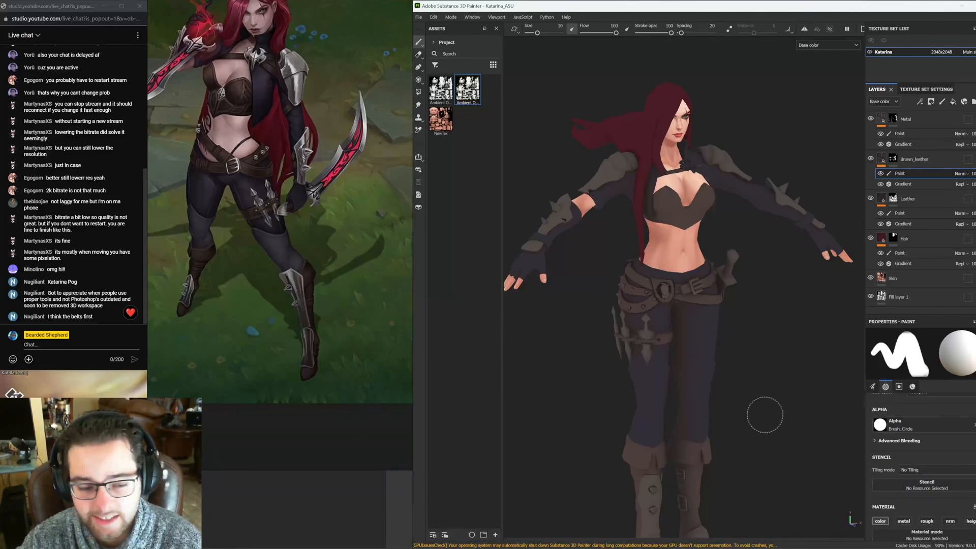
scroll(710, 226, "up", 3)
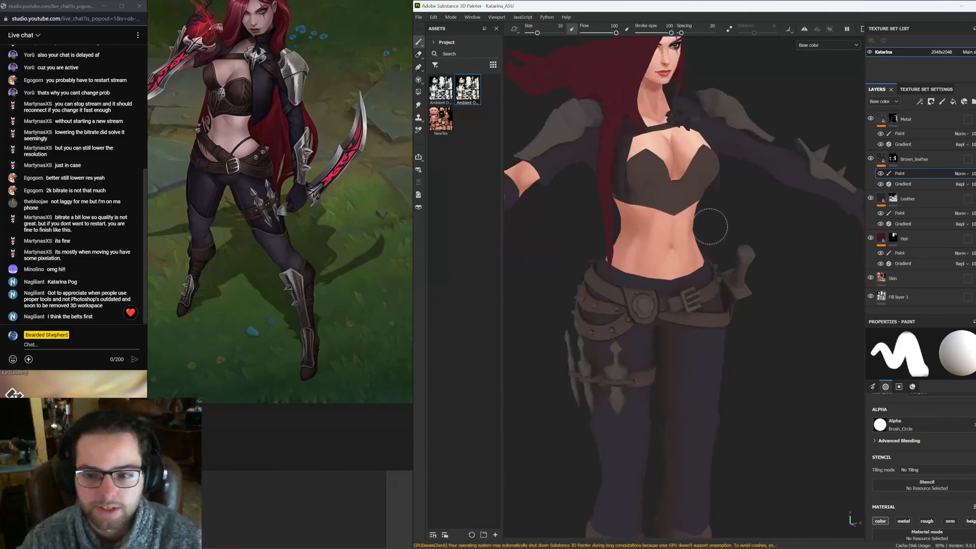
left_click_drag(756, 195, 733, 279, "alt")
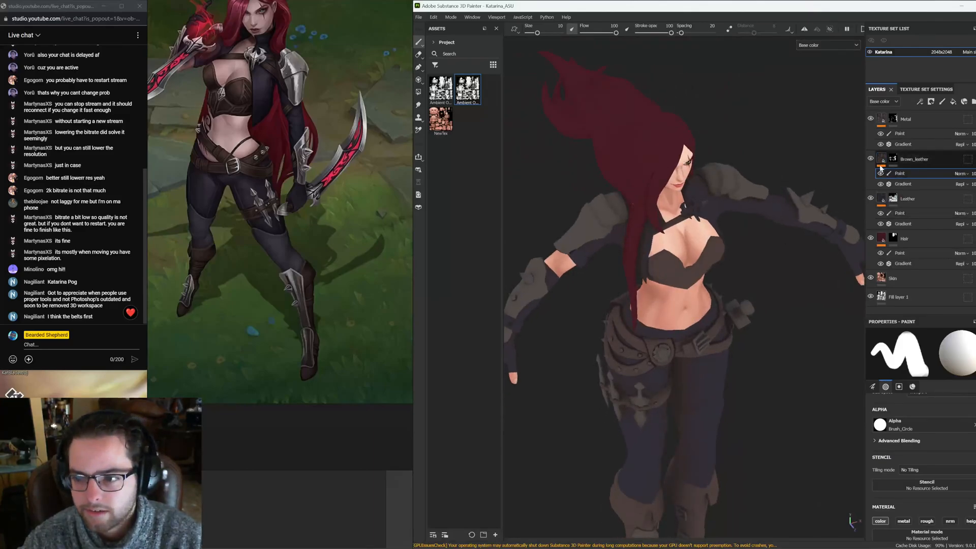
left_click_drag(714, 341, 724, 311, "alt")
left_click_drag(816, 214, 799, 232, "alt")
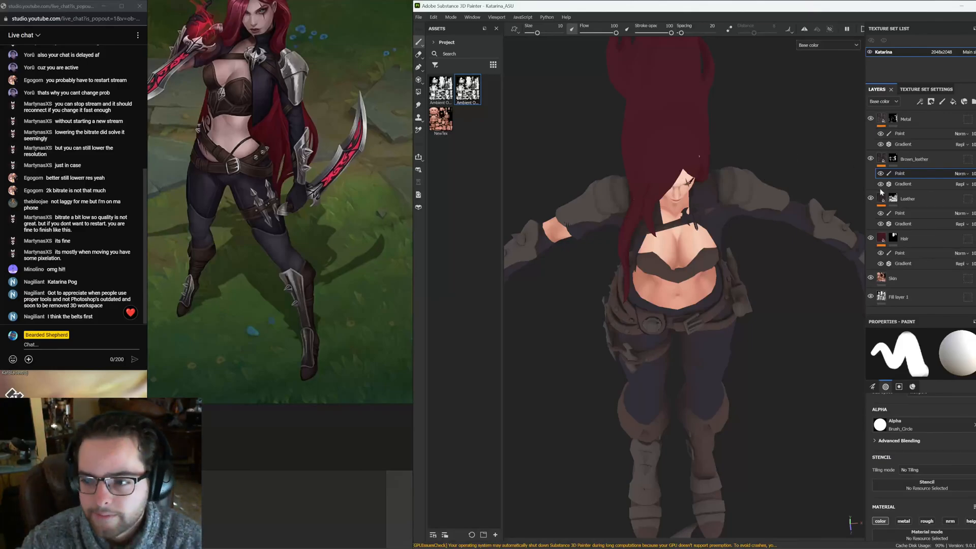
right_click(883, 158)
left_click(896, 174)
left_click(897, 174)
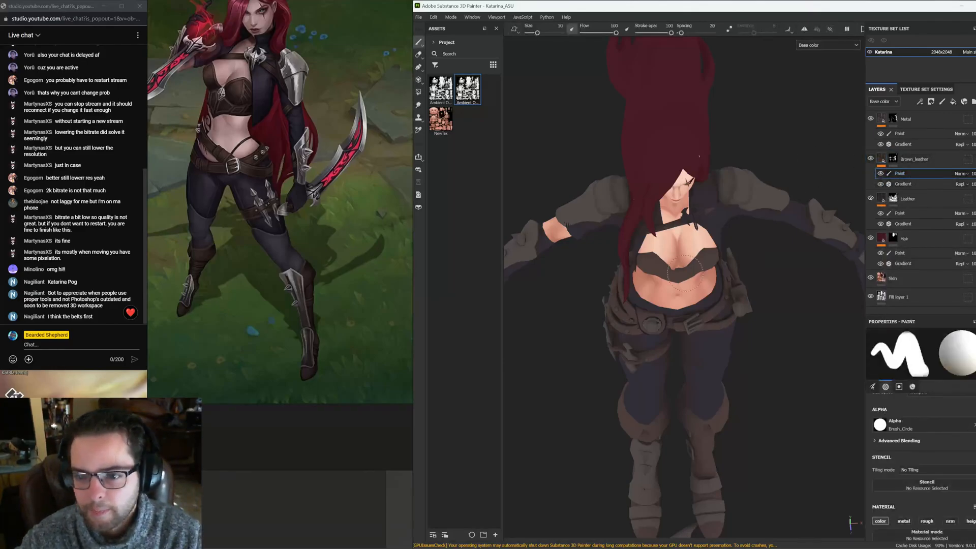
left_click_drag(678, 242, 717, 203, "alt")
scroll(226, 187, "down", 3)
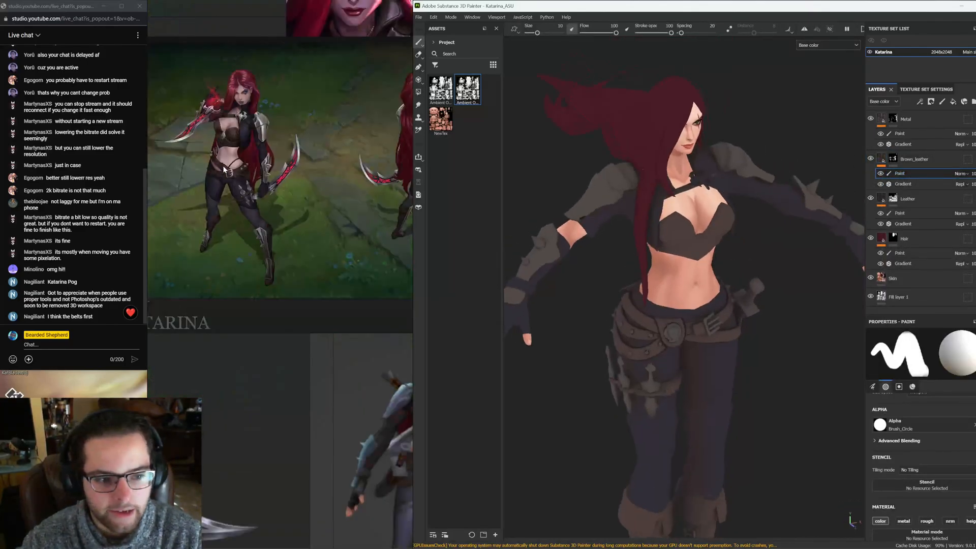
scroll(247, 117, "up", 5)
scroll(920, 447, "down", 2)
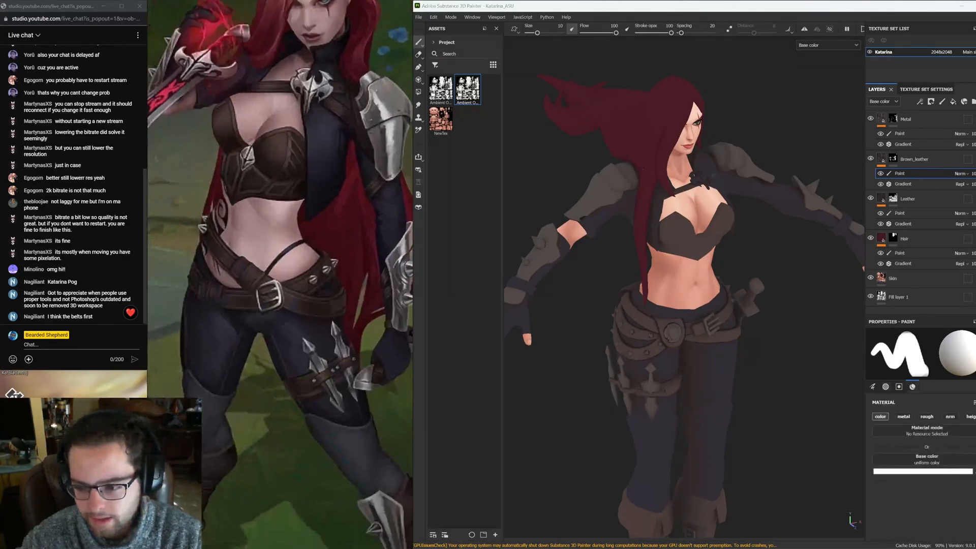
key("x")
middle_click_drag(731, 275, 700, 218, "alt")
scroll(706, 239, "up", 5)
middle_click_drag(712, 251, 775, 236, "alt")
left_click_drag(671, 33, 653, 34)
left_click_drag(535, 34, 534, 34)
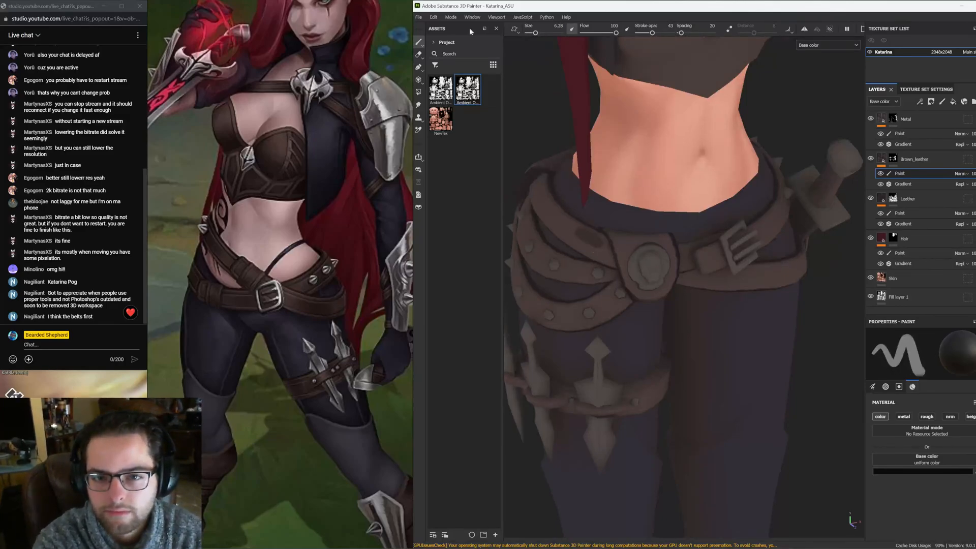
left_click_drag(652, 33, 643, 34)
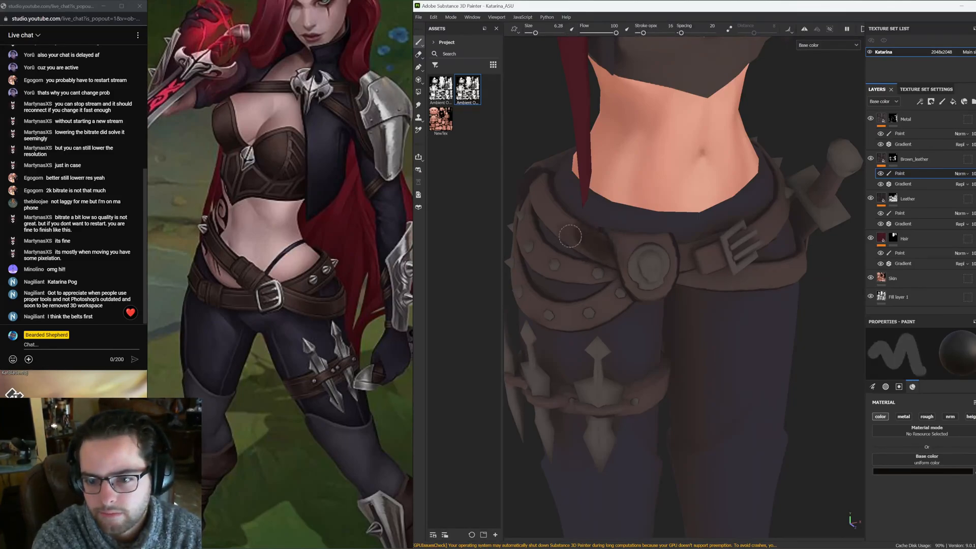
Paint dark shading strokes along the front belts and hip pouch on the Brown_leather paint effect
left_click_drag(570, 236, 640, 239, "alt")
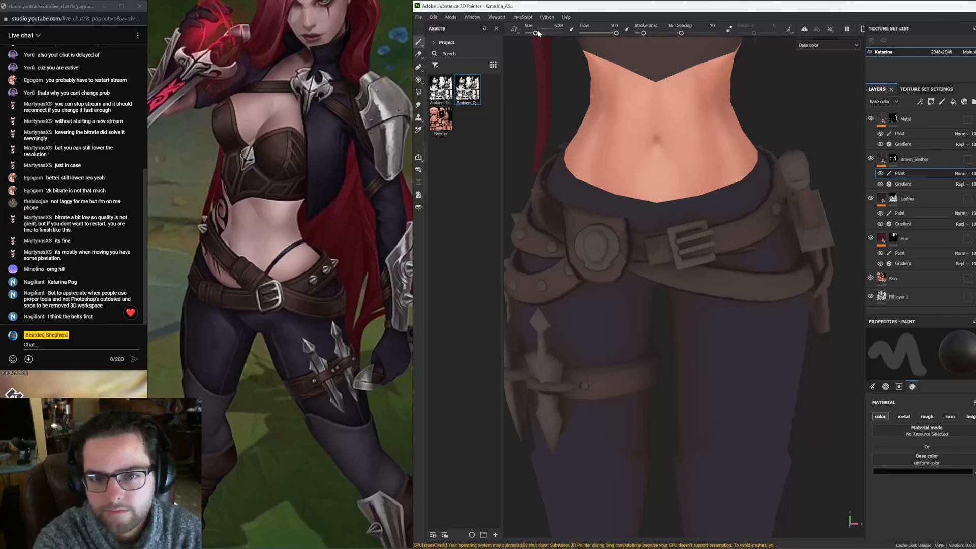
left_click_drag(538, 34, 539, 33)
mouse_move(572, 205)
left_mouse_down("alt")
mouse_move(679, 263)
mouse_move(727, 266)
left_mouse_up("alt")
left_click_drag(537, 33, 536, 34)
left_click_drag(580, 212, 605, 215, "alt")
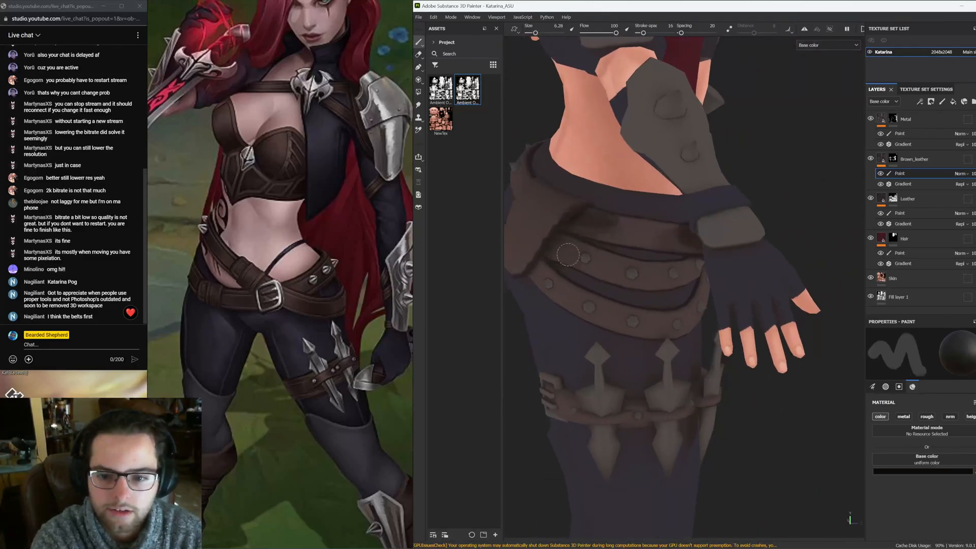
left_click_drag(545, 283, 603, 243, "alt")
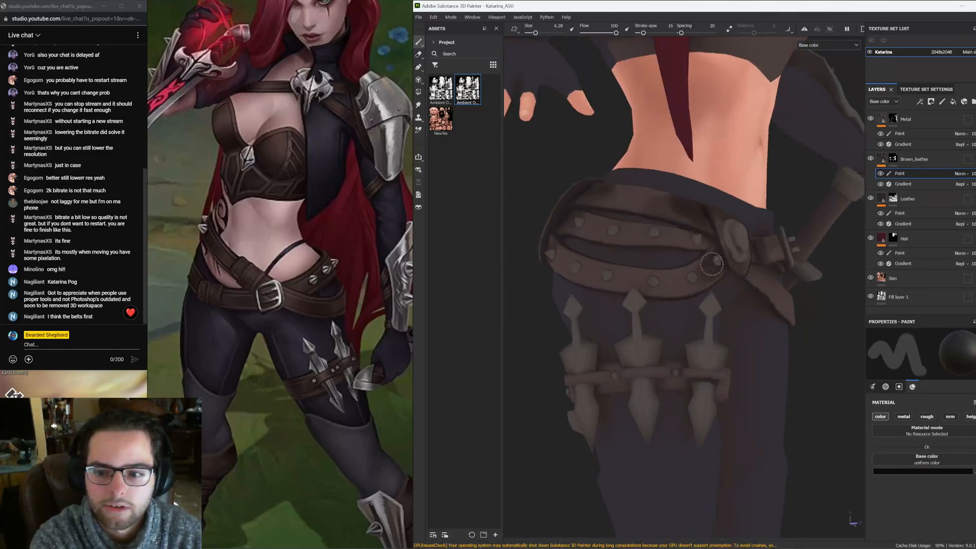
left_click_drag(691, 246, 563, 110, "alt")
left_click_drag(535, 32, 537, 33)
left_click_drag(670, 235, 642, 254, "alt")
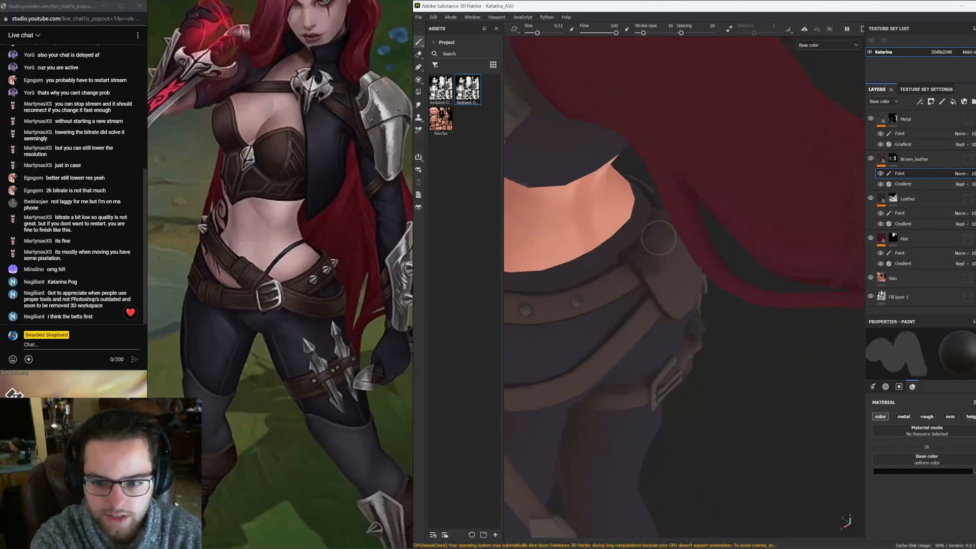
mouse_move(694, 296)
left_mouse_down("alt")
mouse_move(629, 277)
mouse_move(666, 264)
mouse_move(636, 296)
left_mouse_up("alt")
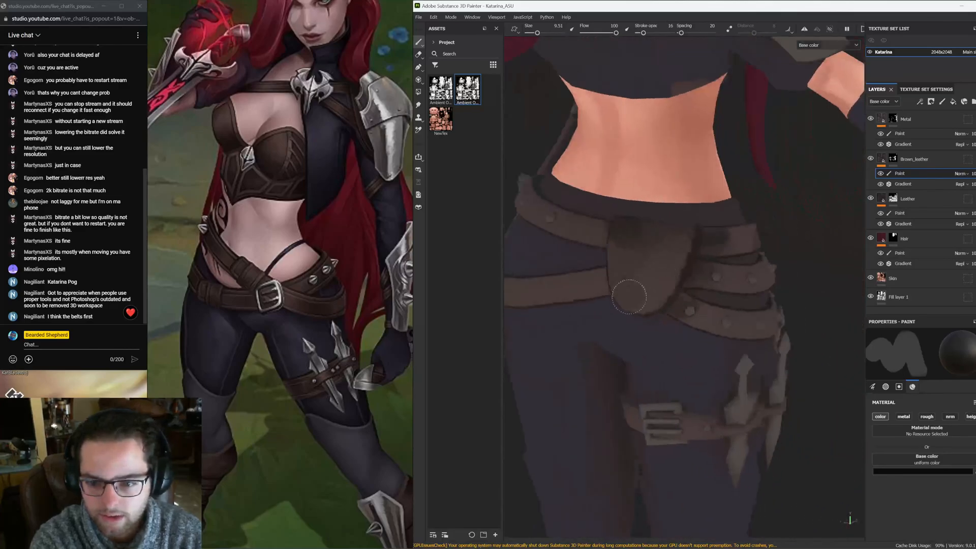
left_click(821, 47)
left_click(718, 250)
mouse_move(602, 273)
left_mouse_down("alt")
mouse_move(700, 279)
mouse_move(599, 293)
mouse_move(594, 324)
mouse_move(608, 314)
left_mouse_up("alt")
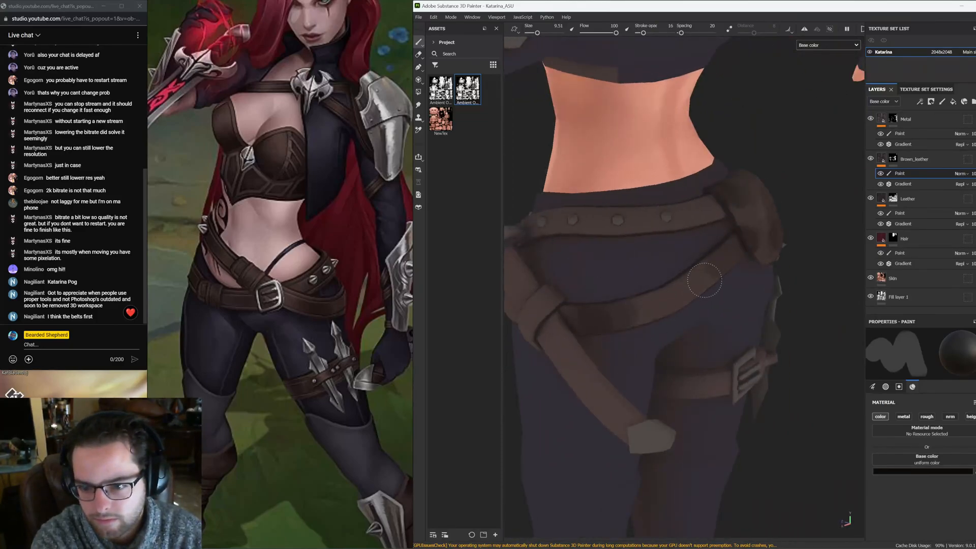
mouse_move(675, 292)
left_mouse_down("alt")
mouse_move(650, 257)
mouse_move(590, 254)
left_mouse_up("alt")
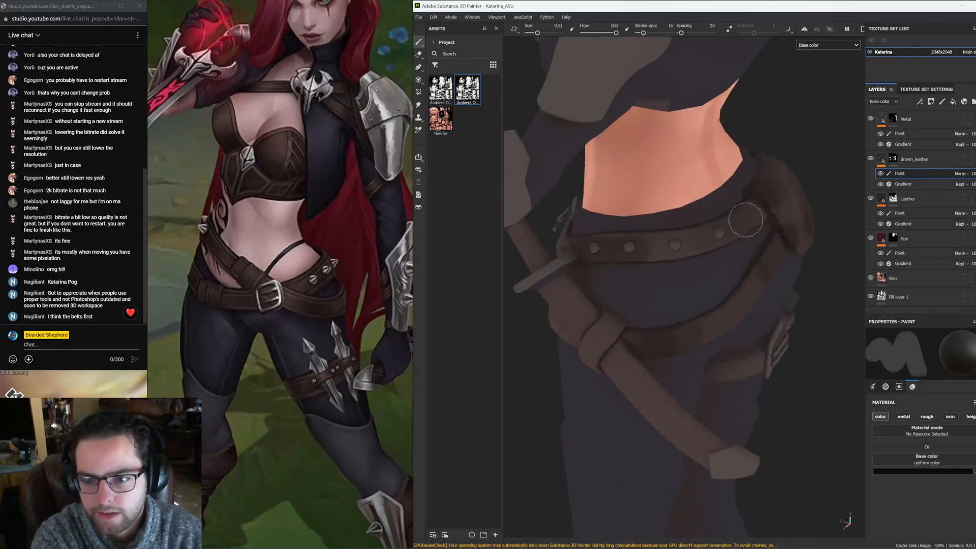
mouse_move(747, 213)
left_mouse_down("alt")
mouse_move(707, 260)
mouse_move(687, 312)
mouse_move(703, 312)
left_mouse_up("alt")
Paint dark shading along the belts across the character's back and side
scroll(722, 235, "down", 6)
scroll(702, 269, "up", 2)
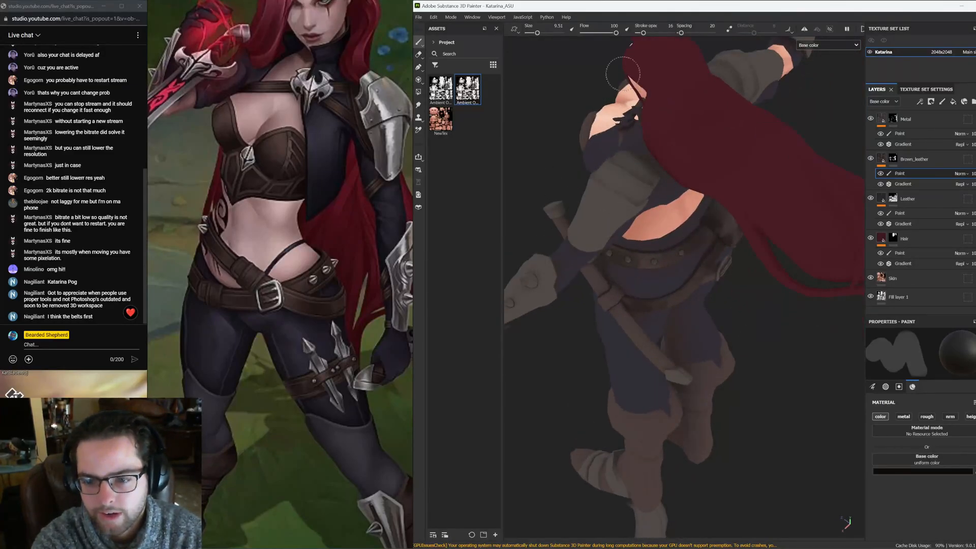
left_click_drag(593, 256, 556, 224, "alt")
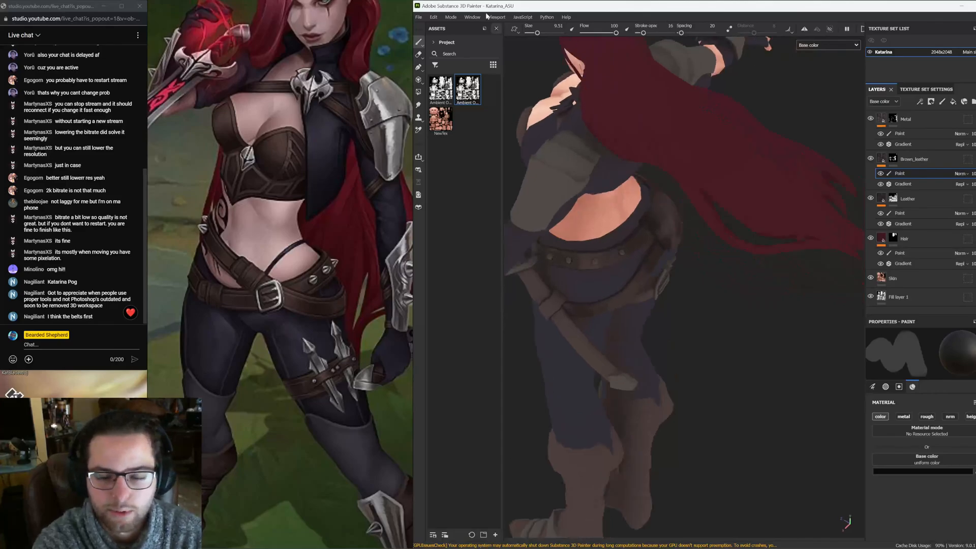
left_click_drag(537, 33, 535, 33)
left_click_drag(532, 224, 563, 253, "alt")
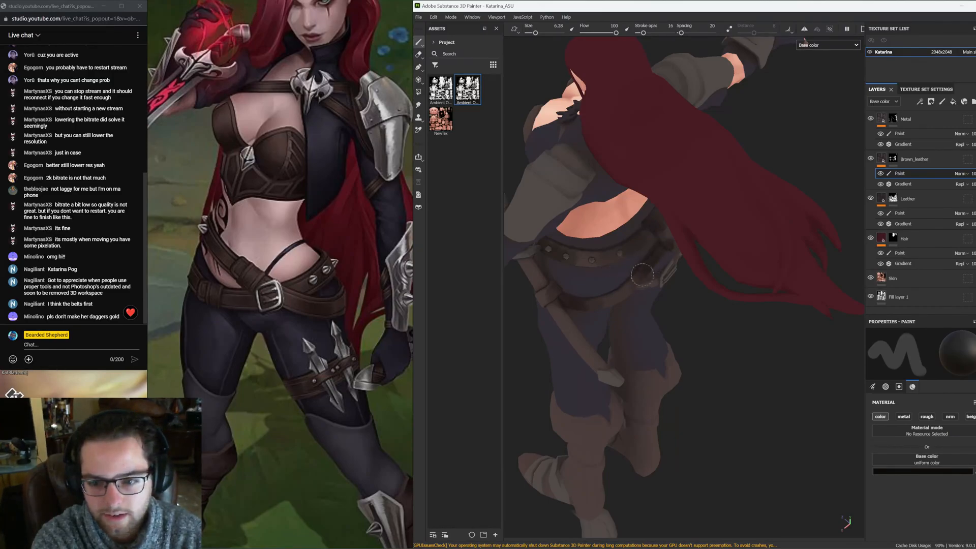
left_click_drag(572, 255, 681, 275, "alt")
left_click_drag(574, 284, 716, 197, "alt")
left_click_drag(676, 275, 694, 223, "alt")
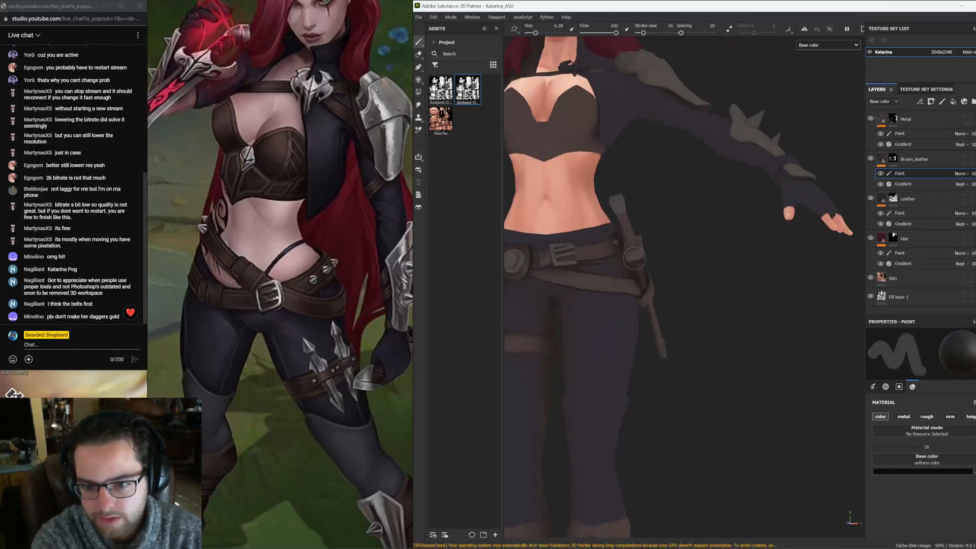
left_click_drag(668, 370, 515, 159, "alt")
Resize the brush and add more dark shading to the front belts, buckles and thigh straps
left_click(572, 30)
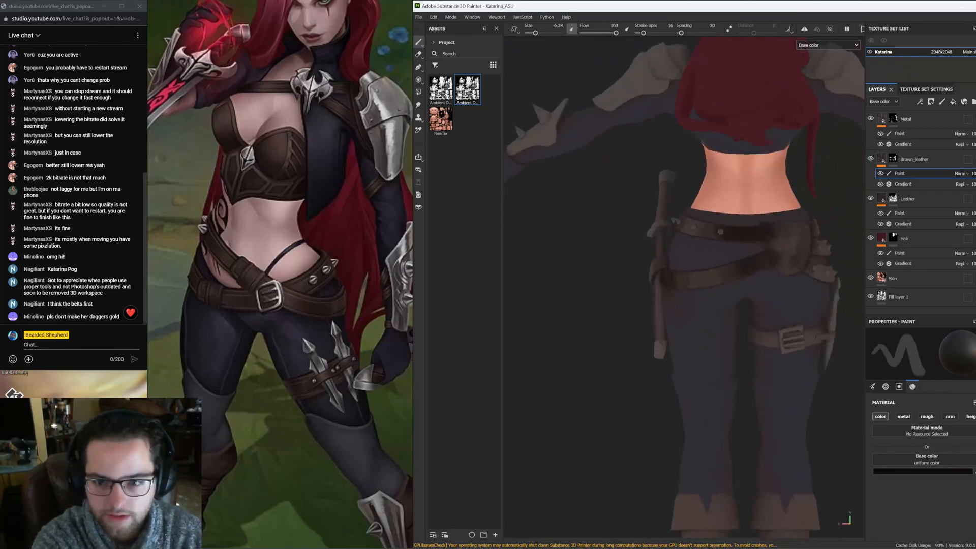
left_click_drag(618, 214, 608, 293, "alt")
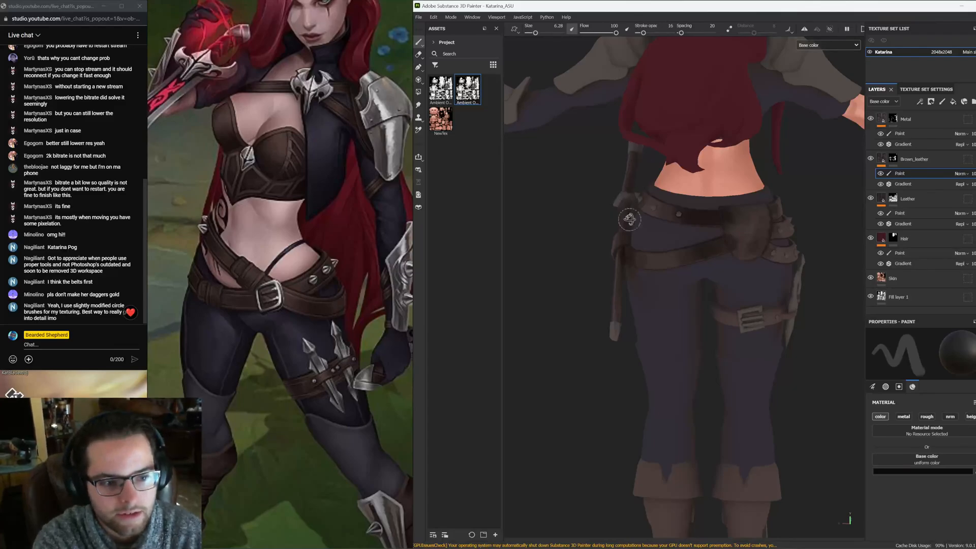
mouse_move(630, 219)
left_mouse_down("alt")
mouse_move(693, 255)
mouse_move(638, 343)
mouse_move(636, 282)
mouse_move(688, 285)
left_mouse_up("alt")
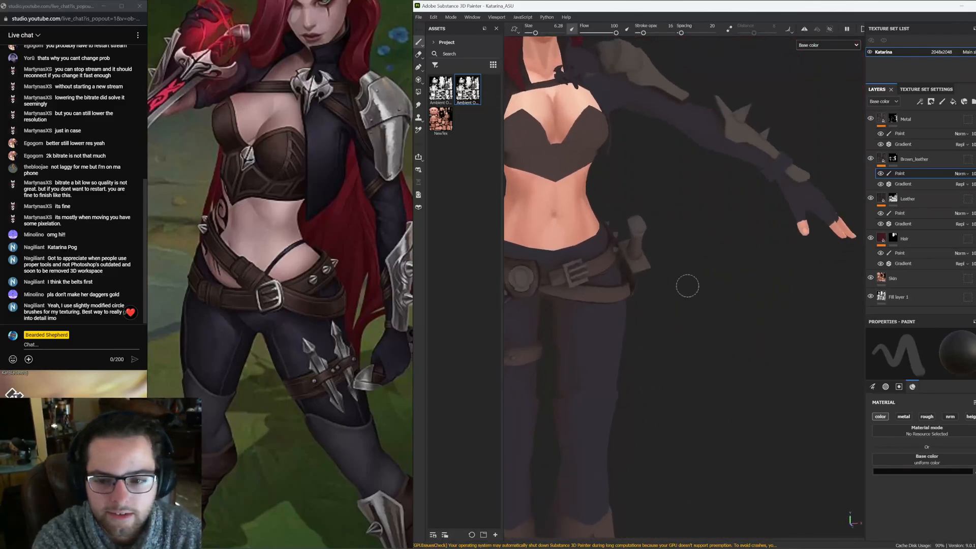
middle_click_drag(564, 259, 613, 265, "alt")
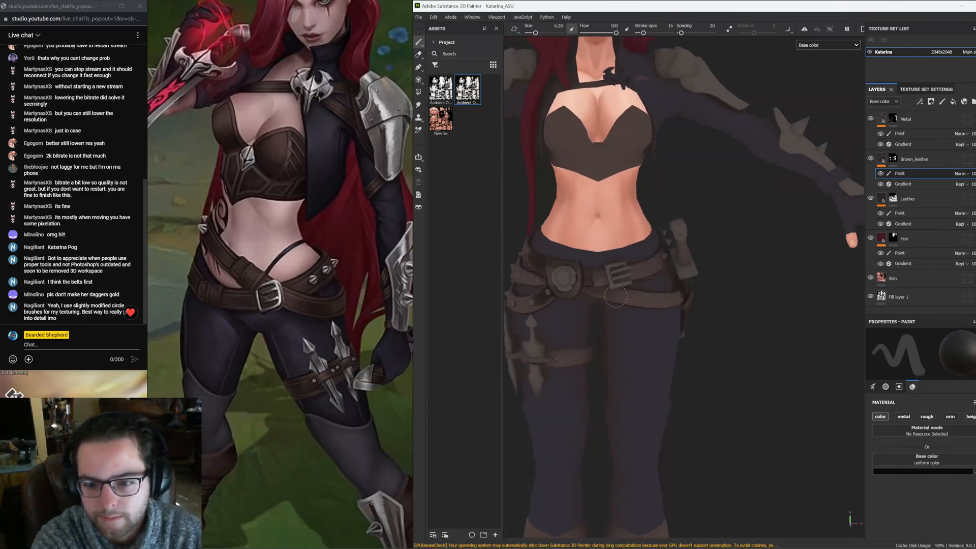
mouse_move(619, 299)
left_mouse_down("alt")
mouse_move(686, 298)
mouse_move(519, 67)
left_mouse_up("alt")
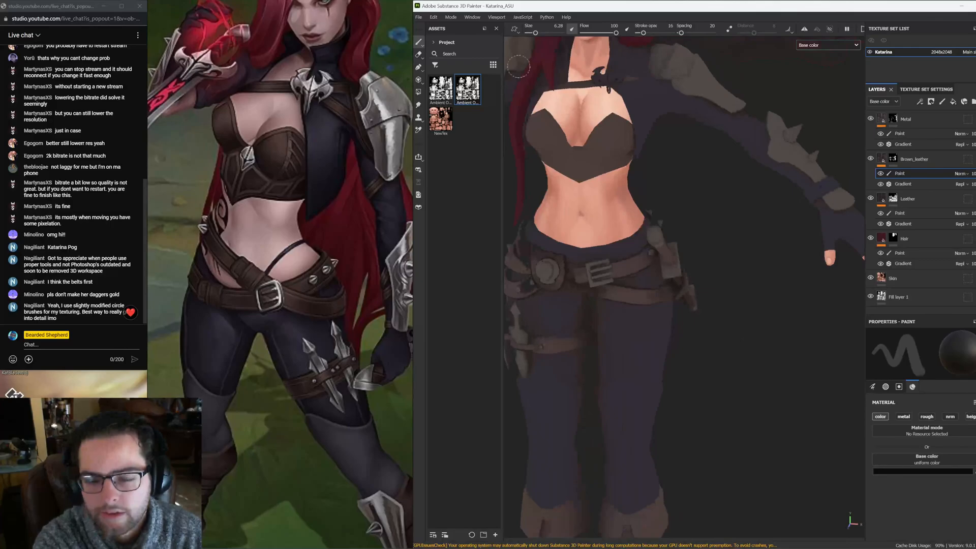
left_click(572, 31)
left_click_drag(599, 259, 604, 299, "alt")
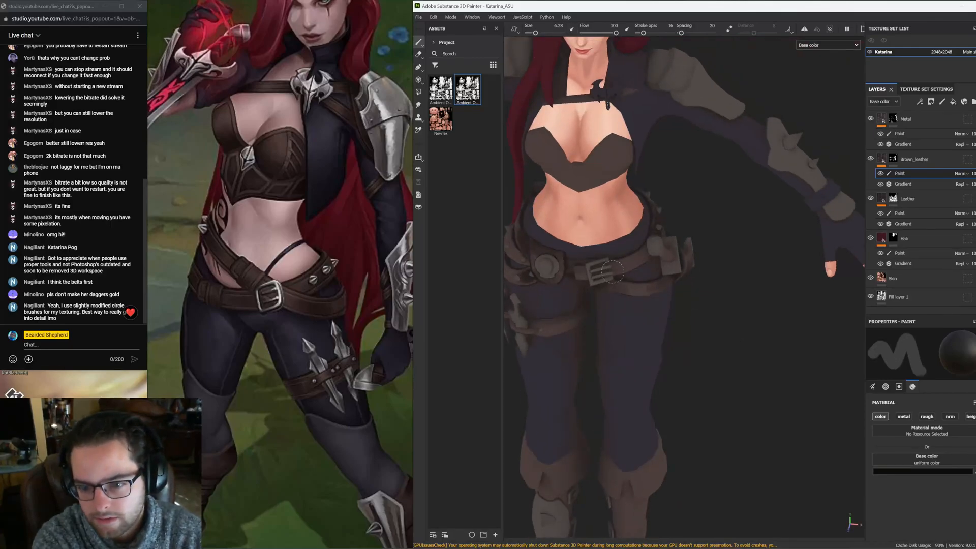
left_click_drag(639, 255, 722, 249, "alt")
mouse_move(636, 300)
left_mouse_down("alt")
mouse_move(679, 305)
mouse_move(623, 312)
left_mouse_up("alt")
mouse_move(651, 342)
left_mouse_down("alt")
mouse_move(577, 365)
mouse_move(599, 321)
mouse_move(580, 366)
mouse_move(605, 408)
mouse_move(646, 317)
mouse_move(594, 304)
left_mouse_up("alt")
left_click(571, 31)
mouse_move(584, 214)
left_mouse_down("alt")
mouse_move(571, 230)
mouse_move(549, 220)
mouse_move(560, 249)
mouse_move(600, 295)
mouse_move(591, 278)
mouse_move(630, 258)
mouse_move(612, 246)
mouse_move(610, 275)
mouse_move(591, 305)
mouse_move(611, 306)
mouse_move(624, 287)
mouse_move(617, 279)
mouse_move(589, 290)
mouse_move(557, 256)
left_mouse_up("alt")
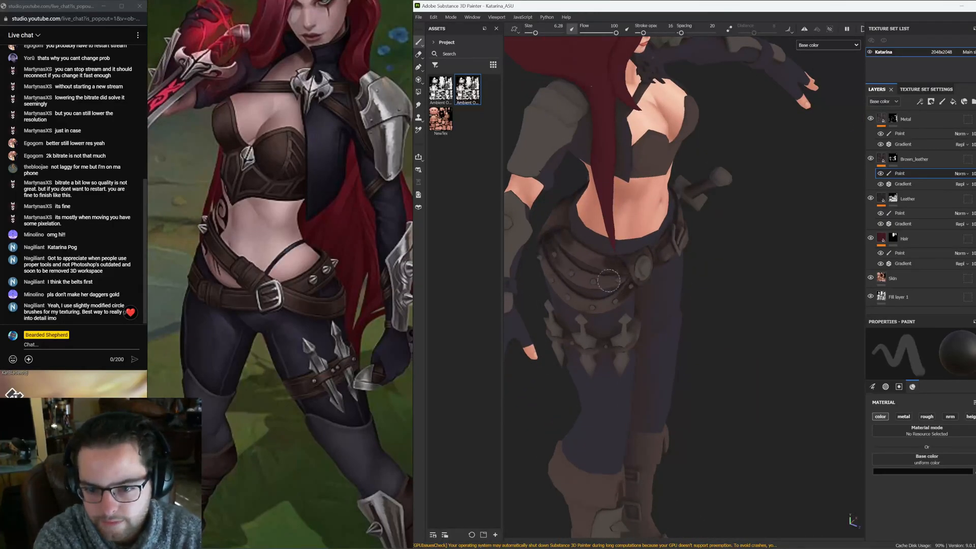
left_click_drag(545, 274, 663, 265, "alt")
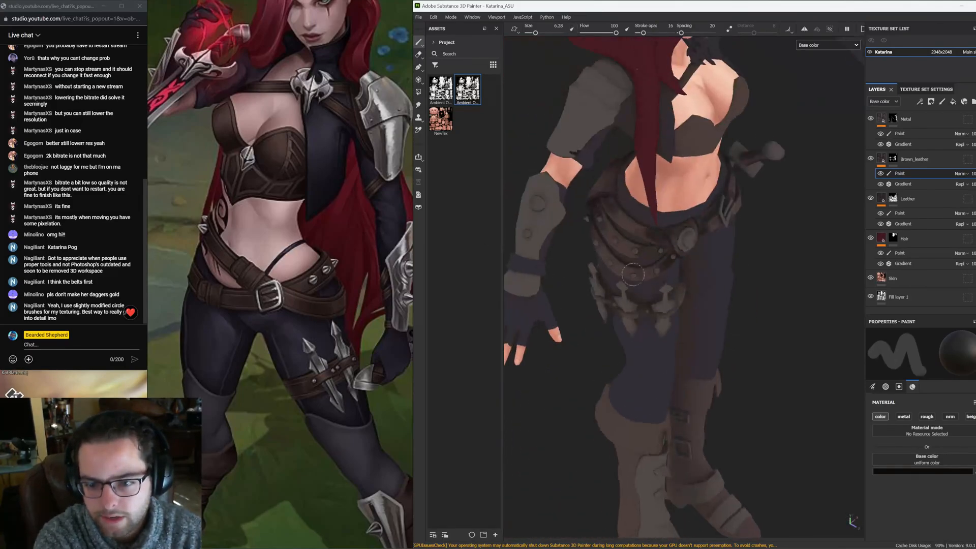
left_click_drag(630, 153, 636, 136, "alt")
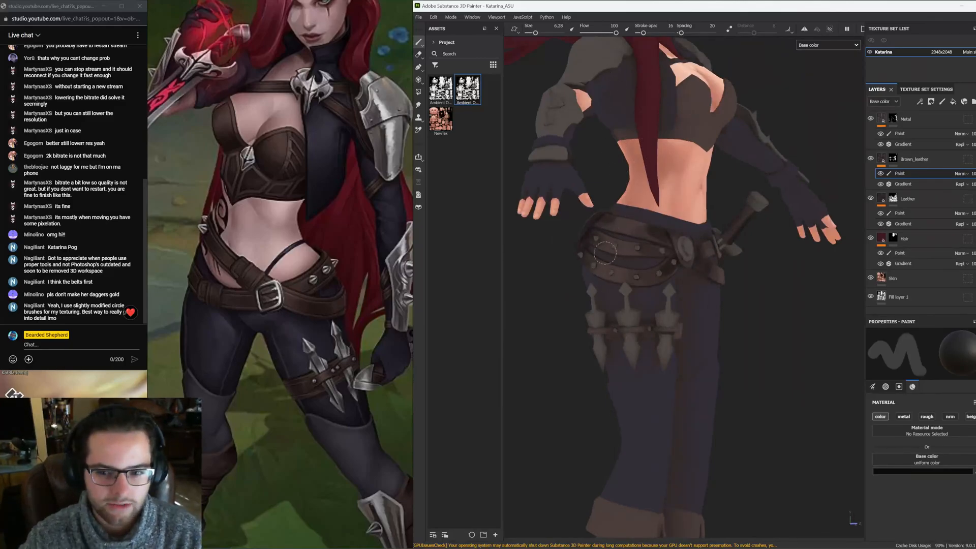
left_click_drag(605, 253, 677, 299, "alt")
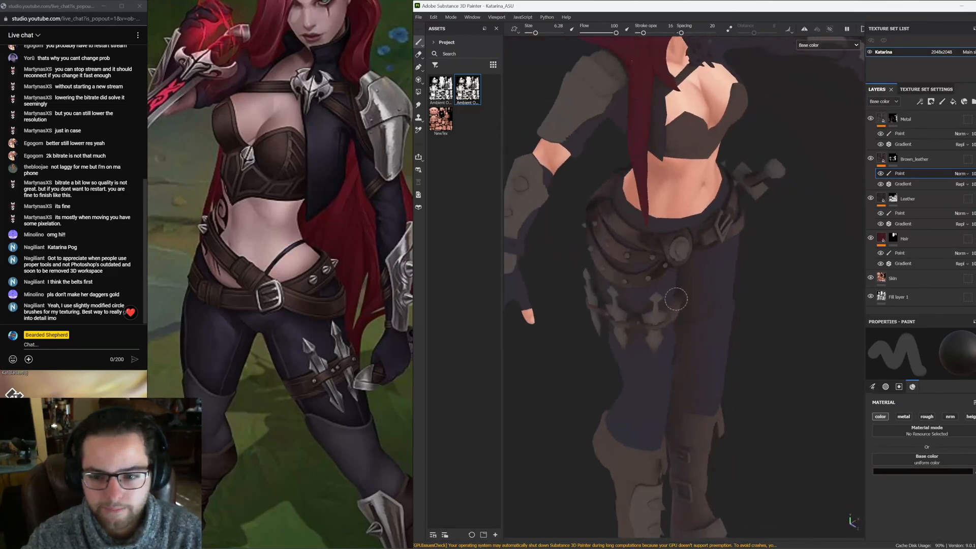
right_click_drag(677, 299, 652, 297, "alt")
right_click_drag(722, 309, 817, 322, "alt")
middle_click_drag(817, 322, 744, 327, "alt")
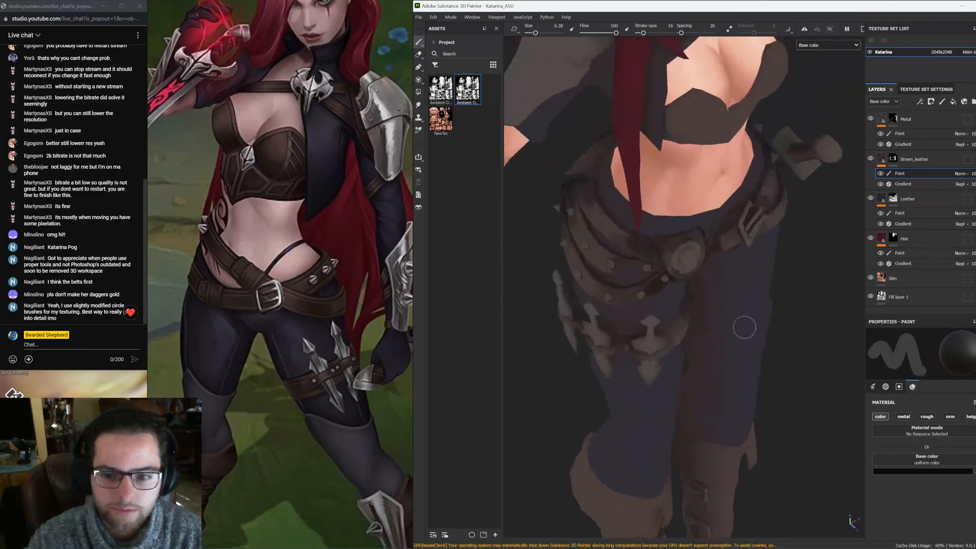
Browse the reference board for other Katarina images to compare the belts
scroll(356, 257, "down", 6)
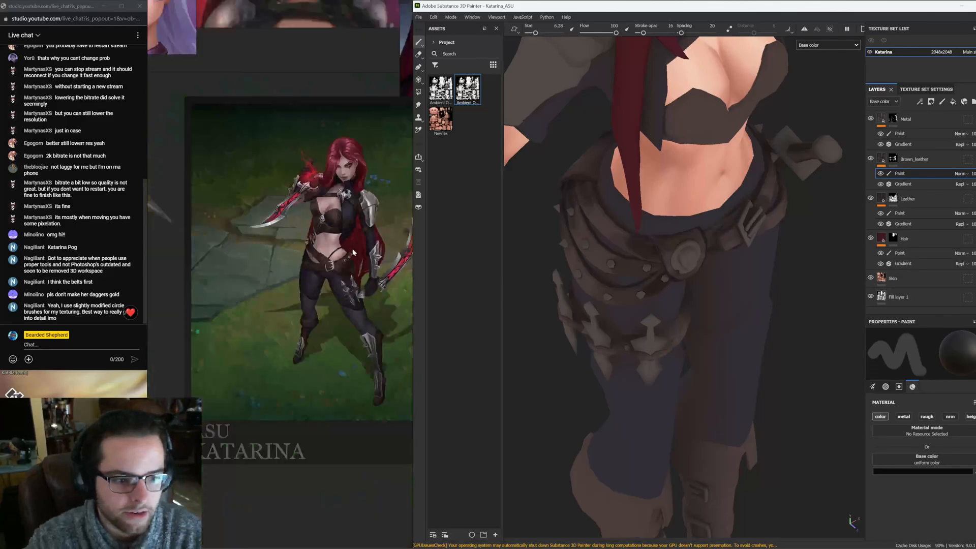
scroll(350, 257, "down", 1)
middle_click_drag(351, 257, 262, 156)
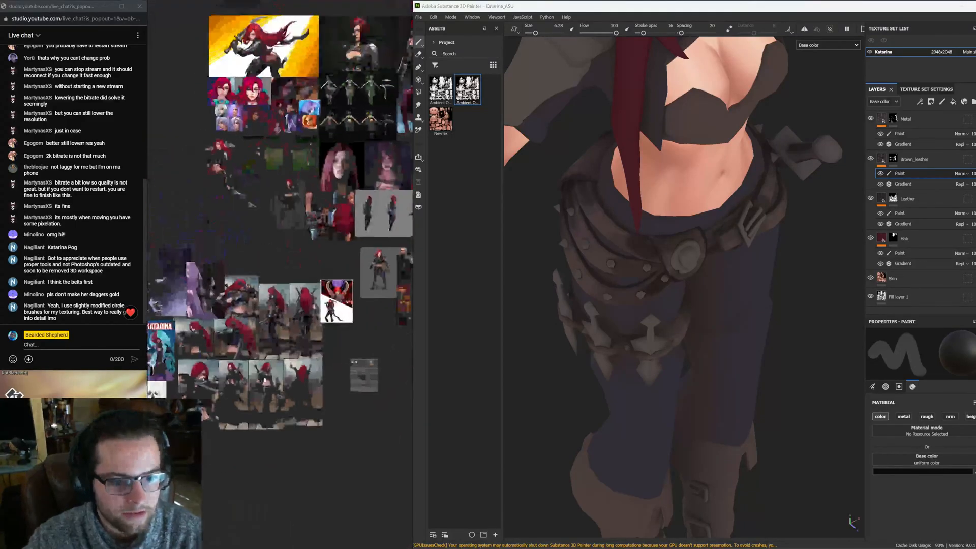
middle_click_drag(300, 483, 324, 457)
scroll(341, 235, "up", 1)
middle_click_drag(326, 210, 303, 396)
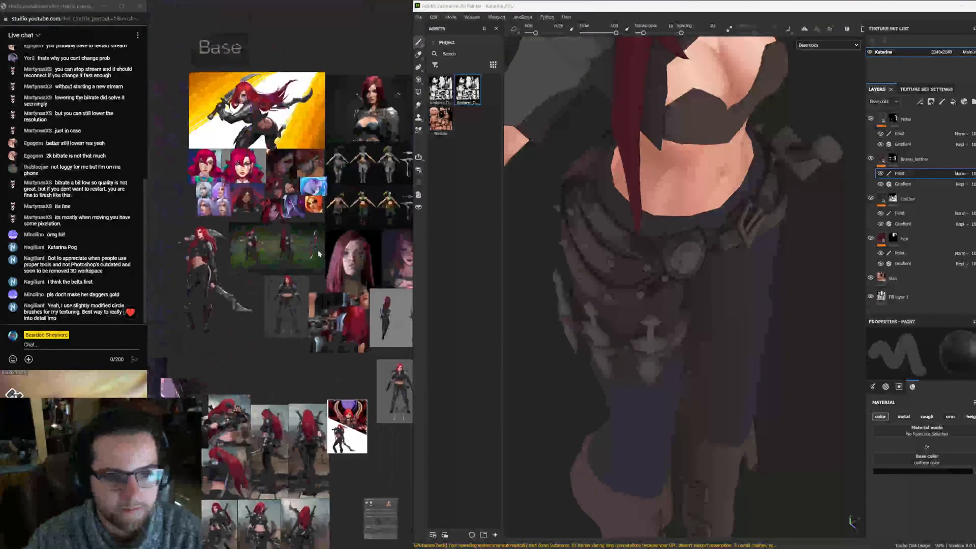
mouse_move(332, 264)
middle_mouse_down()
mouse_move(324, 238)
mouse_move(266, 213)
middle_mouse_up()
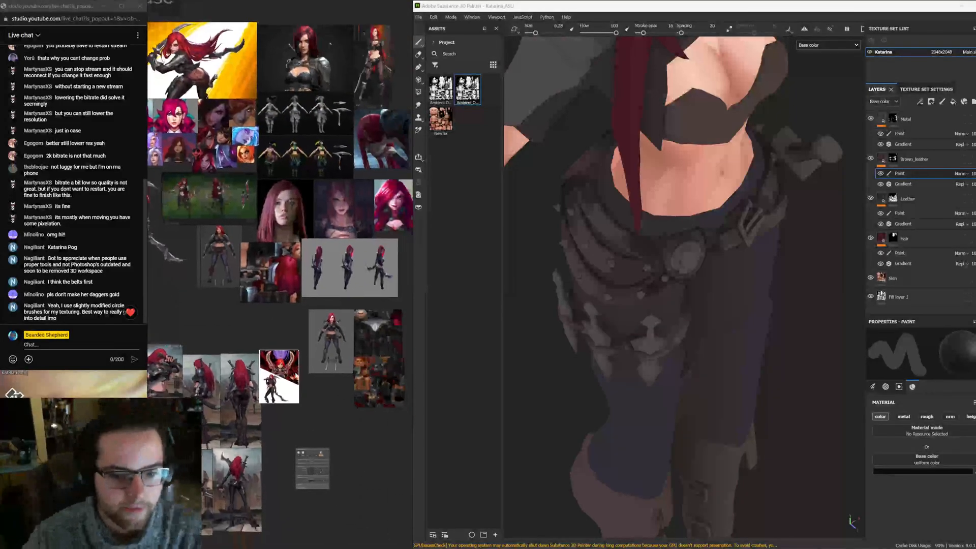
Paint more dark shading strokes along the front belts and hip pouch on the Brown_leather paint layer
middle_click_drag(248, 415, 315, 319)
scroll(316, 320, "up", 3)
middle_click_drag(662, 236, 661, 275)
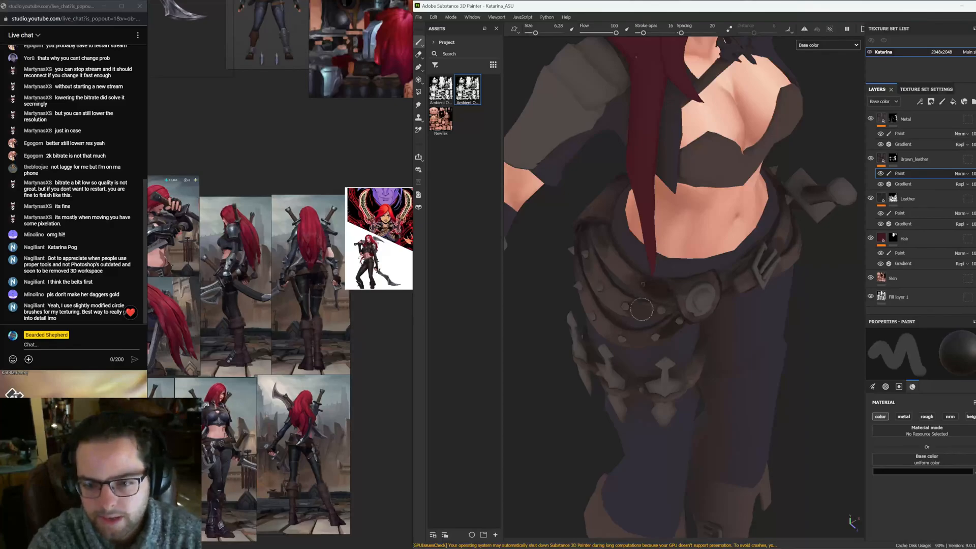
left_click_drag(630, 337, 673, 323, "alt")
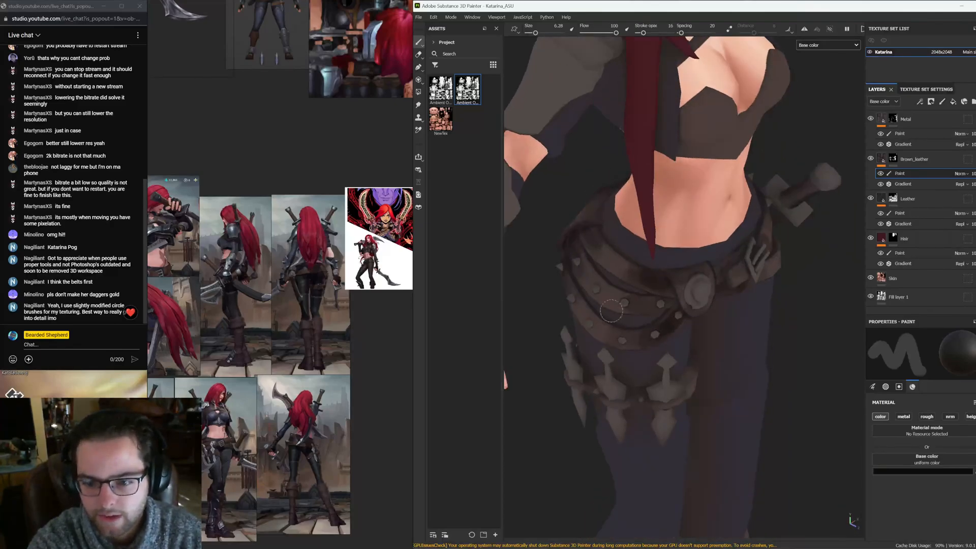
left_click_drag(611, 311, 671, 320, "alt")
middle_click_drag(562, 315, 656, 317, "alt")
mouse_move(580, 305)
left_mouse_down("alt")
mouse_move(643, 294)
mouse_move(596, 312)
mouse_move(613, 300)
mouse_move(630, 247)
mouse_move(682, 301)
left_mouse_up("alt")
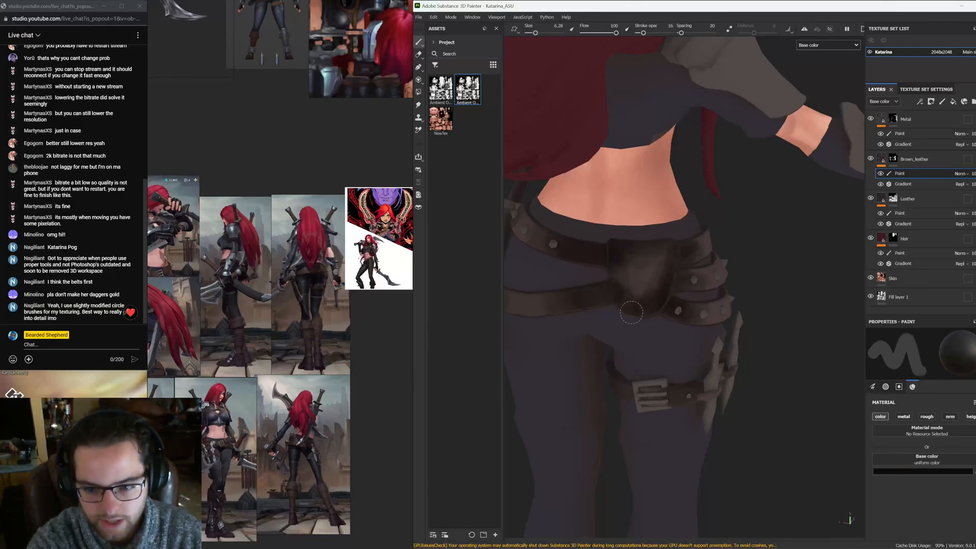
left_click_drag(642, 310, 682, 220, "alt")
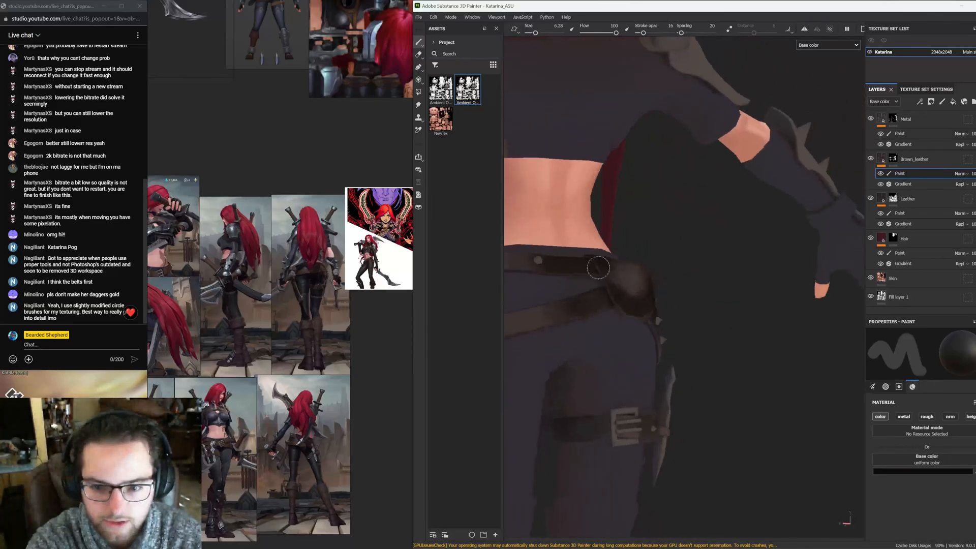
Raise the stroke opacity to 40 and paint shading along the belt at the character's back
left_click_drag(643, 32, 654, 32)
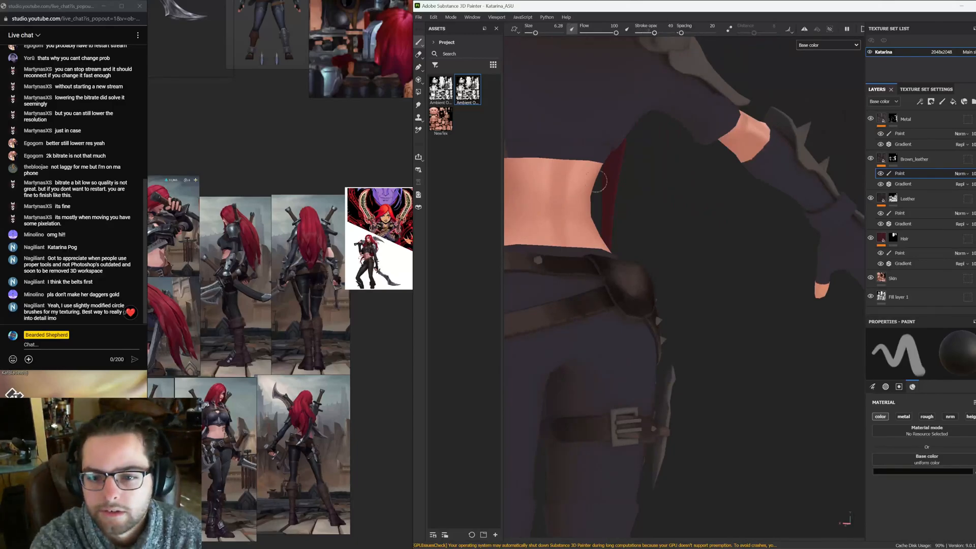
left_click_drag(599, 182, 610, 270, "alt")
scroll(601, 275, "up", 10)
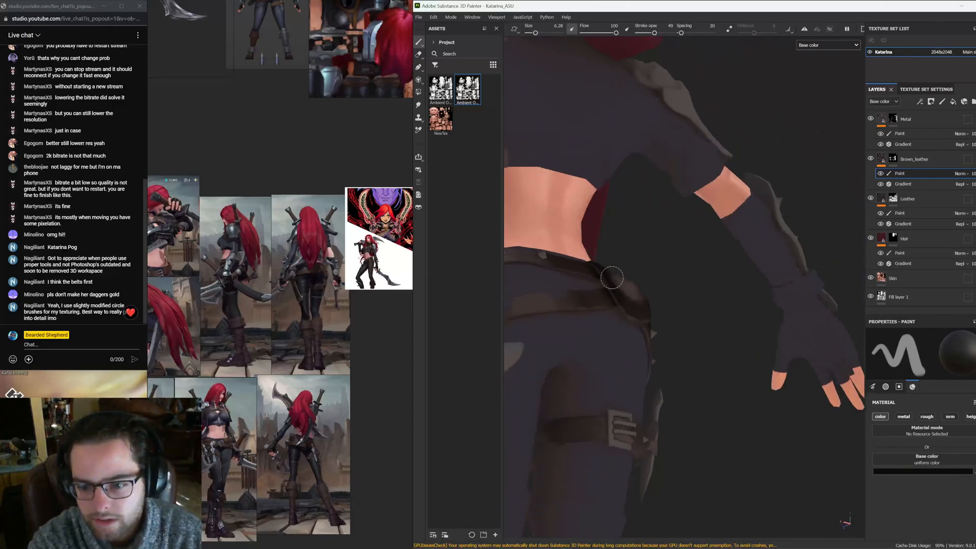
scroll(918, 455, "up", 5)
scroll(914, 453, "up", 1)
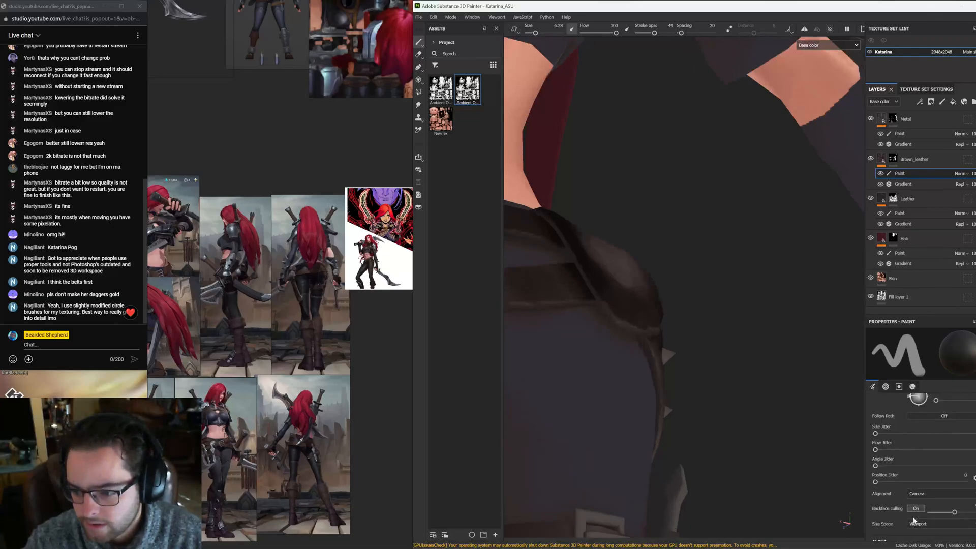
Turn off backface culling and paint dark shading on the back belt and side pouch
left_click(918, 509)
left_click_drag(841, 448, 811, 374, "alt")
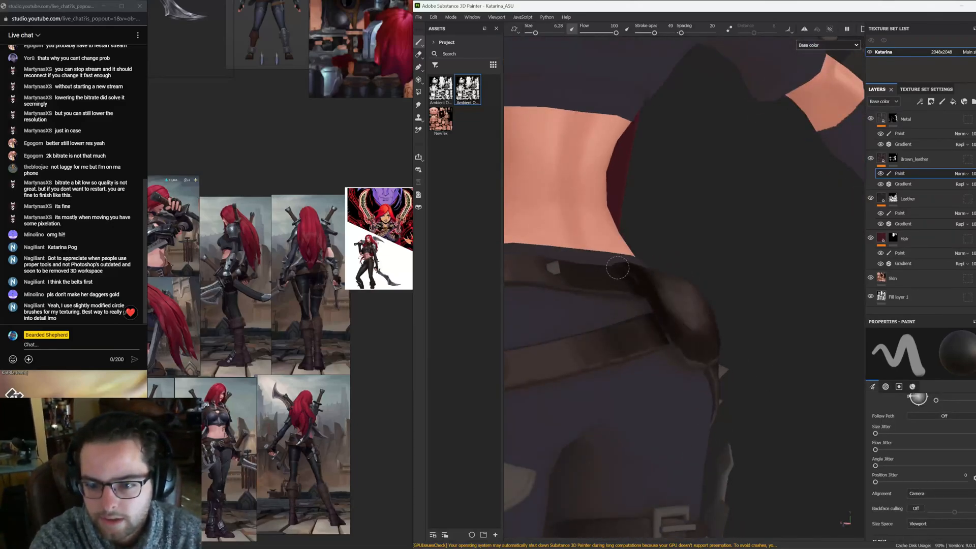
left_click_drag(687, 361, 690, 362, "alt")
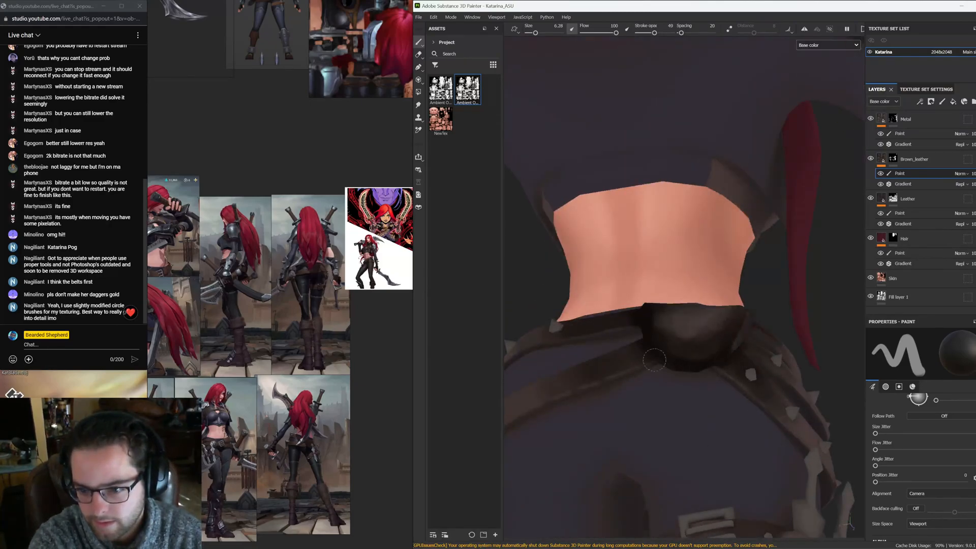
left_click_drag(655, 360, 647, 333, "alt")
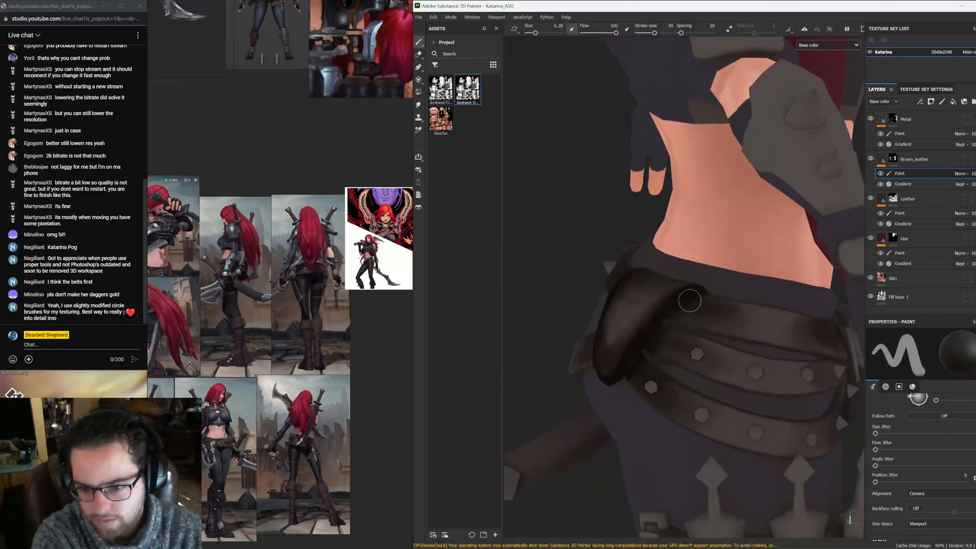
mouse_move(684, 300)
left_mouse_down("alt")
mouse_move(757, 341)
mouse_move(613, 135)
left_mouse_up("alt")
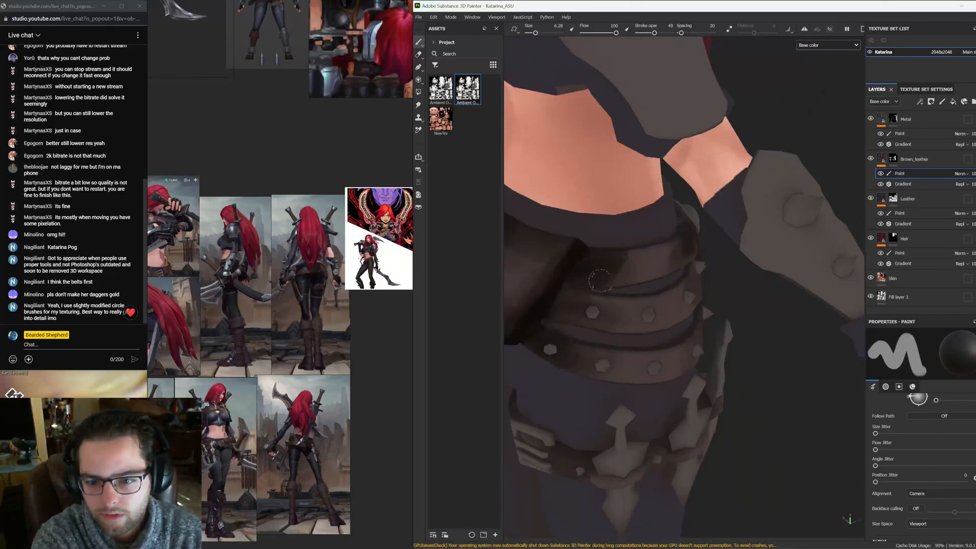
Lower the stroke opacity to 15 and layer more shading strokes across the front belts
left_click_drag(654, 33, 644, 32)
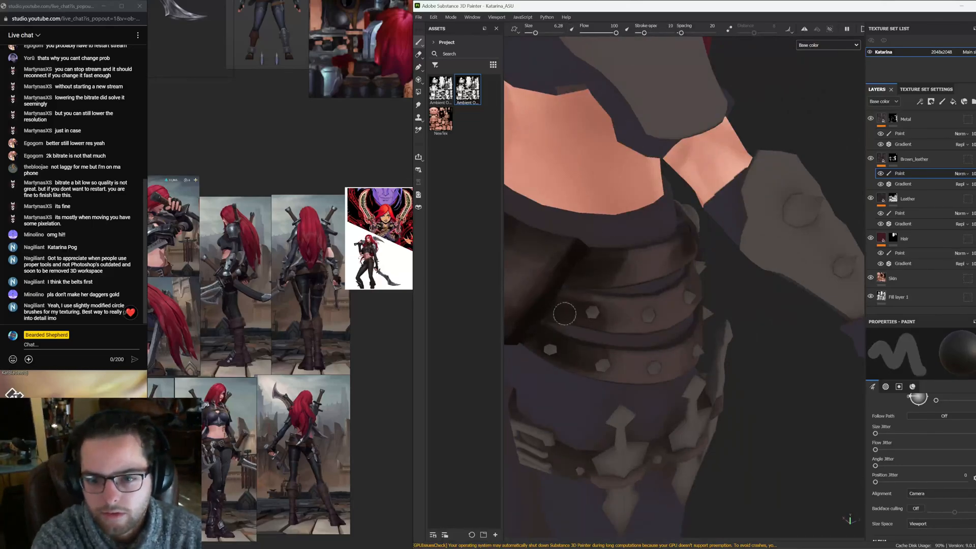
left_click_drag(567, 297, 648, 341, "alt")
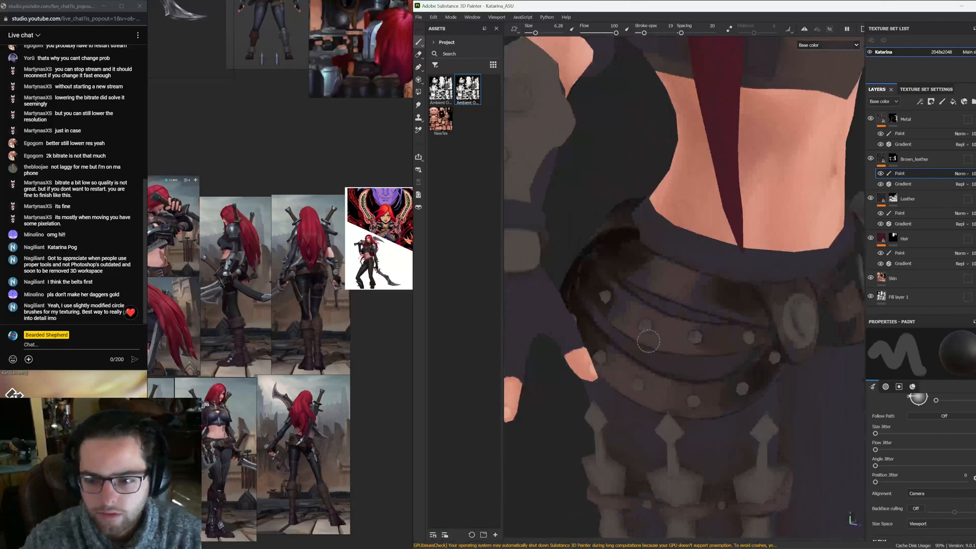
scroll(644, 325, "down", 8)
left_click_drag(707, 335, 664, 366, "alt")
mouse_move(664, 366)
middle_mouse_down("alt")
mouse_move(630, 229)
mouse_move(663, 329)
middle_mouse_up("alt")
right_click_drag(677, 326, 757, 299, "alt")
left_click_drag(757, 298, 800, 287, "alt")
mouse_move(653, 328)
middle_mouse_down("alt")
mouse_move(706, 299)
mouse_move(710, 259)
middle_mouse_up("alt")
right_click_drag(661, 315, 733, 300, "alt")
middle_click_drag(688, 312, 646, 268, "alt")
Set the brush size to 9.51 and paint dark shading on the boot cuffs and shafts
left_click_drag(536, 33, 538, 35)
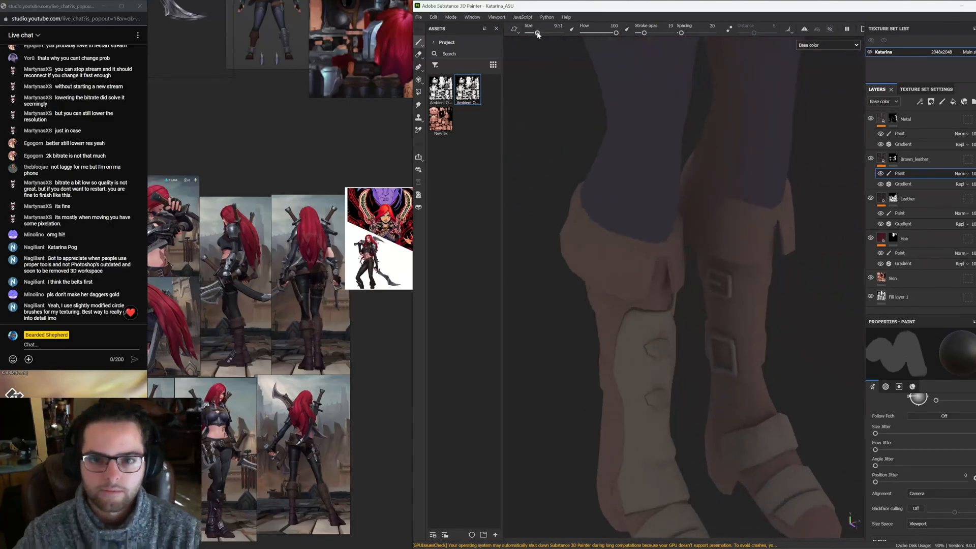
mouse_move(570, 276)
left_mouse_down("alt")
mouse_move(617, 251)
mouse_move(627, 228)
mouse_move(582, 246)
mouse_move(603, 283)
mouse_move(626, 228)
mouse_move(623, 175)
mouse_move(626, 219)
left_mouse_up("alt")
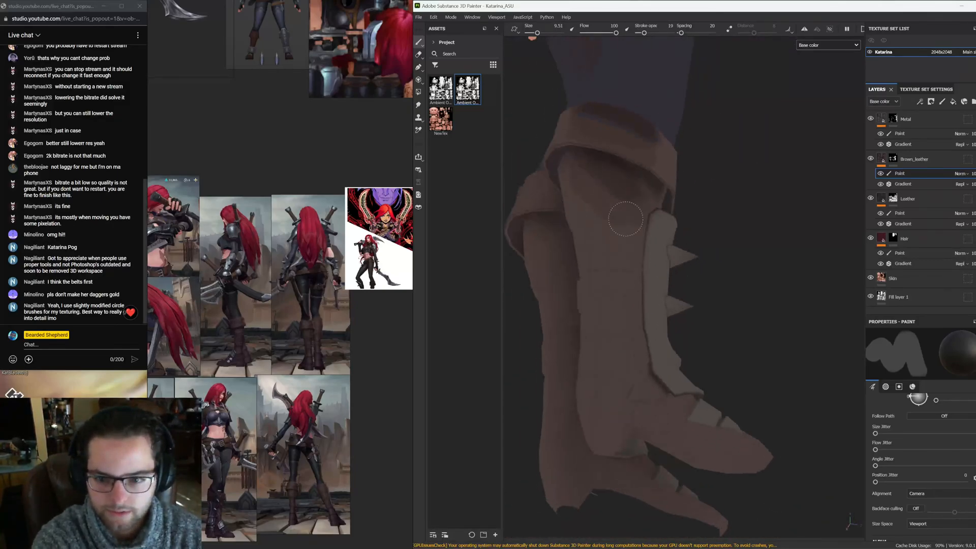
left_click_drag(603, 186, 617, 301)
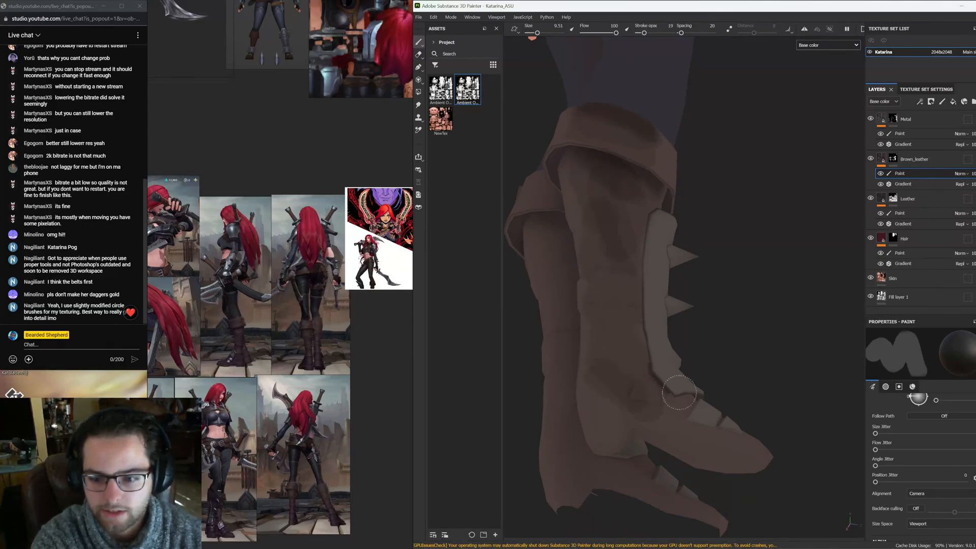
left_click_drag(617, 380, 556, 284, "alt")
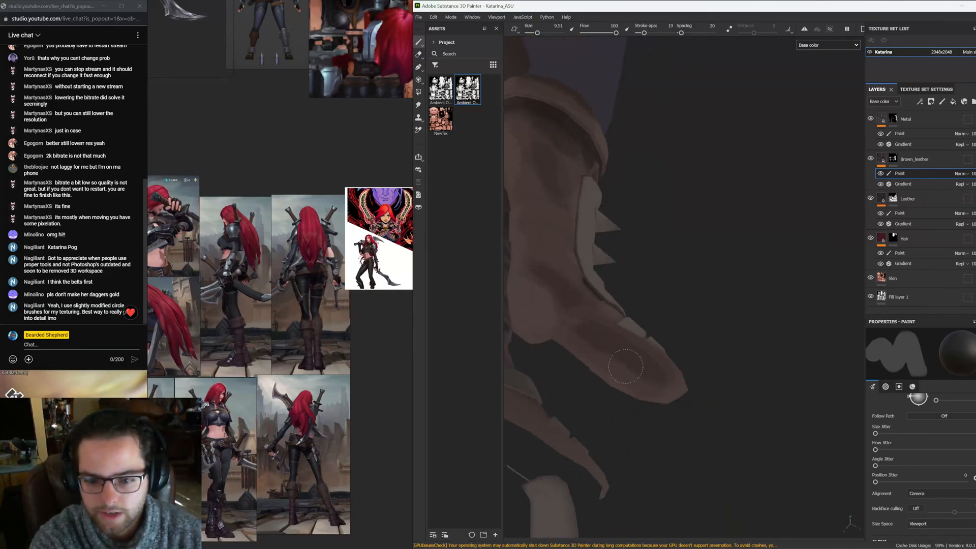
mouse_move(595, 350)
left_mouse_down("alt")
mouse_move(612, 349)
mouse_move(609, 397)
mouse_move(624, 353)
left_mouse_up("alt")
left_click_drag(624, 312, 612, 339, "alt")
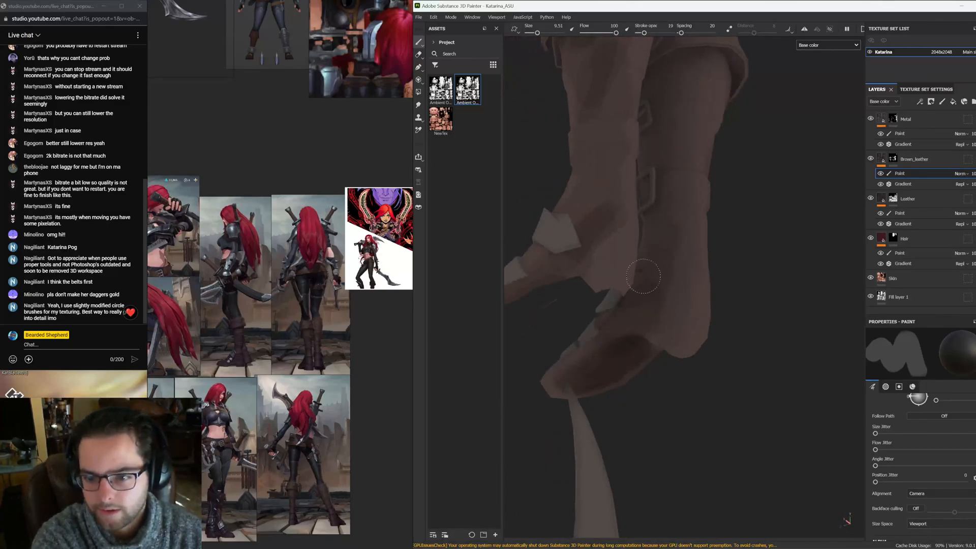
left_click_drag(678, 146, 631, 199, "alt")
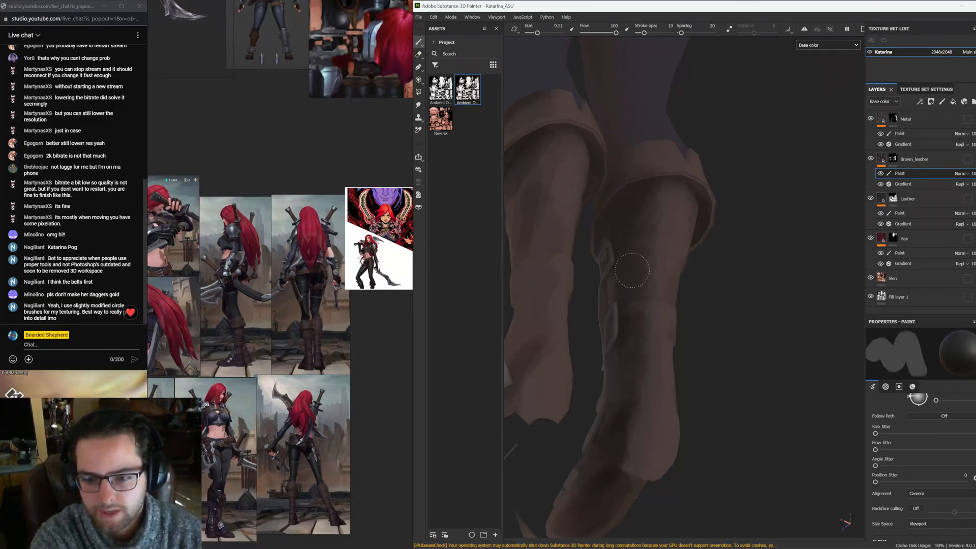
left_click_drag(668, 145, 647, 250, "alt")
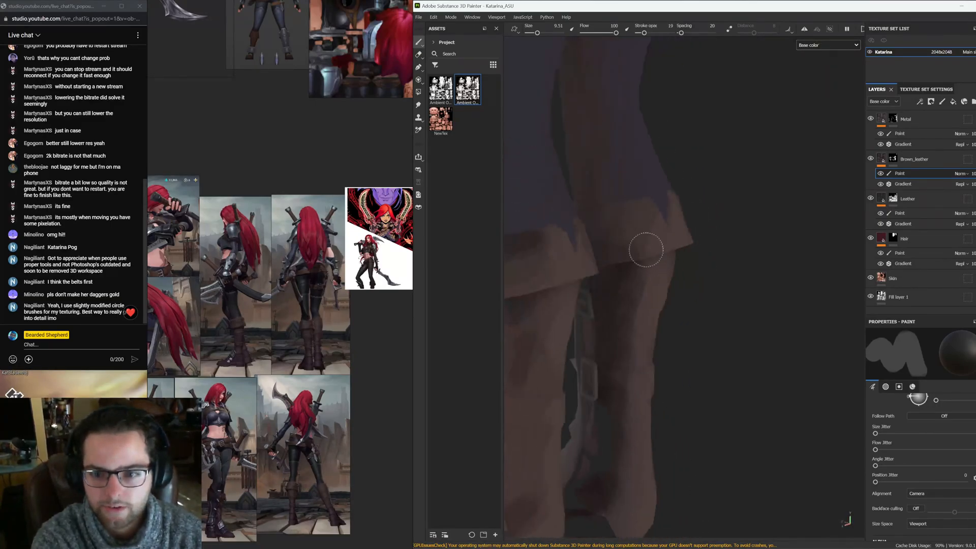
Paint shading down the backs of the boots and around the heels
mouse_move(610, 332)
left_mouse_down("alt")
mouse_move(557, 214)
mouse_move(581, 189)
left_mouse_up("alt")
left_click_drag(588, 425, 606, 354, "alt")
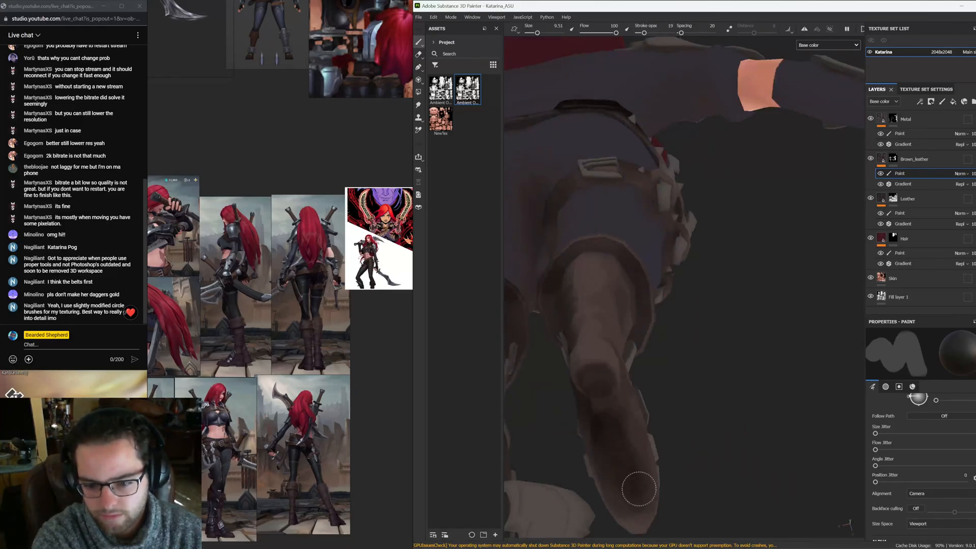
left_click_drag(636, 475, 593, 401, "alt")
left_click_drag(581, 341, 622, 298, "alt")
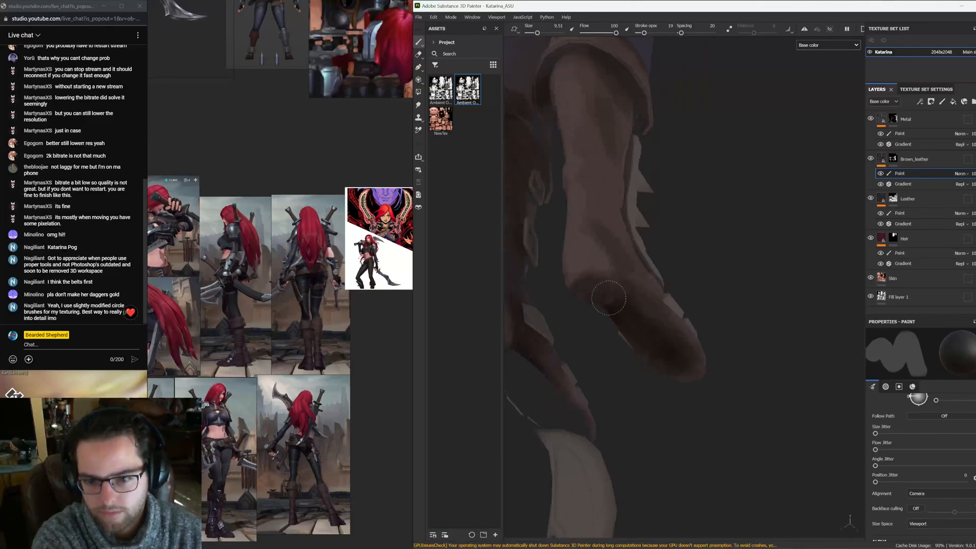
mouse_move(603, 266)
left_mouse_down("alt")
mouse_move(737, 242)
mouse_move(523, 249)
mouse_move(610, 255)
mouse_move(585, 183)
mouse_move(617, 142)
mouse_move(658, 300)
mouse_move(633, 326)
mouse_move(694, 305)
mouse_move(641, 303)
mouse_move(630, 275)
left_mouse_up("alt")
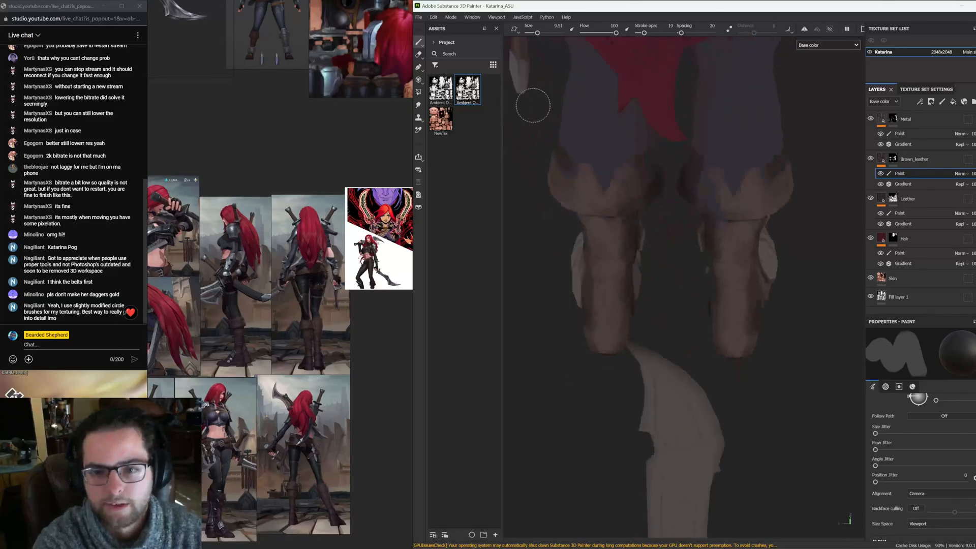
Add shading to the boot tops beneath the knee on both legs
left_click(571, 29)
left_click_drag(583, 217, 625, 179, "alt")
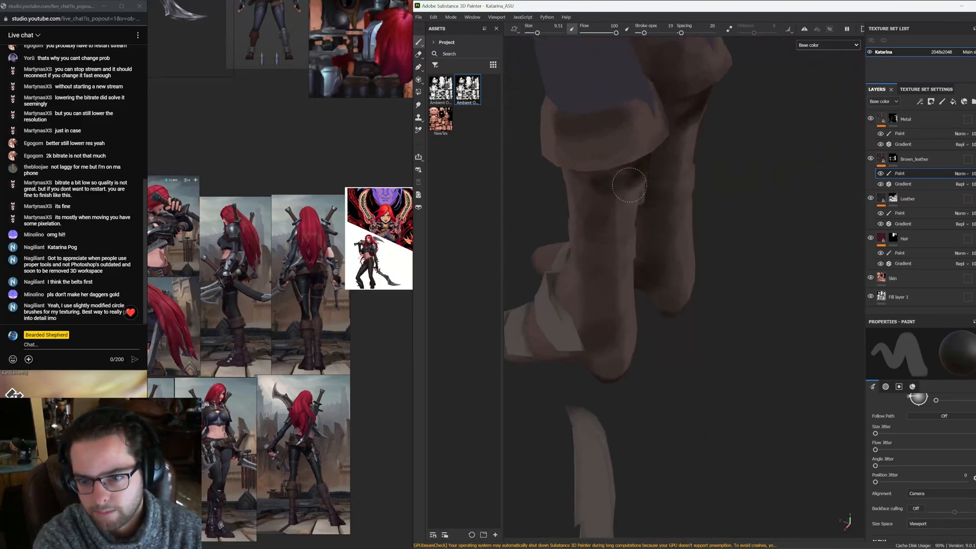
left_click_drag(595, 214, 639, 170, "alt")
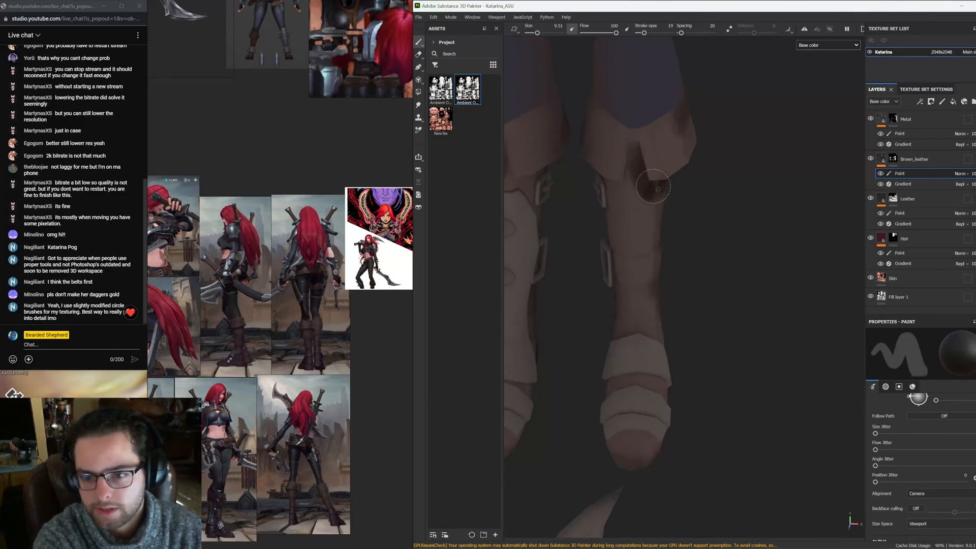
left_click_drag(654, 187, 626, 133, "alt")
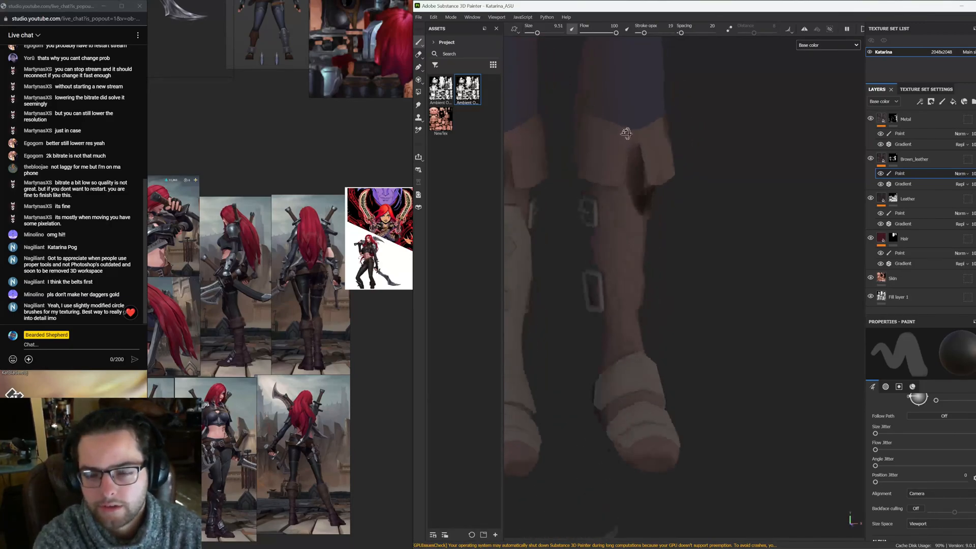
Switch to the Eraser and set it to Camera alignment, backface culling on, Viewport size space and Brush_Circle alpha
left_click(419, 54)
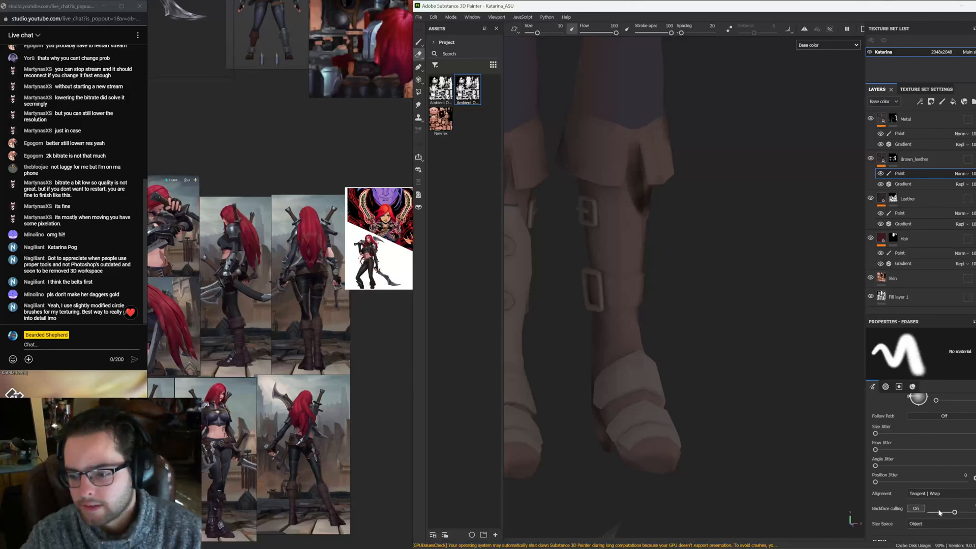
left_click(921, 496)
left_click(918, 502)
scroll(915, 481, "down", 2)
left_click(914, 477)
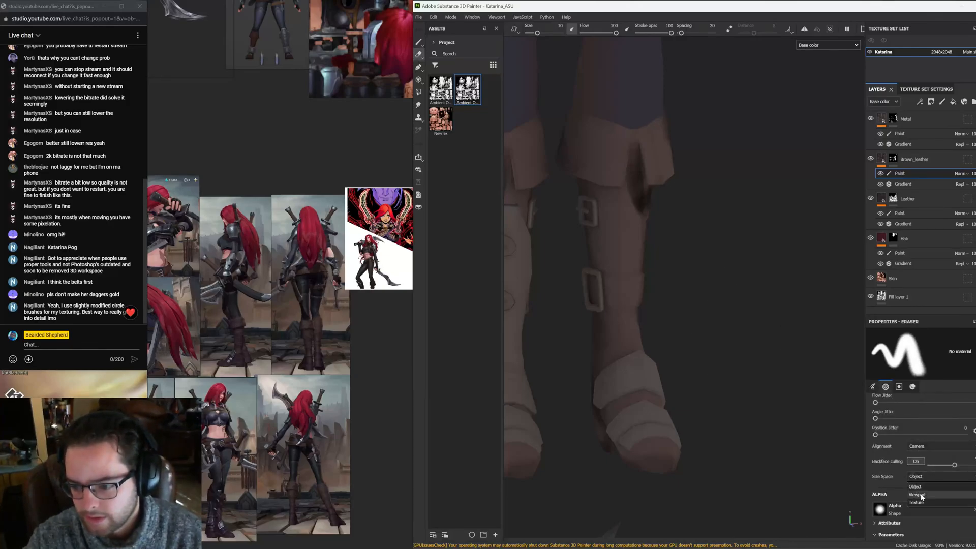
left_click(920, 496)
left_click(920, 508)
left_click(941, 423)
Set the eraser size to 8.19 and erase excess shading on the boot cuff
left_click_drag(666, 218, 636, 228, "alt")
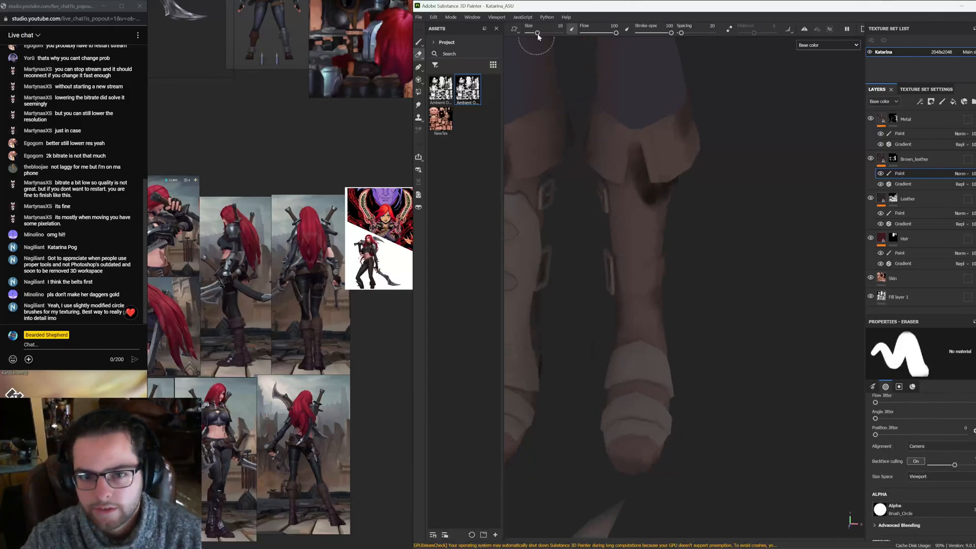
left_click_drag(538, 33, 537, 33)
middle_click_drag(629, 130, 521, 179, "alt")
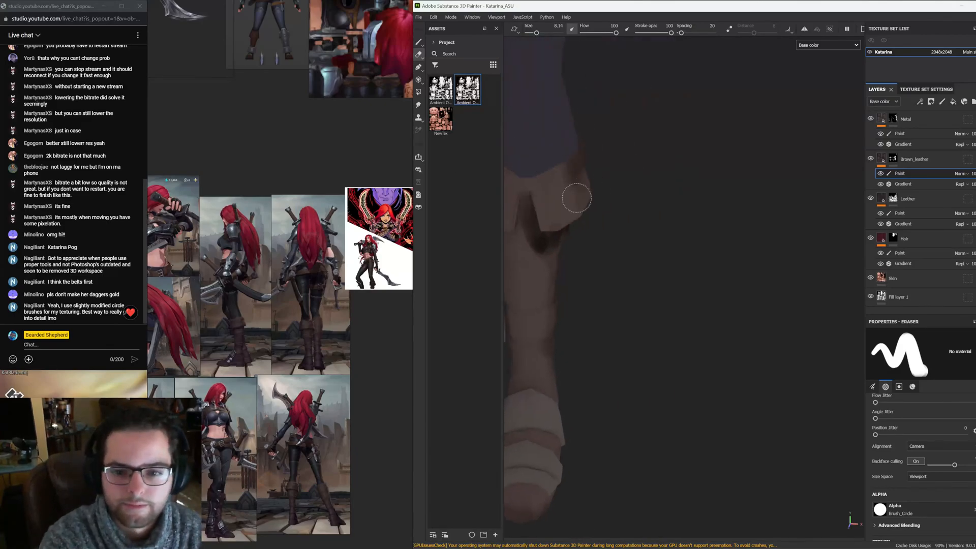
left_click_drag(525, 209, 561, 190, "alt")
left_click_drag(565, 234, 560, 203)
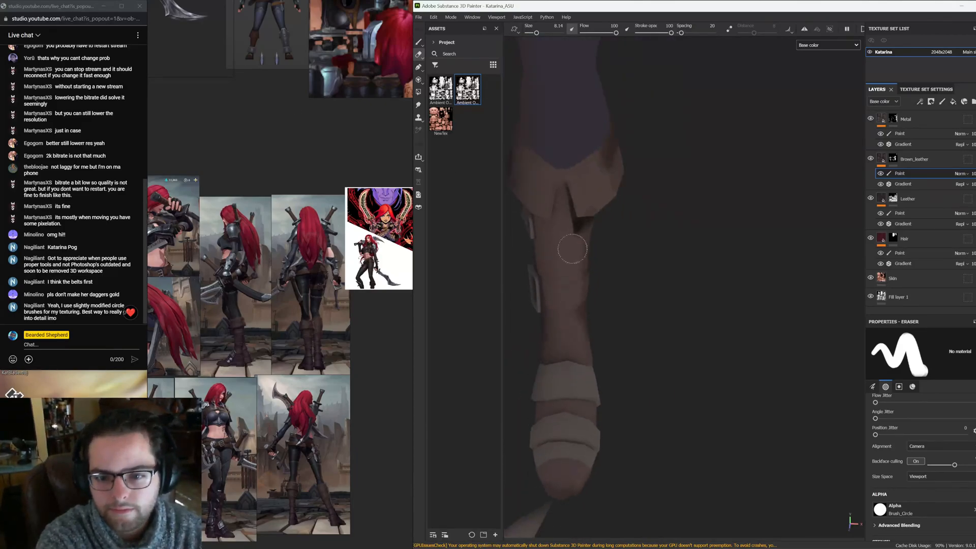
Return to the paint brush and paint shading around the boot straps, buckles and ankles
left_click_drag(672, 33, 652, 33)
left_click(421, 42)
left_click_drag(553, 222, 589, 219, "alt")
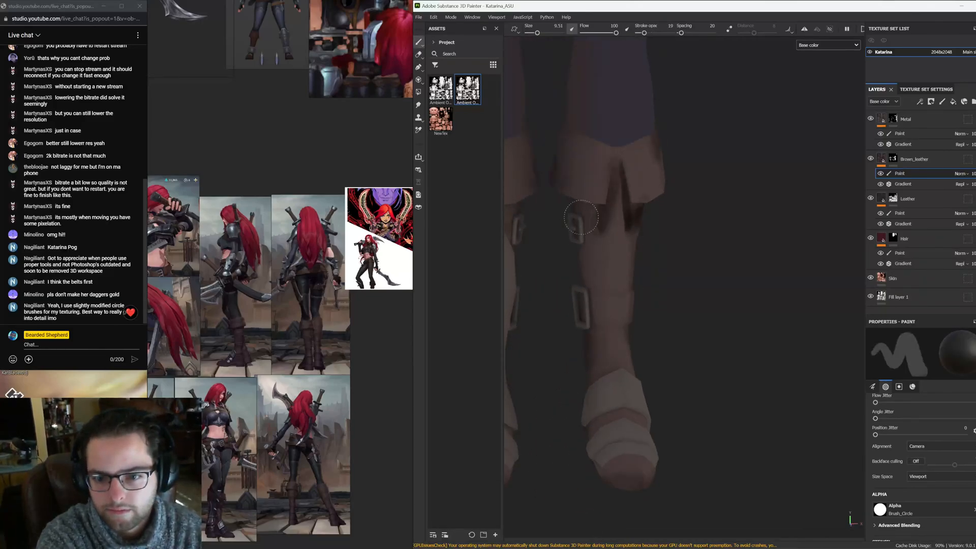
left_click_drag(584, 208, 627, 282)
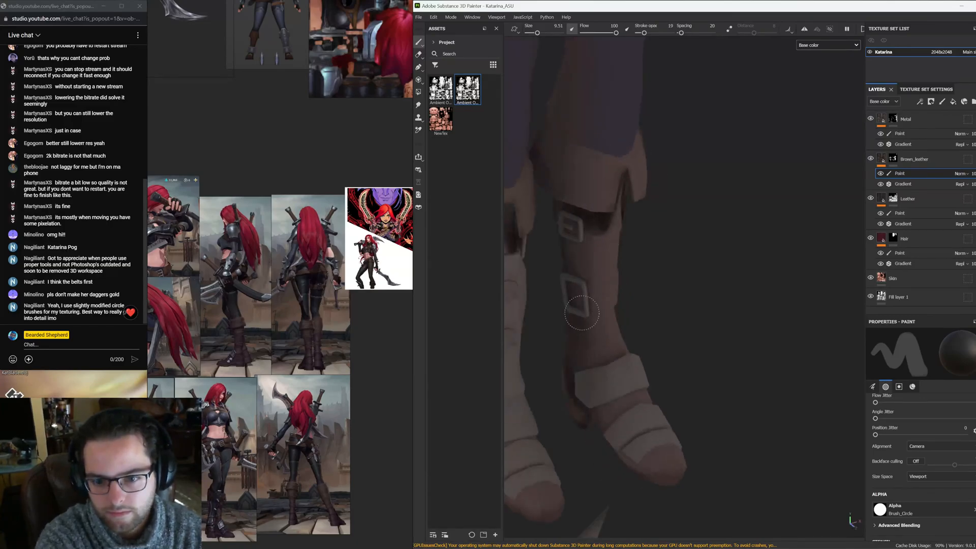
middle_click_drag(596, 372, 561, 265, "alt")
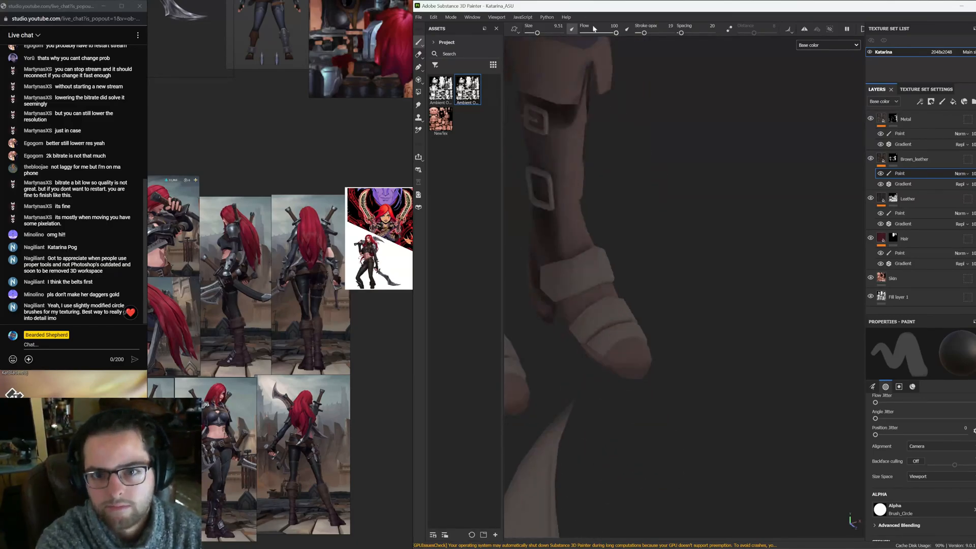
left_click(572, 29)
mouse_move(594, 353)
left_mouse_down("alt")
mouse_move(571, 344)
mouse_move(634, 328)
mouse_move(577, 344)
left_mouse_up("alt")
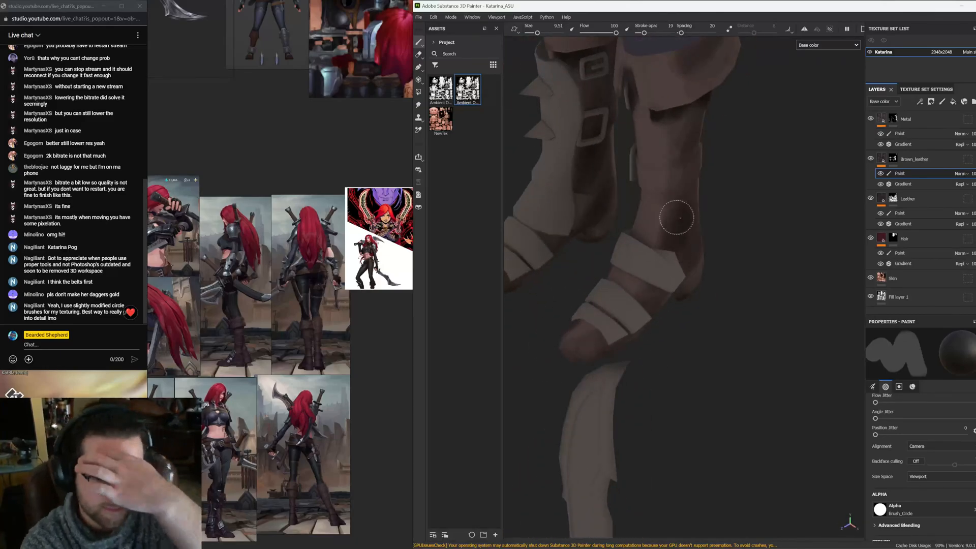
Paint shading on the back of the boots and around the boot cuffs on both legs
mouse_move(677, 218)
left_mouse_down()
mouse_move(697, 127)
mouse_move(694, 184)
mouse_move(695, 152)
left_mouse_up()
middle_click_drag(611, 157, 700, 213, "alt")
left_click_drag(700, 214, 726, 300, "alt")
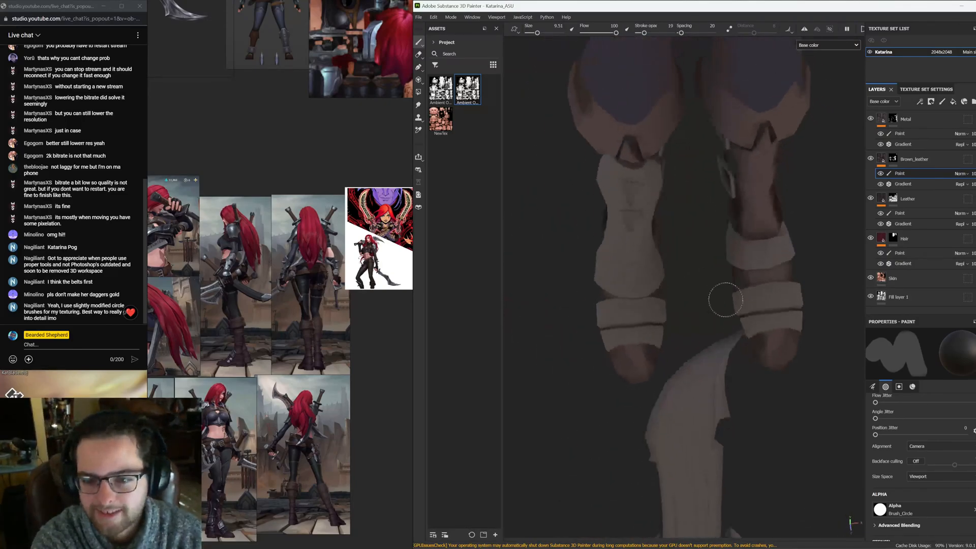
mouse_move(645, 334)
left_mouse_down("alt")
mouse_move(580, 298)
mouse_move(571, 272)
mouse_move(622, 313)
mouse_move(683, 331)
mouse_move(703, 355)
mouse_move(693, 291)
mouse_move(658, 298)
left_mouse_up("alt")
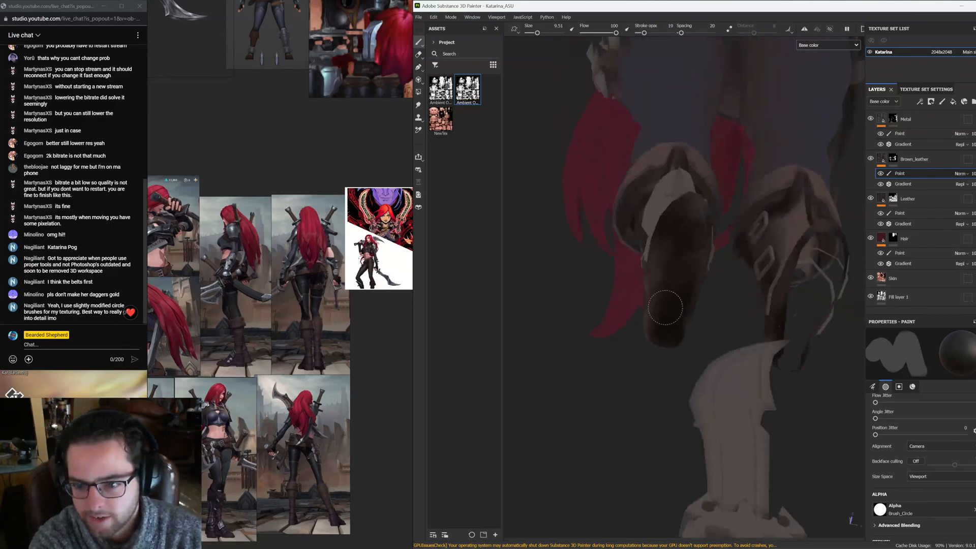
mouse_move(686, 229)
left_mouse_down("alt")
mouse_move(693, 312)
mouse_move(625, 234)
mouse_move(638, 346)
mouse_move(593, 197)
mouse_move(702, 275)
mouse_move(803, 303)
mouse_move(763, 277)
mouse_move(676, 261)
mouse_move(709, 273)
left_mouse_up("alt")
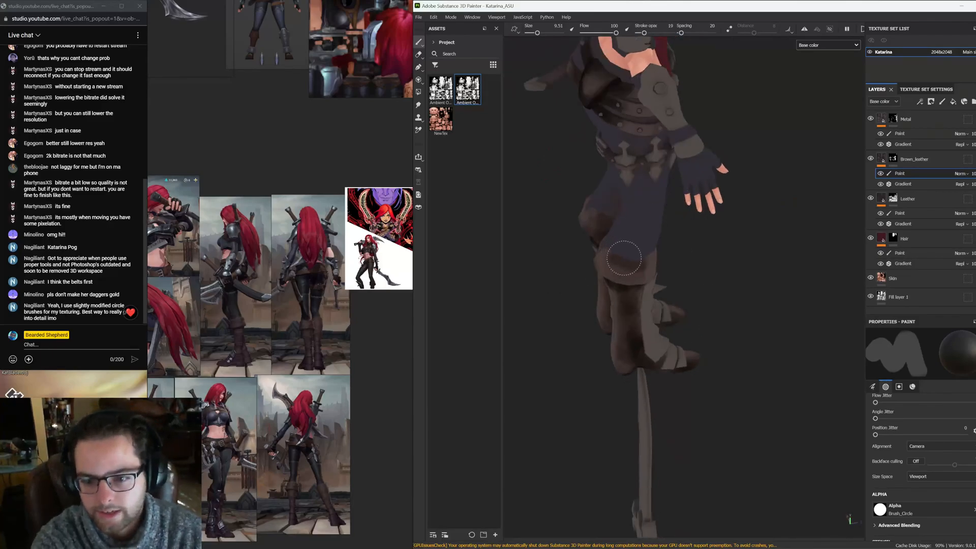
mouse_move(642, 277)
left_mouse_down("alt")
mouse_move(692, 281)
mouse_move(732, 268)
mouse_move(682, 218)
mouse_move(756, 213)
mouse_move(727, 218)
mouse_move(621, 273)
left_mouse_up("alt")
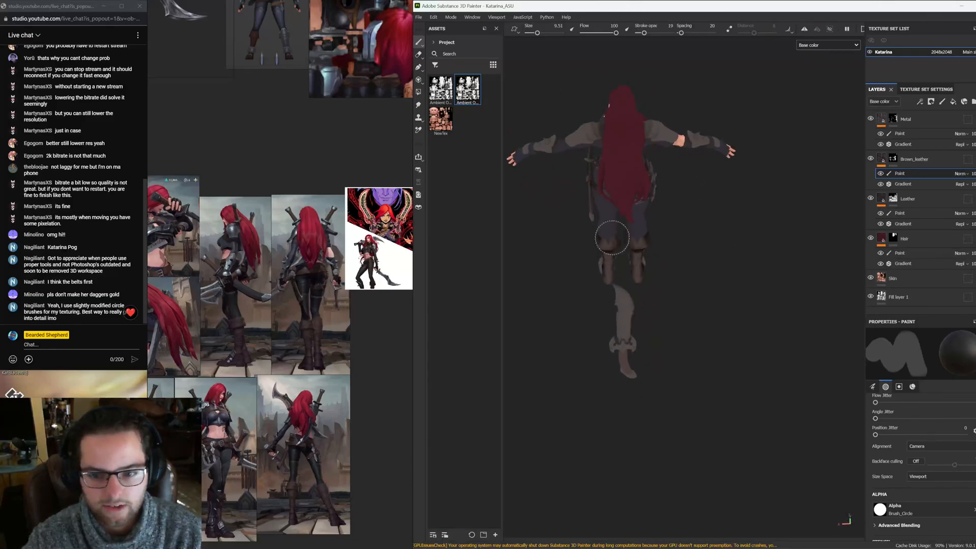
Orbit around the whole model to inspect the painted shading on the legs and boots
right_click_drag(613, 238, 874, 340, "alt")
middle_click_drag(704, 321, 700, 371, "alt")
right_click_drag(700, 371, 763, 331, "alt")
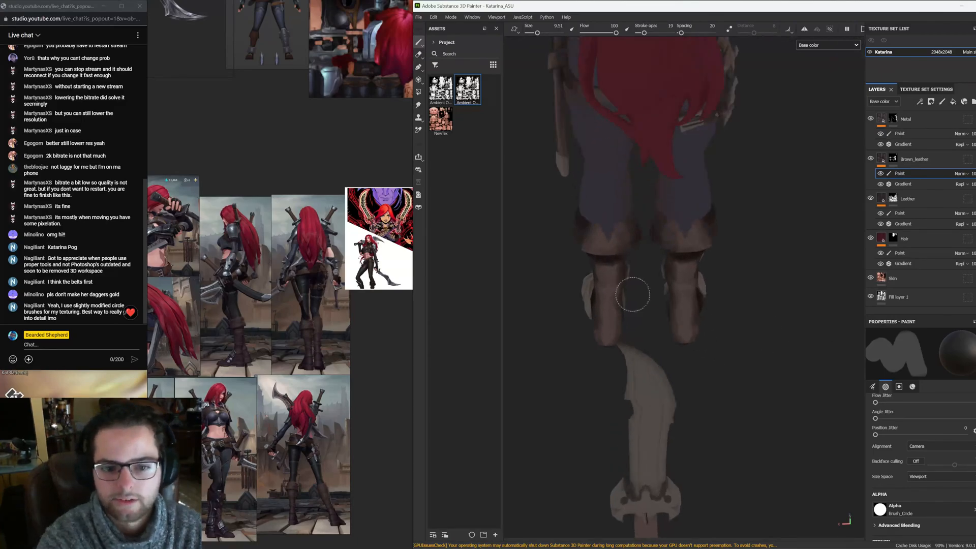
left_click_drag(632, 295, 585, 320, "alt")
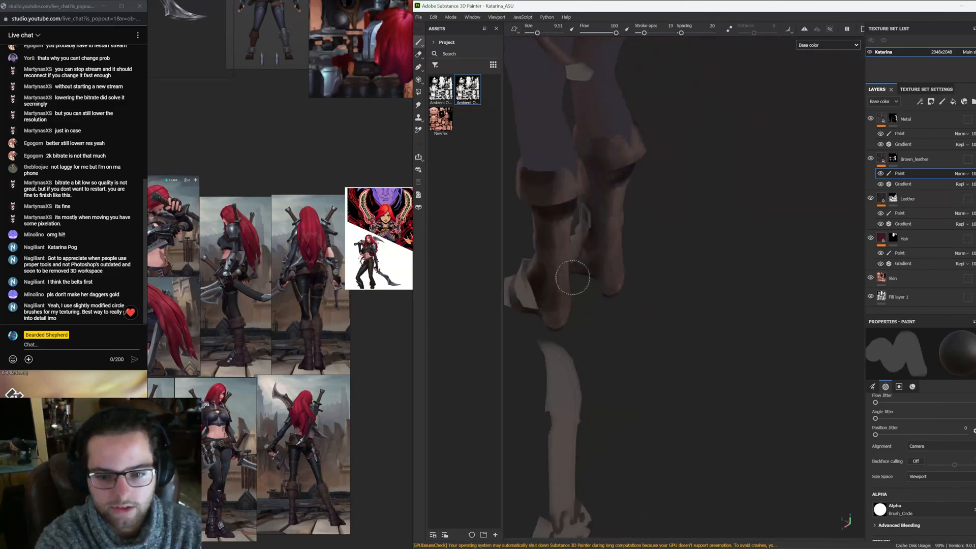
left_click_drag(573, 277, 531, 304, "alt")
right_click_drag(712, 249, 668, 243, "alt")
middle_click_drag(667, 244, 655, 277, "alt")
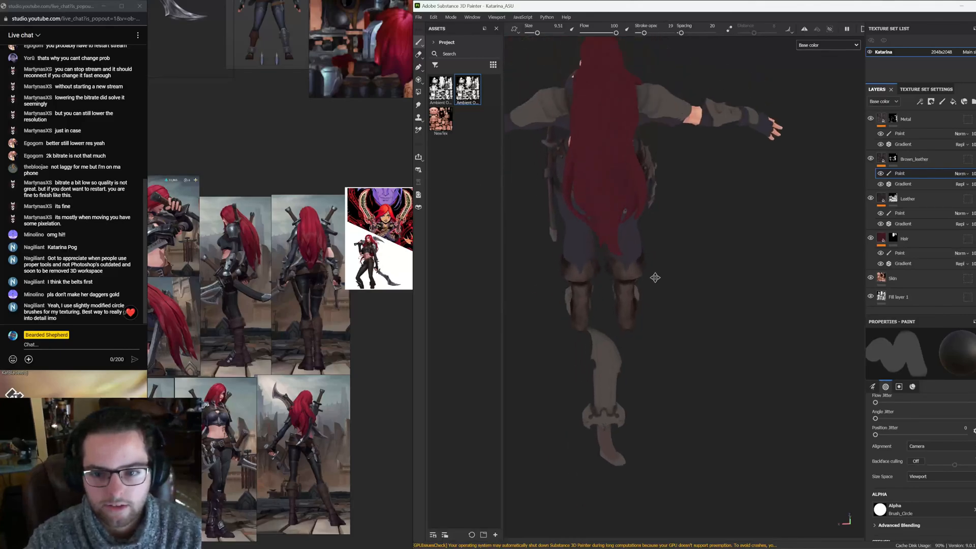
left_click_drag(655, 278, 833, 355, "alt")
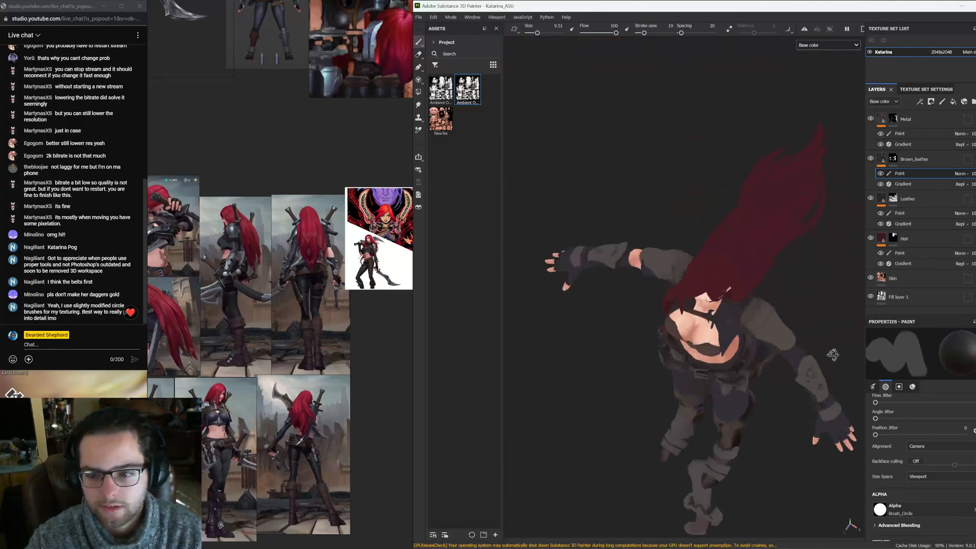
middle_click_drag(833, 354, 726, 307, "alt")
left_click_drag(726, 307, 754, 316, "alt")
middle_click_drag(754, 315, 745, 304, "alt")
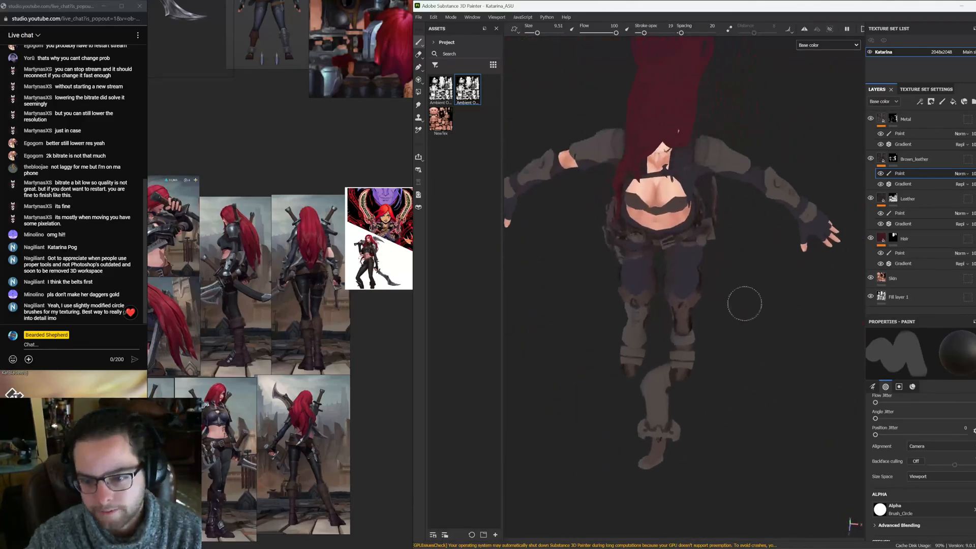
left_click_drag(745, 303, 637, 351, "alt")
right_click_drag(636, 351, 733, 365, "alt")
middle_click_drag(734, 364, 721, 325, "alt")
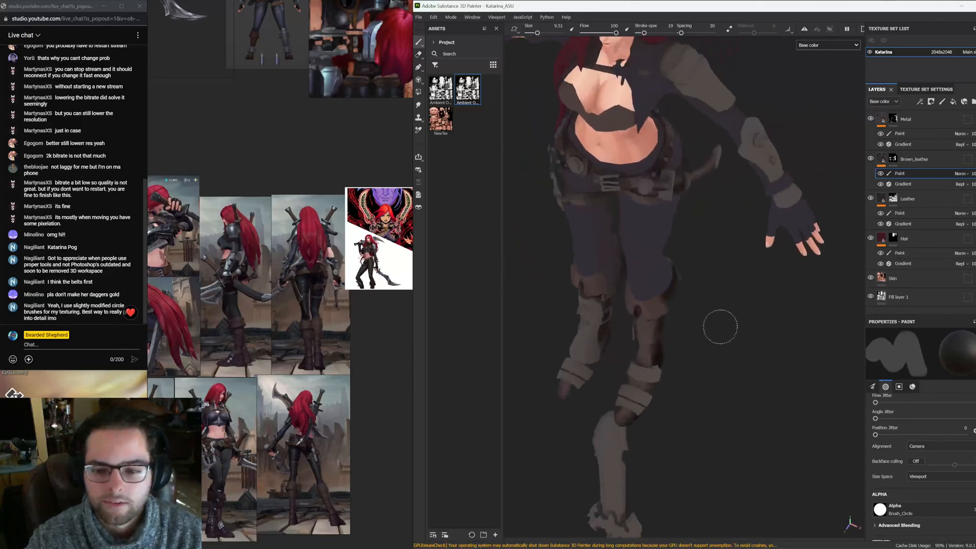
left_click_drag(722, 325, 618, 385, "alt")
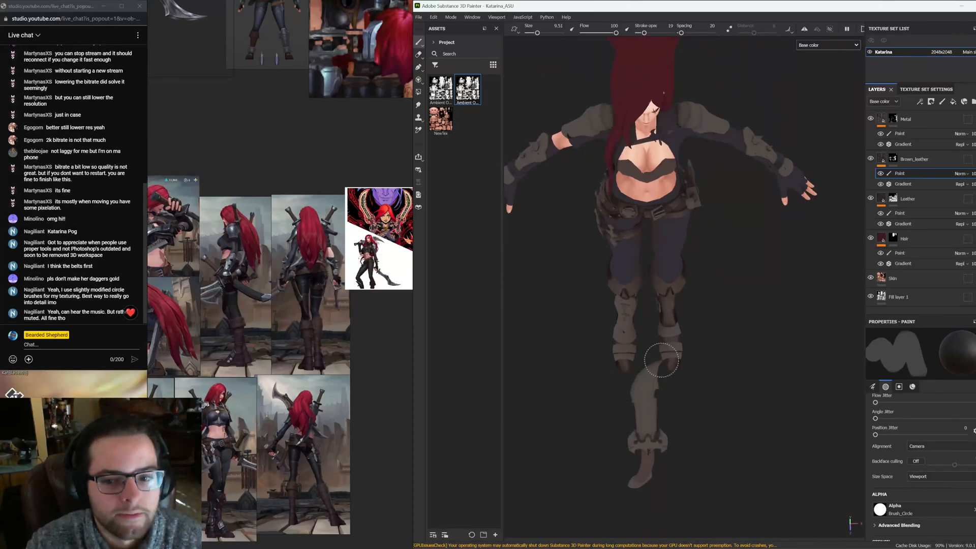
Examine the face, chest and torso of the model from several angles
left_click_drag(669, 232, 779, 205, "alt")
middle_click_drag(779, 206, 606, 266, "alt")
left_click_drag(606, 266, 650, 288, "alt")
middle_click_drag(650, 288, 616, 341, "alt")
right_click_drag(616, 340, 765, 226, "alt")
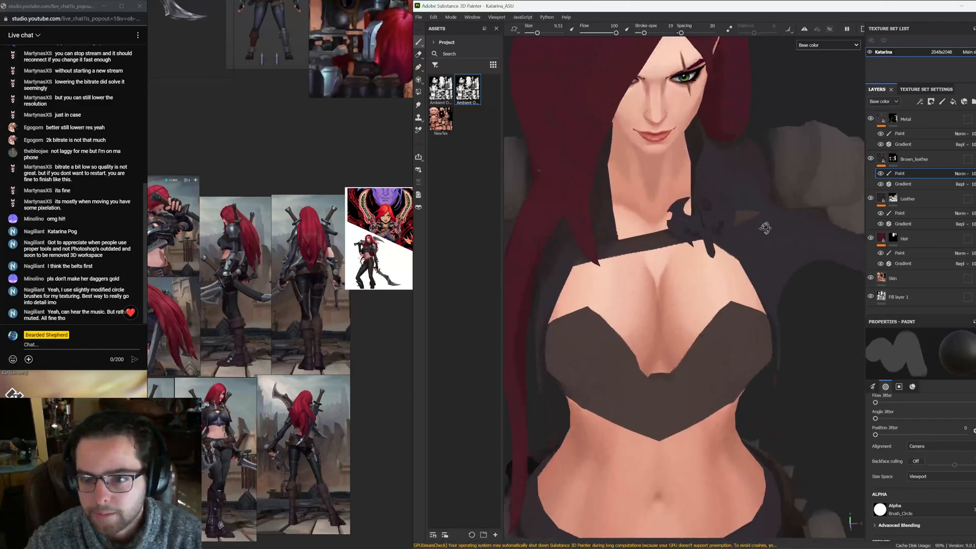
left_click_drag(765, 226, 725, 251, "alt")
middle_click_drag(724, 250, 695, 279, "alt")
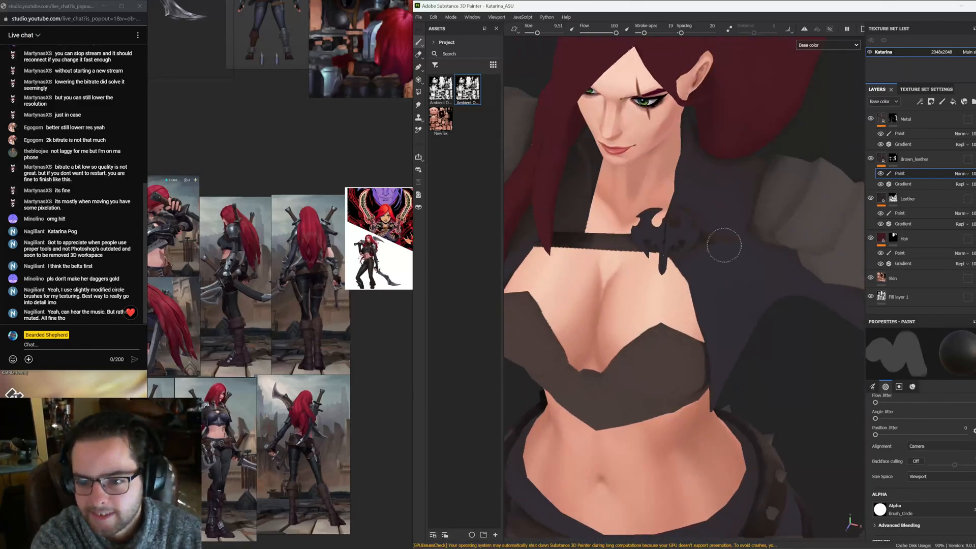
left_click_drag(670, 246, 693, 184, "alt")
right_click_drag(692, 184, 615, 275, "alt")
middle_click_drag(615, 275, 621, 174, "alt")
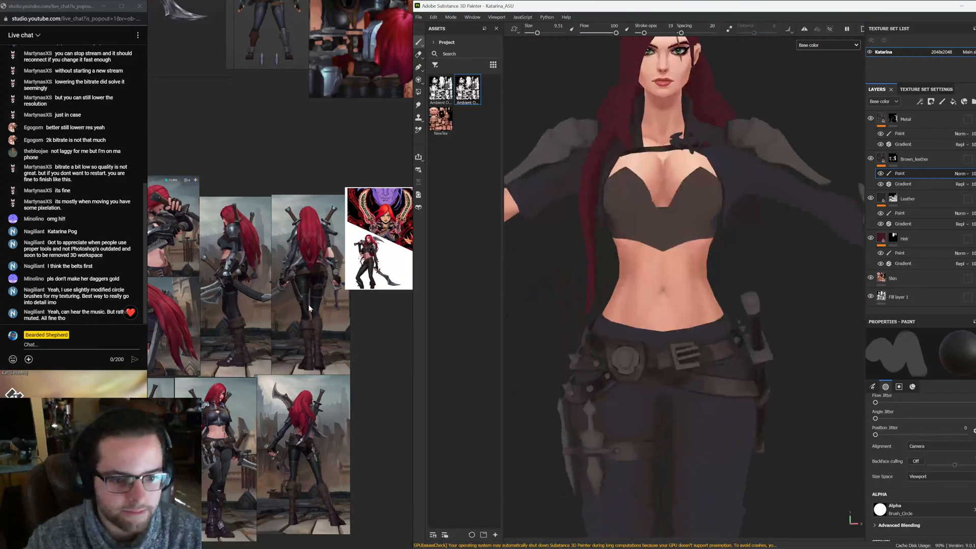
Browse the reference images of Katarina's outfit and chest for comparison with the model
scroll(311, 316, "down", 2)
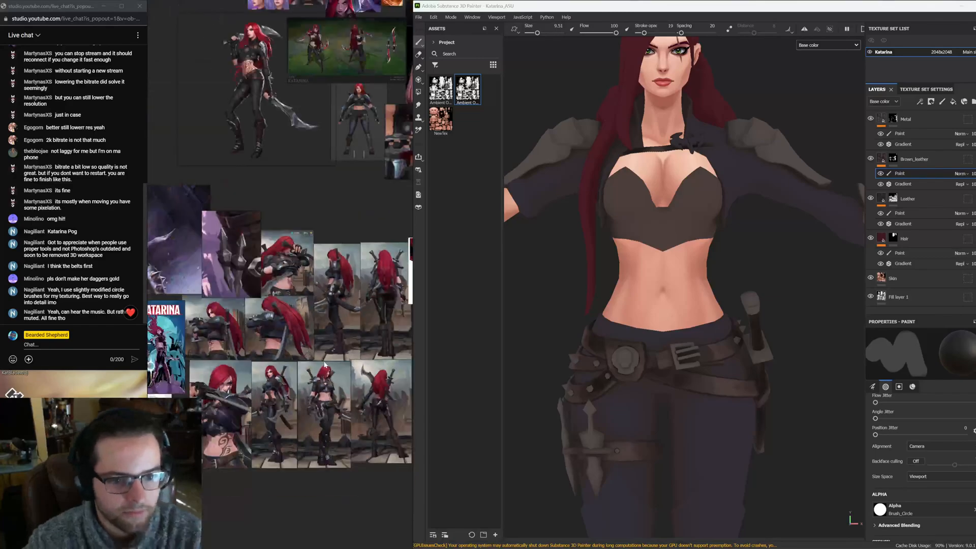
scroll(241, 396, "up", 3)
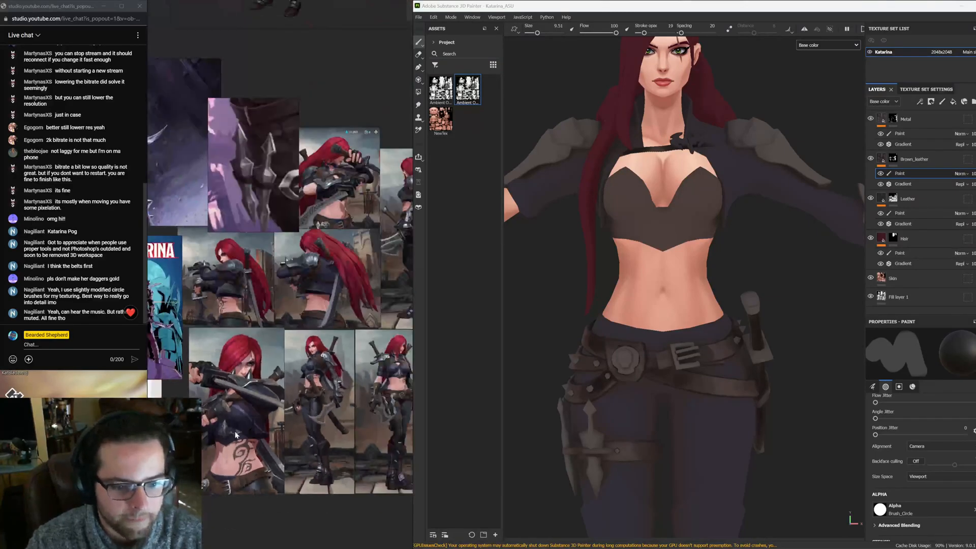
scroll(293, 334, "down", 3)
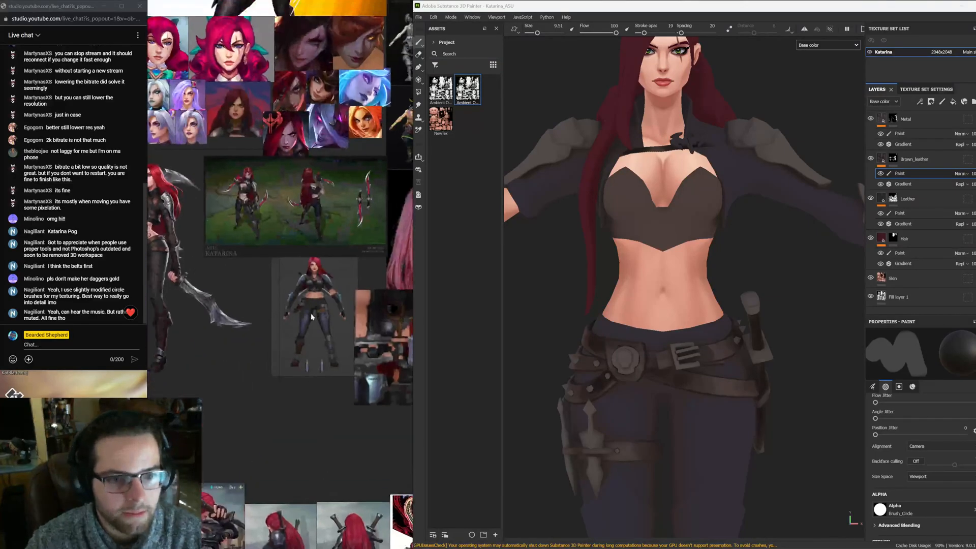
scroll(239, 232, "up", 3)
scroll(238, 233, "up", 3)
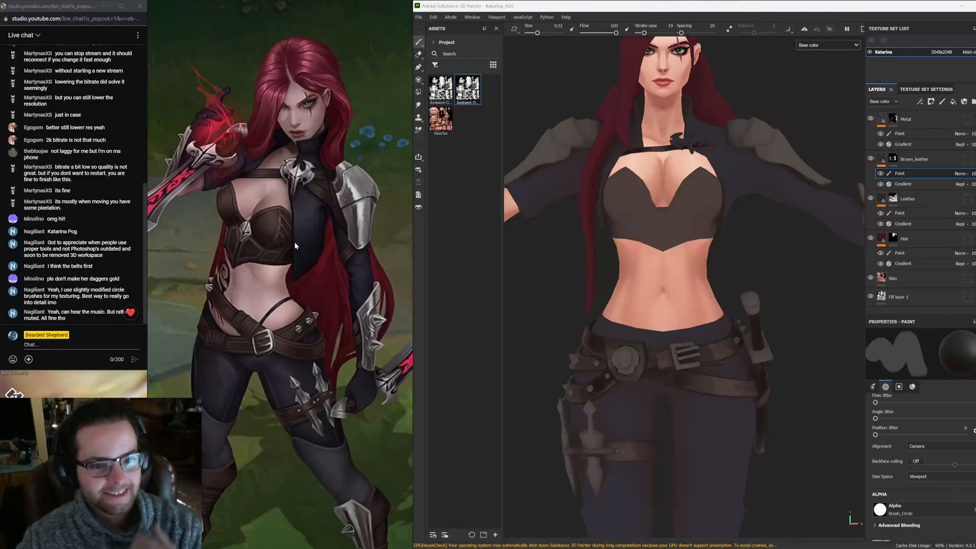
scroll(713, 268, "down", 3)
left_click_drag(718, 248, 678, 289, "alt")
scroll(678, 289, "up", 5)
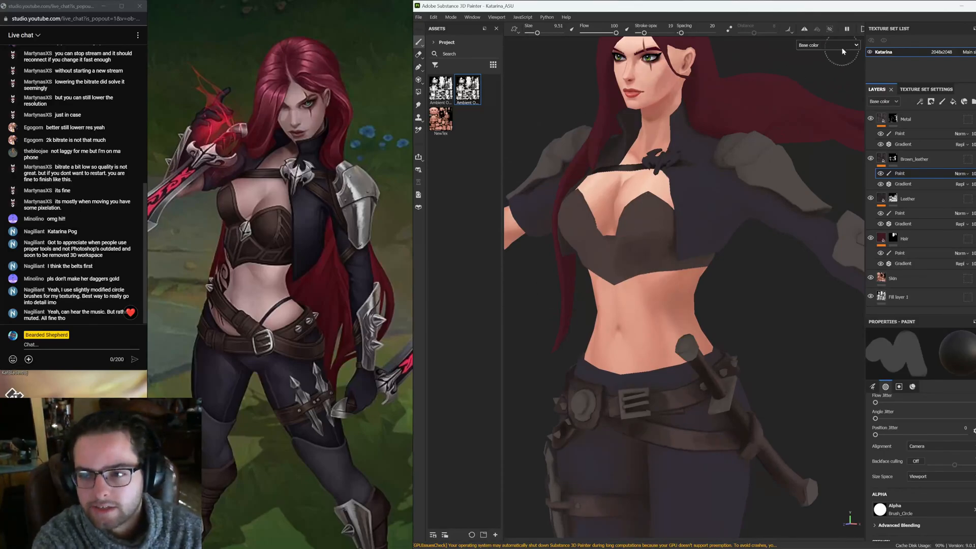
Enable mirror symmetry for painting and paint shading on the chest top
left_click(804, 29)
left_click(819, 31)
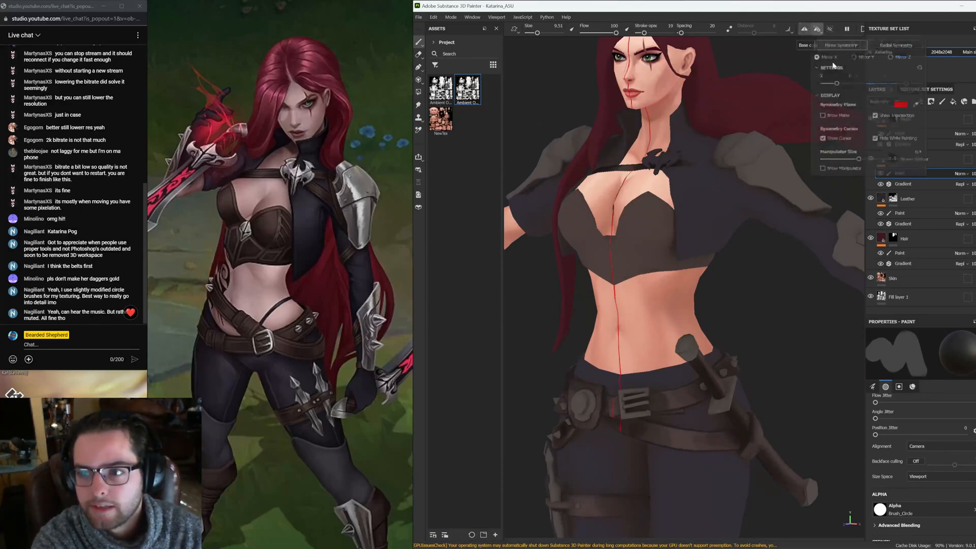
left_click(875, 124)
left_click(789, 257)
left_click_drag(631, 260, 690, 234, "alt+shift")
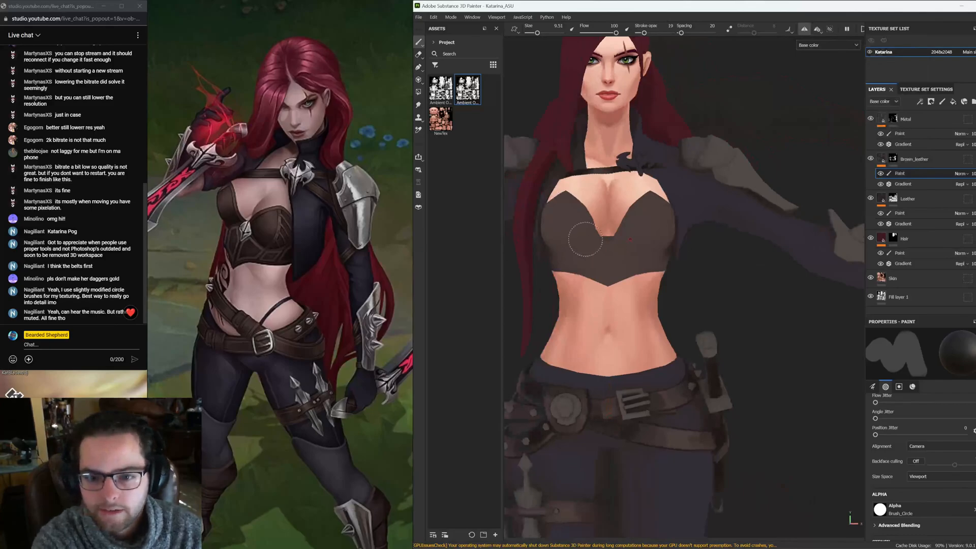
left_click_drag(585, 239, 582, 260)
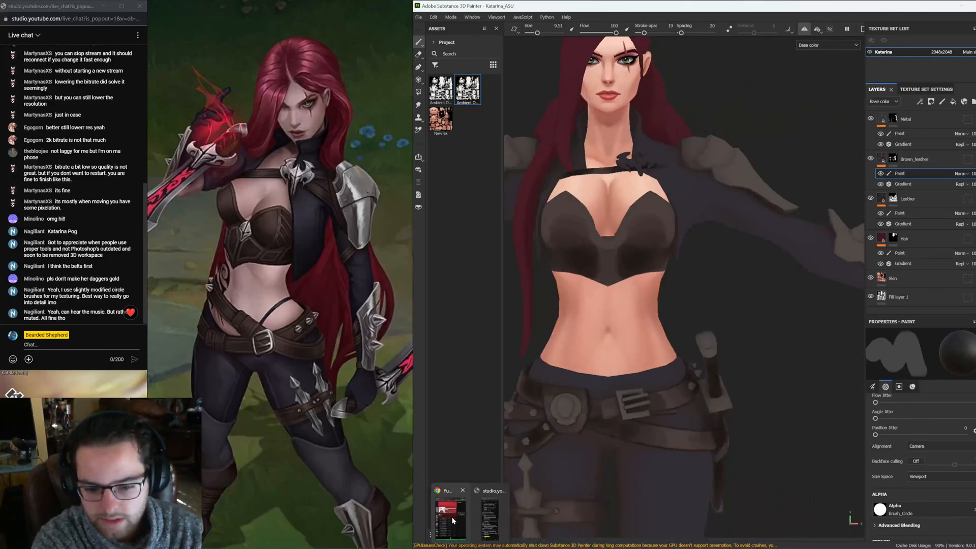
left_click(454, 516)
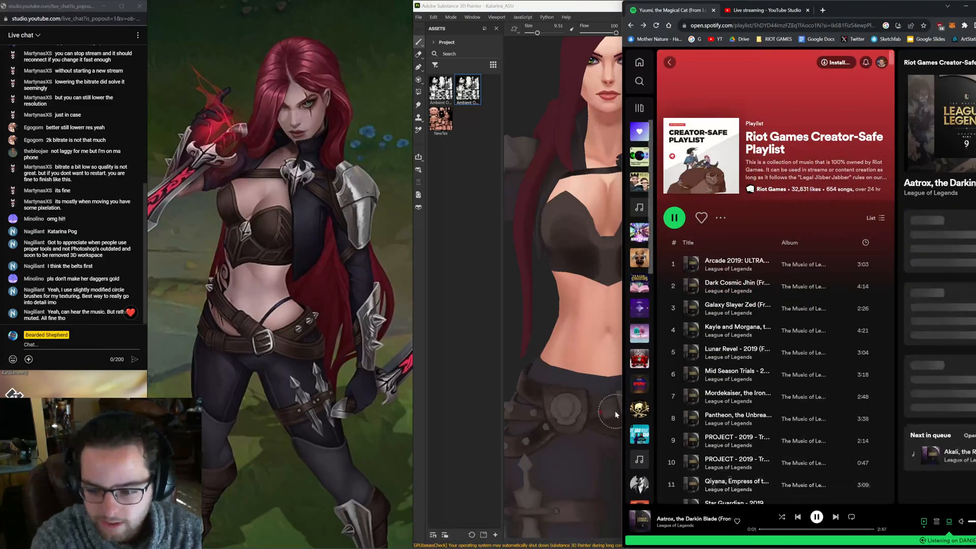
left_click(485, 259)
middle_click_drag(679, 406, 732, 424, "alt")
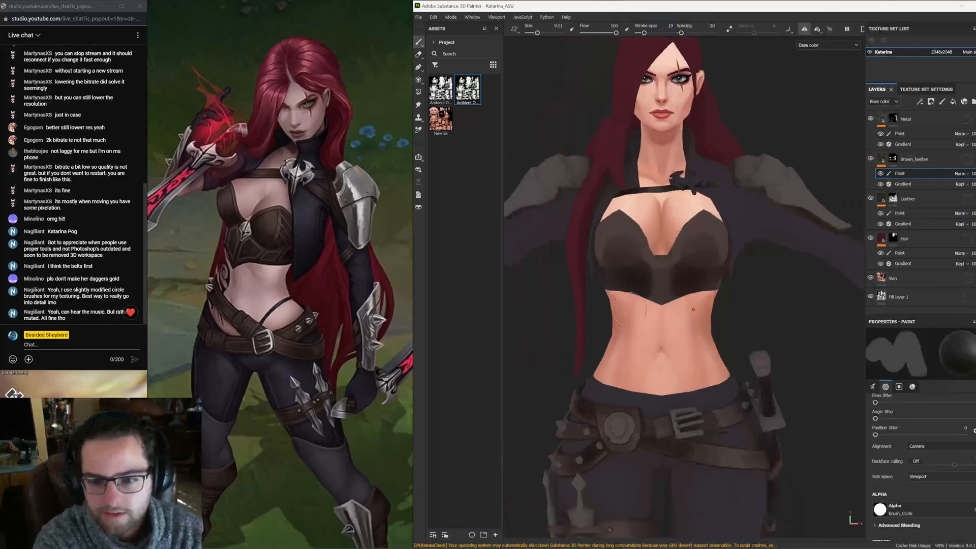
left_click_drag(615, 325, 648, 283, "alt")
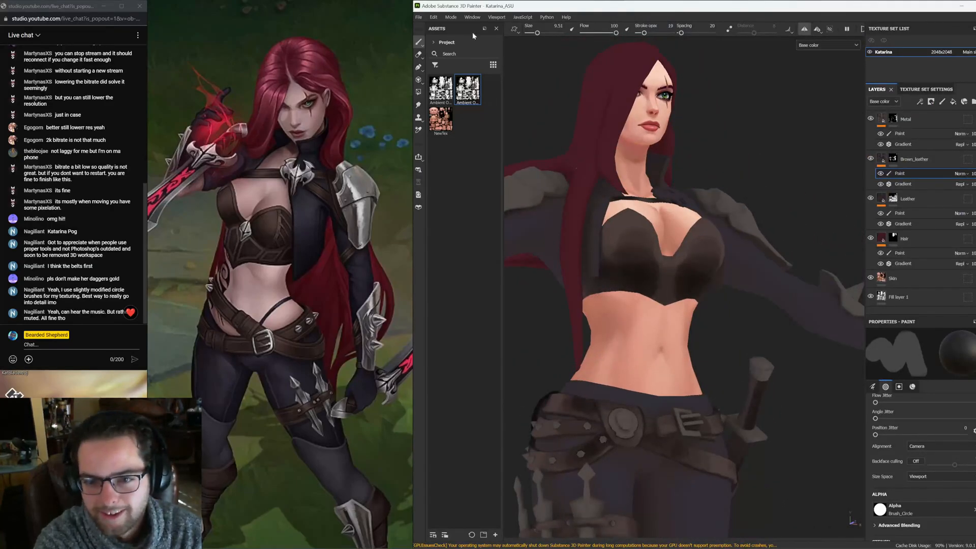
Paint darker shading along the underside of the chest top
left_click(573, 30)
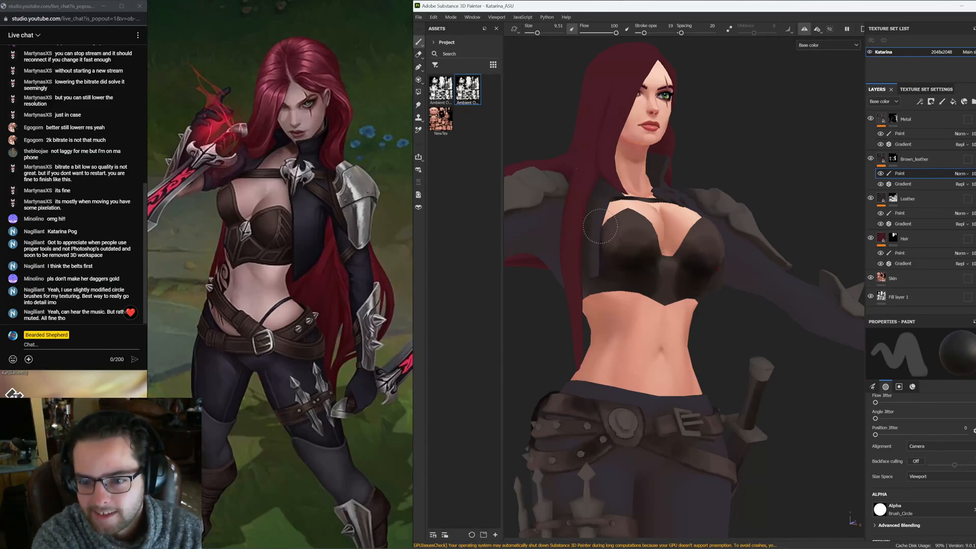
mouse_move(629, 257)
left_mouse_down("alt")
mouse_move(621, 282)
mouse_move(636, 294)
left_mouse_up("alt")
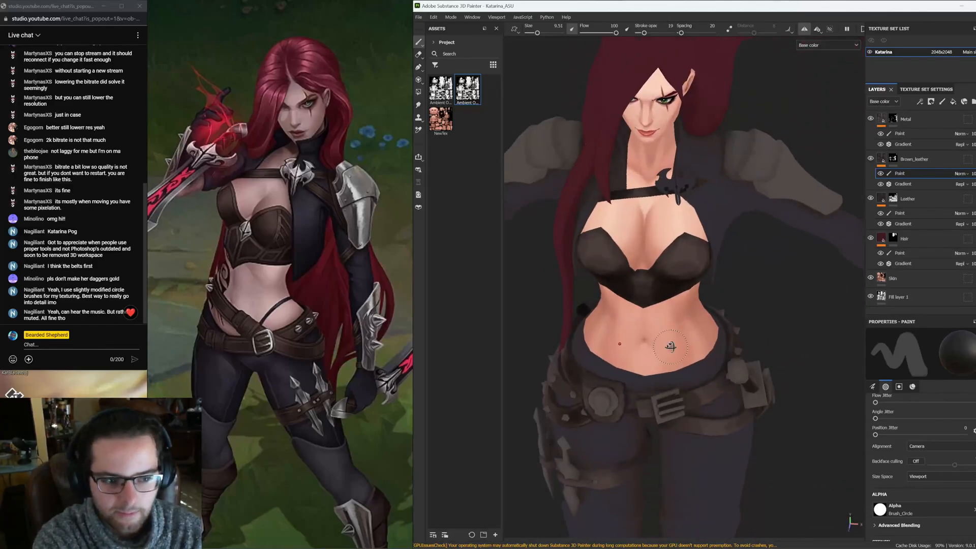
Examine the torso and locate the reference image showing the hip tattoo
left_click_drag(671, 347, 662, 300, "alt")
right_click_drag(764, 276, 540, 214, "alt")
left_click_drag(712, 297, 694, 311, "alt")
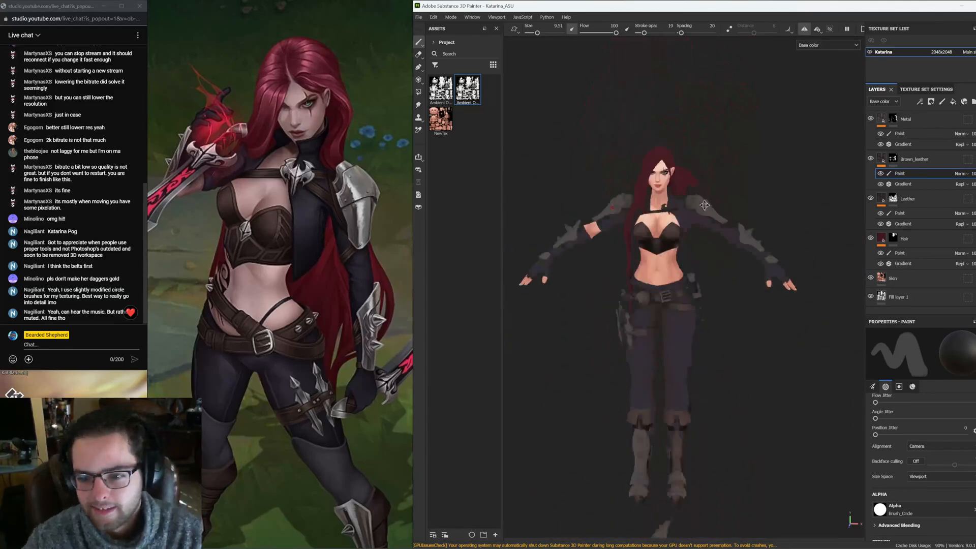
right_click_drag(694, 310, 778, 316, "alt")
mouse_move(778, 315)
left_mouse_down("alt")
mouse_move(780, 356)
mouse_move(753, 357)
left_mouse_up("alt")
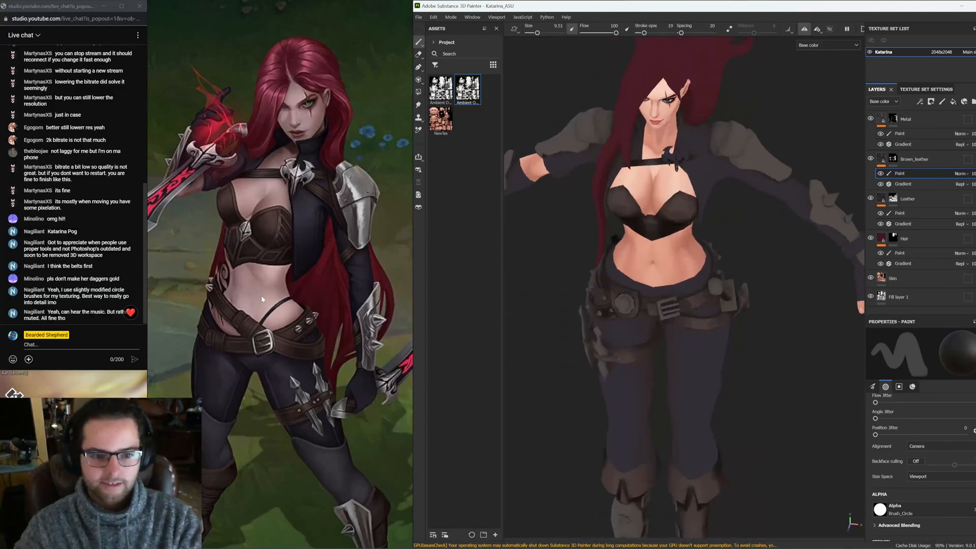
scroll(262, 299, "down", 6)
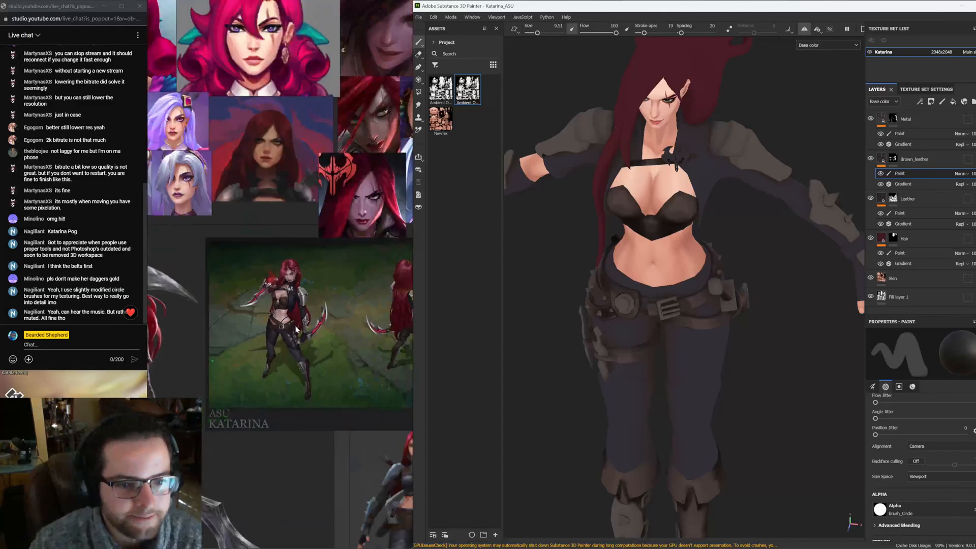
scroll(296, 329, "down", 3)
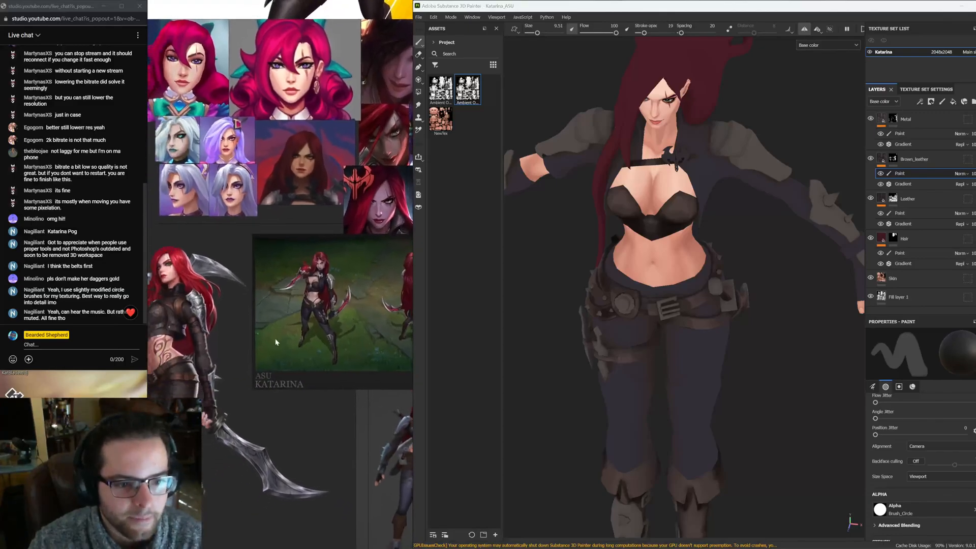
scroll(279, 275, "up", 9)
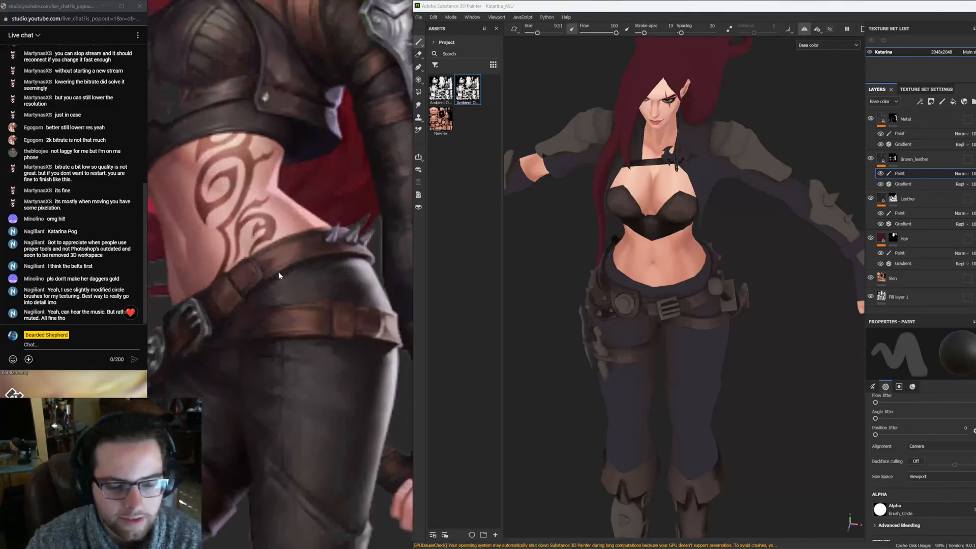
scroll(943, 520, "down", 6)
Sample the skin tone from the reference image as the brush base color
left_click(975, 495)
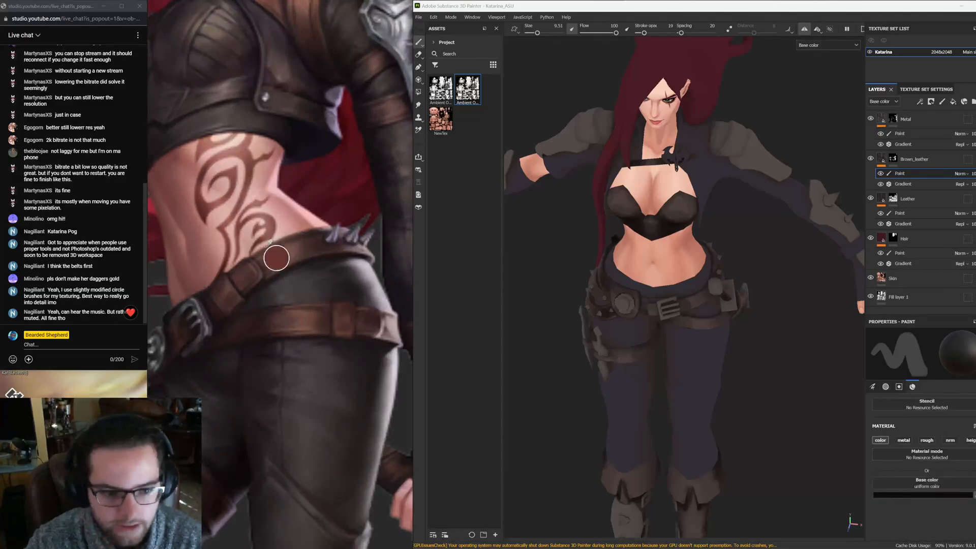
left_click(294, 273)
scroll(294, 272, "down", 6)
scroll(663, 246, "up", 3)
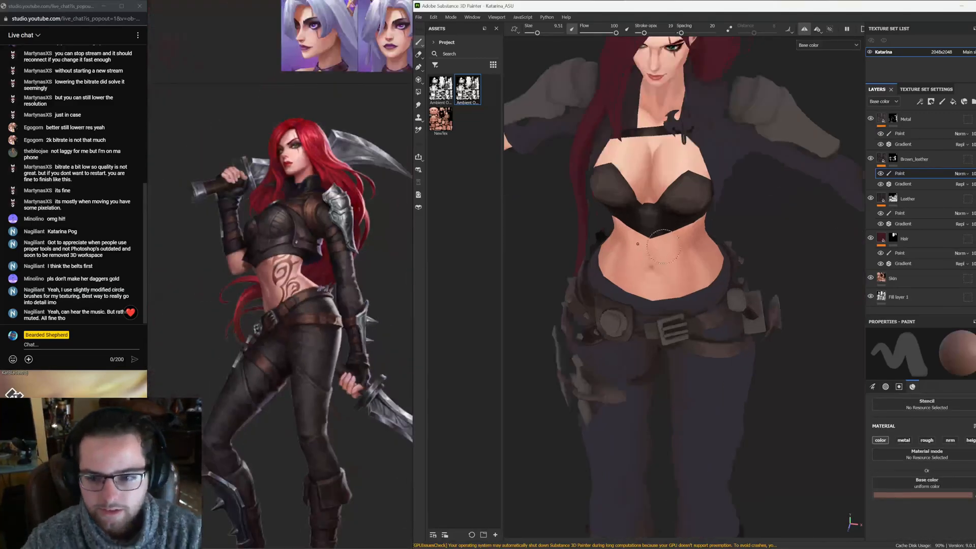
scroll(664, 246, "up", 2)
middle_click_drag(656, 216, 638, 311, "alt")
left_click_drag(612, 257, 588, 260, "alt")
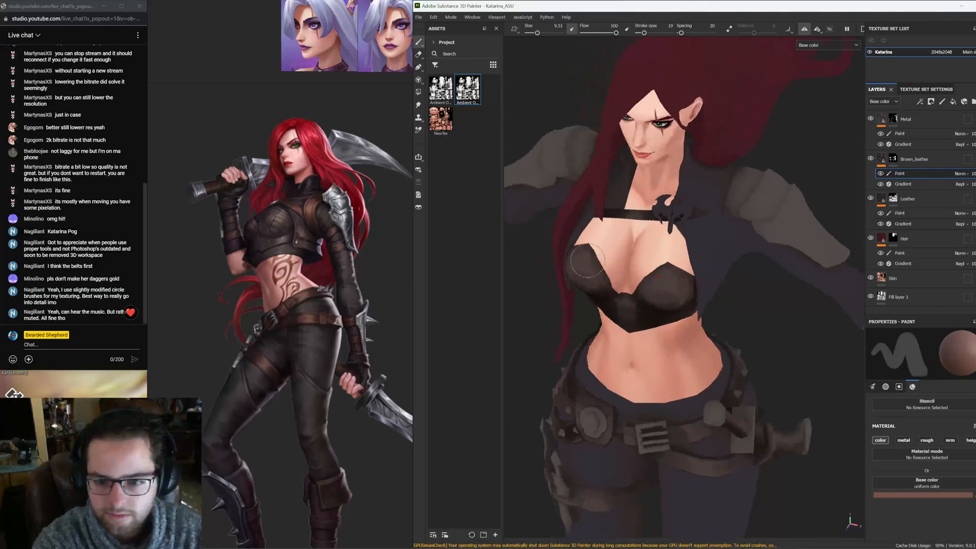
Set the brush flow to 41 and save the project
left_click_drag(615, 32, 596, 33)
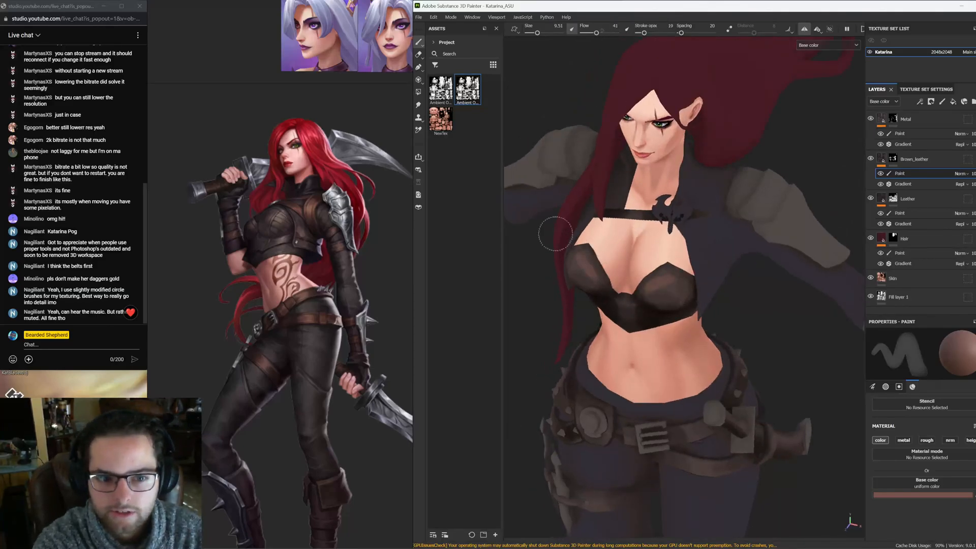
left_click_drag(587, 264, 634, 271, "alt")
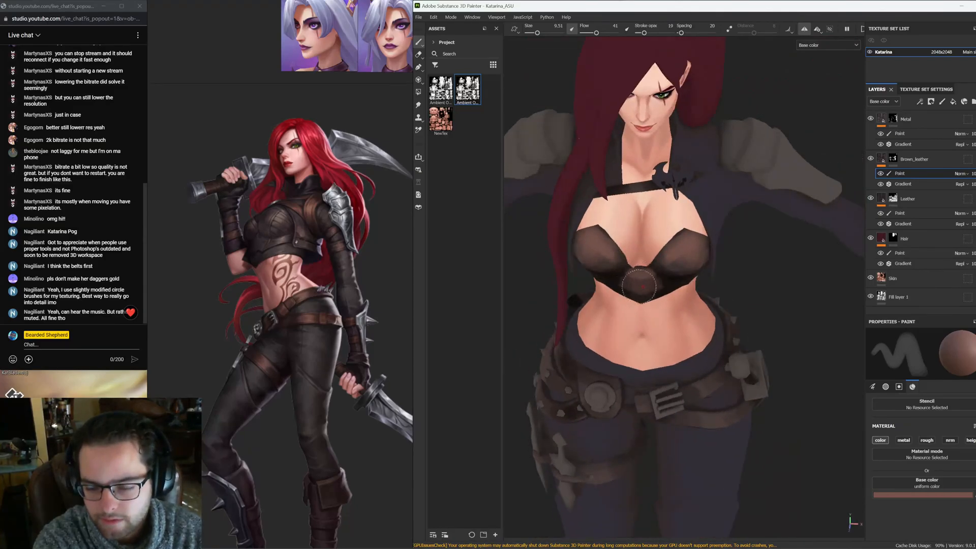
mouse_move(649, 280)
left_mouse_down("alt")
mouse_move(639, 257)
mouse_move(636, 286)
mouse_move(618, 256)
left_mouse_up("alt")
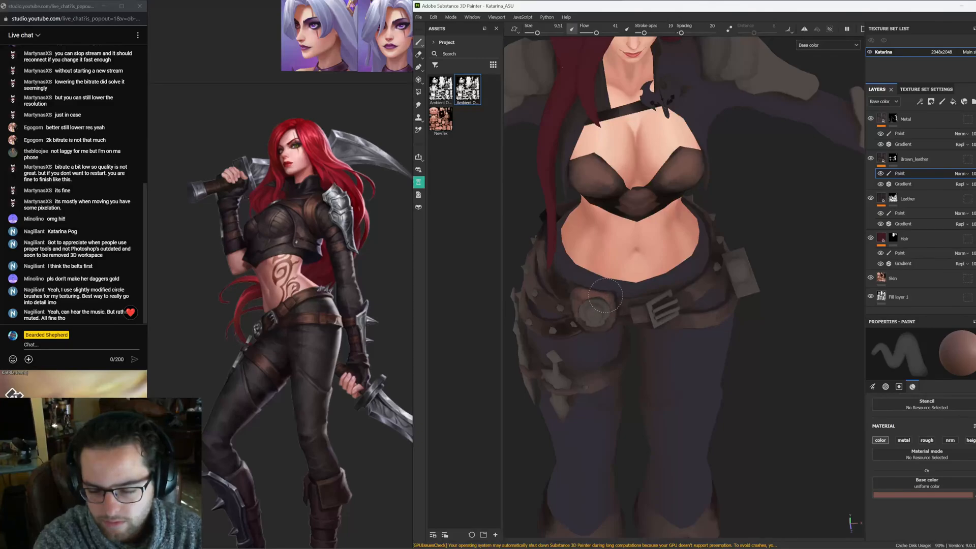
left_click_drag(589, 301, 602, 318, "alt")
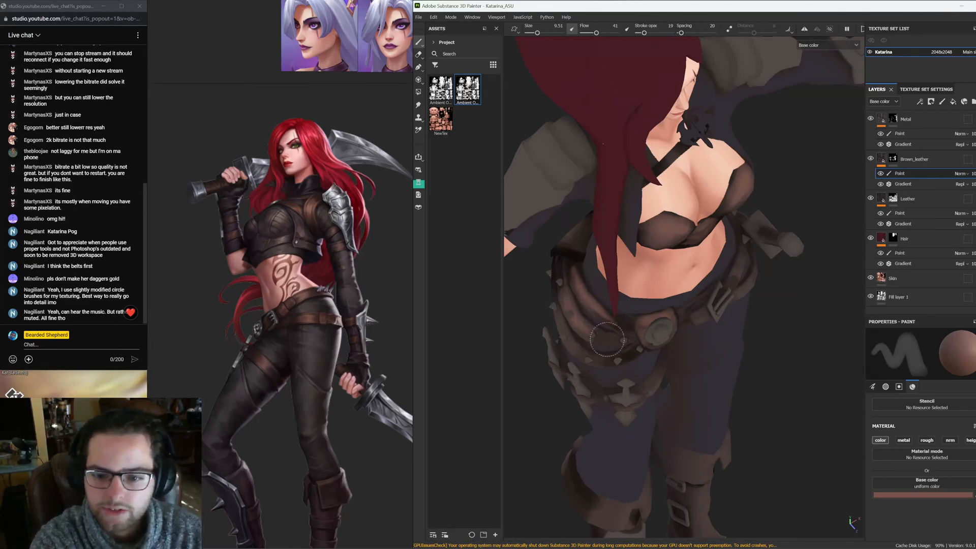
left_click_drag(600, 326, 564, 342, "alt")
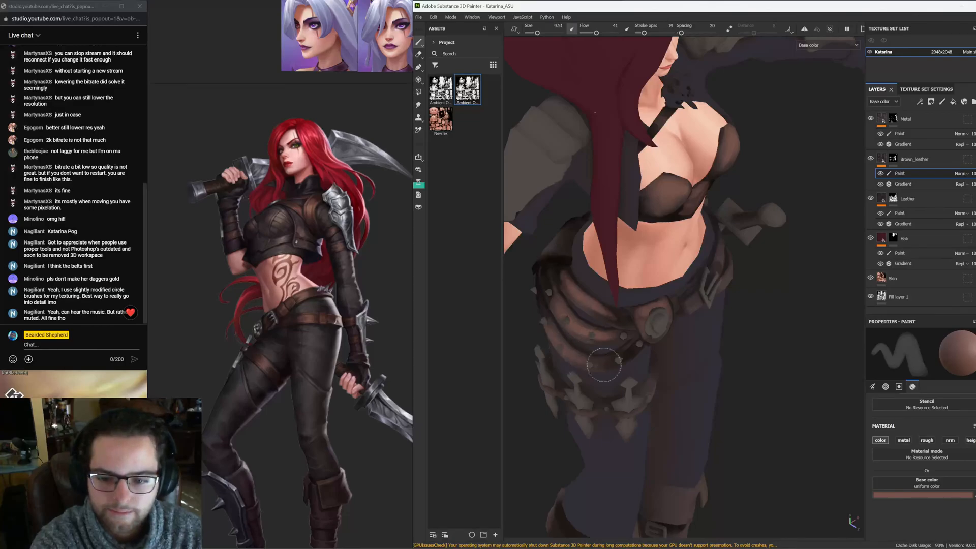
mouse_move(607, 362)
left_mouse_down("alt")
mouse_move(628, 364)
mouse_move(644, 273)
left_mouse_up("alt")
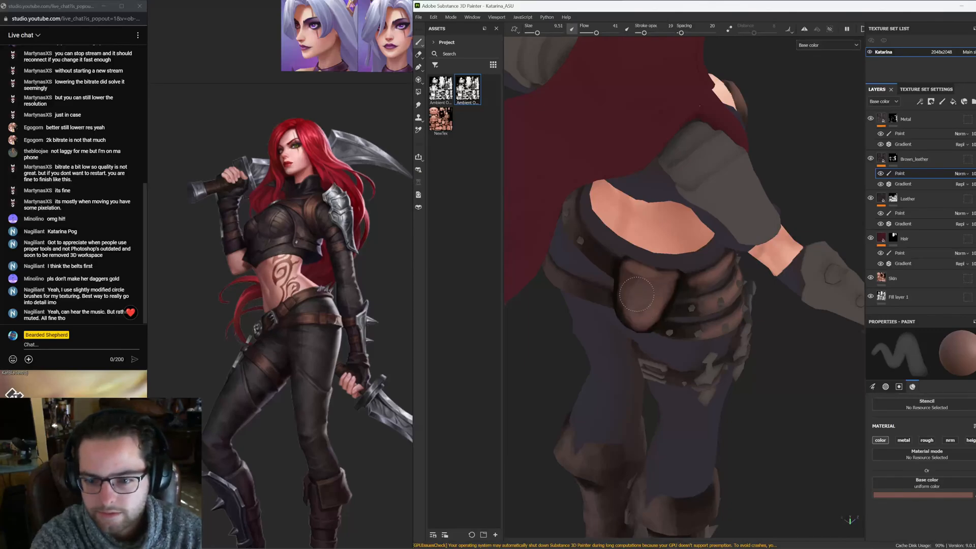
left_click_drag(582, 249, 575, 228)
key("ctrl+s")
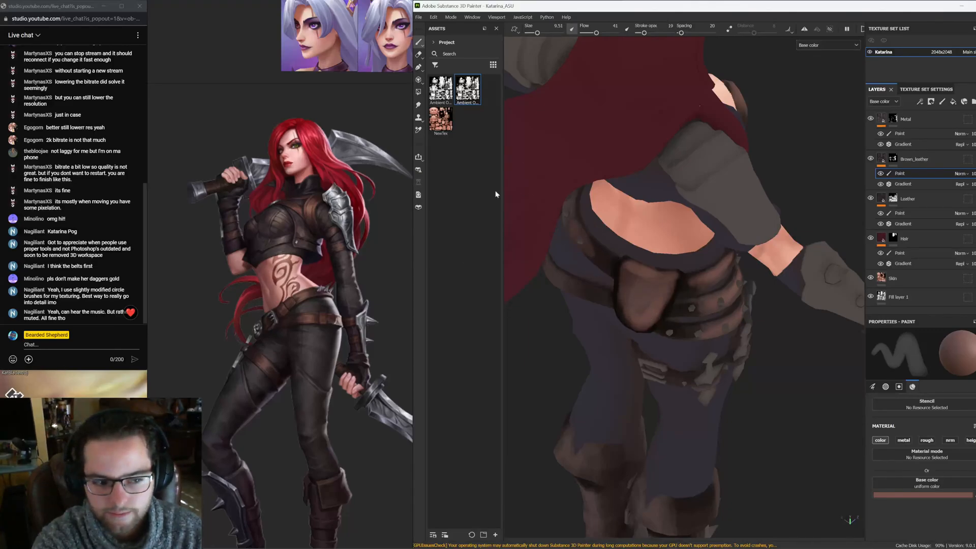
Examine the belts and hip area of the model from several angles against the reference art
mouse_move(573, 262)
left_mouse_down("alt")
mouse_move(599, 283)
mouse_move(625, 266)
mouse_move(579, 238)
left_mouse_up("alt")
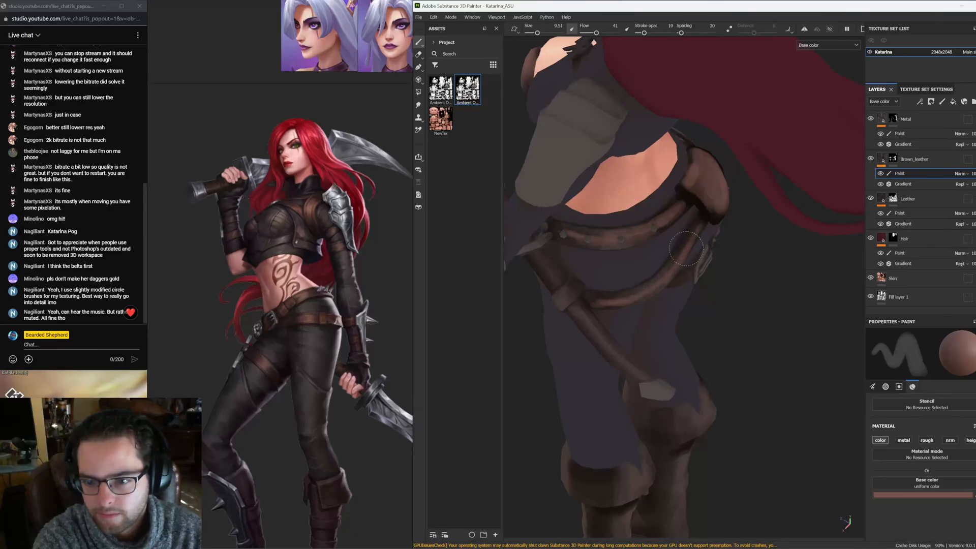
left_click_drag(573, 284, 534, 203, "alt")
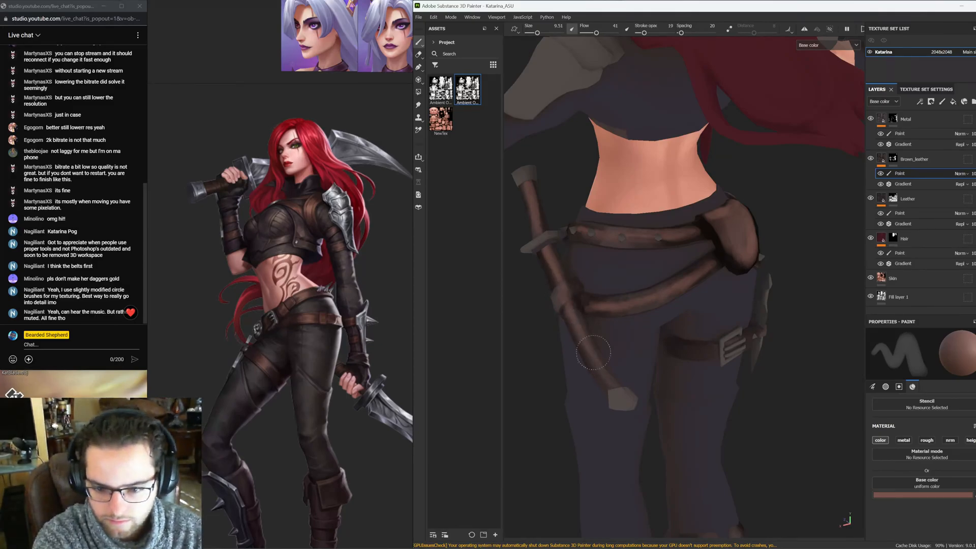
mouse_move(626, 401)
left_mouse_down("alt")
mouse_move(574, 290)
mouse_move(705, 341)
mouse_move(667, 285)
mouse_move(811, 291)
left_mouse_up("alt")
scroll(699, 287, "down", 5)
middle_click_drag(707, 307, 702, 272, "alt")
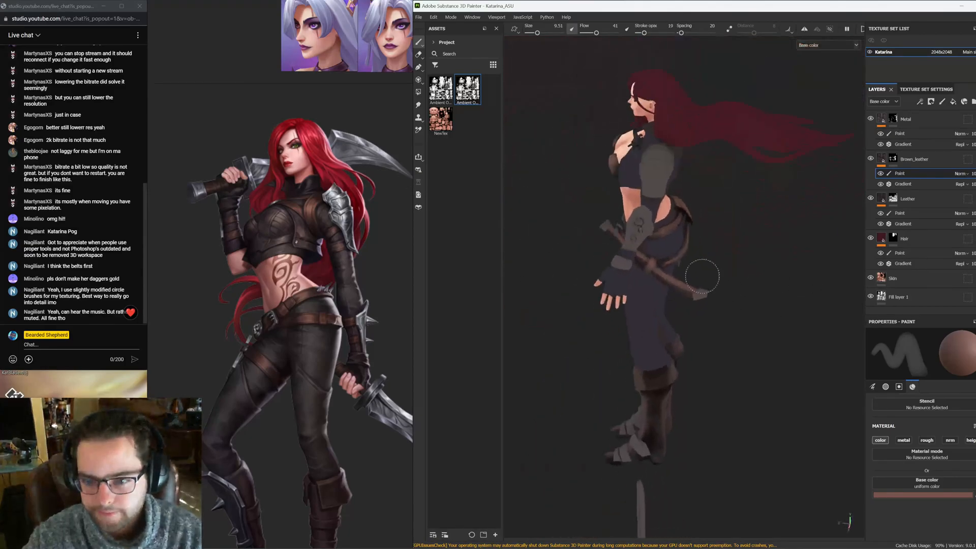
left_click_drag(702, 273, 833, 285, "alt")
middle_click_drag(750, 310, 706, 305, "alt")
scroll(702, 300, "up", 3)
mouse_move(677, 246)
middle_mouse_down("alt")
mouse_move(653, 268)
mouse_move(643, 238)
middle_mouse_up("alt")
scroll(653, 269, "up", 2)
left_click_drag(643, 238, 676, 261, "alt")
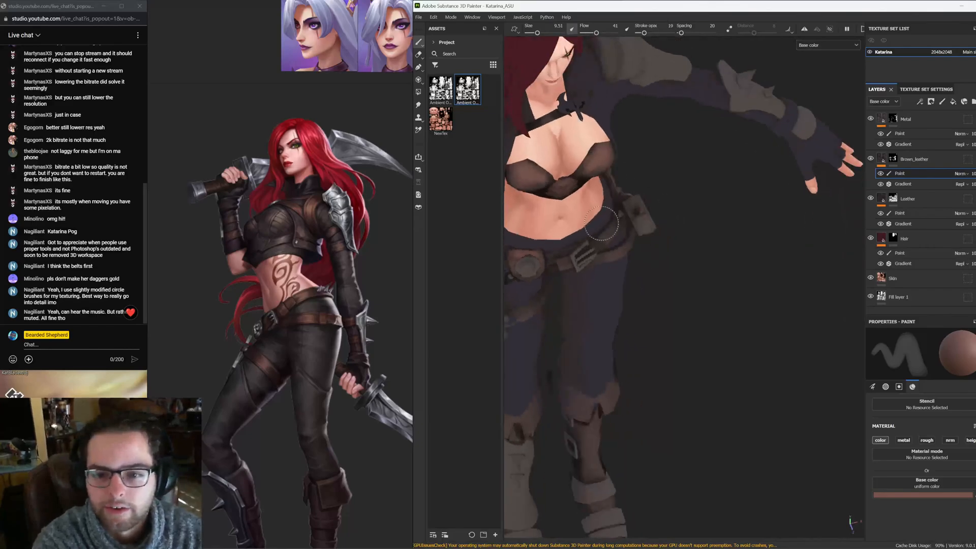
Inspect the painted legs, knee pads and boots around the whole model
mouse_move(610, 232)
left_mouse_down()
mouse_move(619, 199)
mouse_move(608, 232)
left_mouse_up()
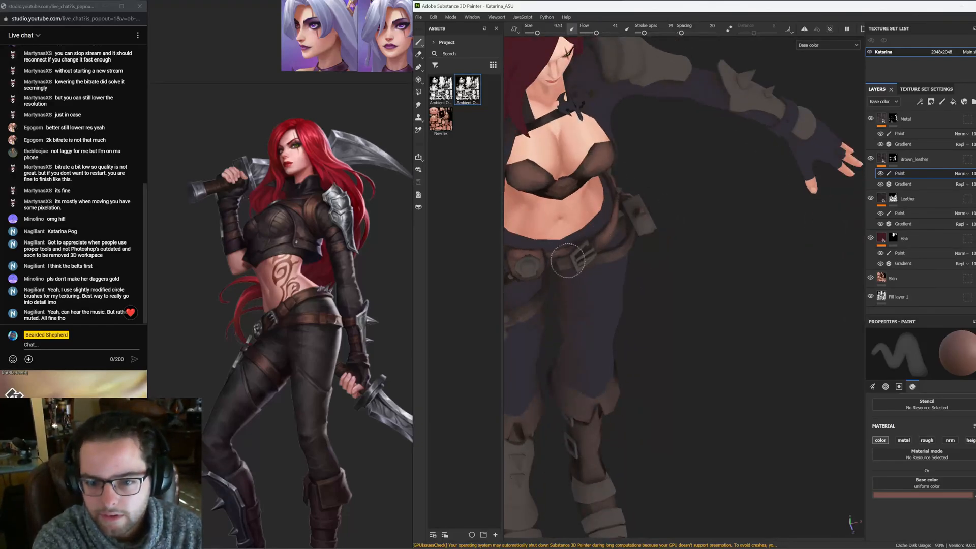
left_click_drag(566, 264, 581, 253, "alt")
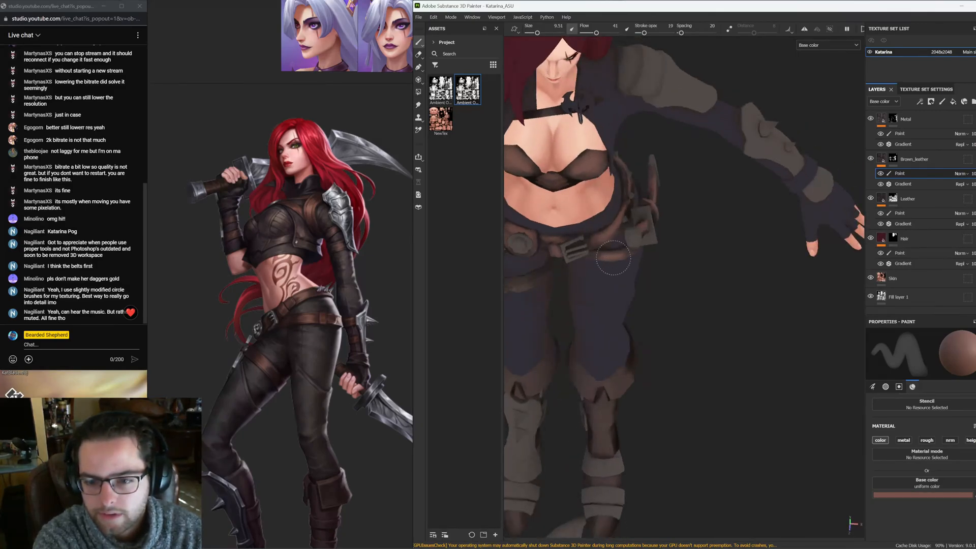
middle_click_drag(613, 258, 686, 239, "alt")
mouse_move(631, 274)
left_mouse_down("alt")
mouse_move(622, 239)
mouse_move(612, 271)
left_mouse_up("alt")
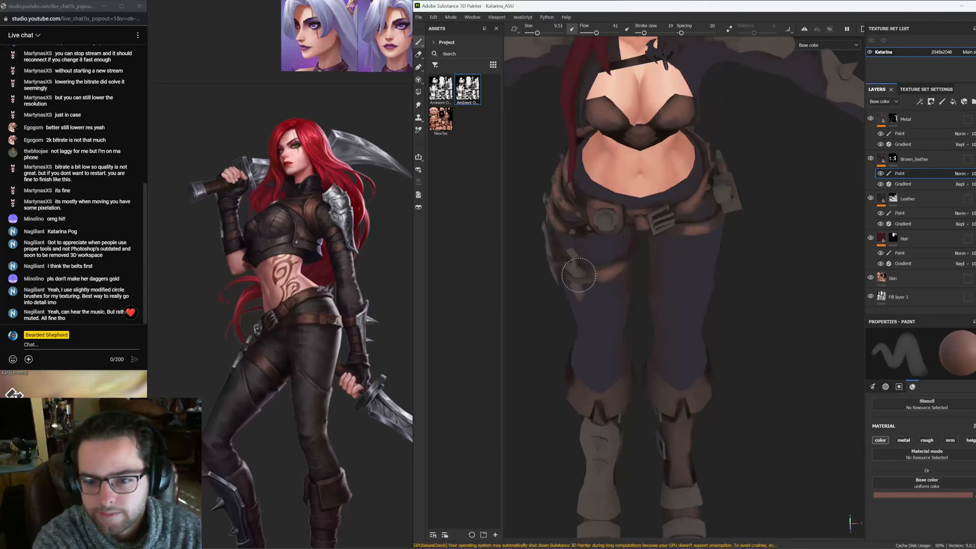
left_click_drag(579, 275, 569, 280, "alt")
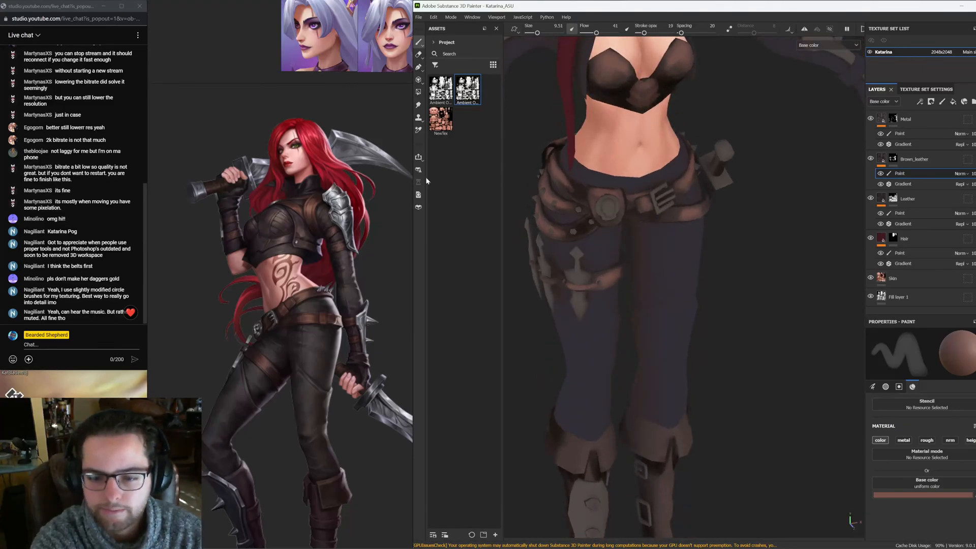
mouse_move(611, 347)
middle_mouse_down("alt")
mouse_move(580, 300)
mouse_move(574, 321)
middle_mouse_up("alt")
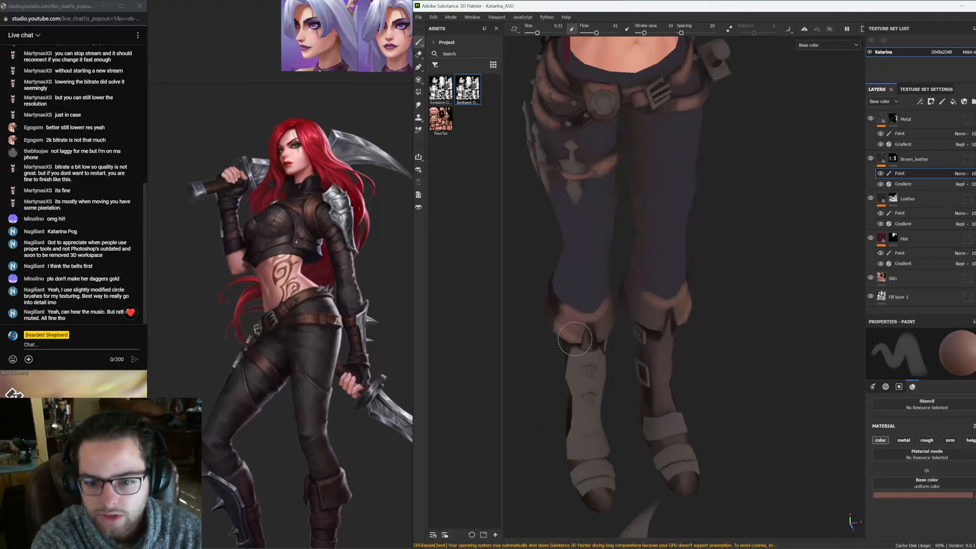
left_click_drag(569, 333, 578, 305, "alt")
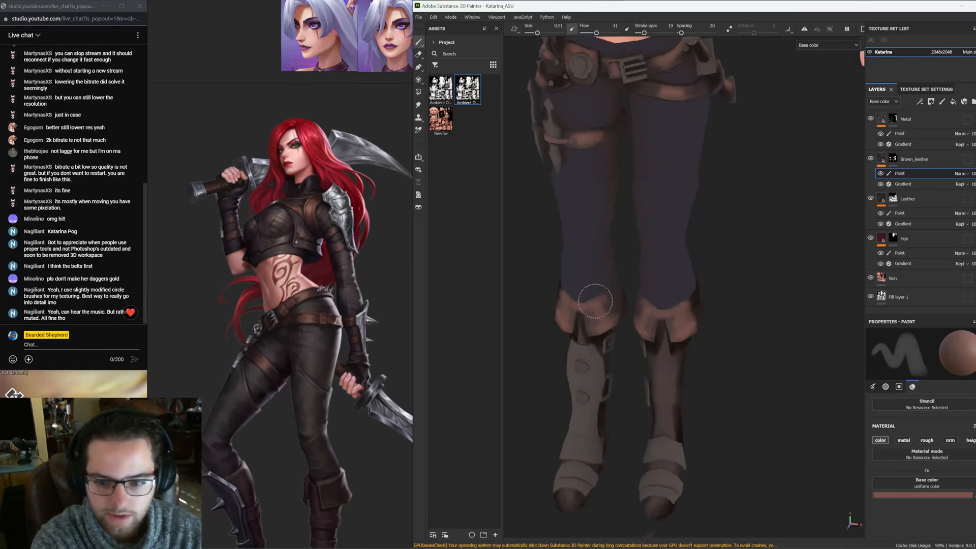
mouse_move(603, 301)
left_mouse_down("alt")
mouse_move(682, 292)
mouse_move(597, 280)
left_mouse_up("alt")
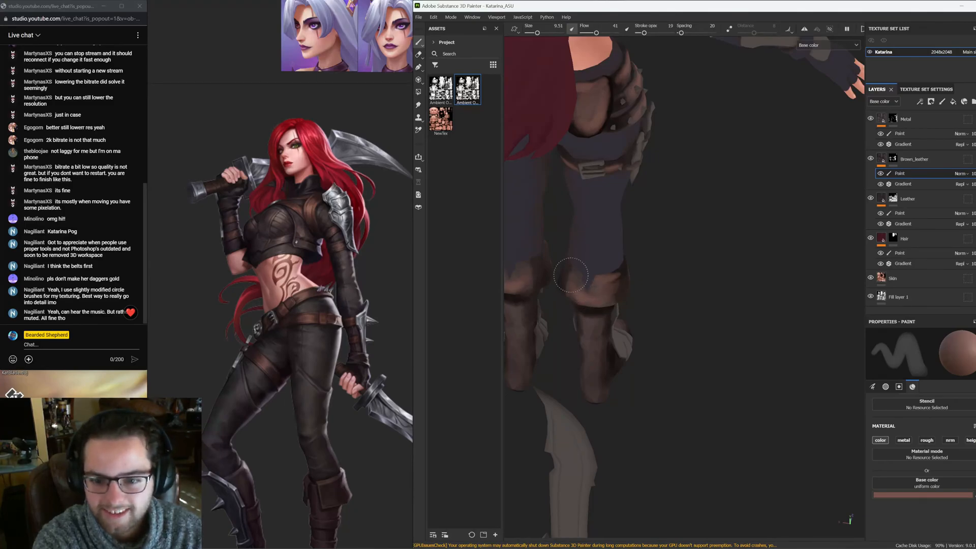
mouse_move(608, 295)
left_mouse_down("alt")
mouse_move(590, 309)
mouse_move(600, 323)
mouse_move(625, 320)
left_mouse_up("alt")
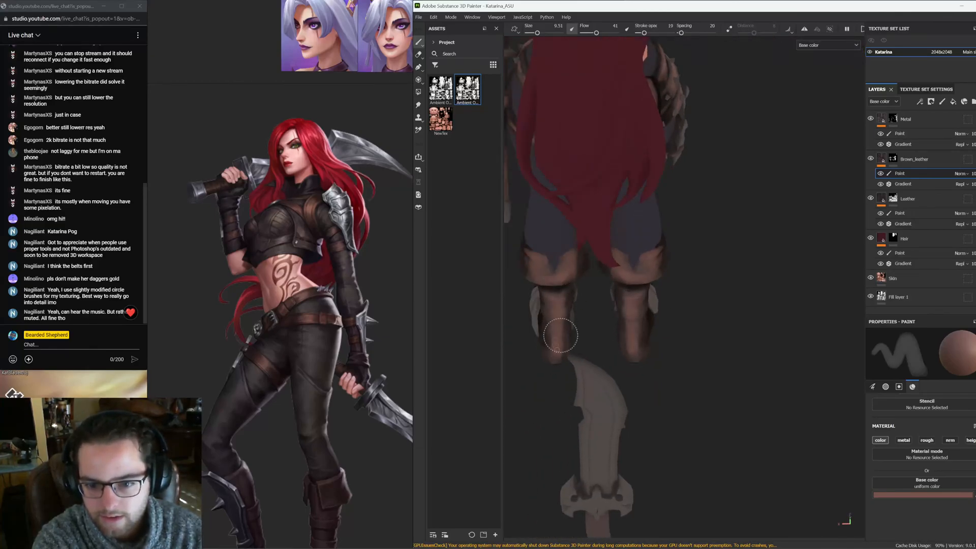
mouse_move(560, 335)
left_mouse_down("alt")
mouse_move(652, 314)
mouse_move(670, 291)
left_mouse_up("alt")
scroll(661, 254, "down", 4)
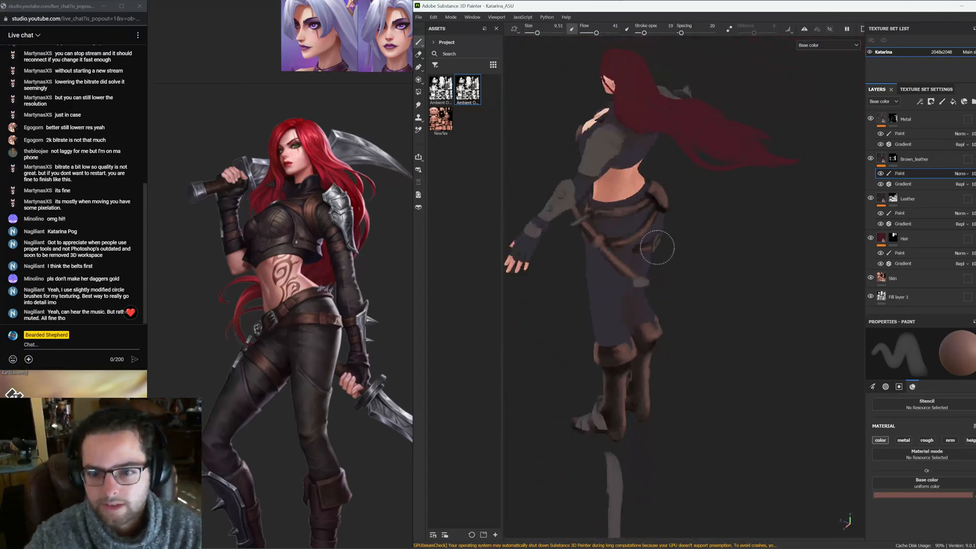
left_click_drag(657, 248, 738, 239, "alt")
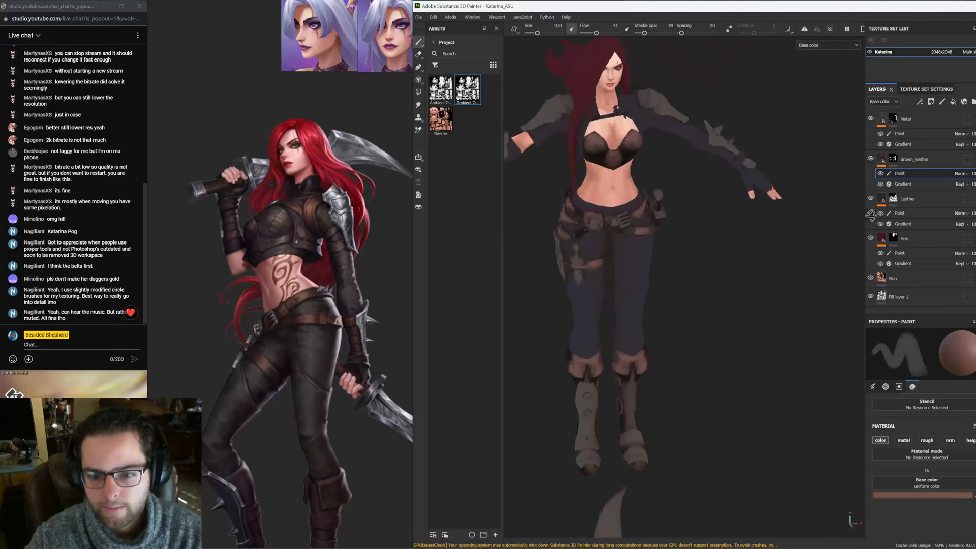
scroll(693, 394, "up", 5)
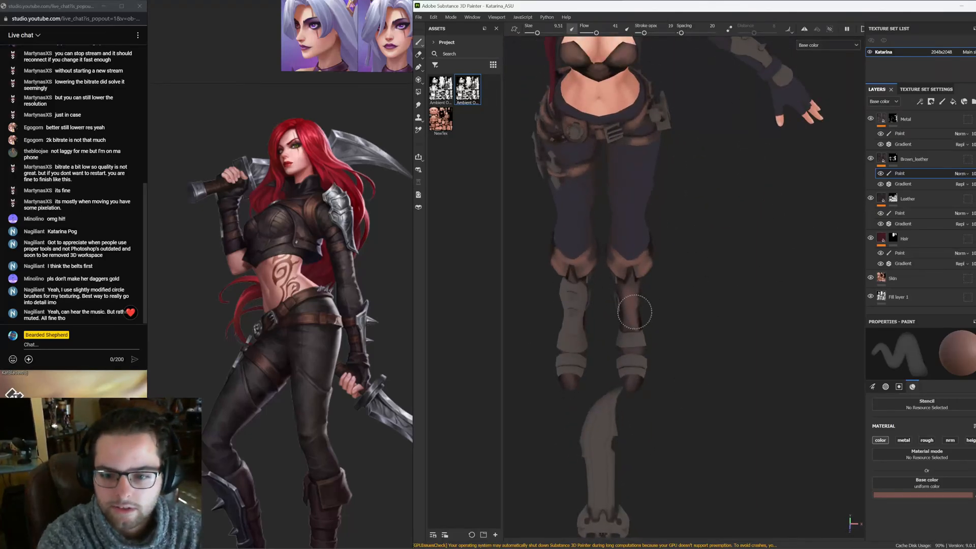
mouse_move(666, 301)
left_mouse_down("alt")
mouse_move(608, 212)
mouse_move(656, 214)
mouse_move(612, 227)
left_mouse_up("alt")
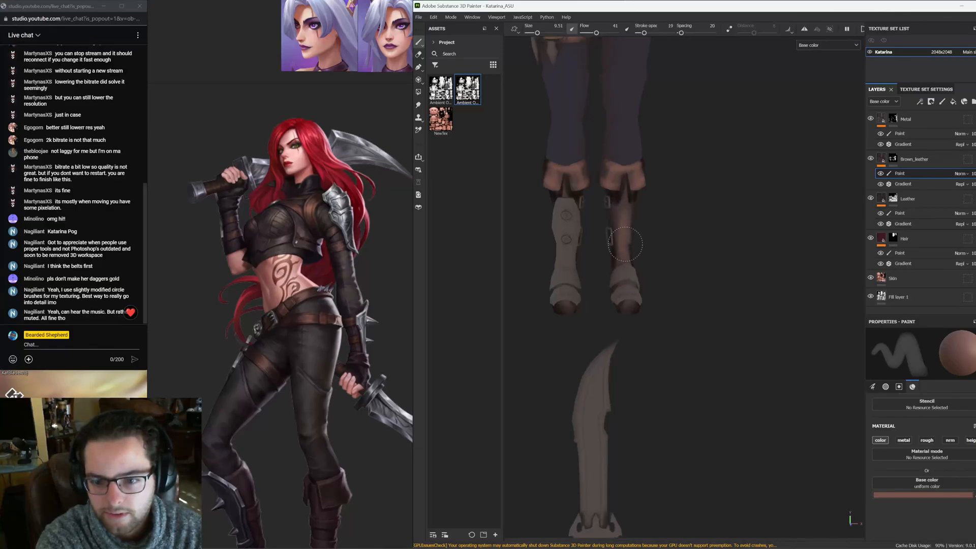
Review the texture layout in the 2D UV view, then return to the 3D view
key("F3")
right_click_drag(652, 258, 778, 198, "alt")
middle_click_drag(778, 198, 745, 262, "alt")
scroll(642, 227, "down", 3)
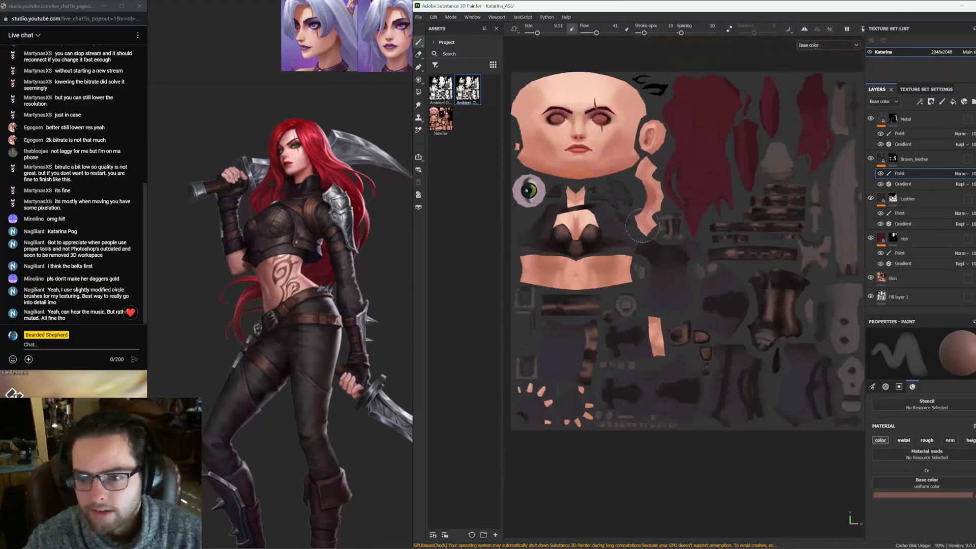
key("F2")
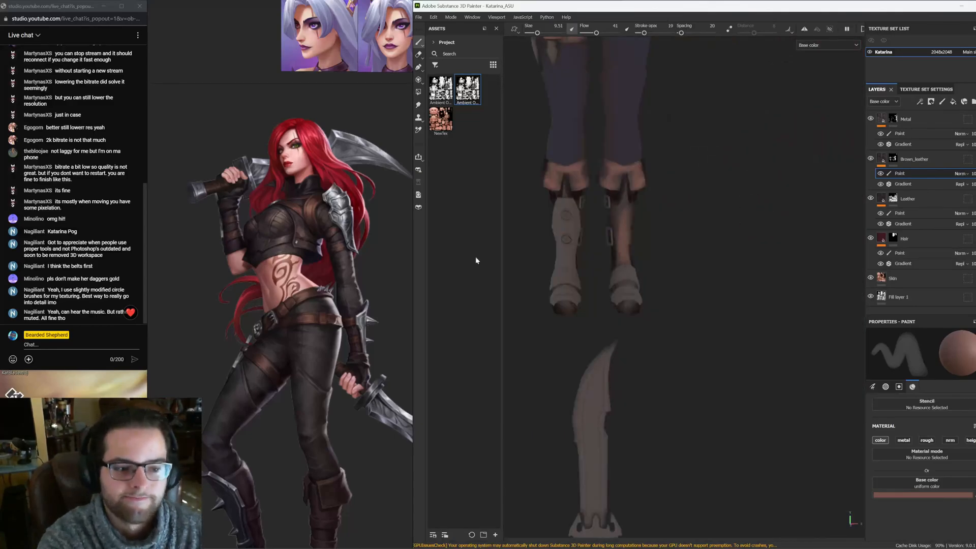
Inspect the boots, lower belt straps and back of the waist up close
left_click_drag(579, 198, 614, 219, "alt")
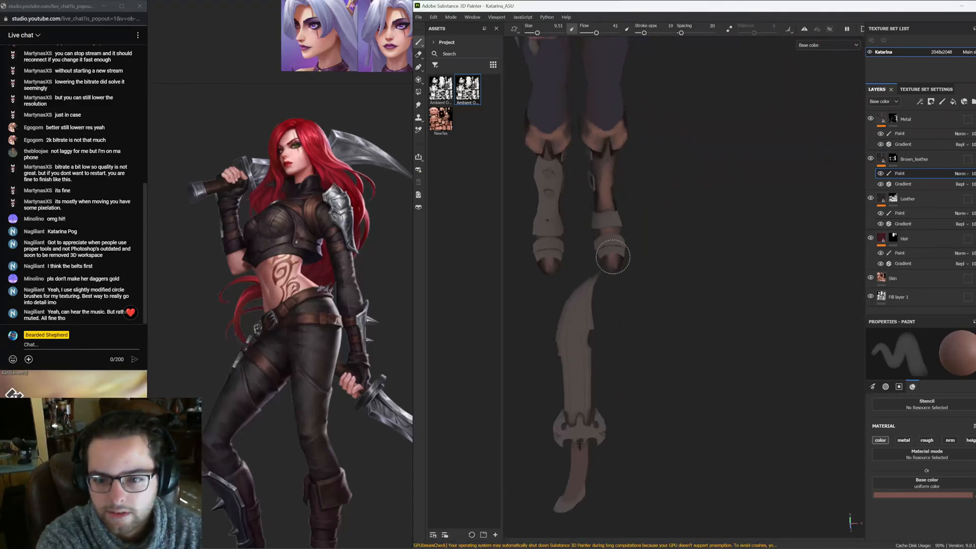
left_click_drag(601, 207, 608, 262, "alt")
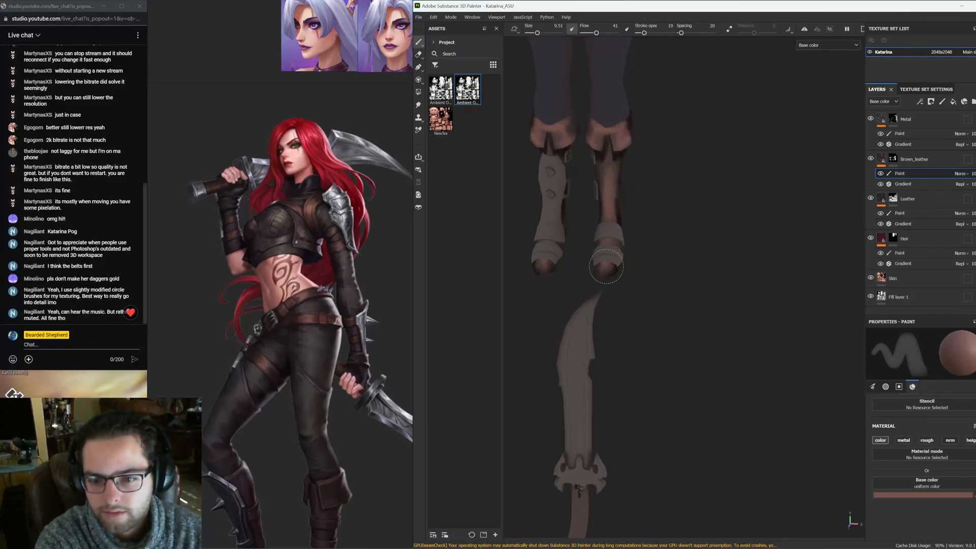
left_click_drag(614, 191, 626, 202, "alt")
middle_click_drag(607, 199, 629, 309, "alt")
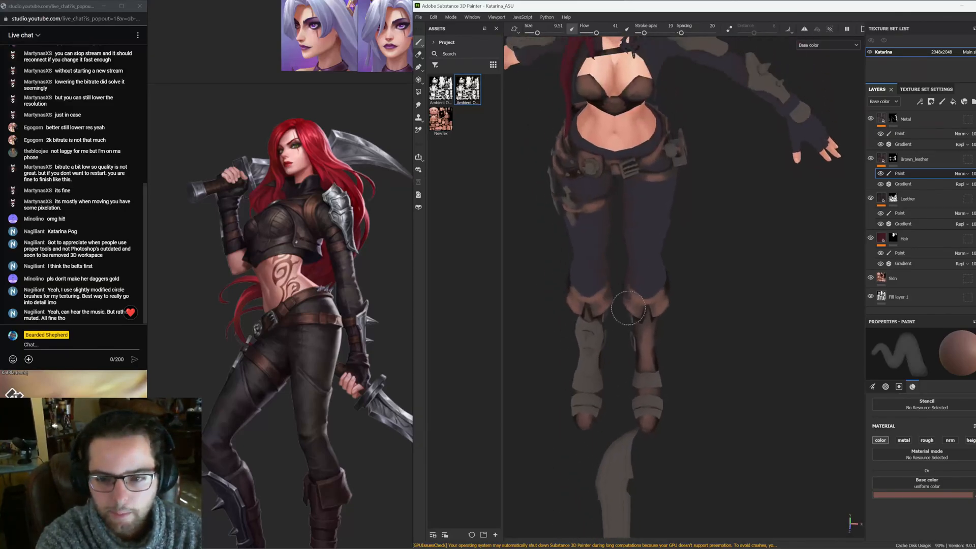
left_click_drag(630, 260, 684, 220, "alt")
middle_click_drag(665, 266, 700, 286, "alt")
left_click_drag(700, 285, 726, 284, "alt")
scroll(737, 275, "up", 3)
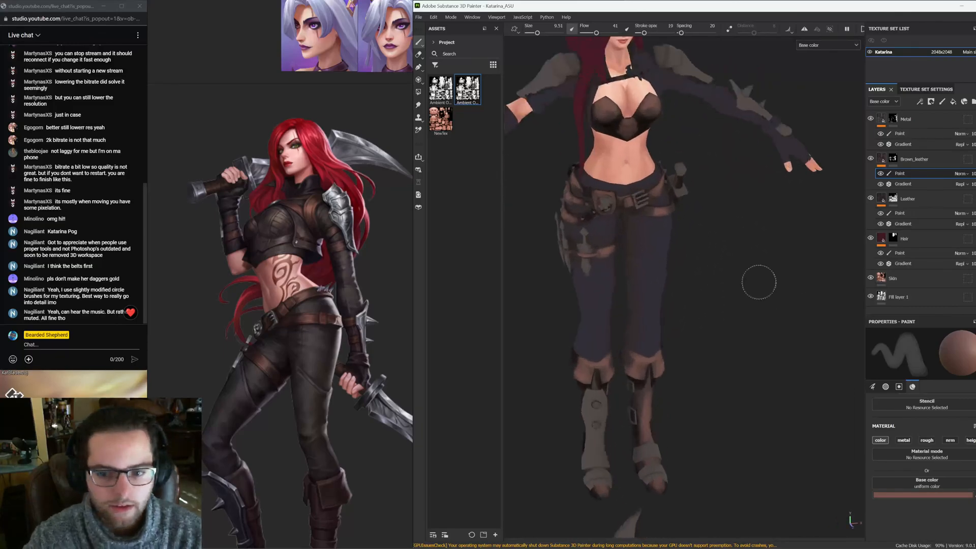
mouse_move(702, 246)
left_mouse_down("alt")
mouse_move(710, 242)
mouse_move(700, 240)
left_mouse_up("alt")
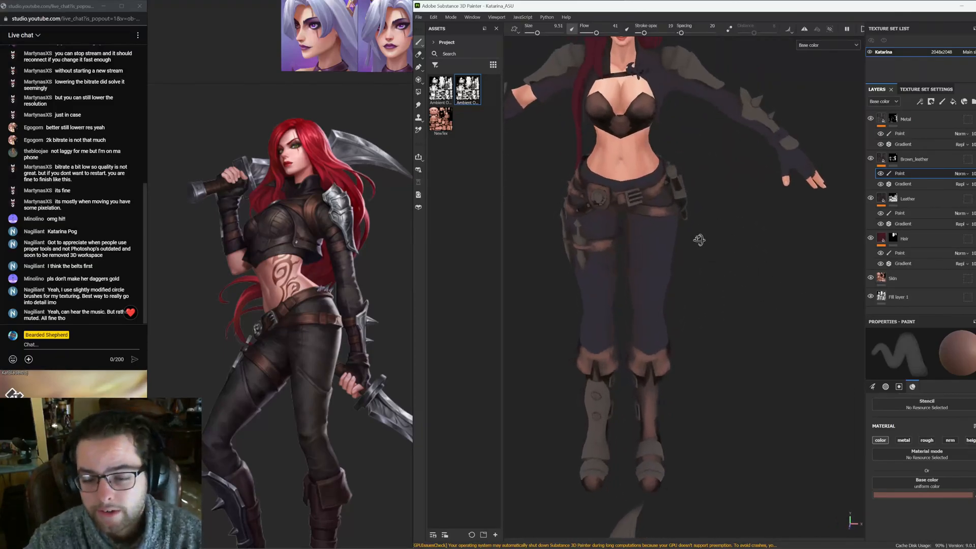
right_click_drag(699, 239, 839, 367, "alt")
middle_click_drag(671, 268, 778, 306, "alt")
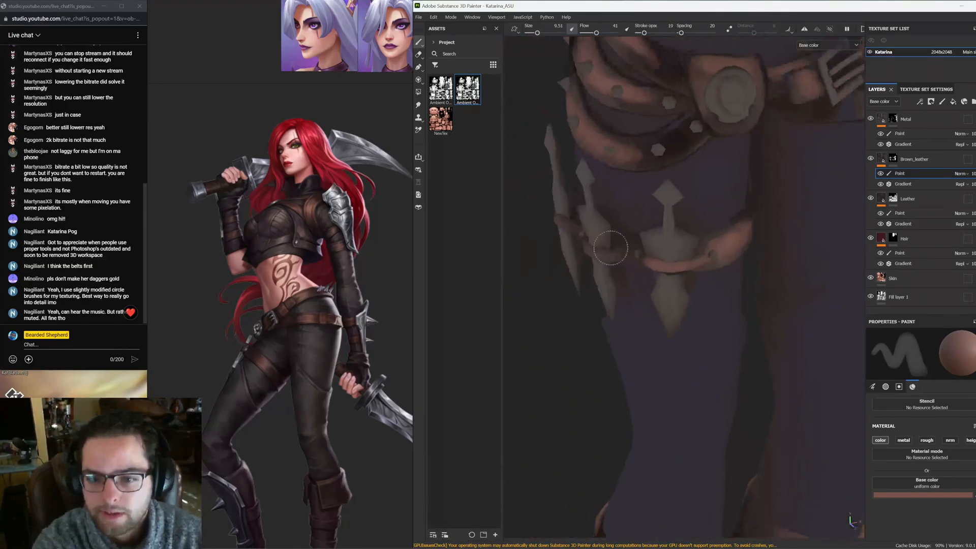
left_click_drag(519, 244, 727, 304, "alt")
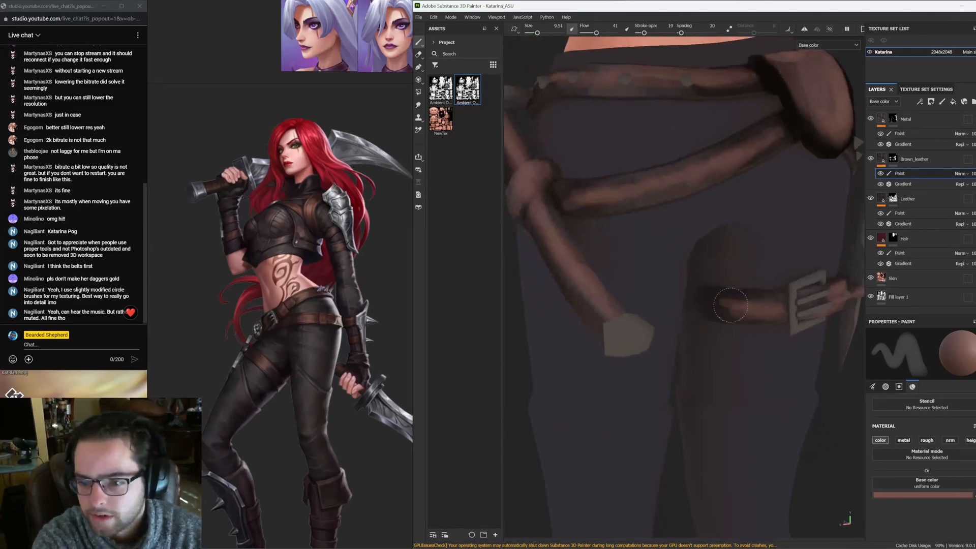
middle_click_drag(663, 140, 655, 336, "alt")
left_click_drag(652, 270, 787, 296, "alt")
mouse_move(647, 296)
left_mouse_down("alt")
mouse_move(671, 227)
mouse_move(600, 175)
left_mouse_up("alt")
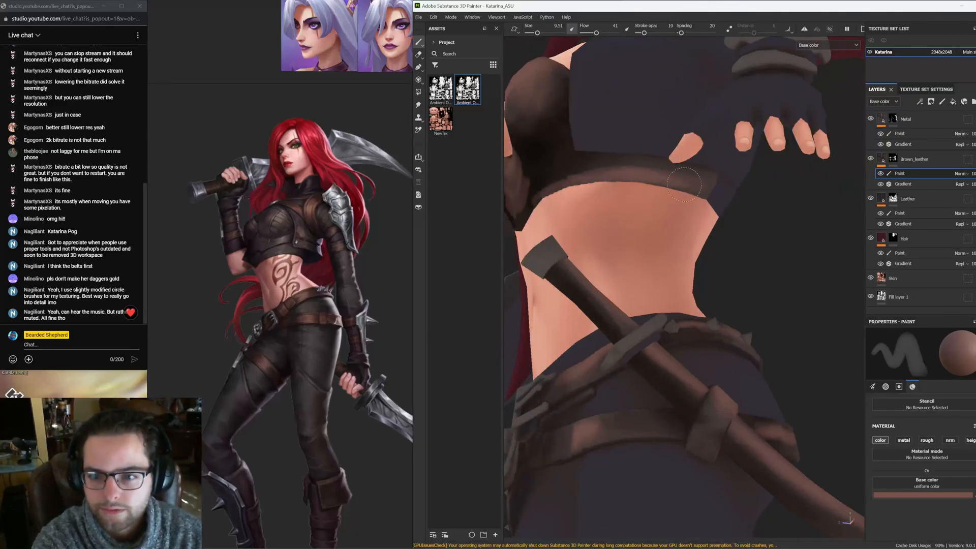
Switch to the browser window showing the Spotify playlist
mouse_move(467, 500)
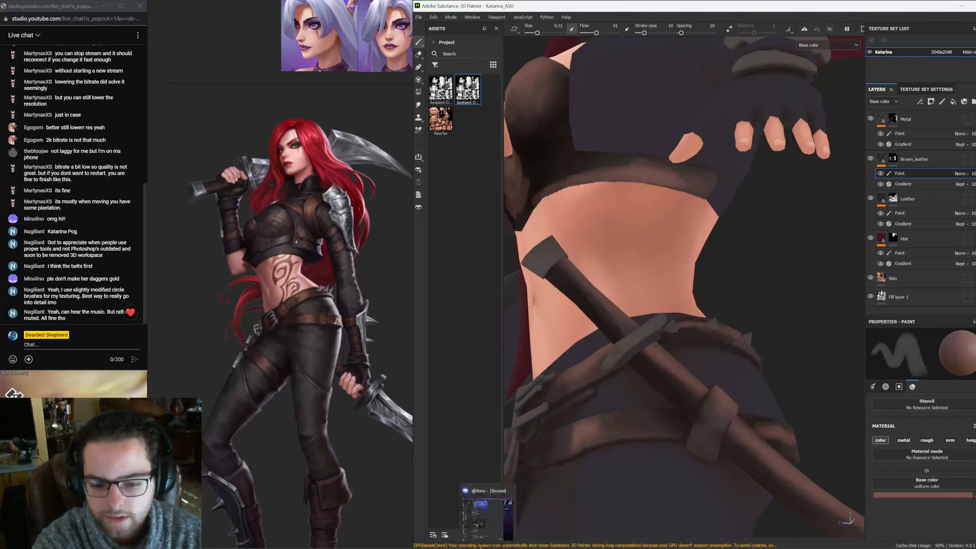
left_click(456, 518)
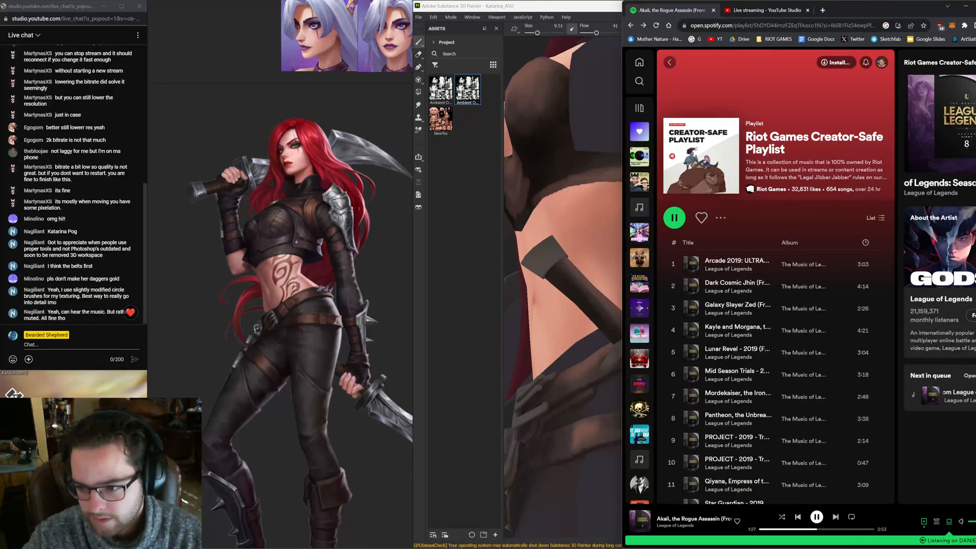
Switch back to the Substance 3D Painter window
left_click(441, 313)
scroll(604, 300, "down", 5)
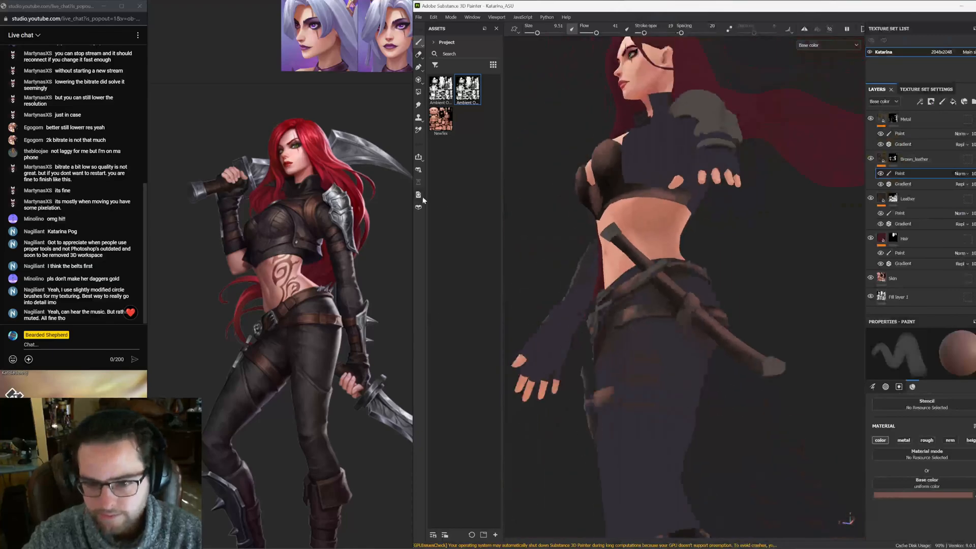
Orbit around the model to inspect the torso, legs, boots and the dagger blade
left_click_drag(606, 299, 732, 270, "alt")
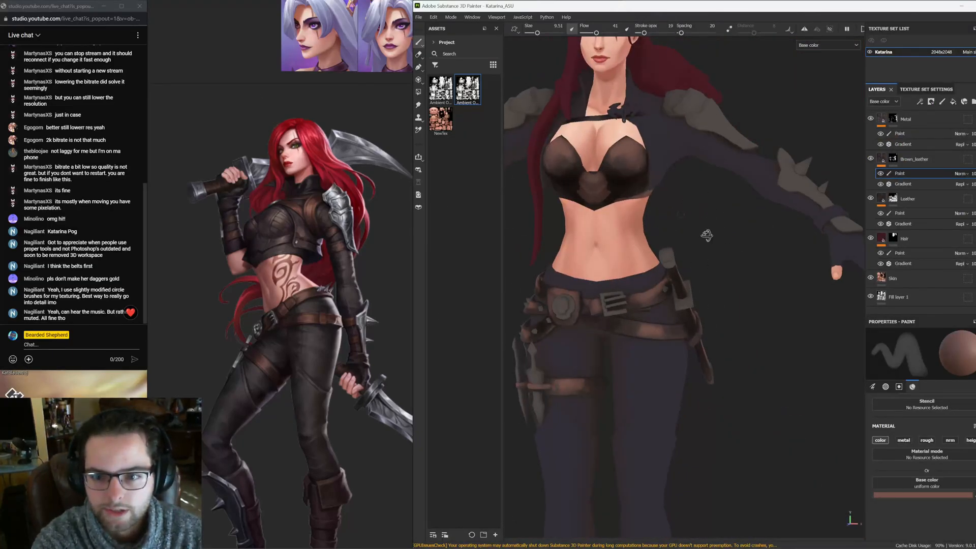
left_click_drag(625, 147, 635, 122, "alt")
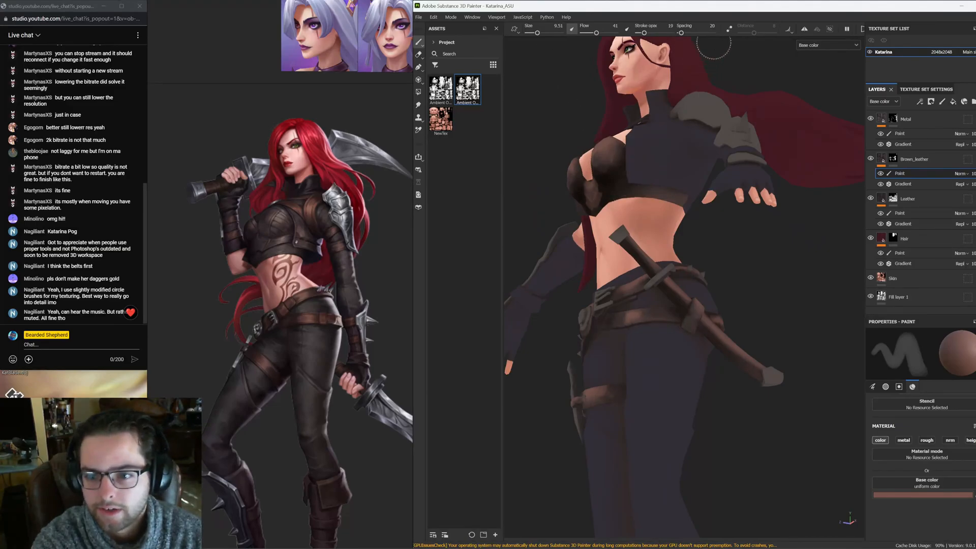
left_click(805, 30)
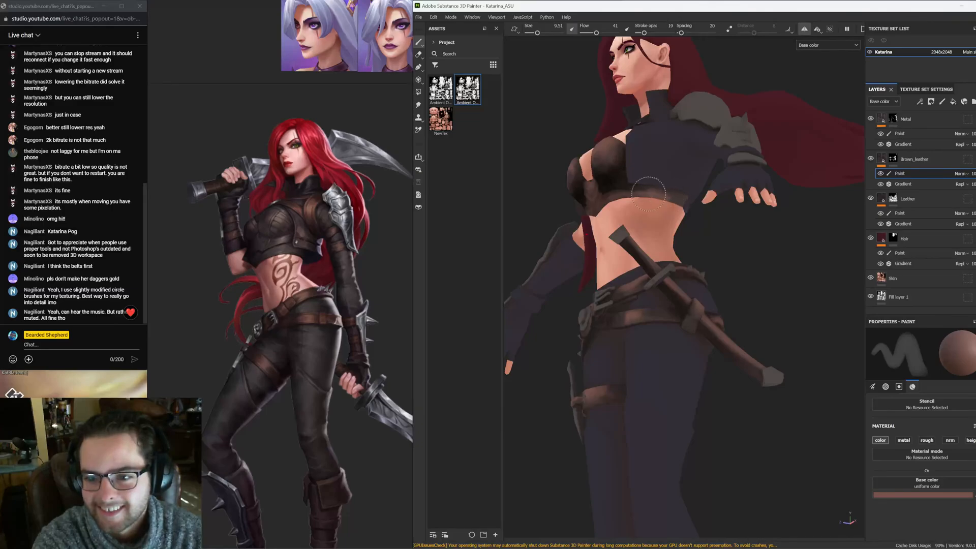
left_click_drag(649, 195, 592, 202, "alt")
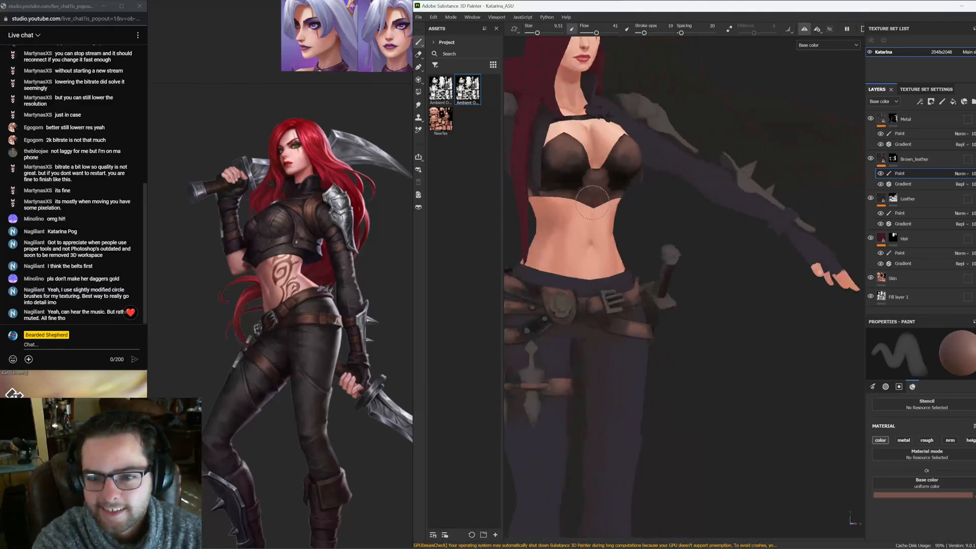
left_click_drag(598, 156, 570, 162, "alt")
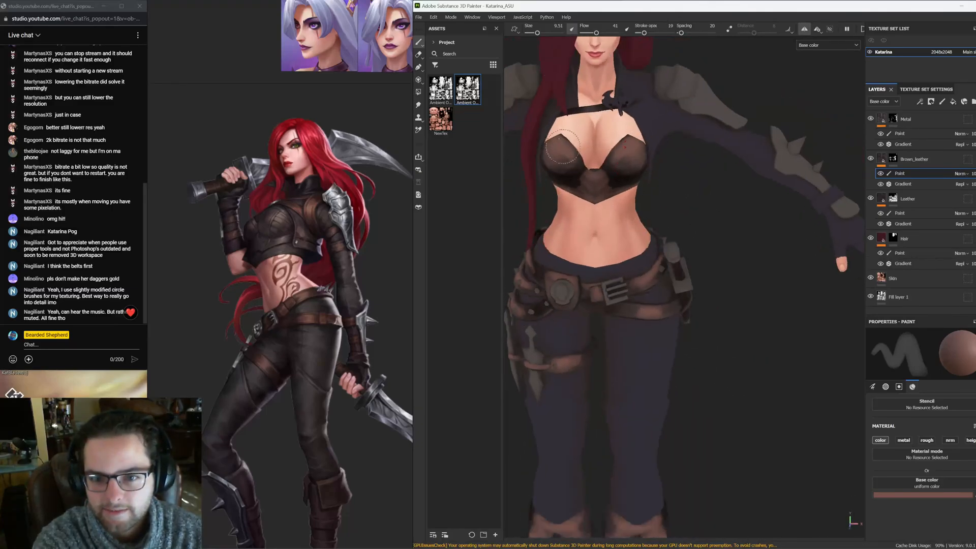
middle_click_drag(558, 161, 599, 195, "alt")
left_click_drag(599, 196, 610, 275, "alt")
middle_click_drag(592, 297, 619, 218, "alt")
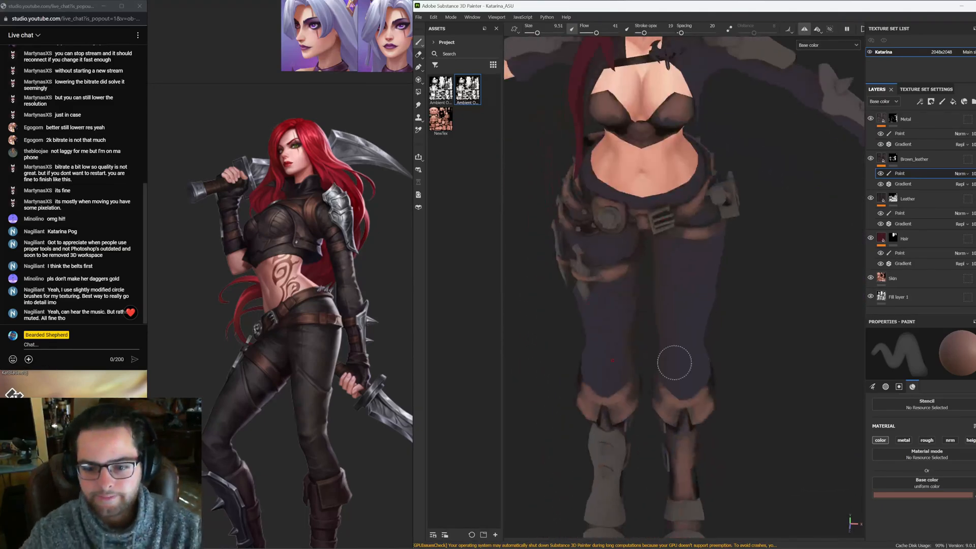
right_click_drag(675, 363, 567, 327, "alt")
middle_click_drag(666, 356, 660, 278, "alt")
left_click_drag(661, 277, 636, 219, "alt")
middle_click_drag(637, 219, 628, 38, "alt")
left_click_drag(717, 213, 728, 296, "alt+shift")
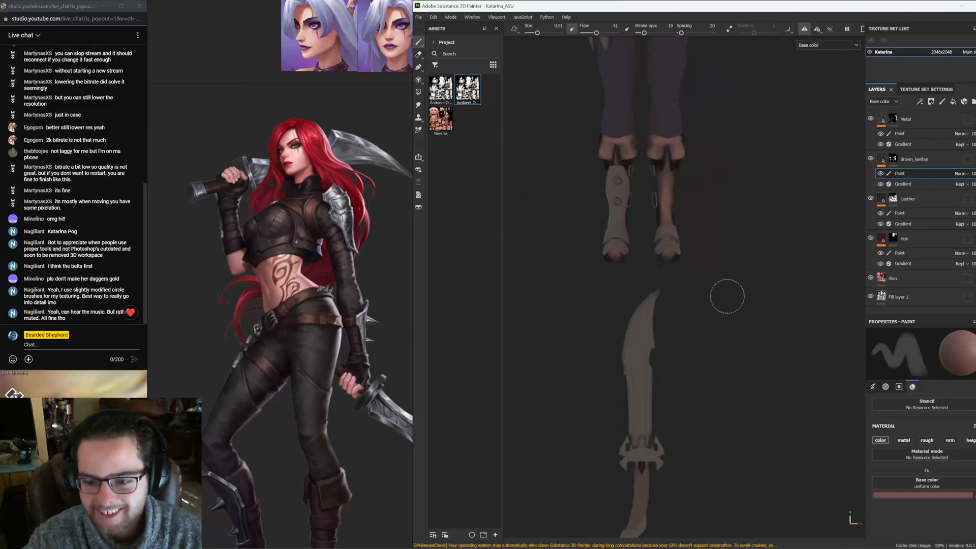
middle_click_drag(728, 297, 712, 82, "alt")
right_click_drag(728, 279, 783, 316, "alt")
middle_click_drag(699, 219, 799, 60, "alt")
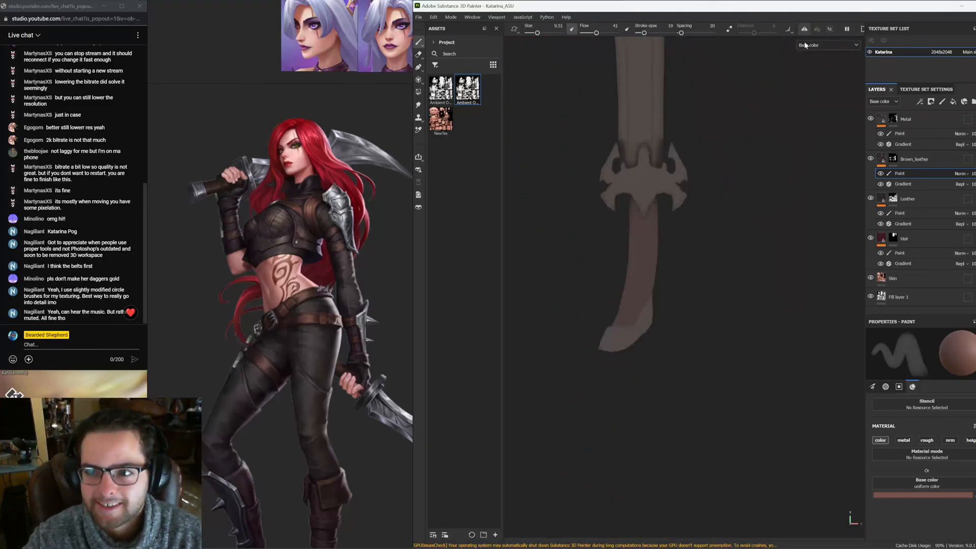
middle_click_drag(576, 243, 553, 279, "alt")
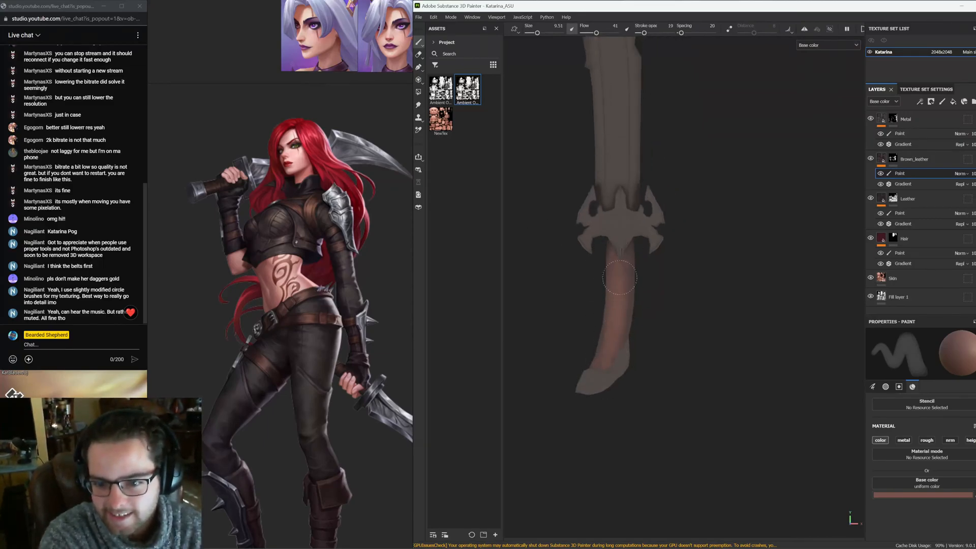
left_click_drag(619, 278, 682, 312, "alt")
Sample a dark base colour from the dagger for the Brown_leather paint layer
left_click(974, 496)
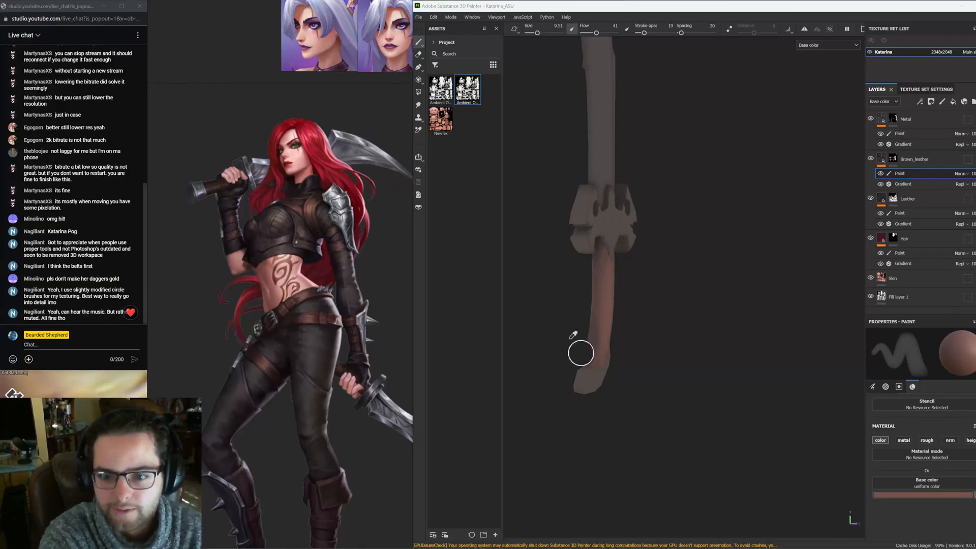
left_click(600, 286)
middle_click_drag(616, 203, 640, 366, "alt")
middle_click_drag(634, 91, 580, 55, "alt")
left_click(551, 134)
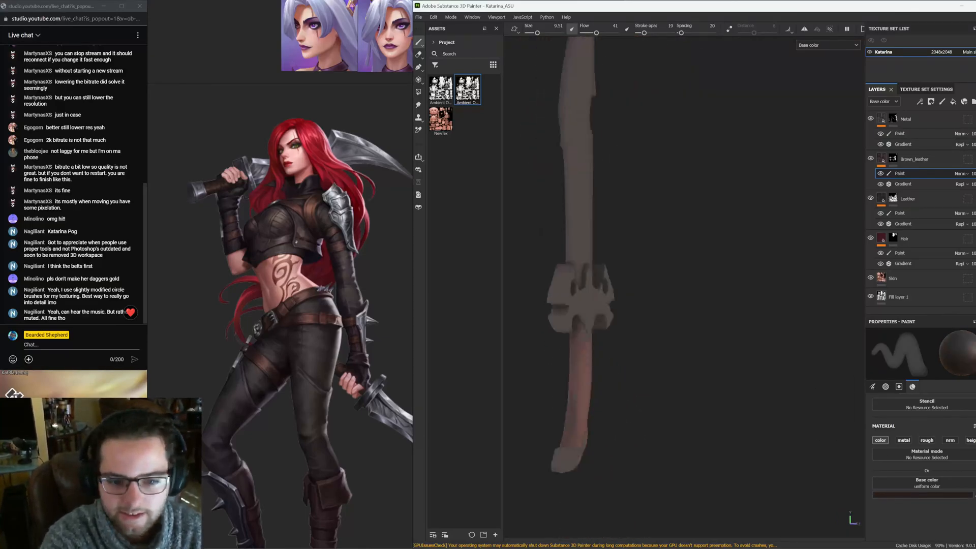
Inspect the dagger grip and the boots up close, then view the whole model
left_click_drag(605, 305, 584, 324, "alt")
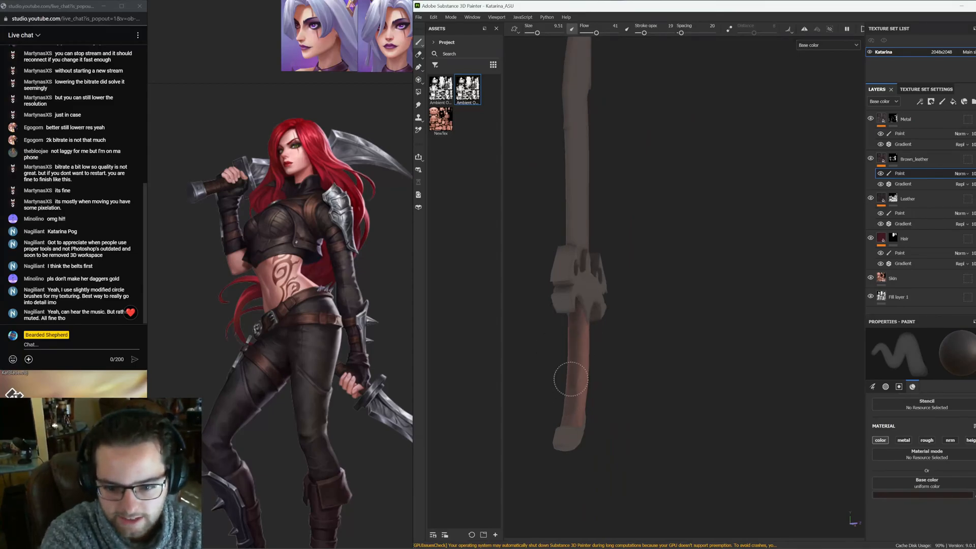
left_click_drag(573, 349, 608, 323, "alt")
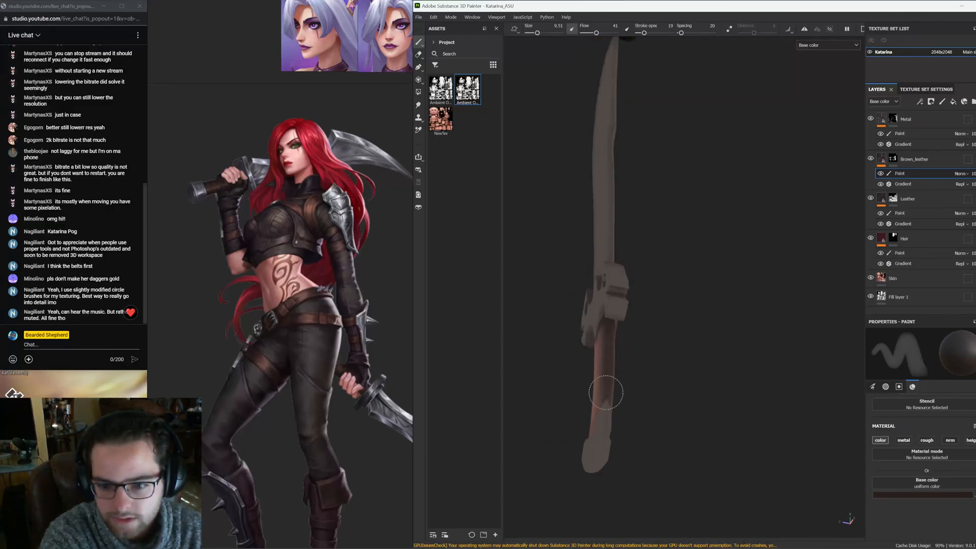
left_click_drag(603, 289, 739, 388, "alt")
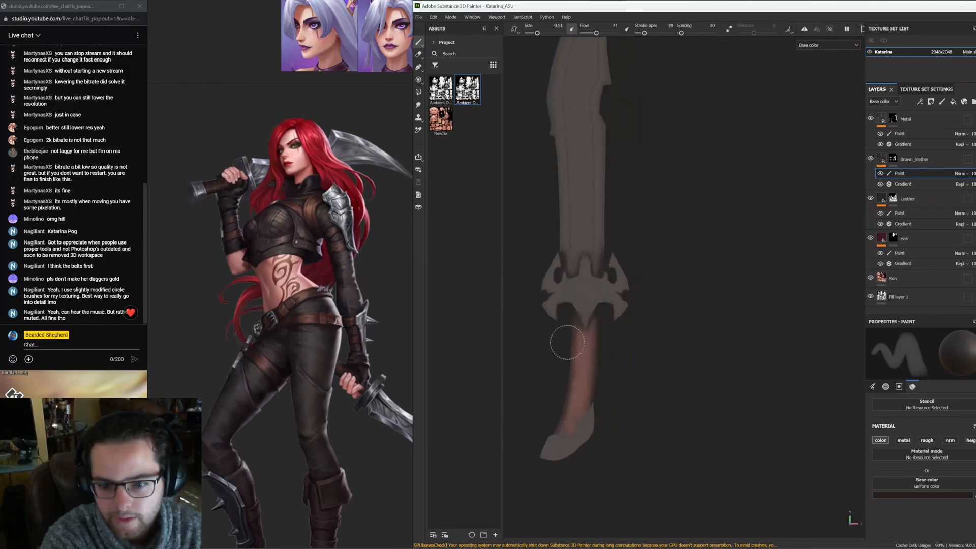
left_click_drag(565, 342, 614, 355, "alt")
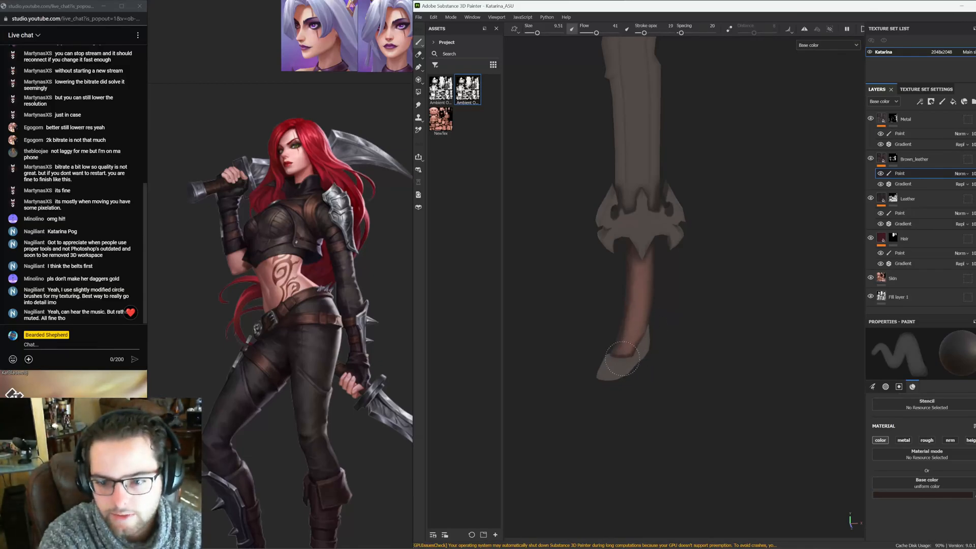
left_click_drag(622, 359, 647, 344, "alt")
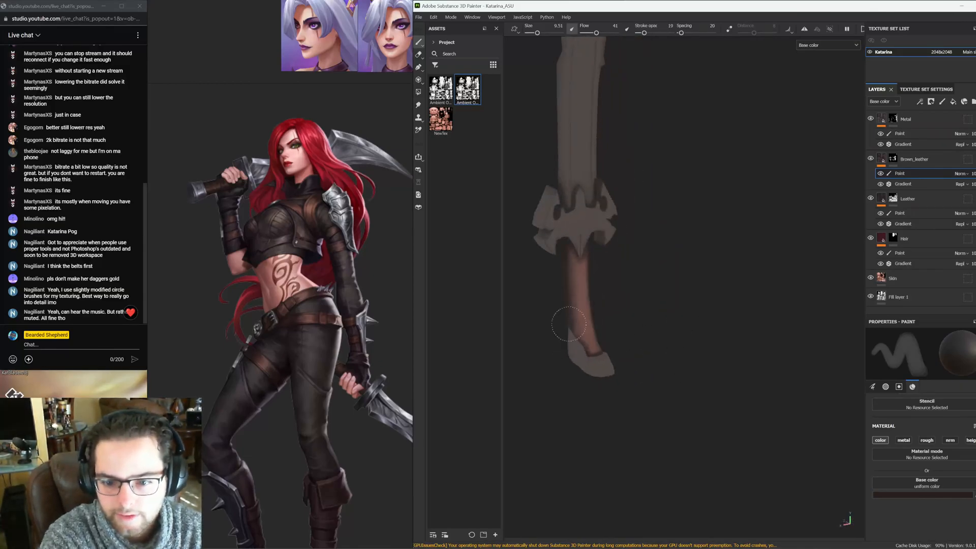
left_click_drag(583, 351, 687, 244, "alt")
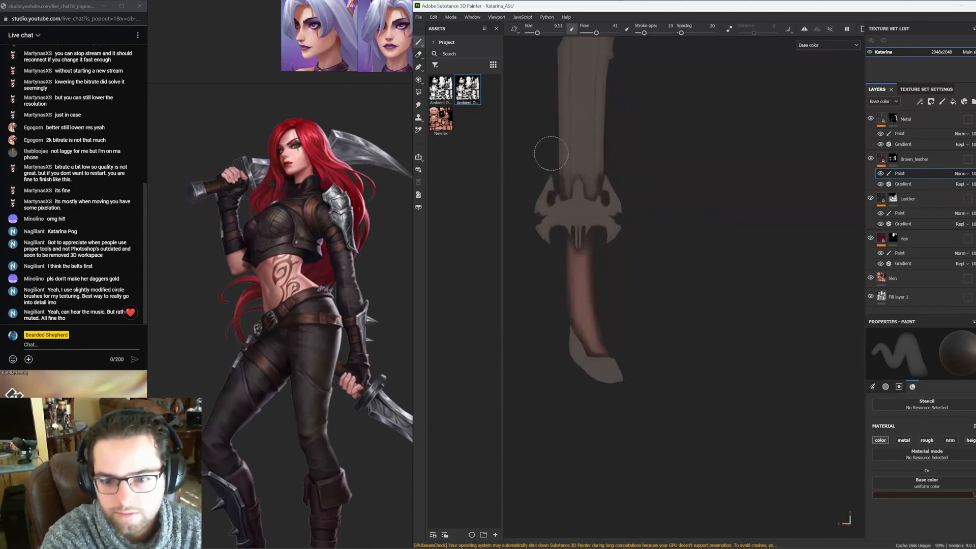
middle_click_drag(626, 124, 633, 217, "alt")
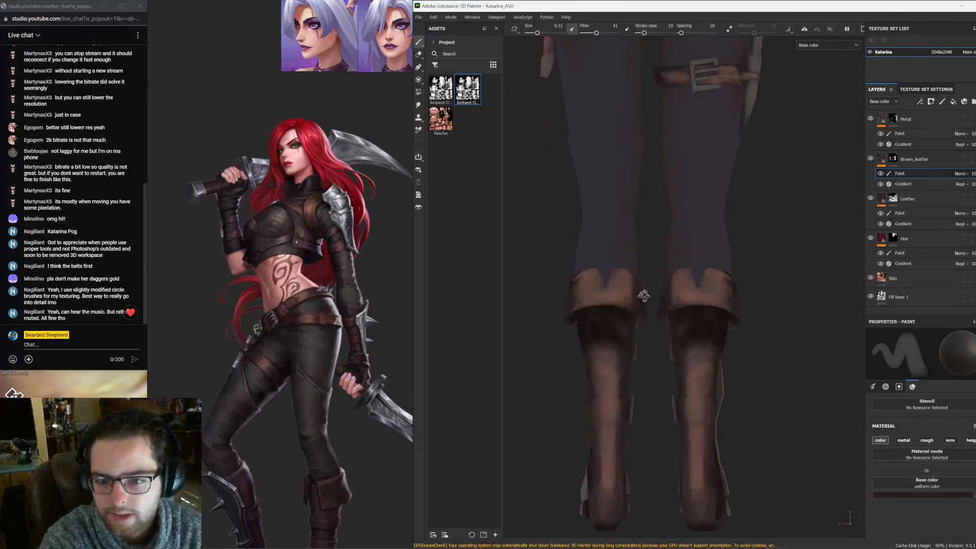
left_click_drag(621, 308, 607, 242, "alt")
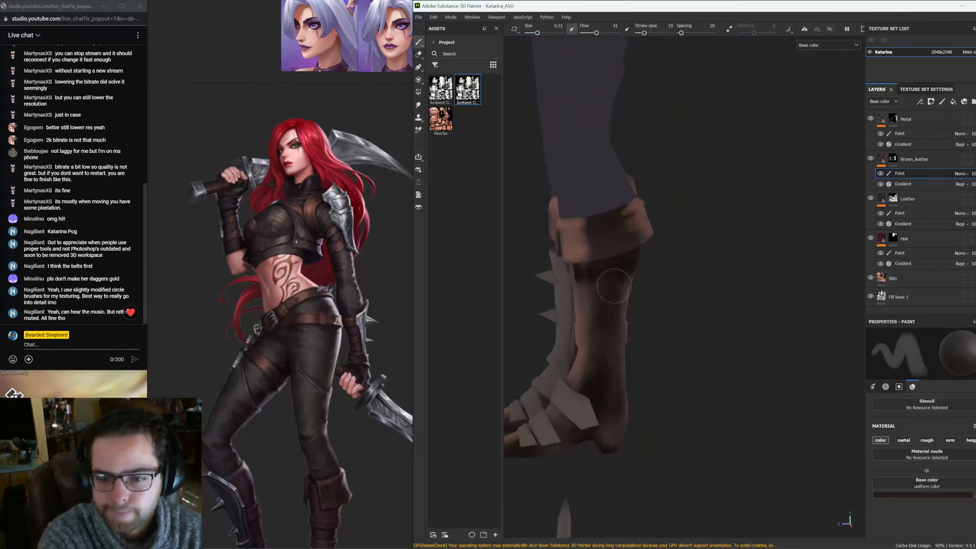
left_click_drag(599, 447, 697, 361, "alt")
right_click_drag(677, 351, 173, 203, "alt")
left_click_drag(650, 359, 672, 253, "alt")
middle_click_drag(671, 252, 704, 310, "alt")
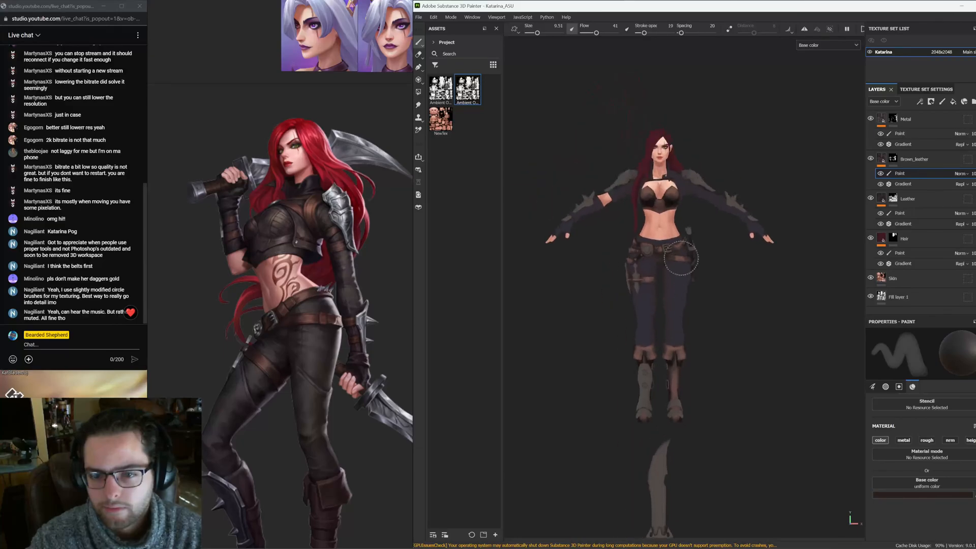
Select the Leather layer's paint sublayer and sample the leather top colour from the reference art
right_click(879, 195)
left_click(835, 237)
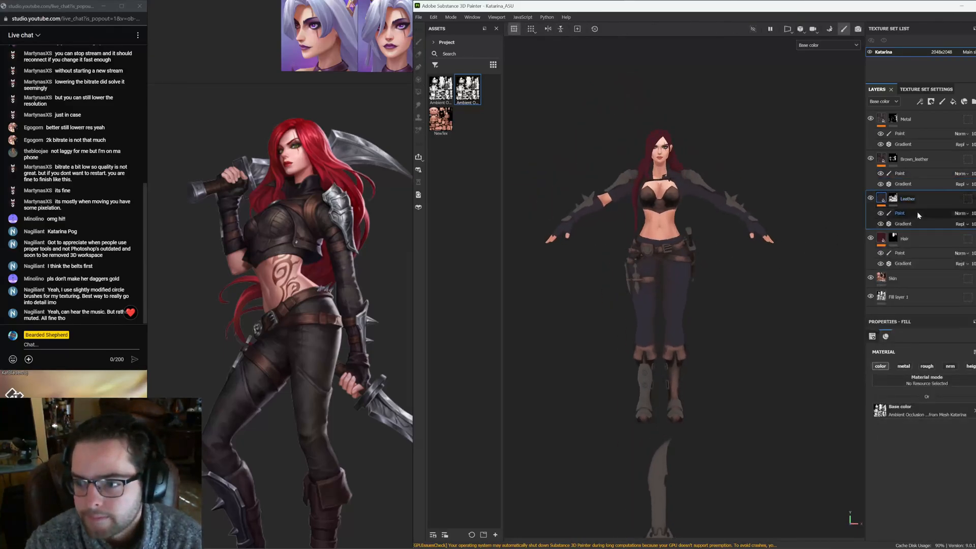
left_click(917, 213)
key("p")
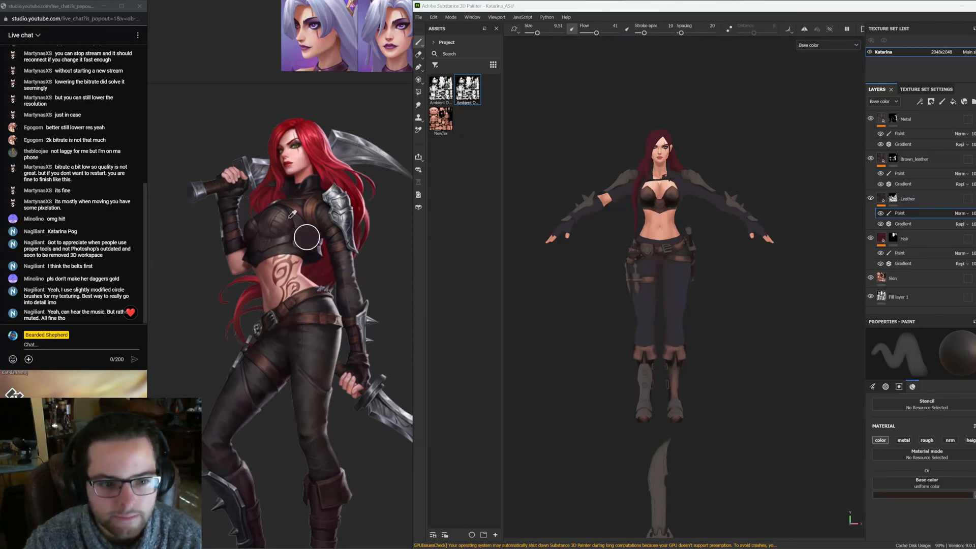
left_click(294, 237)
Inspect the chest and belt on the model and zoom into the reference image of the outfit
left_click_drag(598, 170, 643, 219, "alt")
right_click_drag(672, 170, 616, 92, "alt")
middle_click_drag(616, 92, 629, 264, "alt")
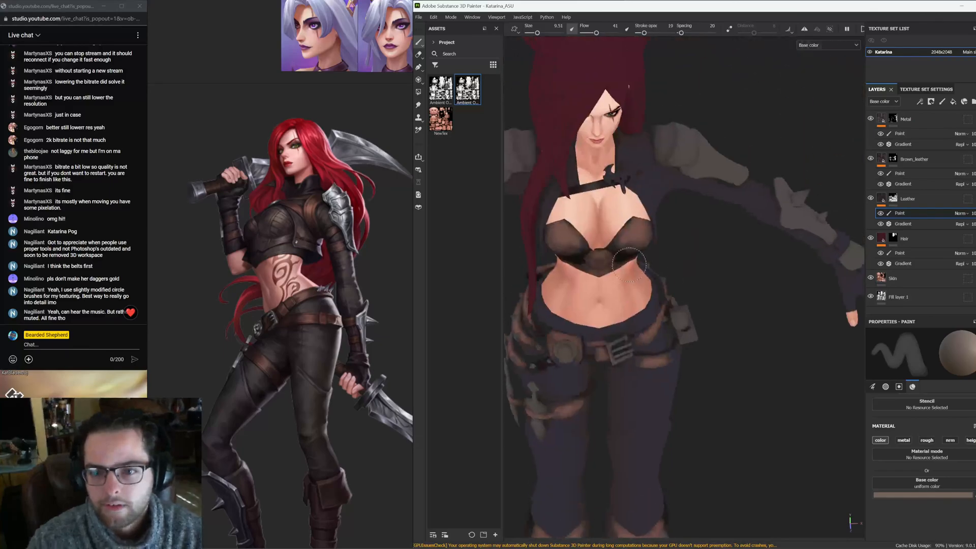
left_click_drag(666, 323, 712, 385, "alt")
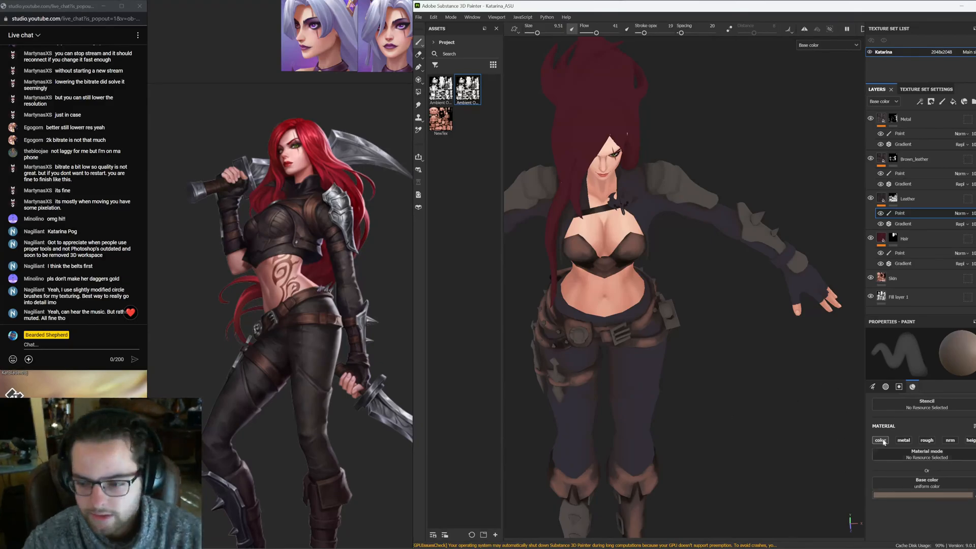
middle_click_drag(726, 393, 755, 351, "alt")
scroll(310, 308, "down", 8)
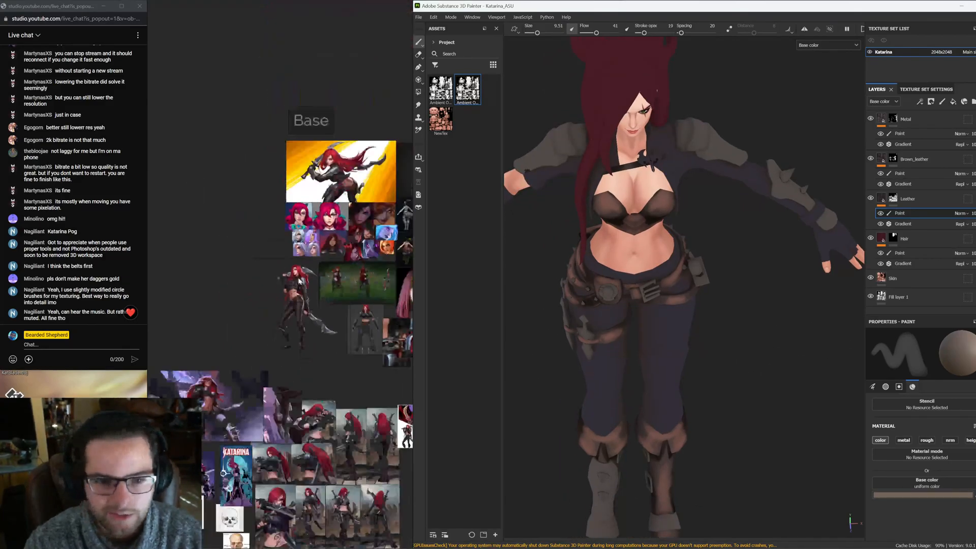
middle_click_drag(362, 292, 317, 326)
scroll(316, 326, "up", 10)
scroll(322, 245, "up", 6)
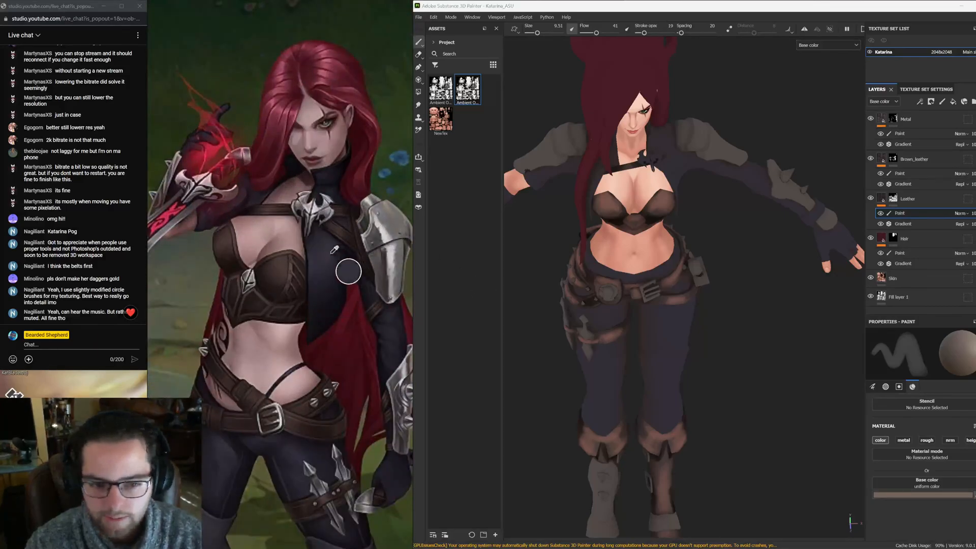
Set the Leather paint base colour to dark purple 424154 and raise the brush flow to 100
key("p")
left_click_drag(705, 299, 712, 312, "alt")
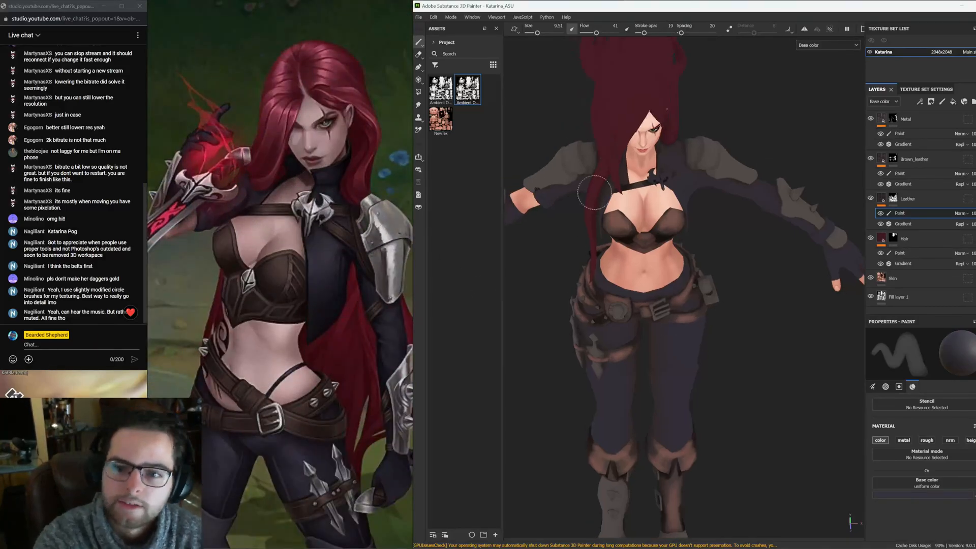
mouse_move(595, 192)
left_mouse_down("alt")
mouse_move(610, 259)
mouse_move(623, 255)
left_mouse_up("alt")
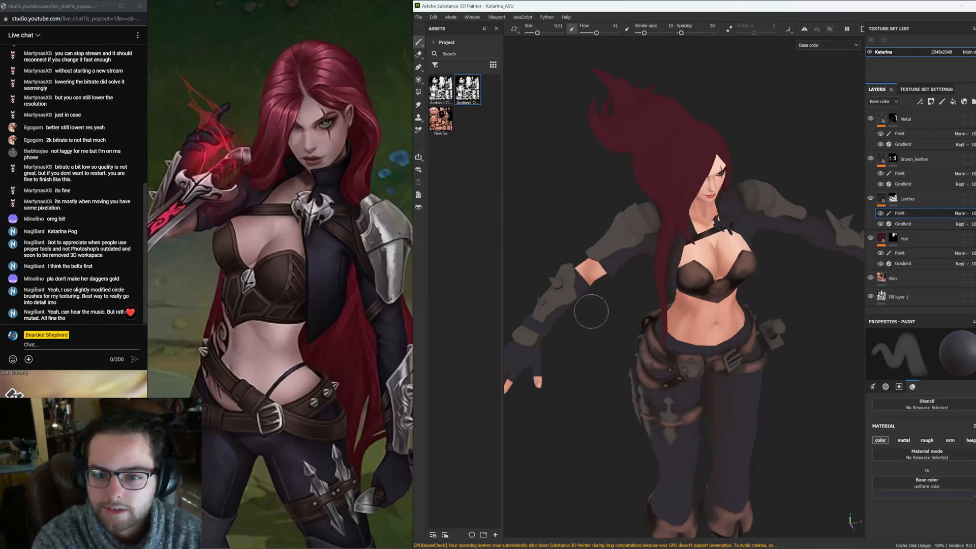
left_click_drag(540, 340, 589, 332, "alt")
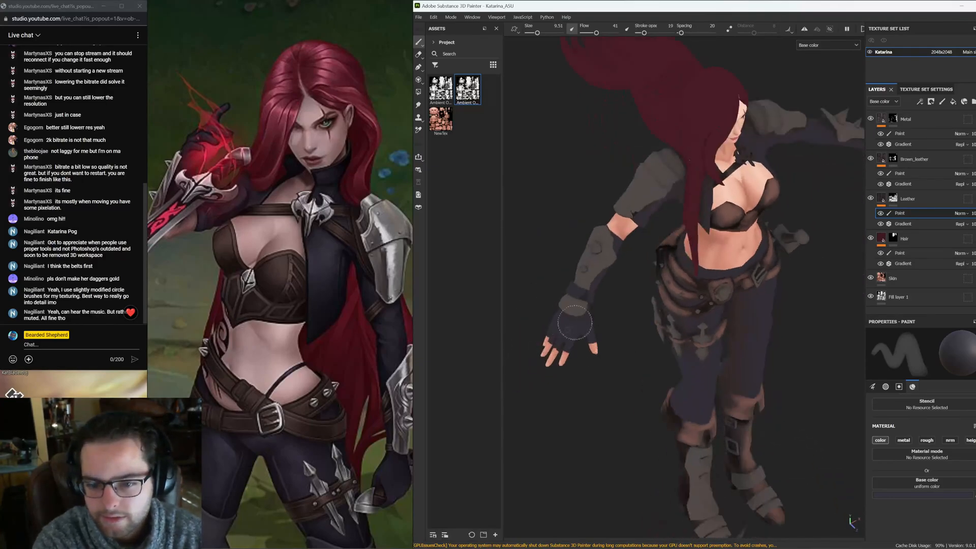
left_click(949, 495)
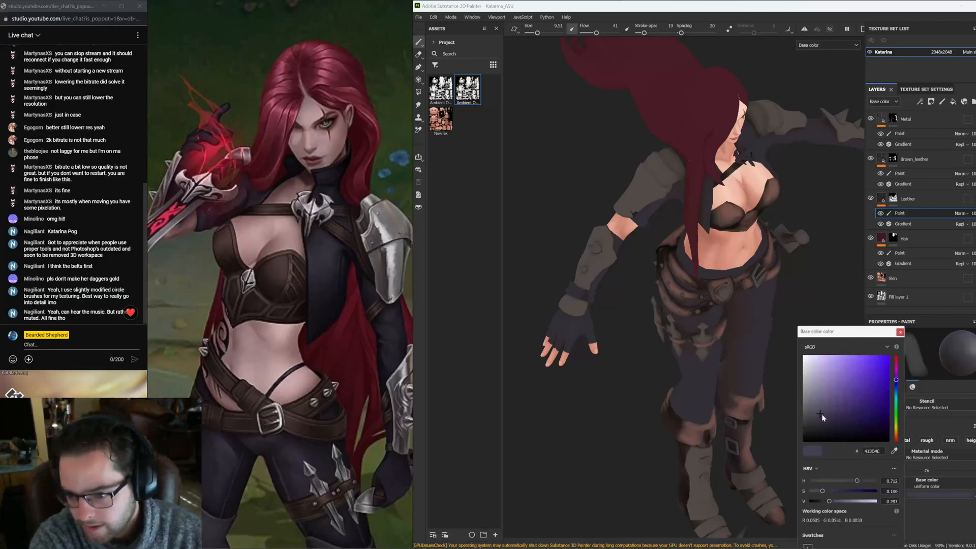
left_click(822, 412)
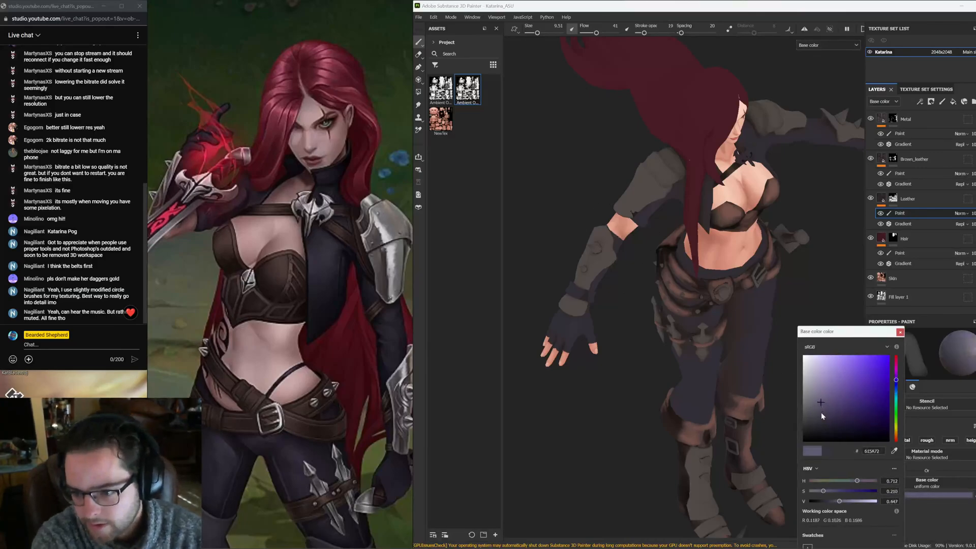
left_click_drag(897, 382, 897, 387)
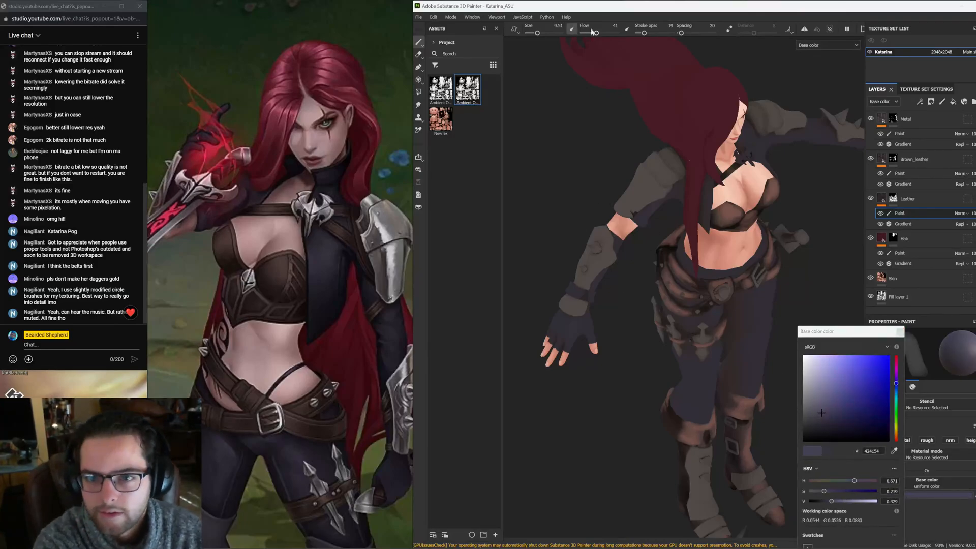
left_click_drag(582, 294, 615, 250, "alt")
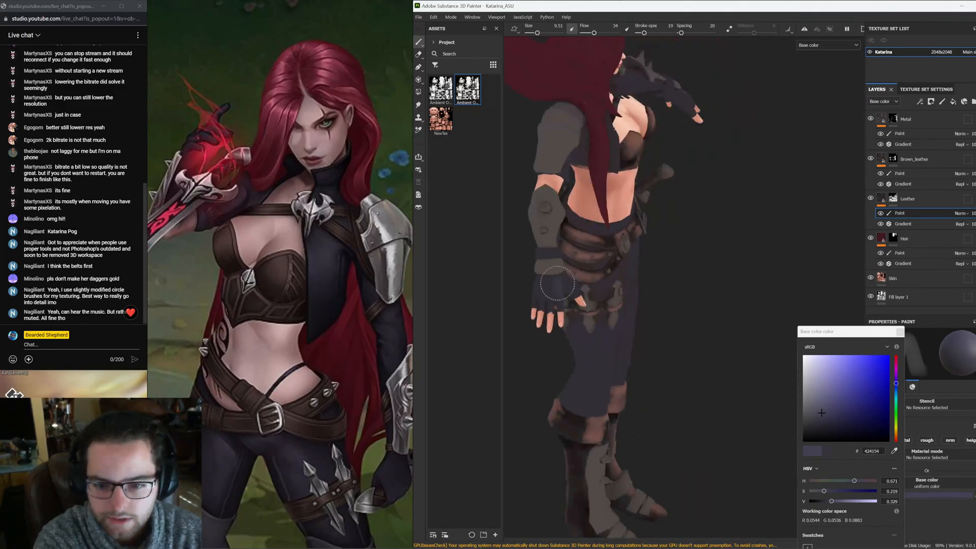
left_click_drag(595, 33, 617, 33)
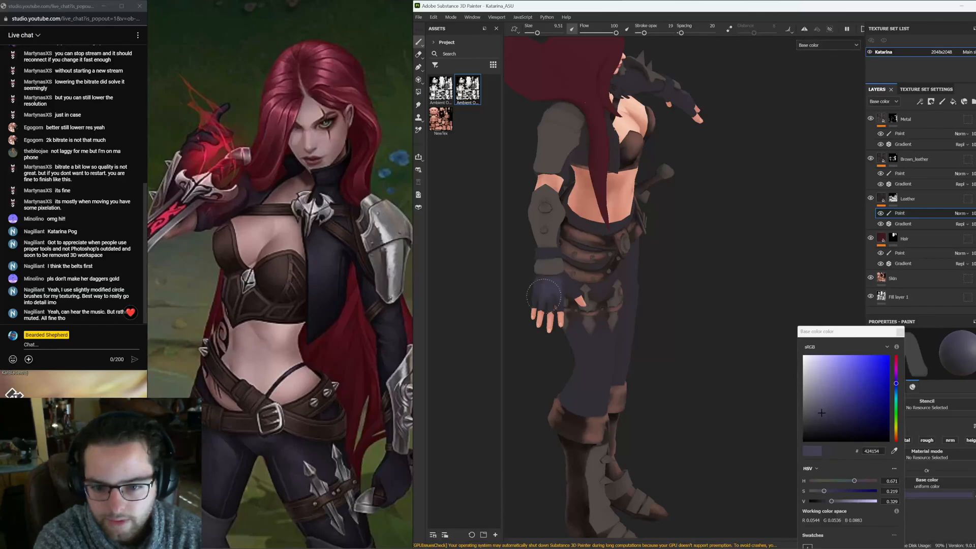
Orbit around the whole model to review the leather colouring of the outfit from front and back
left_click_drag(667, 316, 529, 224, "alt")
middle_click_drag(529, 225, 659, 304, "alt")
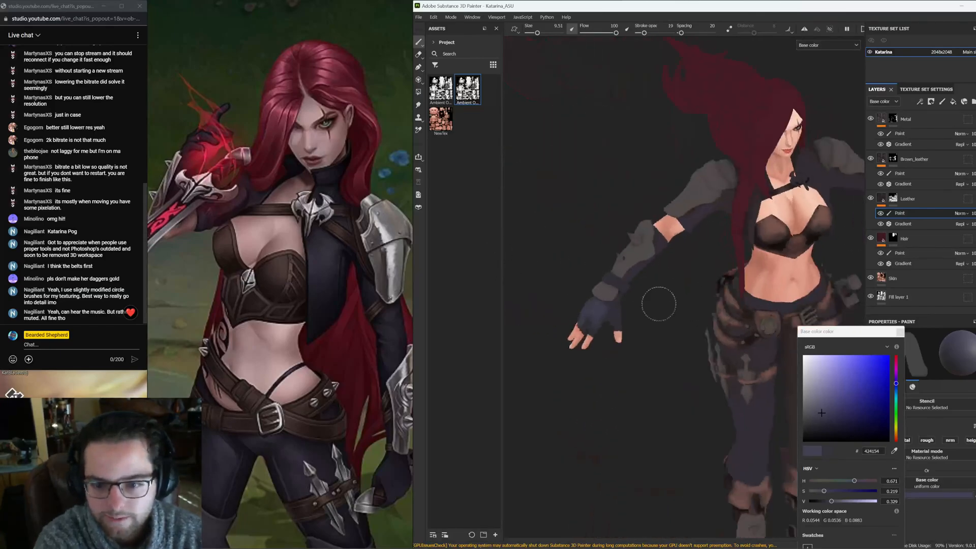
left_click_drag(614, 305, 608, 267, "alt")
middle_click_drag(637, 278, 593, 255, "alt")
left_click_drag(593, 256, 628, 283, "alt")
middle_click_drag(619, 264, 604, 305, "alt")
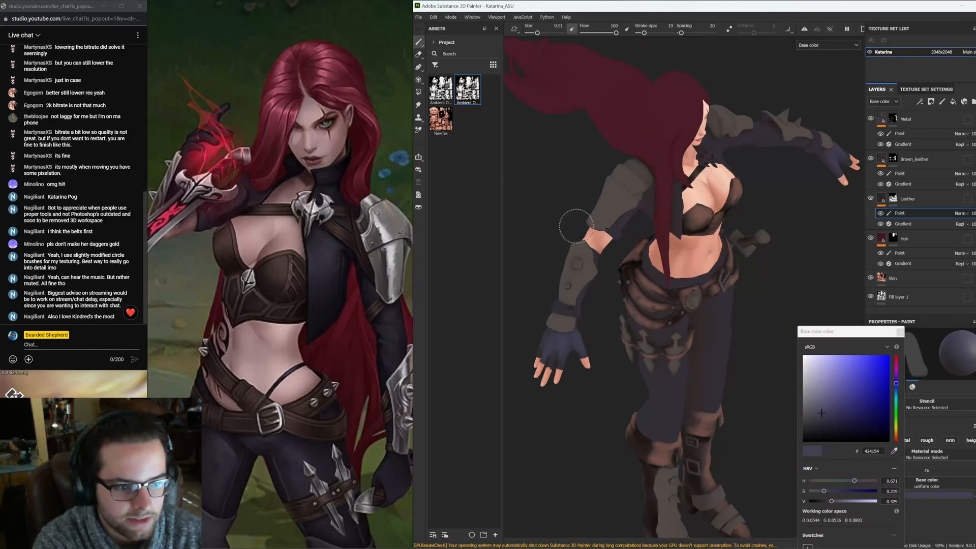
mouse_move(610, 270)
left_mouse_down("alt")
mouse_move(656, 254)
mouse_move(546, 213)
mouse_move(626, 265)
mouse_move(619, 271)
left_mouse_up("alt")
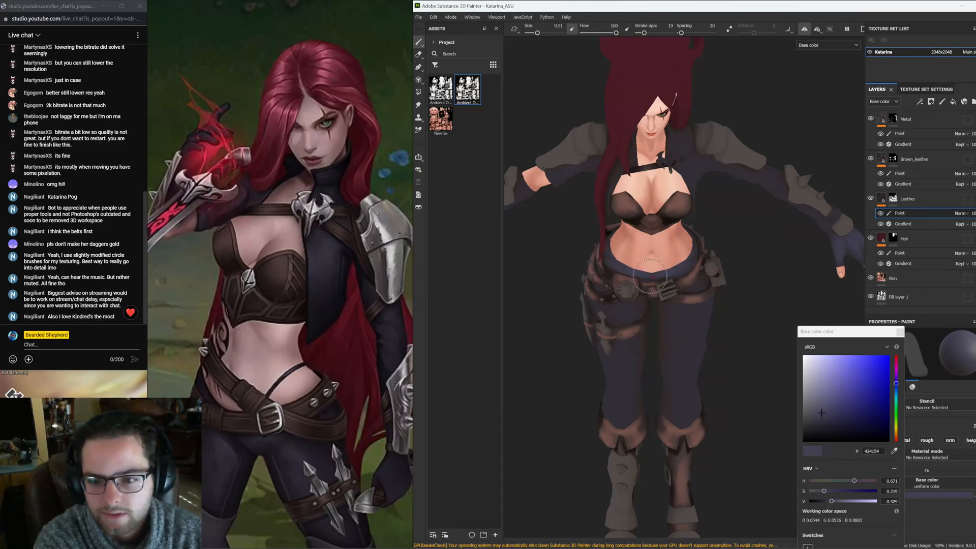
left_click_drag(662, 268, 670, 267, "alt")
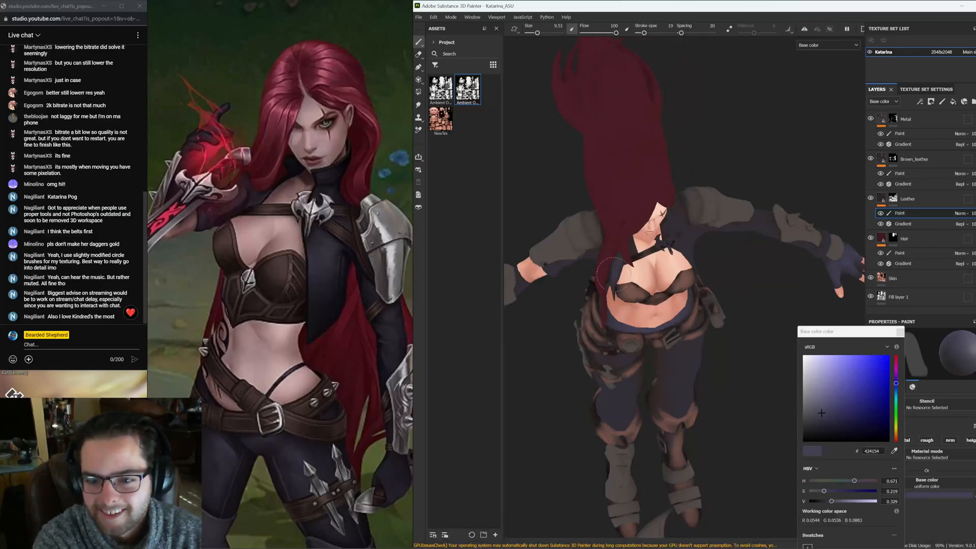
left_click_drag(551, 263, 553, 266, "alt")
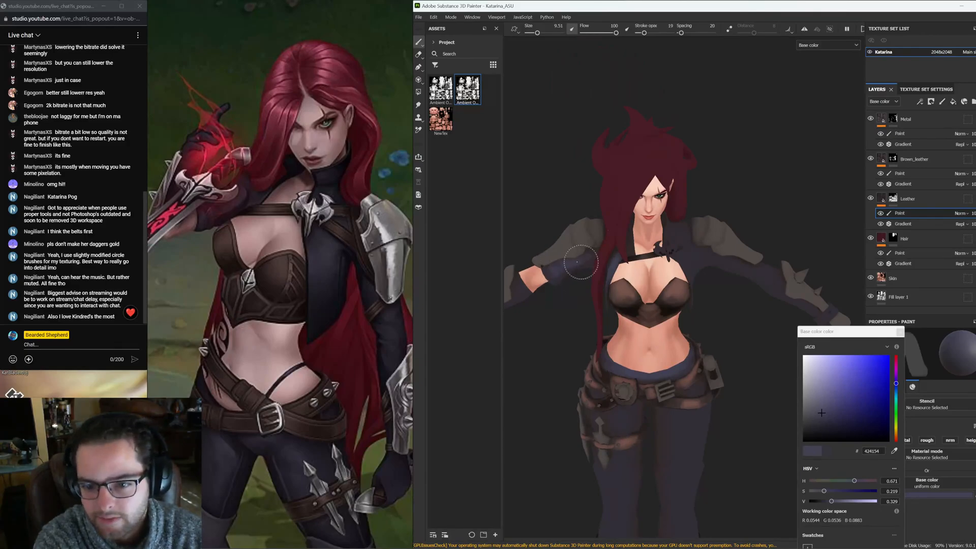
left_click_drag(581, 262, 590, 260, "alt")
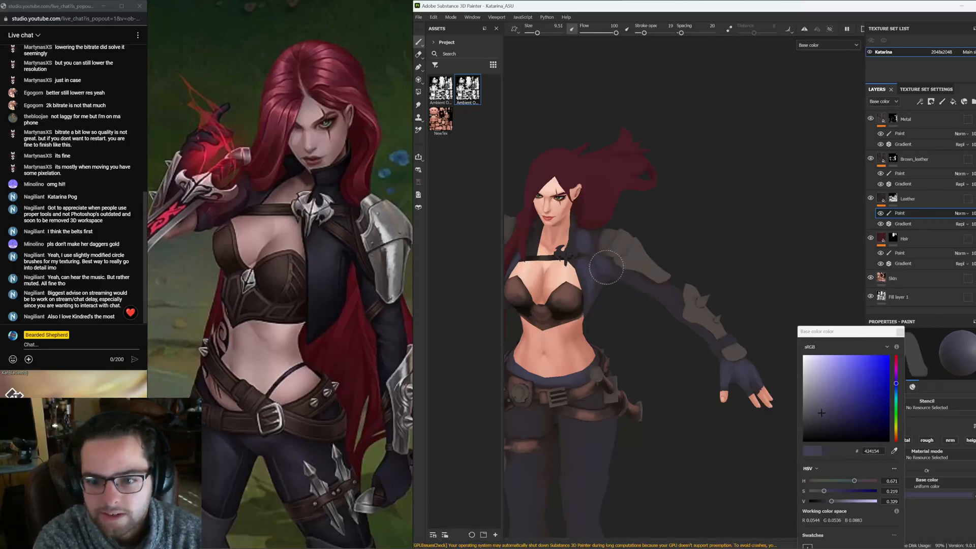
scroll(642, 286, "up", 3)
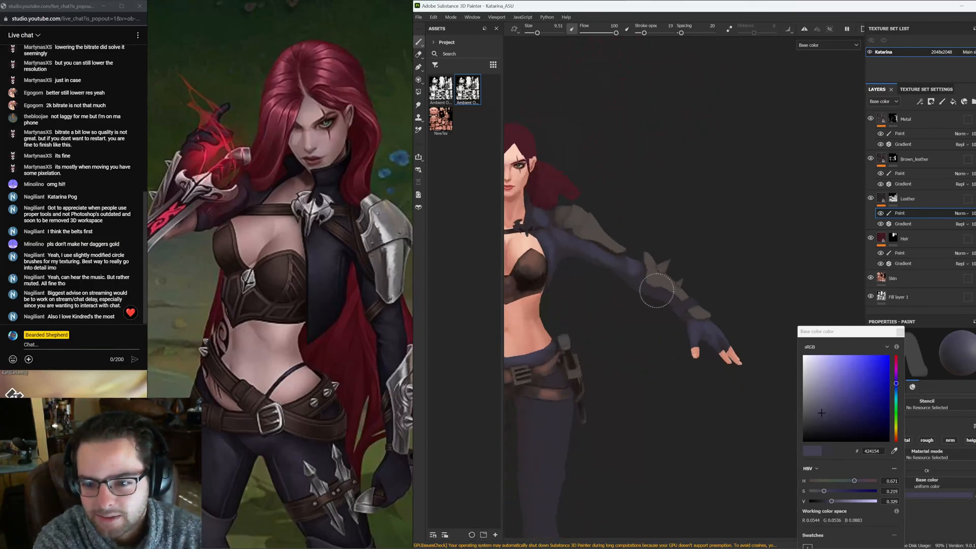
left_click_drag(649, 274, 600, 199, "alt")
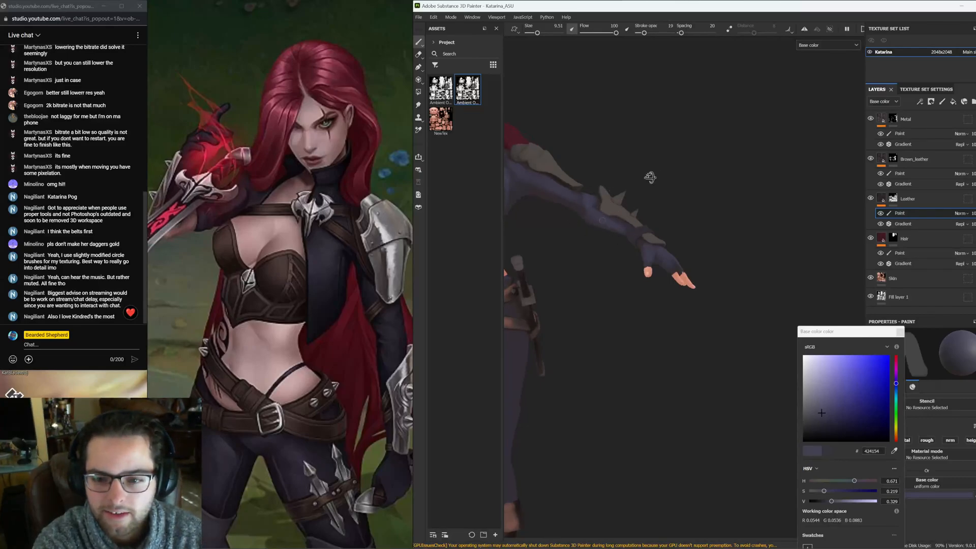
left_click_drag(650, 177, 582, 200, "alt")
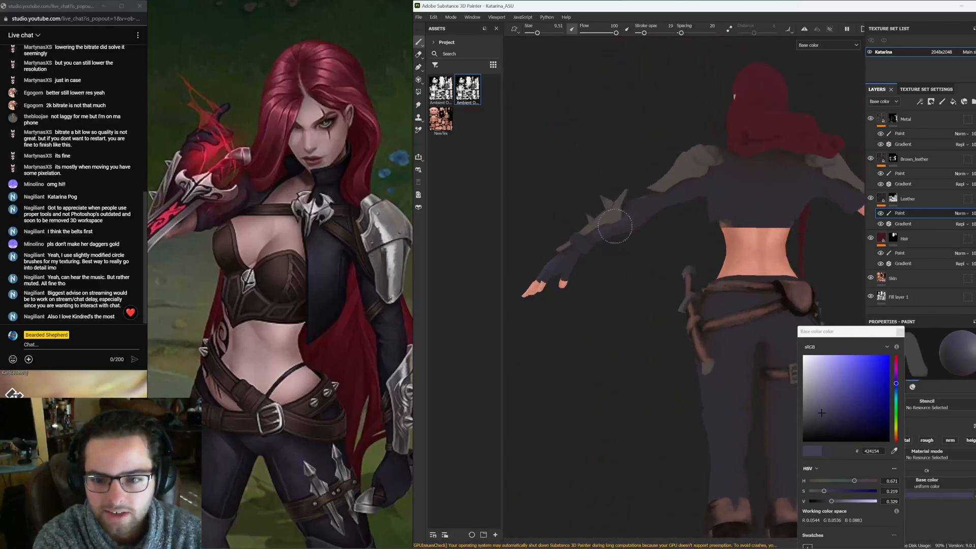
mouse_move(702, 175)
left_mouse_down("alt")
mouse_move(648, 218)
mouse_move(633, 262)
left_mouse_up("alt")
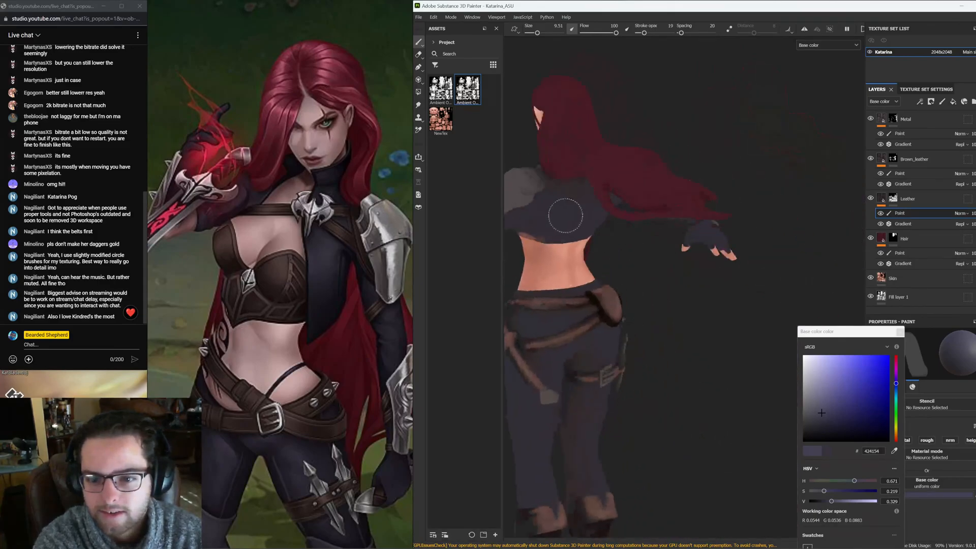
mouse_move(566, 216)
left_mouse_down("alt")
mouse_move(635, 237)
mouse_move(588, 208)
mouse_move(652, 197)
mouse_move(645, 216)
mouse_move(652, 213)
left_mouse_up("alt")
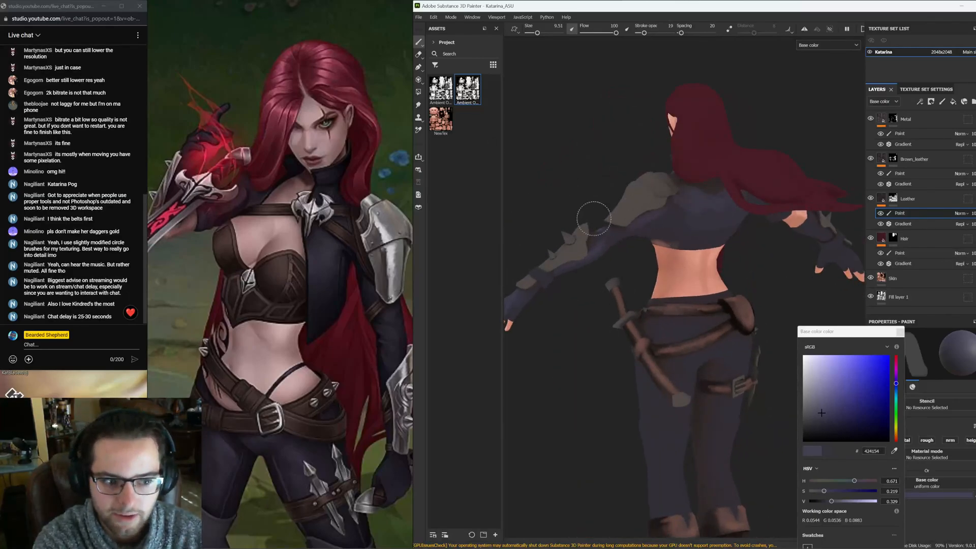
mouse_move(594, 219)
left_mouse_down("alt")
mouse_move(734, 282)
mouse_move(692, 220)
mouse_move(702, 275)
left_mouse_up("alt")
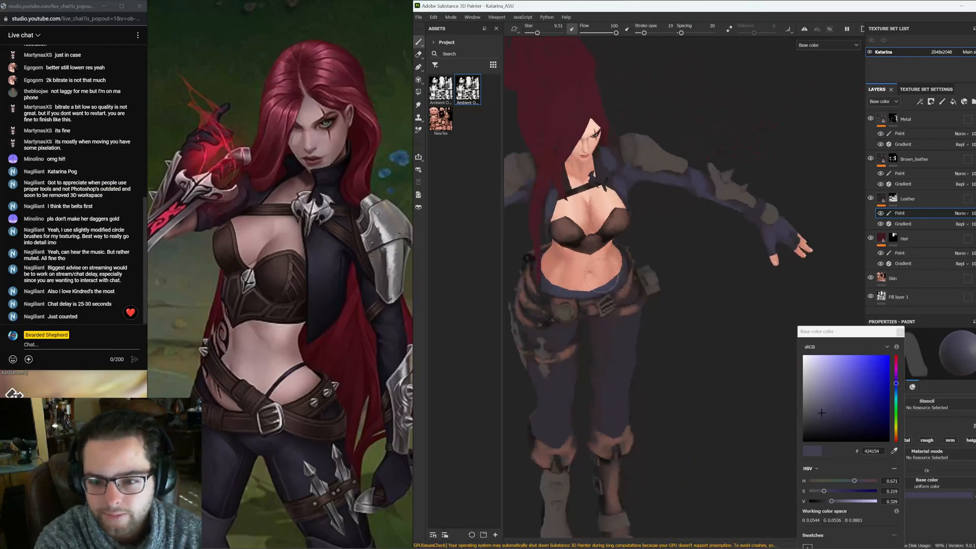
middle_click_drag(601, 275, 643, 238, "alt")
left_click_drag(631, 325, 597, 285, "alt")
middle_click_drag(619, 307, 581, 200, "alt")
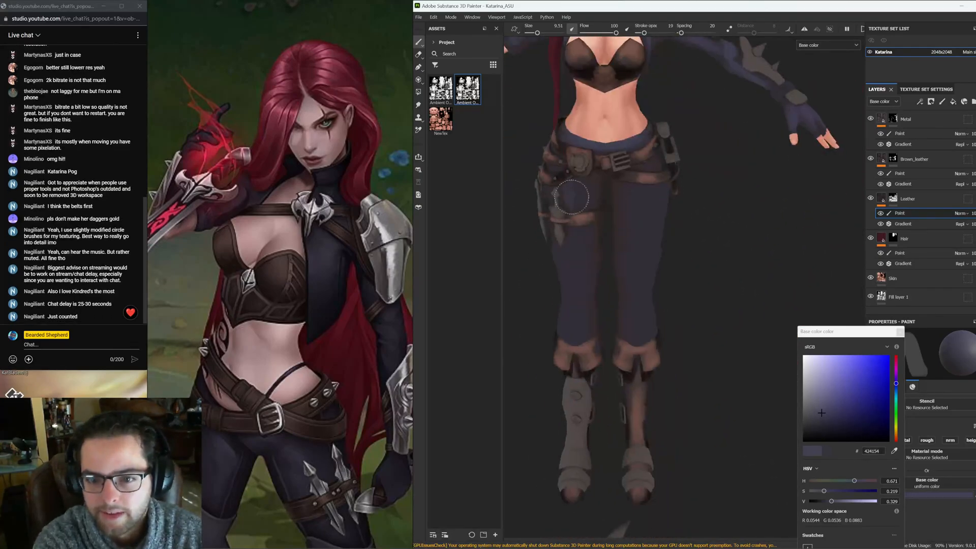
left_click(803, 31)
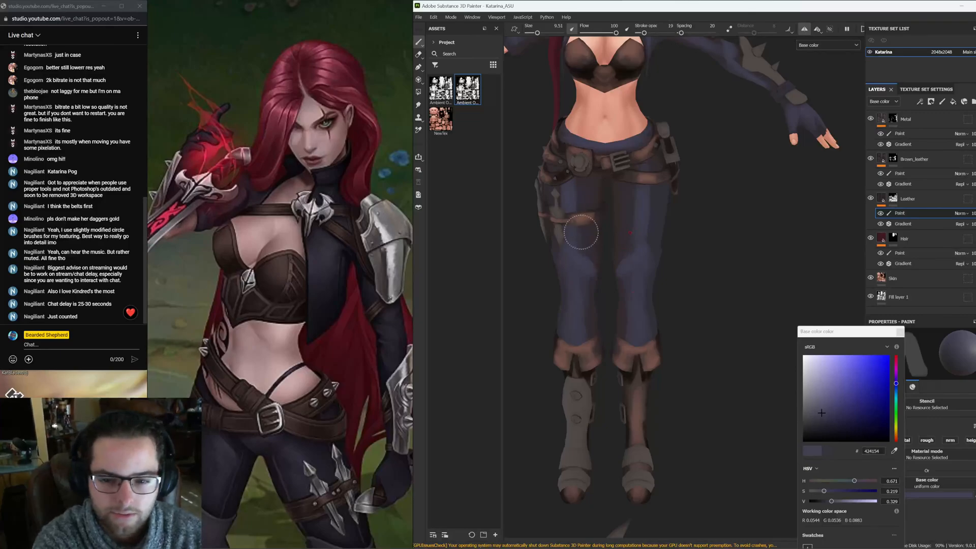
mouse_move(603, 162)
left_mouse_down("alt")
mouse_move(668, 275)
mouse_move(712, 270)
mouse_move(585, 242)
mouse_move(585, 209)
mouse_move(595, 243)
mouse_move(605, 228)
mouse_move(585, 233)
mouse_move(582, 185)
mouse_move(599, 206)
left_mouse_up("alt")
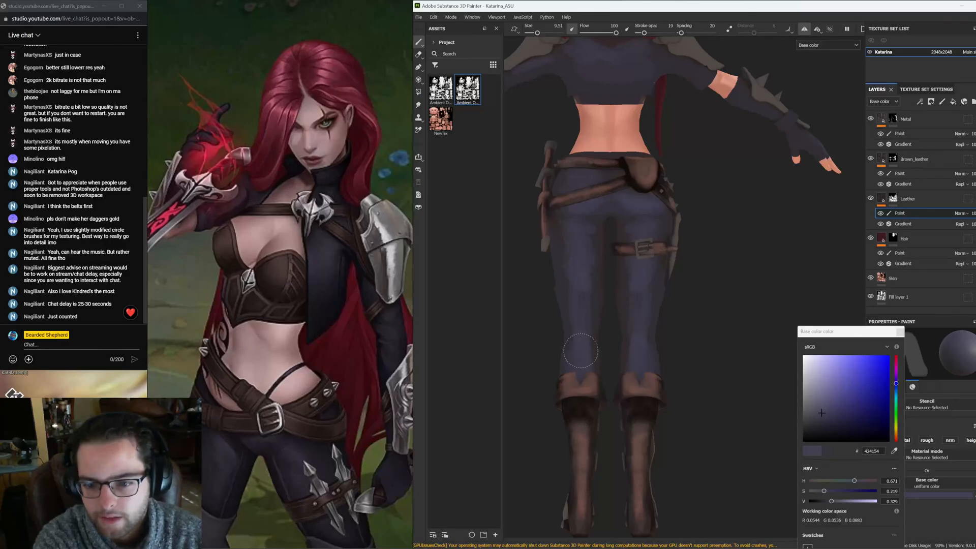
left_click_drag(580, 351, 581, 356, "alt")
mouse_move(588, 316)
left_mouse_down("alt")
mouse_move(617, 246)
mouse_move(606, 259)
mouse_move(625, 276)
mouse_move(605, 279)
left_mouse_up("alt")
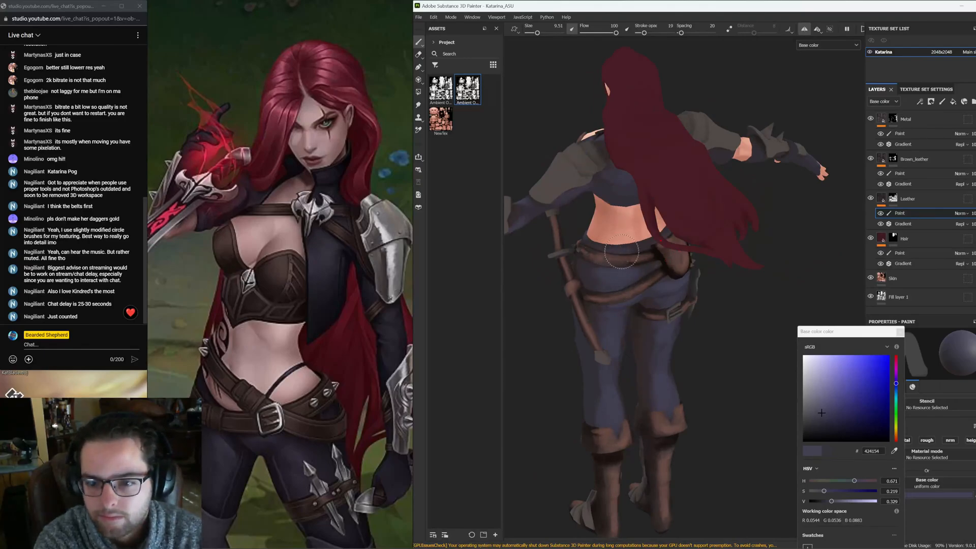
Paint a dark stroke across the lower back, then undo it
mouse_move(592, 261)
left_mouse_down("alt")
mouse_move(654, 258)
mouse_move(629, 252)
mouse_move(678, 285)
left_mouse_up("alt")
left_click(893, 197)
scroll(656, 242, "up", 3)
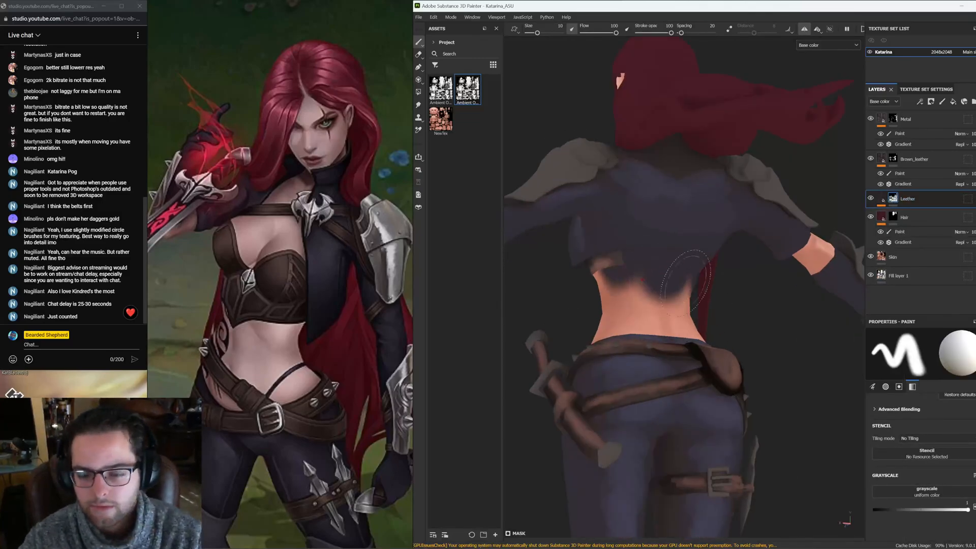
key("ctrl+z")
key("ctrl+z")
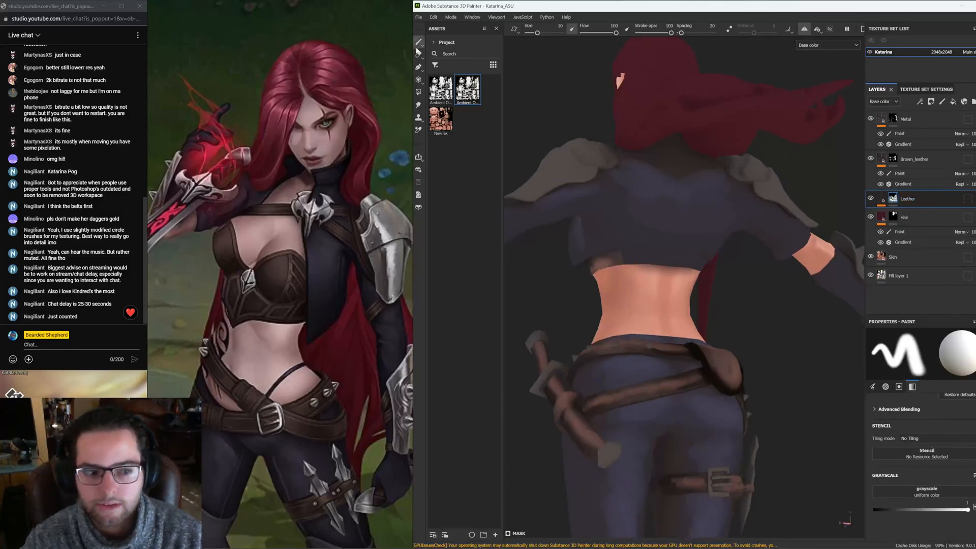
Examine the Brown_leather layer's mask coverage on the back with the Polygon Fill tool in the 3D and UV views
left_click(419, 80)
scroll(685, 240, "up", 3)
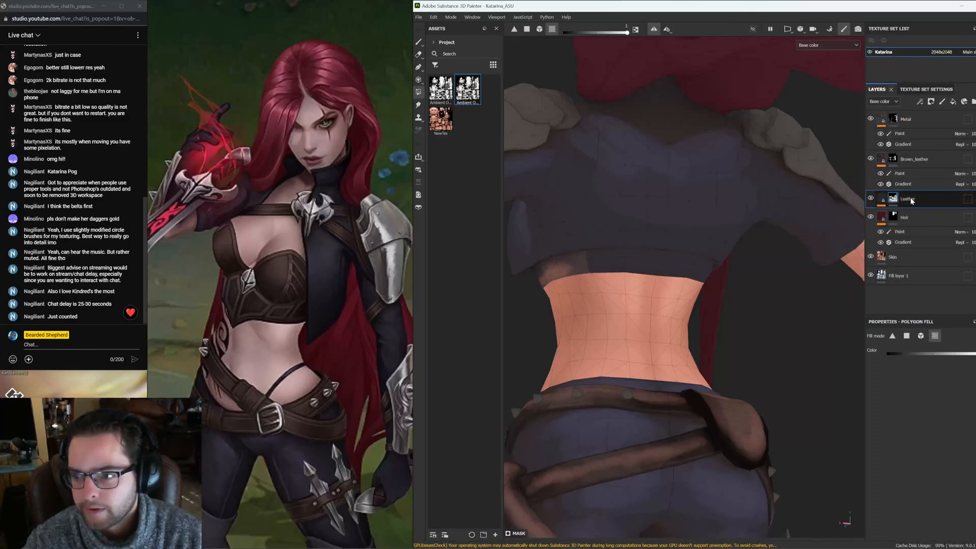
left_click(894, 159)
left_click(647, 256)
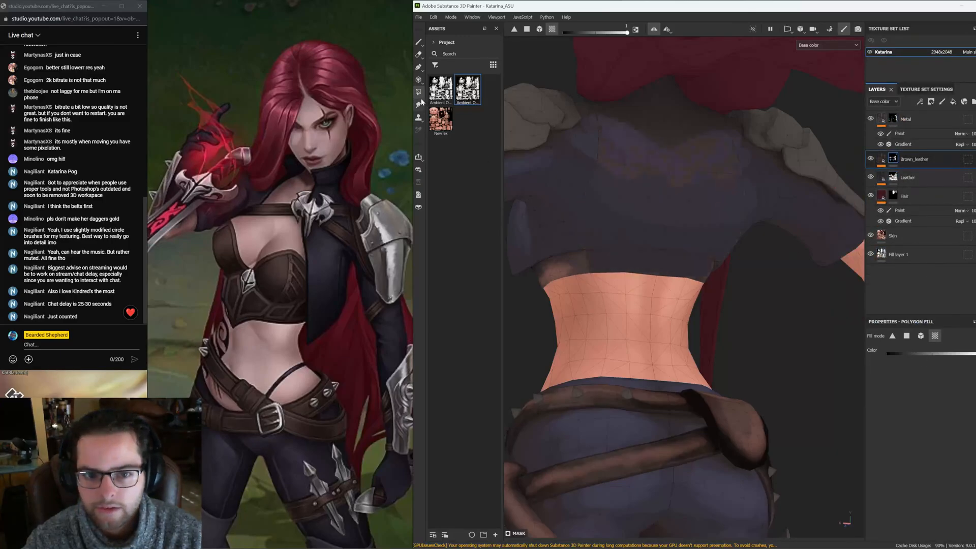
scroll(698, 306, "up", 3)
left_click(907, 336)
scroll(562, 247, "up", 3)
middle_click_drag(561, 247, 606, 227, "alt")
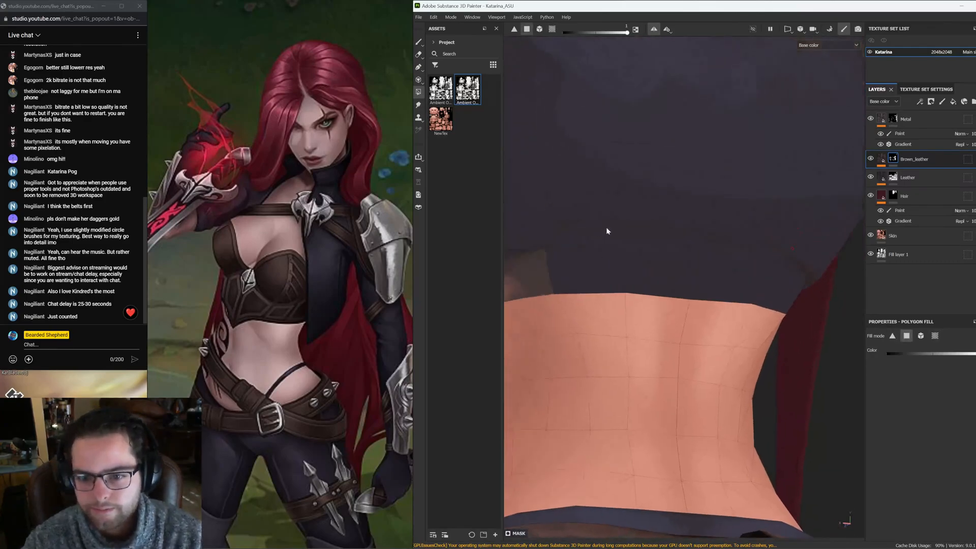
left_click_drag(606, 227, 662, 42, "alt")
mouse_move(579, 263)
left_mouse_down()
mouse_move(585, 291)
mouse_move(605, 297)
left_mouse_up()
key("F3")
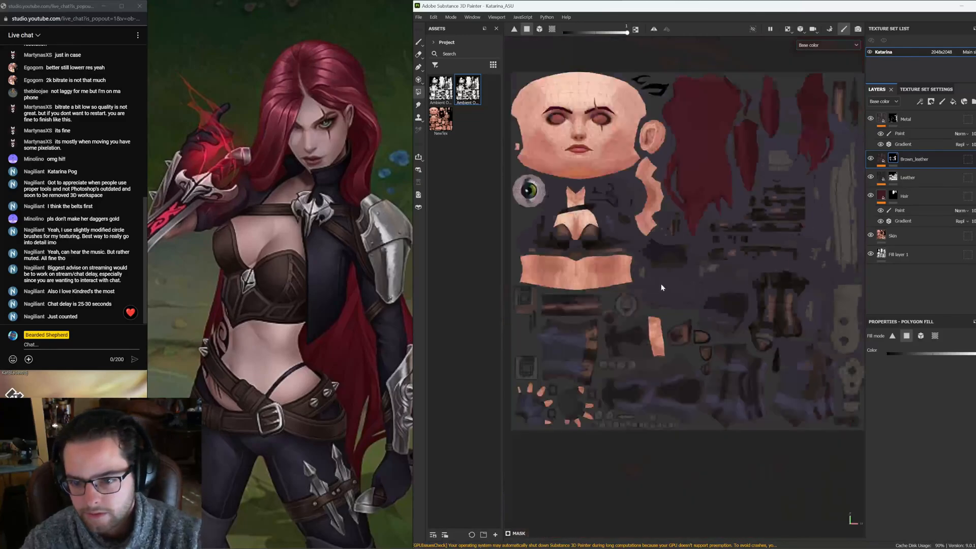
scroll(661, 285, "up", 5)
left_click_drag(701, 399, 650, 334)
middle_click_drag(631, 351, 676, 348, "alt")
left_click_drag(715, 376, 564, 382)
scroll(719, 355, "down", 5)
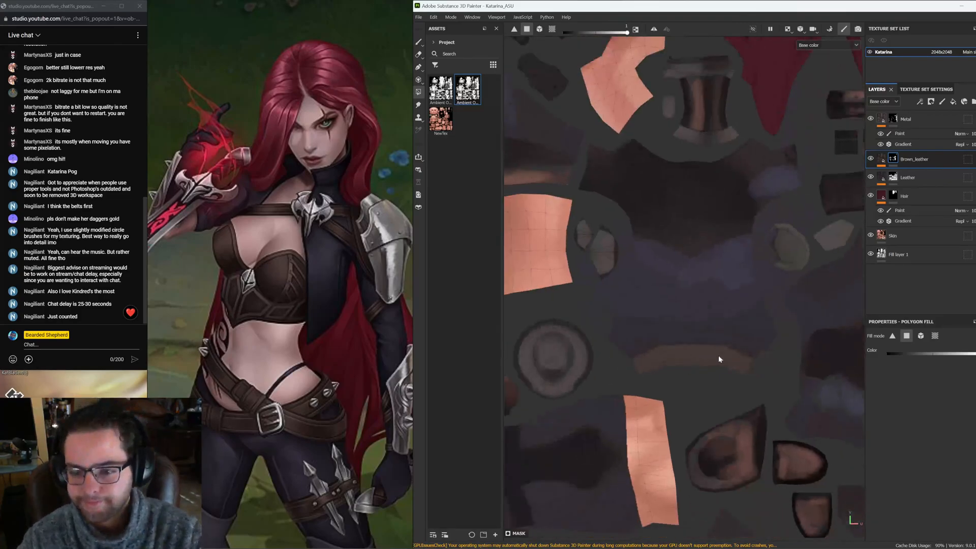
scroll(649, 320, "up", 6)
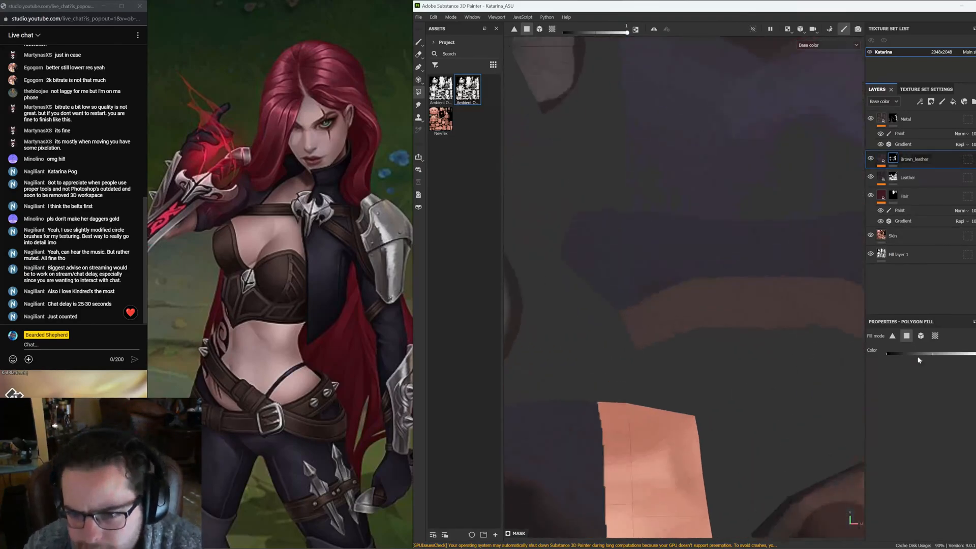
key("F2")
scroll(753, 271, "down", 5)
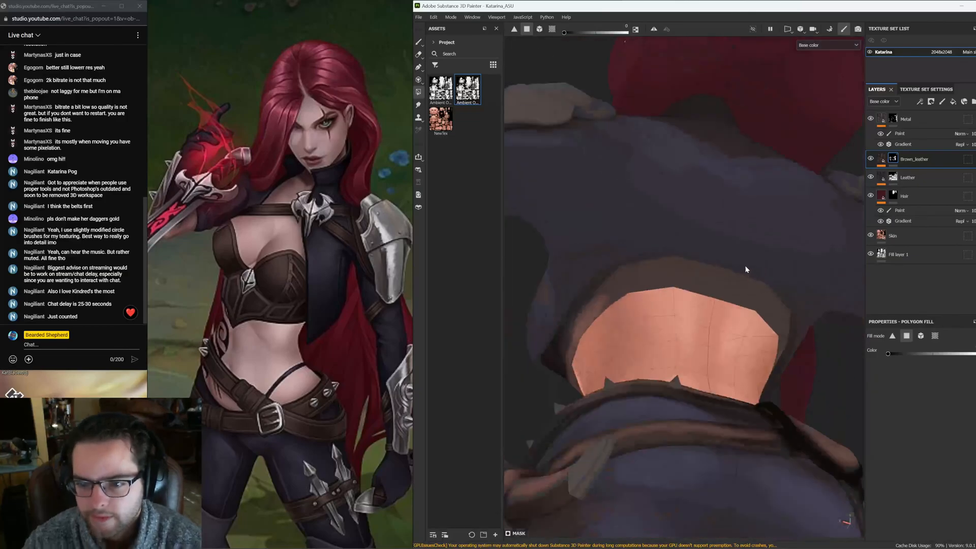
left_click(881, 158)
scroll(793, 224, "down", 4)
left_click_drag(777, 231, 677, 333, "alt")
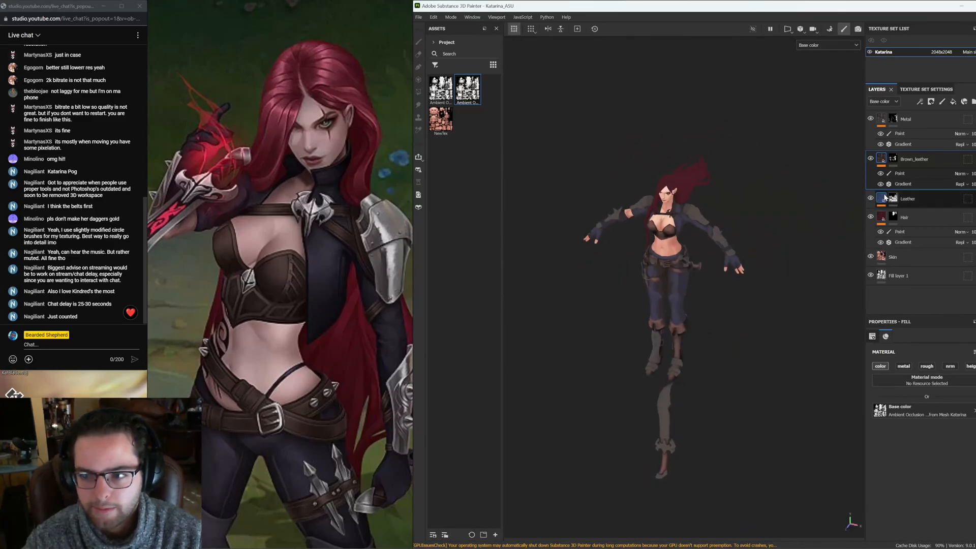
scroll(637, 236, "up", 3)
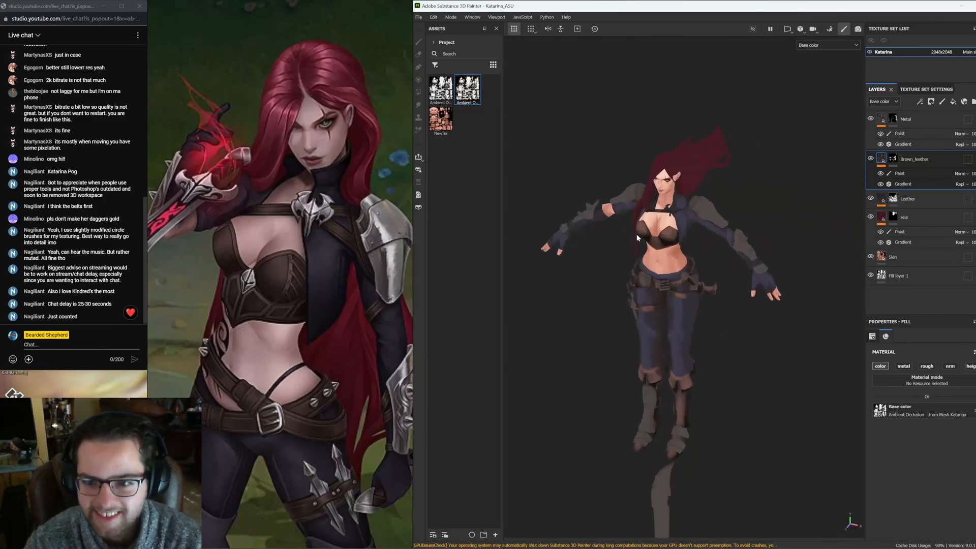
Add an HSL Perceptive filter to the Leather layer
left_click(883, 200)
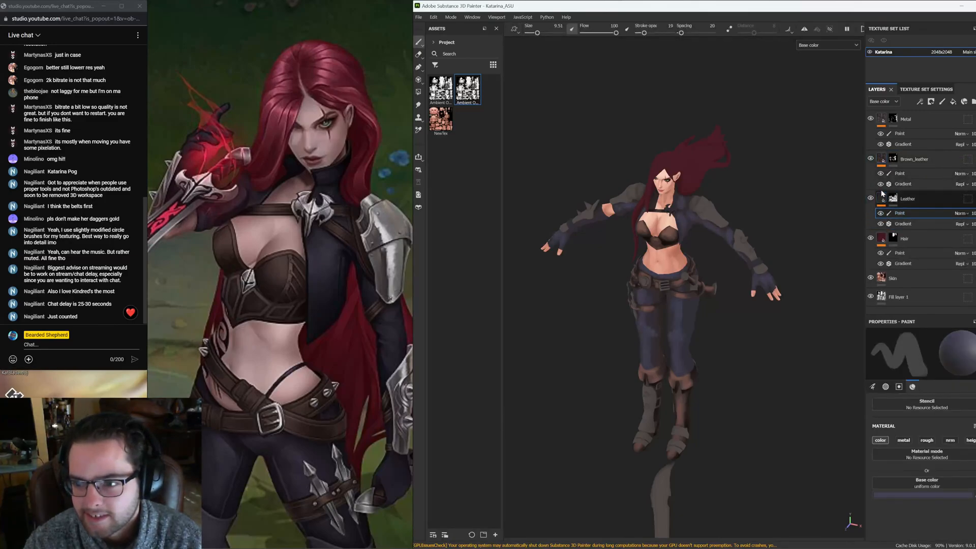
right_click(883, 198)
left_click(906, 425)
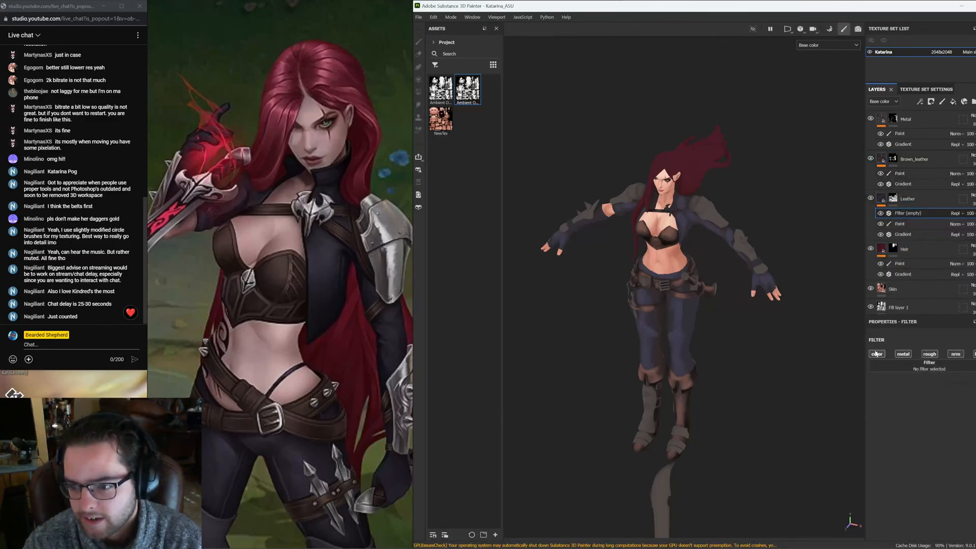
left_click(917, 362)
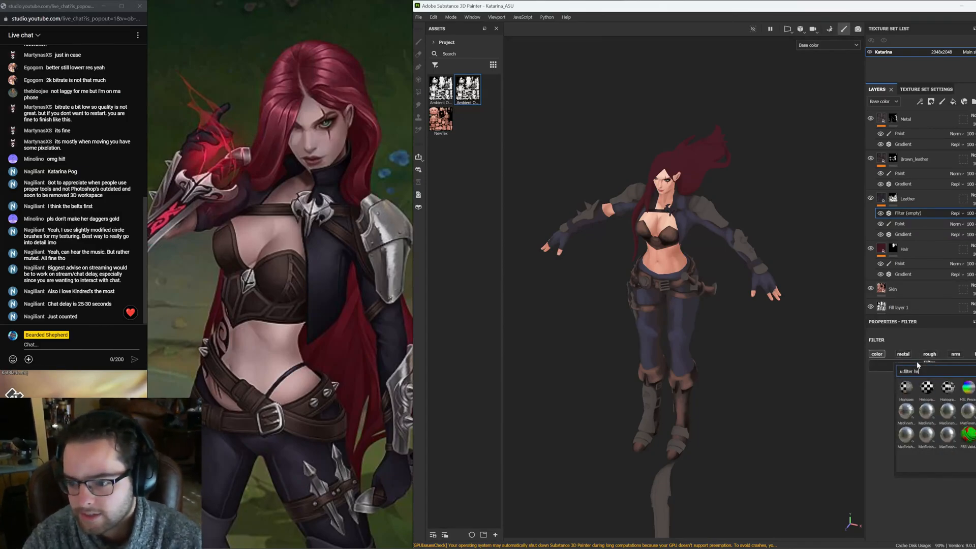
type("hsl")
left_click(915, 391)
Lower the saturation of the Leather layer's HSL Perceptive filter while checking the model
middle_click_drag(802, 352, 835, 368, "alt")
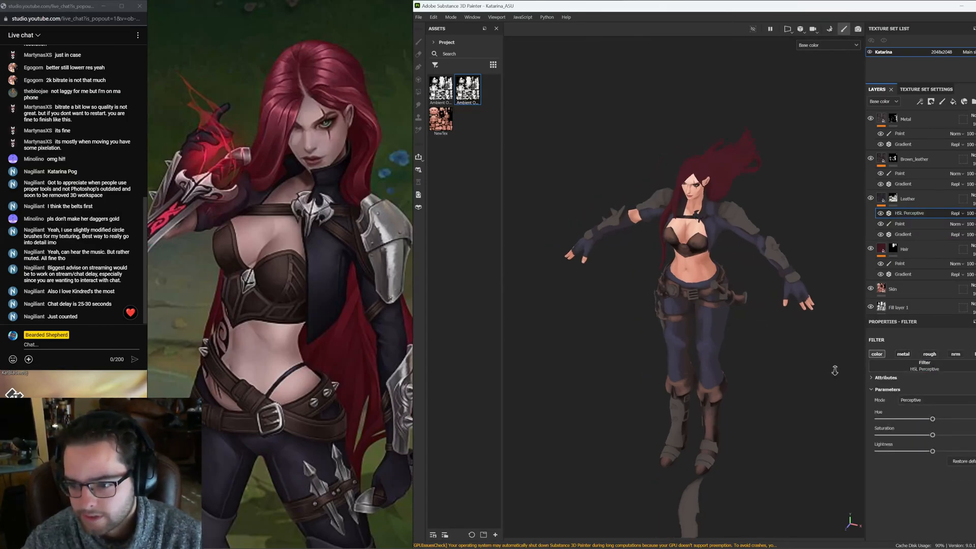
scroll(834, 368, "up", 3)
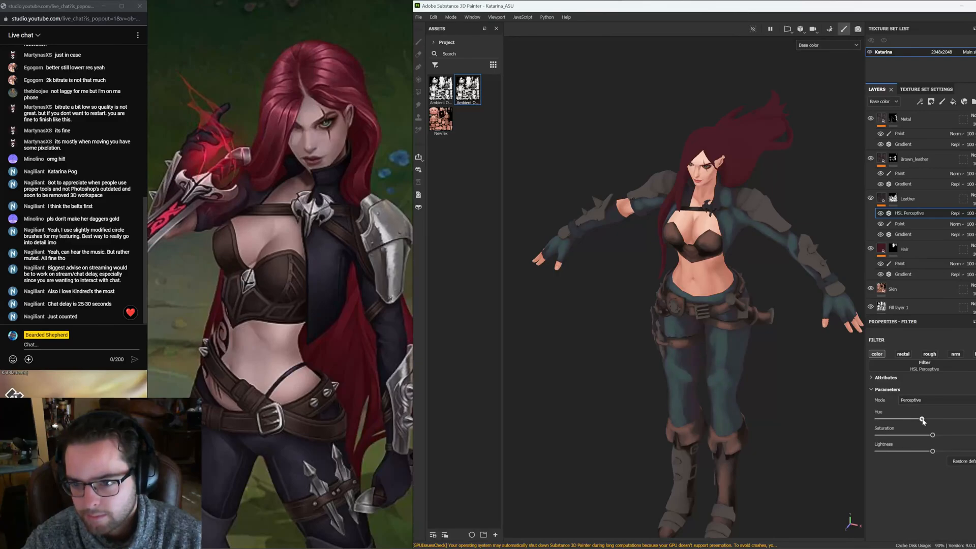
scroll(743, 388, "down", 3)
left_click_drag(743, 377, 800, 401, "alt")
left_click_drag(926, 420, 903, 438)
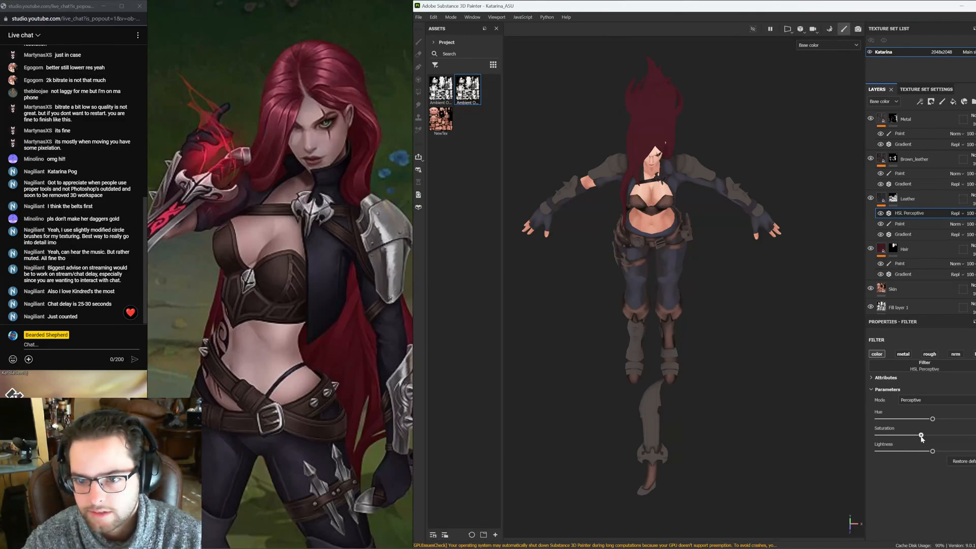
Browse the reference images of the in-game Katarina model
scroll(325, 432, "down", 8)
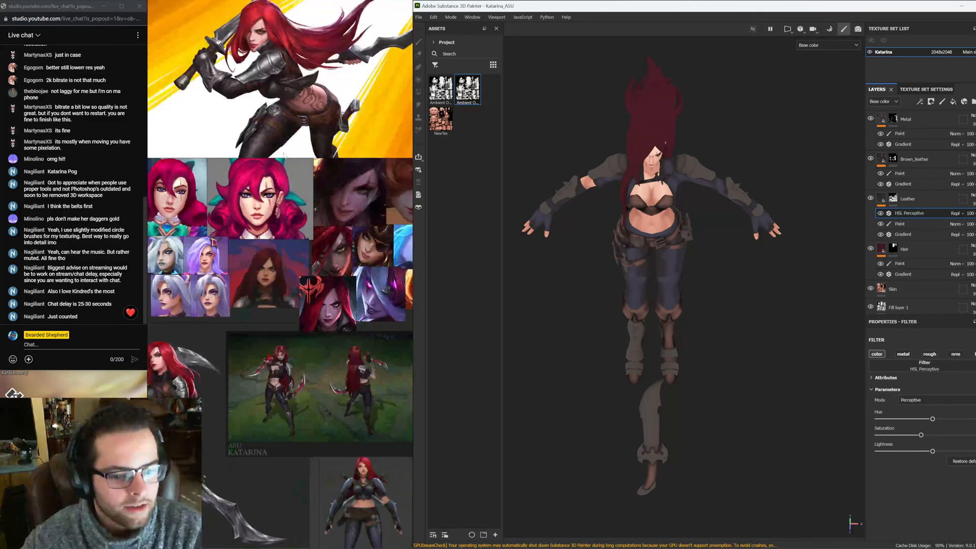
mouse_move(305, 501)
middle_mouse_down()
mouse_move(375, 344)
mouse_move(297, 318)
middle_mouse_up()
scroll(374, 324, "up", 4)
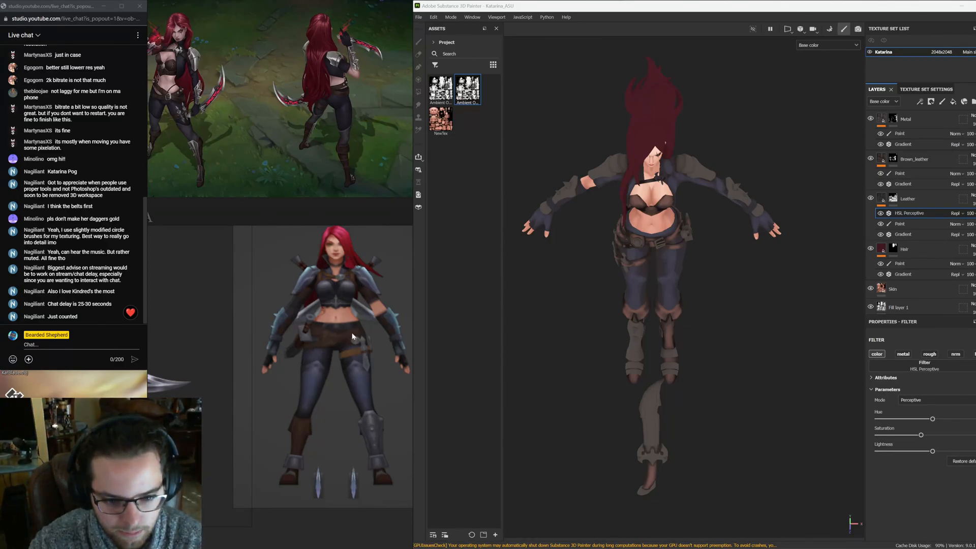
Compare the model's leather colours against the splash-art and in-game reference images
scroll(371, 417, "down", 2)
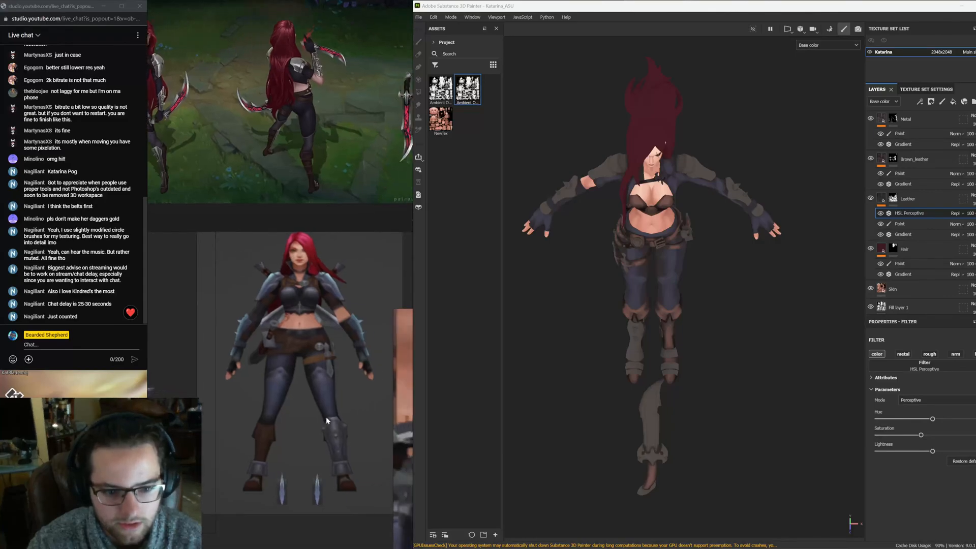
scroll(316, 295, "down", 3)
scroll(330, 319, "up", 5)
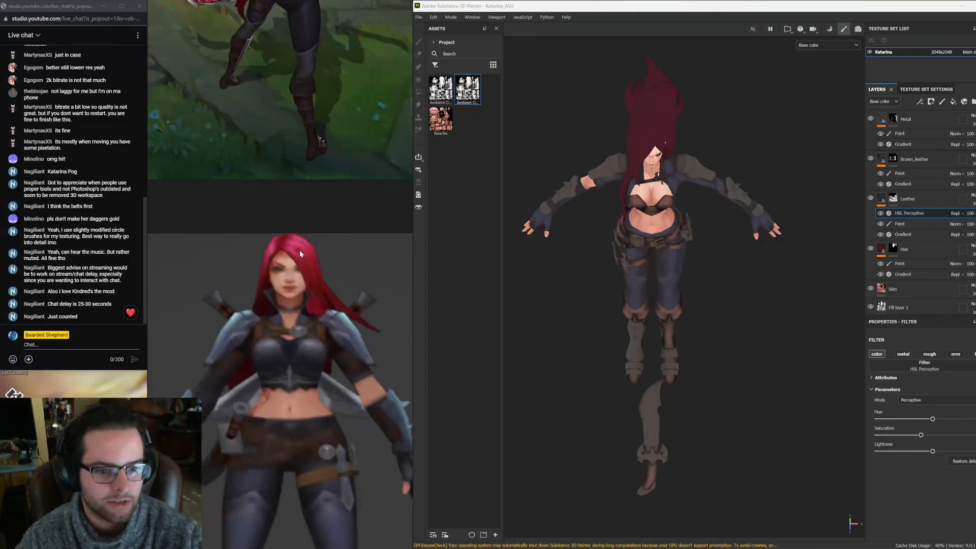
scroll(279, 313, "down", 3)
scroll(331, 267, "up", 2)
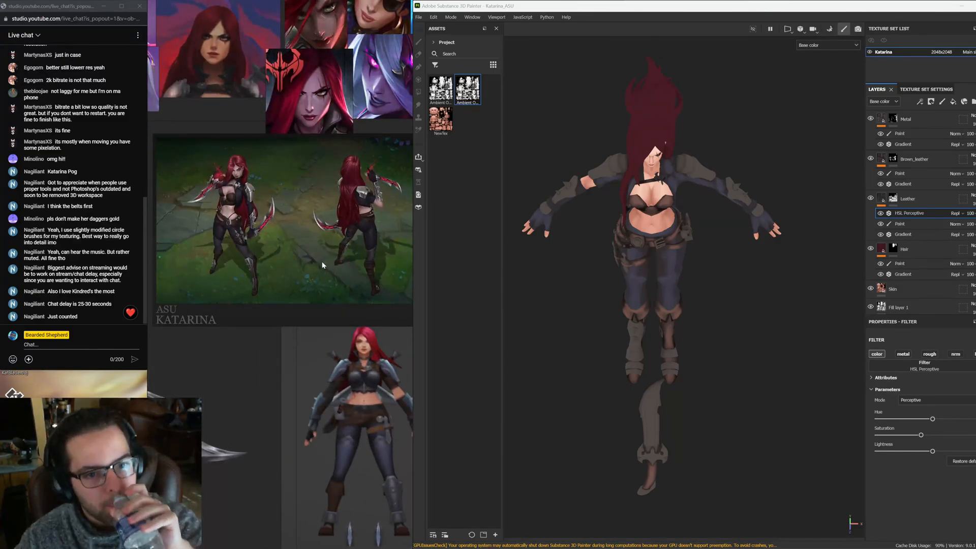
middle_click_drag(299, 239, 400, 117)
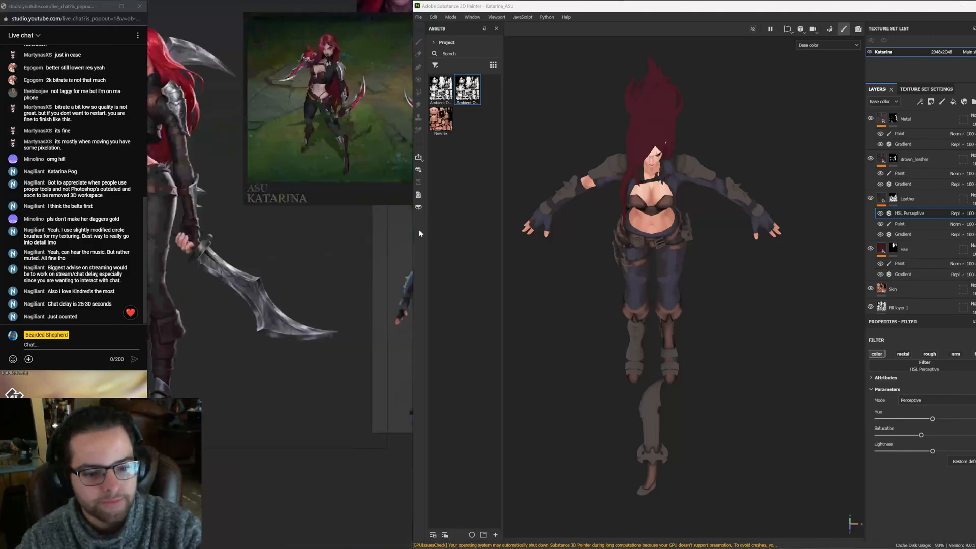
mouse_move(230, 430)
middle_mouse_down()
mouse_move(275, 346)
mouse_move(285, 265)
middle_mouse_up()
scroll(287, 274, "down", 3)
scroll(288, 280, "up", 5)
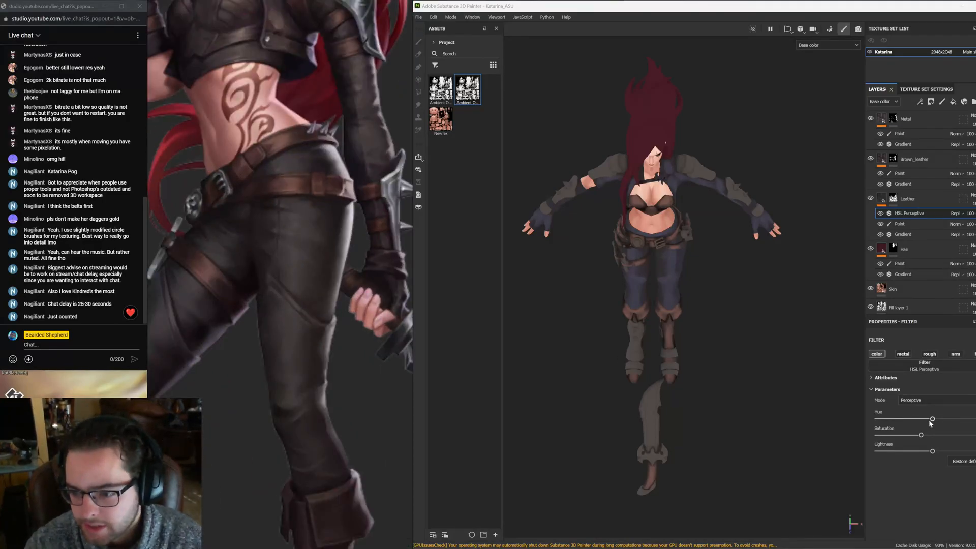
Try shifting the hue and lowering the saturation of the Leather layer's HSL Perceptive filter
left_click_drag(932, 423, 918, 422)
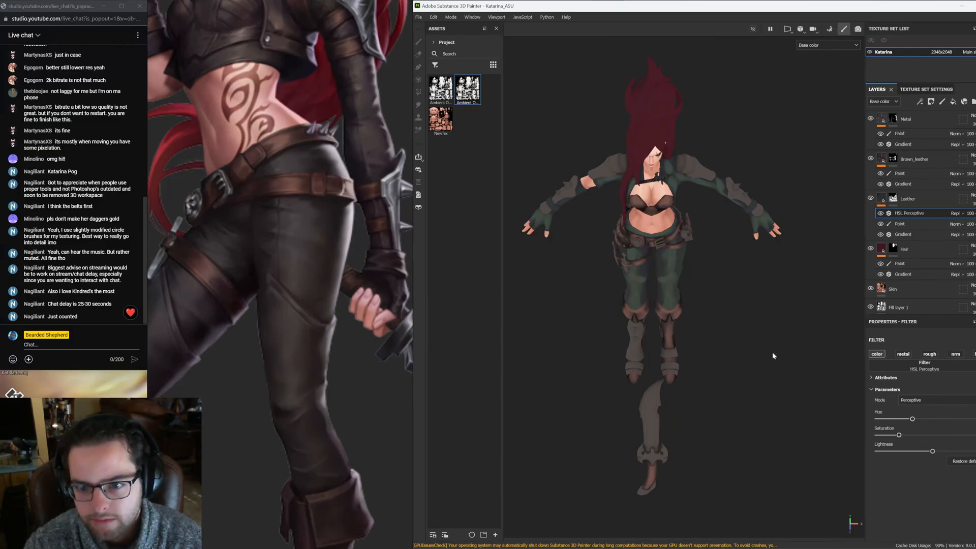
scroll(774, 356, "down", 2)
left_click_drag(899, 436, 888, 436)
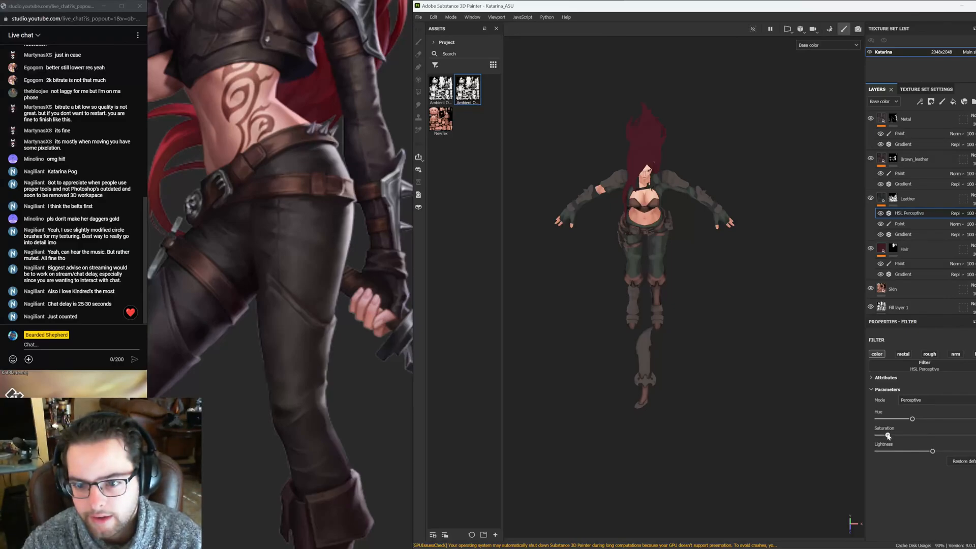
left_click_drag(749, 275, 736, 243, "alt")
Browse the reference images for the colour of the outfit's leather and pants
scroll(250, 361, "down", 5)
scroll(251, 364, "down", 5)
middle_click_drag(254, 366, 305, 76)
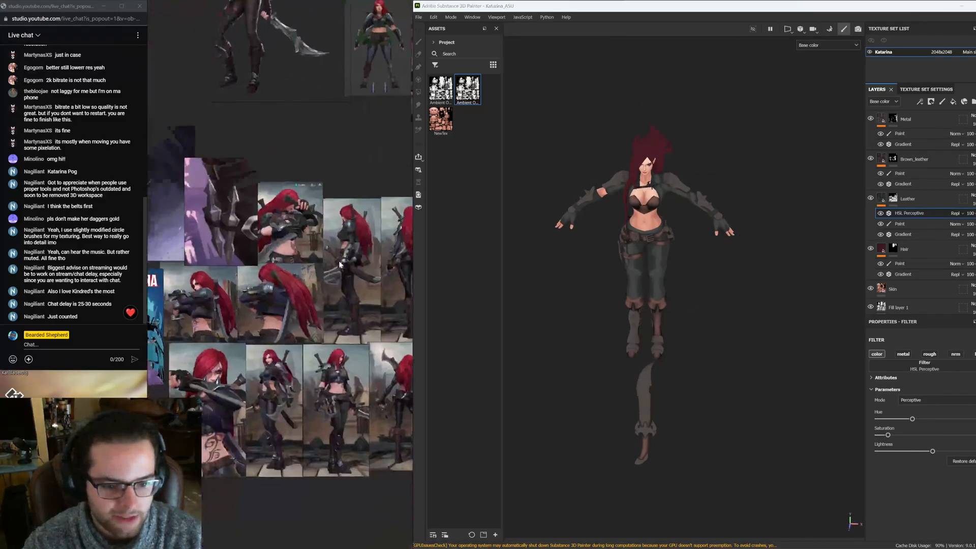
middle_click_drag(290, 330, 362, 365)
scroll(363, 366, "up", 2)
scroll(362, 365, "up", 3)
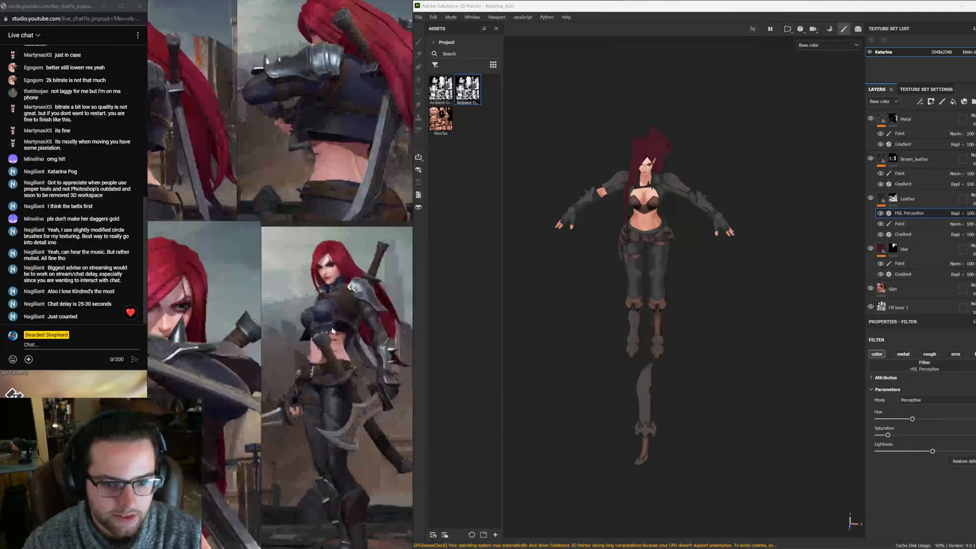
left_click(367, 420)
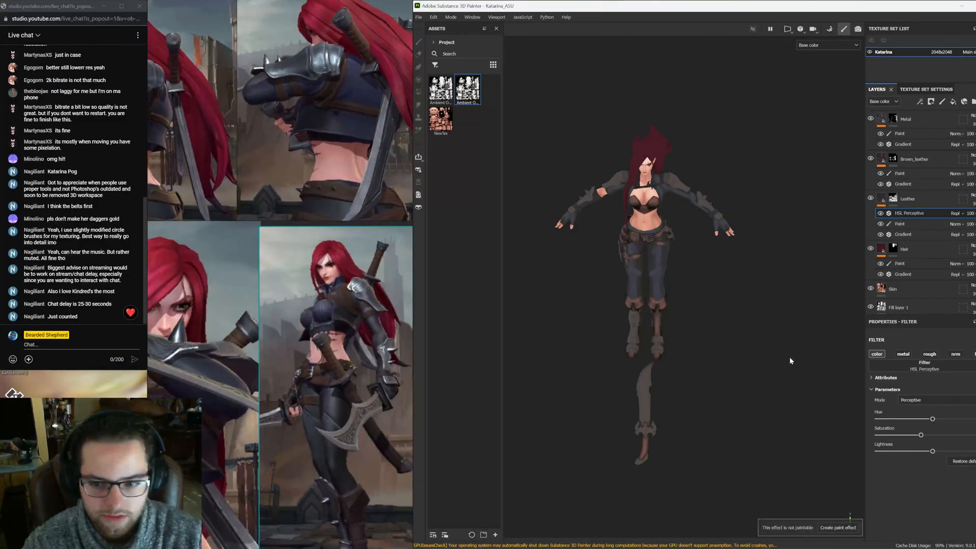
Delete the HSL Perceptive filter from the Leather layer and select the layer's Paint layer
scroll(774, 330, "up", 3)
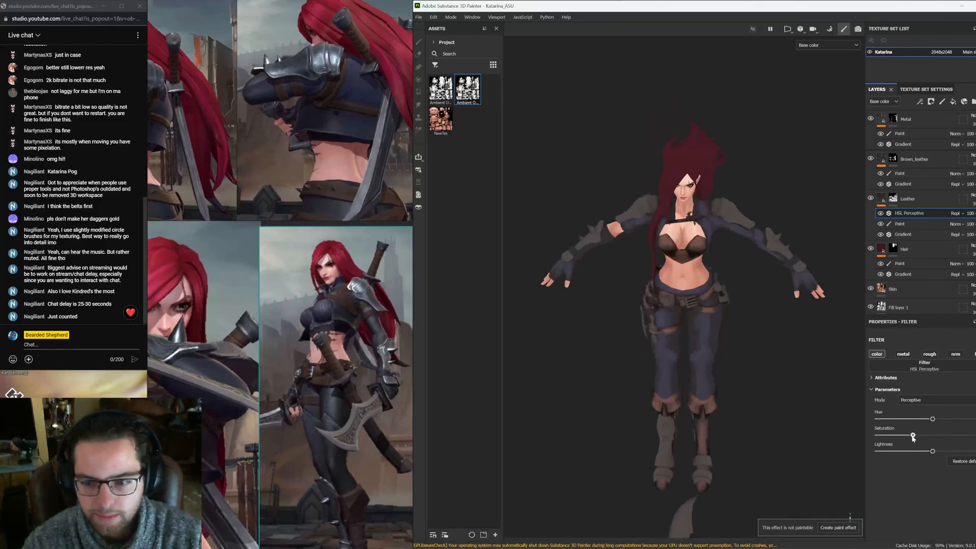
left_click_drag(913, 437, 911, 436)
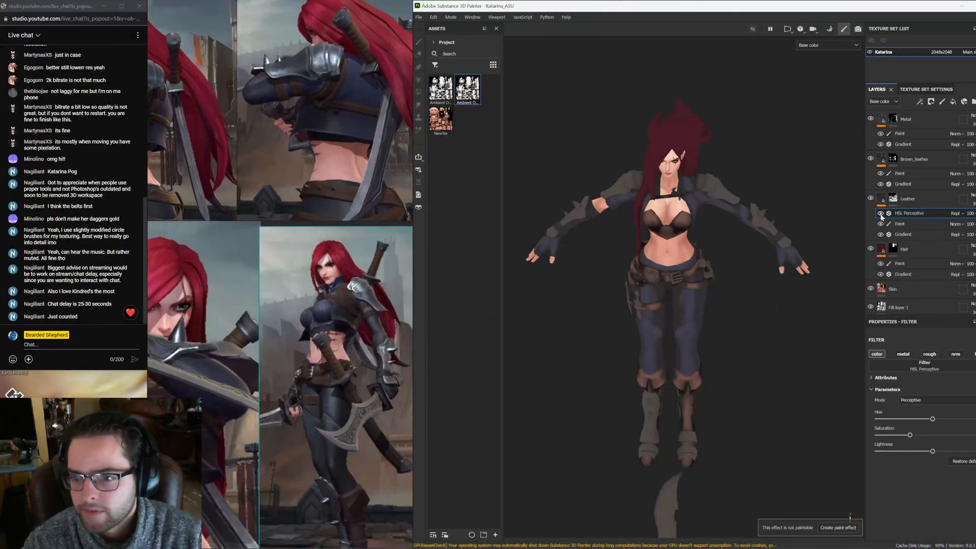
left_click(899, 224)
left_click(975, 213)
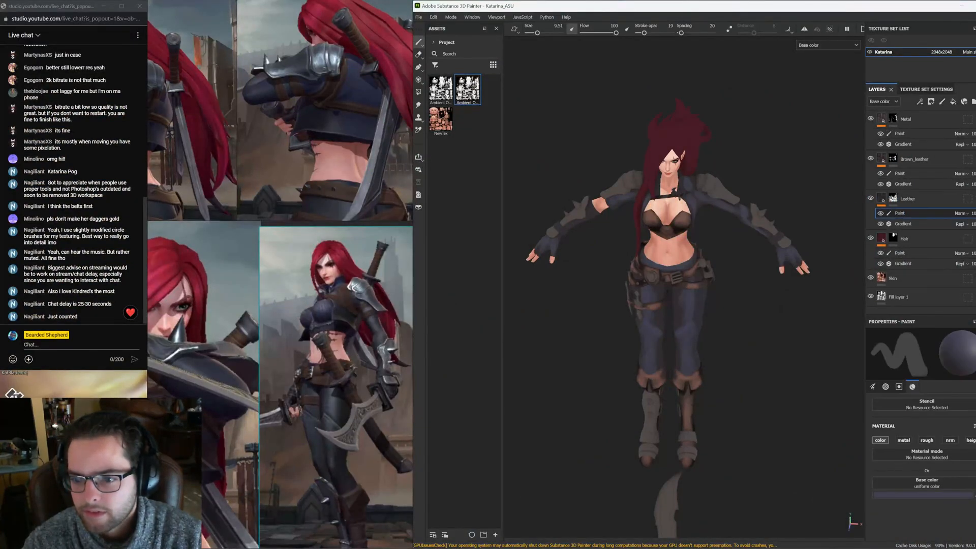
Hand-paint shading on the front of the pants and belts in the Leather layer's Paint layer
mouse_move(617, 197)
left_mouse_down("alt")
mouse_move(764, 184)
mouse_move(723, 251)
mouse_move(798, 223)
mouse_move(689, 323)
mouse_move(560, 316)
mouse_move(737, 336)
mouse_move(682, 275)
mouse_move(713, 295)
mouse_move(705, 296)
mouse_move(776, 269)
left_mouse_up("alt")
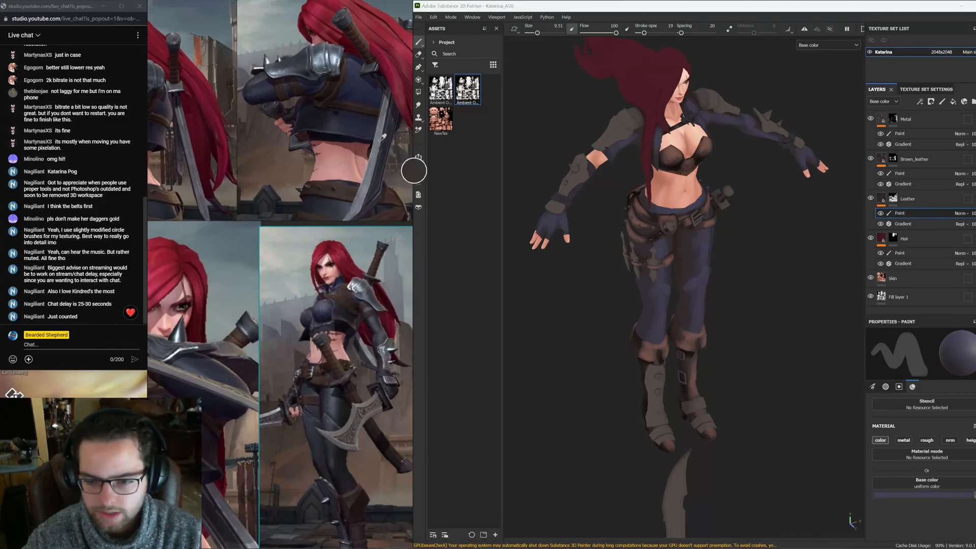
left_click(322, 121)
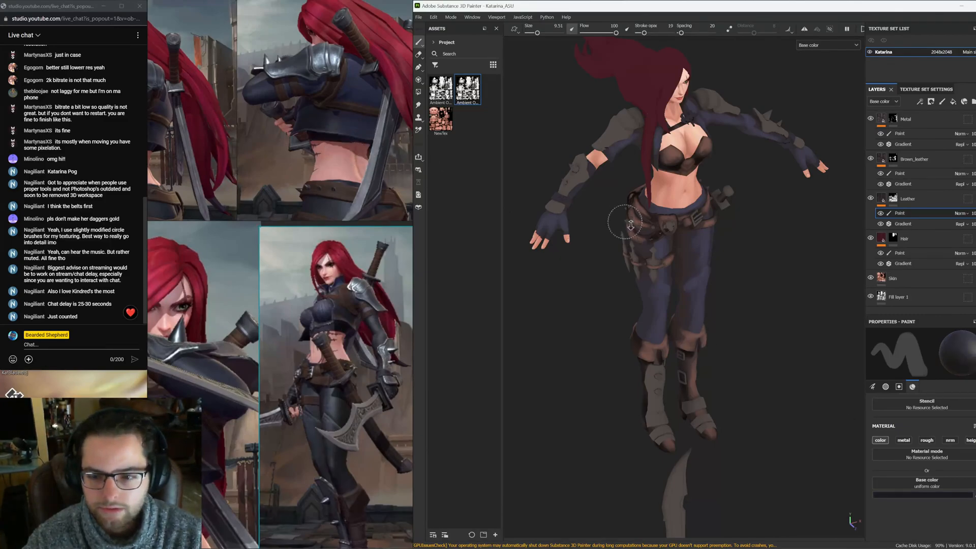
scroll(628, 155, "up", 5)
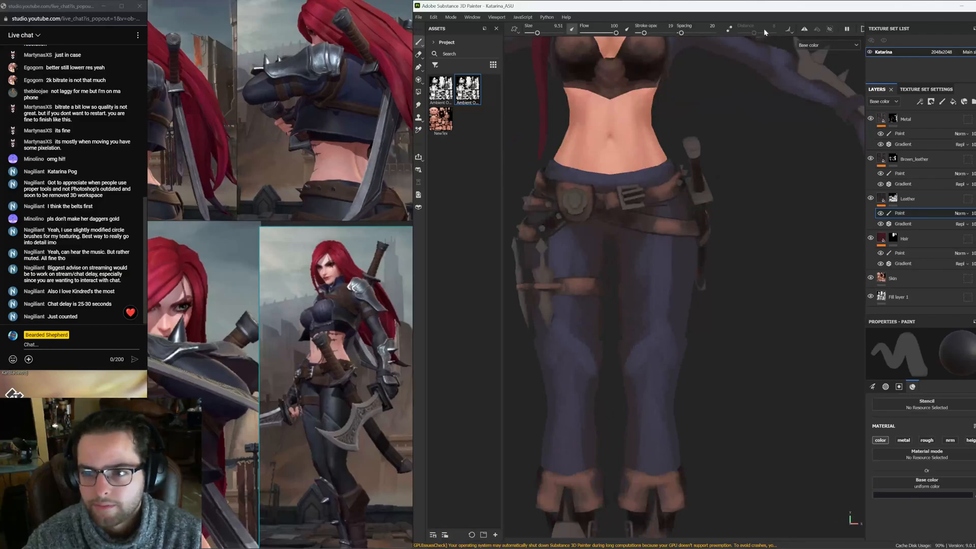
left_click(805, 30)
middle_click_drag(741, 142, 749, 96, "alt")
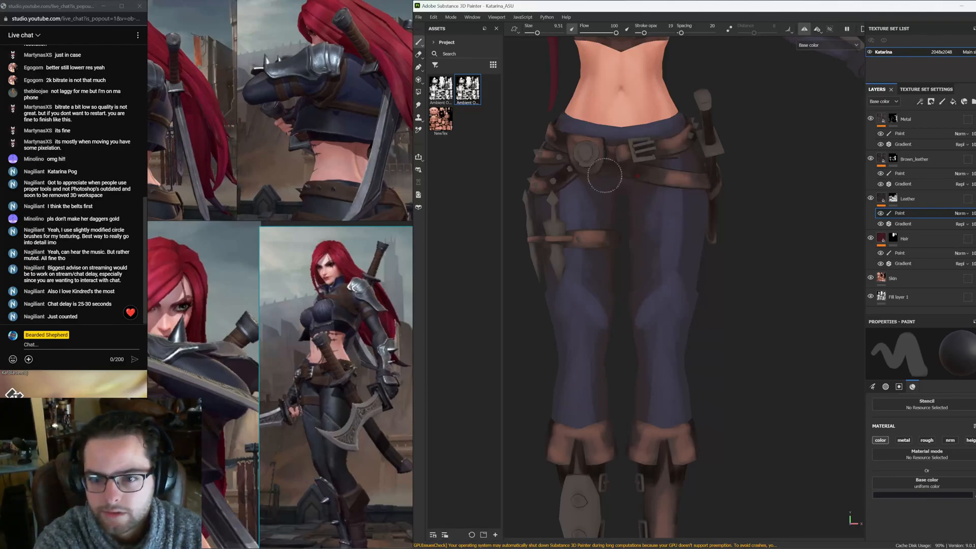
middle_click_drag(614, 198, 621, 155, "alt")
left_click_drag(633, 154, 609, 151, "alt")
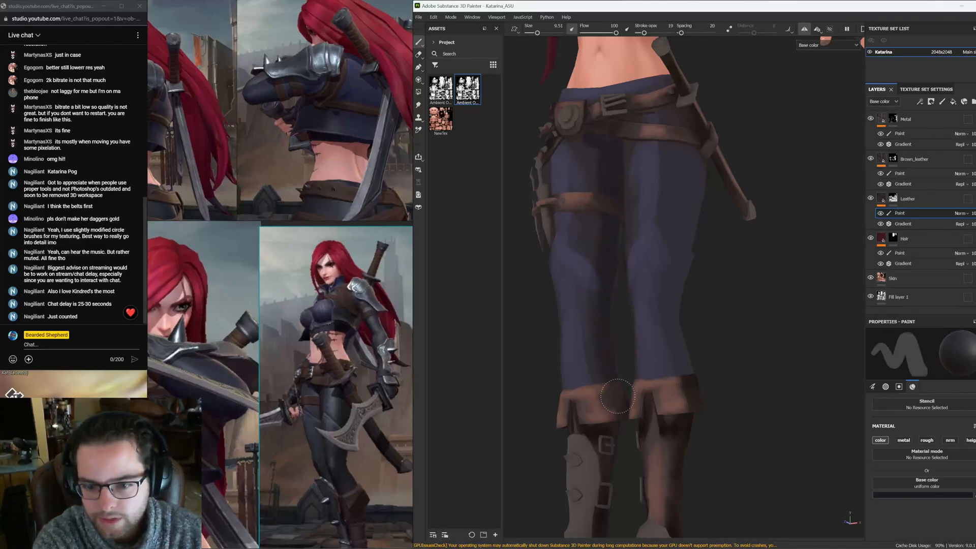
left_click_drag(613, 348, 592, 262, "alt")
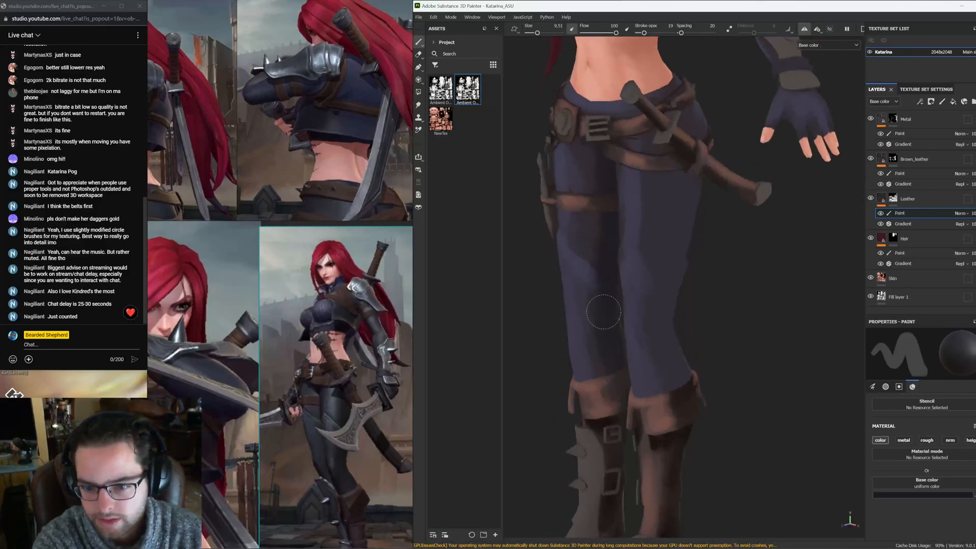
mouse_move(603, 347)
left_mouse_down("alt")
mouse_move(637, 323)
mouse_move(517, 219)
left_mouse_up("alt")
left_click_drag(601, 257, 566, 283, "alt")
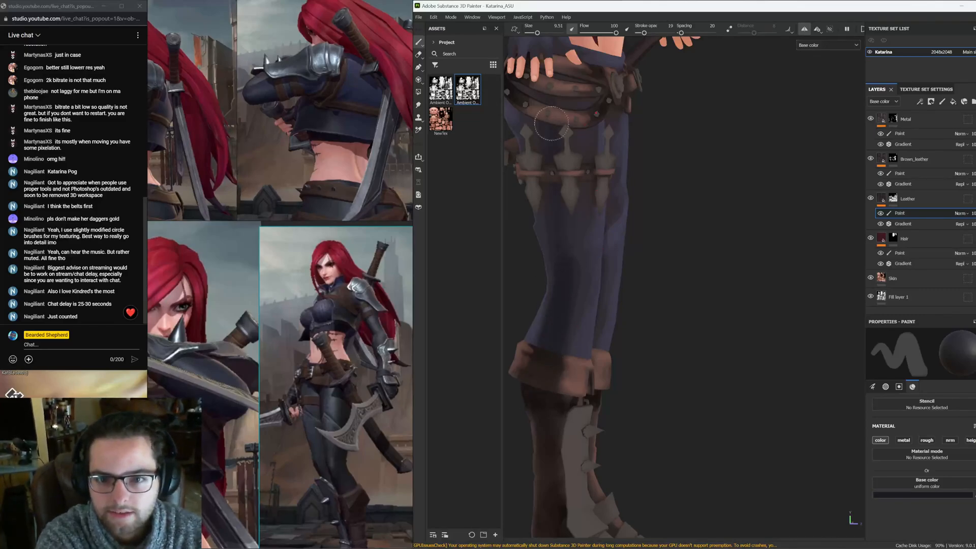
left_click_drag(550, 126, 589, 211, "alt")
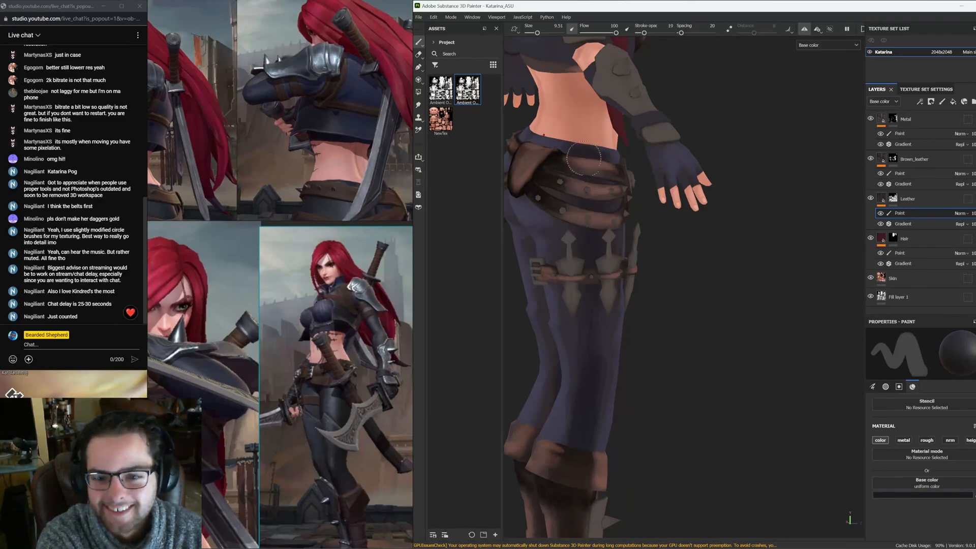
Hand-paint shading on the back of the pants and around the lower legs
left_click_drag(589, 438, 667, 237, "alt")
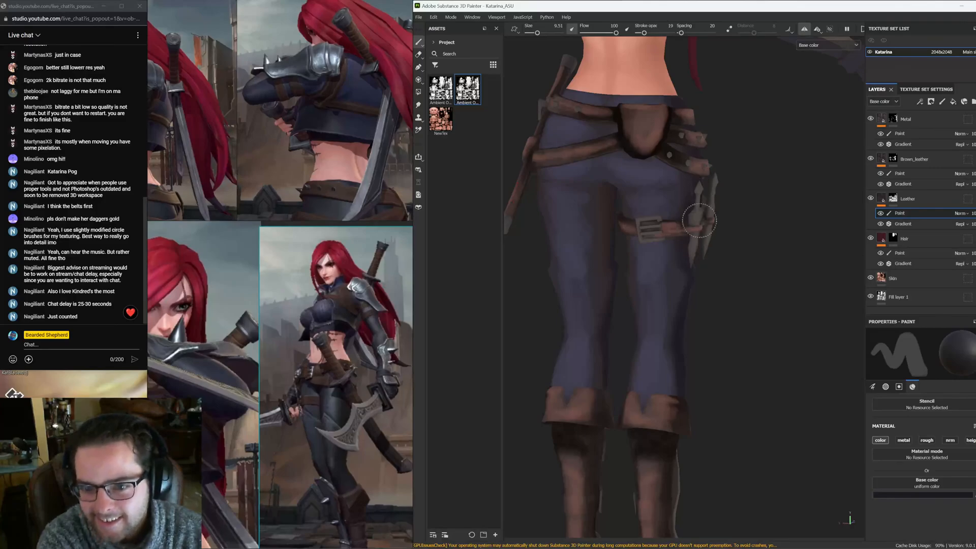
left_click_drag(539, 141, 628, 278, "alt")
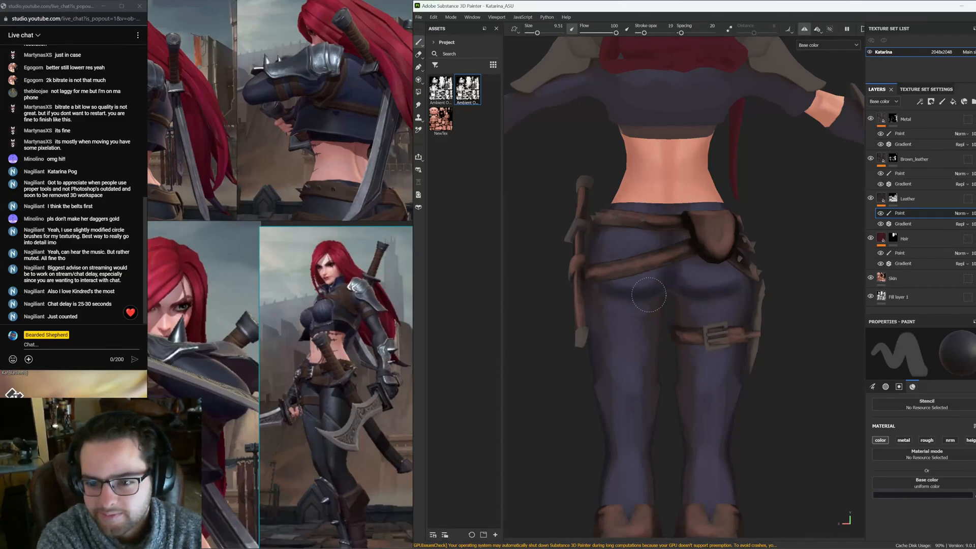
middle_click_drag(660, 283, 632, 264, "alt")
left_click_drag(632, 264, 633, 237, "alt")
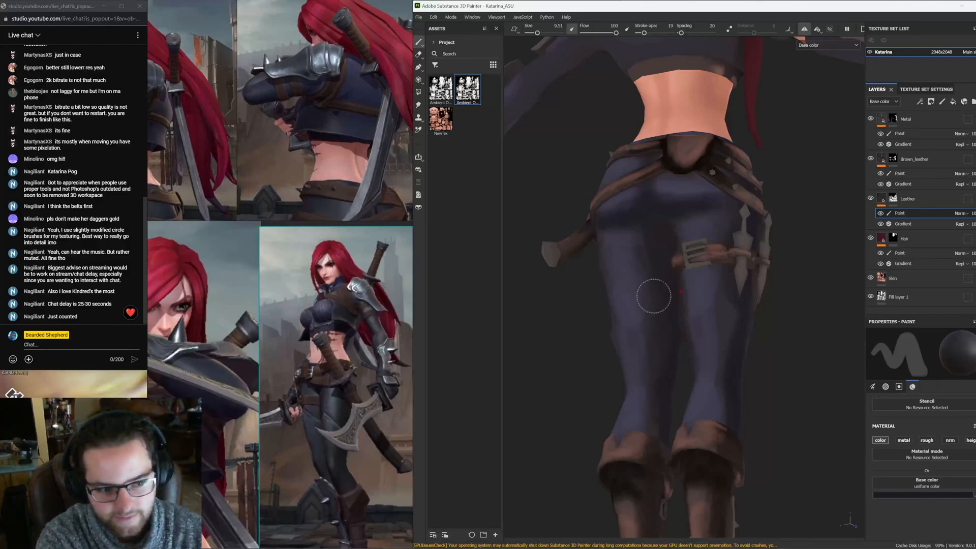
left_click_drag(650, 263, 691, 281, "alt")
middle_click_drag(689, 357, 656, 301, "alt")
left_click_drag(665, 343, 689, 304, "alt")
middle_click_drag(651, 344, 662, 220, "alt")
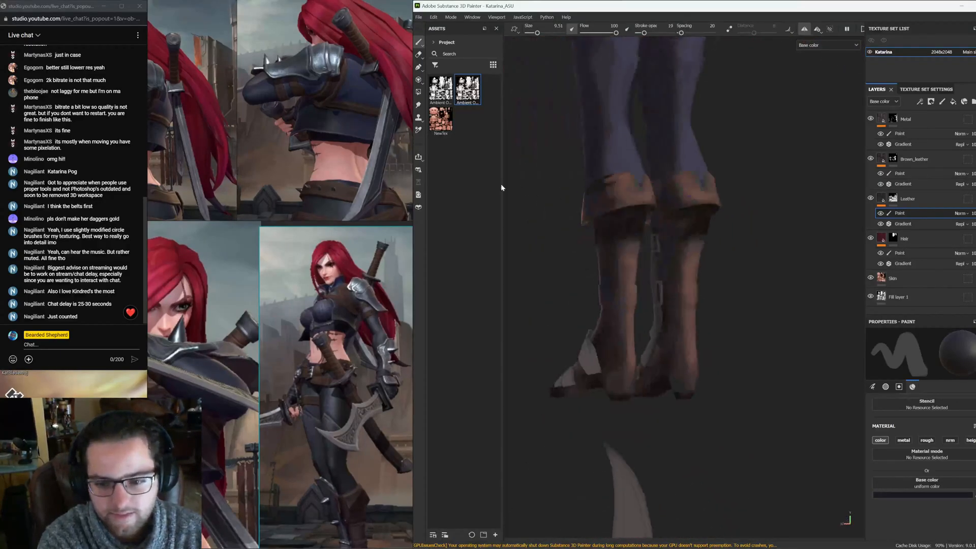
left_click_drag(560, 305, 717, 351, "alt")
middle_click_drag(651, 176, 680, 325, "alt")
mouse_move(684, 326)
left_mouse_down("alt")
mouse_move(566, 343)
mouse_move(583, 309)
left_mouse_up("alt")
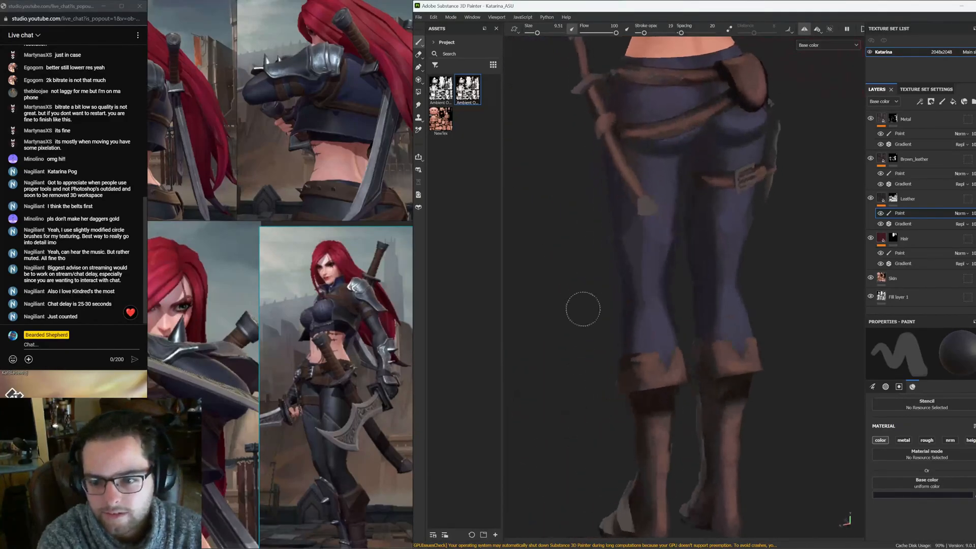
right_click_drag(583, 309, 459, 268, "alt")
left_click_drag(666, 271, 661, 300, "alt")
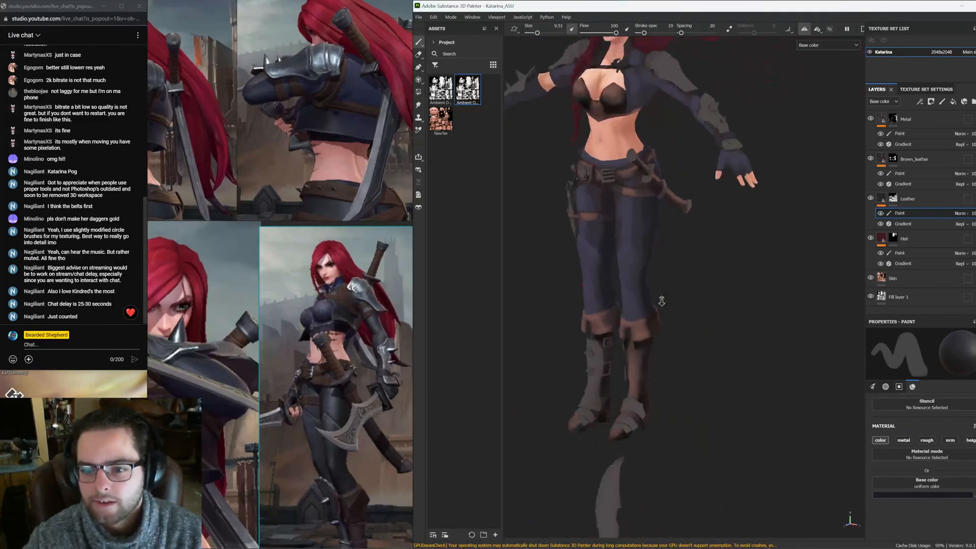
right_click_drag(660, 301, 628, 290, "alt")
Turn on the mesh wireframe in the viewport display settings
left_click(975, 55)
left_click(975, 43)
left_click(856, 128)
Paint darker and lighter shading along the pant legs and cuffs over the wireframe
left_click_drag(628, 290, 610, 278, "alt")
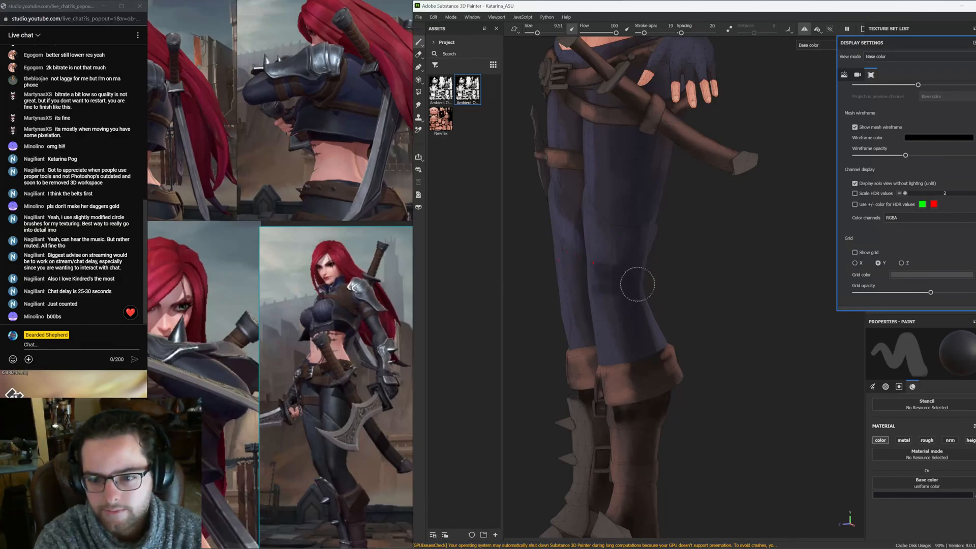
left_click_drag(632, 286, 599, 277, "alt")
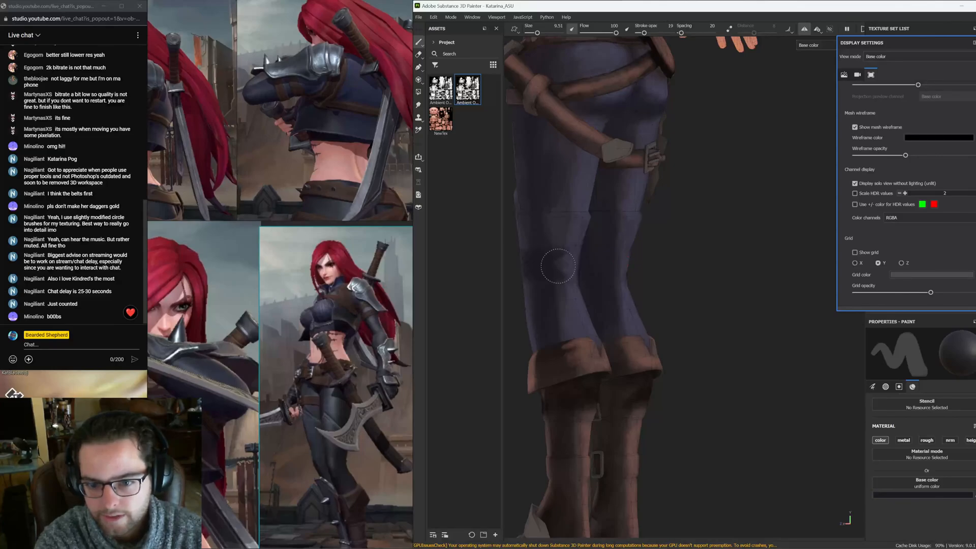
mouse_move(560, 274)
left_mouse_down("alt")
mouse_move(518, 263)
mouse_move(618, 285)
left_mouse_up("alt")
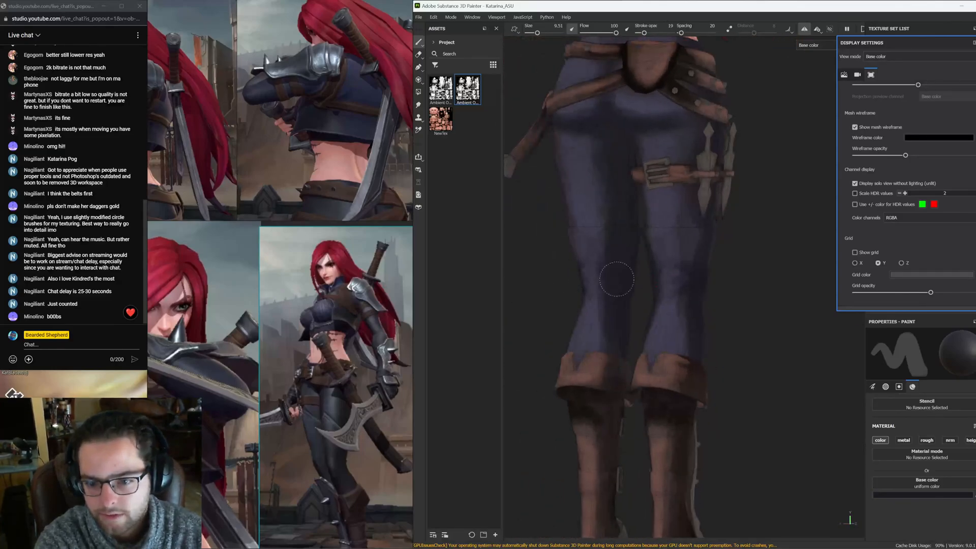
mouse_move(605, 218)
left_mouse_down("alt")
mouse_move(638, 238)
mouse_move(650, 207)
mouse_move(619, 202)
mouse_move(650, 255)
left_mouse_up("alt")
middle_click_drag(576, 352, 610, 286, "alt")
left_click_drag(611, 286, 638, 286, "alt")
mouse_move(648, 343)
left_mouse_down("alt")
mouse_move(578, 337)
mouse_move(590, 322)
left_mouse_up("alt")
middle_click_drag(570, 280, 578, 331, "alt")
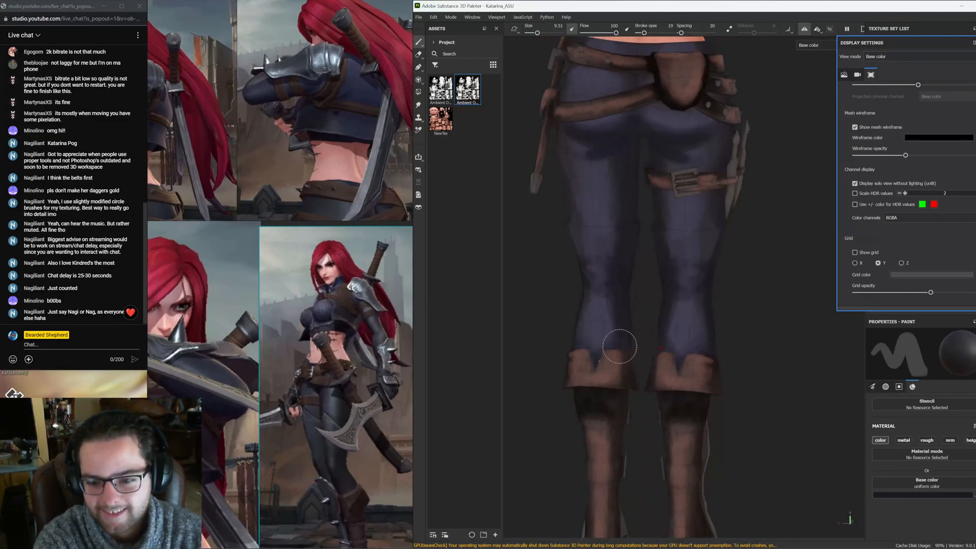
mouse_move(605, 359)
left_mouse_down("alt")
mouse_move(771, 342)
mouse_move(611, 365)
mouse_move(577, 380)
mouse_move(562, 373)
left_mouse_up("alt")
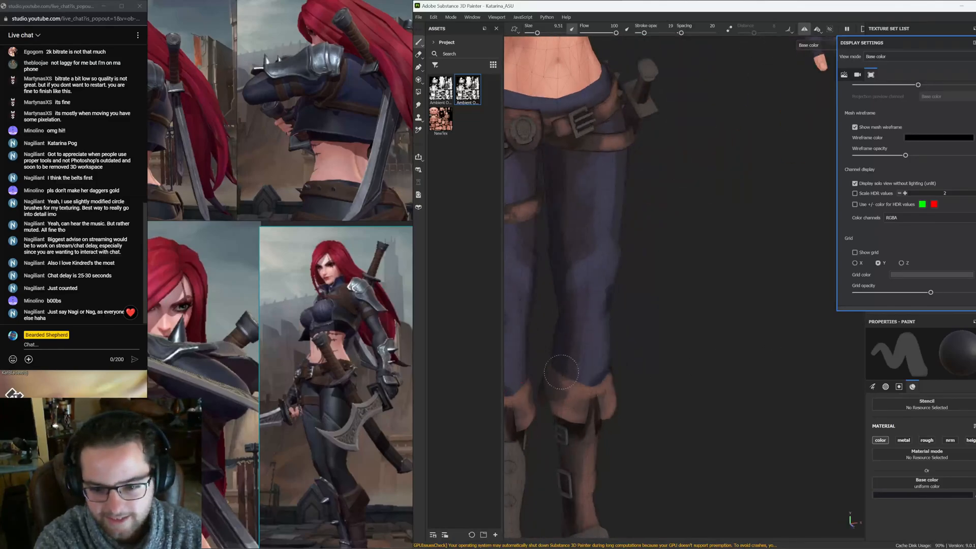
left_click_drag(634, 352, 632, 374, "alt")
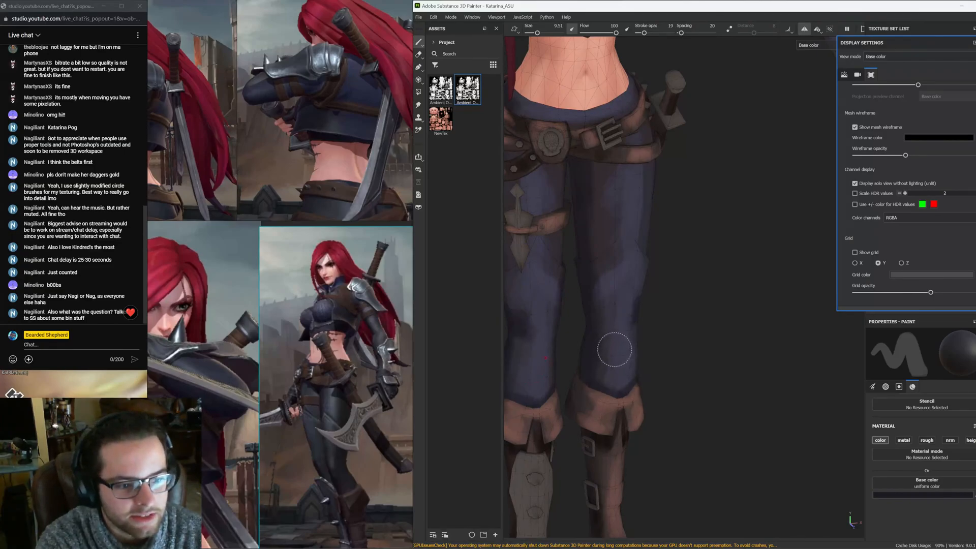
middle_click_drag(662, 325, 629, 310, "alt")
mouse_move(629, 310)
left_mouse_down("alt")
mouse_move(630, 296)
mouse_move(611, 288)
left_mouse_up("alt")
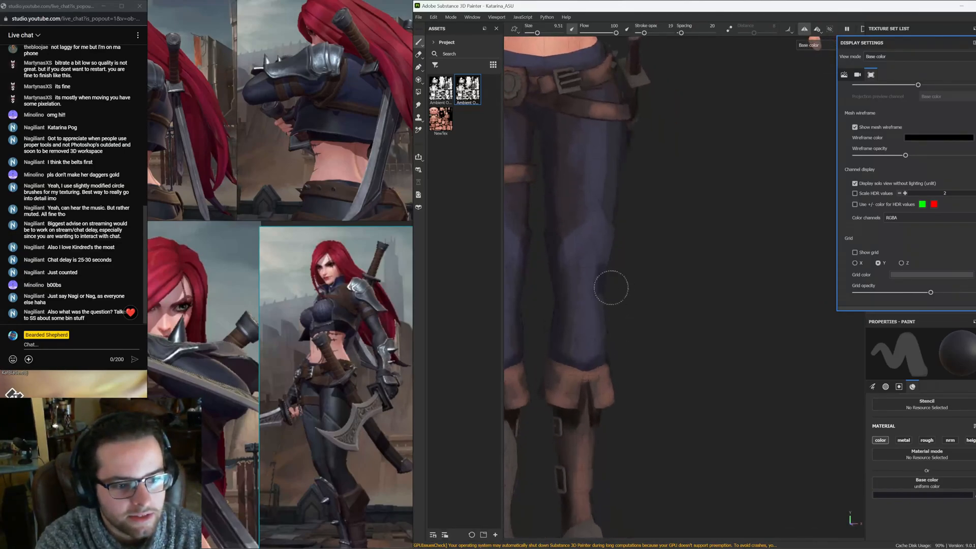
middle_click_drag(605, 284, 607, 327, "alt")
mouse_move(593, 331)
left_mouse_down("alt")
mouse_move(582, 325)
mouse_move(606, 335)
mouse_move(641, 330)
mouse_move(584, 330)
left_mouse_up("alt")
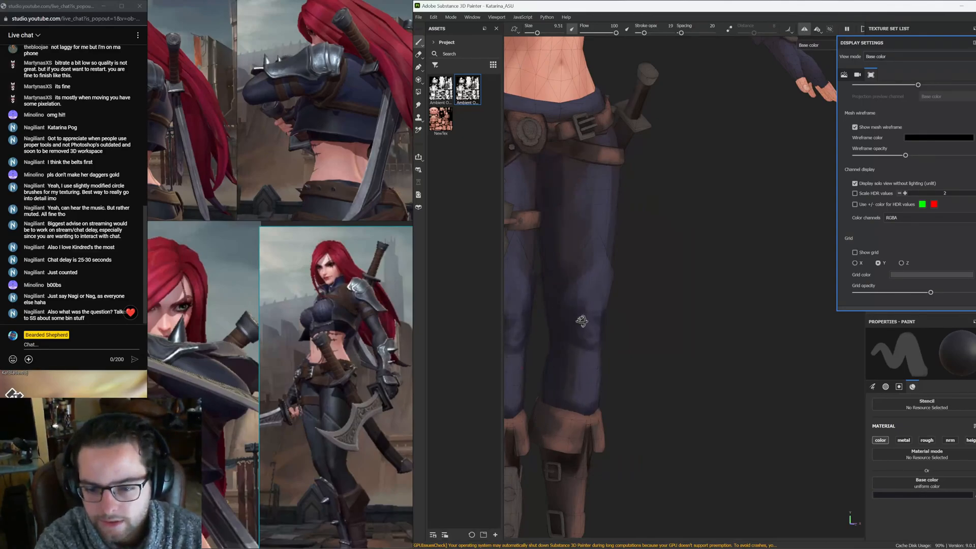
Orbit around the model to examine the painted shading on the pants, belts and torso
left_click_drag(582, 320, 631, 239, "alt")
mouse_move(623, 289)
left_mouse_down("alt")
mouse_move(706, 228)
mouse_move(609, 223)
left_mouse_up("alt")
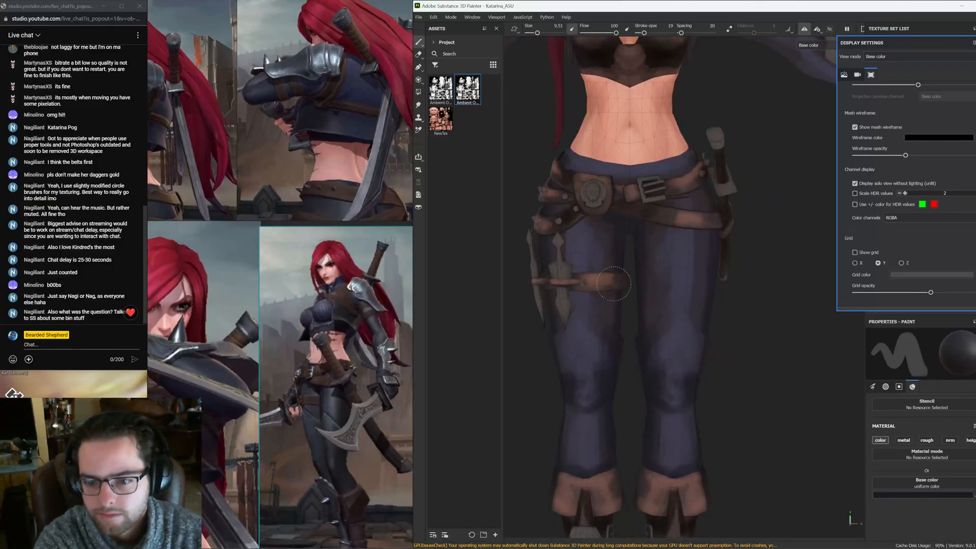
left_click_drag(614, 274, 621, 251, "alt")
left_click_drag(616, 379, 623, 326, "alt")
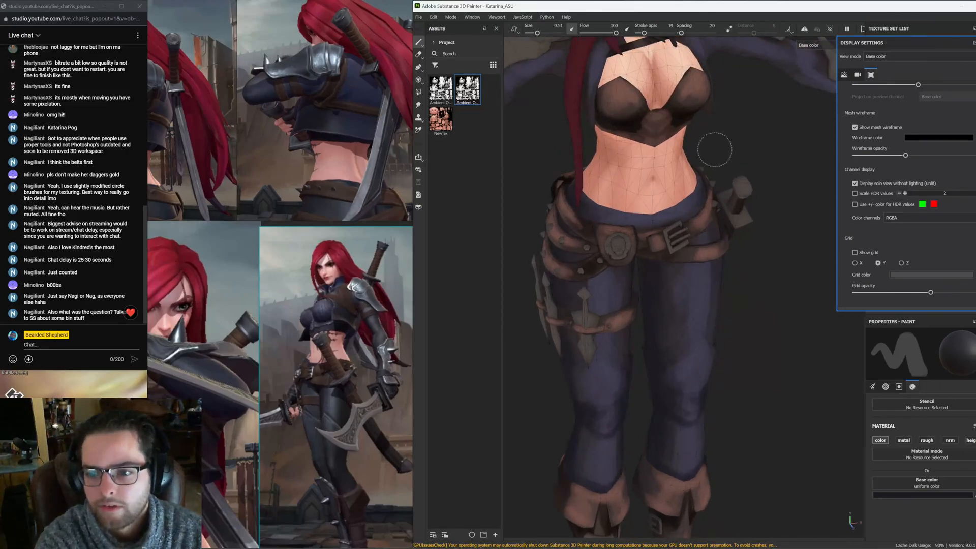
left_click_drag(713, 148, 611, 274, "alt")
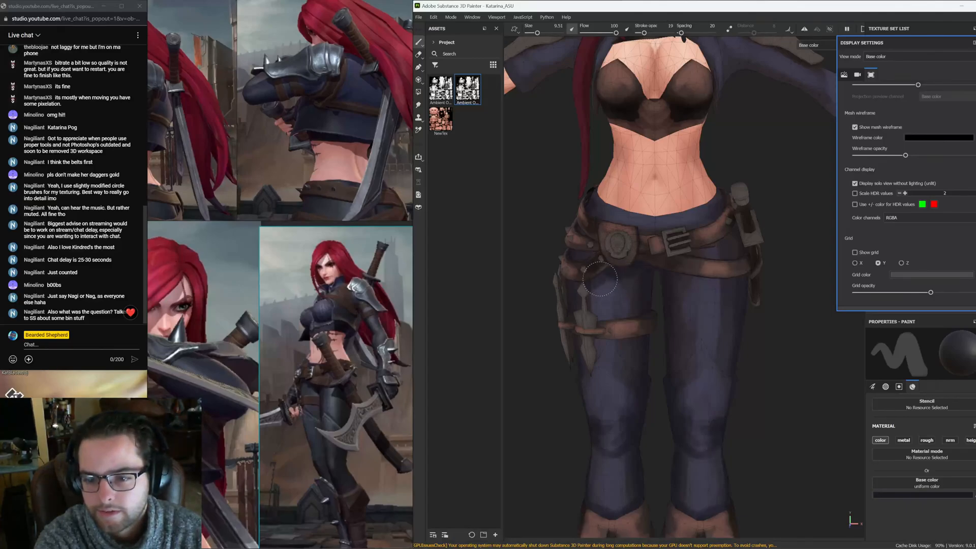
left_click_drag(600, 279, 586, 285, "alt")
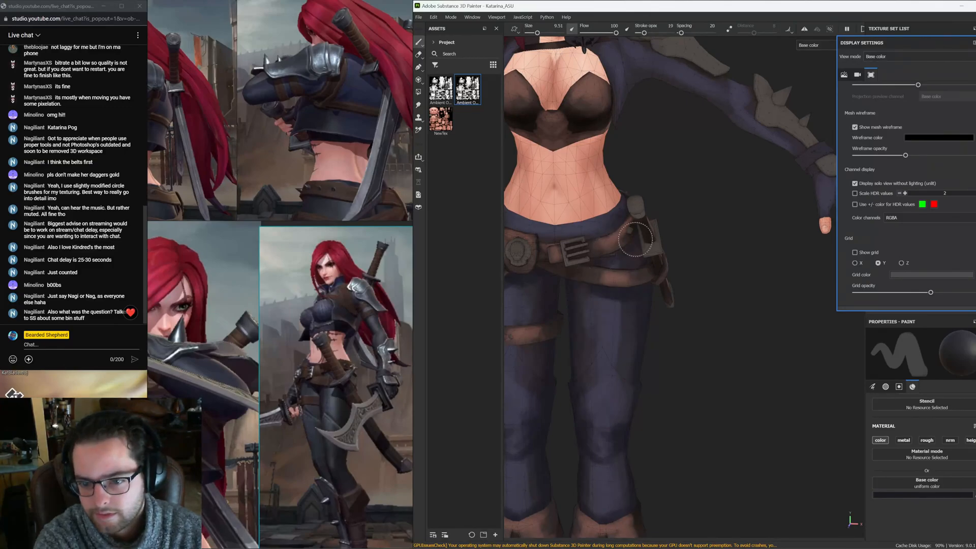
left_click_drag(632, 284, 623, 318, "alt")
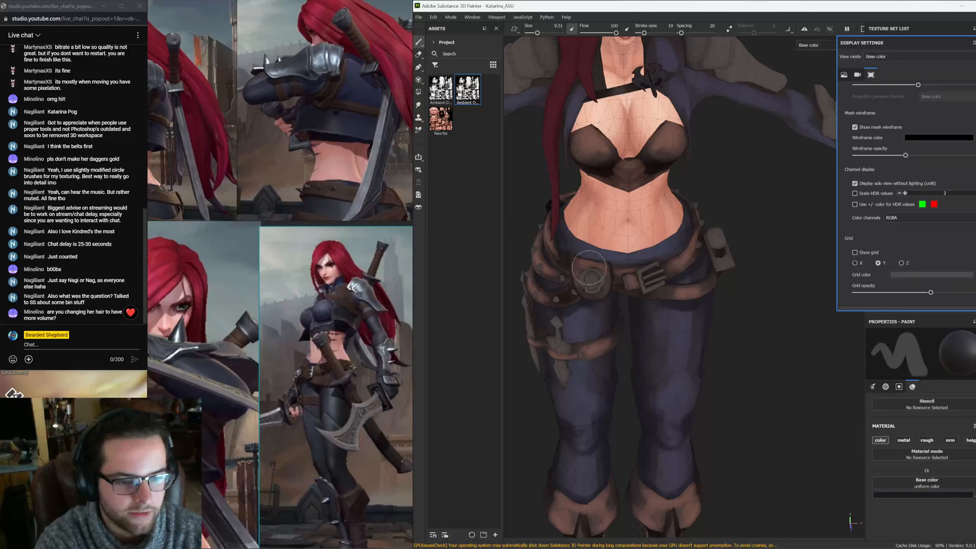
middle_click_drag(657, 60, 670, 324, "alt")
mouse_move(670, 315)
left_mouse_down("alt")
mouse_move(699, 245)
mouse_move(712, 286)
mouse_move(803, 290)
mouse_move(737, 302)
left_mouse_up("alt")
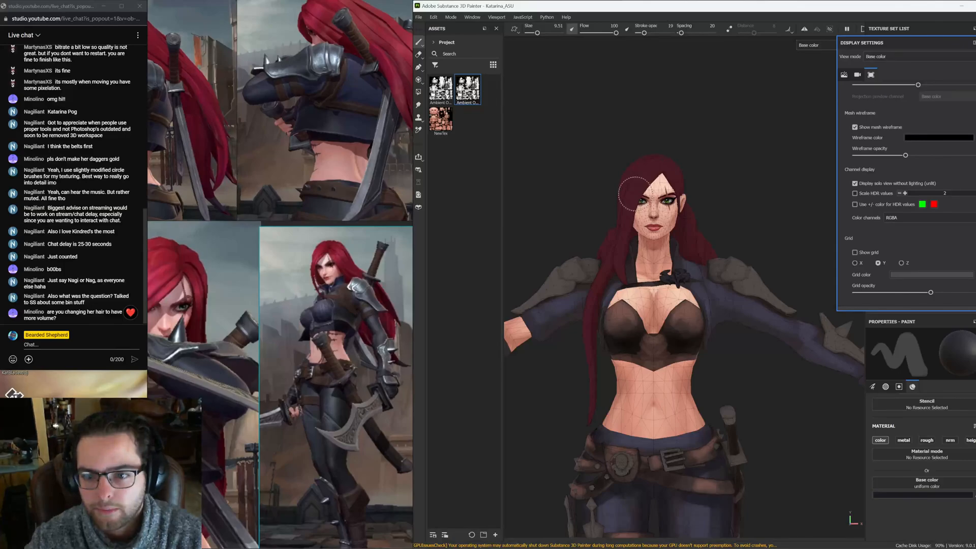
mouse_move(645, 183)
left_mouse_down("alt")
mouse_move(563, 225)
mouse_move(567, 192)
mouse_move(636, 183)
mouse_move(610, 171)
mouse_move(551, 173)
mouse_move(670, 349)
mouse_move(840, 288)
mouse_move(675, 360)
left_mouse_up("alt")
middle_click_drag(675, 359, 669, 300, "alt")
scroll(669, 300, "up", 3)
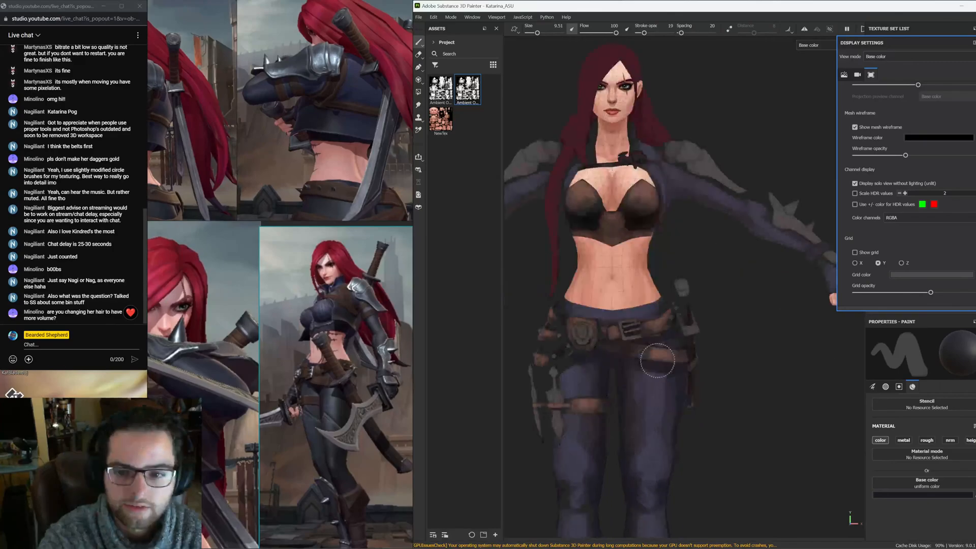
Rotate and zoom the view to inspect the whole character from the front and sides
middle_click_drag(656, 376, 665, 267, "alt")
left_click_drag(666, 267, 645, 288, "alt")
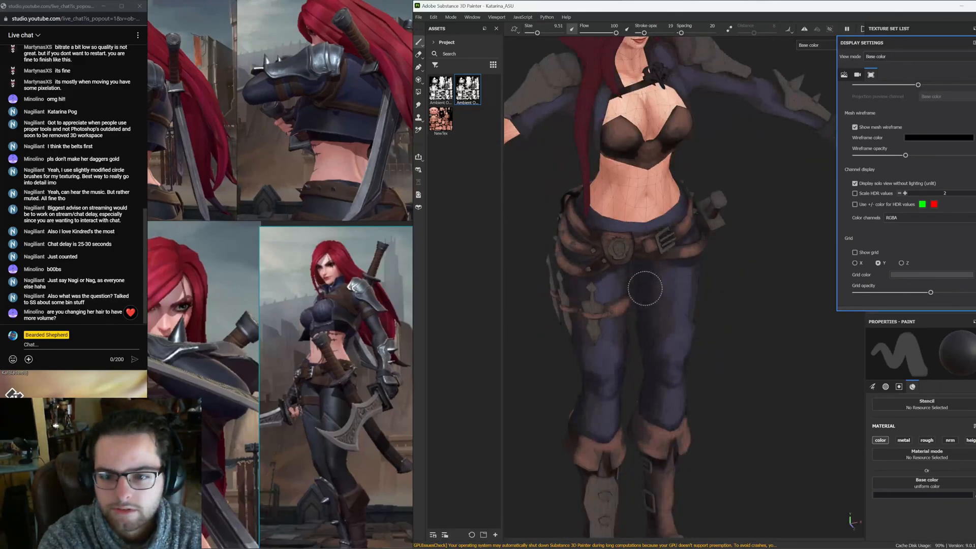
mouse_move(598, 206)
left_mouse_down("alt")
mouse_move(665, 198)
mouse_move(617, 317)
left_mouse_up("alt")
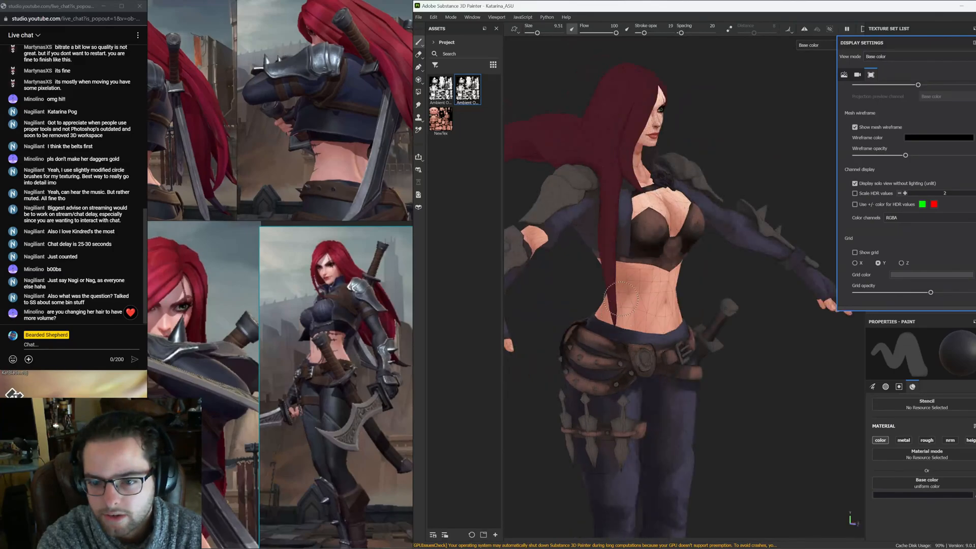
left_click_drag(621, 299, 572, 302, "alt")
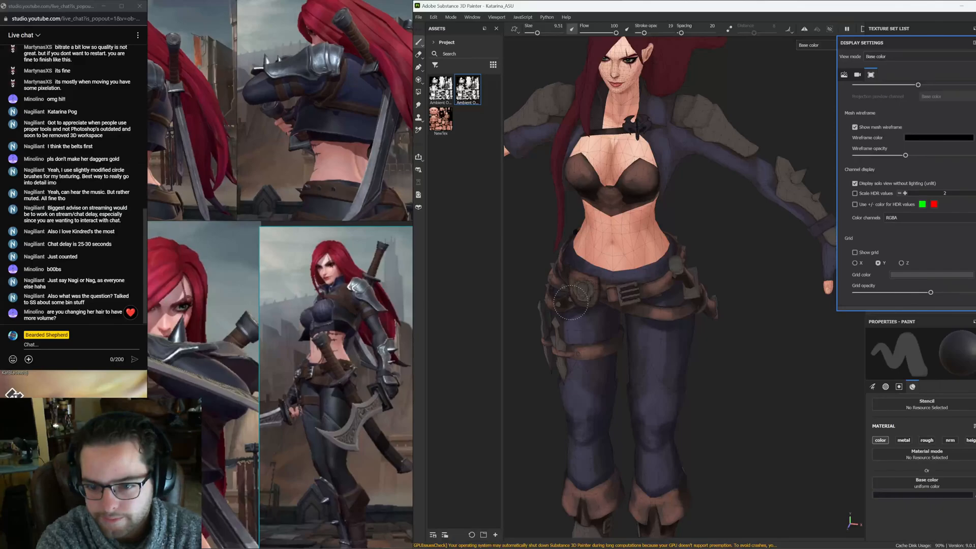
left_click_drag(571, 303, 673, 318, "alt")
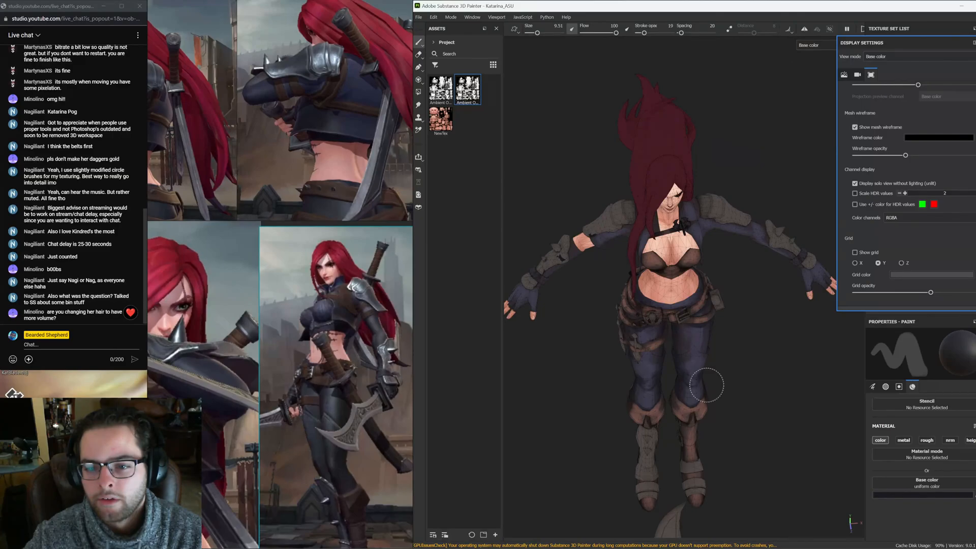
left_click_drag(707, 385, 685, 282, "alt")
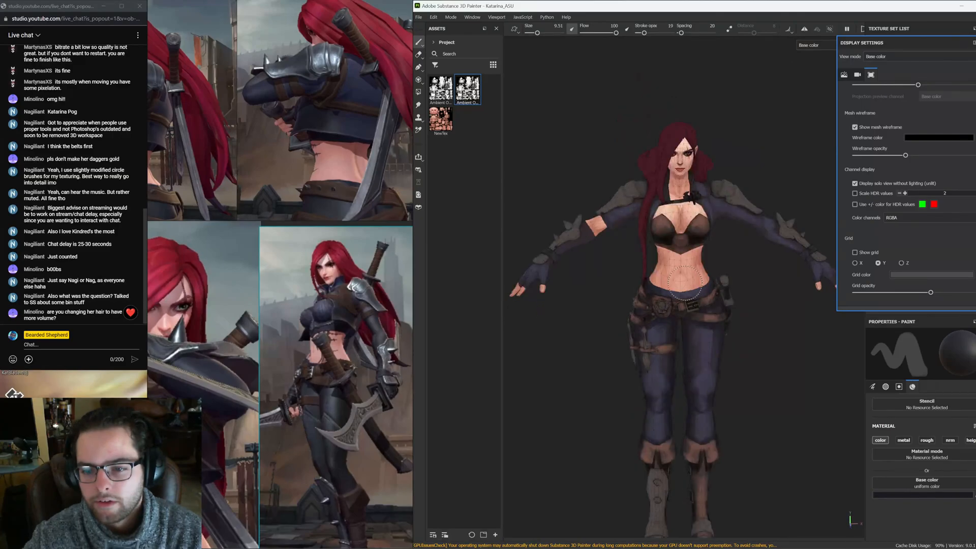
scroll(684, 283, "up", 3)
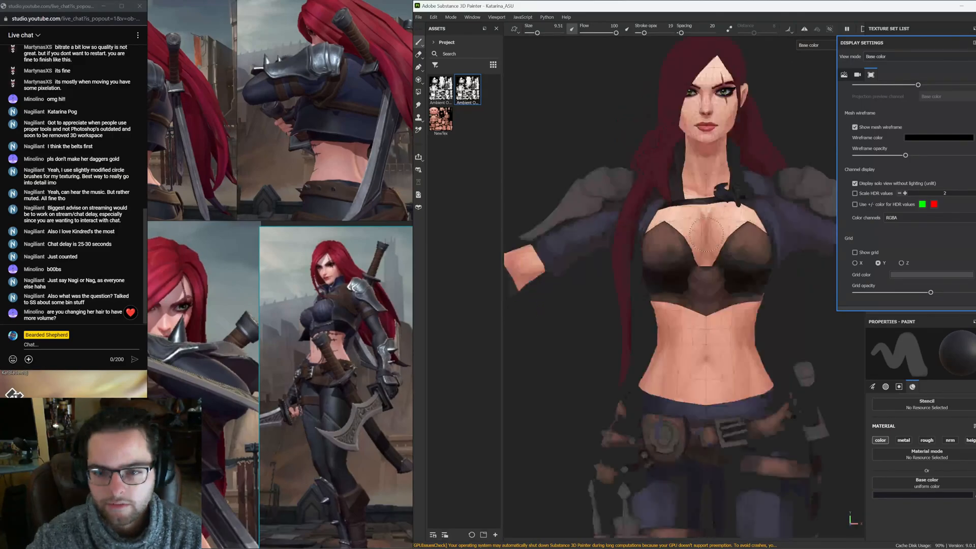
Examine the shoulder pads, sleeves and arms from several angles
mouse_move(706, 235)
left_mouse_down("alt")
mouse_move(562, 211)
mouse_move(721, 217)
mouse_move(701, 241)
mouse_move(582, 261)
mouse_move(642, 278)
left_mouse_up("alt")
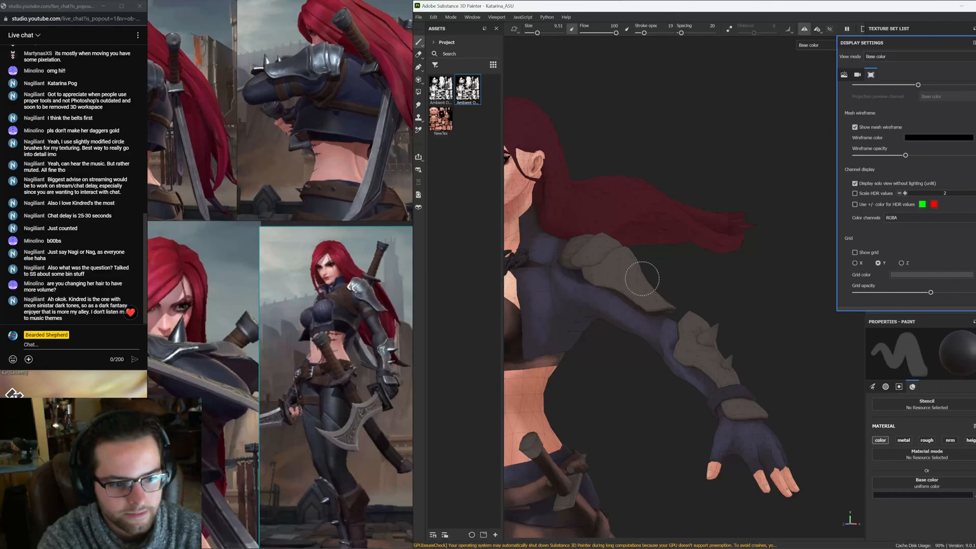
mouse_move(643, 279)
left_mouse_down("alt")
mouse_move(664, 324)
mouse_move(623, 317)
left_mouse_up("alt")
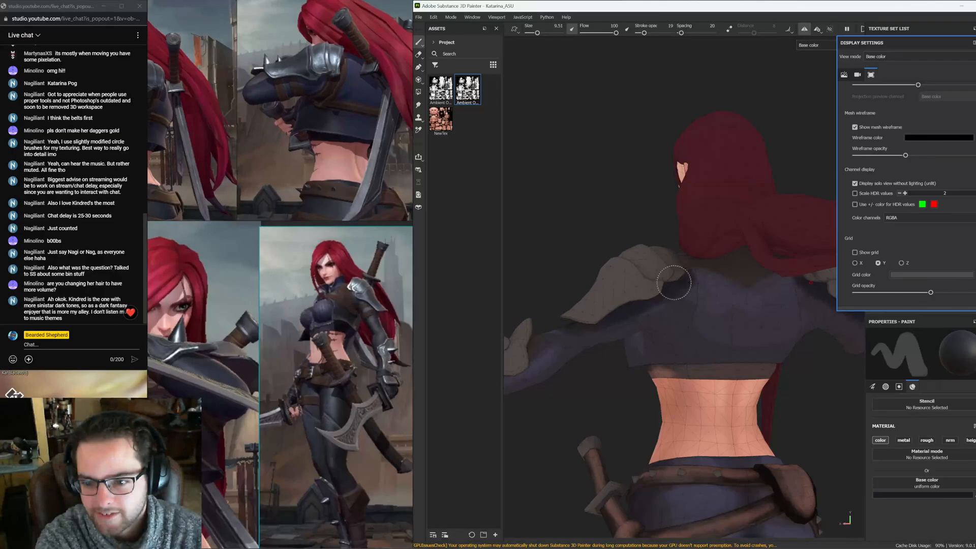
left_click_drag(674, 282, 620, 268, "alt")
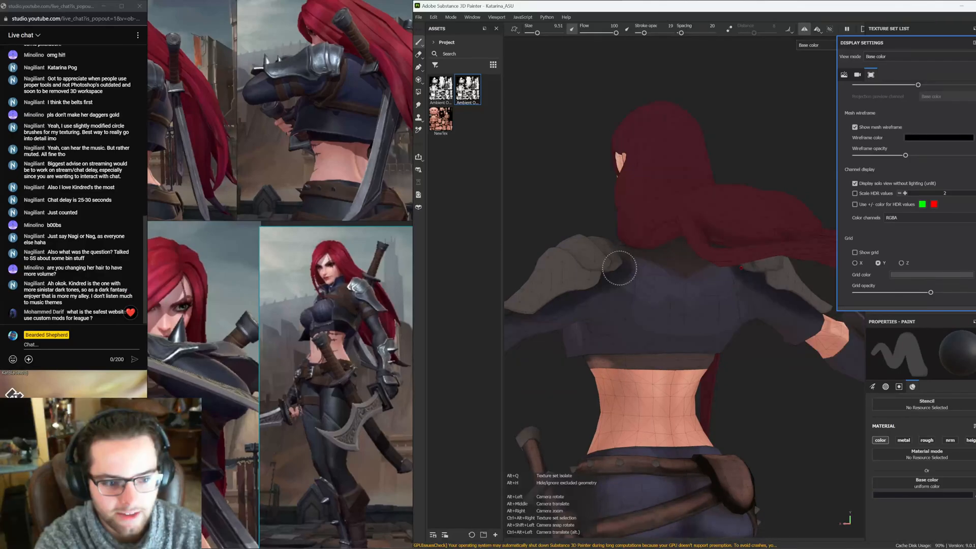
mouse_move(620, 268)
left_mouse_down("alt")
mouse_move(687, 307)
mouse_move(625, 298)
mouse_move(665, 260)
left_mouse_up("alt")
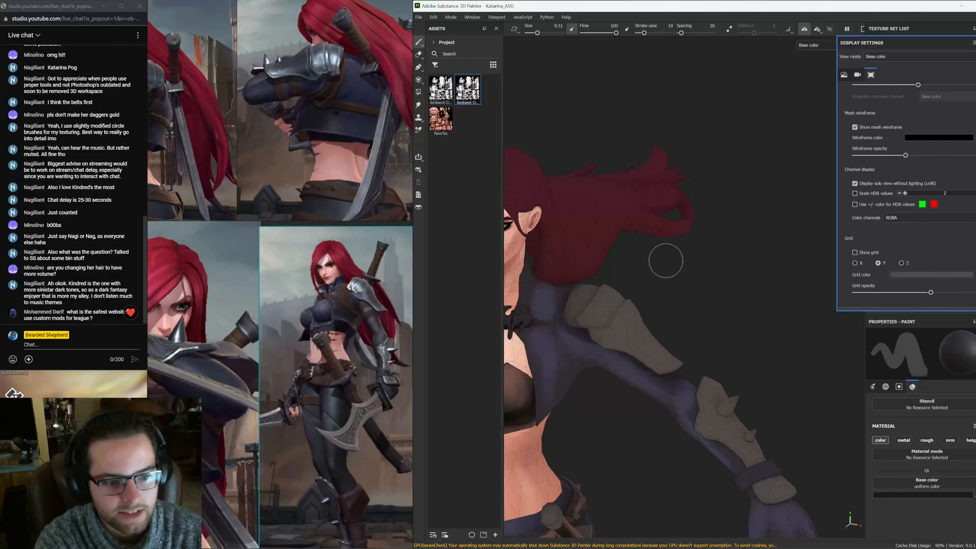
mouse_move(666, 260)
left_mouse_down("alt")
mouse_move(690, 263)
mouse_move(639, 250)
left_mouse_up("alt")
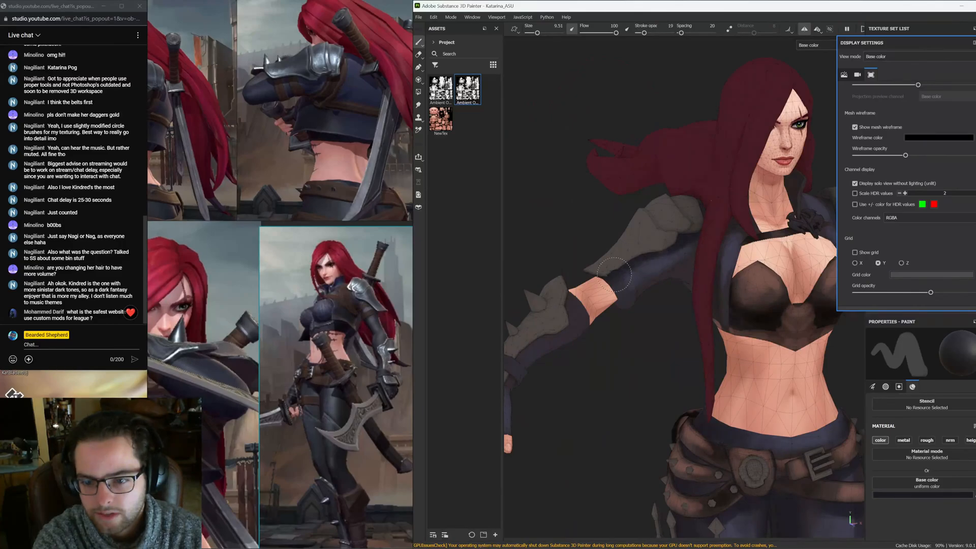
left_click_drag(614, 274, 656, 322, "alt")
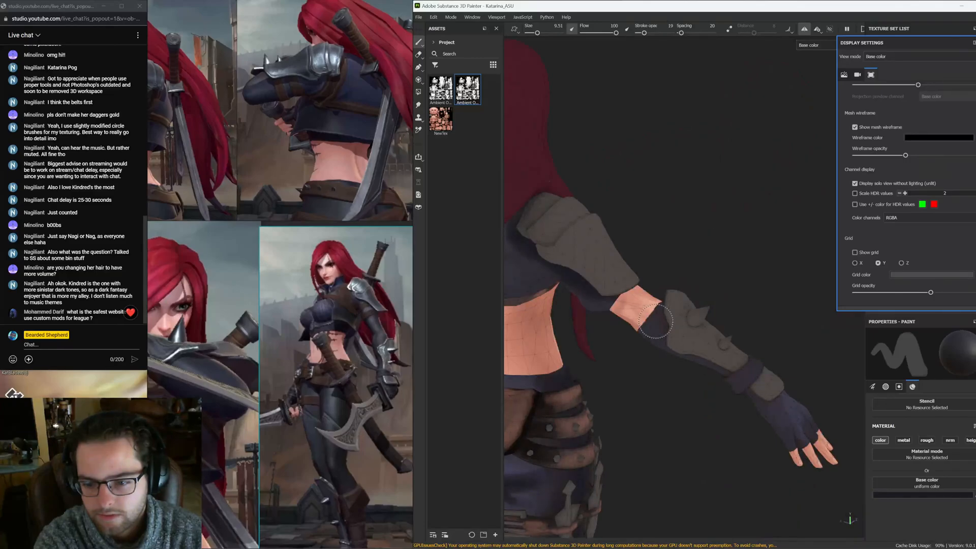
mouse_move(656, 322)
left_mouse_down("alt")
mouse_move(698, 316)
mouse_move(673, 310)
left_mouse_up("alt")
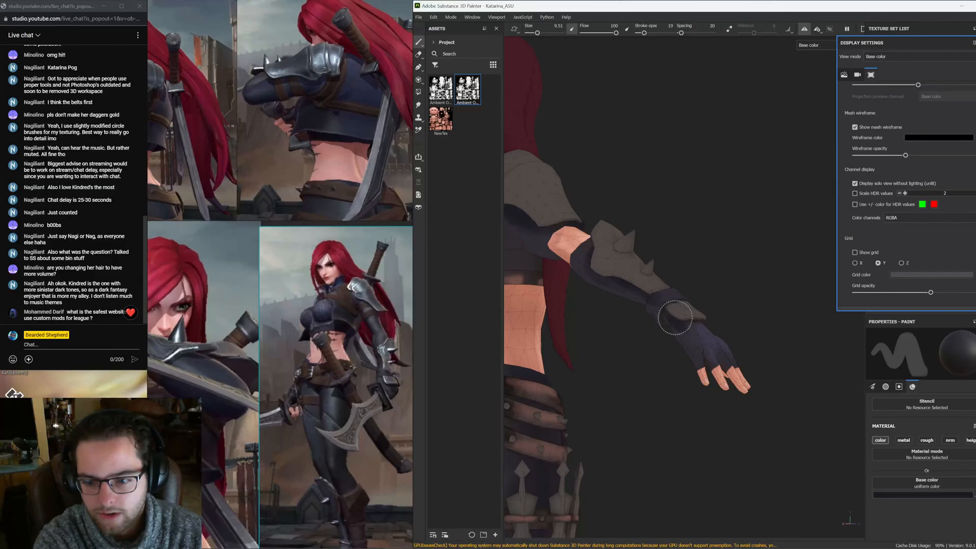
left_click_drag(675, 318, 581, 291, "alt")
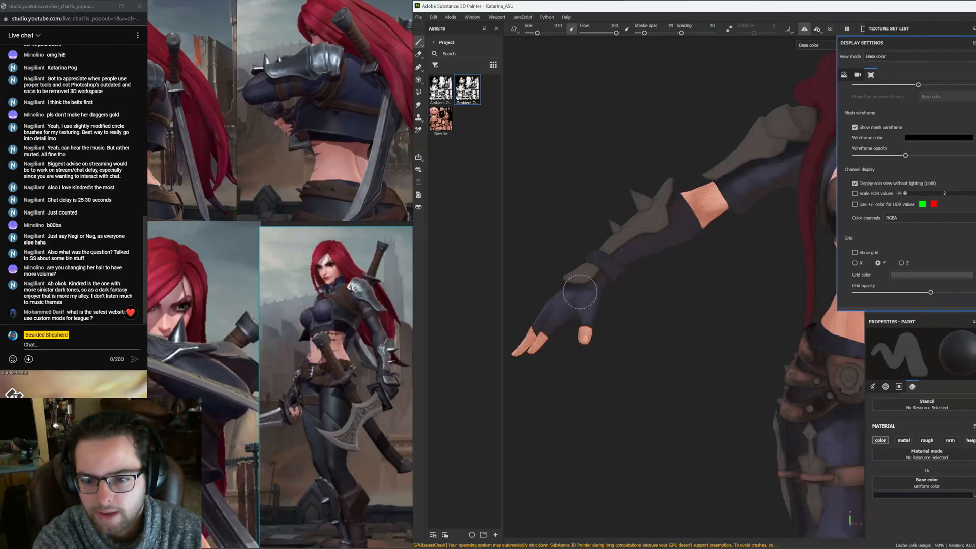
left_click_drag(580, 291, 642, 243, "alt")
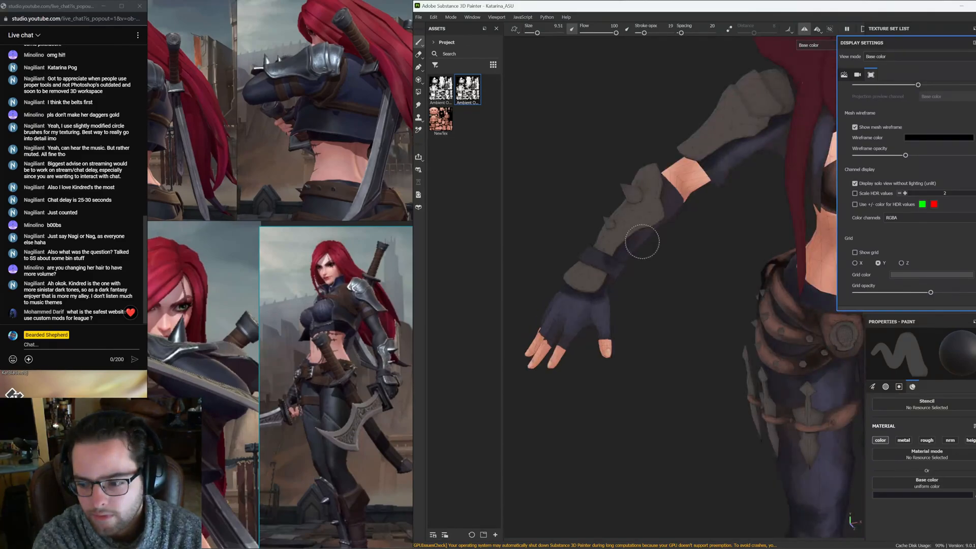
mouse_move(642, 242)
left_mouse_down("alt")
mouse_move(662, 205)
mouse_move(639, 225)
left_mouse_up("alt")
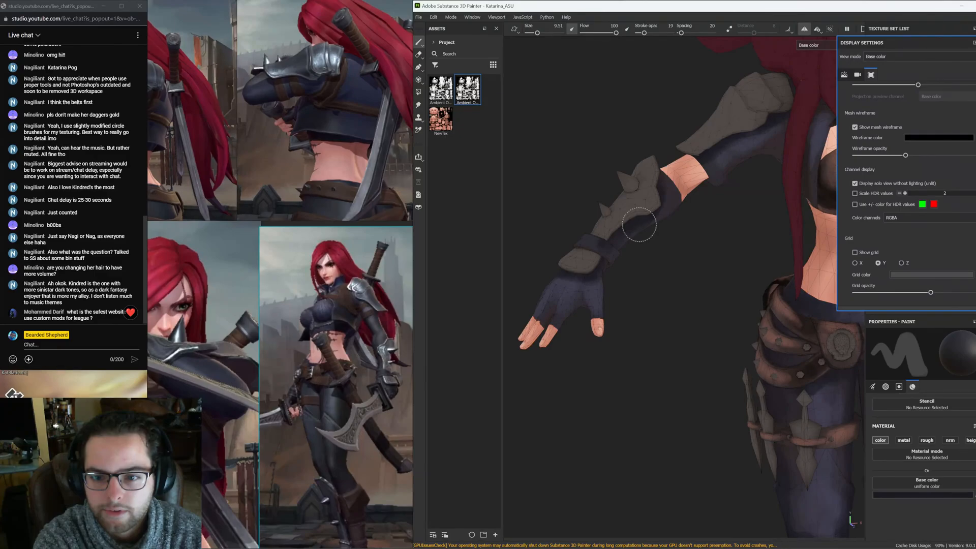
left_click_drag(639, 224, 590, 303, "alt")
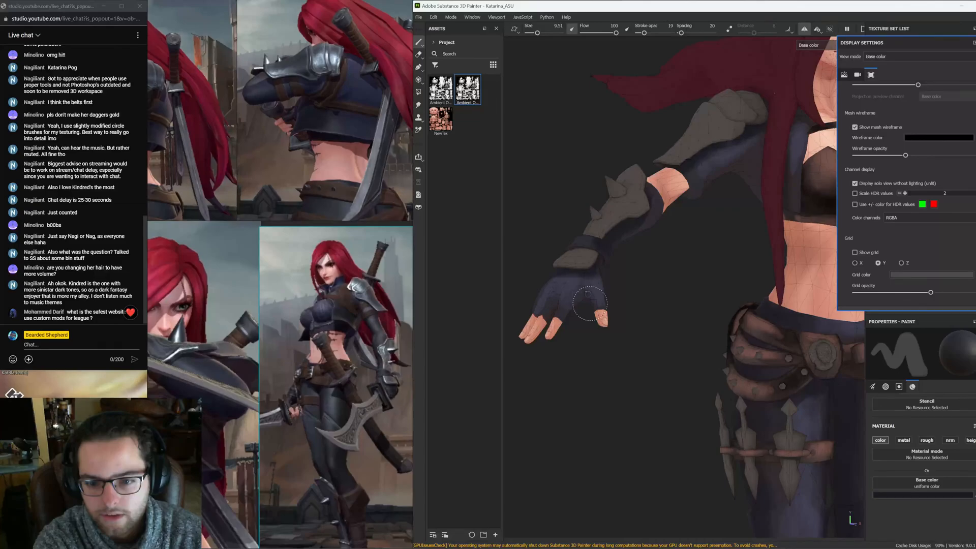
left_click_drag(590, 303, 573, 282, "alt")
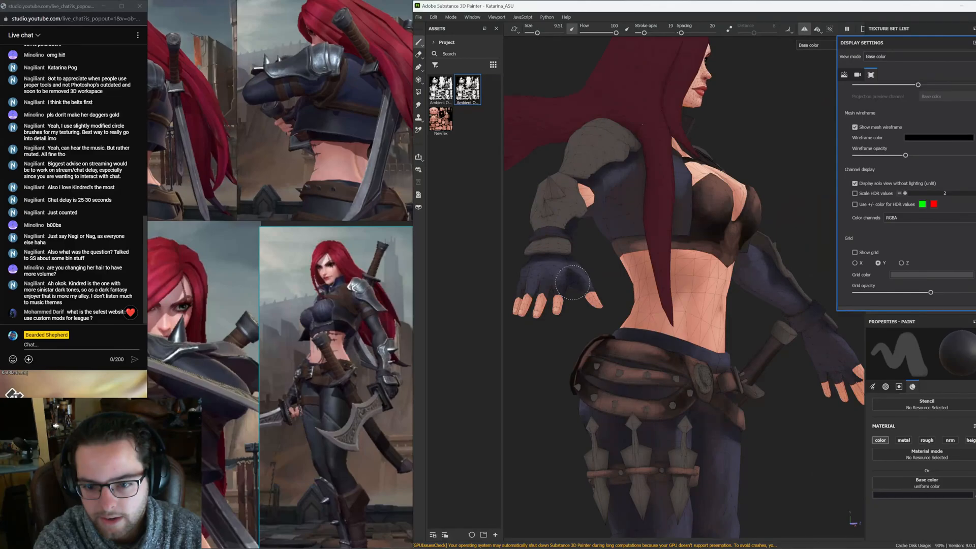
left_click_drag(573, 283, 582, 301, "alt")
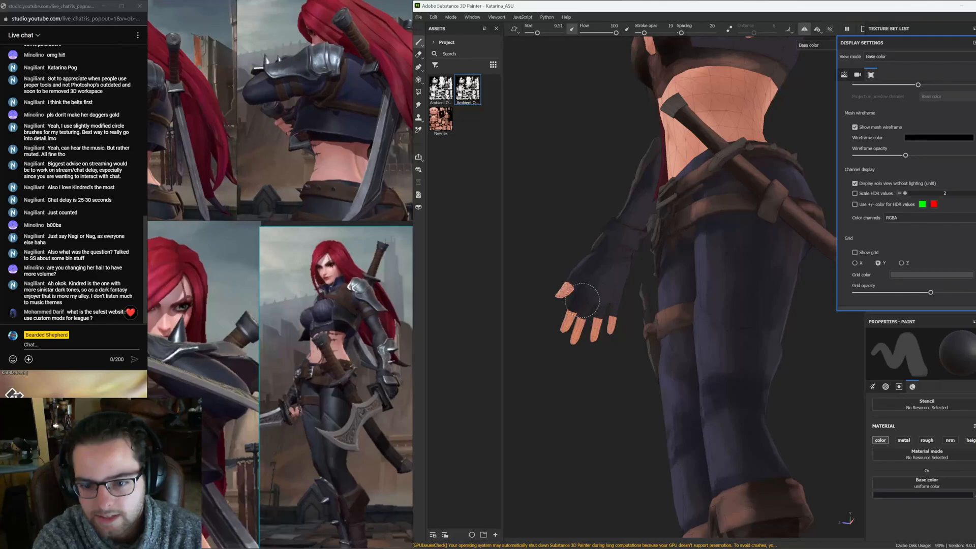
Inspect the gloves and fingers up close from different angles
left_click_drag(582, 301, 626, 357, "alt")
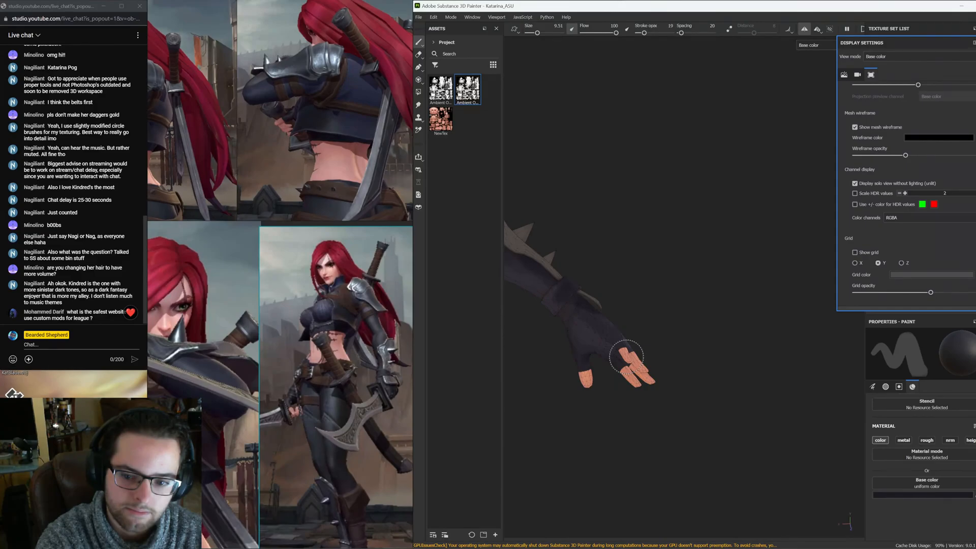
left_click_drag(627, 358, 590, 368, "alt")
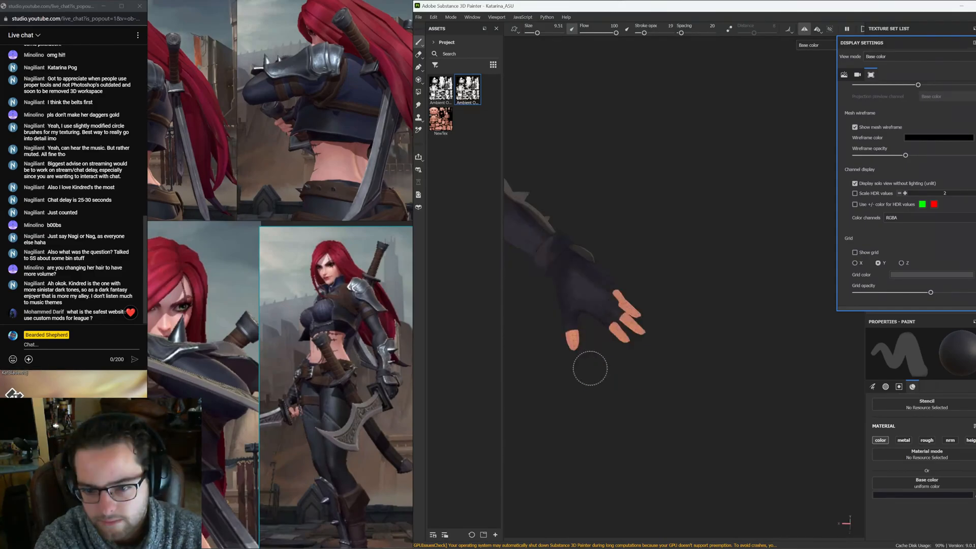
left_click_drag(590, 368, 578, 319, "alt")
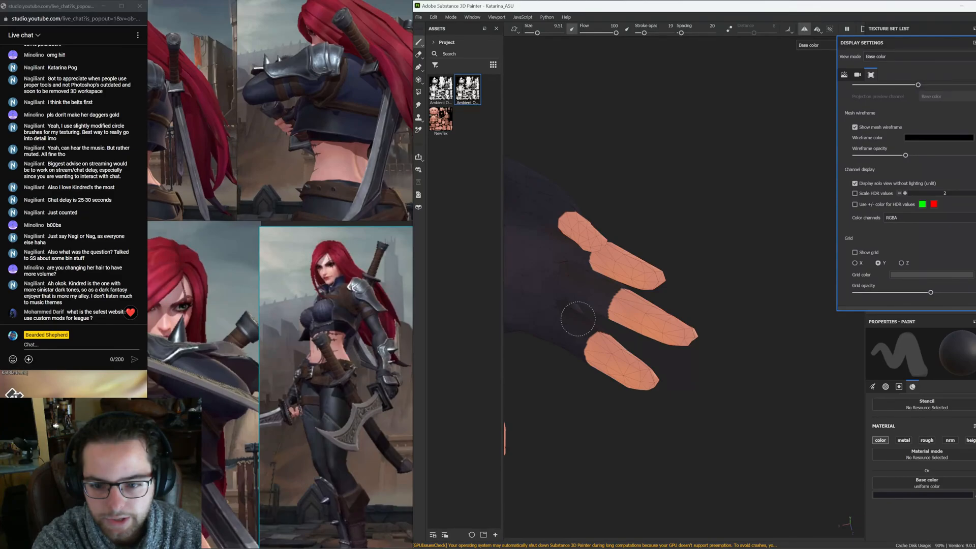
left_click_drag(578, 319, 620, 318, "alt")
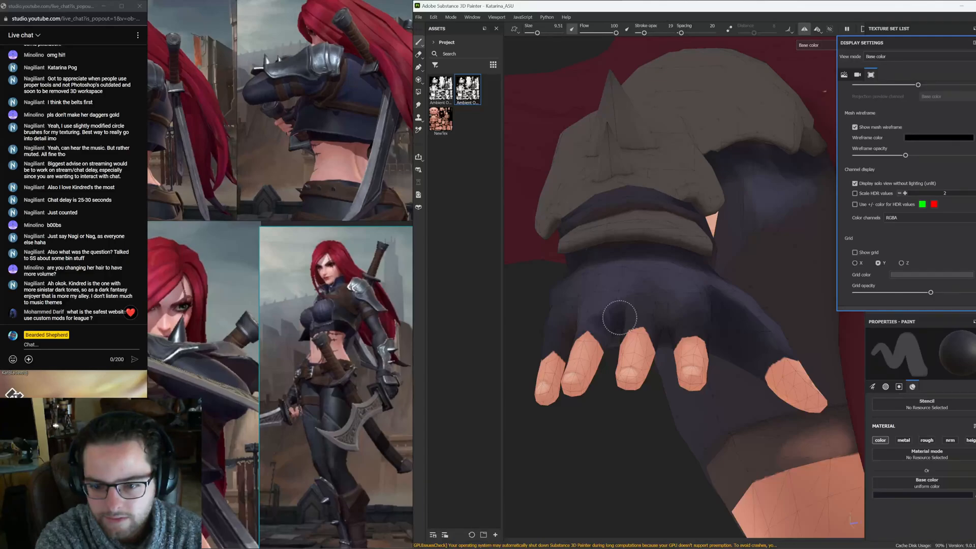
left_click_drag(619, 318, 578, 302, "alt")
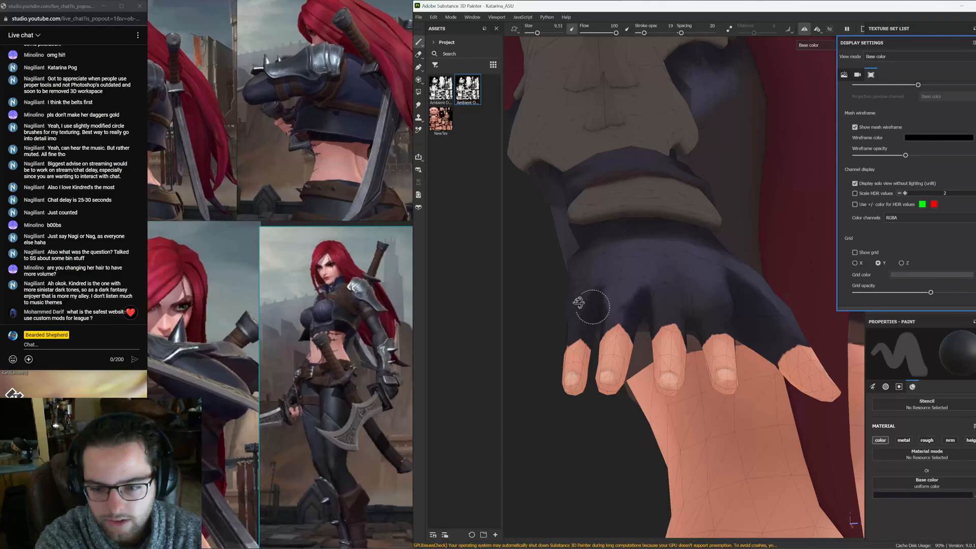
left_click_drag(579, 302, 627, 355, "alt")
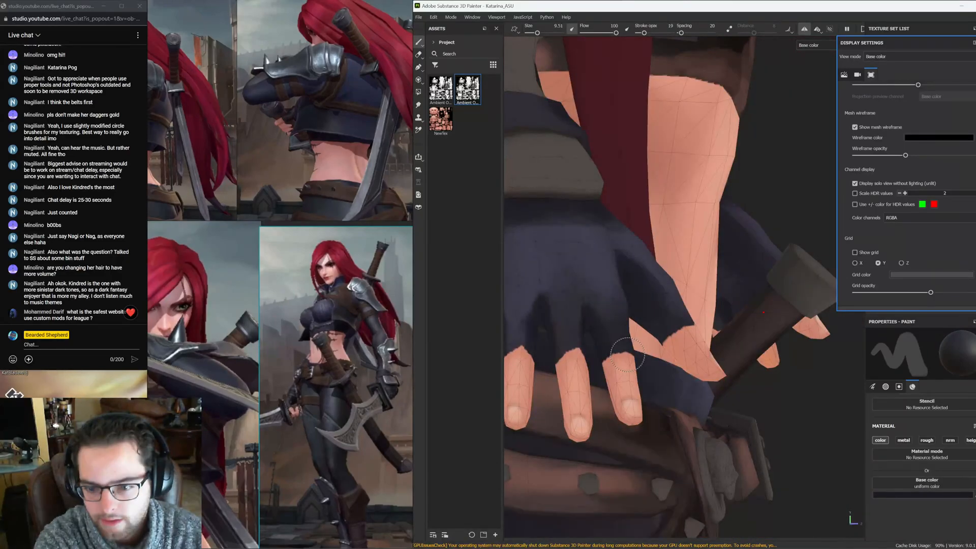
left_click_drag(627, 354, 617, 356, "alt")
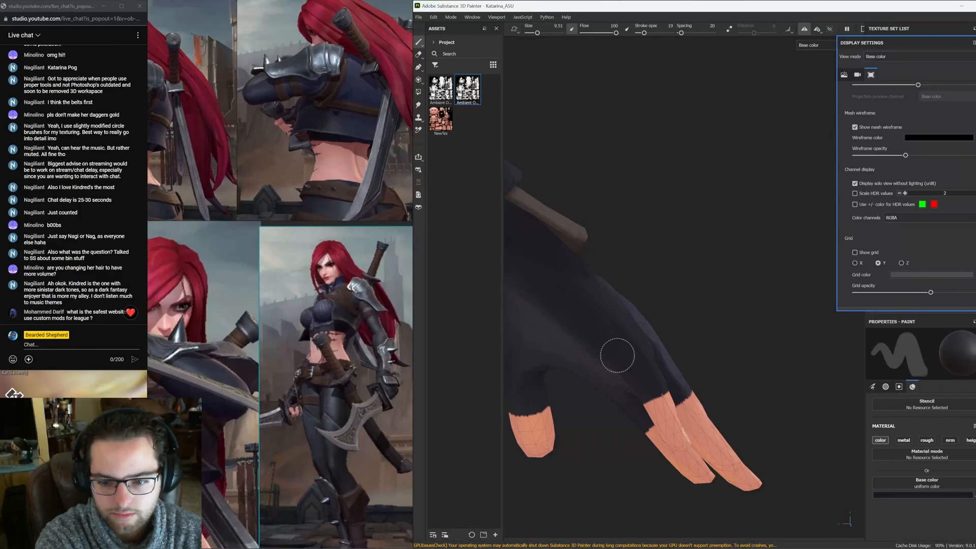
left_click_drag(617, 356, 596, 260, "alt")
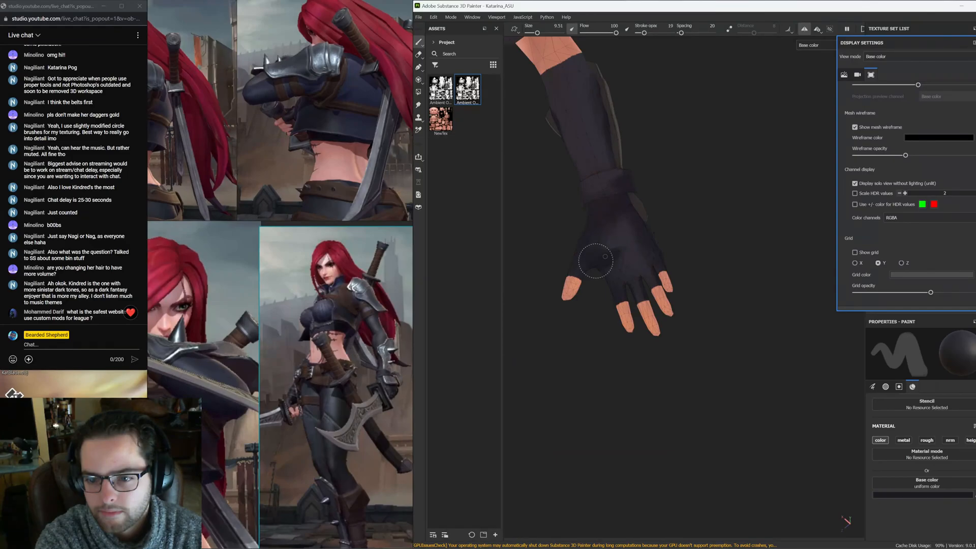
left_click_drag(596, 261, 641, 222, "alt")
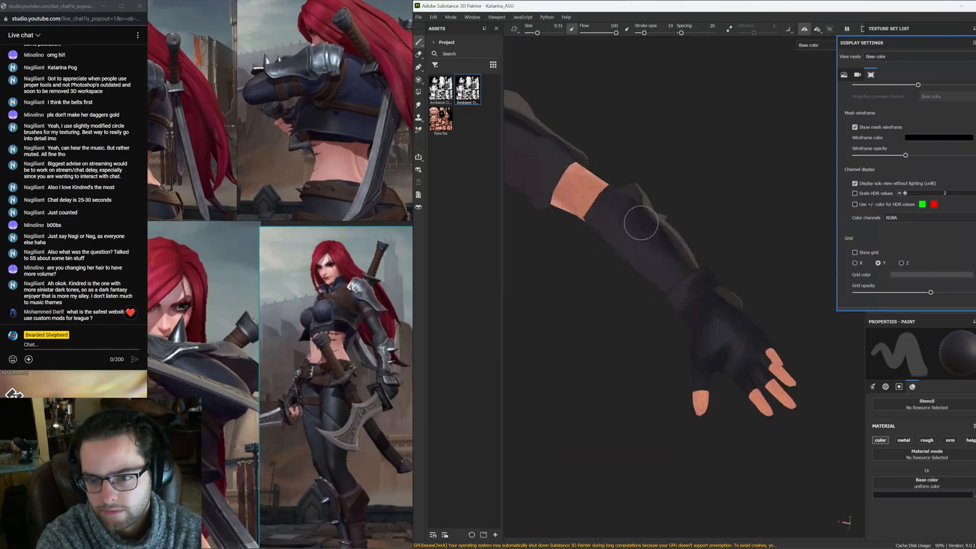
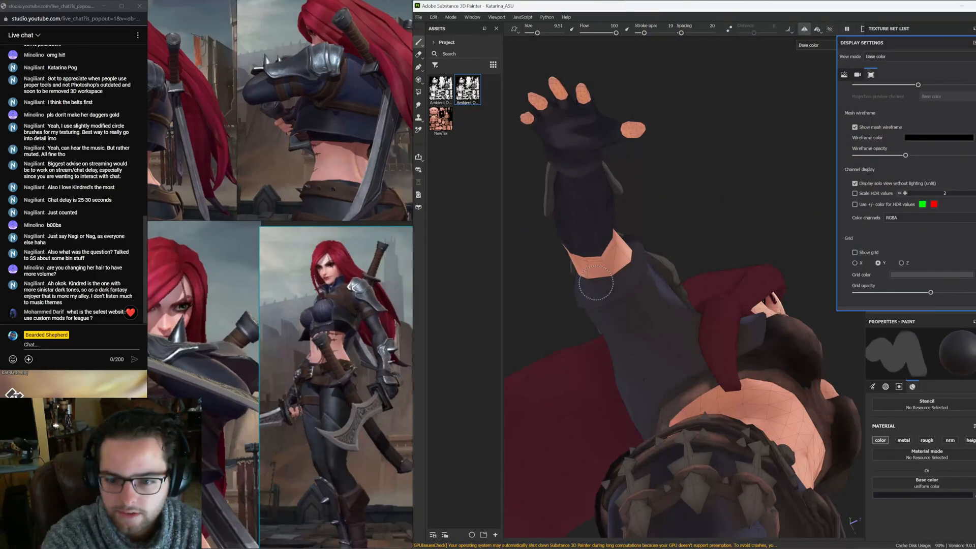
Orbit around the model's arms, torso and face to inspect the hand-painted base colors
left_click_drag(596, 283, 717, 403, "alt")
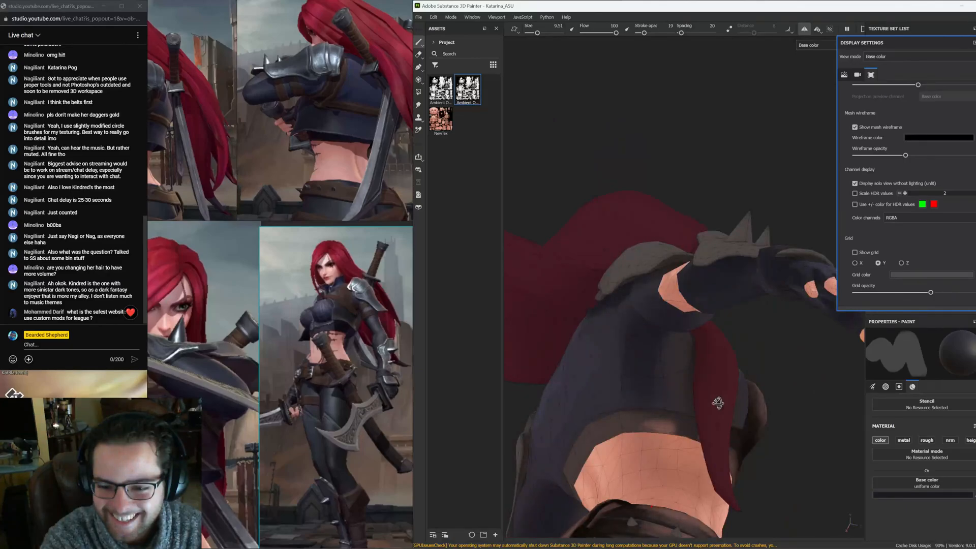
left_click_drag(718, 403, 591, 249, "alt")
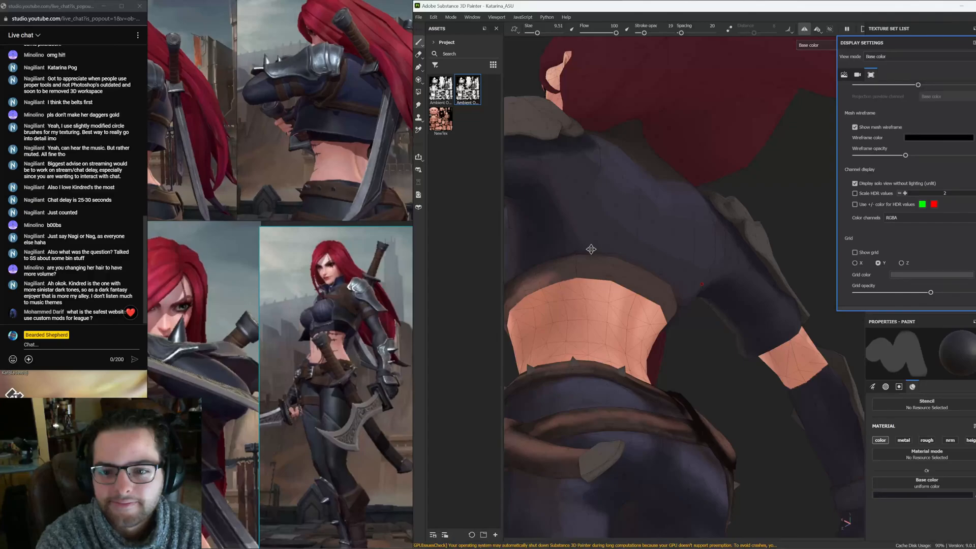
left_click_drag(591, 249, 647, 243, "alt")
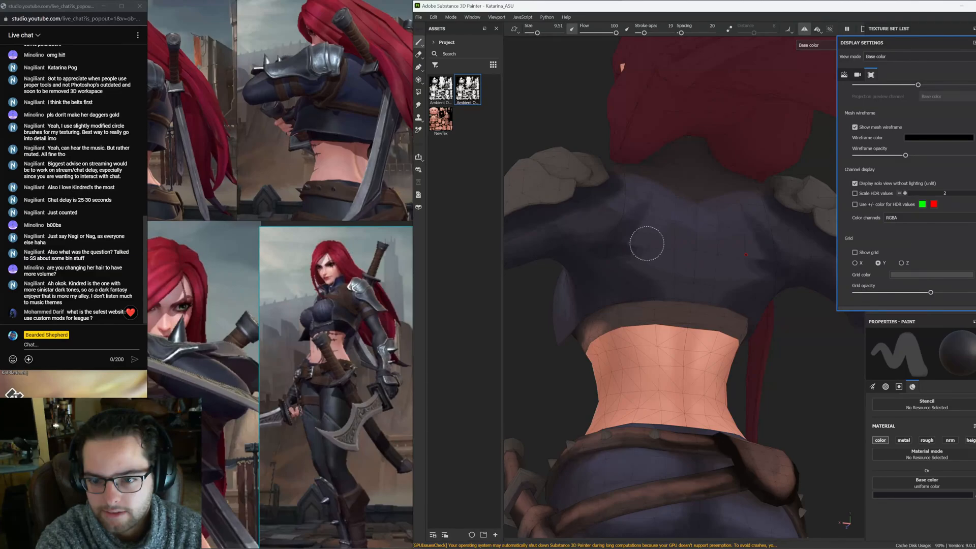
left_click_drag(647, 243, 620, 292, "alt")
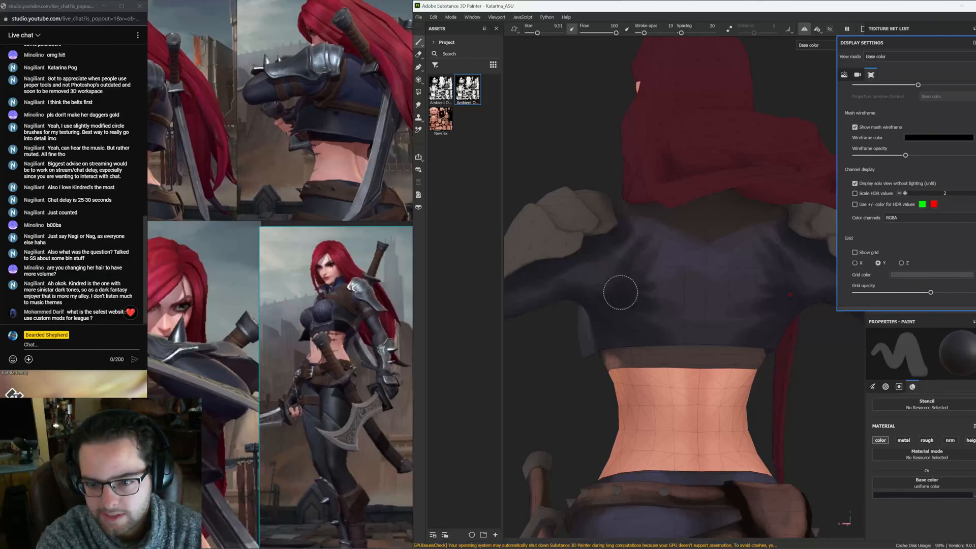
left_click_drag(621, 293, 593, 251, "alt")
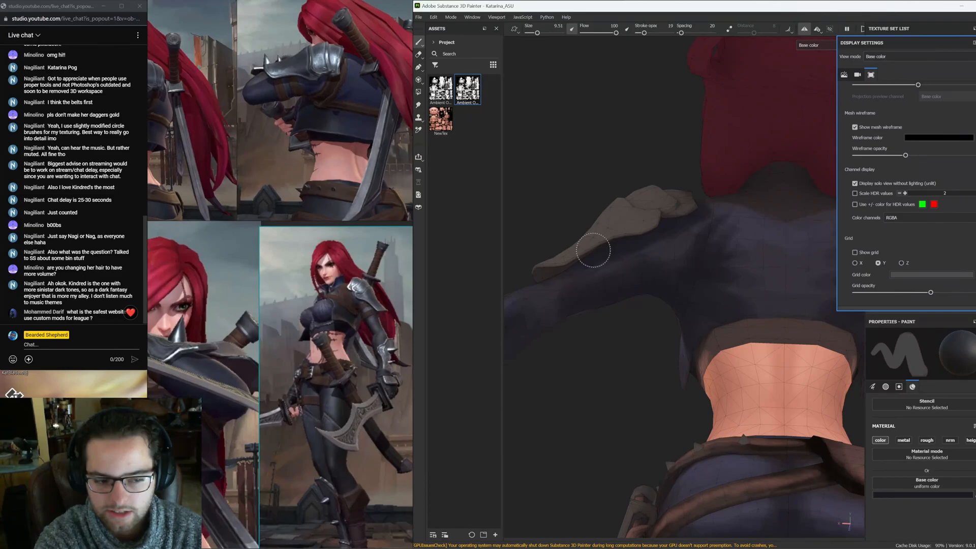
left_click_drag(594, 251, 648, 303, "alt")
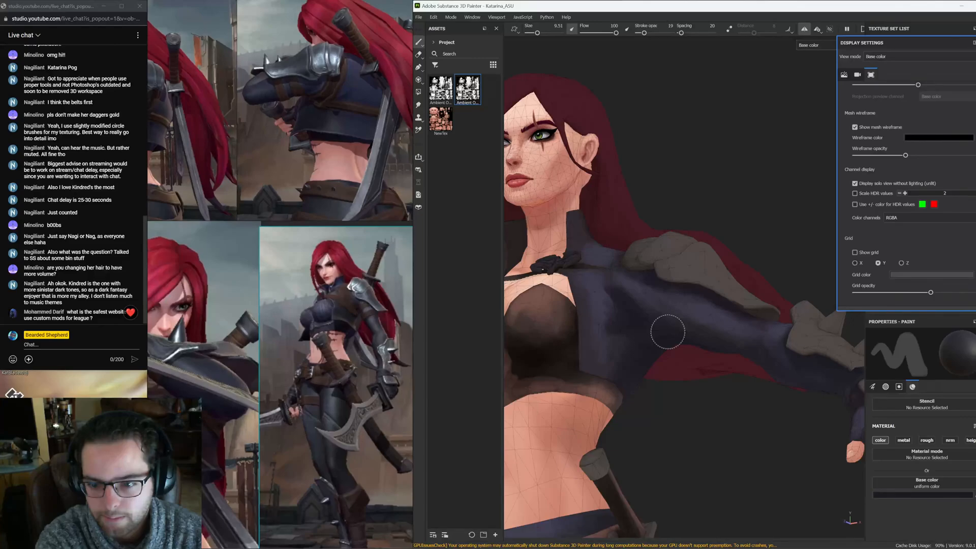
left_click_drag(668, 332, 651, 291, "alt")
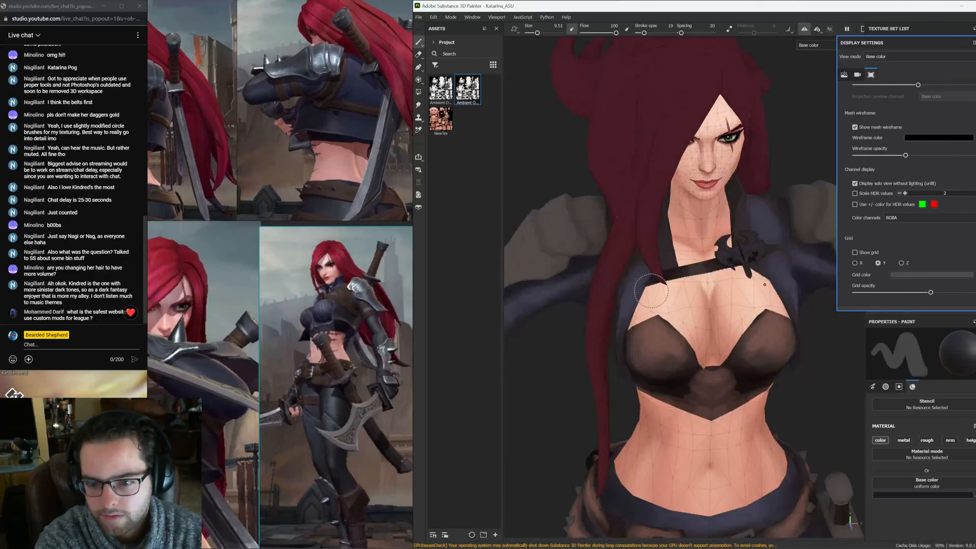
left_click_drag(651, 291, 636, 246, "alt")
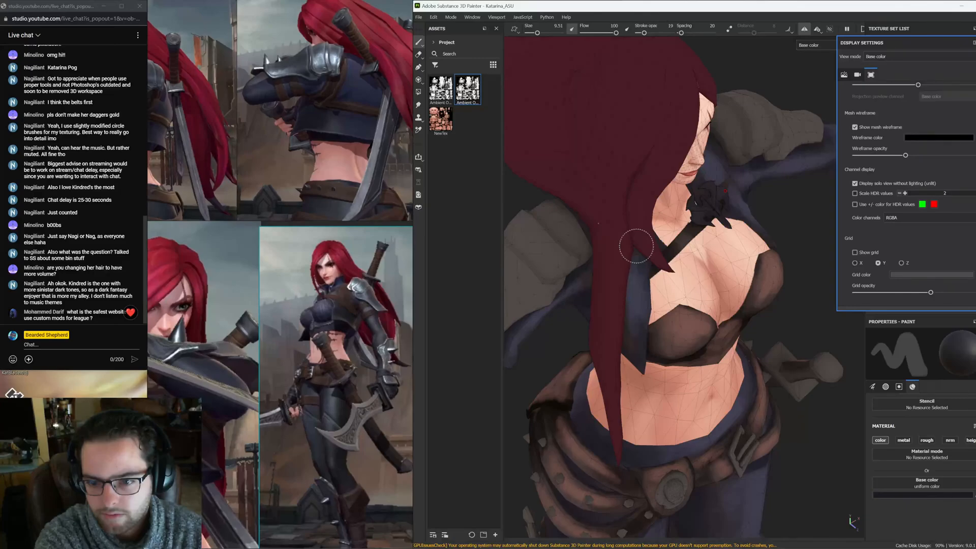
left_click_drag(636, 246, 539, 290, "alt")
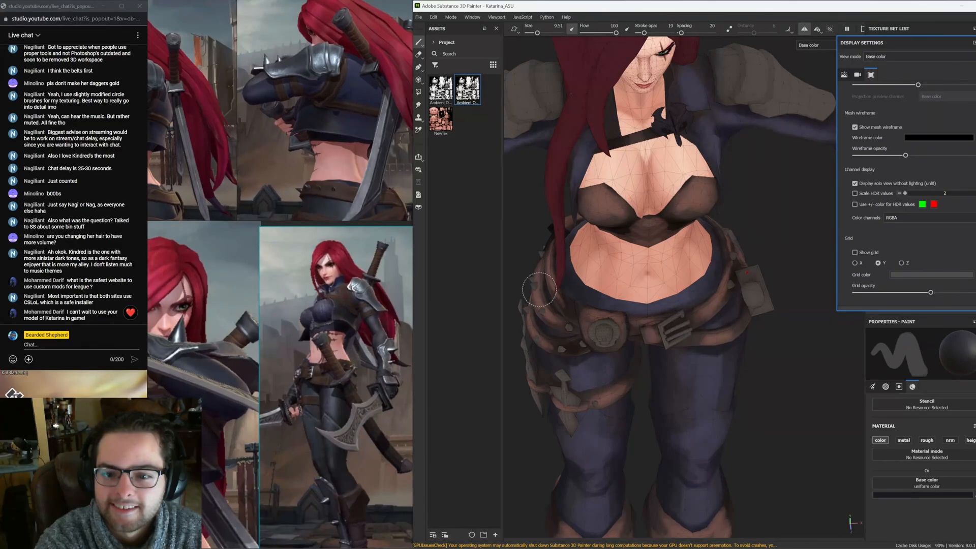
left_click_drag(539, 290, 685, 294, "alt")
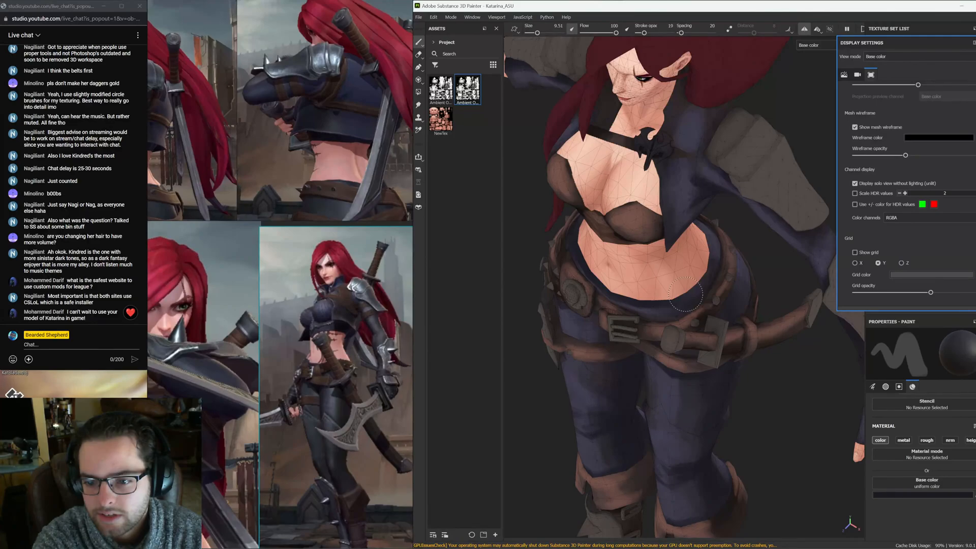
left_click_drag(685, 294, 560, 259, "alt")
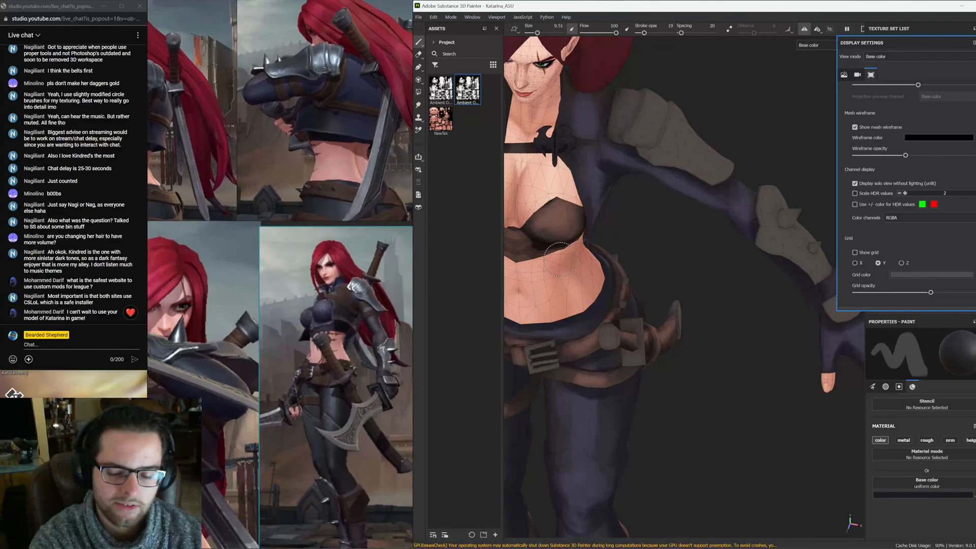
middle_click_drag(561, 259, 624, 231, "alt")
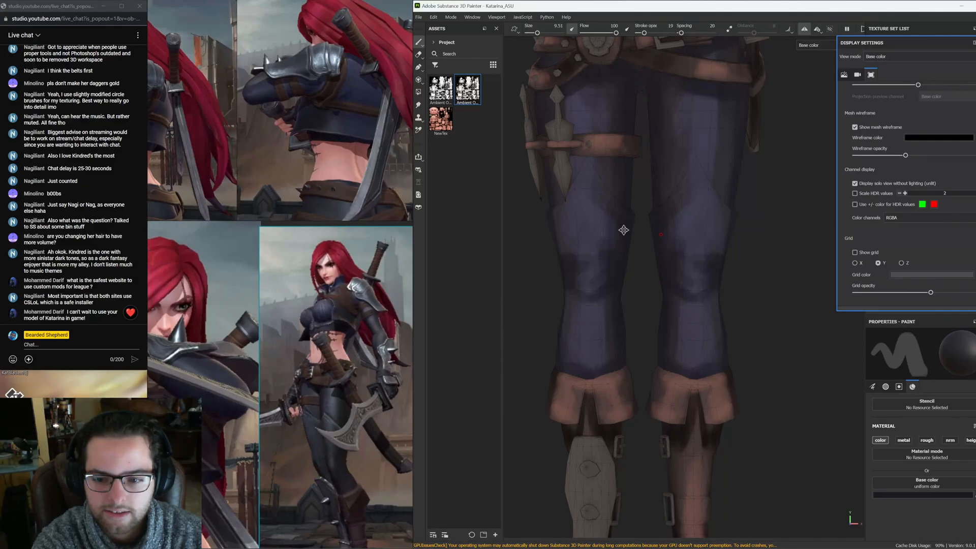
Inspect the legs and back of the model, switching briefly to the 2D UV texture view and back
scroll(624, 229, "down", 5)
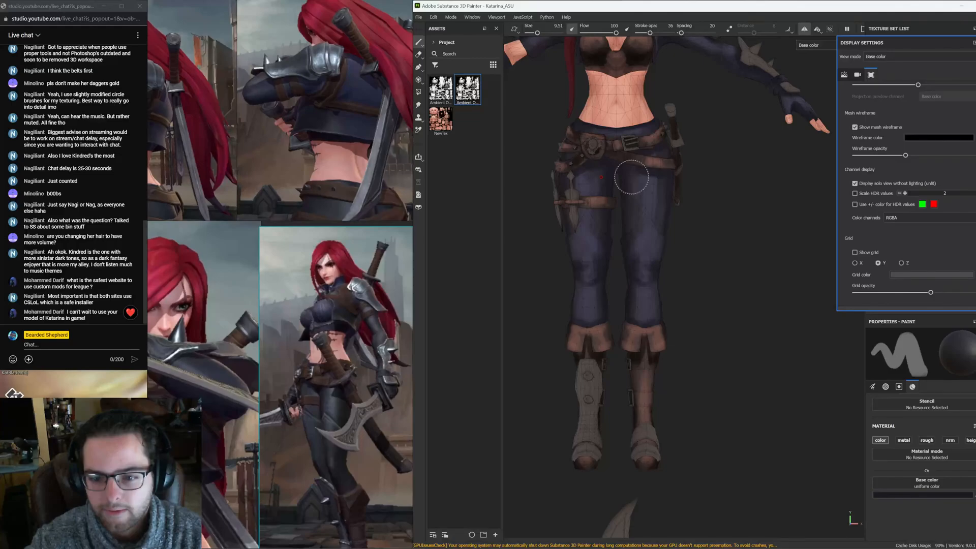
left_click_drag(631, 177, 614, 256, "alt")
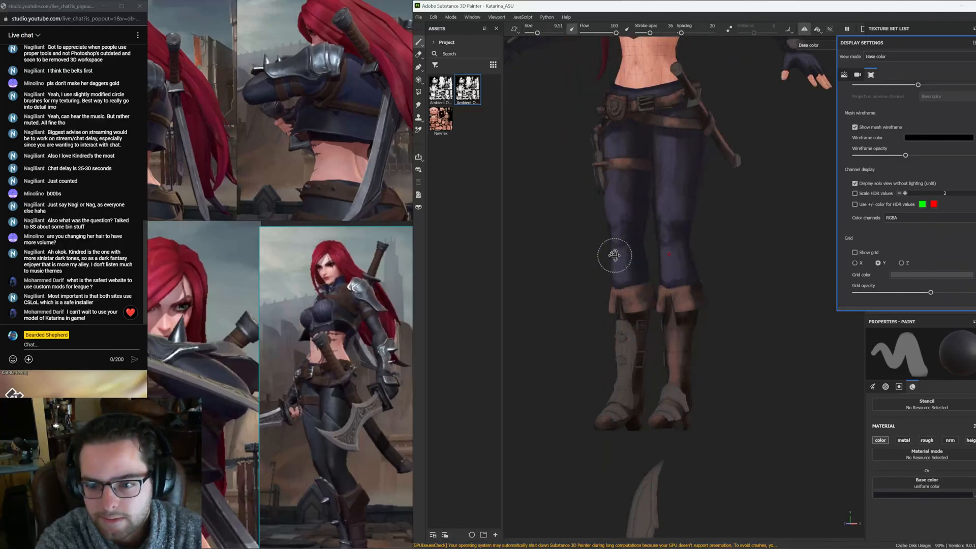
left_click_drag(614, 255, 579, 242, "alt")
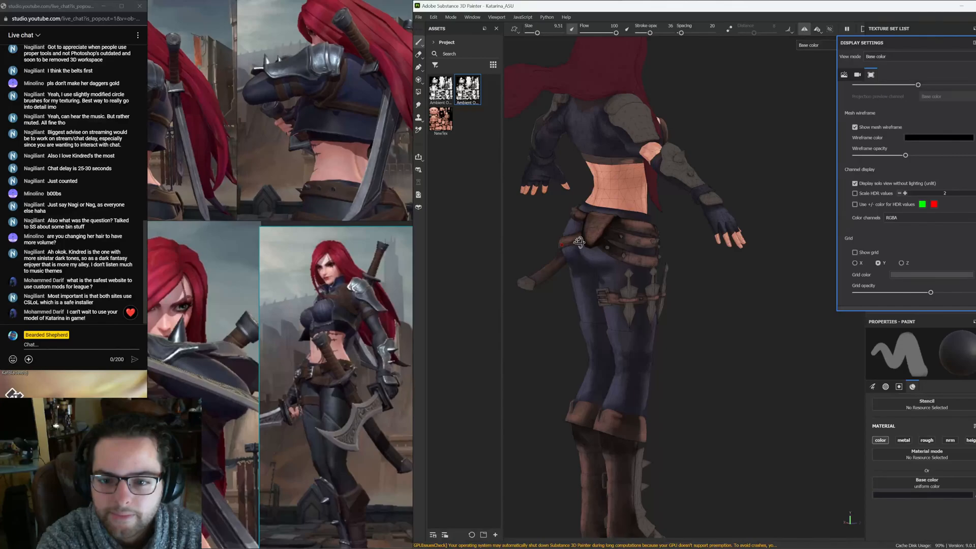
left_click_drag(579, 242, 601, 237, "alt")
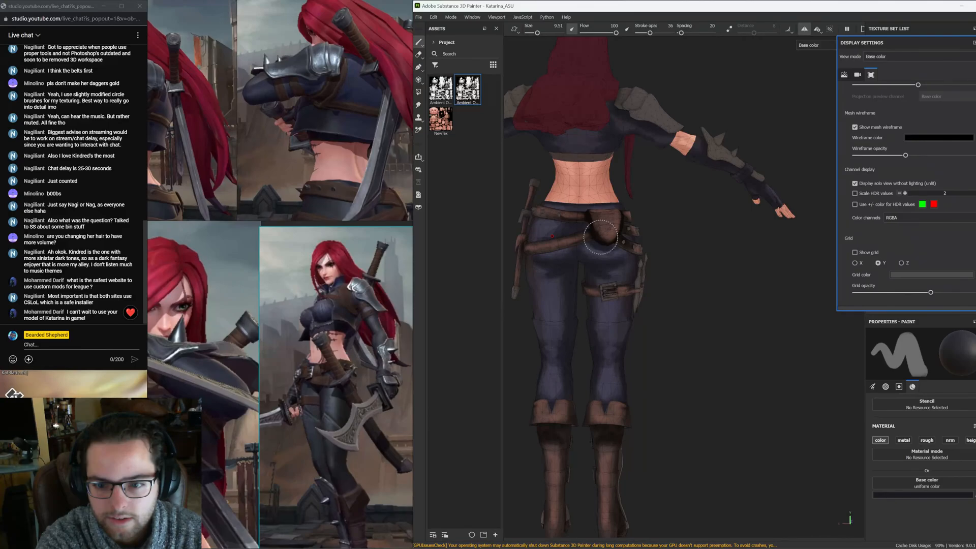
key("F2")
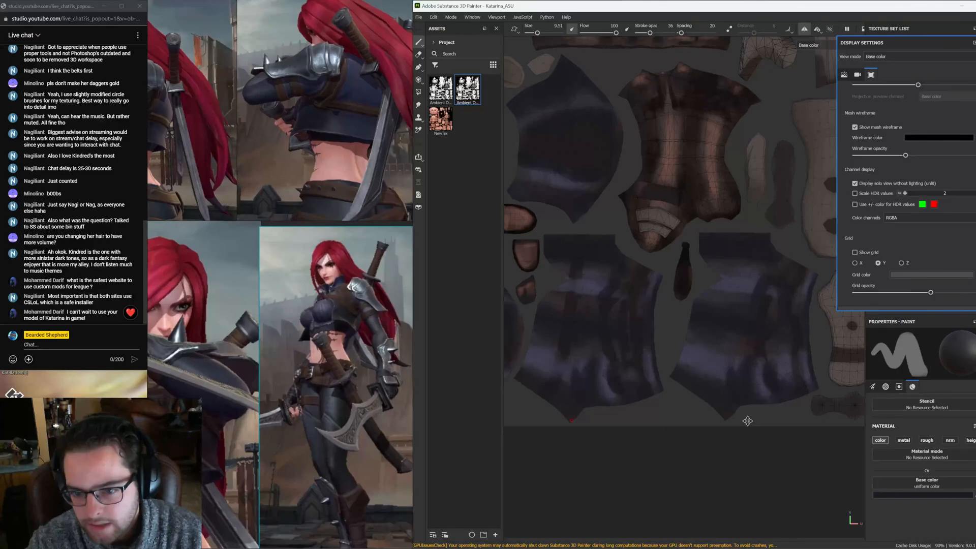
key("F2")
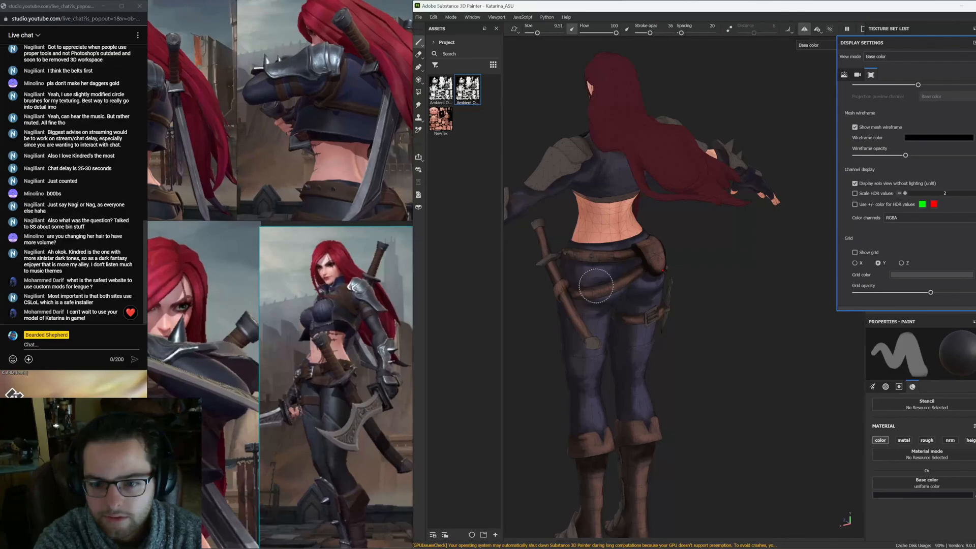
Orbit around the model's back, hips and legs to review the texturing from several angles
left_click_drag(596, 286, 625, 285, "alt")
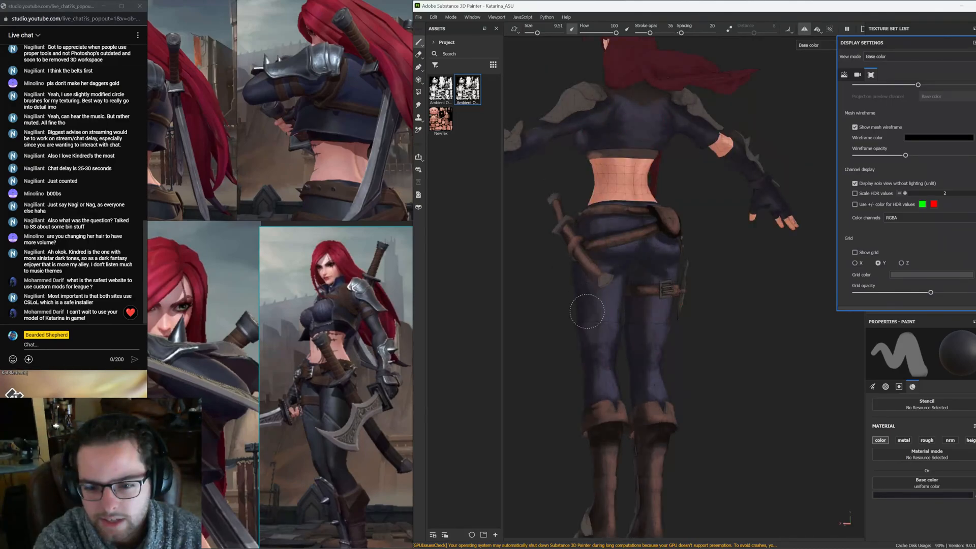
left_click_drag(587, 311, 645, 271, "alt")
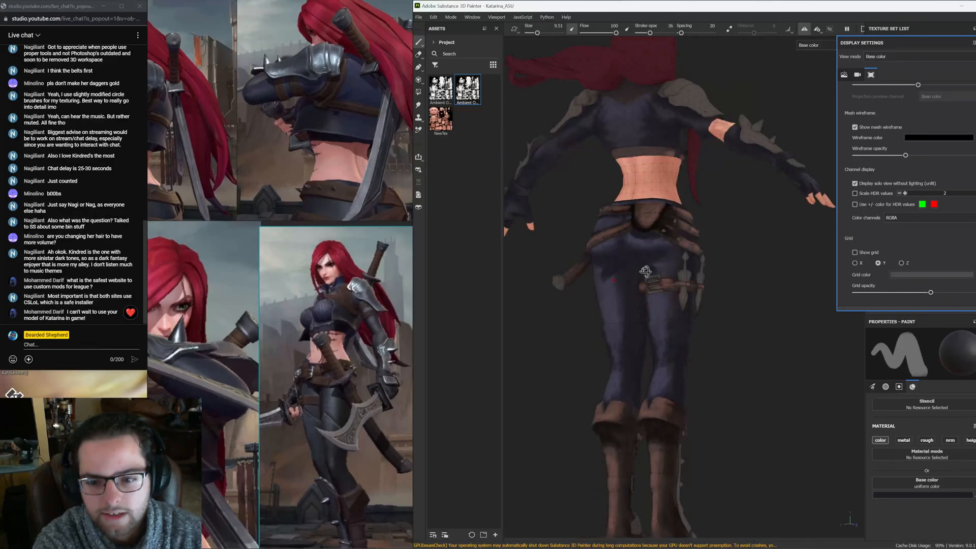
left_click_drag(646, 272, 627, 223, "alt")
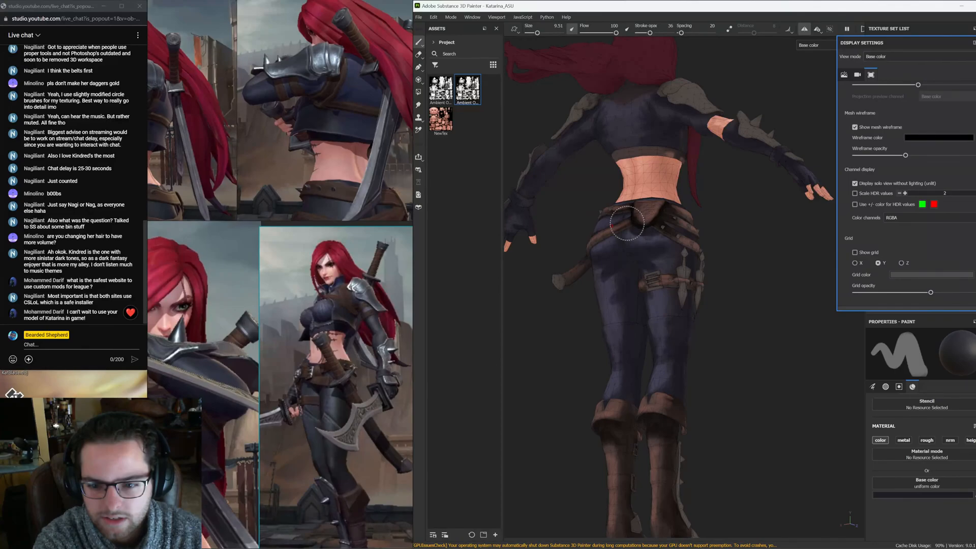
left_click_drag(626, 222, 676, 198, "alt")
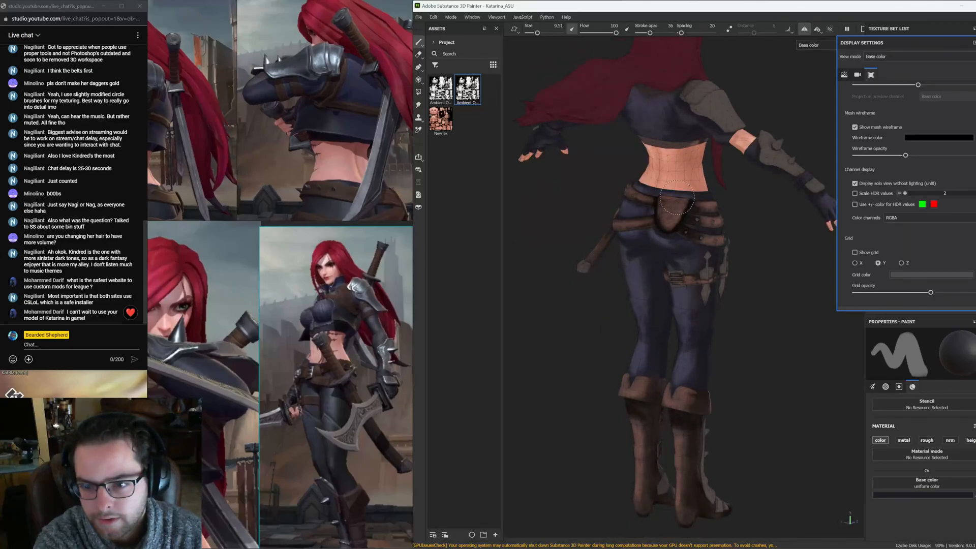
left_click_drag(676, 196, 645, 272, "alt")
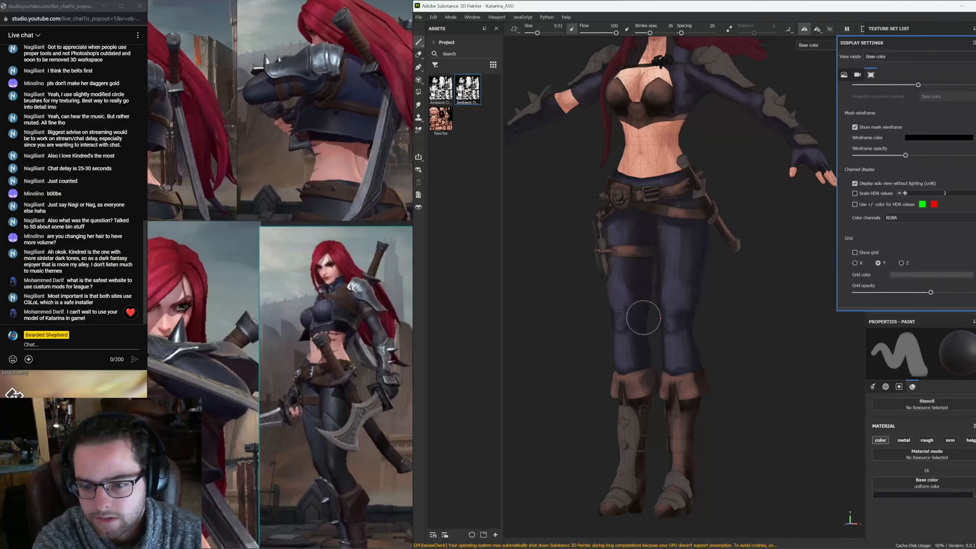
left_click_drag(643, 317, 604, 363, "alt")
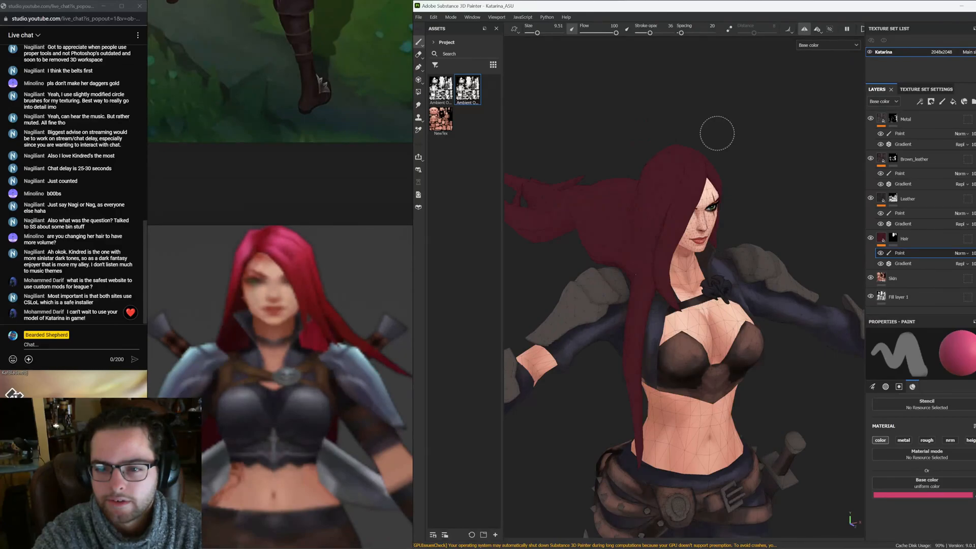
Paint the top of the hair with the pink base color on the Hair layer's paint layer
left_click_drag(717, 133, 653, 142, "alt")
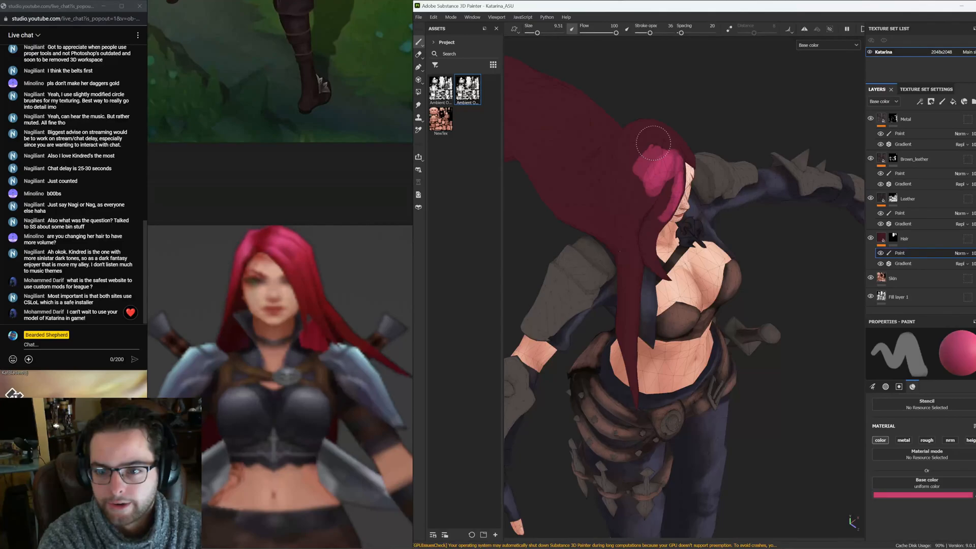
left_click_drag(653, 143, 634, 197, "alt")
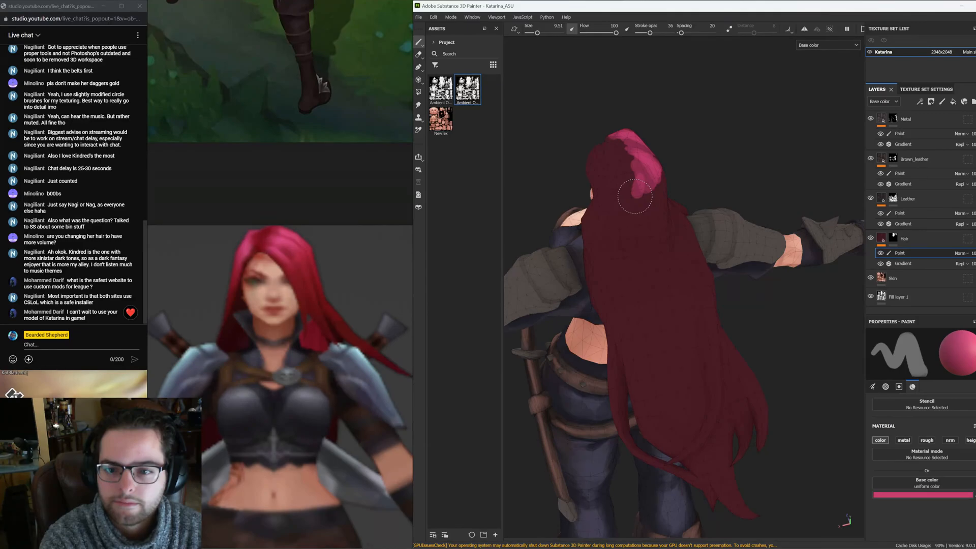
left_click_drag(635, 196, 589, 307, "alt")
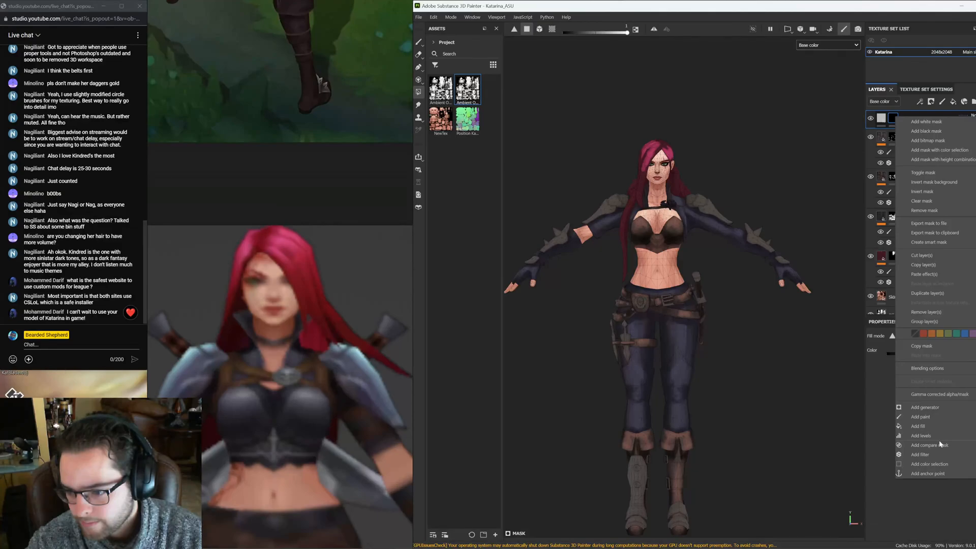
Add a 3D Linear Gradient generator mask to Fill layer 2 and adjust its balance and contrast
left_click(926, 407)
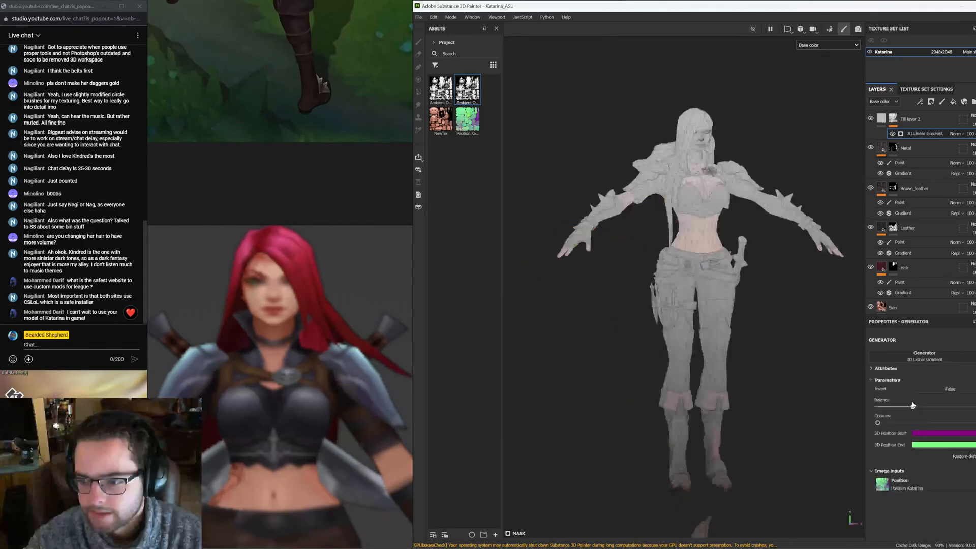
left_click_drag(914, 407, 903, 406)
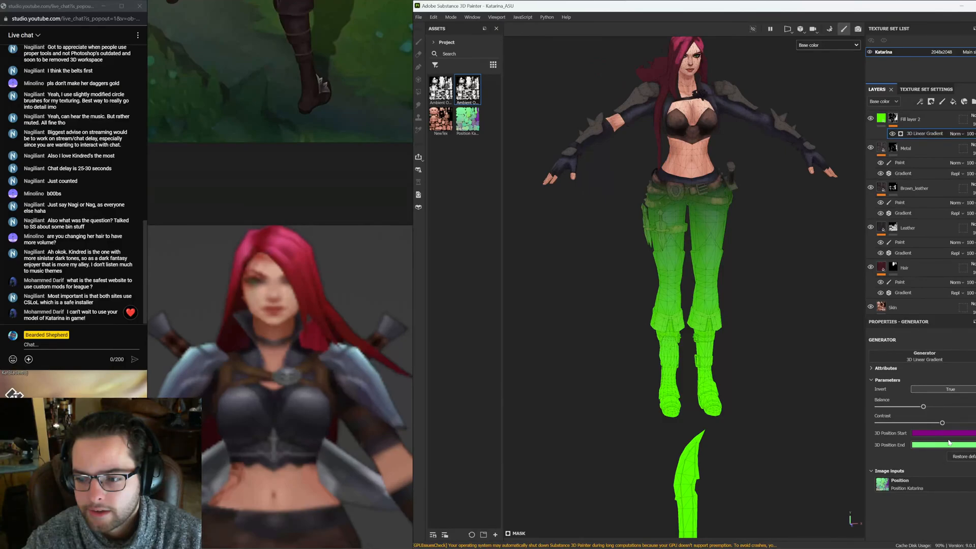
left_click_drag(942, 423, 924, 424)
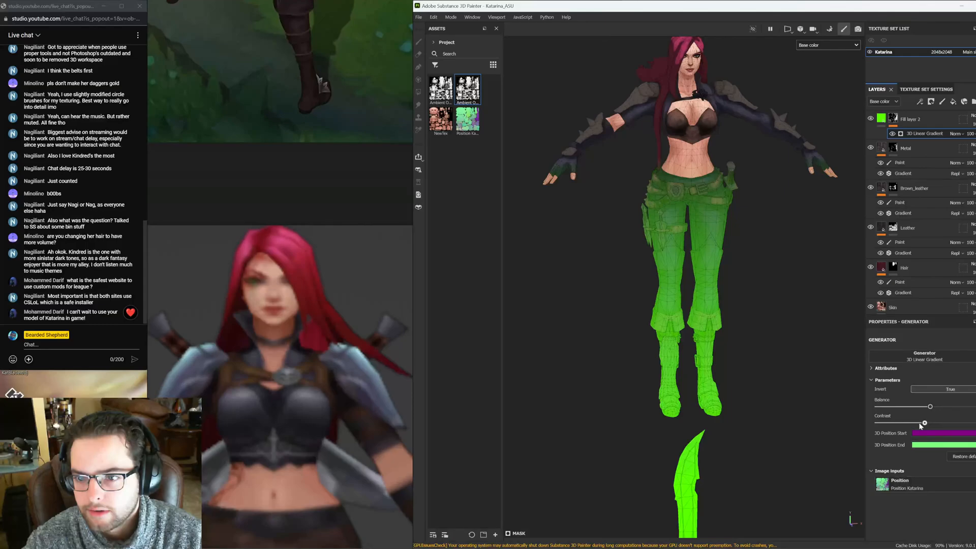
left_click_drag(920, 424, 899, 424)
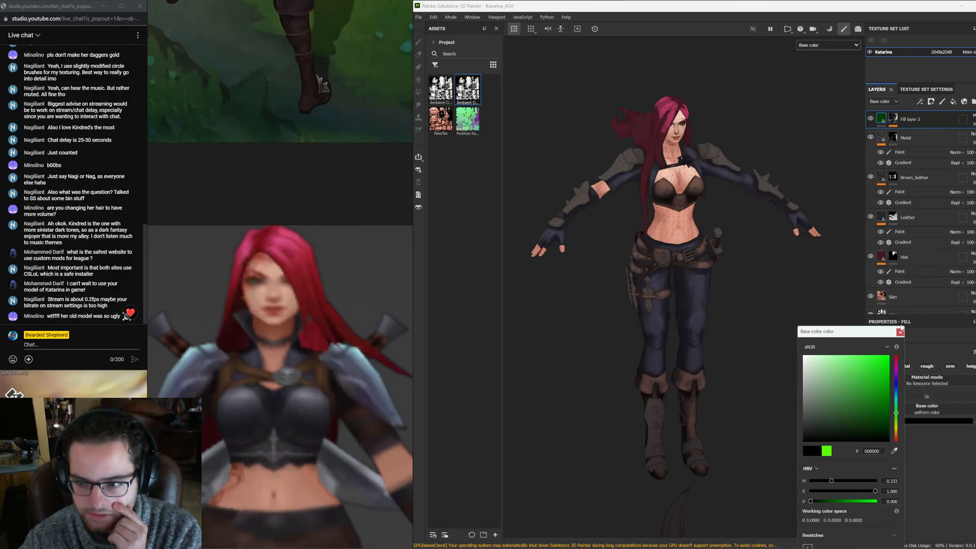
left_click(900, 332)
Hide Fill layer 2 to compare the model with the zoomed-in reference image
scroll(312, 322, "down", 3)
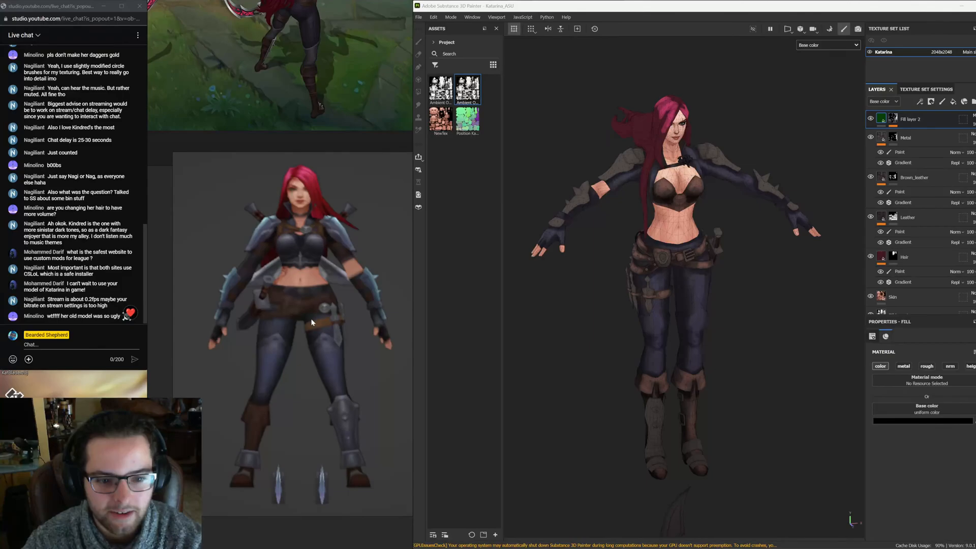
middle_click_drag(327, 256, 312, 258)
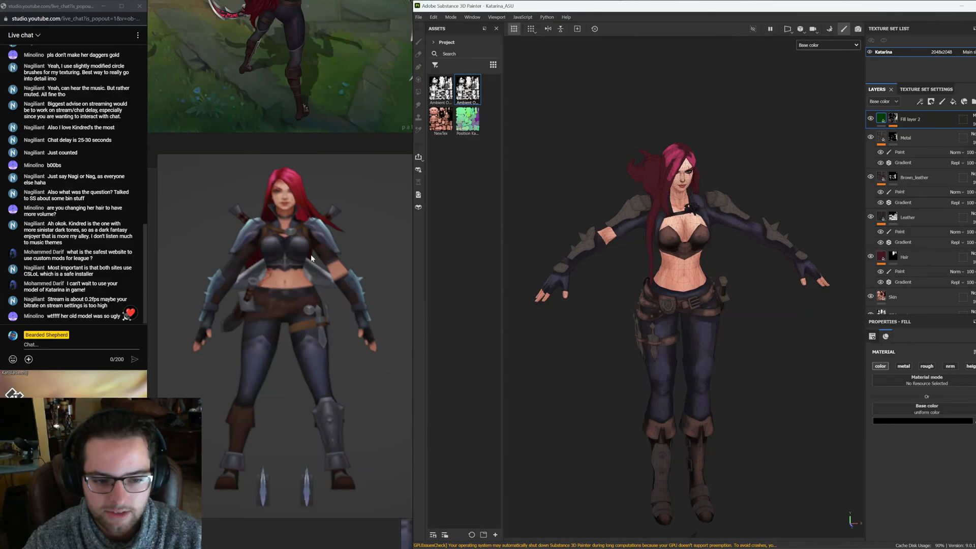
left_click_drag(771, 209, 724, 206, "alt")
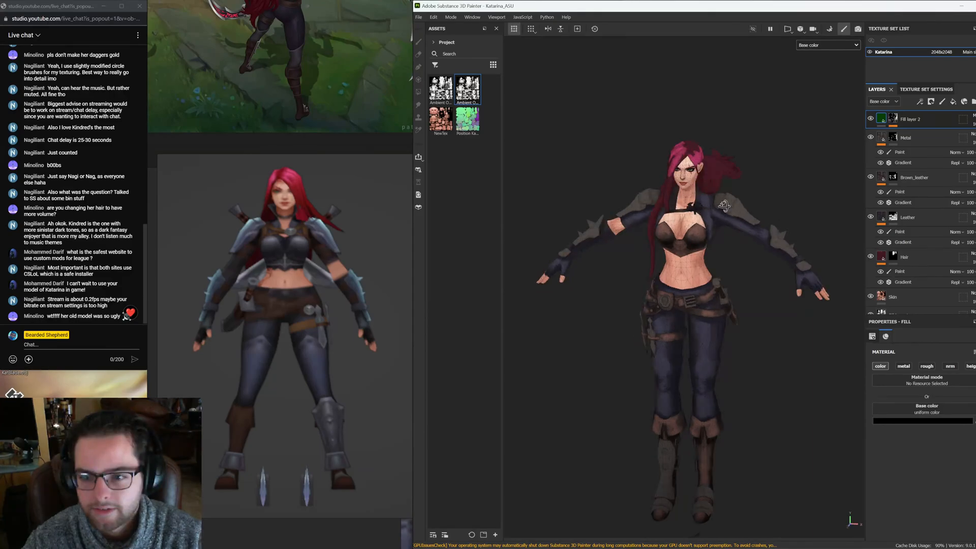
left_click_drag(724, 206, 771, 204, "alt")
left_click(870, 120)
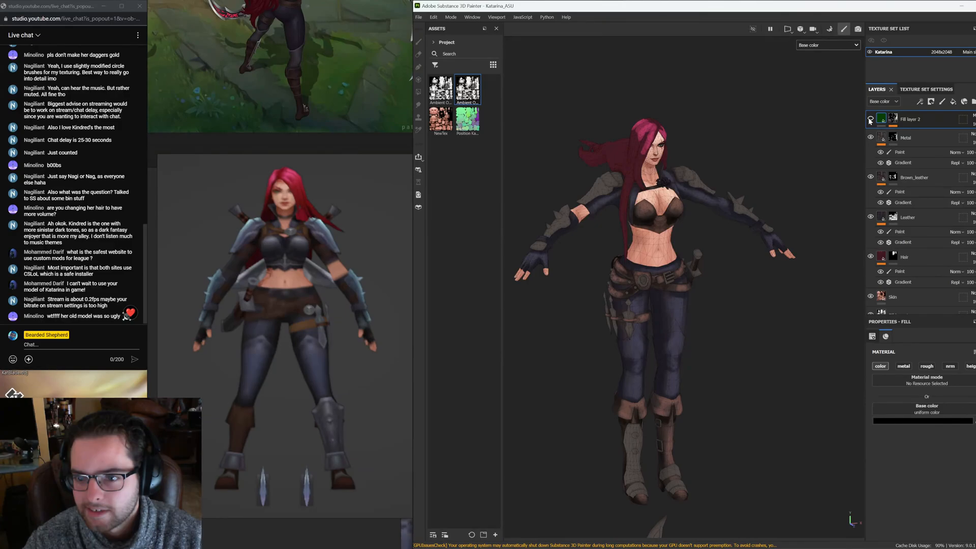
Compare the model with and without Fill layer 2 and study the face and hair in the reference artwork
left_click(870, 121)
left_click_drag(727, 284, 722, 325, "alt")
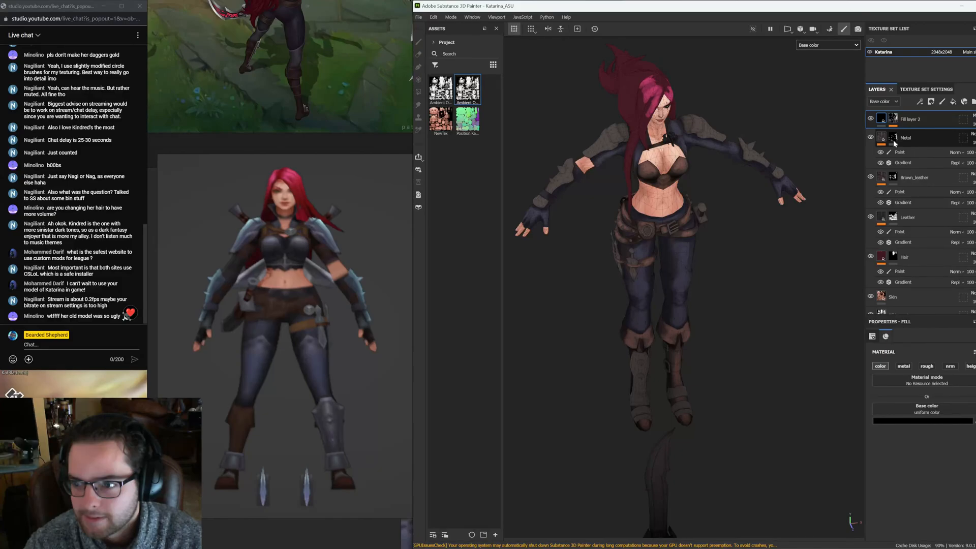
left_click(871, 120)
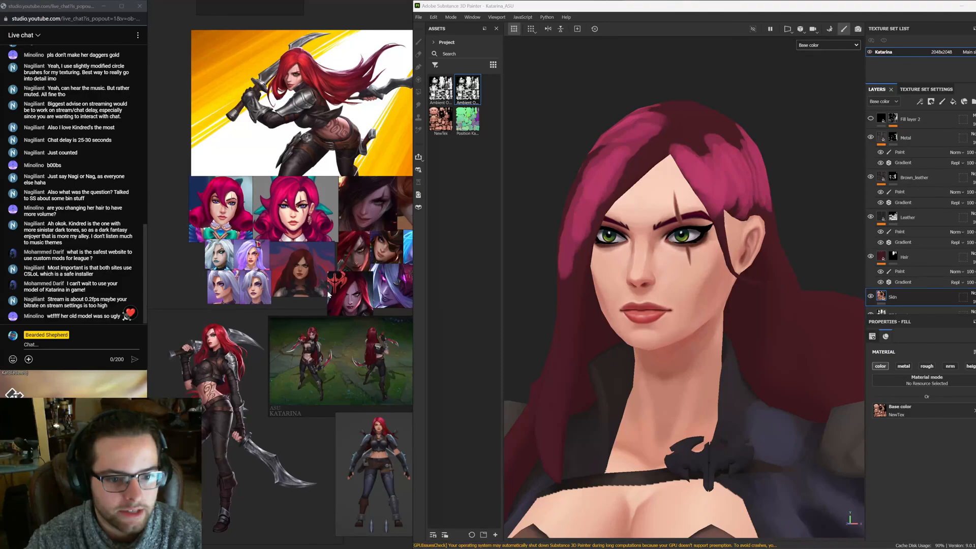
middle_click_drag(329, 295, 285, 300)
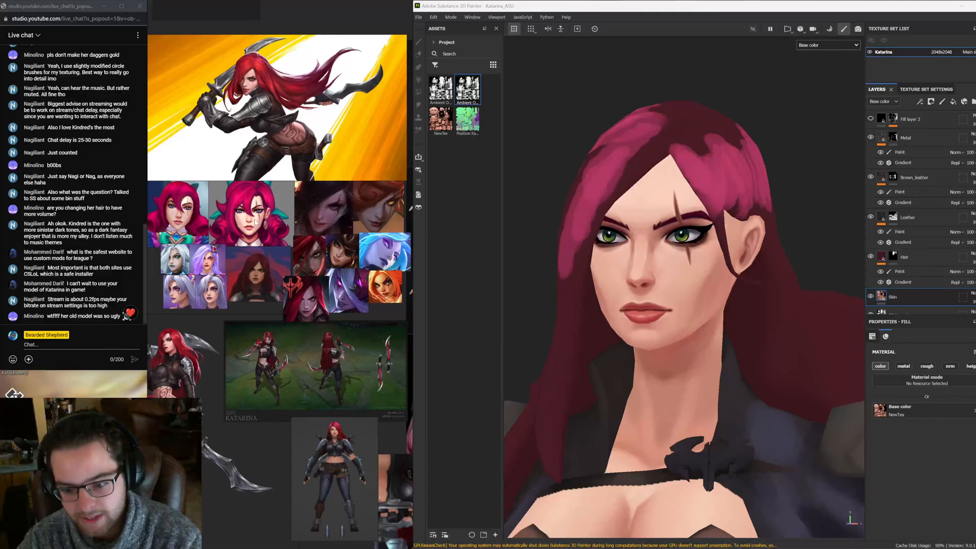
scroll(255, 221, "up", 2)
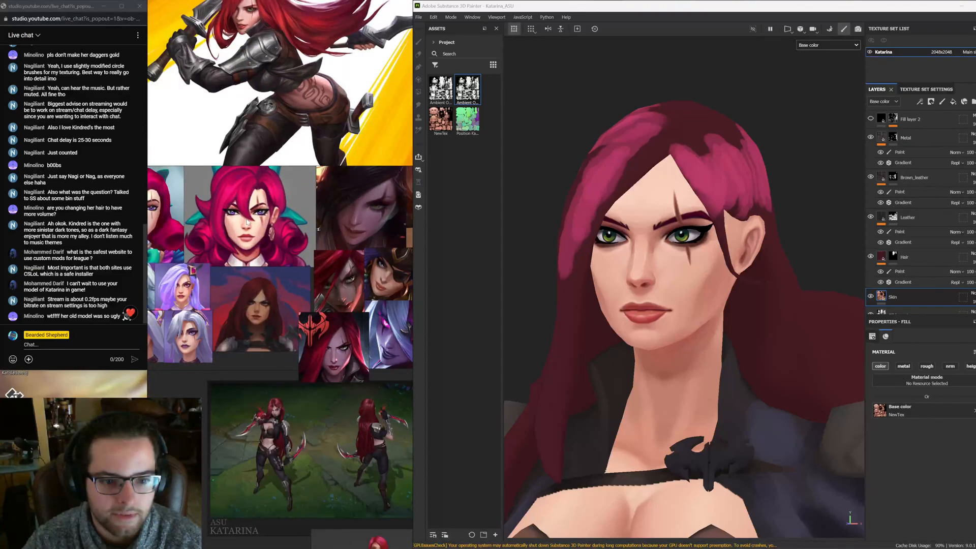
scroll(263, 240, "down", 1)
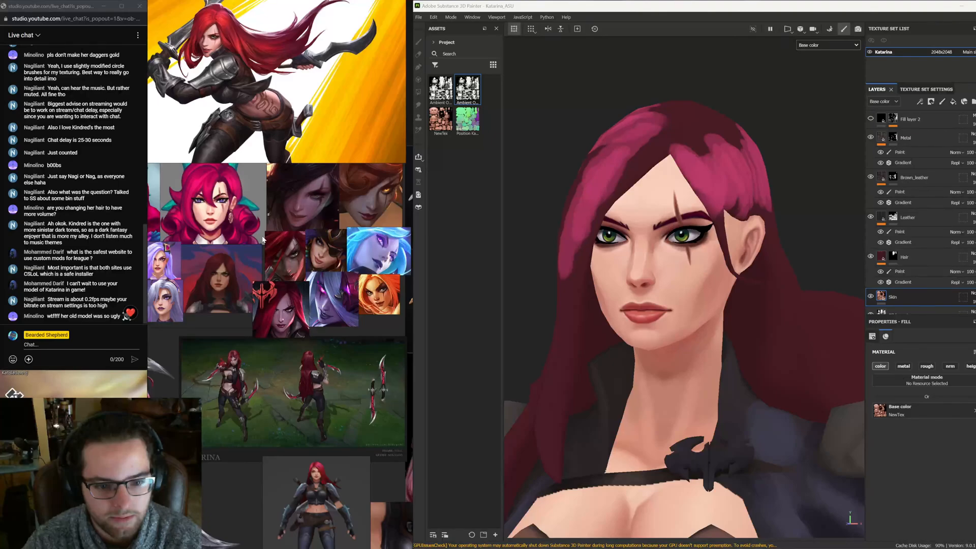
middle_click_drag(263, 239, 343, 246)
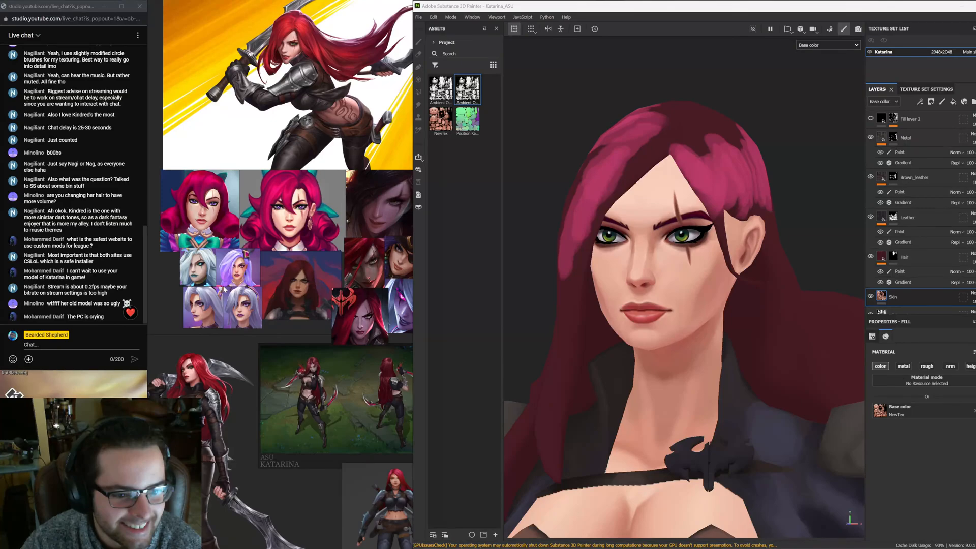
middle_click_drag(224, 289, 143, 298)
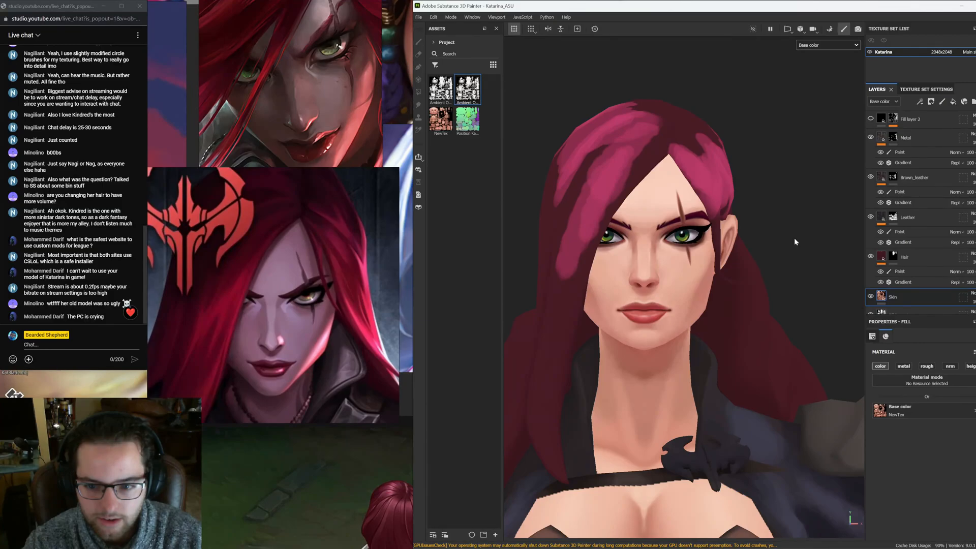
left_click(785, 326)
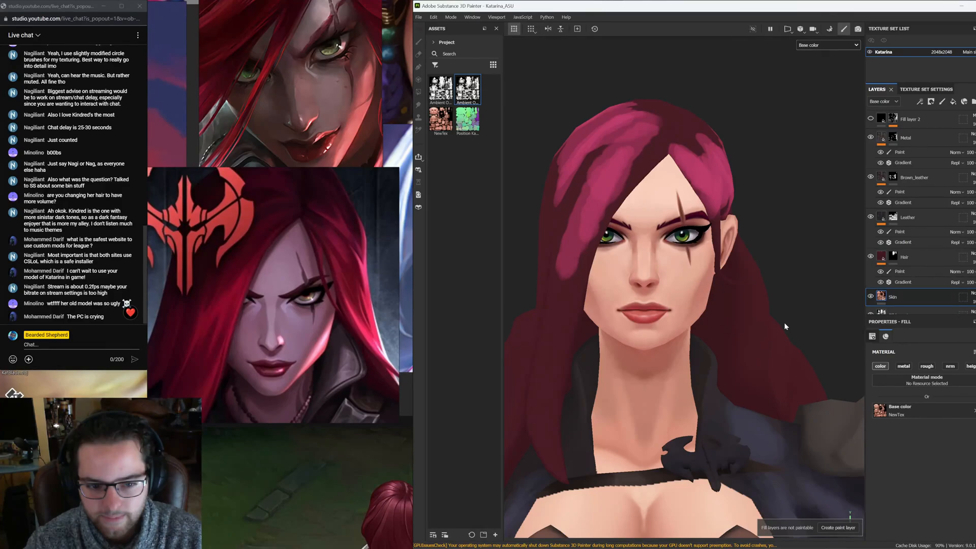
Select the Hair layer's paint layer and turn on the mesh wireframe display
scroll(785, 326, "down", 2)
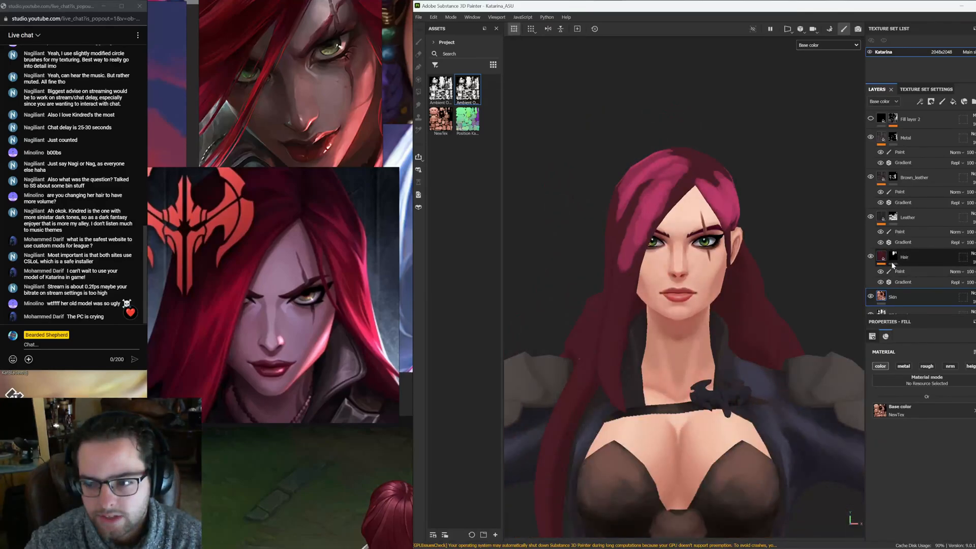
left_click(899, 272)
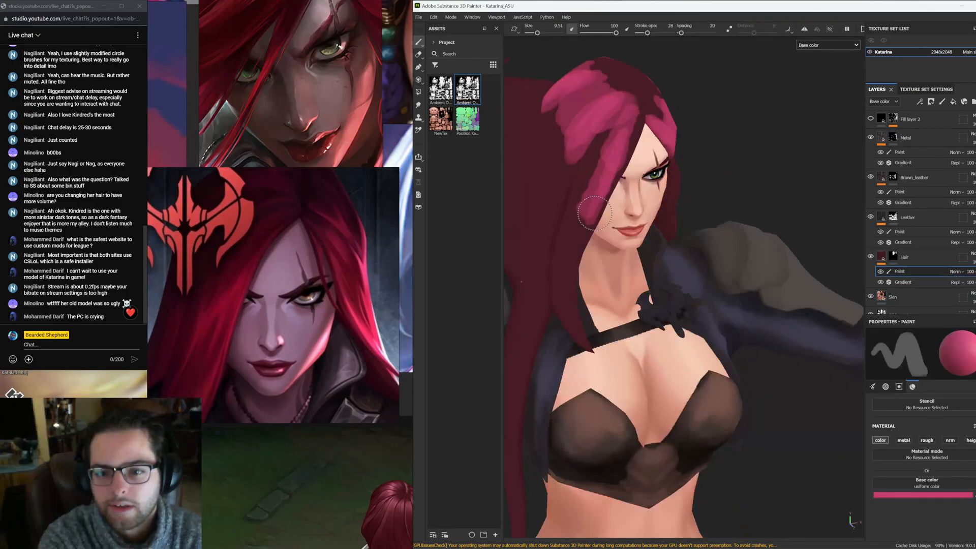
left_click_drag(595, 212, 629, 261, "alt")
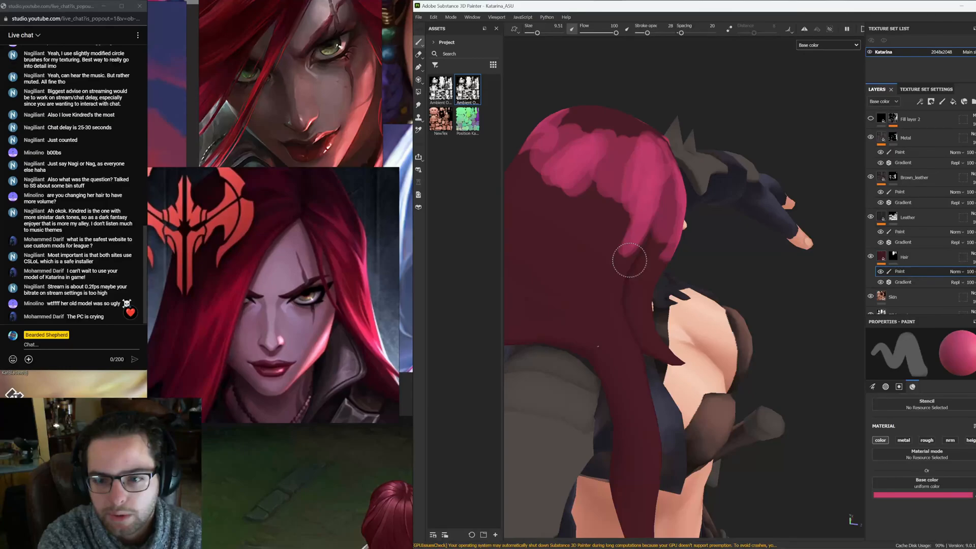
left_click_drag(630, 261, 600, 185, "alt")
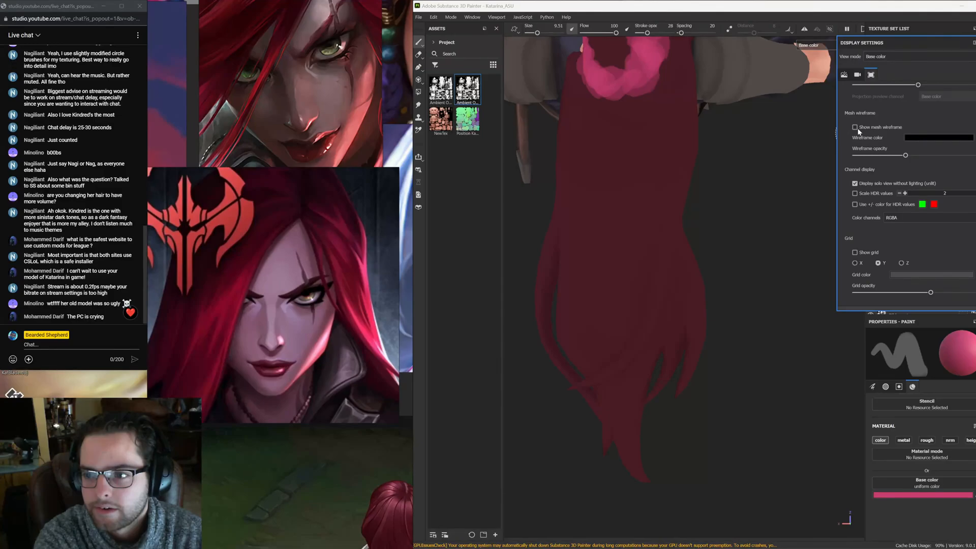
left_click(855, 128)
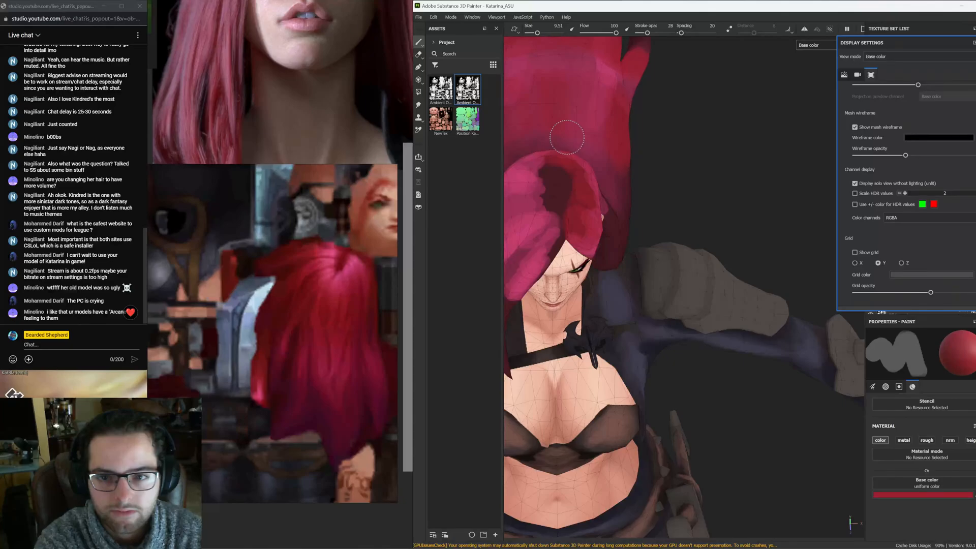
Paint darker red shading across the top and back of the hair, around the crown and long strands
left_click_drag(602, 269, 583, 306)
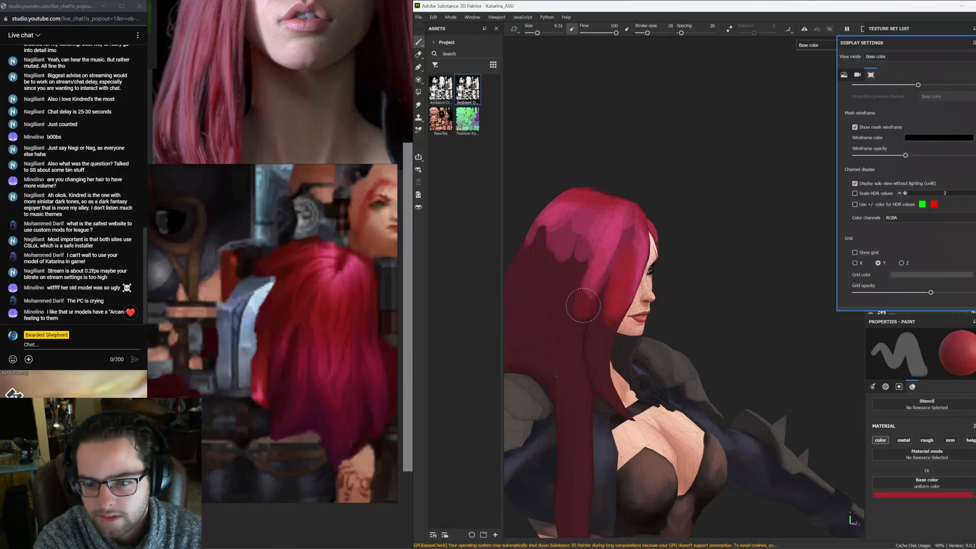
left_click_drag(583, 305, 573, 237, "alt")
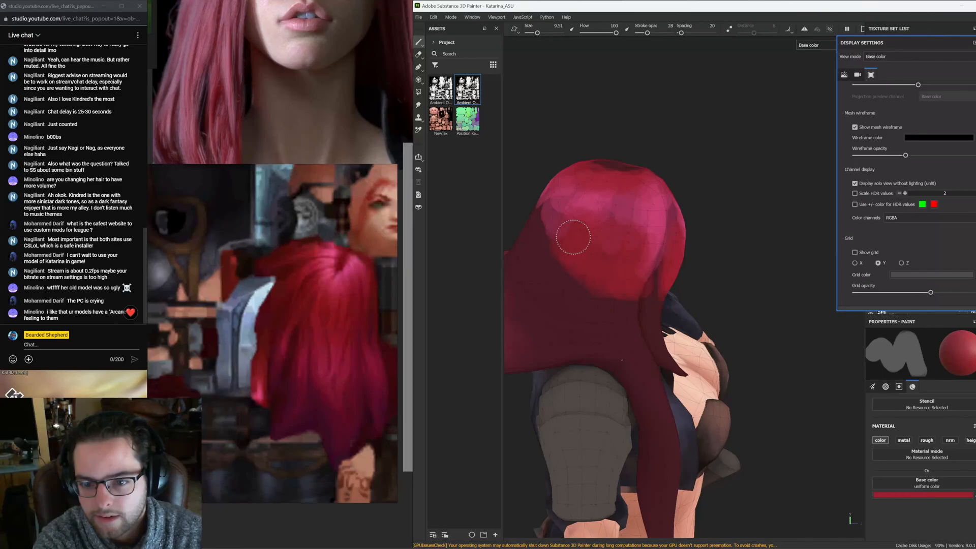
left_click_drag(573, 237, 604, 240, "alt")
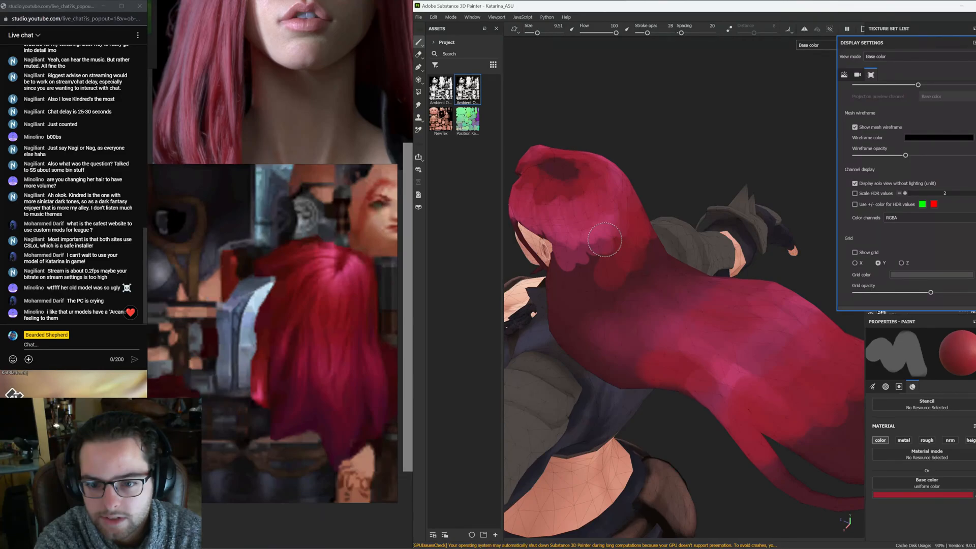
left_click_drag(605, 240, 568, 34, "alt")
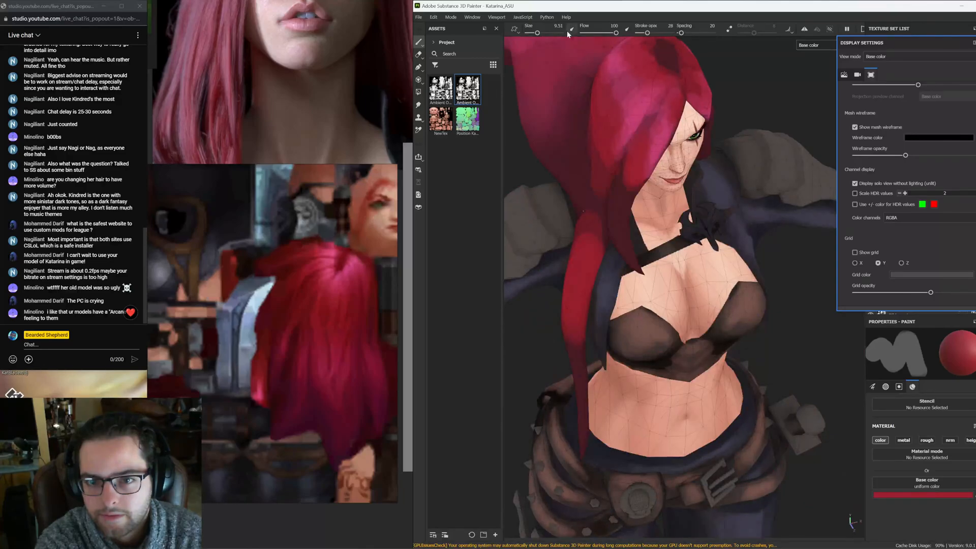
left_click(569, 32)
left_click_drag(539, 167, 564, 87, "alt")
middle_click_drag(559, 84, 570, 234, "alt")
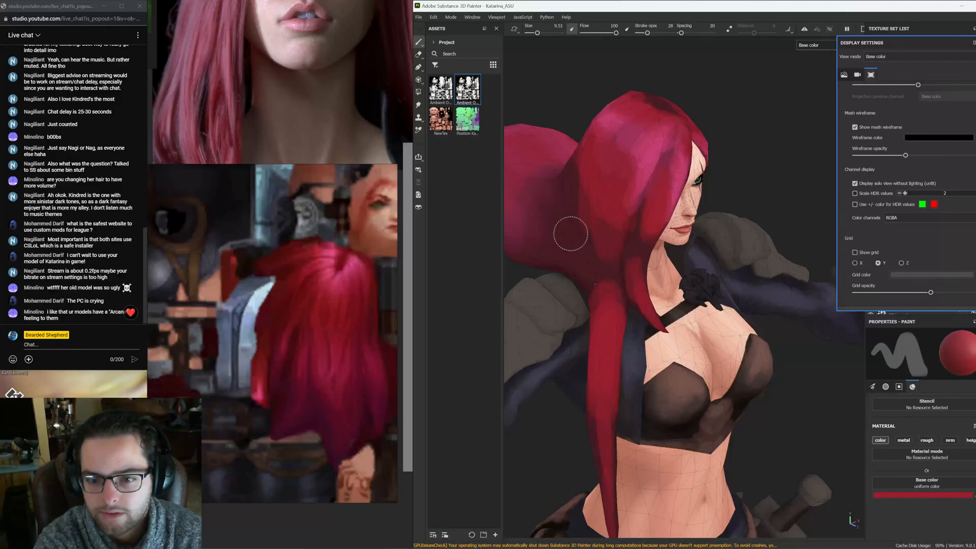
left_click_drag(571, 234, 599, 273, "alt")
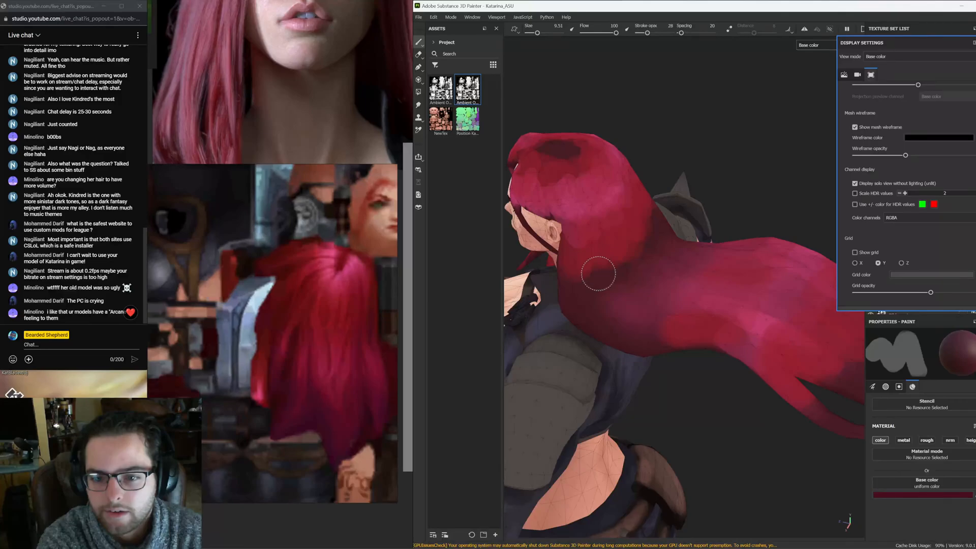
left_click_drag(599, 274, 696, 265, "alt")
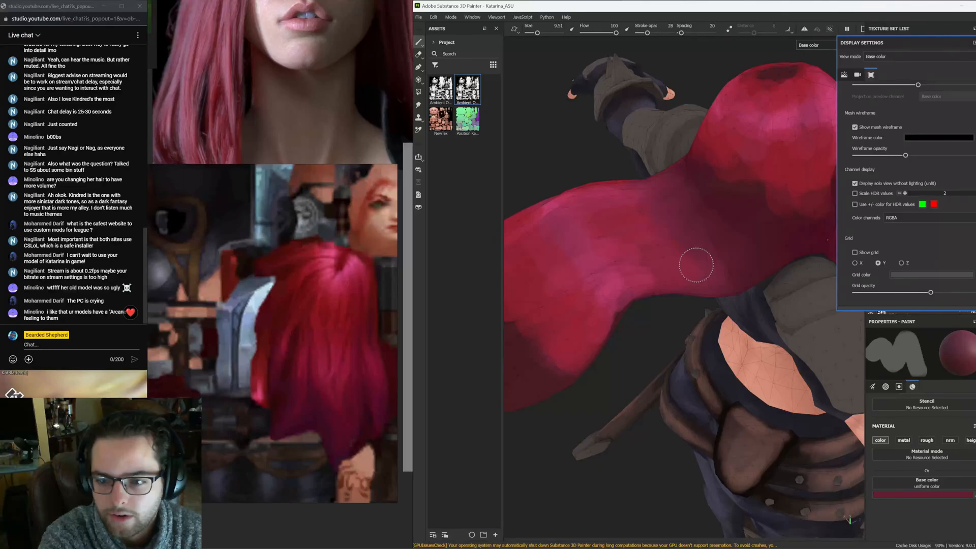
left_click_drag(696, 265, 612, 209, "alt")
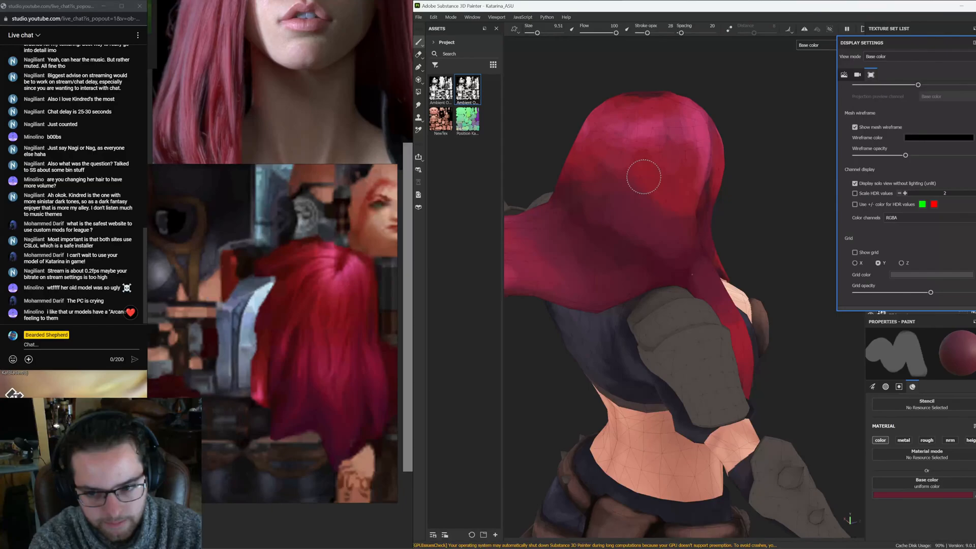
left_click_drag(644, 177, 542, 228, "alt")
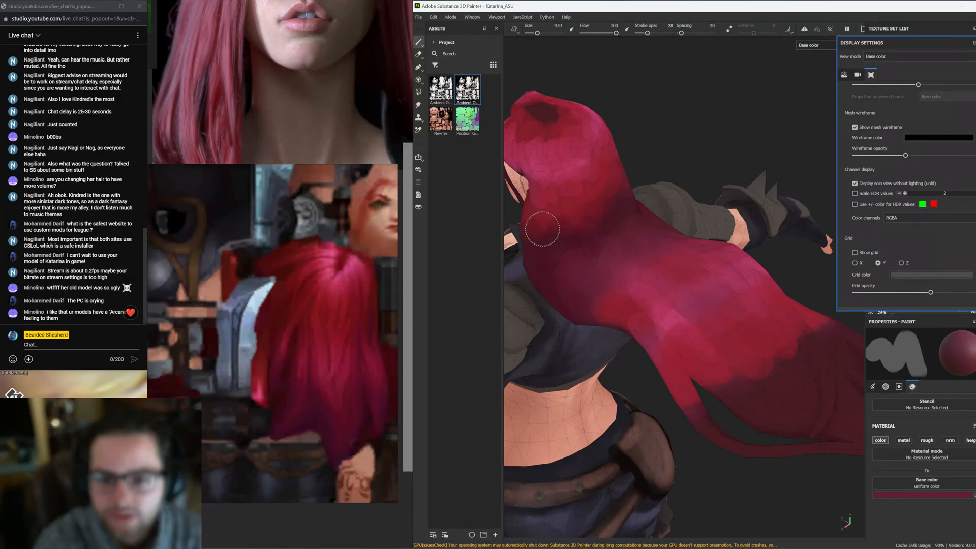
left_click_drag(543, 229, 610, 174, "alt")
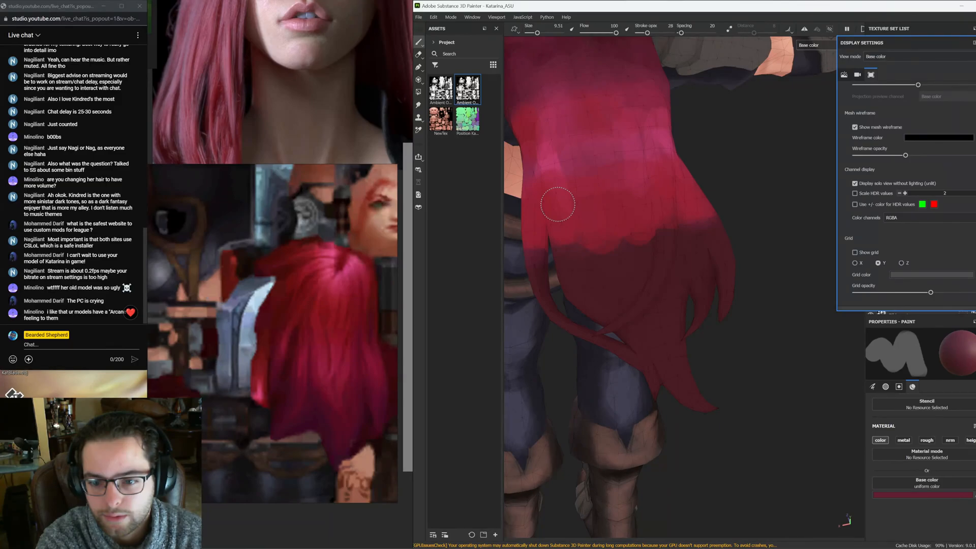
Paint dark red and pink tones over the lower hair strands and crown, then sample a dark red from the hair
left_click(572, 29)
left_click_drag(537, 254, 591, 338)
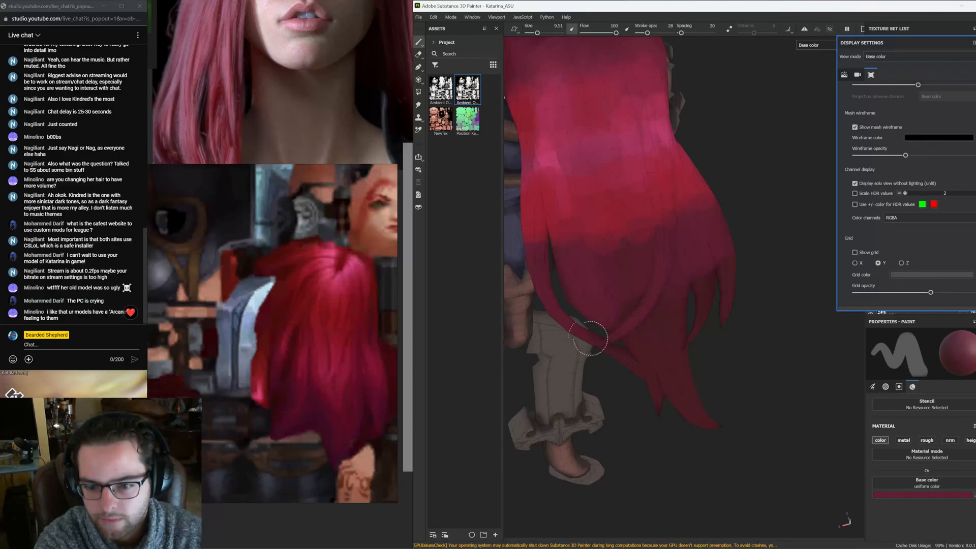
left_click_drag(591, 338, 597, 296, "alt")
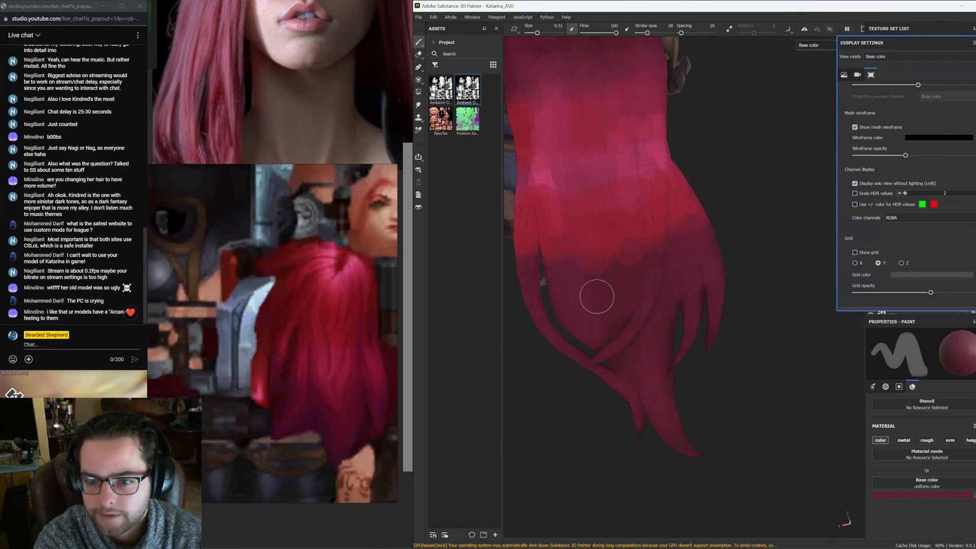
left_click_drag(597, 297, 622, 237, "alt")
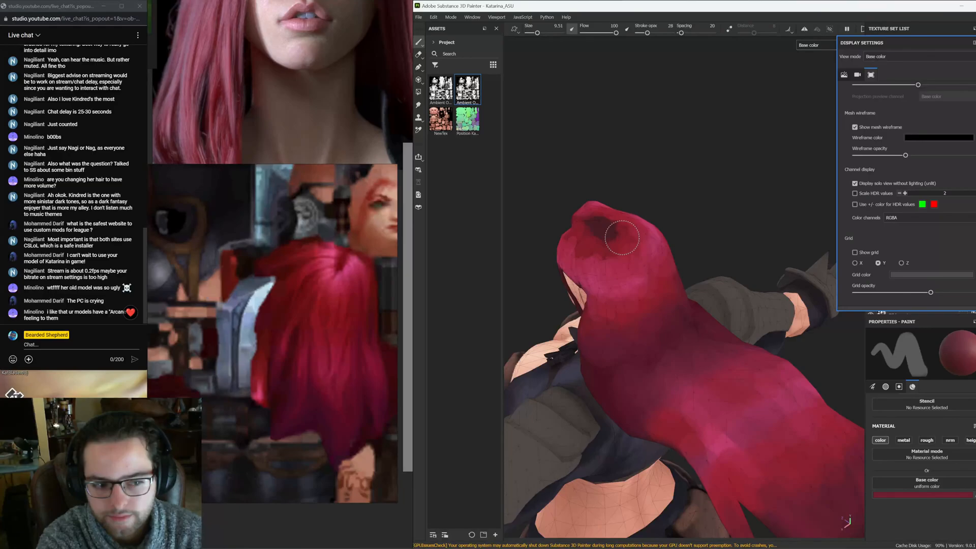
left_click_drag(622, 237, 669, 203, "alt")
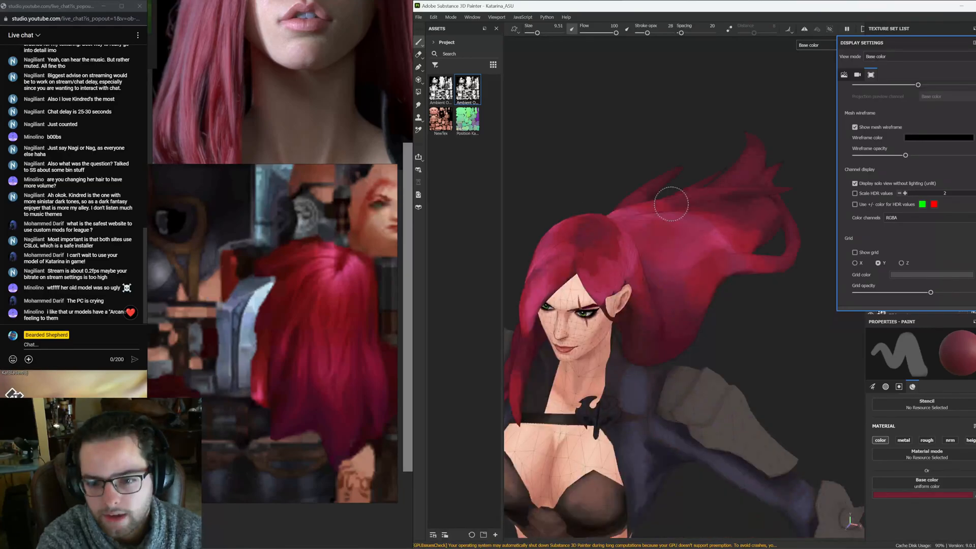
left_click_drag(672, 203, 608, 238, "alt")
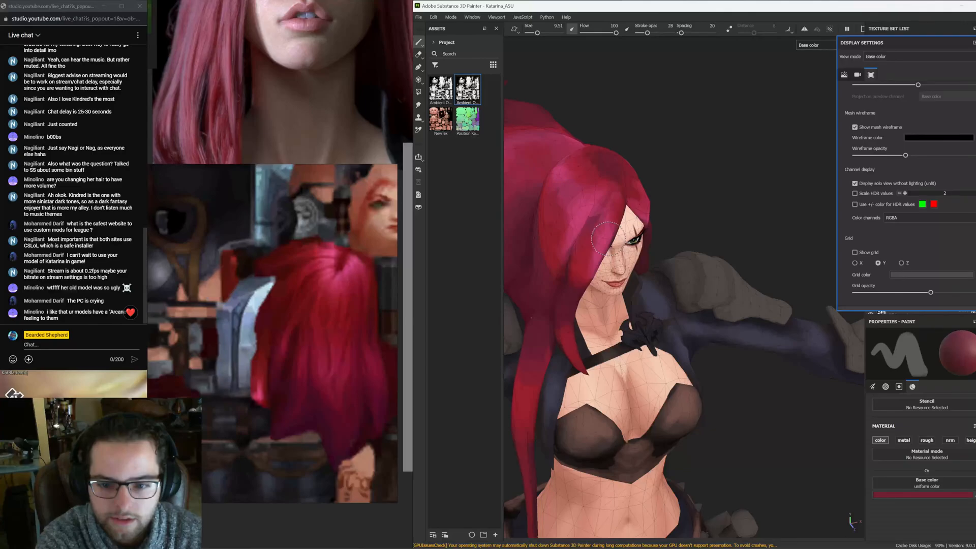
left_click_drag(608, 238, 626, 264, "alt")
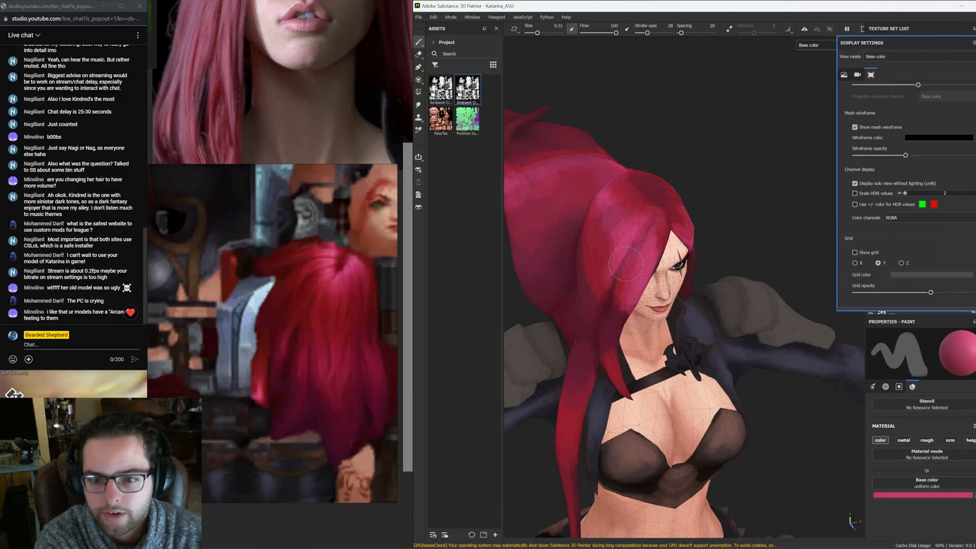
left_click_drag(626, 264, 653, 263, "alt")
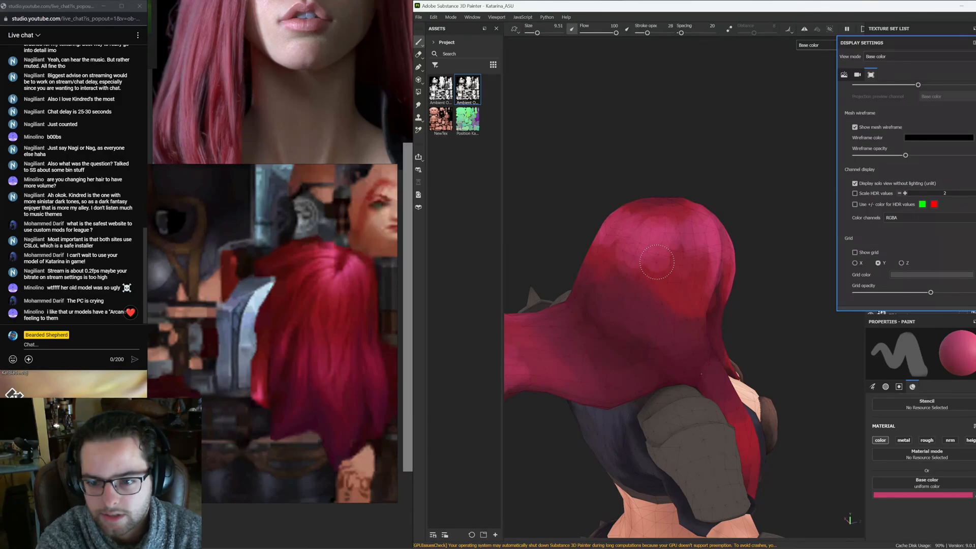
left_click_drag(657, 262, 672, 248, "alt")
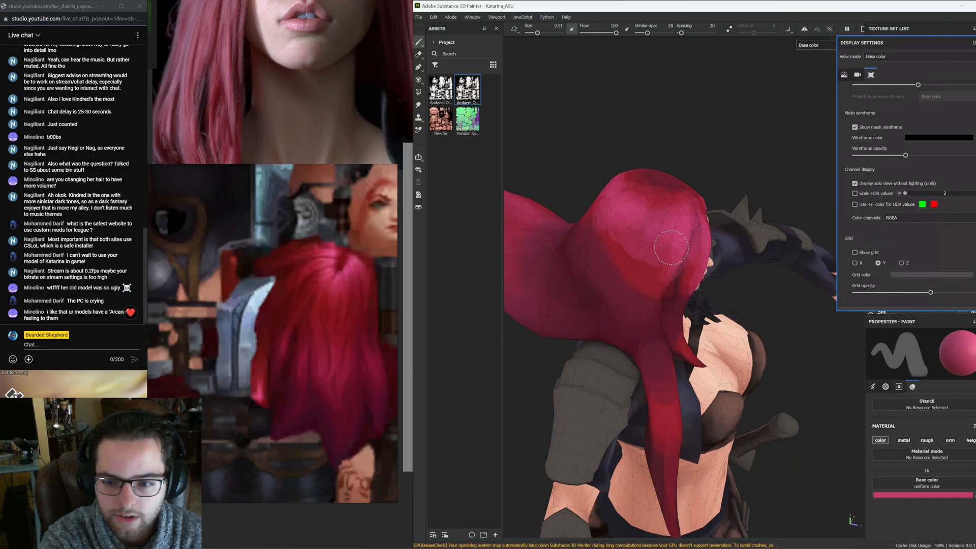
left_click_drag(671, 247, 633, 272, "alt")
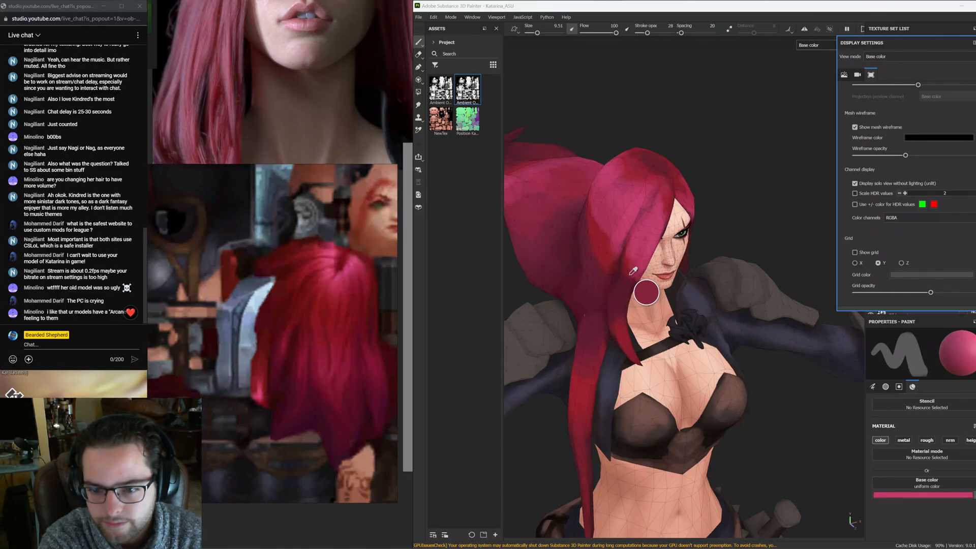
left_click(631, 275)
Examine the hand-painted hair references on the reference board
scroll(340, 306, "down", 5)
middle_click_drag(340, 306, 356, 276)
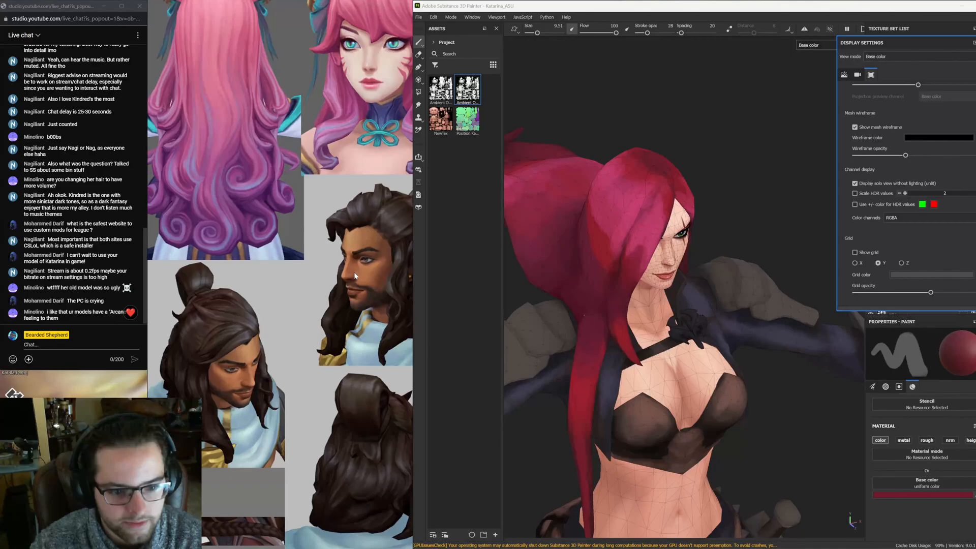
scroll(284, 407, "up", 5)
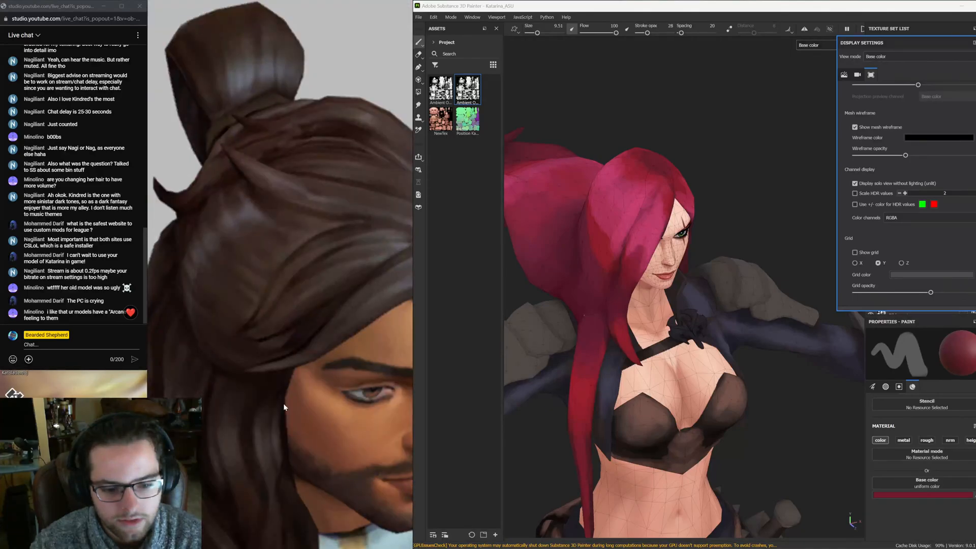
middle_click_drag(283, 404, 297, 377)
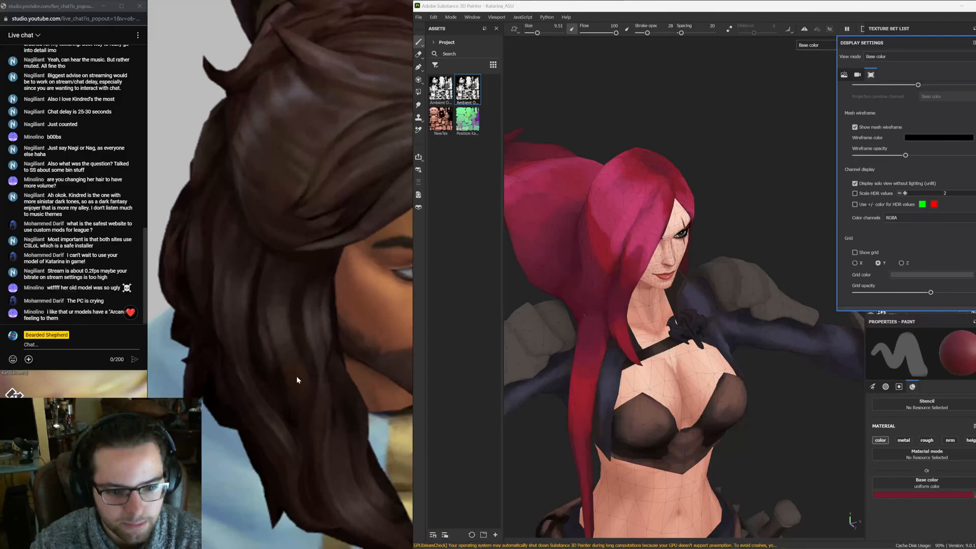
Browse the reference board for Katarina and other hand-painted hair references
middle_click_drag(382, 233, 311, 365)
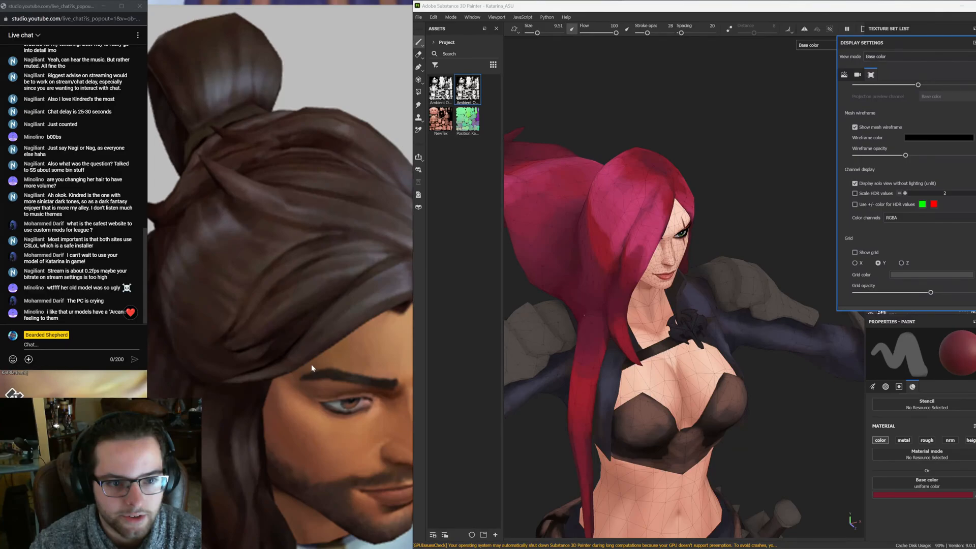
scroll(320, 297, "down", 4)
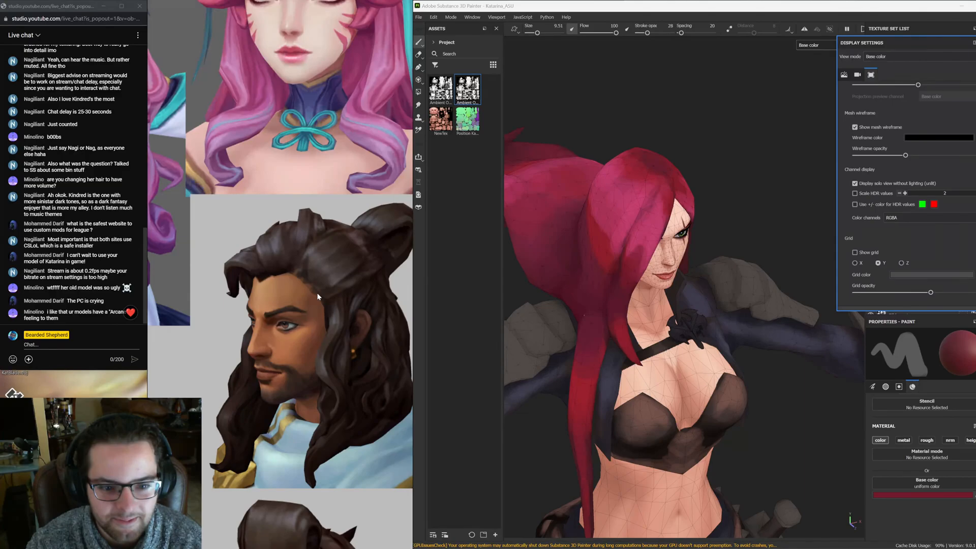
scroll(317, 296, "down", 5)
scroll(222, 333, "up", 3)
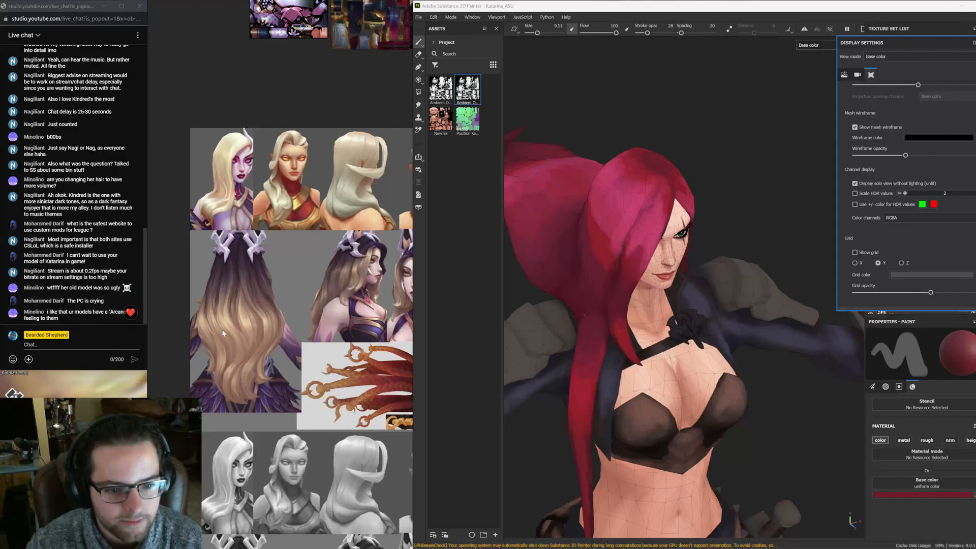
scroll(222, 333, "up", 4)
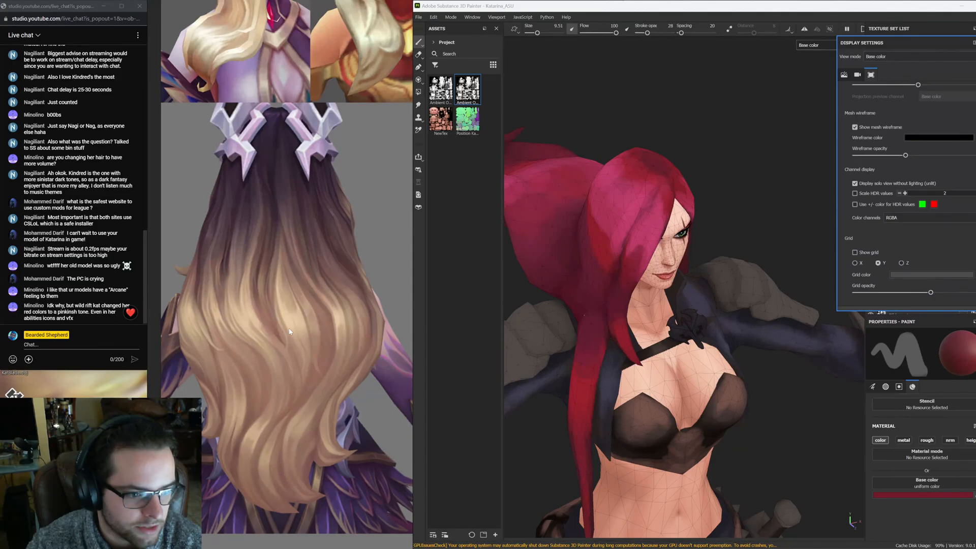
scroll(289, 332, "down", 5)
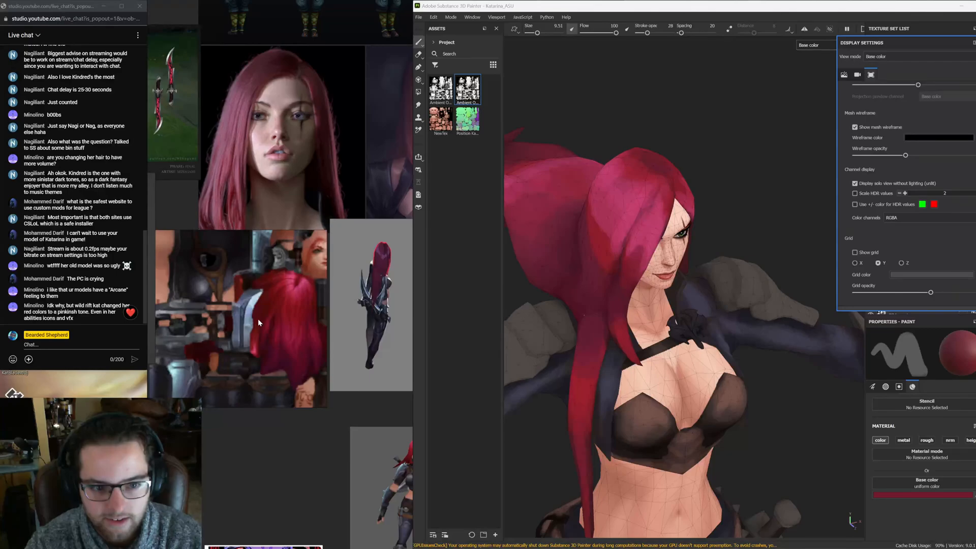
Orbit around the model to inspect the painted hair from the front, back and sides
left_click_drag(687, 178, 594, 196, "alt")
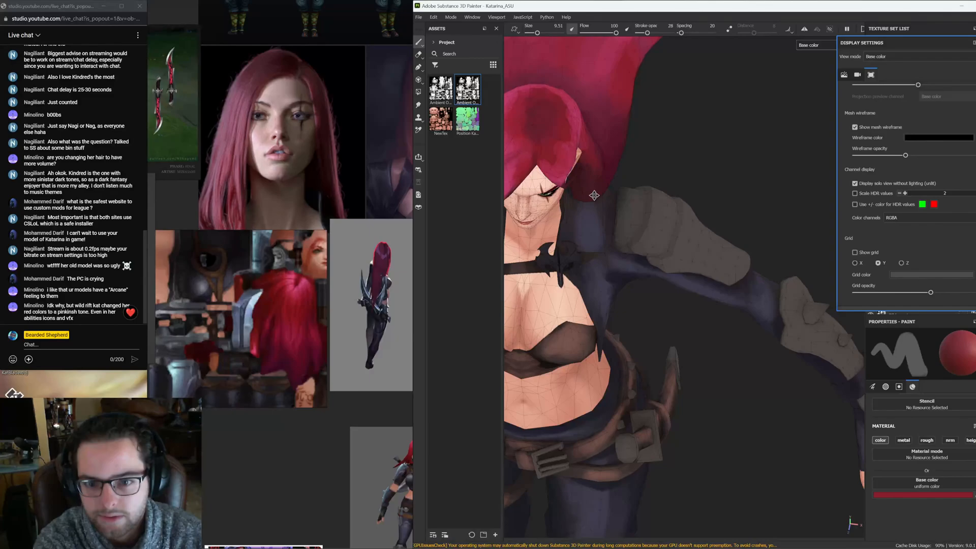
left_click_drag(594, 195, 711, 300, "alt")
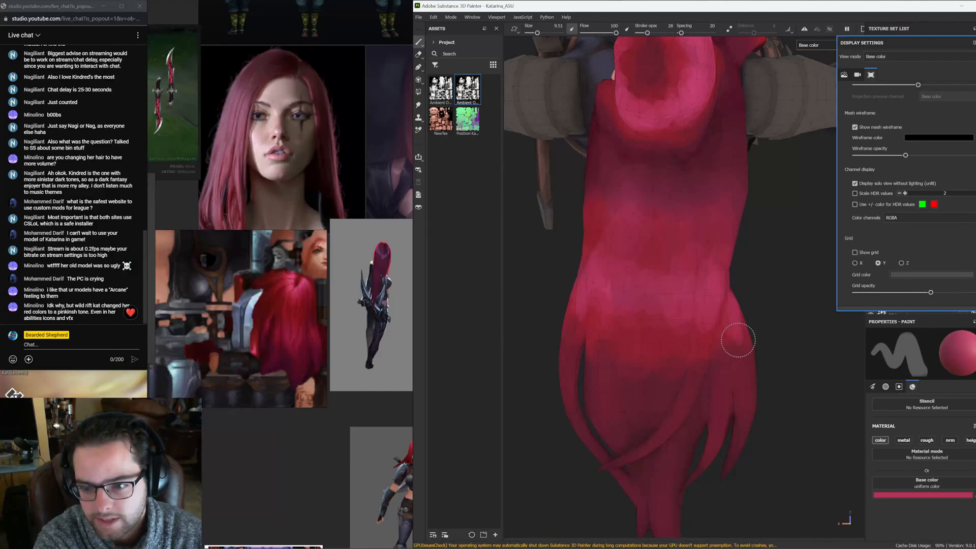
left_click_drag(738, 340, 630, 327, "alt")
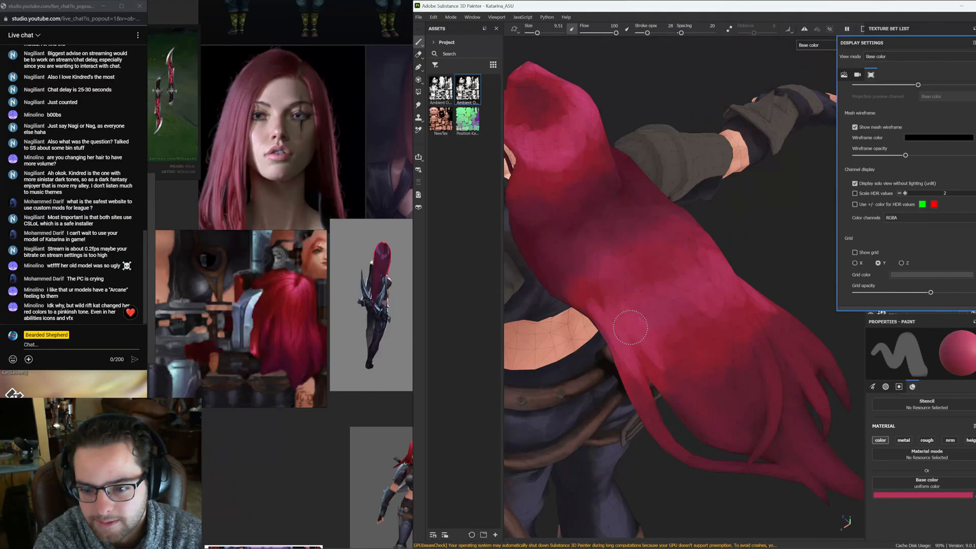
left_click_drag(631, 327, 671, 300, "alt")
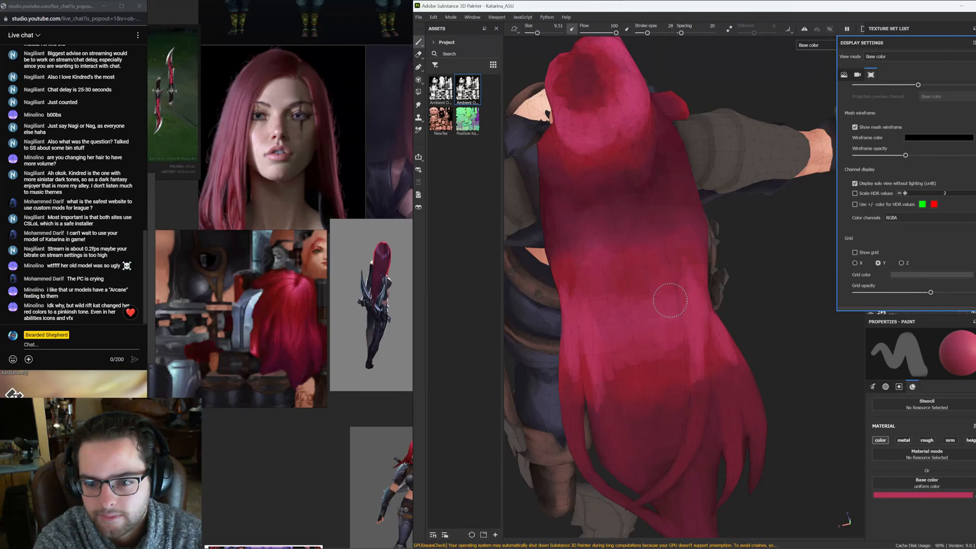
left_click_drag(670, 300, 650, 265, "alt")
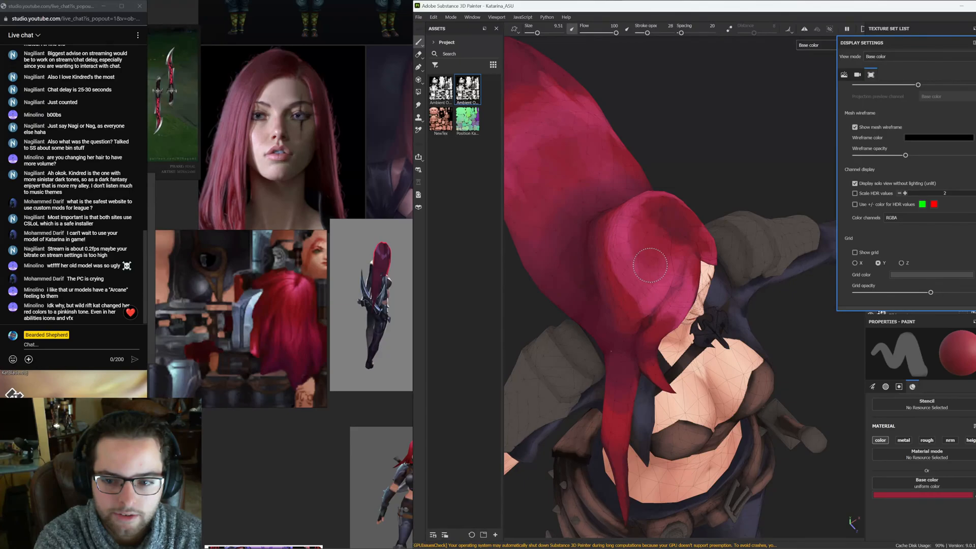
left_click_drag(651, 264, 752, 269, "alt")
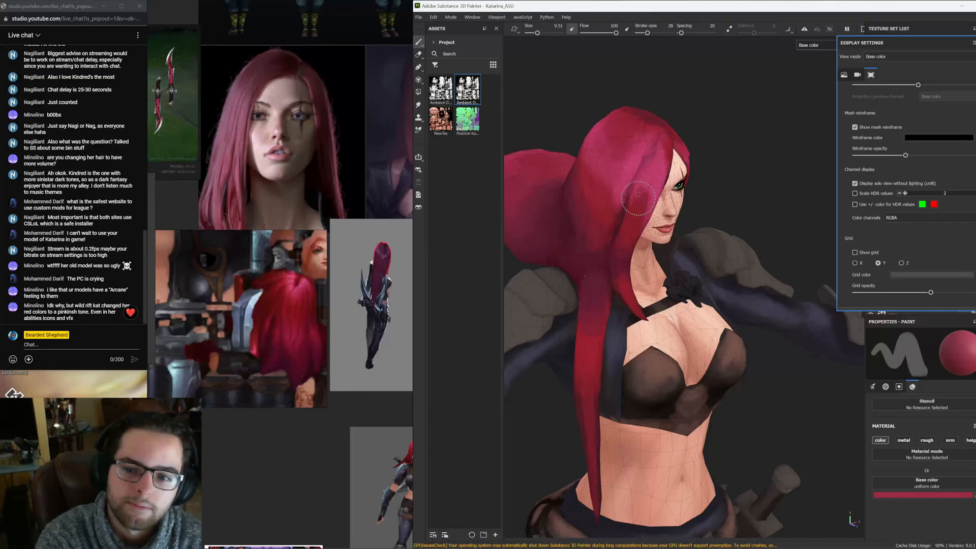
left_click_drag(638, 197, 667, 175, "alt")
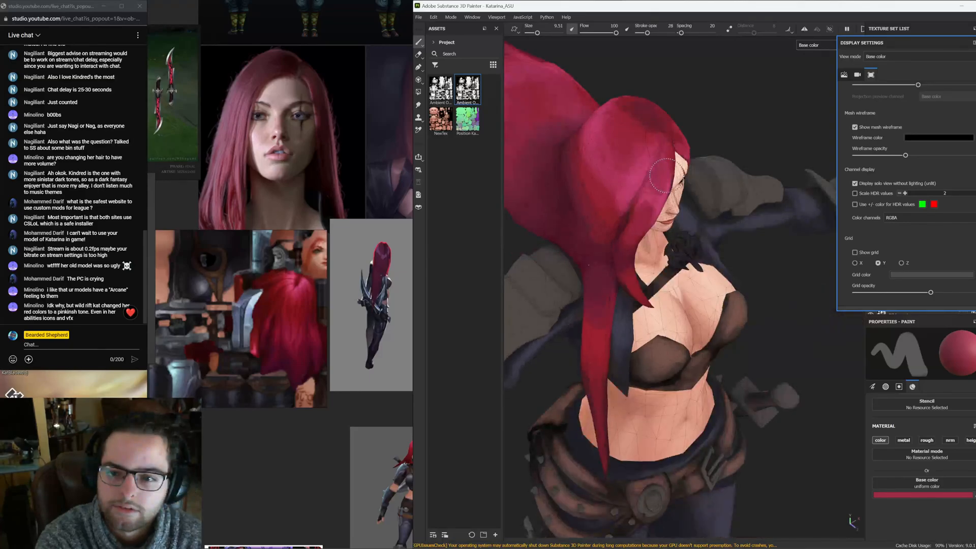
key("f")
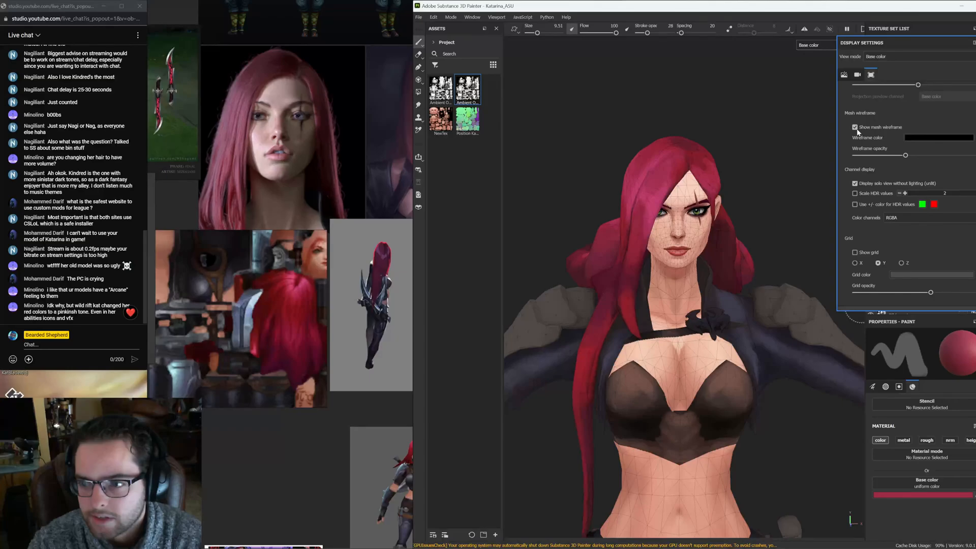
Turn off the mesh wireframe display and review the hair shading from the back and sides
left_click(856, 129)
left_click_drag(636, 244, 649, 314, "alt")
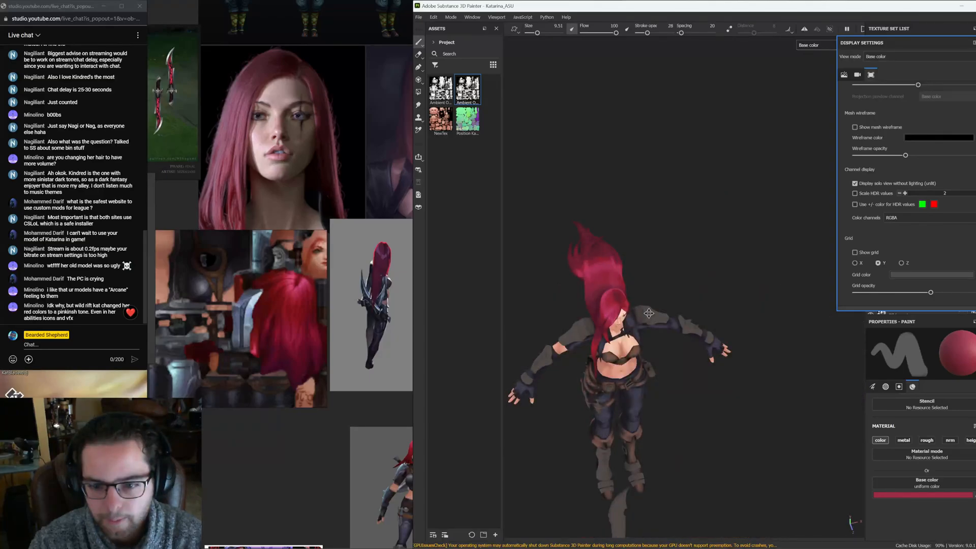
left_click_drag(649, 314, 672, 330, "alt")
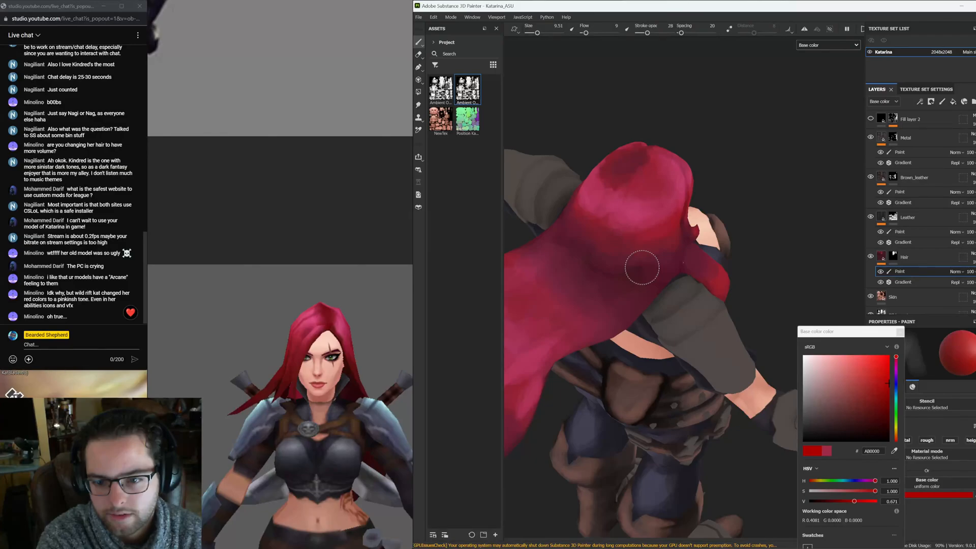
left_click_drag(642, 268, 662, 313, "alt")
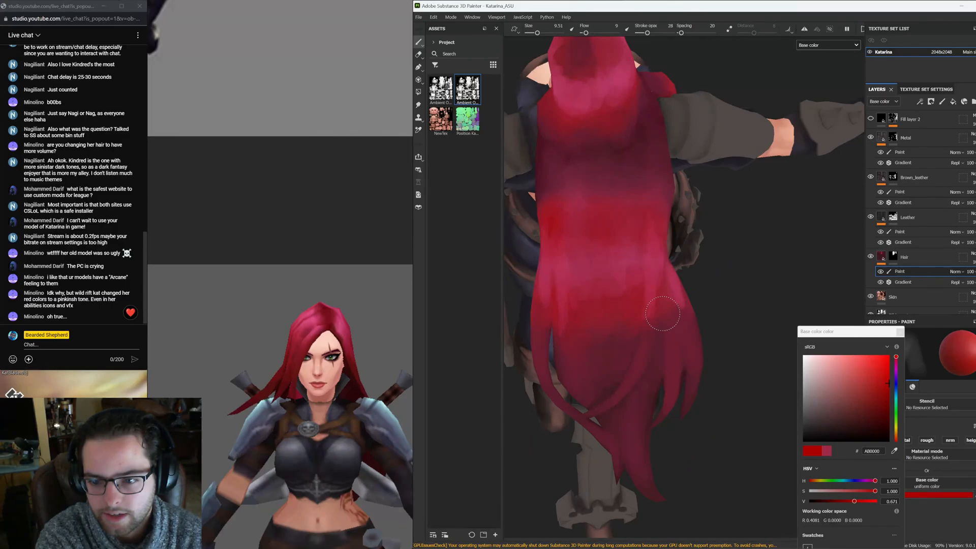
left_click_drag(662, 314, 656, 272, "alt")
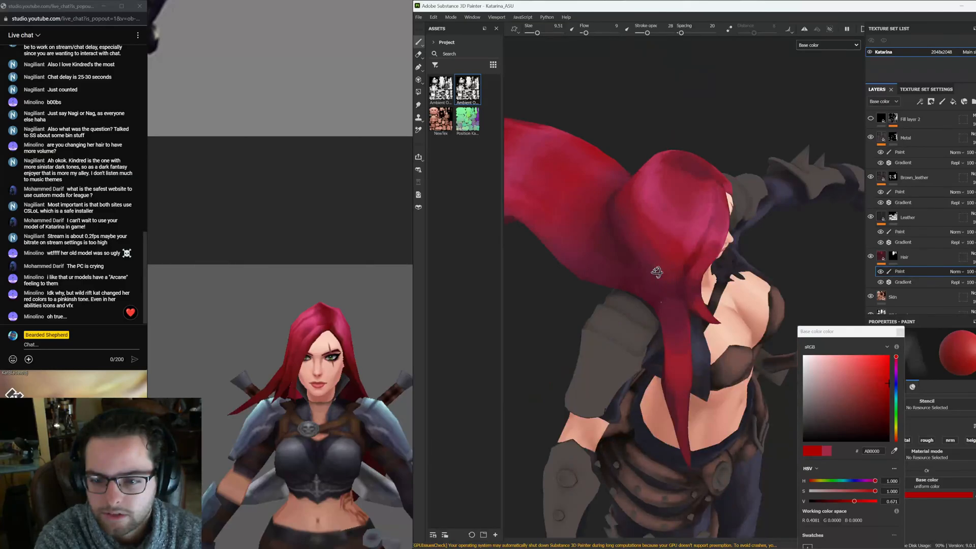
left_click_drag(656, 272, 571, 300, "alt")
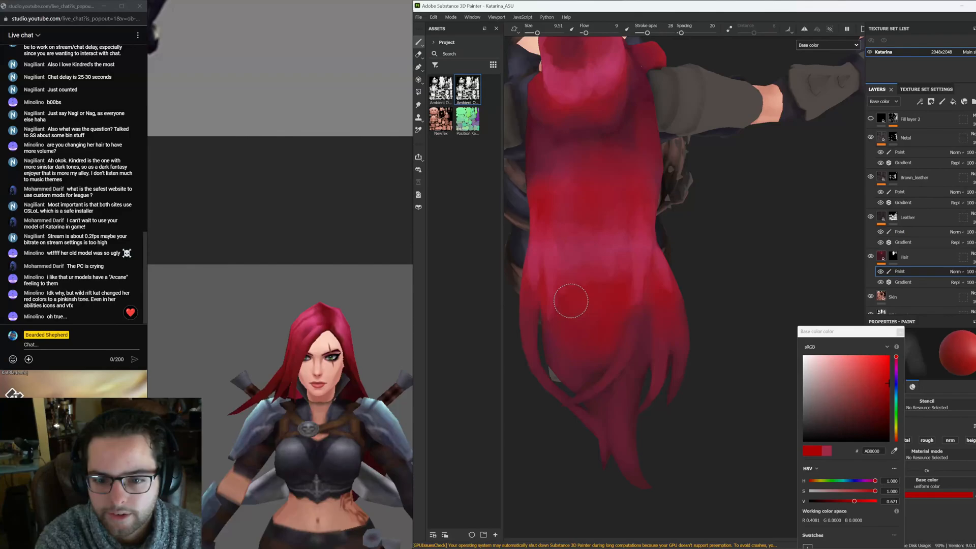
scroll(747, 237, "down", 10)
left_click_drag(571, 301, 680, 235, "alt")
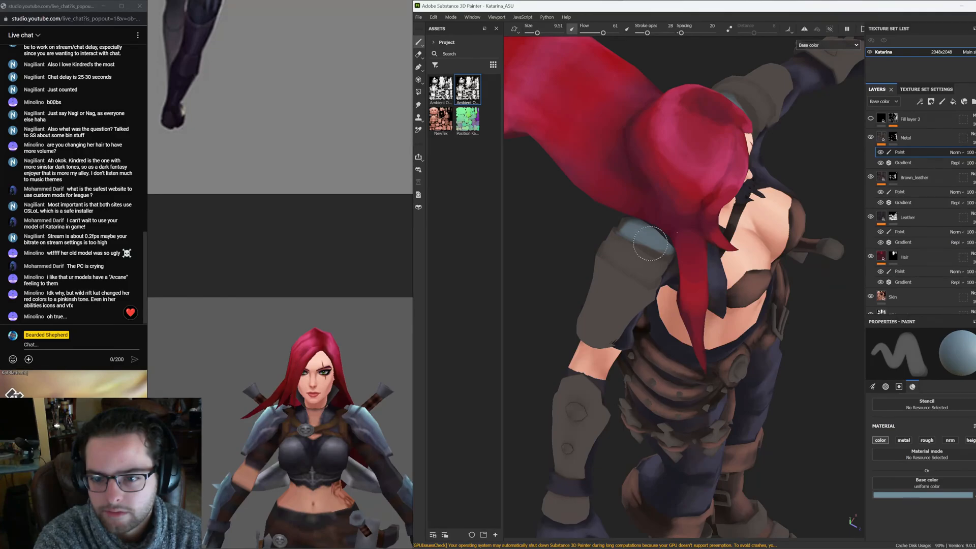
On the Metal paint layer, paint light blue-gray over the shoulder pad, arm guard and forearm armor
mouse_move(650, 243)
left_mouse_down()
mouse_move(626, 284)
mouse_move(633, 273)
left_mouse_up()
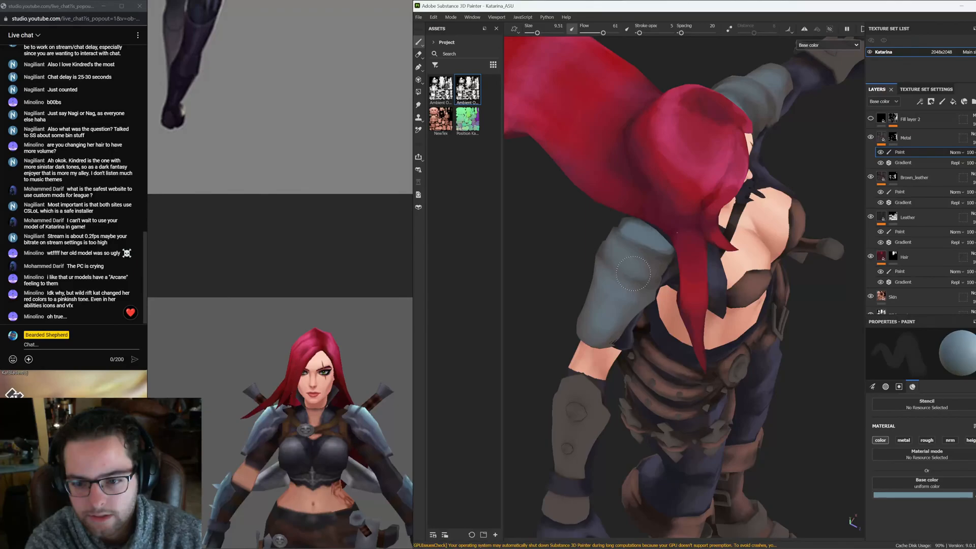
mouse_move(633, 273)
left_mouse_down("alt")
mouse_move(623, 319)
mouse_move(650, 337)
left_mouse_up("alt")
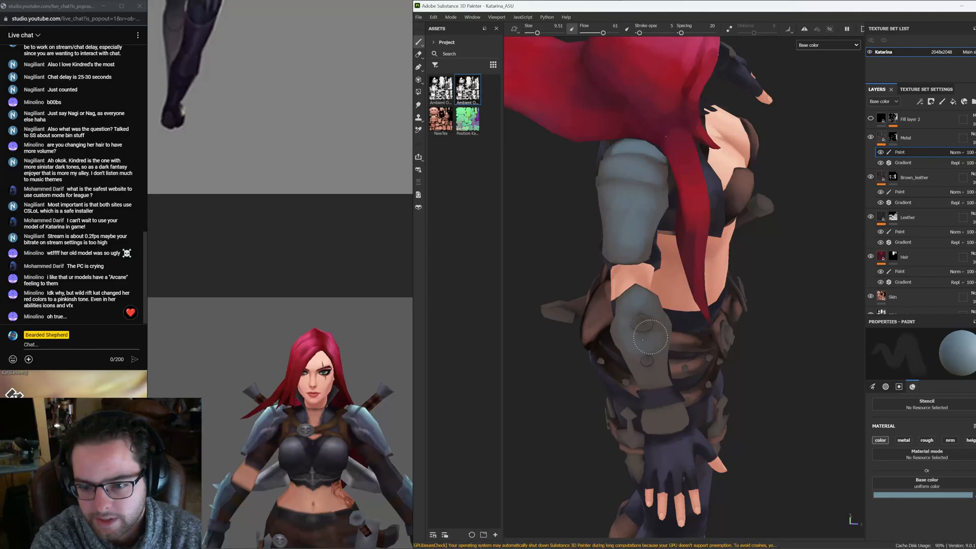
left_click_drag(651, 337, 638, 296)
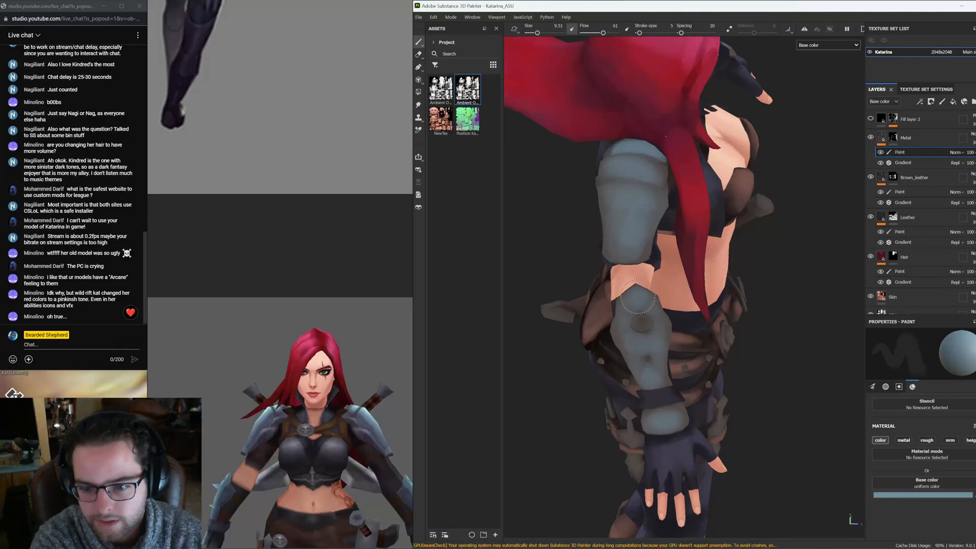
left_click_drag(637, 297, 620, 262, "alt")
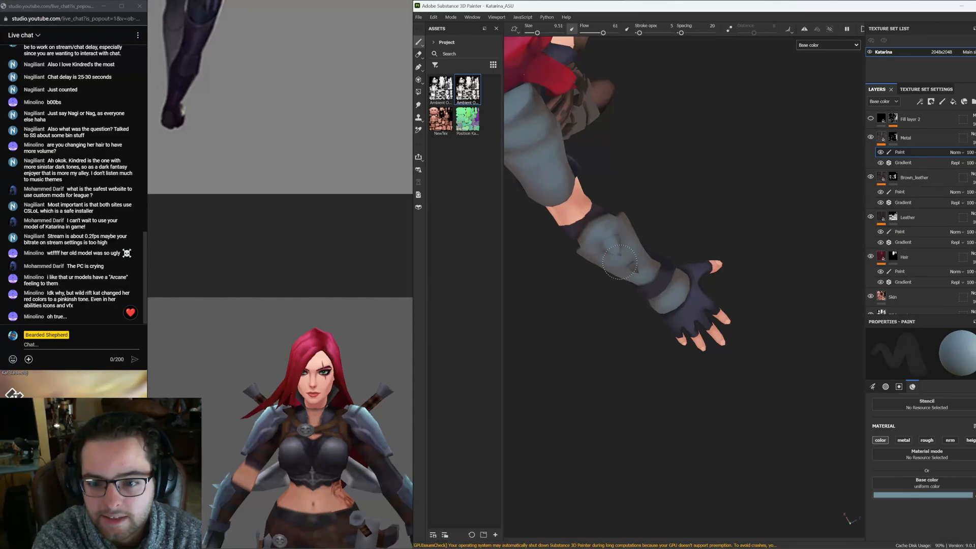
left_click_drag(620, 262, 654, 249, "alt")
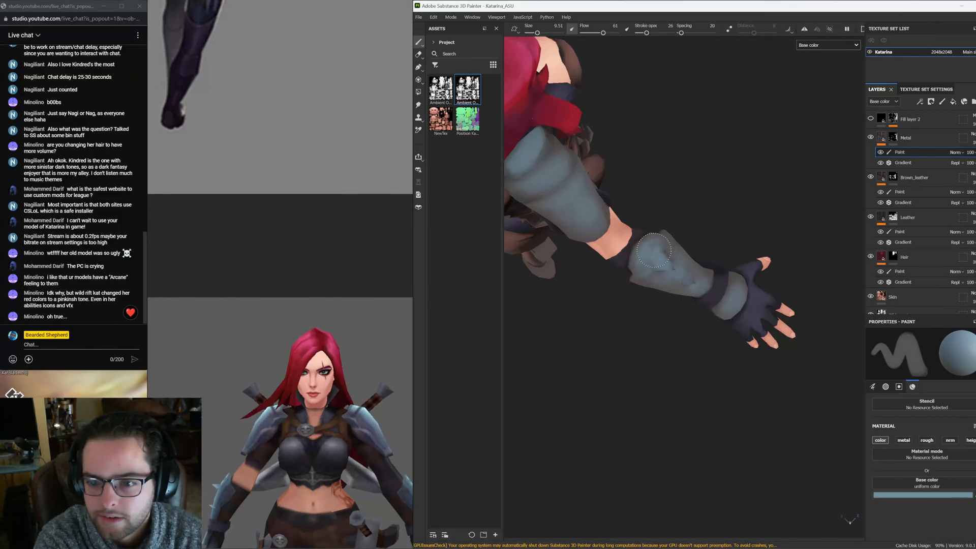
left_click_drag(654, 250, 553, 250, "alt")
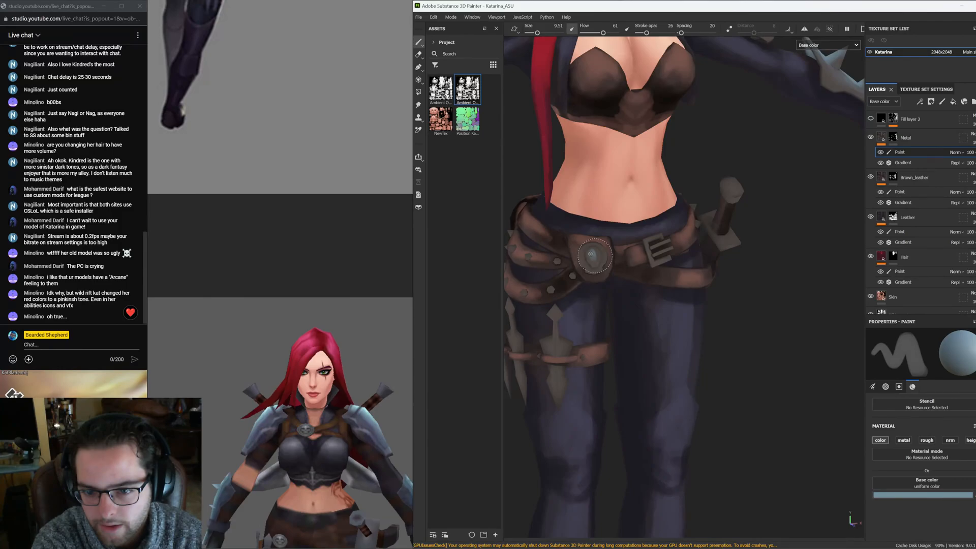
Paint light blue-gray over the metal blades and studs hanging from the belt
mouse_move(595, 256)
left_mouse_down("ctrl")
mouse_move(584, 253)
mouse_move(688, 344)
left_mouse_up("ctrl")
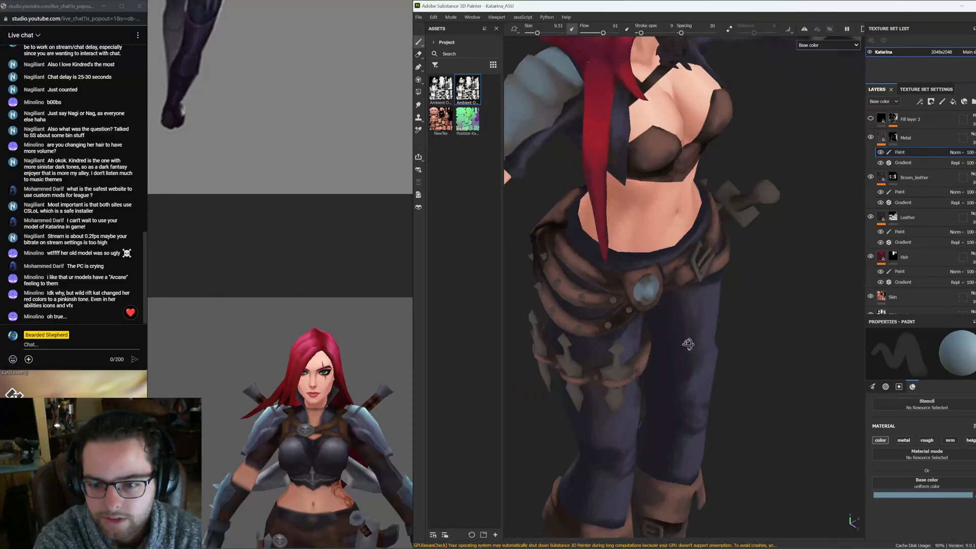
left_click_drag(688, 344, 689, 345, "alt")
left_click_drag(566, 346, 568, 370)
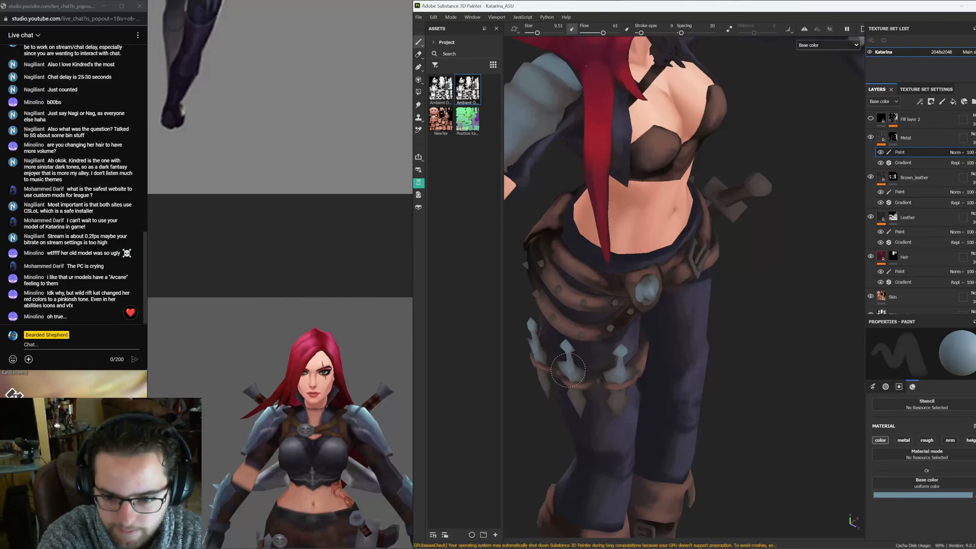
left_click_drag(568, 370, 464, 259, "alt")
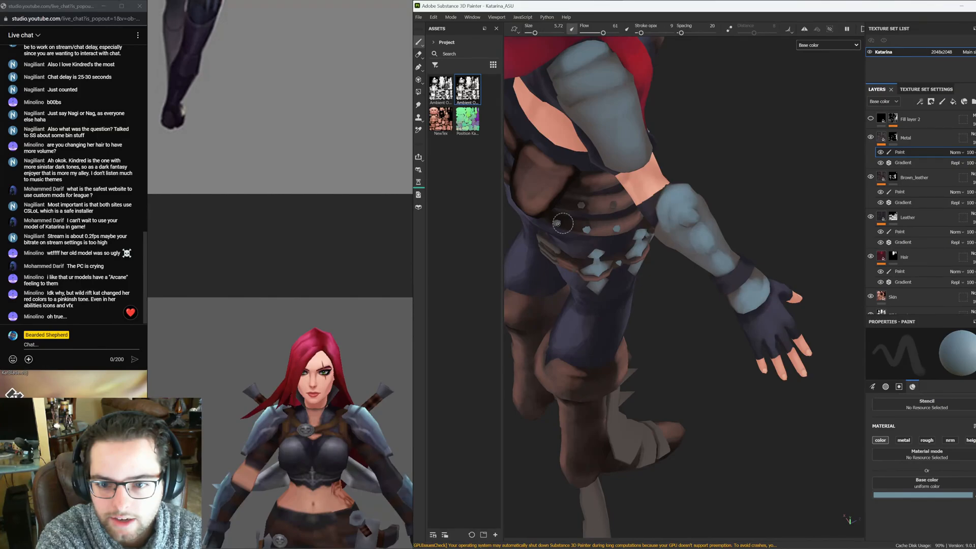
left_click(558, 224)
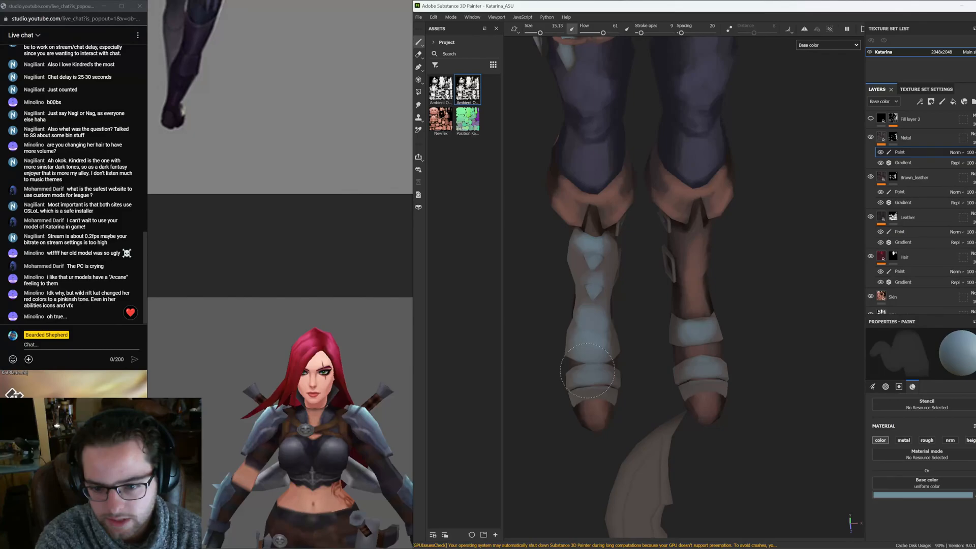
Switch to the 2D texture view to check the painted UV layout, then return to the 3D view
key("F3")
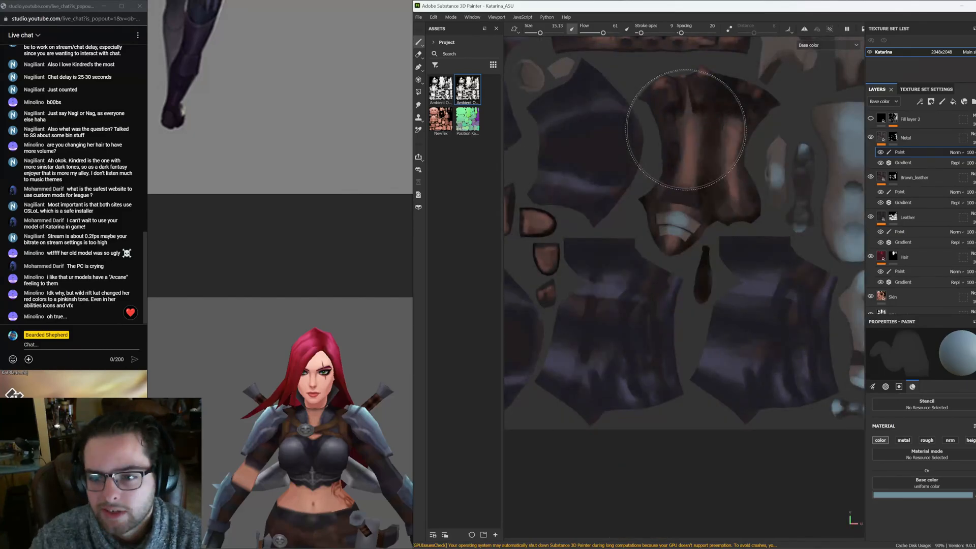
key("f")
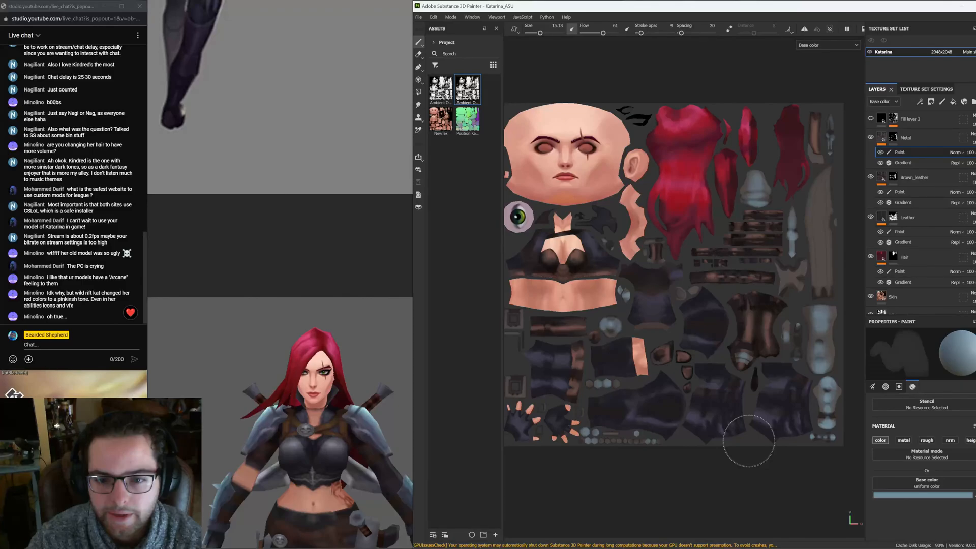
key("F2")
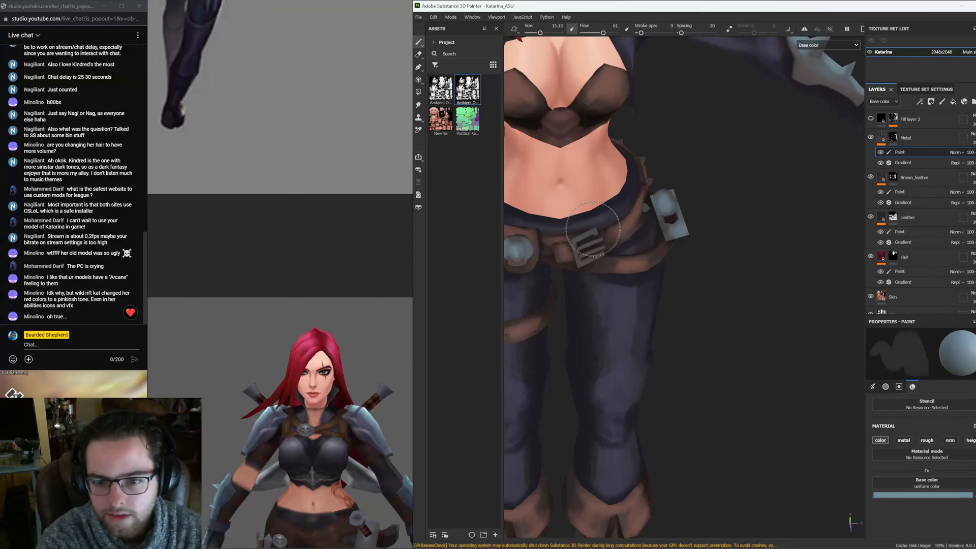
Paint more light blue-gray onto the belt's metal buckle and studs
left_click_drag(592, 229, 597, 257, "alt")
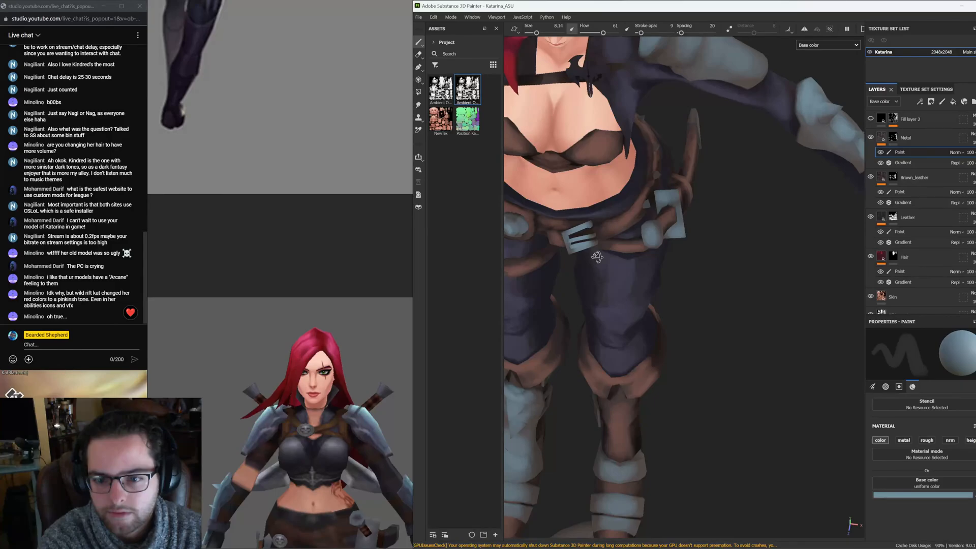
left_click_drag(597, 257, 634, 275, "alt")
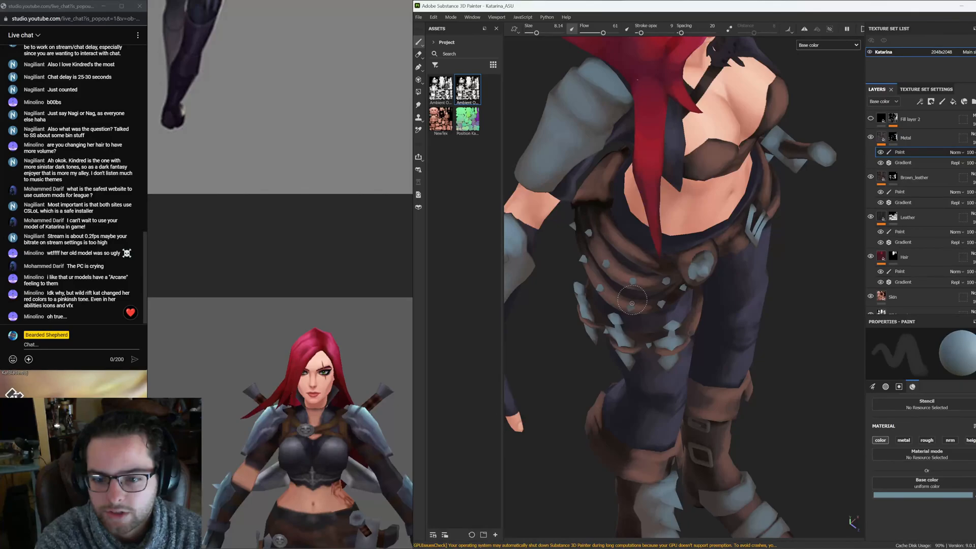
left_click_drag(632, 303, 614, 292, "alt")
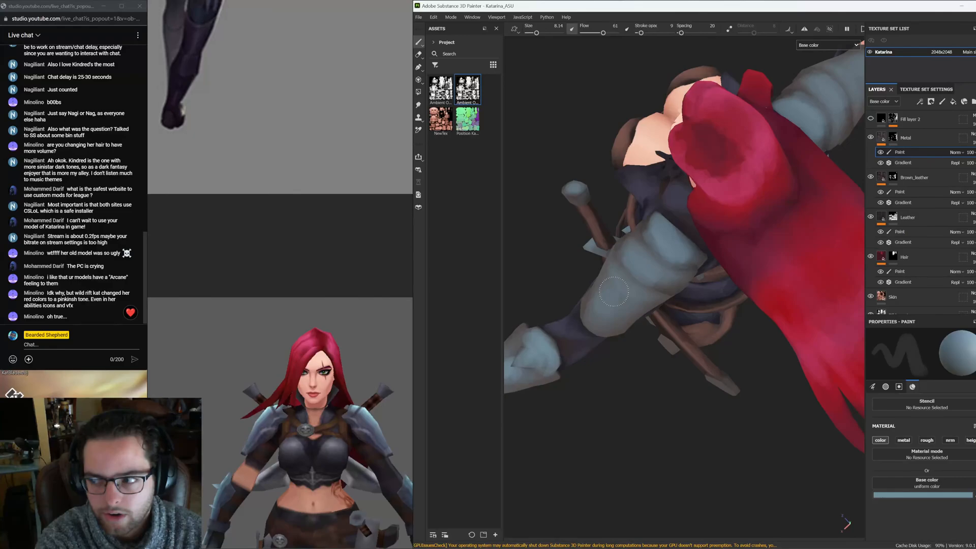
Paint light blue-gray over the shoulder pad, arm armor and the belt's front buckle on the Metal paint layer
mouse_move(614, 292)
left_mouse_down("alt")
mouse_move(673, 242)
mouse_move(781, 265)
left_mouse_up("alt")
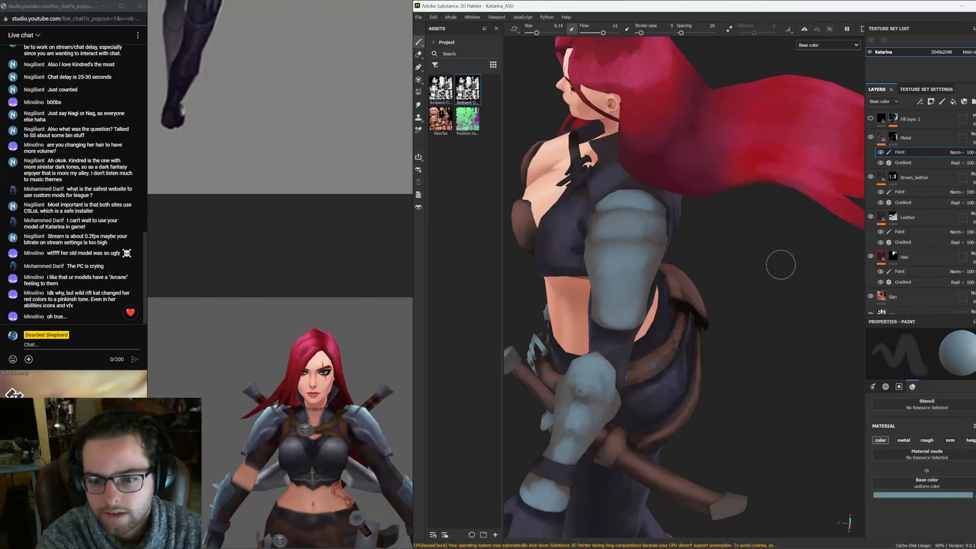
left_click_drag(781, 265, 634, 246, "alt")
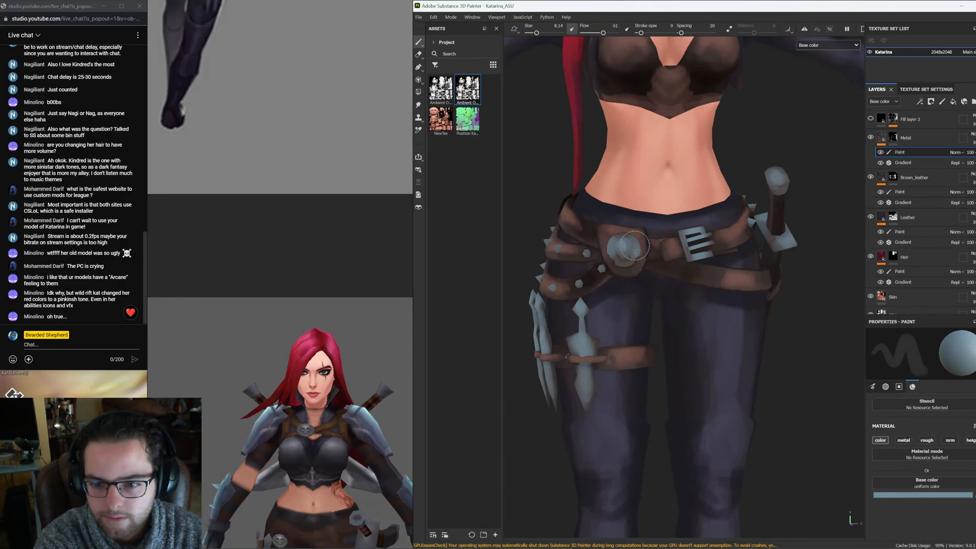
left_click_drag(635, 246, 618, 275, "alt")
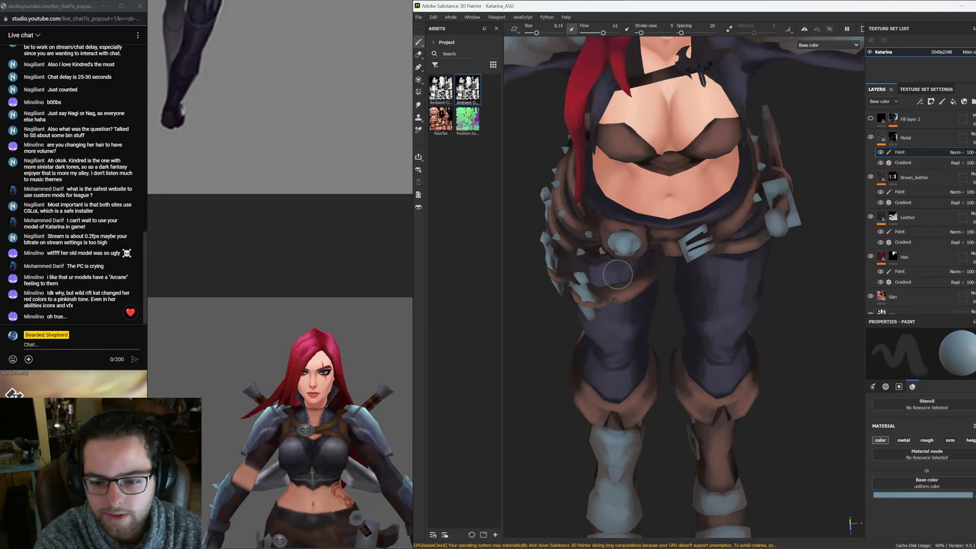
Paint light blue-gray over the metal shin guards on both lower legs
middle_click_drag(618, 275, 622, 52, "alt")
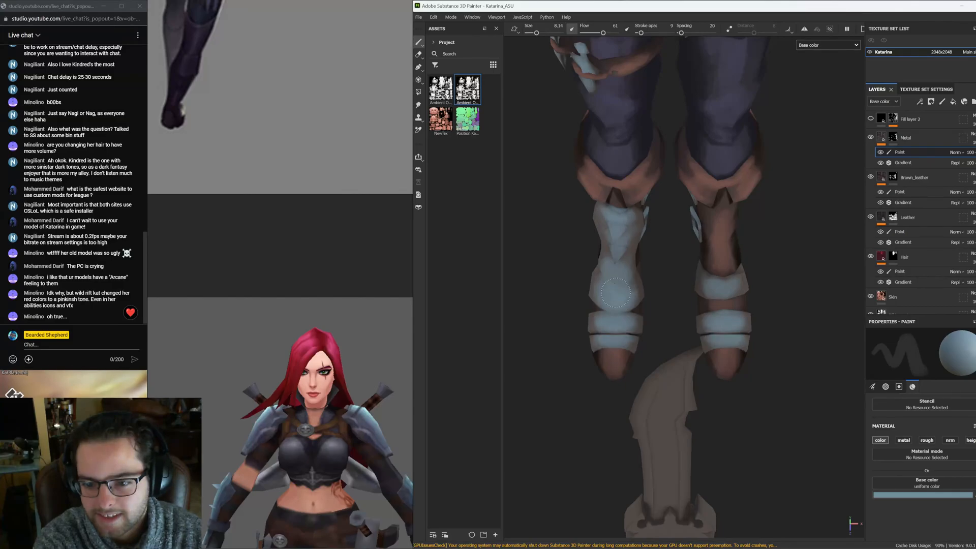
left_click_drag(616, 293, 614, 264, "alt")
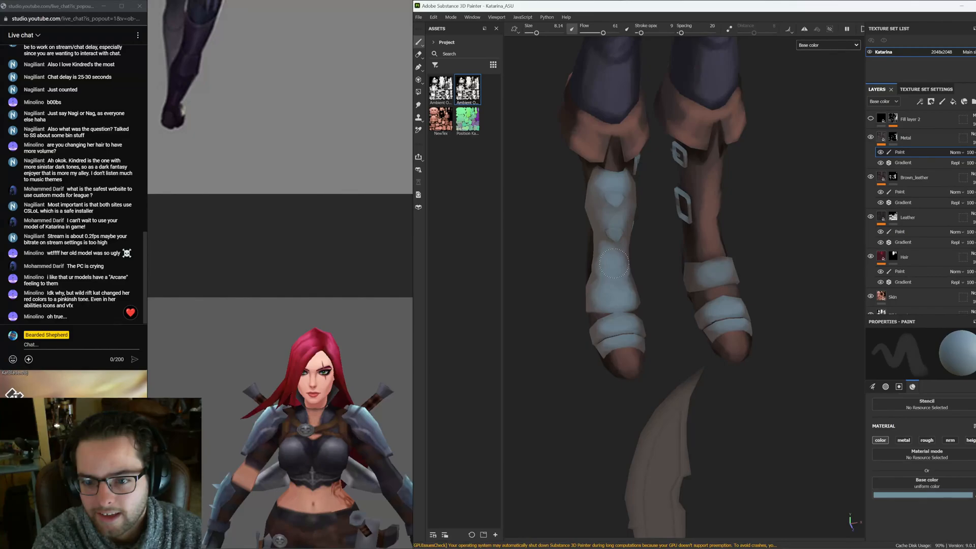
left_click_drag(614, 263, 618, 327, "alt")
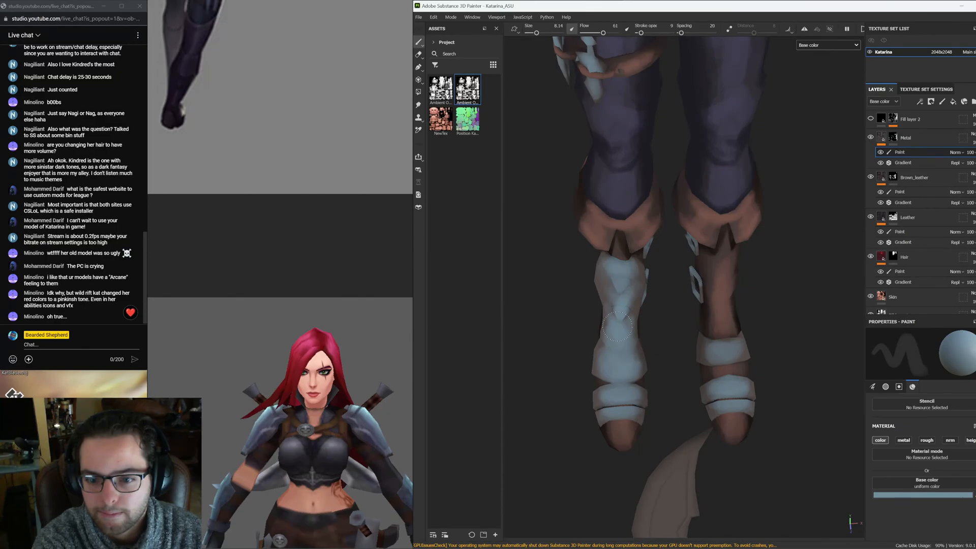
left_click_drag(618, 326, 654, 326, "alt")
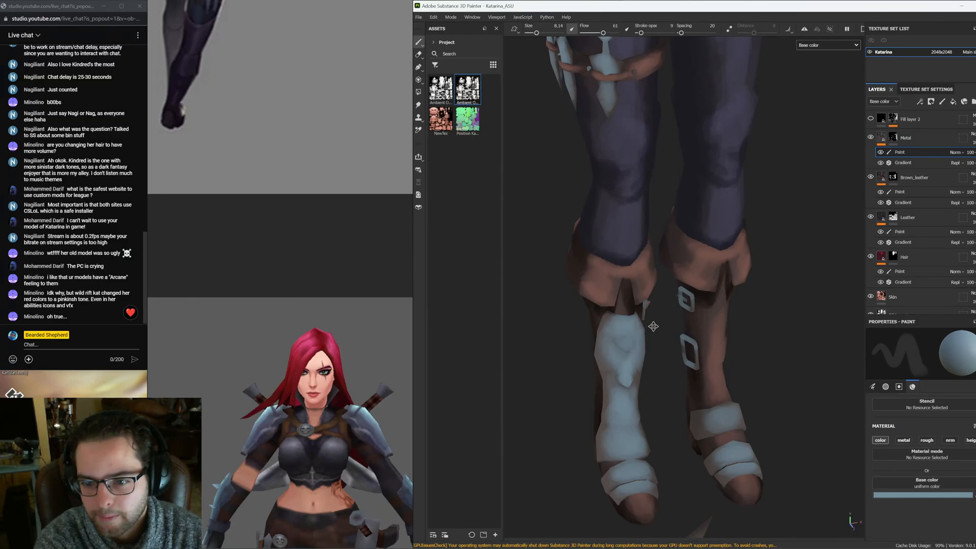
left_click_drag(654, 326, 688, 289, "alt")
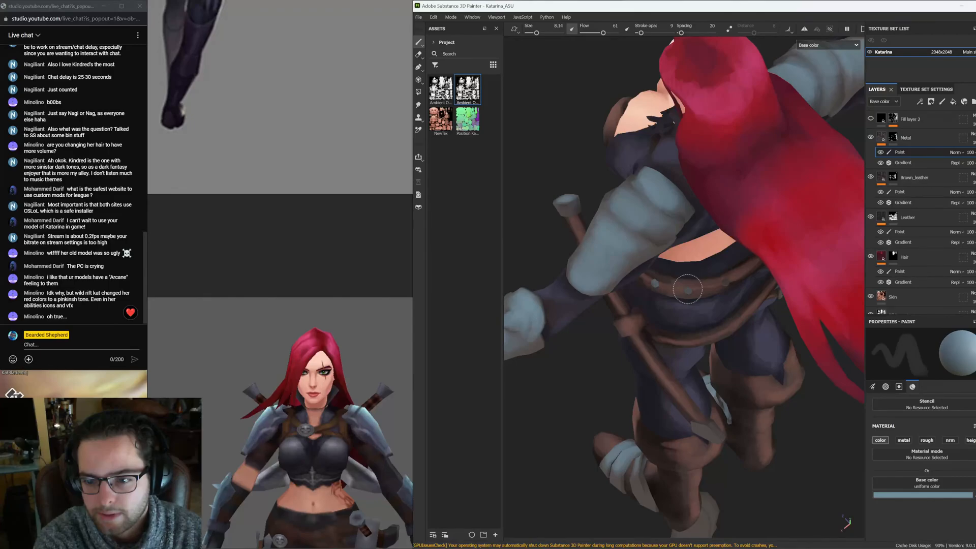
Paint light blue-gray over the studs and blades along the back of the belt
left_click_drag(688, 289, 585, 341, "alt")
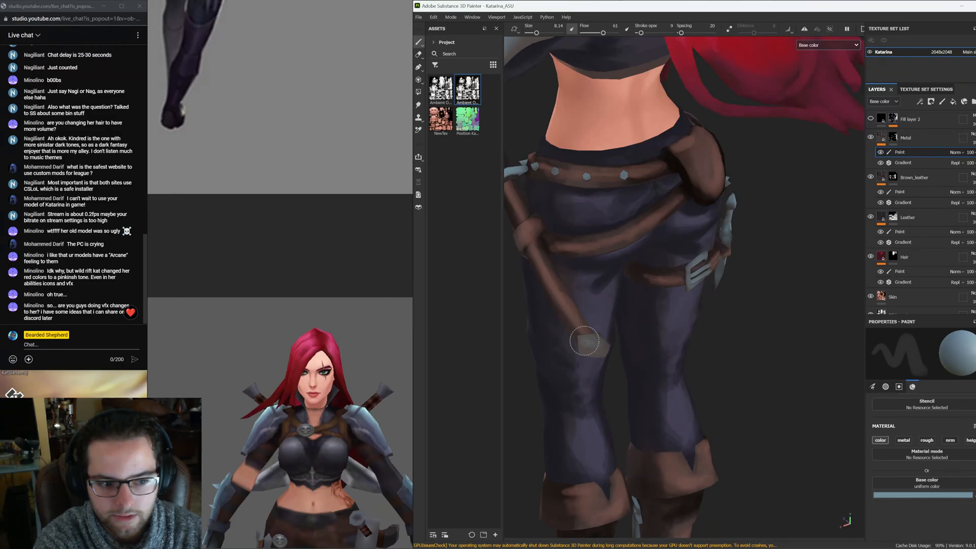
left_click_drag(585, 341, 712, 326, "alt")
middle_click_drag(712, 123, 565, 319, "alt")
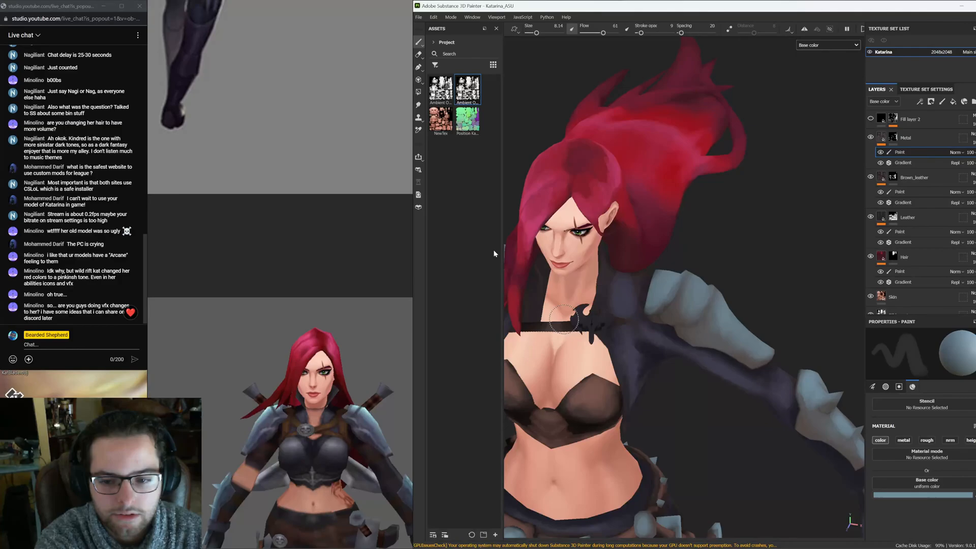
Paint the collar emblem on the chest light blue-gray, comparing it with the reference artwork
scroll(587, 283, "up", 3)
key("4")
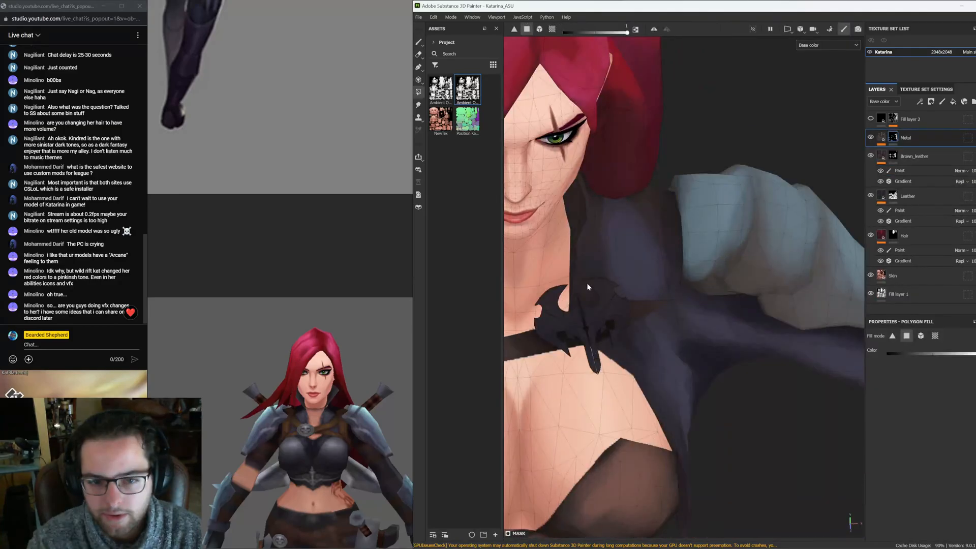
left_click_drag(588, 286, 685, 183, "alt")
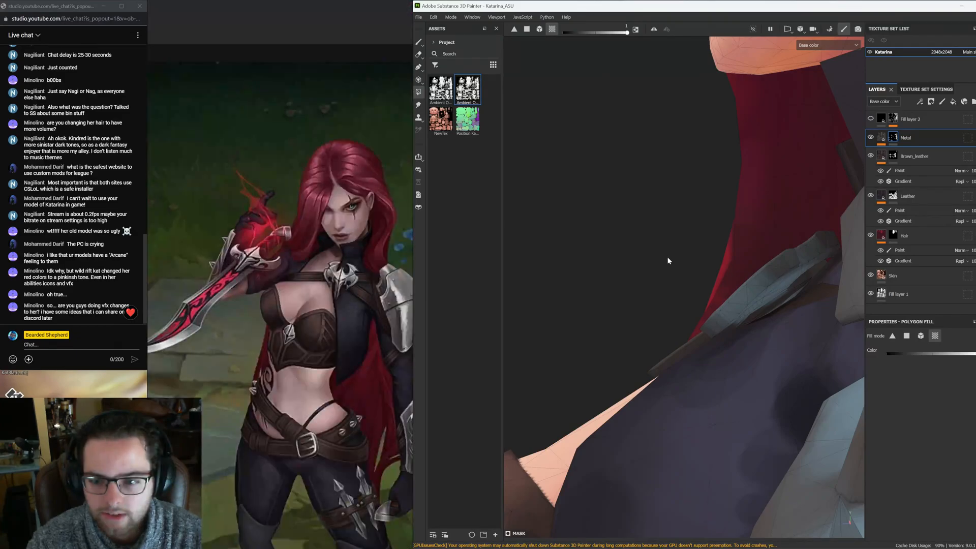
right_click_drag(670, 262, 602, 217, "alt")
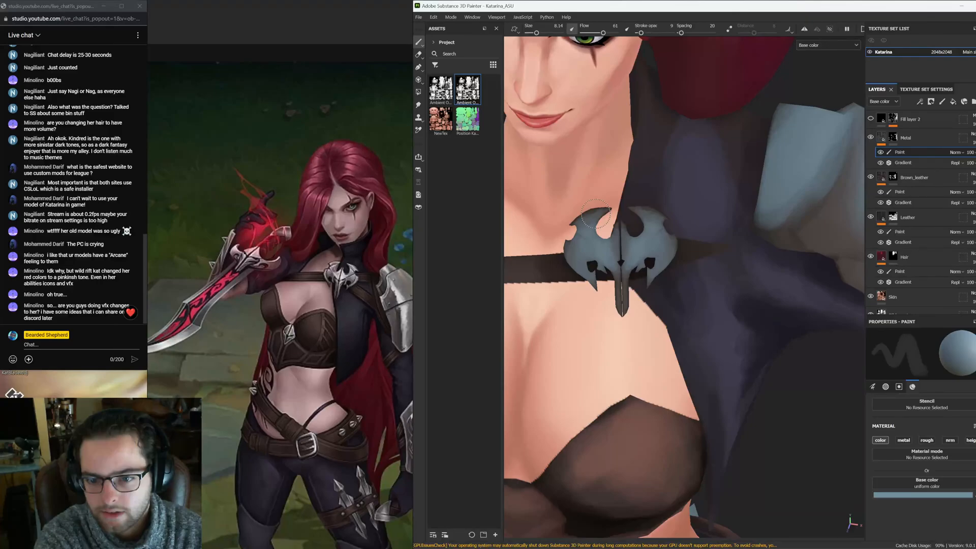
left_click_drag(596, 213, 659, 241)
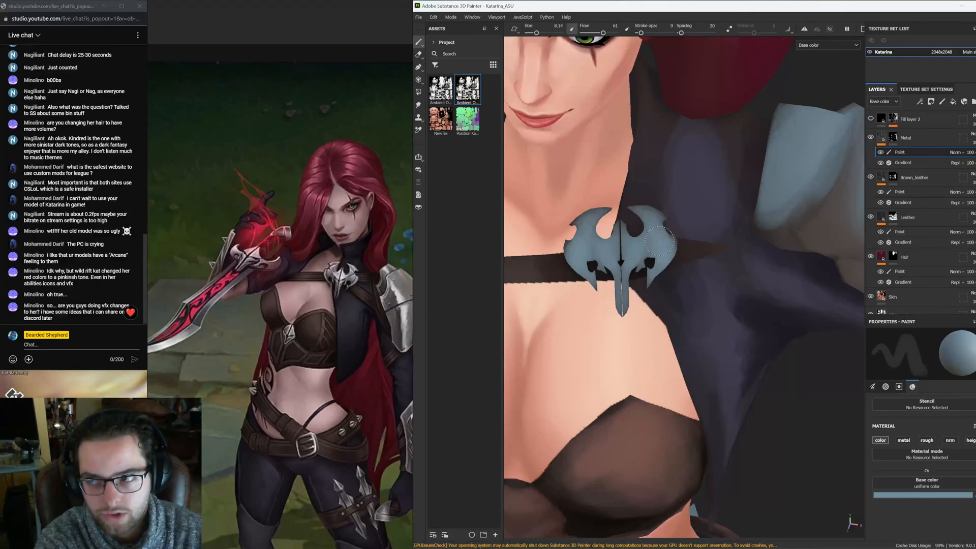
middle_click_drag(660, 241, 698, 234, "alt")
Sample a new light blue-gray color and touch up the edges of the chest emblem
key("p")
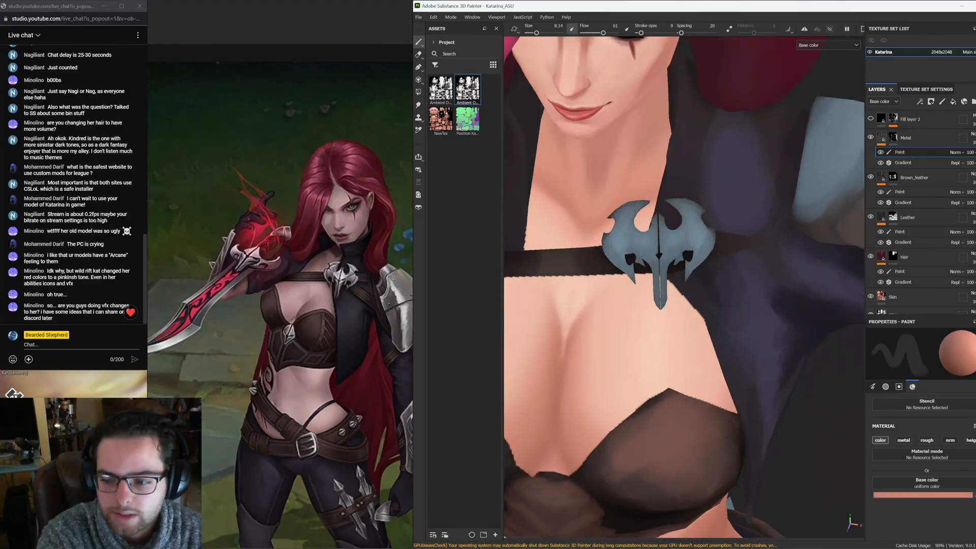
key("p")
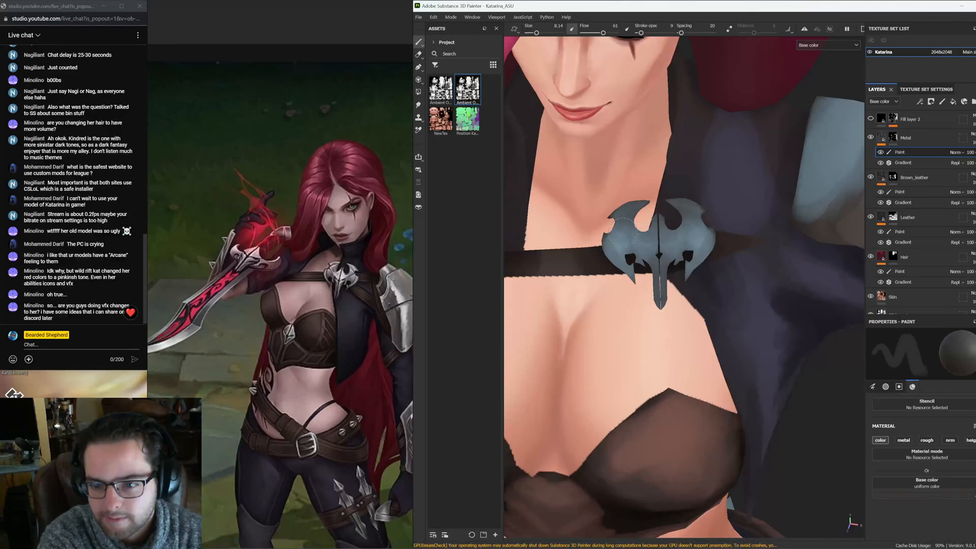
middle_click_drag(622, 231, 573, 279, "alt")
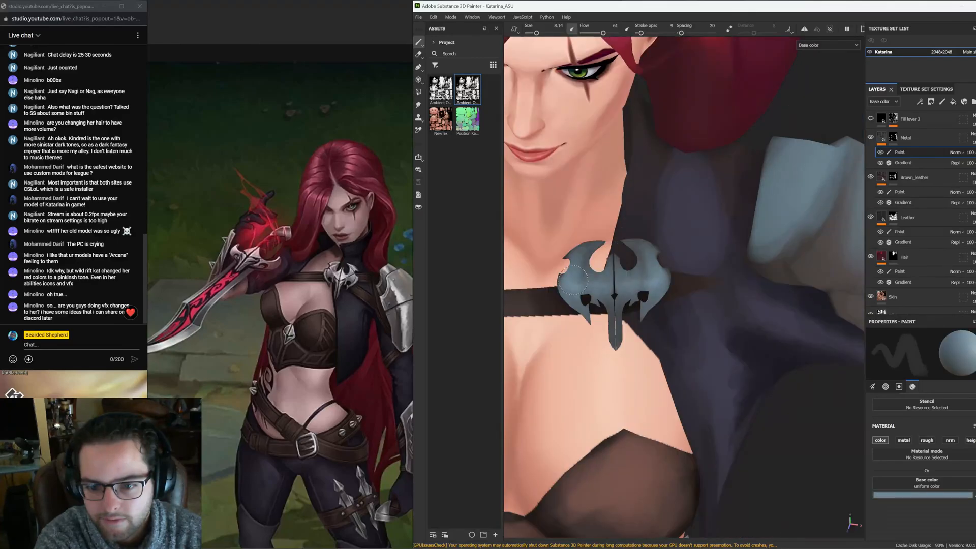
middle_click_drag(573, 280, 586, 270, "alt")
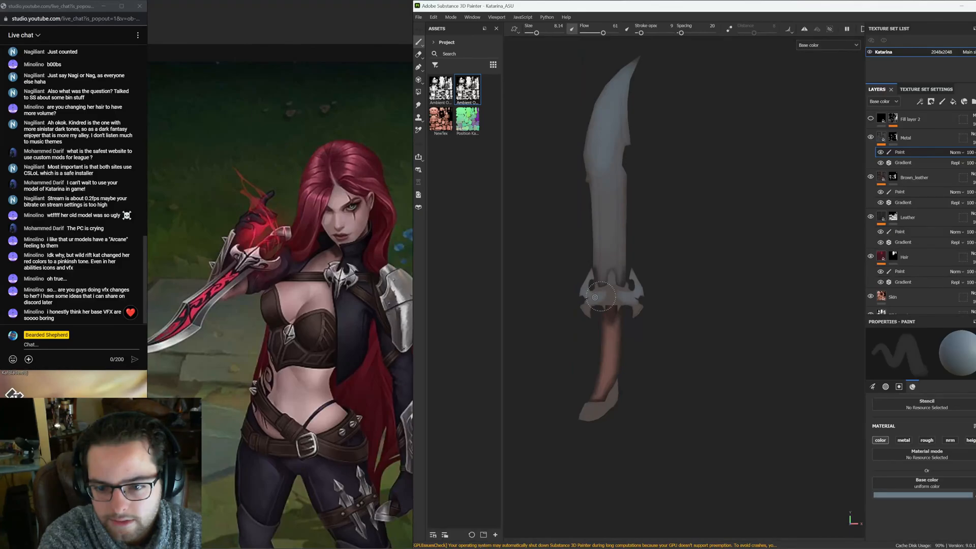
Paint light blue-gray over the dagger's blade and crossguard, leaving the handle brown
left_click_drag(595, 297, 597, 302)
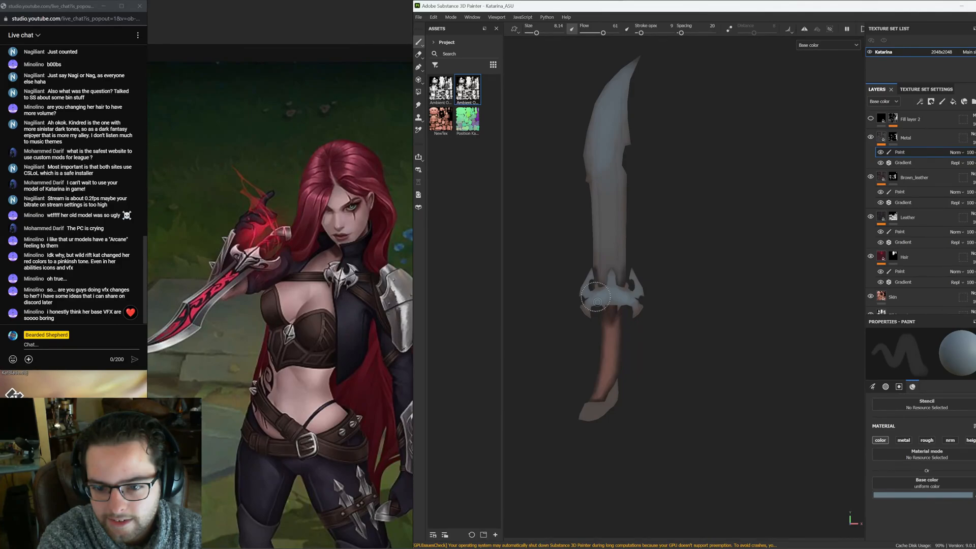
left_click_drag(597, 301, 602, 314, "alt")
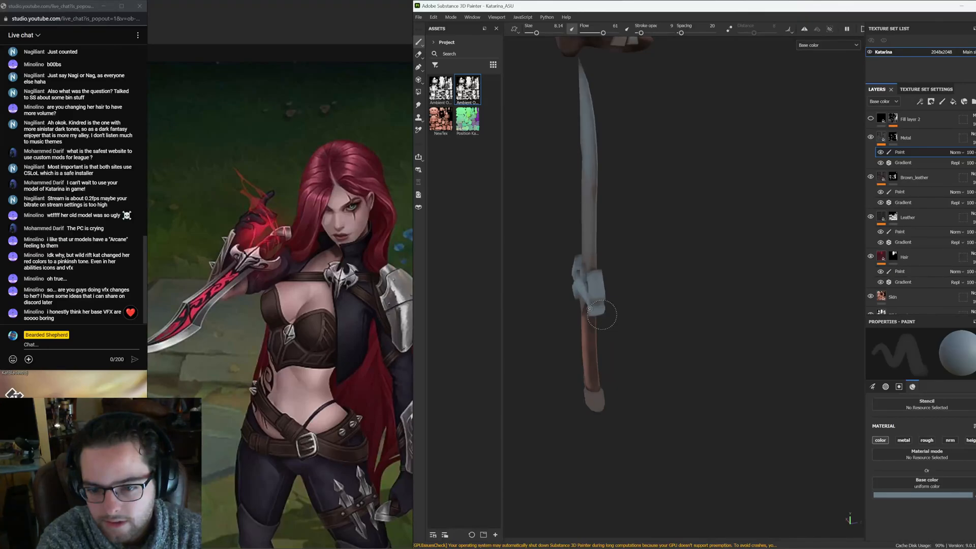
left_click_drag(602, 315, 593, 385, "alt")
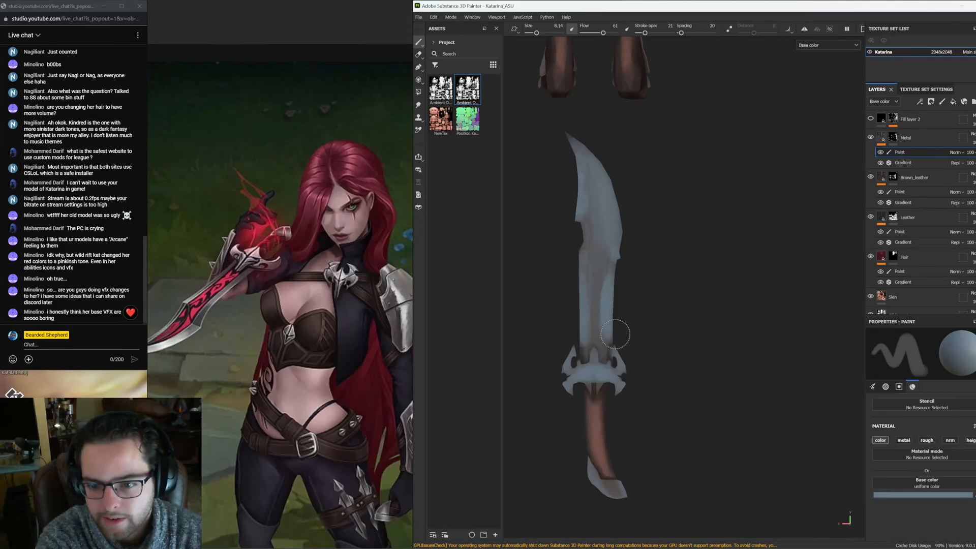
left_click_drag(615, 334, 599, 175)
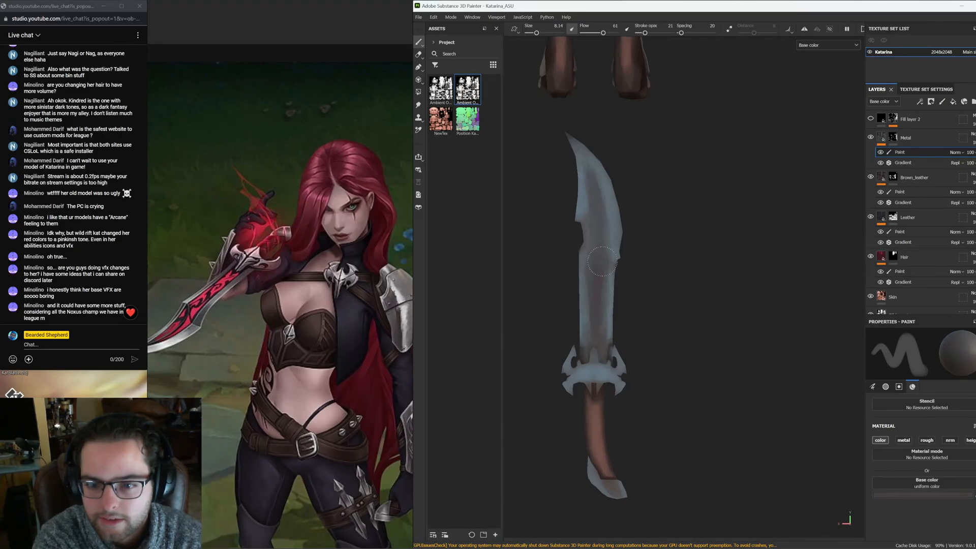
left_click_drag(602, 261, 859, 268, "alt")
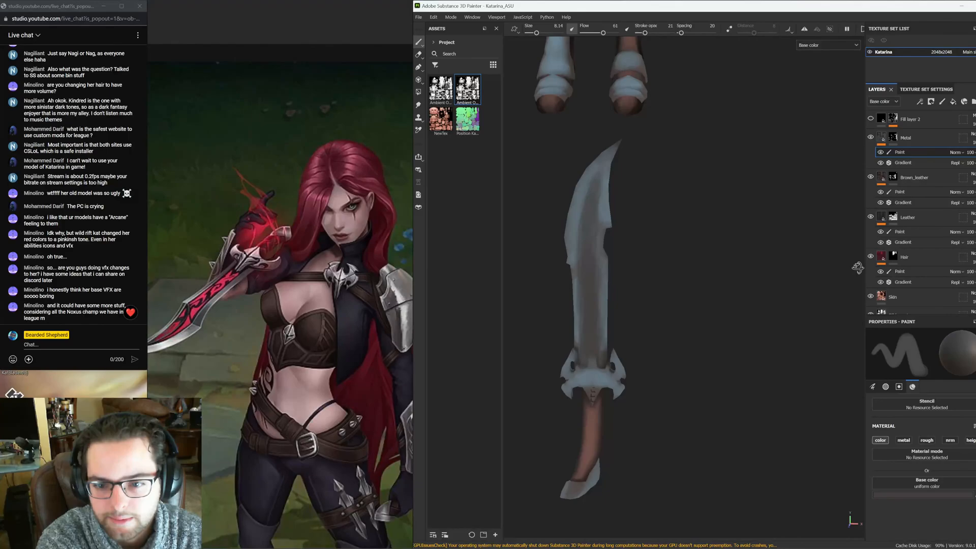
left_click_drag(858, 268, 583, 241, "alt")
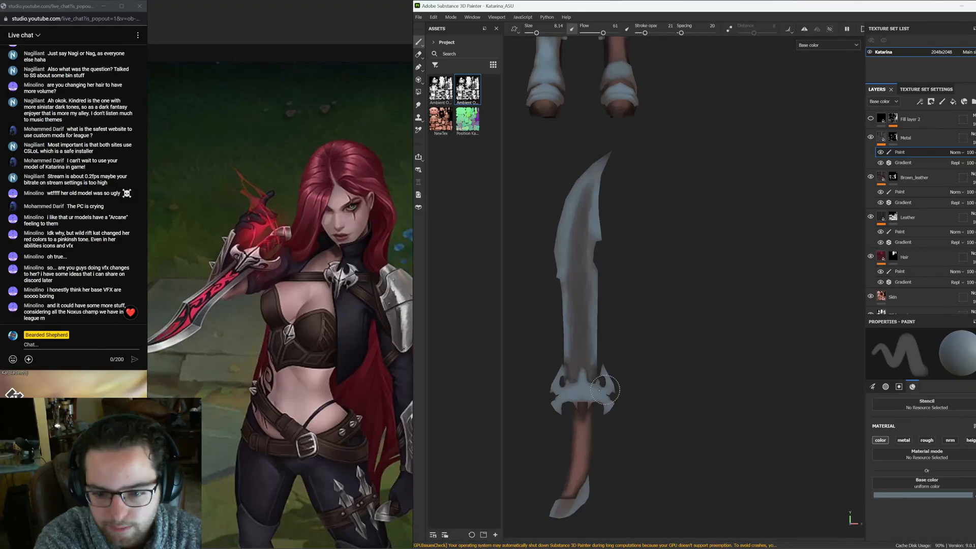
left_click_drag(605, 390, 593, 306, "alt+shift")
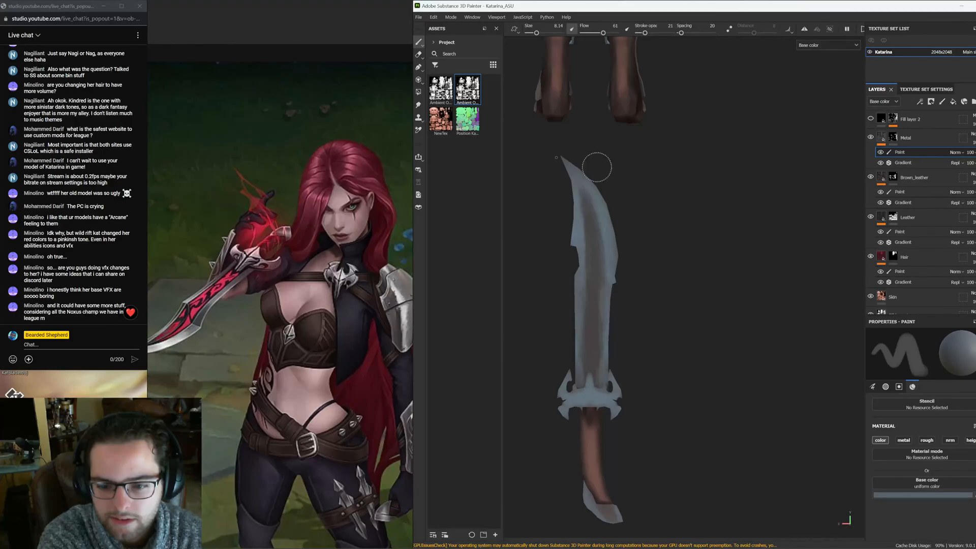
left_click_drag(597, 167, 582, 307, "alt")
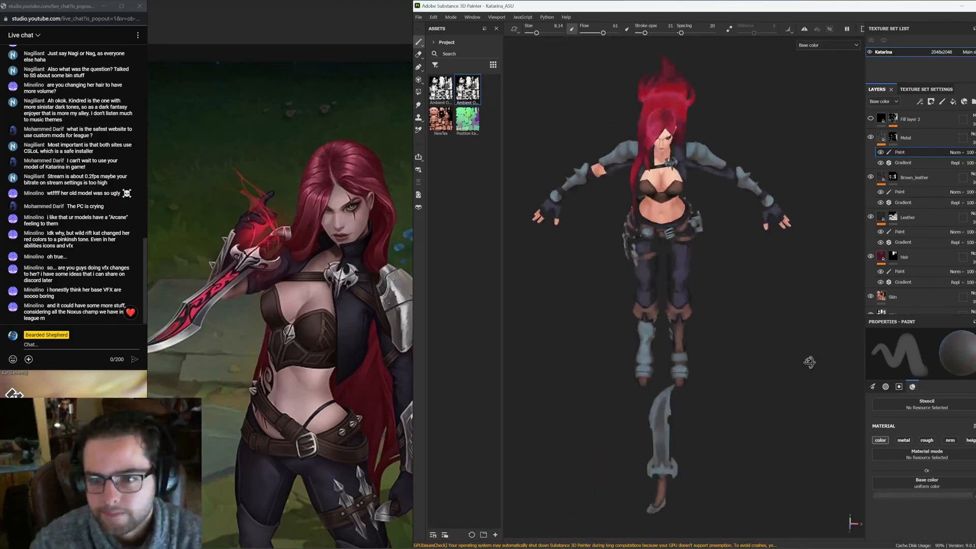
Export the Katarina texture set's maps and show the exported base color layer in Photoshop
left_click_drag(811, 362, 810, 361, "alt")
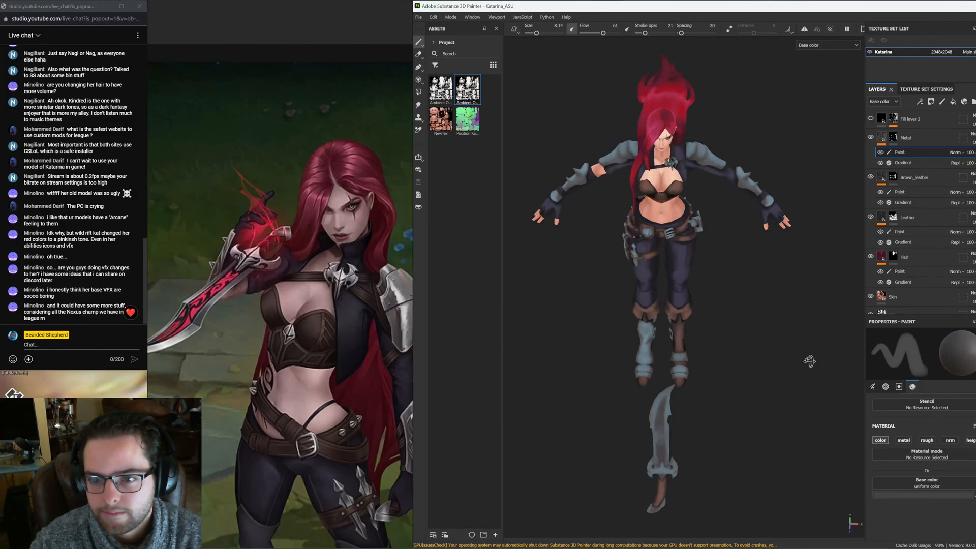
key("ctrl+shift+e")
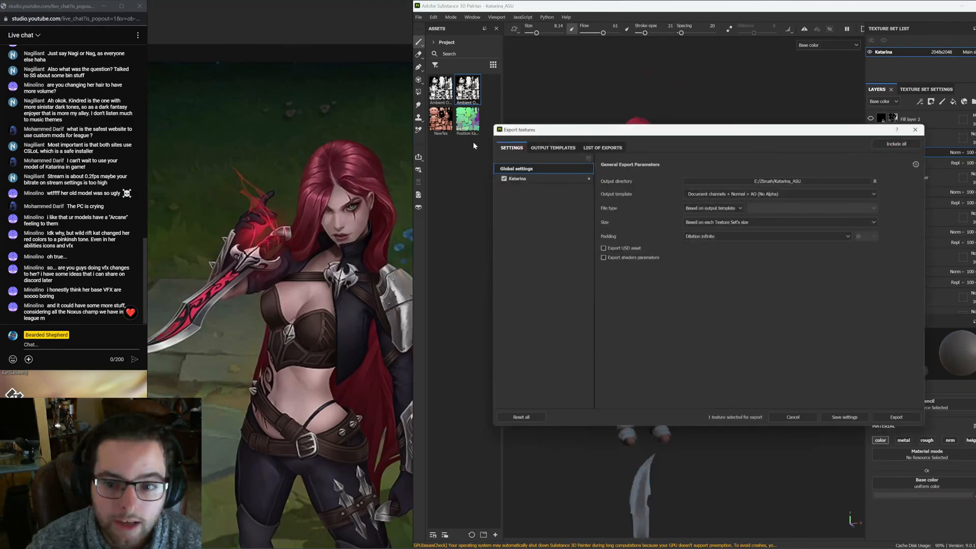
left_click(517, 178)
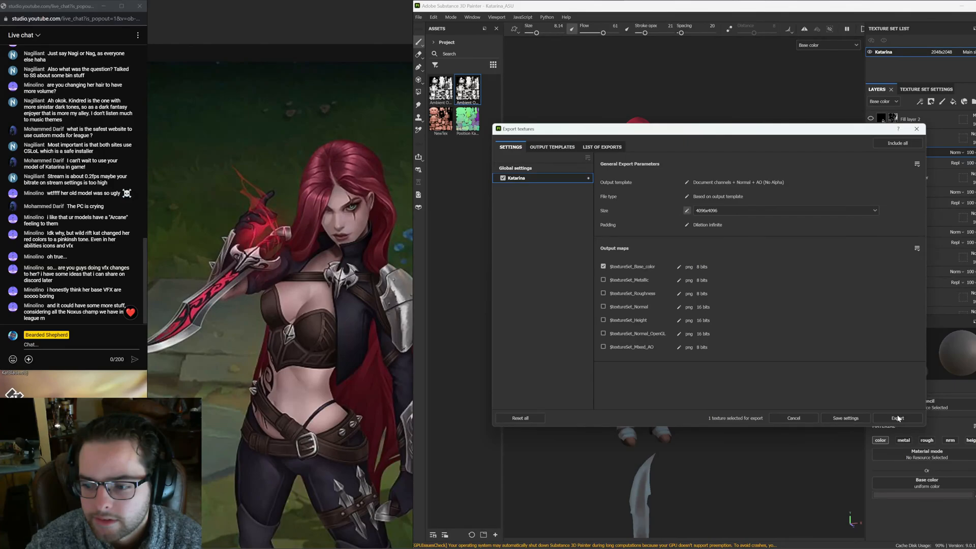
left_click(898, 419)
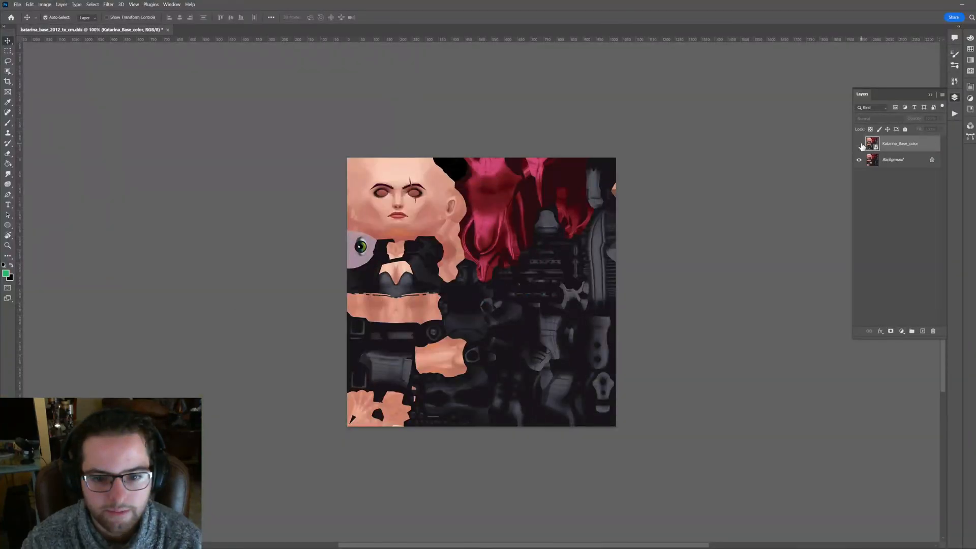
left_click(859, 145)
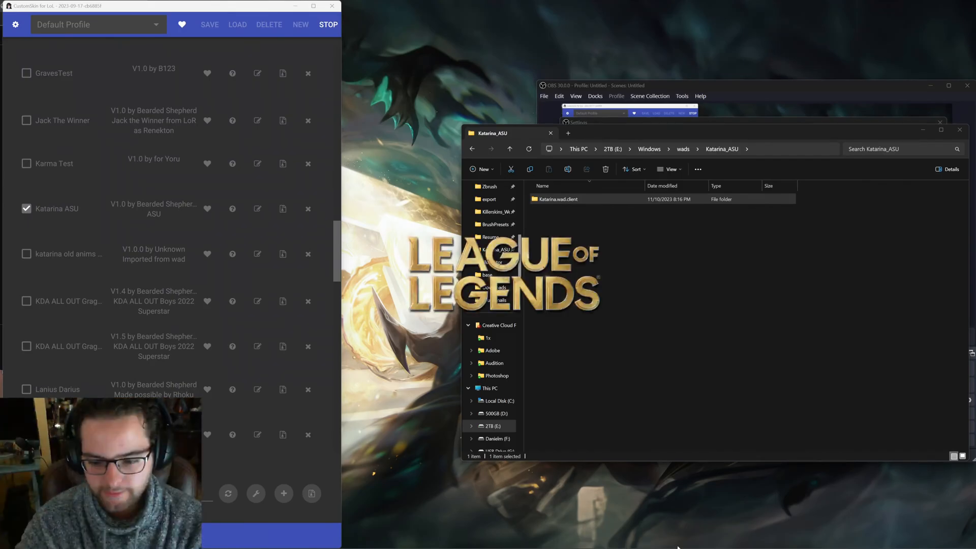
Switch to the League of Legends client, open the collection and start a game to test the skin
mouse_move(705, 547)
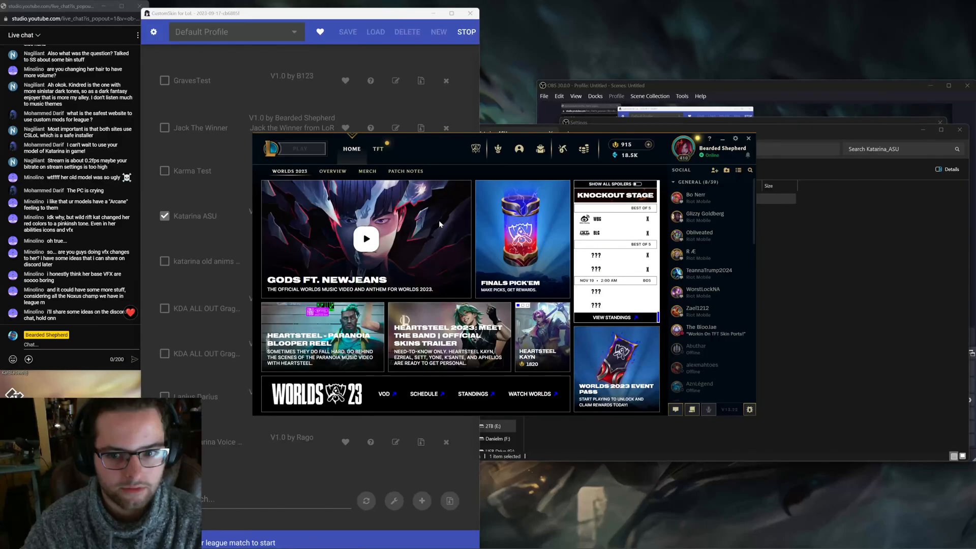
left_click(541, 149)
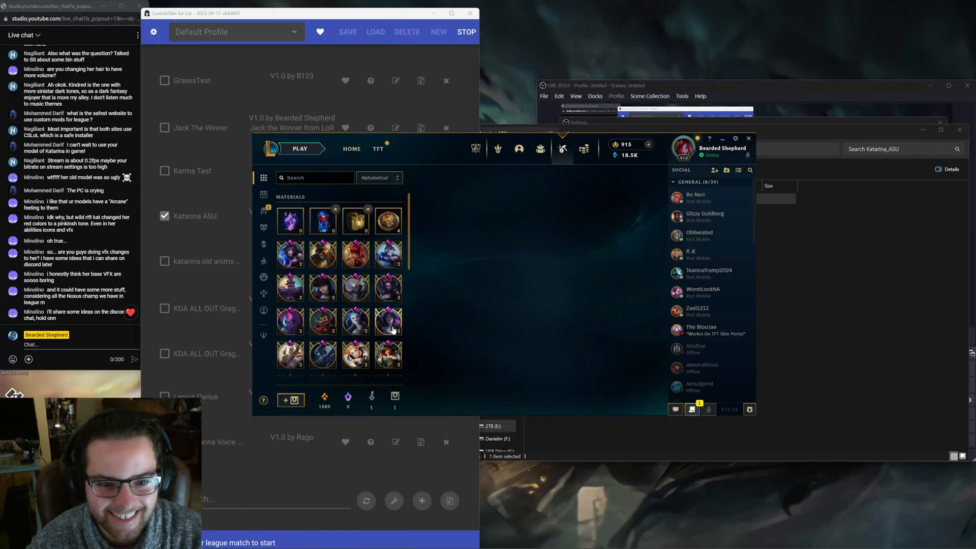
left_click(299, 150)
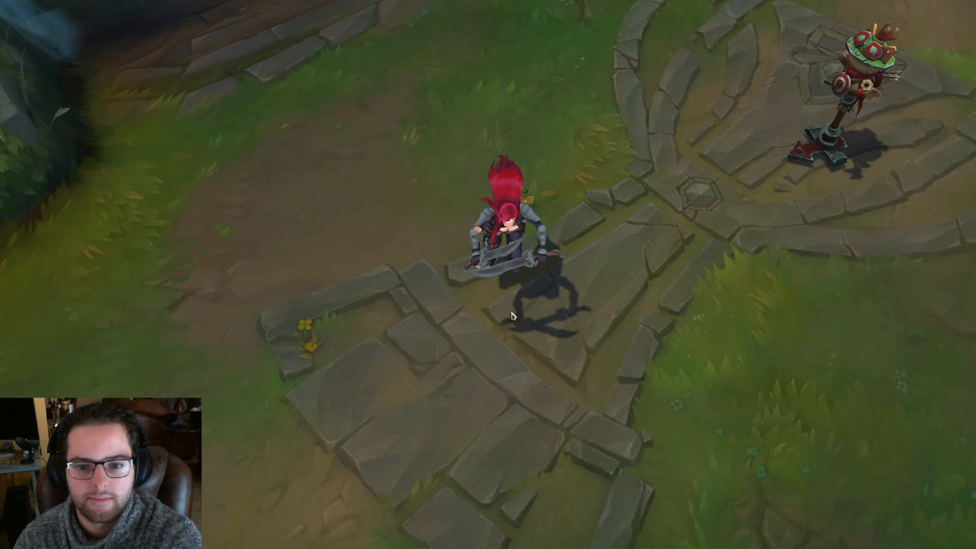
Move Katarina around the practice map and cast an ability to preview the custom skin in game
right_click(591, 196)
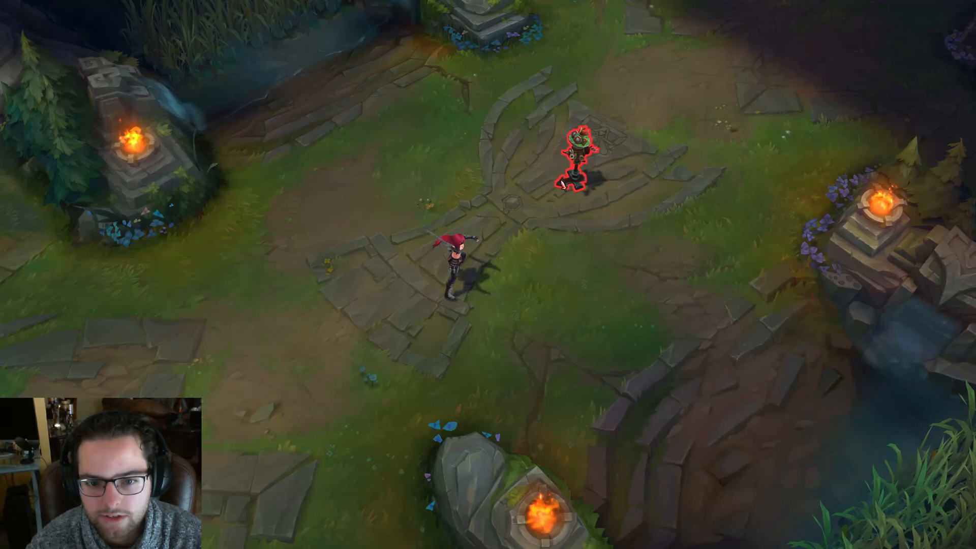
right_click(461, 303)
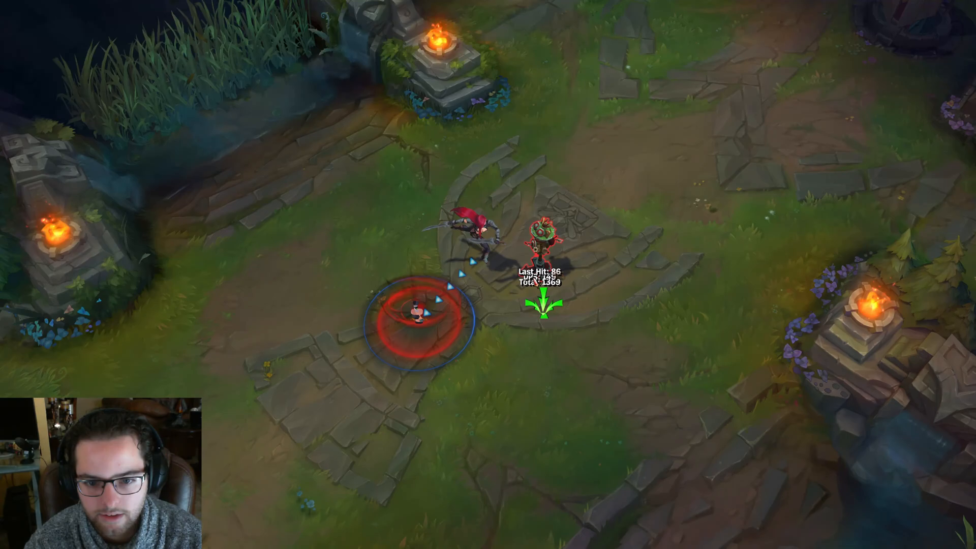
key("e")
right_click(441, 232)
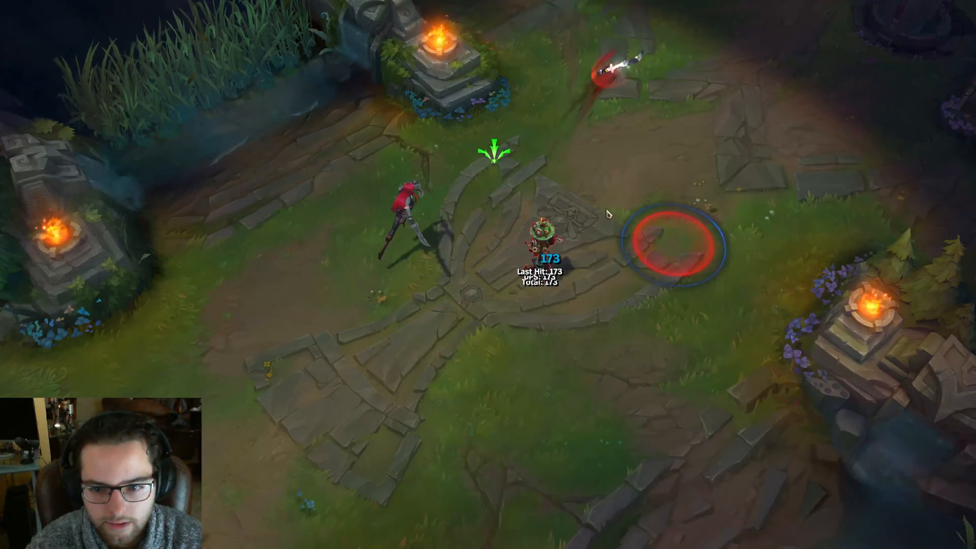
right_click(316, 240)
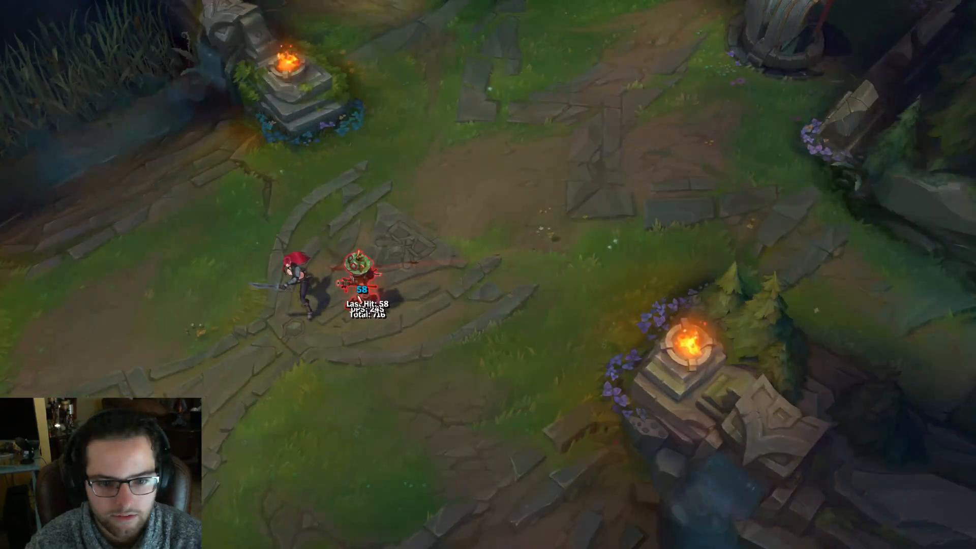
right_click(512, 331)
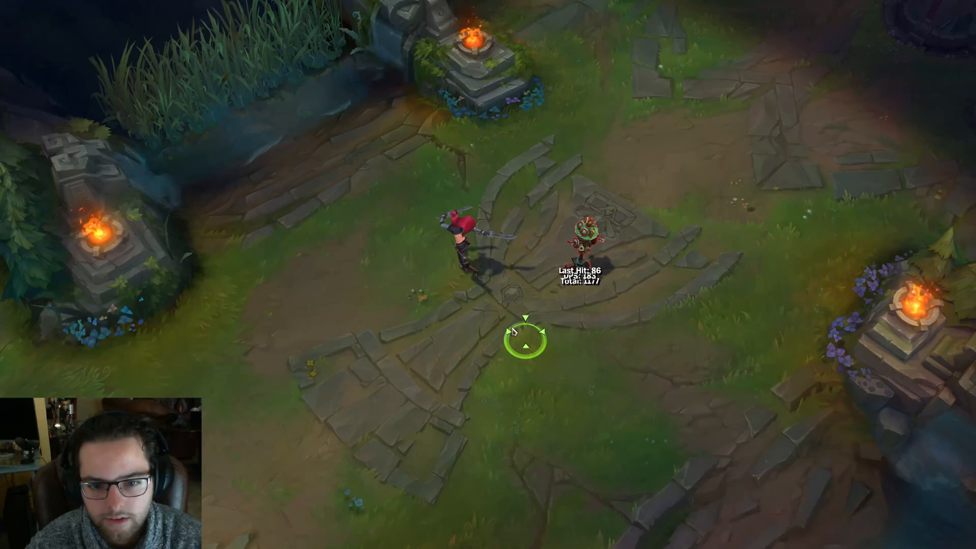
scroll(513, 331, "up", 5)
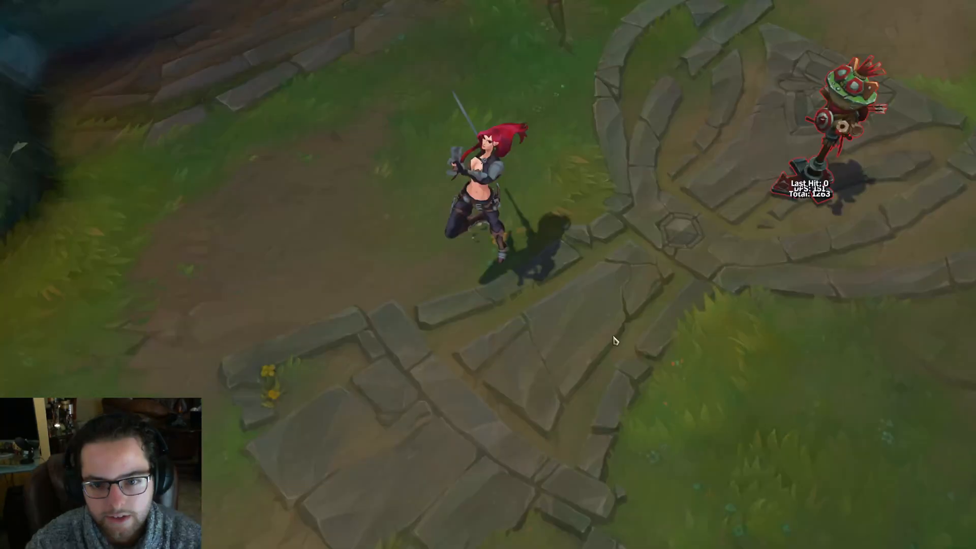